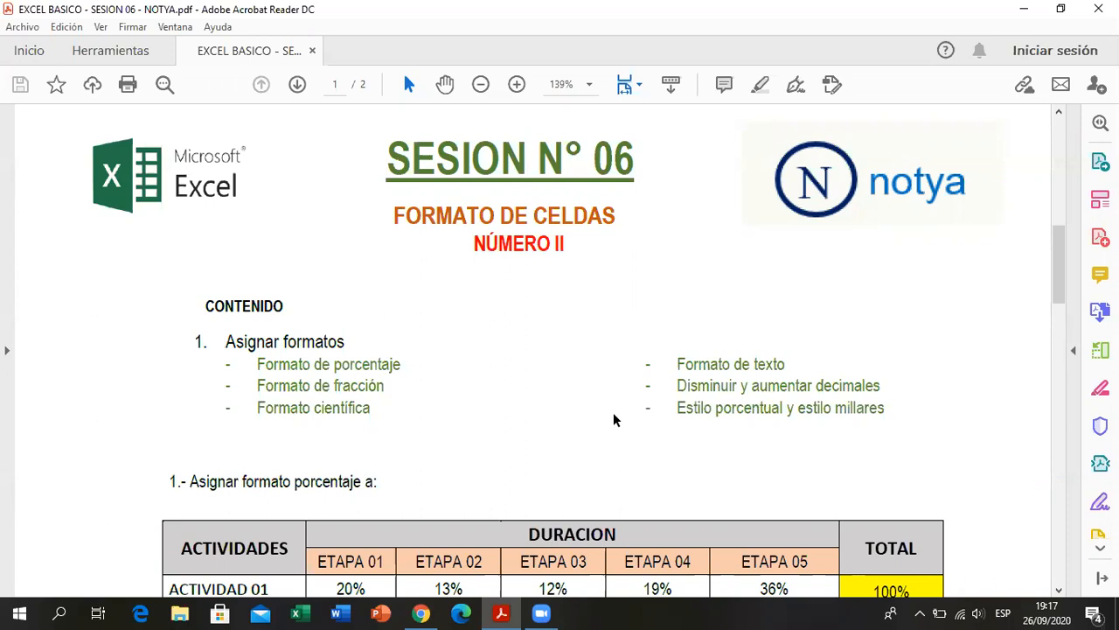
- Look over the percentage-format exercise in the PDF, switch to Excel and create a blank workbook
scroll(613, 414, up, 1)
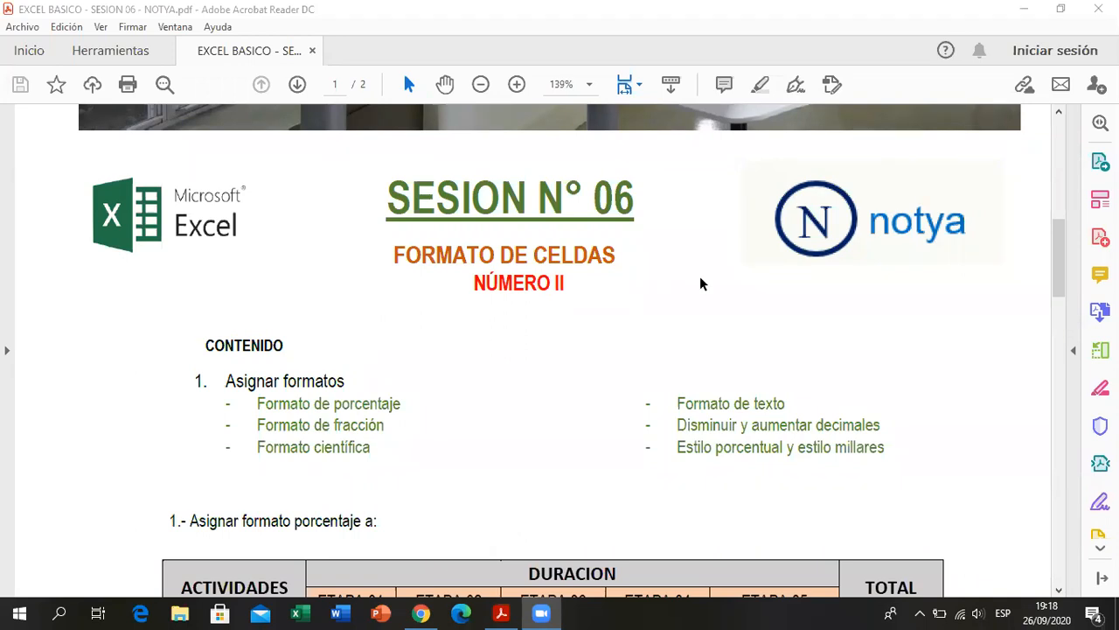
scroll(700, 284, down, 3)
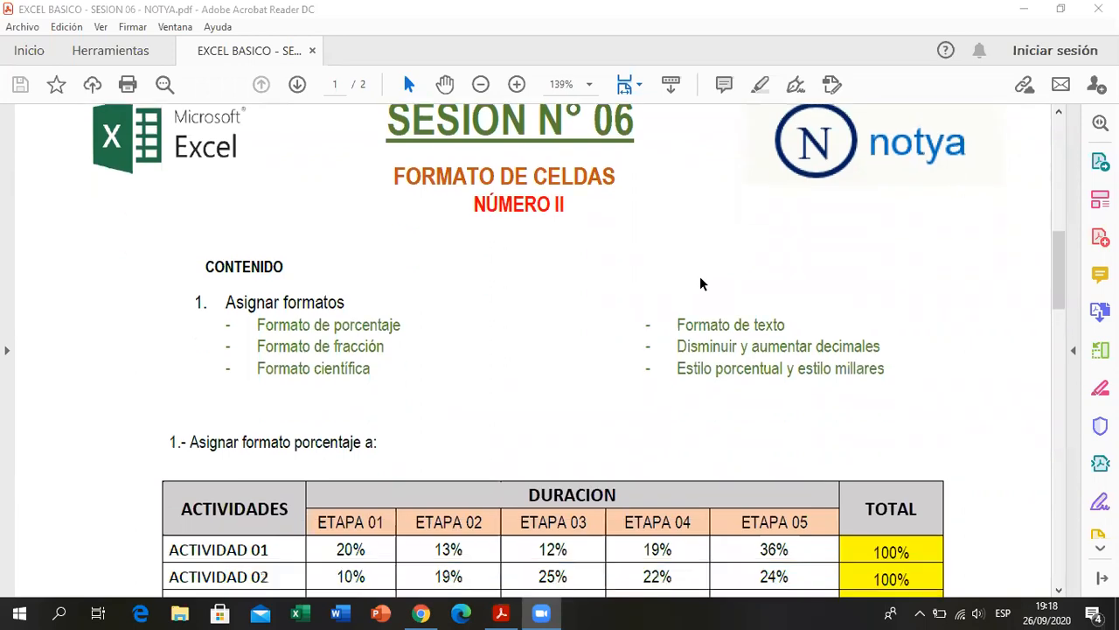
scroll(699, 280, down, 2)
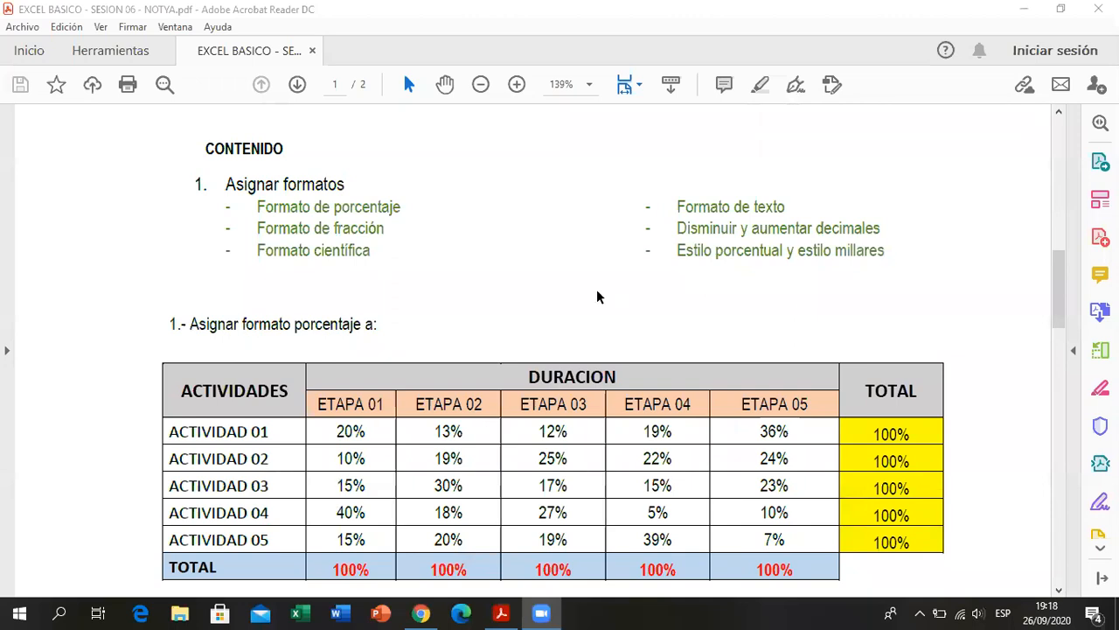
scroll(600, 297, down, 1)
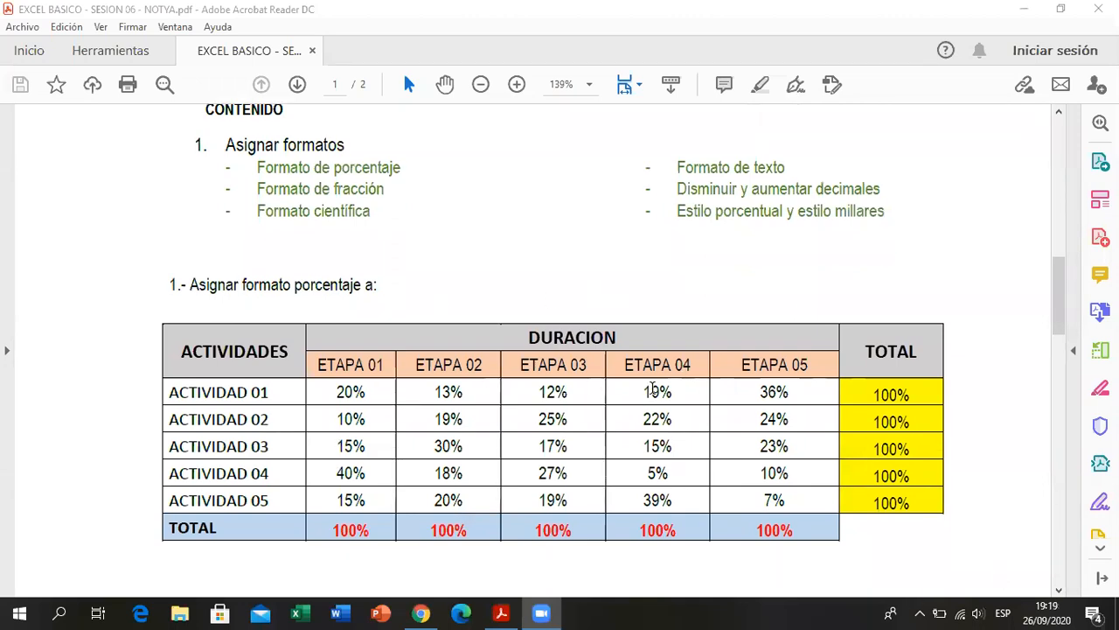
click(1029, 15)
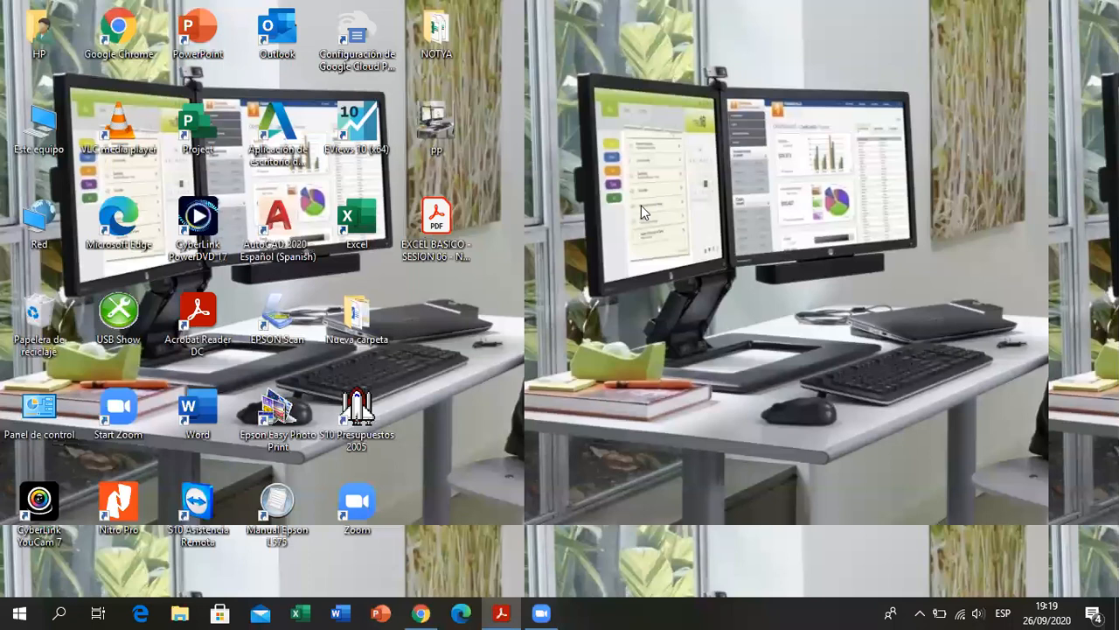
right_click(642, 208)
click(653, 255)
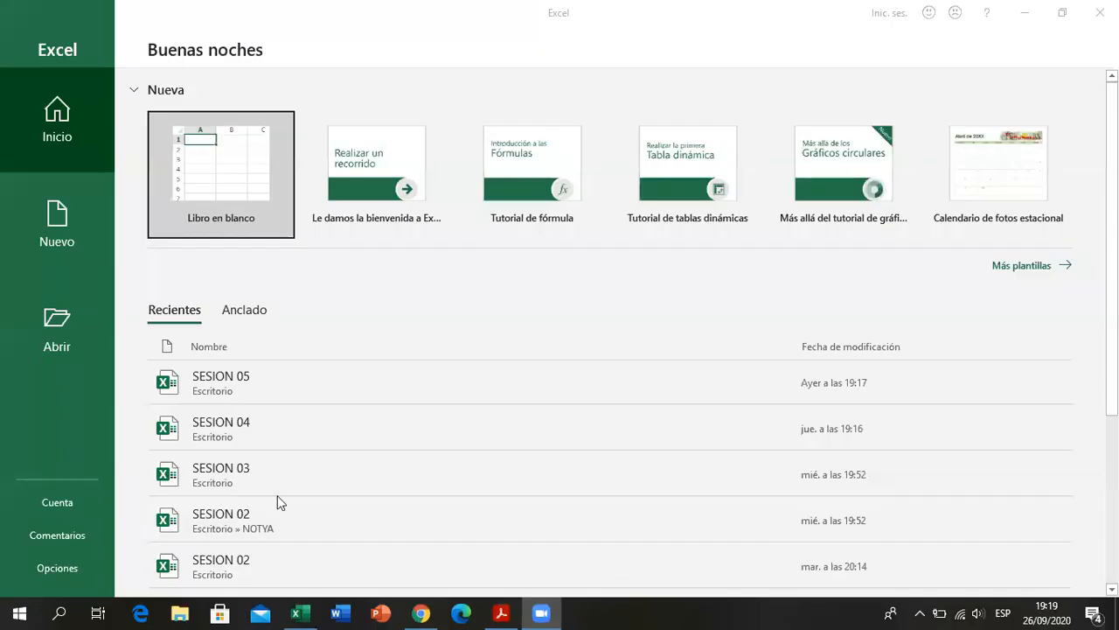
click(259, 159)
click(413, 273)
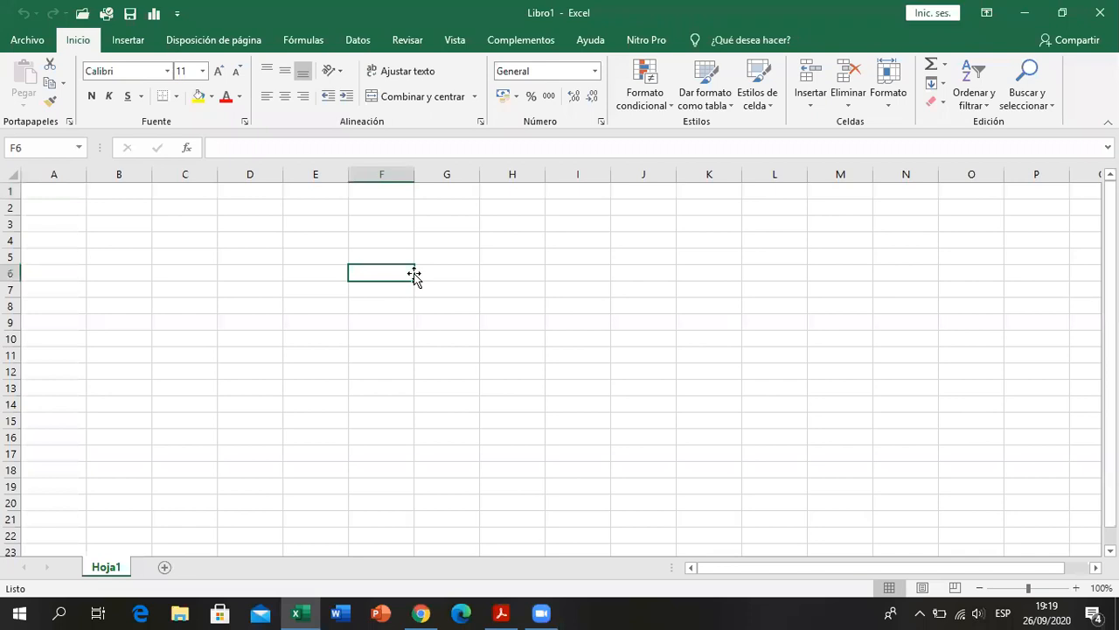
- Rename the sheet Hoja1 as PORCENTAJE
right_click(123, 568)
click(216, 417)
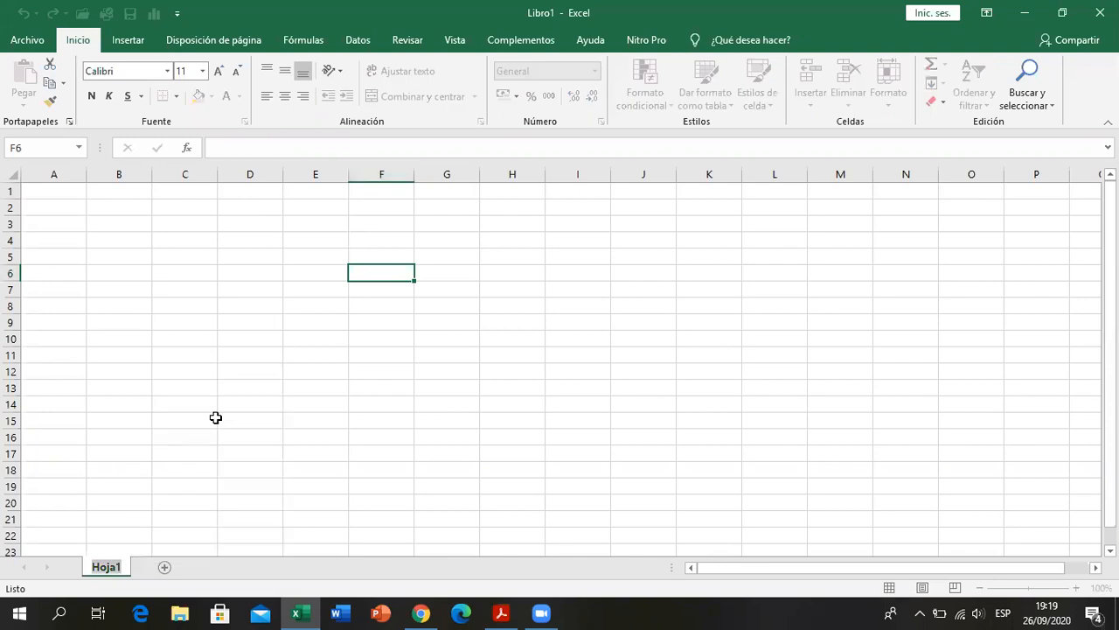
text(porcentaje)
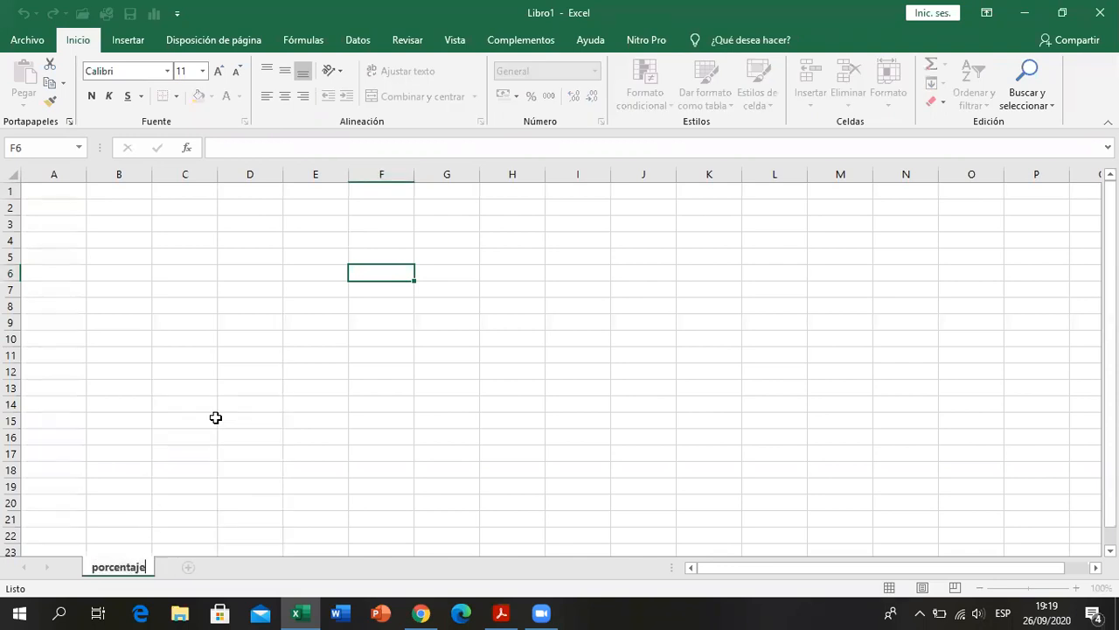
key(BackSpace)
key(BackSpace)
key(BackSpace)
key(BackSpace)
key(BackSpace)
key(BackSpace)
key(BackSpace)
key(BackSpace)
key(BackSpace)
key(BackSpace)
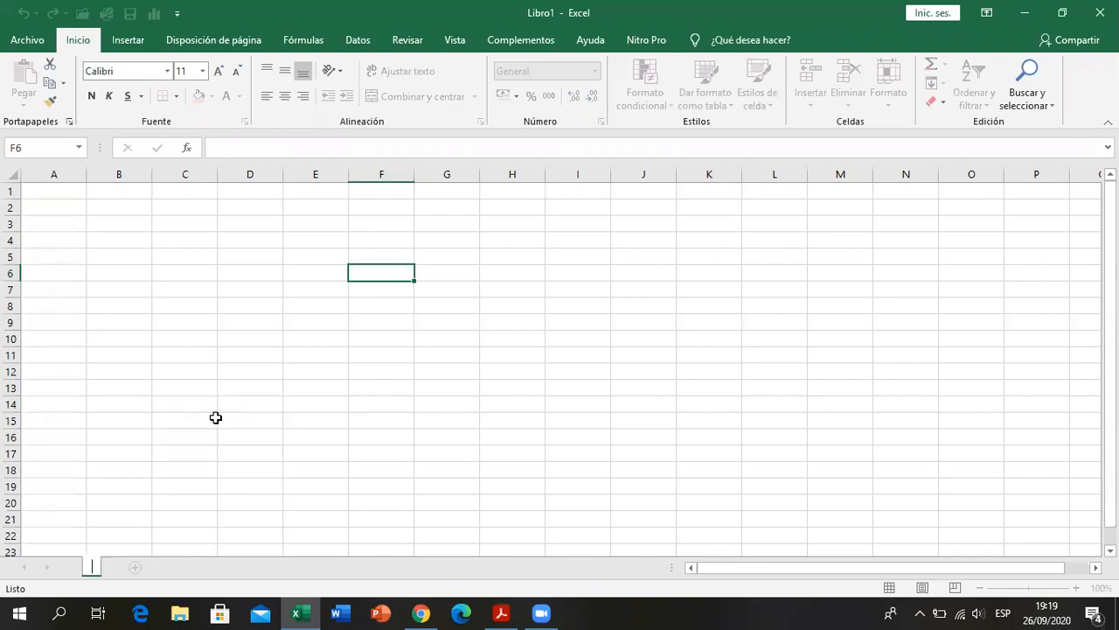
text(PORCENTA)
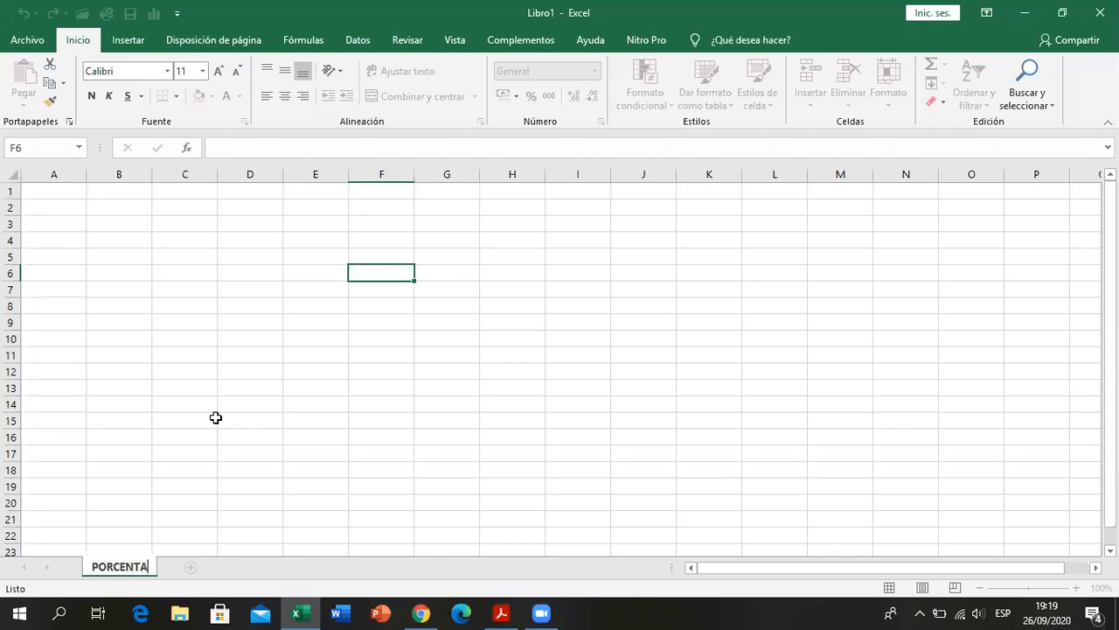
text(JE)
click(215, 418)
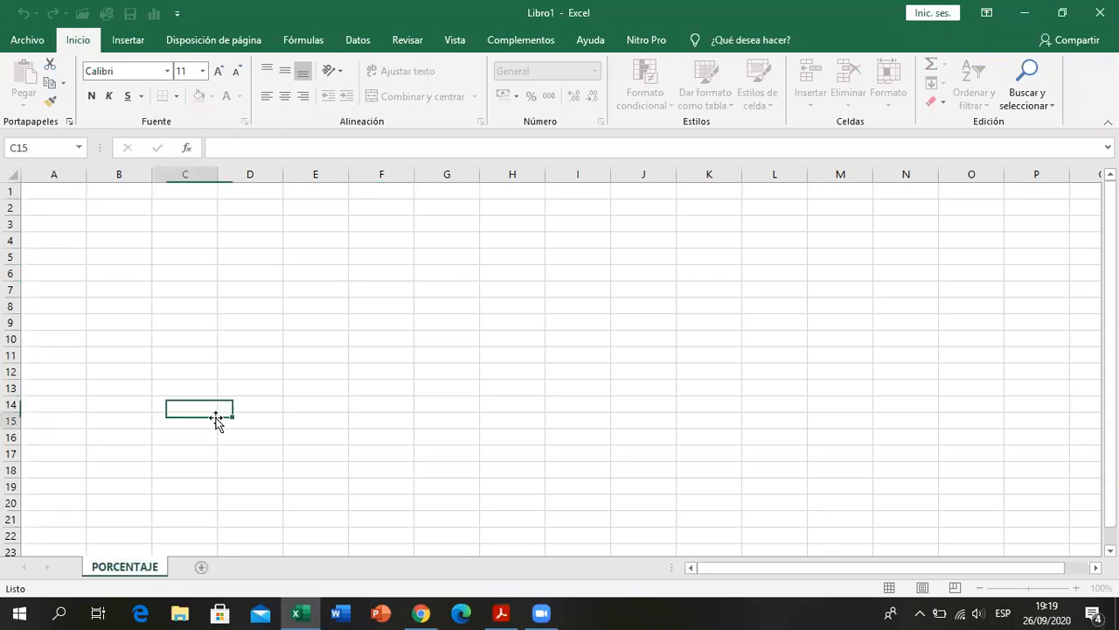
- Save the workbook to the Escritorio folder under the name SESION 06
click(27, 40)
click(49, 261)
click(324, 295)
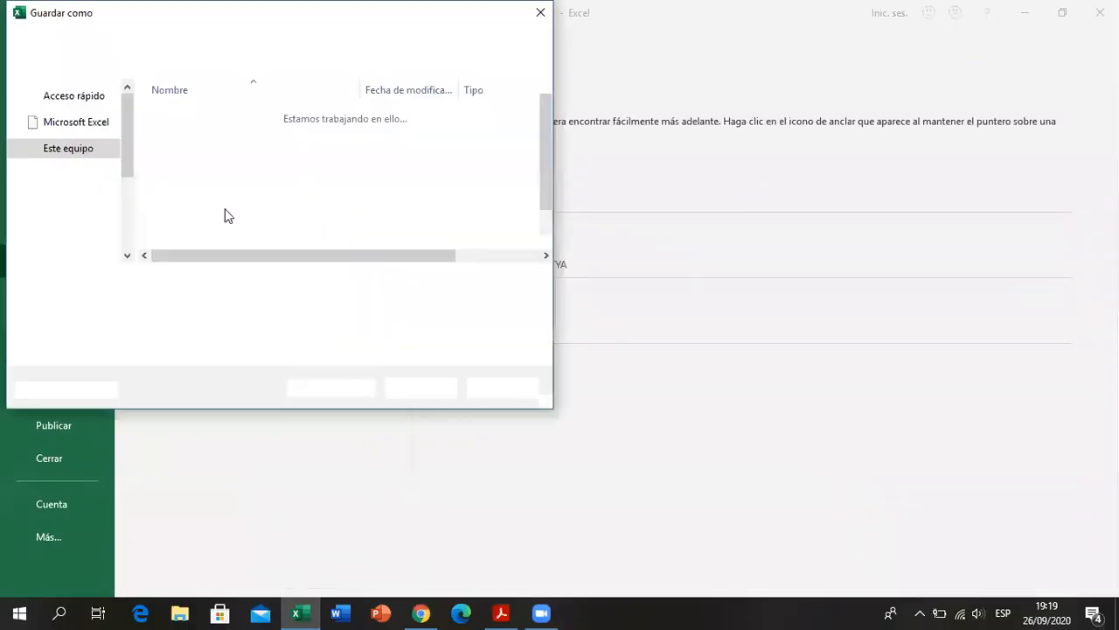
click(103, 156)
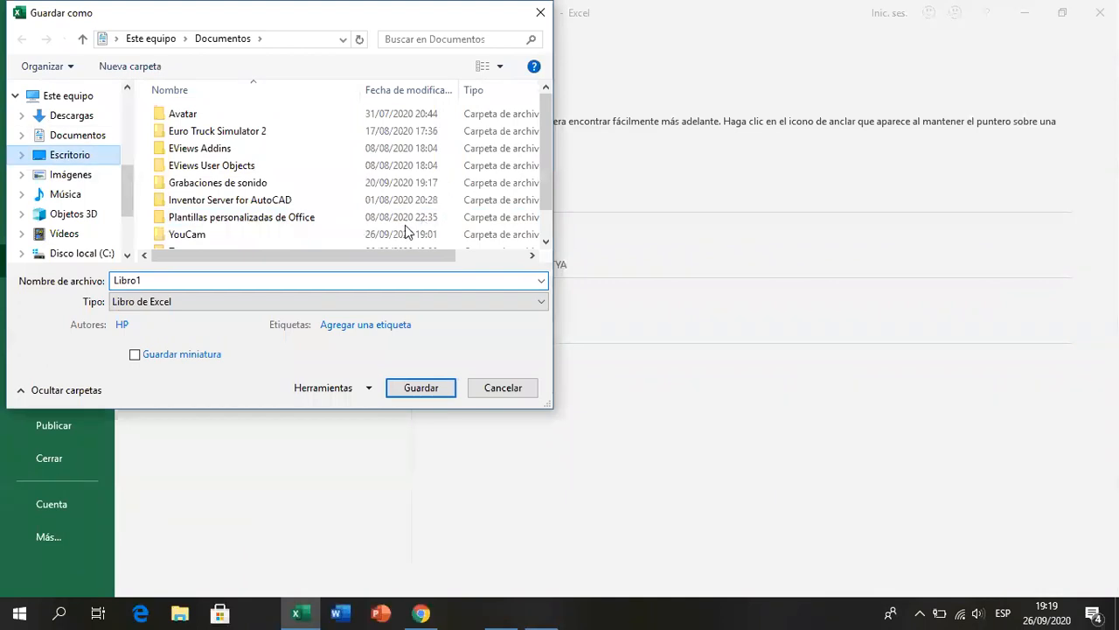
click(183, 280)
text(SESION 06)
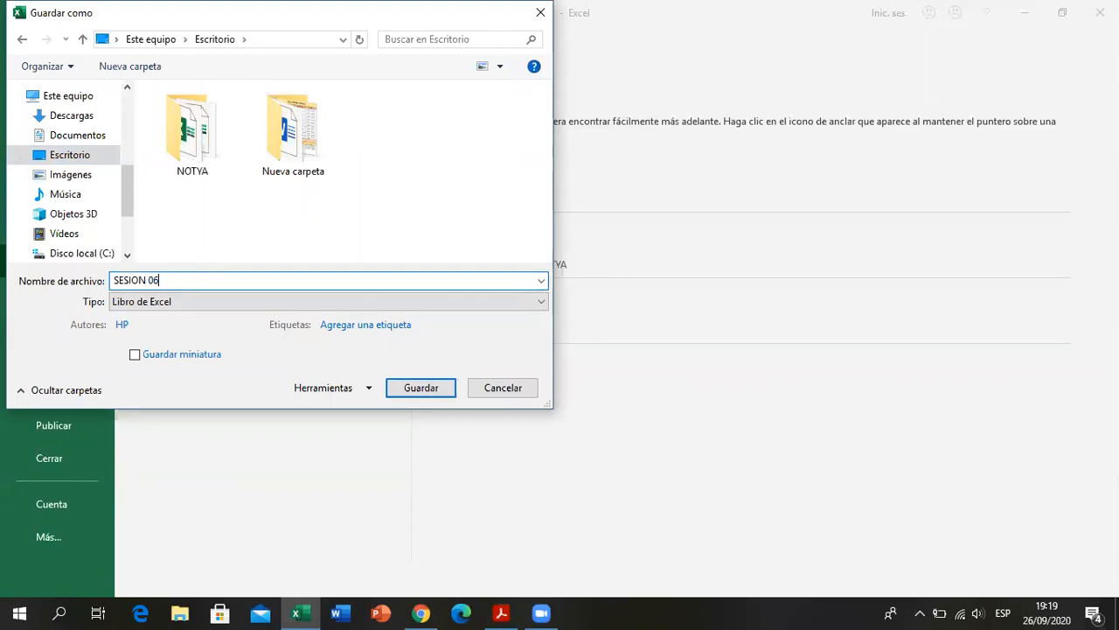
click(421, 387)
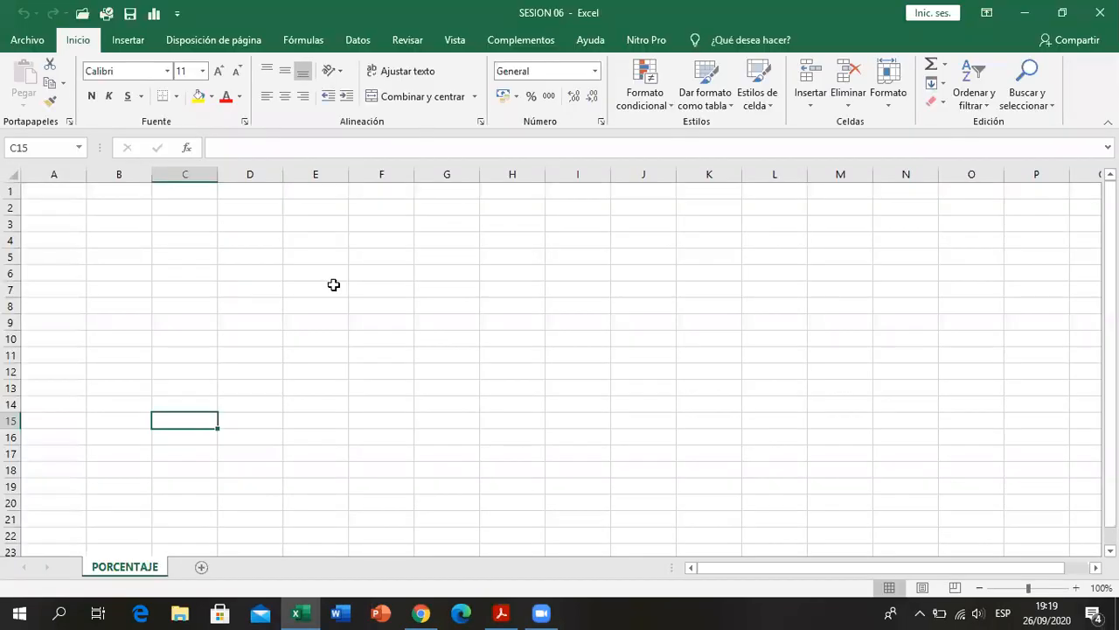
click(329, 285)
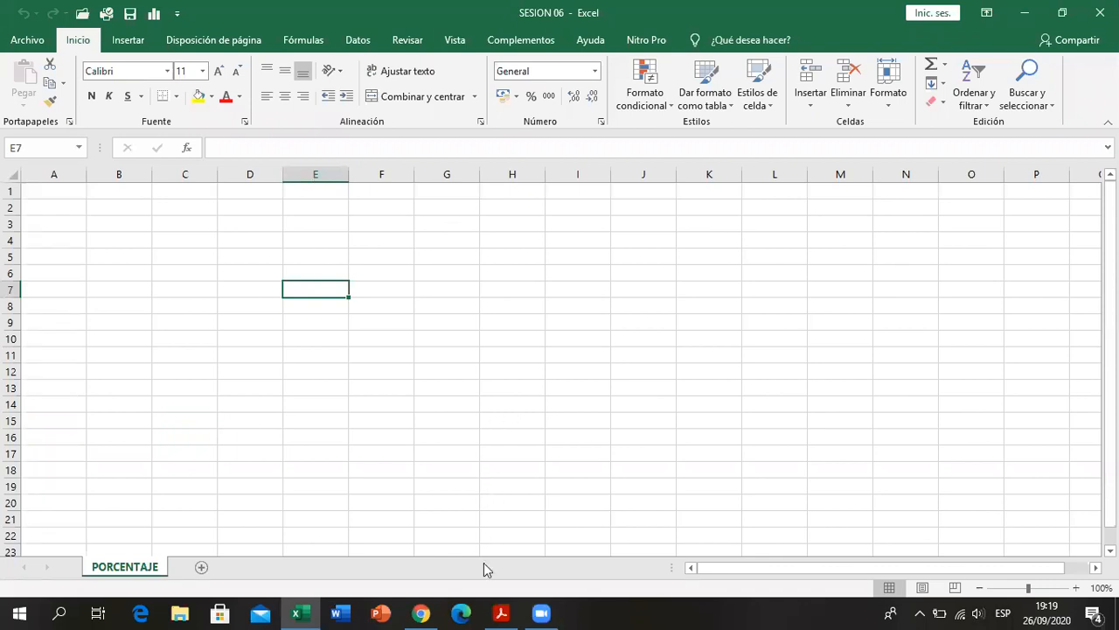
- Check the exercise table in the PDF, enter the heading ACTIVIDADES in cell E5 and widen column E
key(alt+Tab)
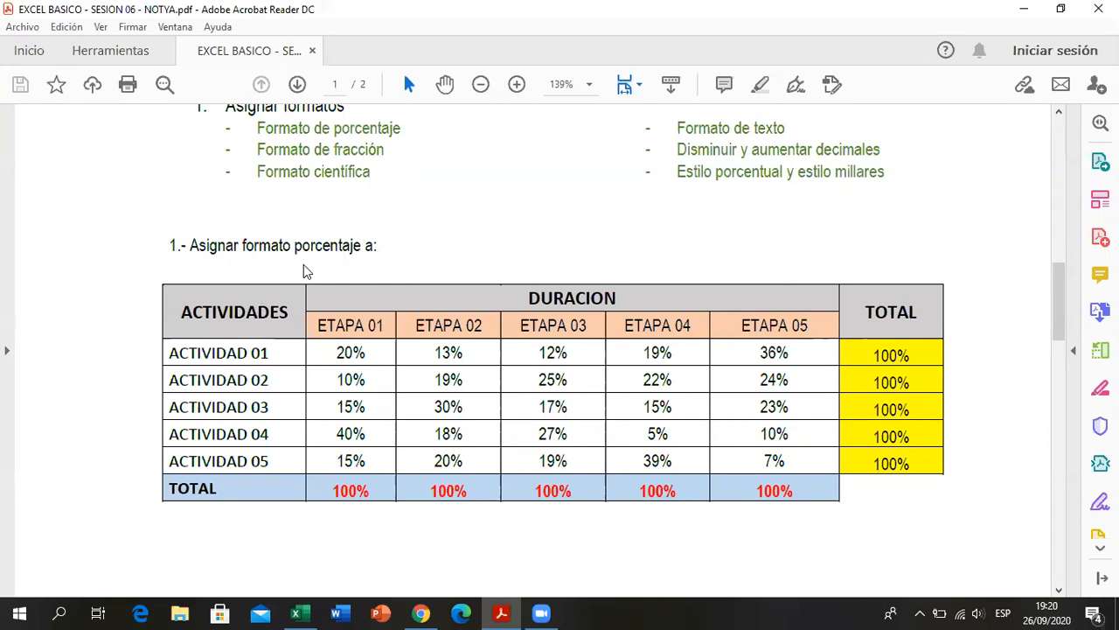
key(alt+Tab)
text(ACTIVID)
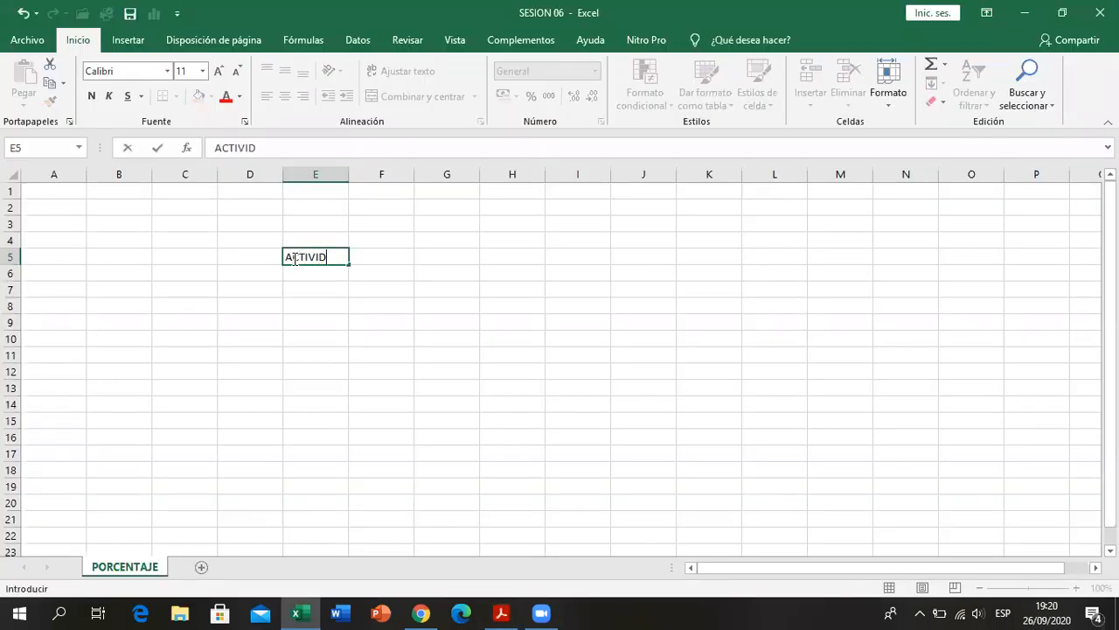
text(ADES)
key(Return)
drag(348, 175, 394, 175)
- Enter ACTIVIDAD 01 in cell E6 and fill the series down to ACTIVIDAD 05 in E10
text(ACT)
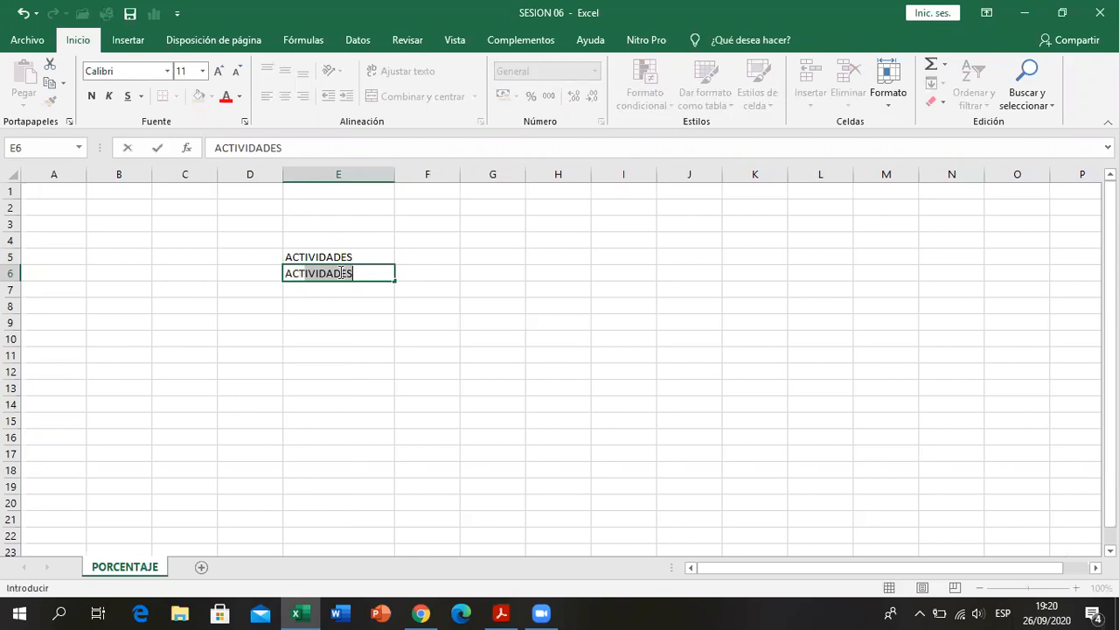
text(IVIDAD)
key(BackSpace)
text(01)
key(Return)
click(340, 271)
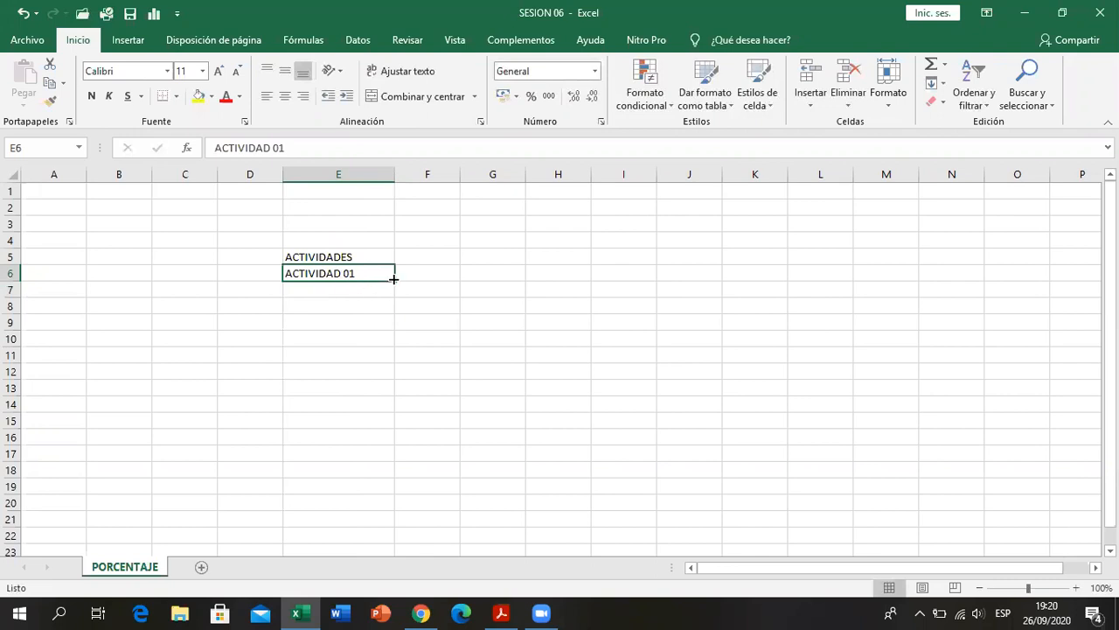
click(394, 280)
drag(394, 281, 395, 343)
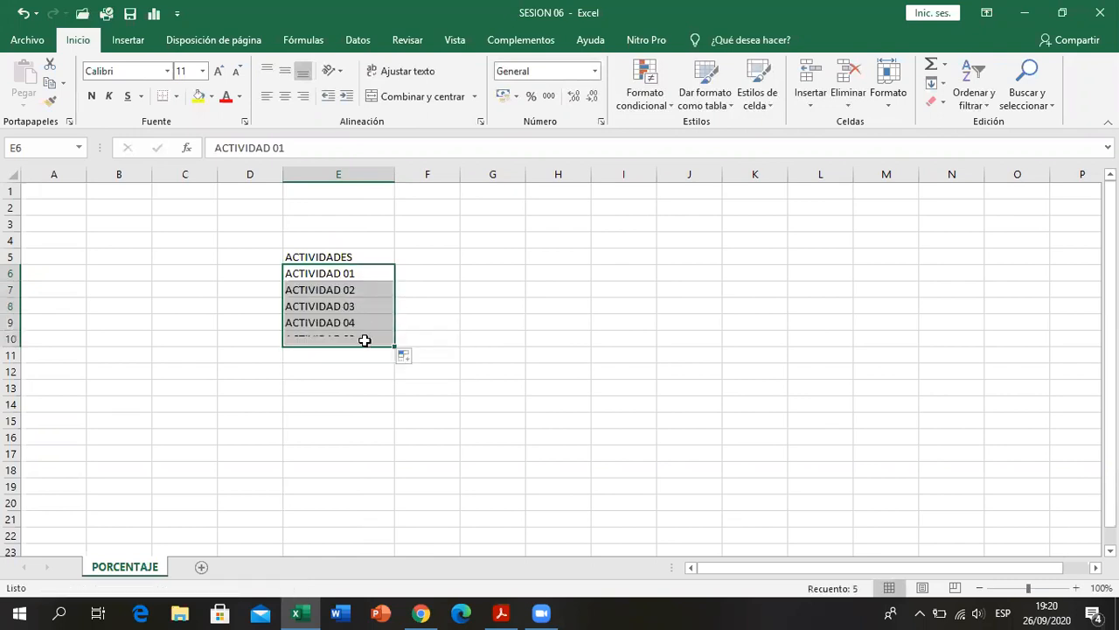
- Enter the row label TOTAL in cell E11 below the activities
click(353, 357)
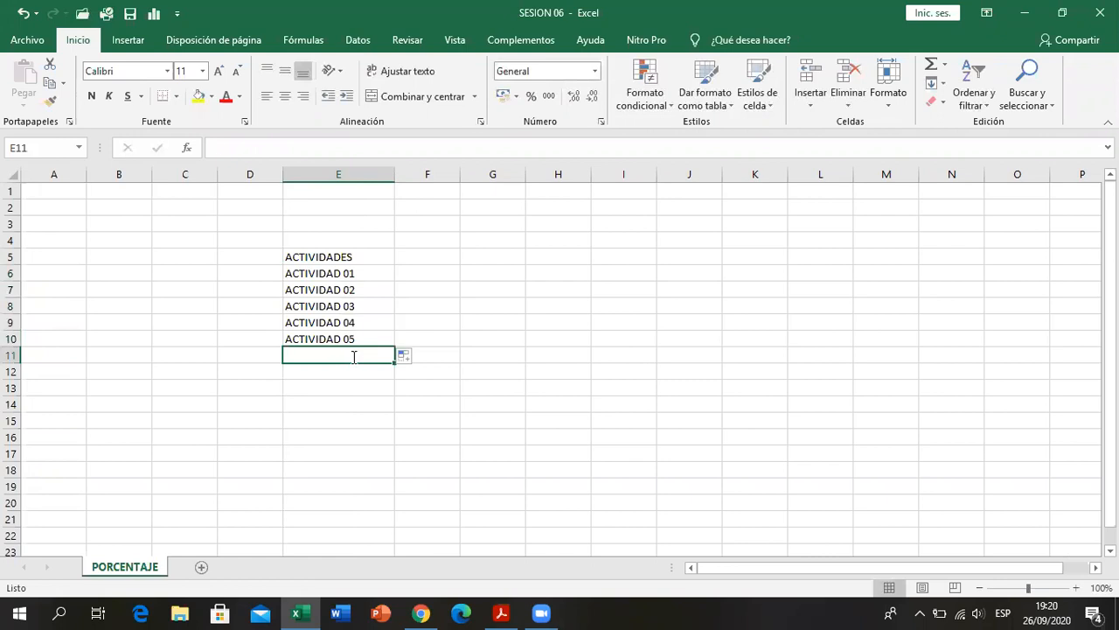
text(TOTAL)
key(Return)
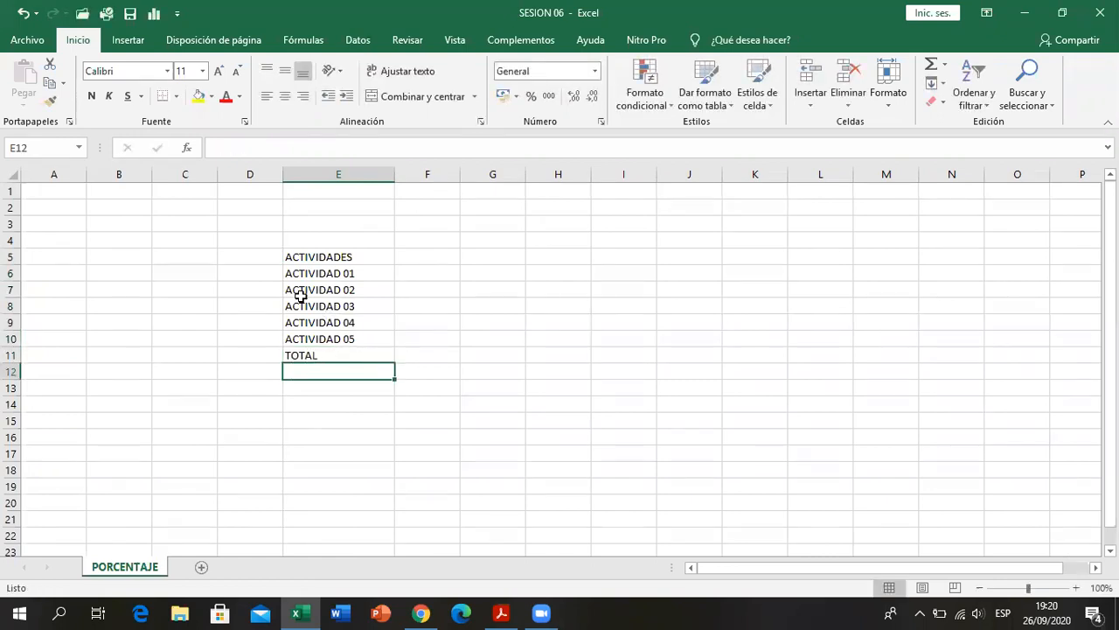
- Check the table headings in the PDF and enter DURACION in cell F4
click(416, 260)
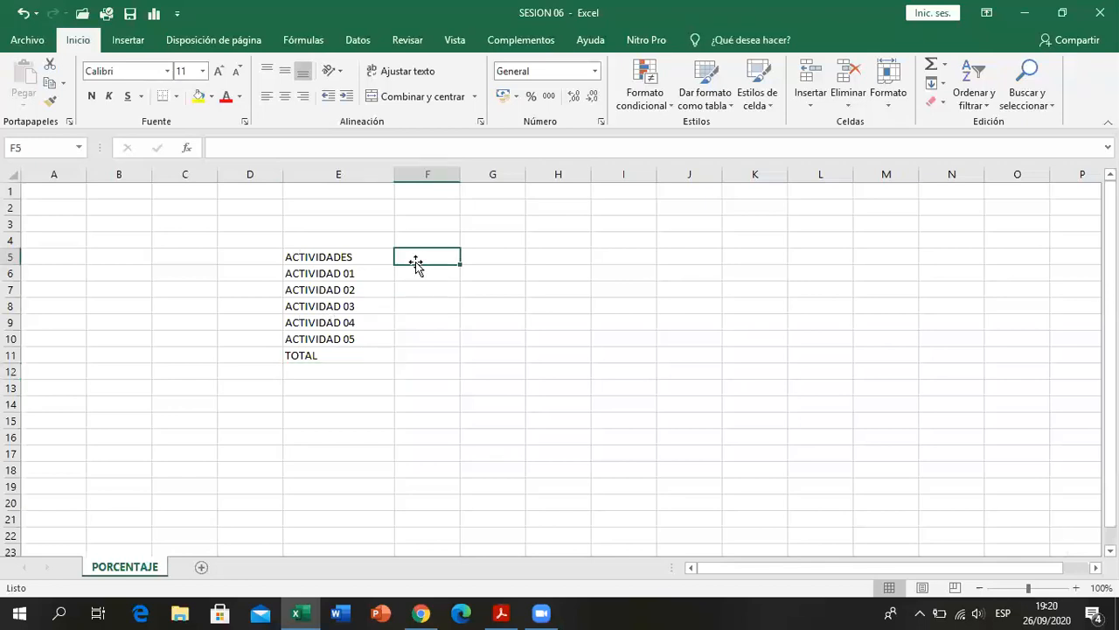
click(500, 612)
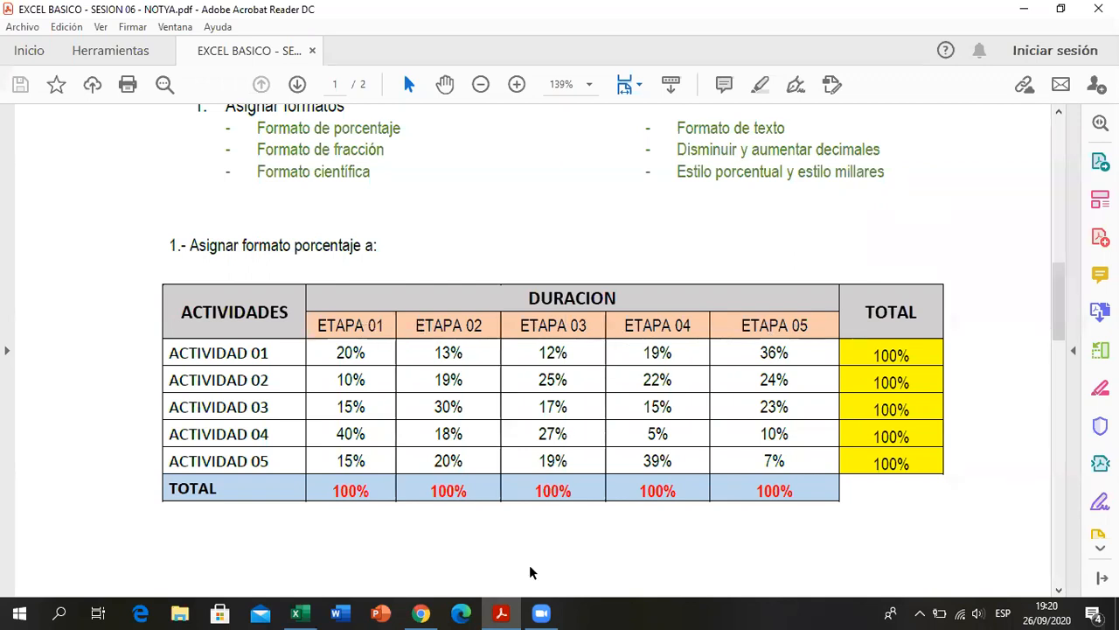
key(alt+Tab)
text(DURACION)
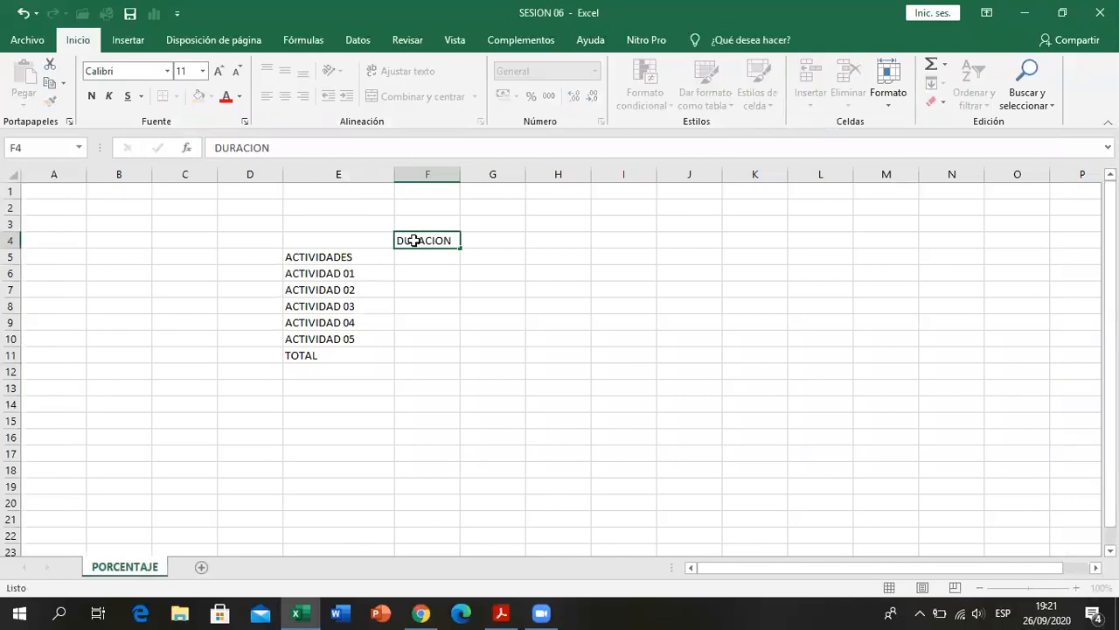
key(Return)
- Enter ETAPA 01 in cell F5 and fill the series across to ETAPA 05 in J5
text(E)
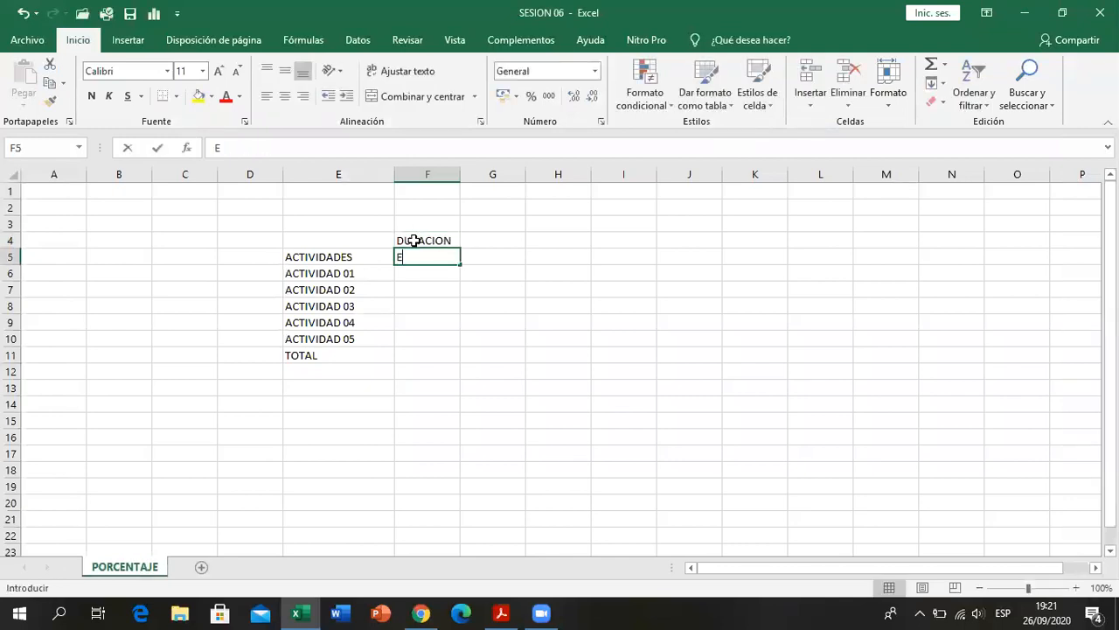
text(TAPA 01)
key(Return)
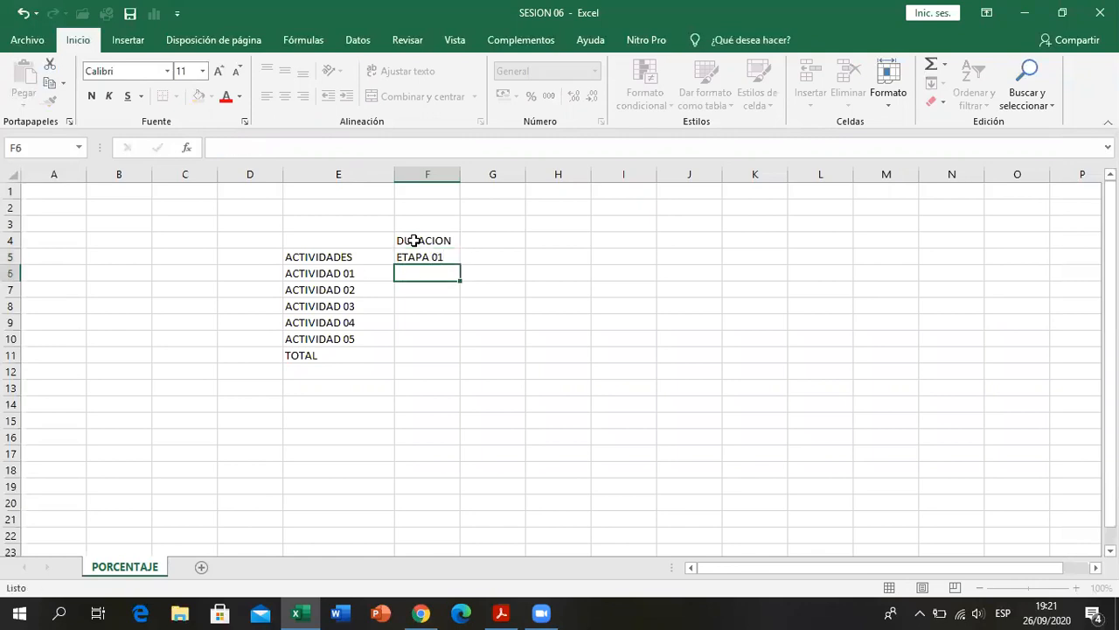
click(425, 256)
drag(461, 264, 691, 261)
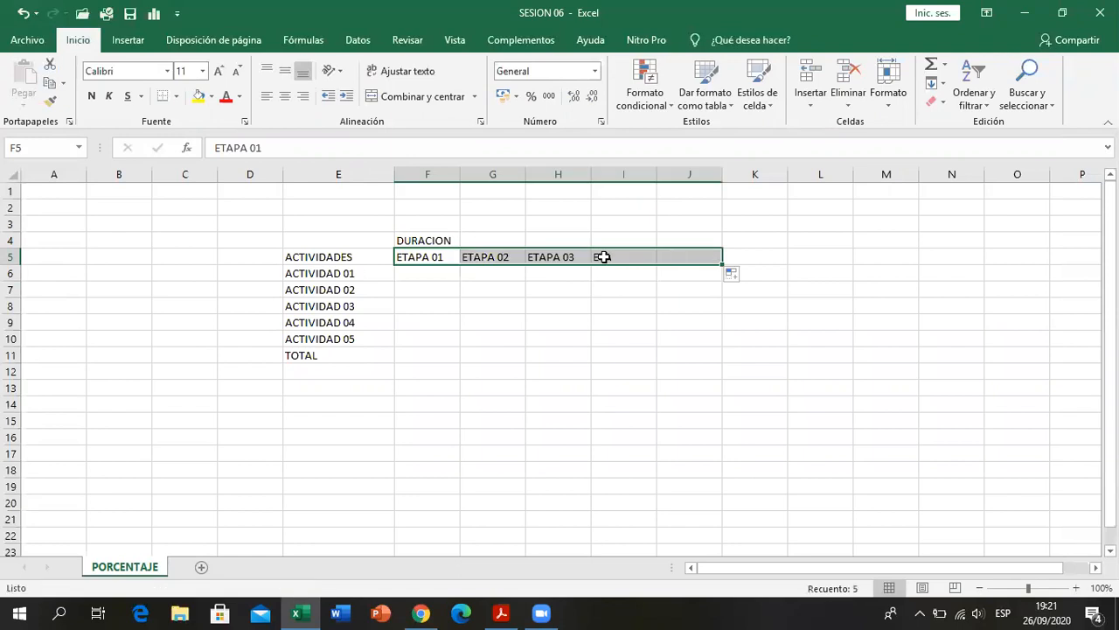
- Merge and center cells E4:E5 for the ACTIVIDADES heading and align it to the vertical middle
drag(370, 241, 371, 256)
click(423, 96)
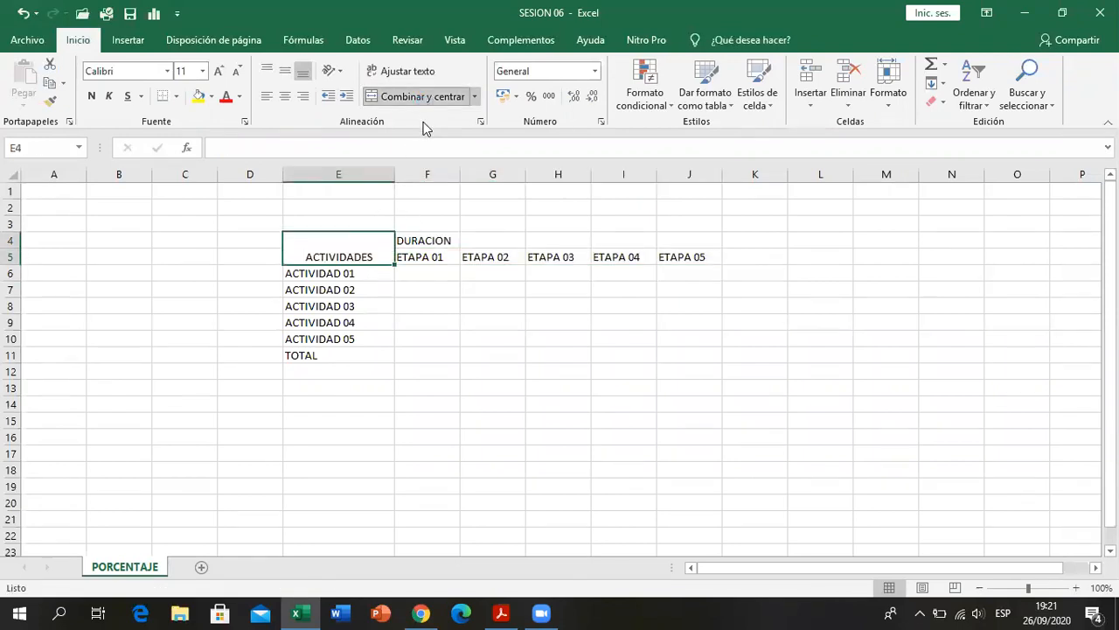
click(288, 73)
- Merge and center the DURACION heading across cells F4:J4
click(434, 242)
drag(434, 242, 671, 237)
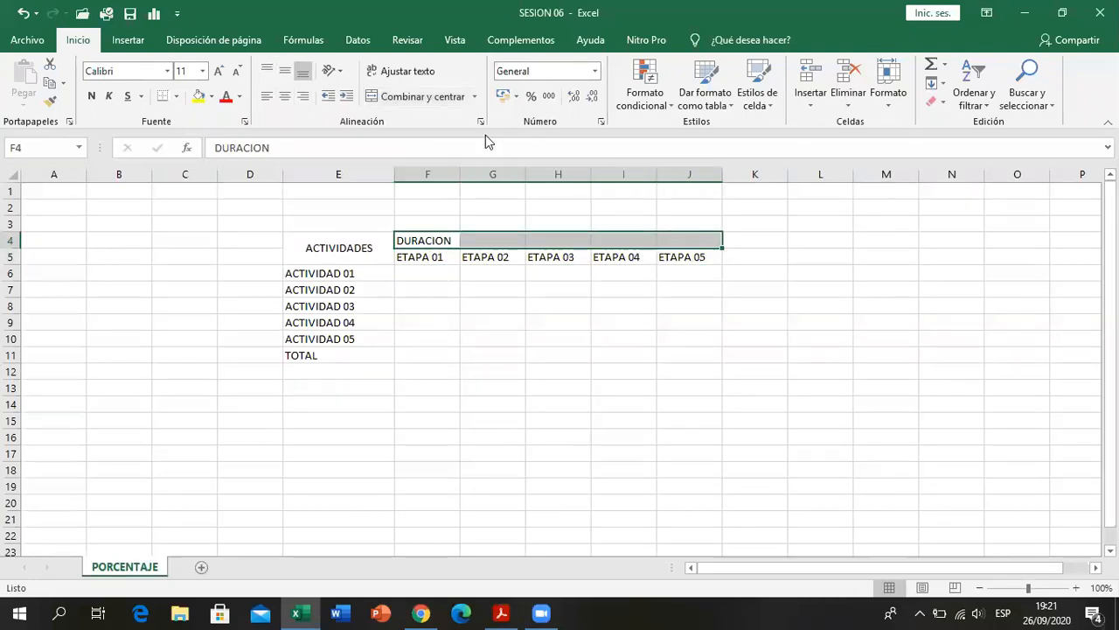
click(429, 96)
click(437, 254)
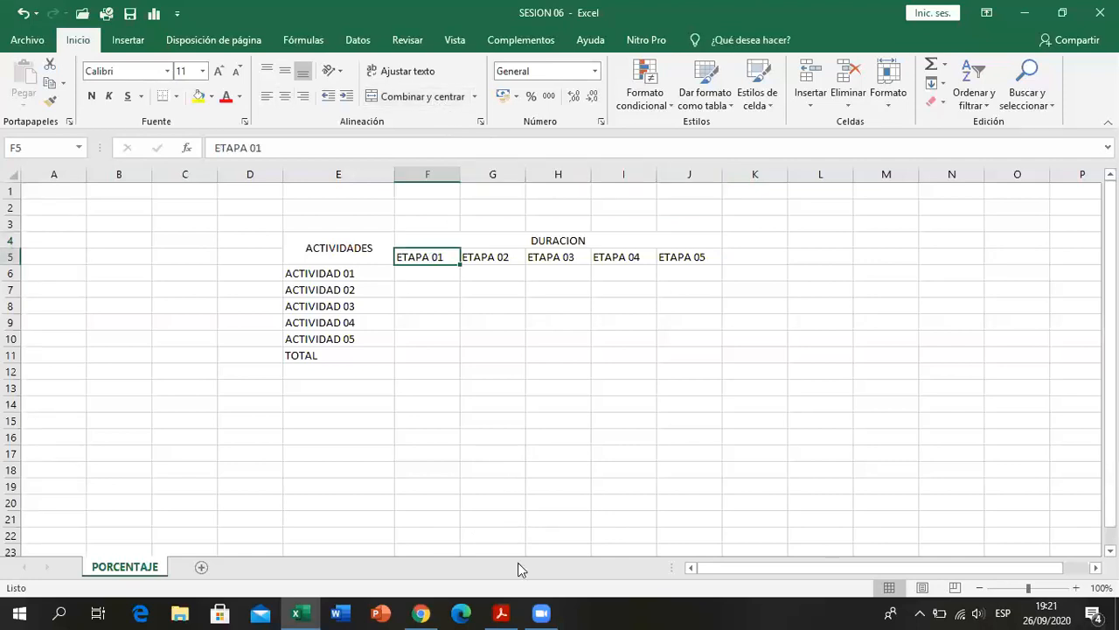
- Check the final column in the PDF table and merge and center cells K4:K5
key(alt+Tab)
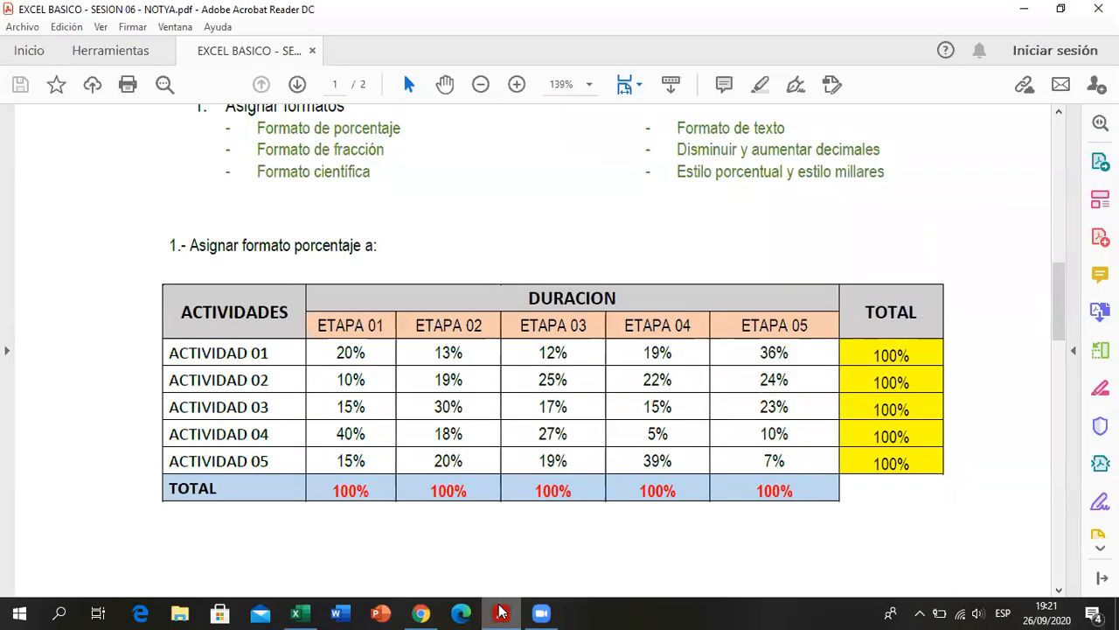
click(501, 612)
drag(754, 243, 775, 256)
click(424, 96)
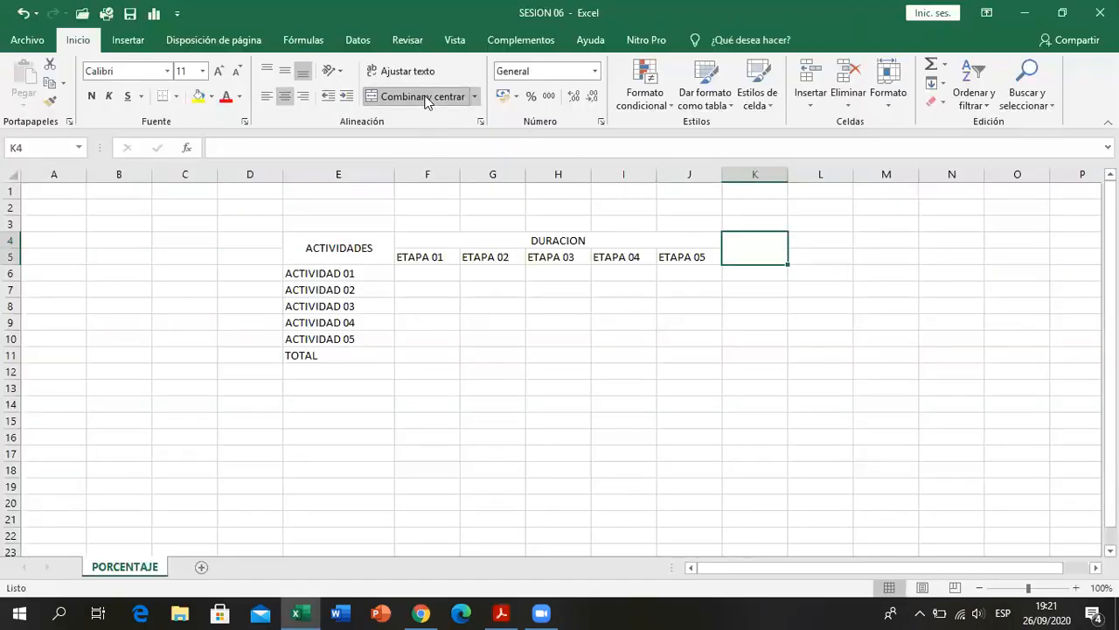
- Enter TOTAL in the merged K4:K5 heading and align it to the vertical middle
text(TOTAL)
key(Return)
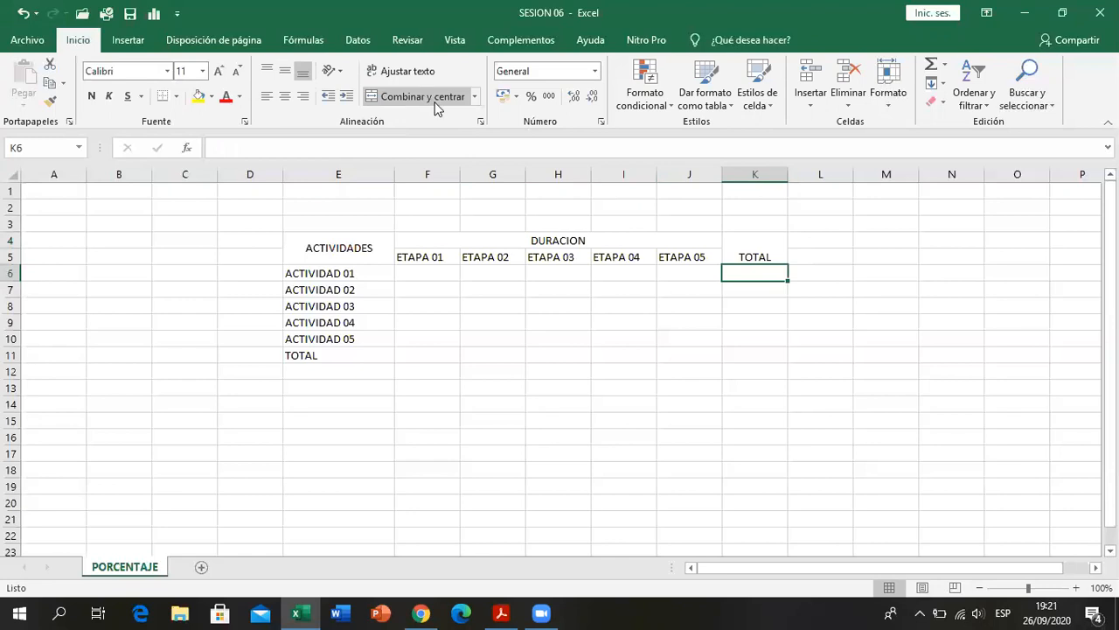
click(286, 72)
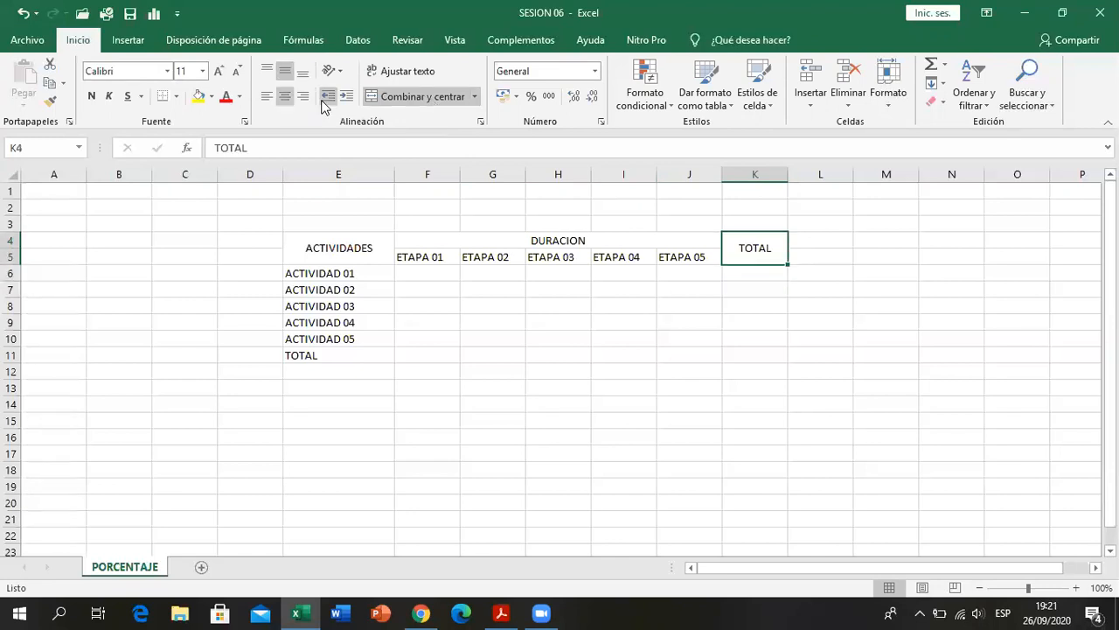
click(481, 352)
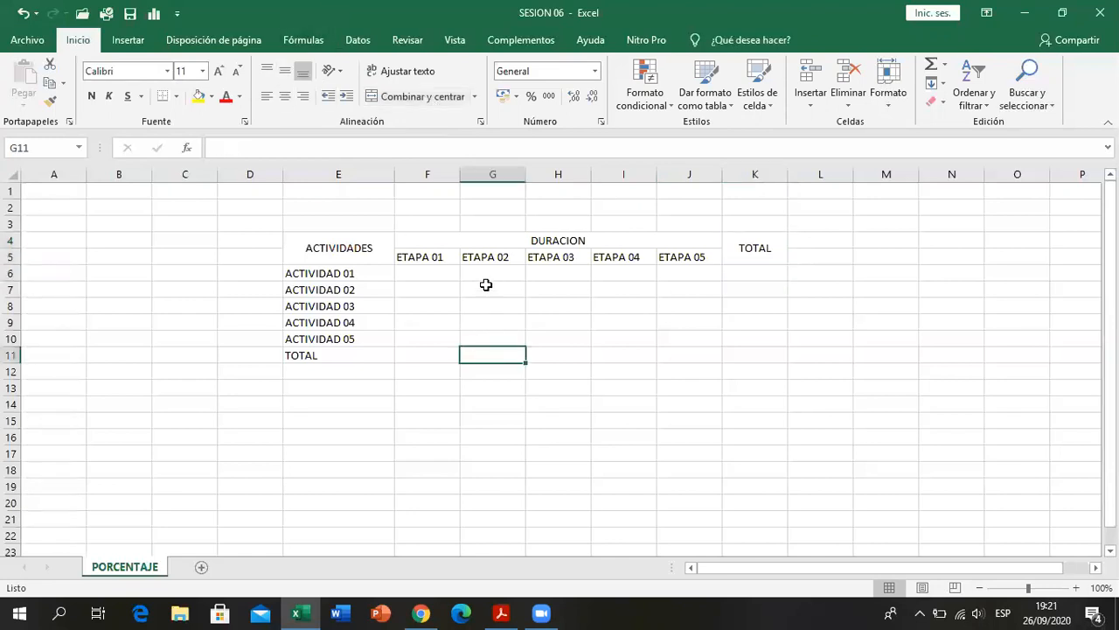
- Check the ETAPA 01 column in the PDF table and enter 20, 10 and 15 in cells F6:F8
click(383, 248)
click(433, 271)
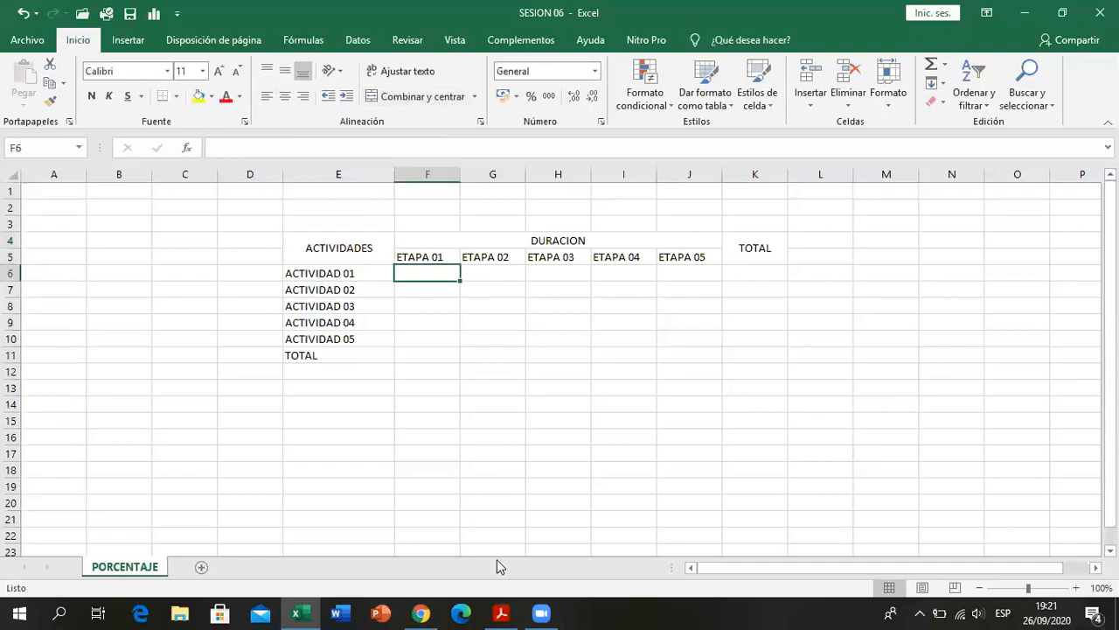
key(alt+Tab)
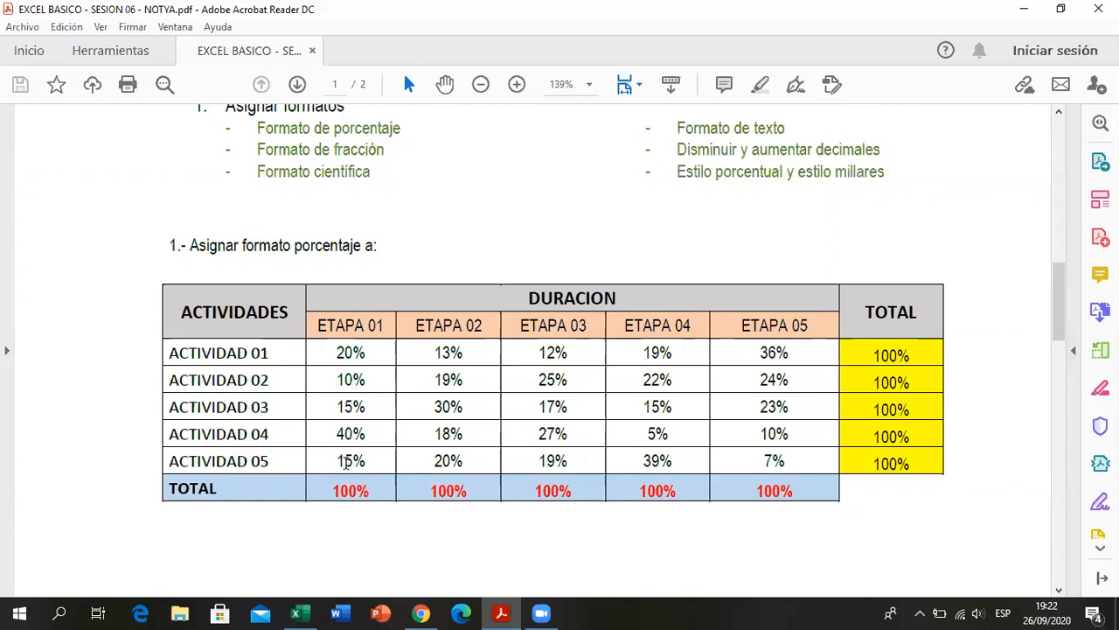
click(502, 613)
click(445, 280)
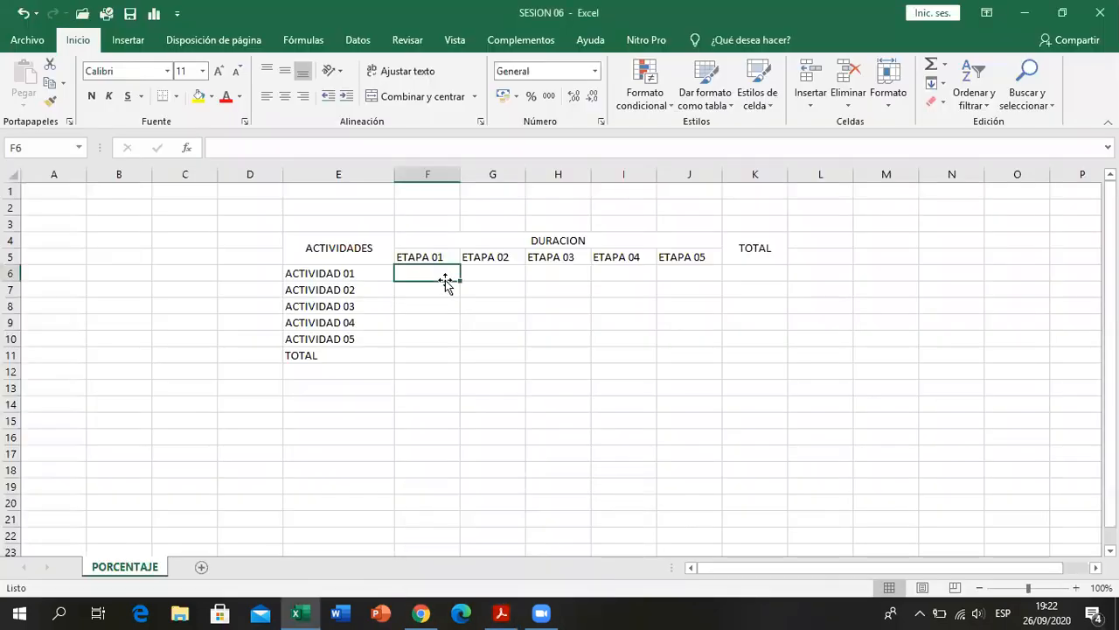
text(20)
key(Return)
text(10)
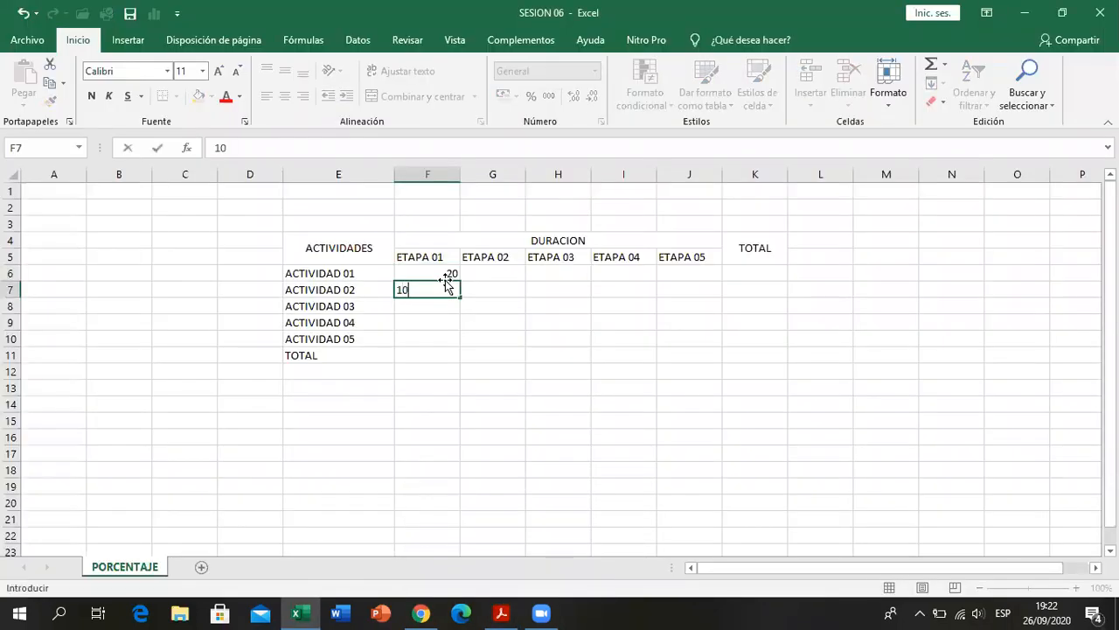
key(Return)
text(15)
key(Return)
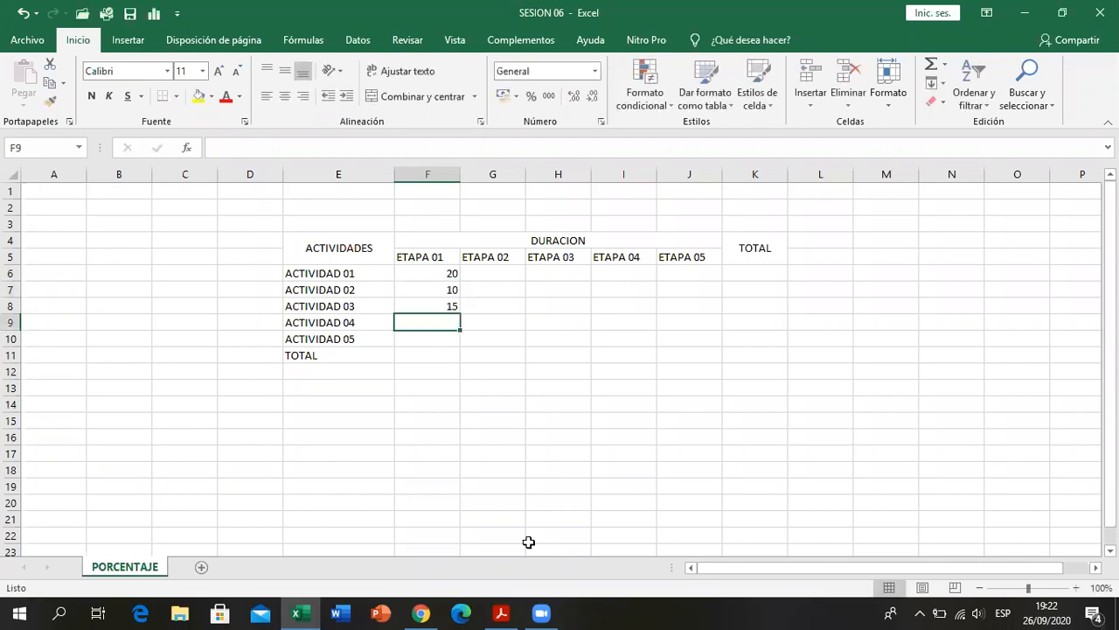
- Check the remaining ETAPA 01 values in the PDF and enter 40 and 15 in cells F9:F10
click(502, 613)
click(502, 613)
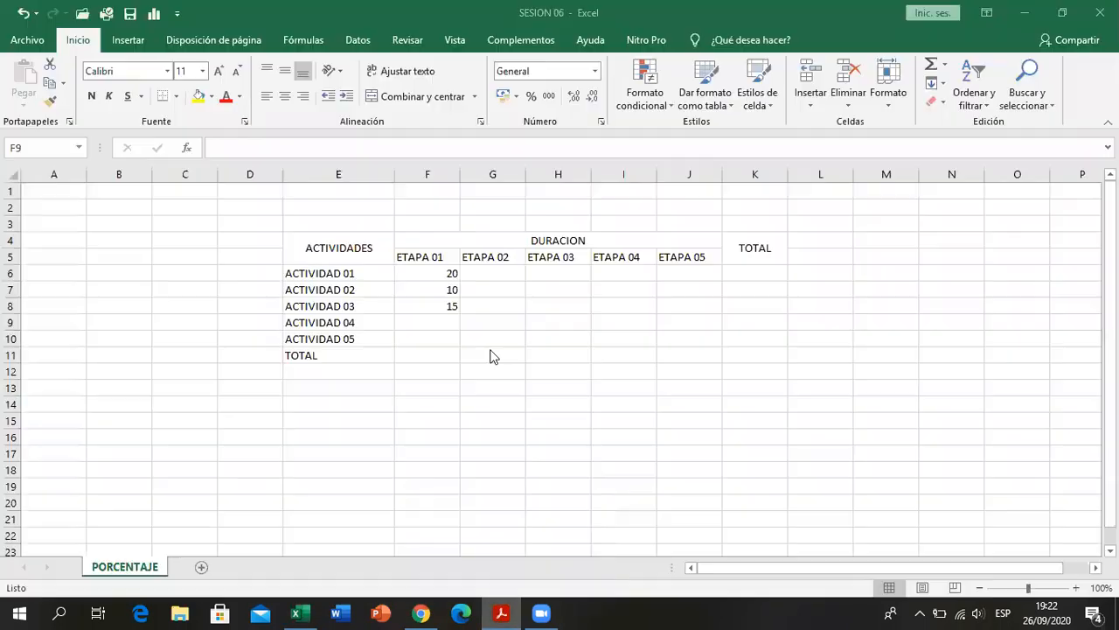
click(453, 323)
text(40)
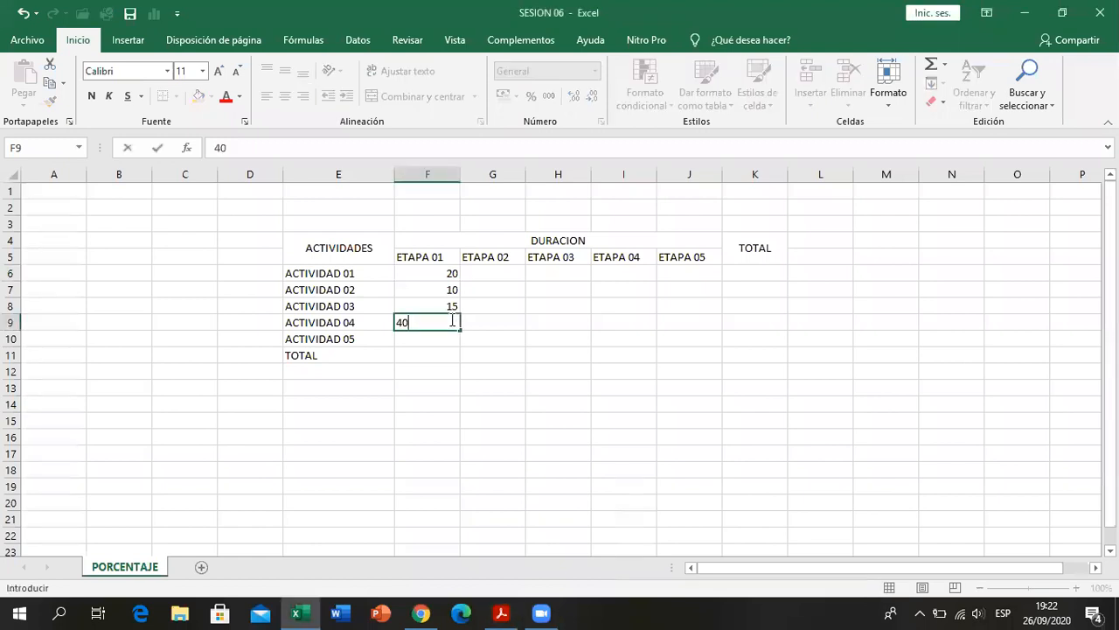
key(Return)
text(15)
key(Return)
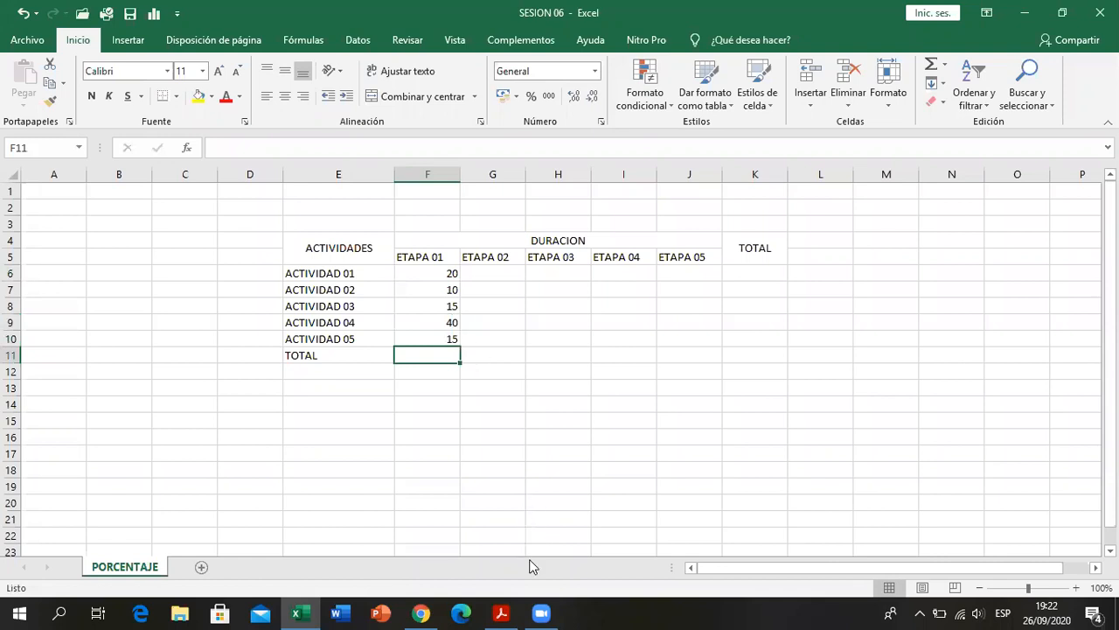
- Enter 100 as the ETAPA 01 total in cell F11 and check the sum of F6:F10
click(510, 605)
click(510, 606)
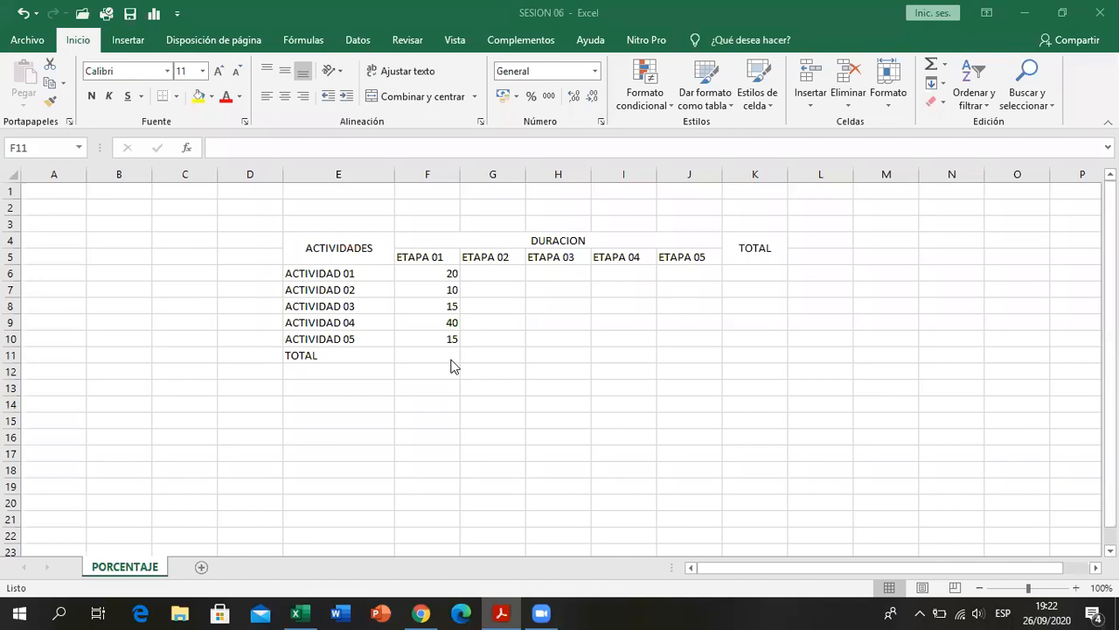
text(100)
key(Return)
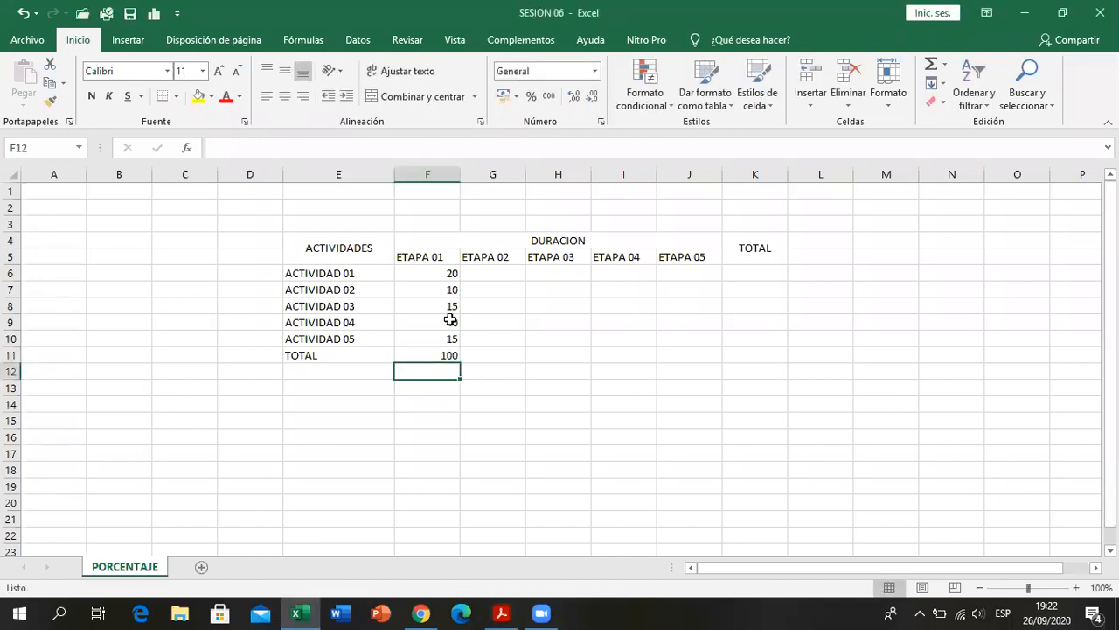
drag(449, 272, 450, 341)
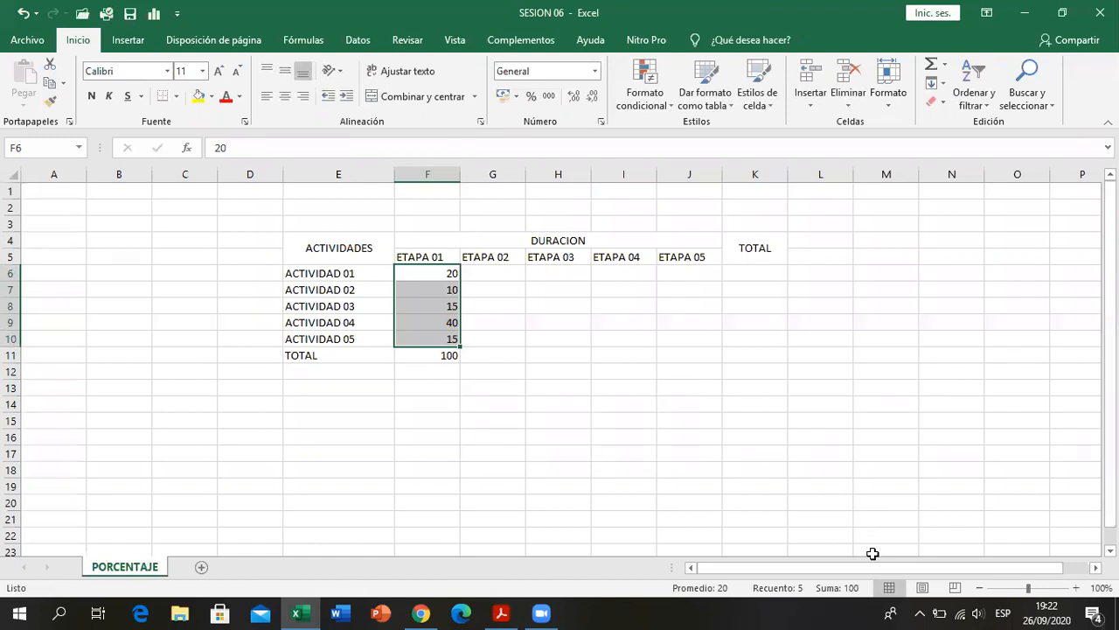
click(510, 452)
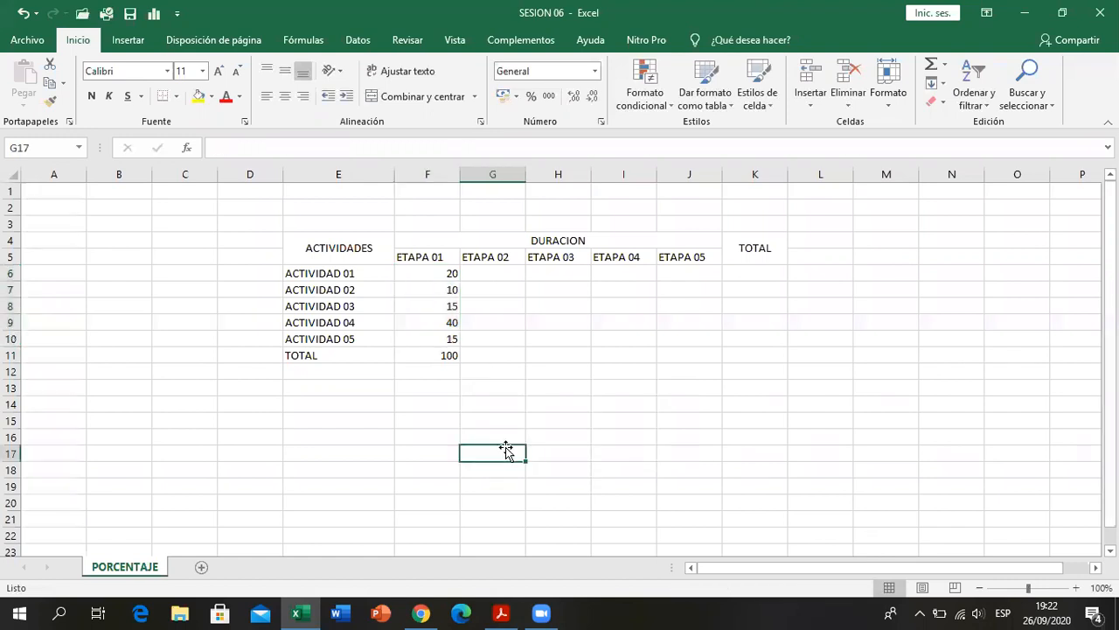
- Center the ETAPA 01 values and their total horizontally in cells F6:F11
click(453, 352)
drag(444, 275, 449, 354)
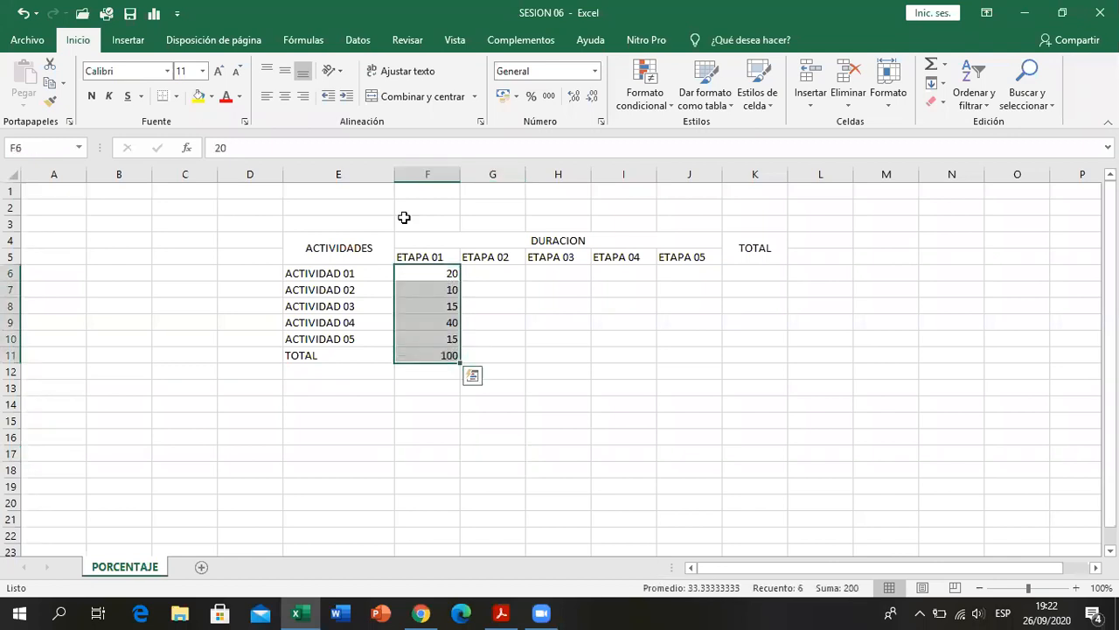
click(288, 97)
click(450, 338)
click(449, 275)
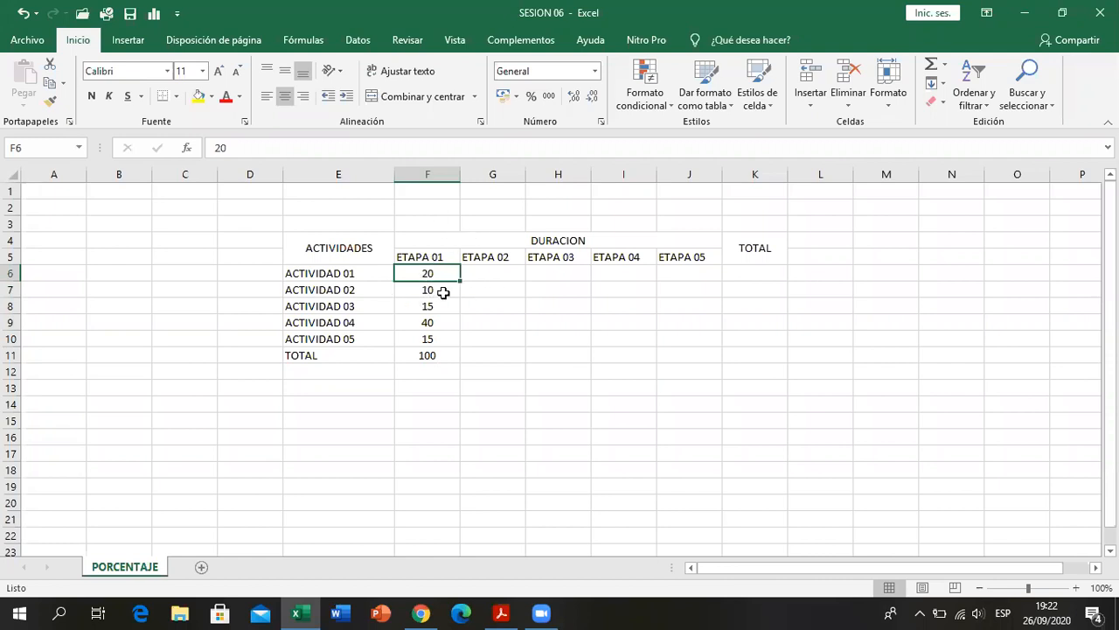
- Apply the Porcentaje number format to the ETAPA 01 values and total in cells F6:F11
drag(447, 274, 450, 351)
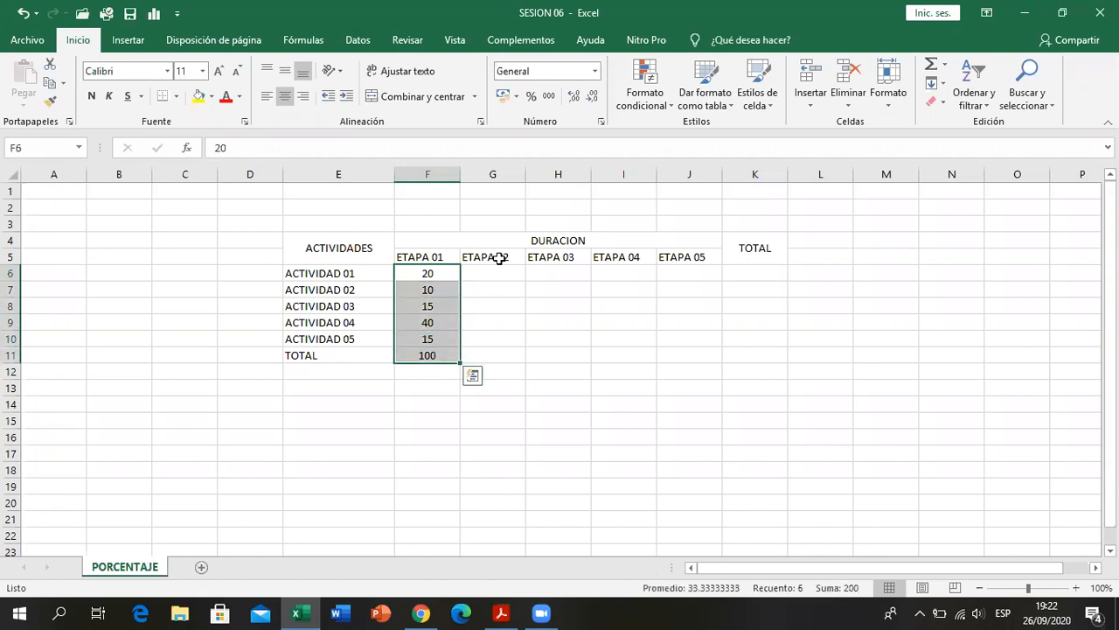
click(595, 72)
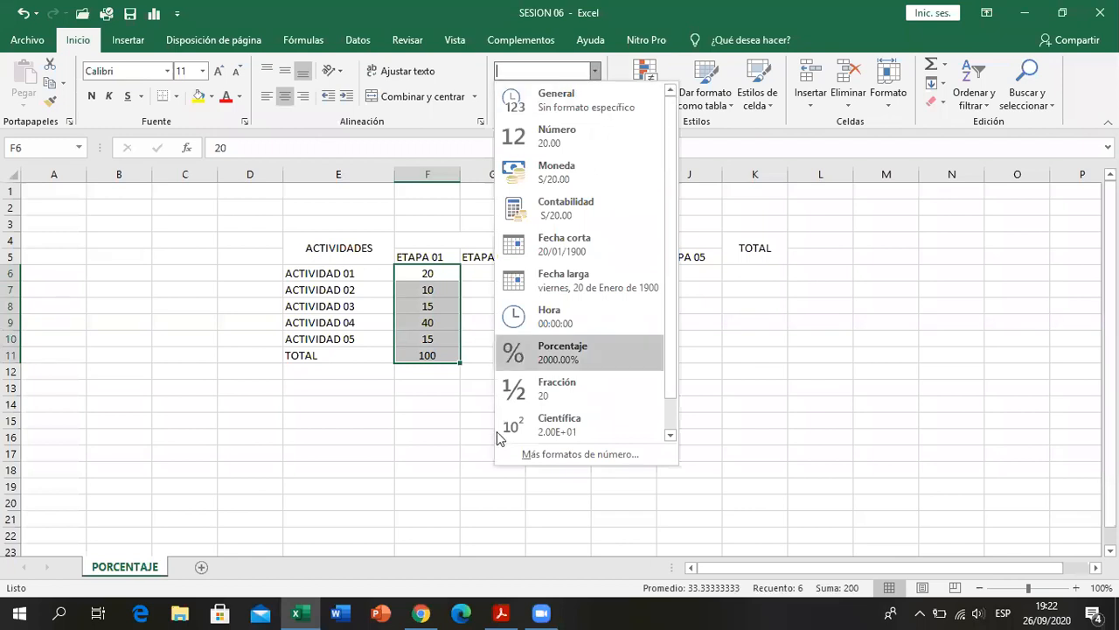
click(474, 137)
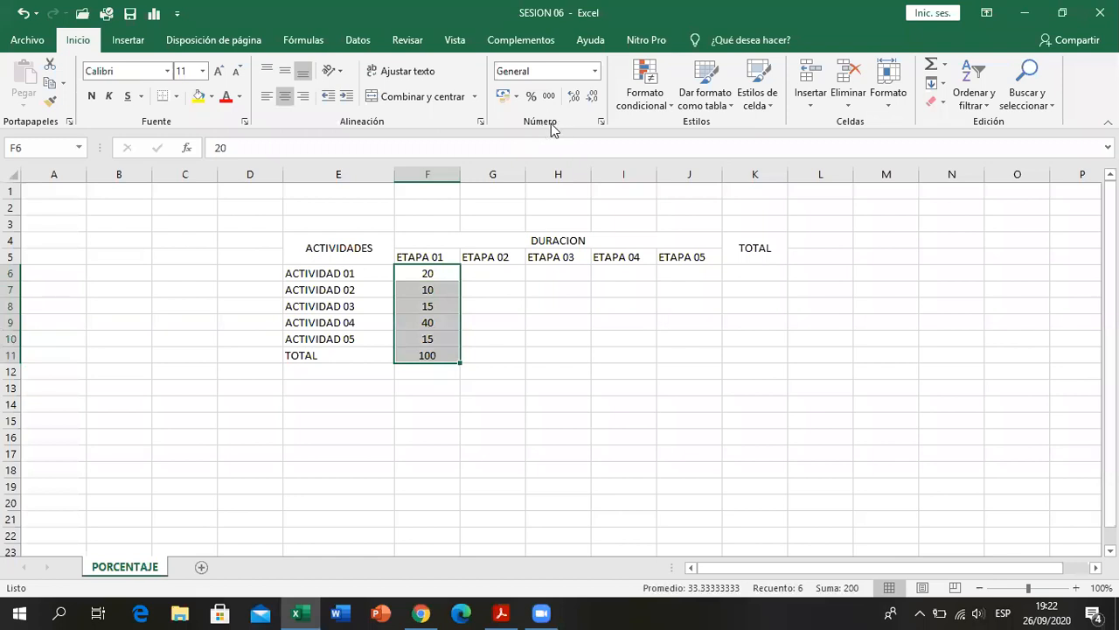
click(594, 70)
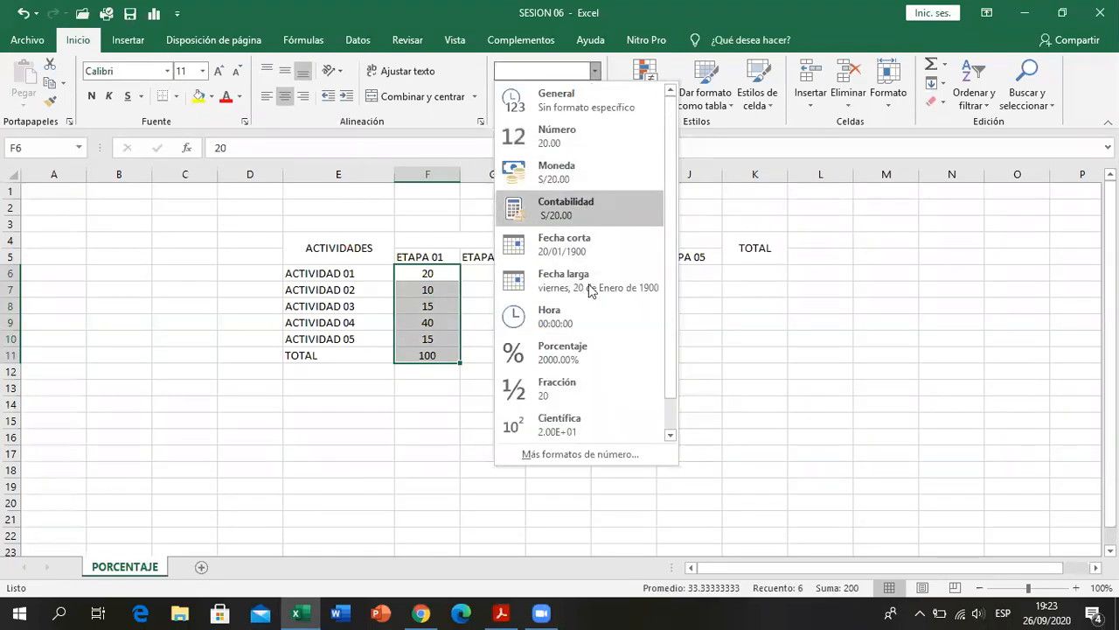
click(575, 362)
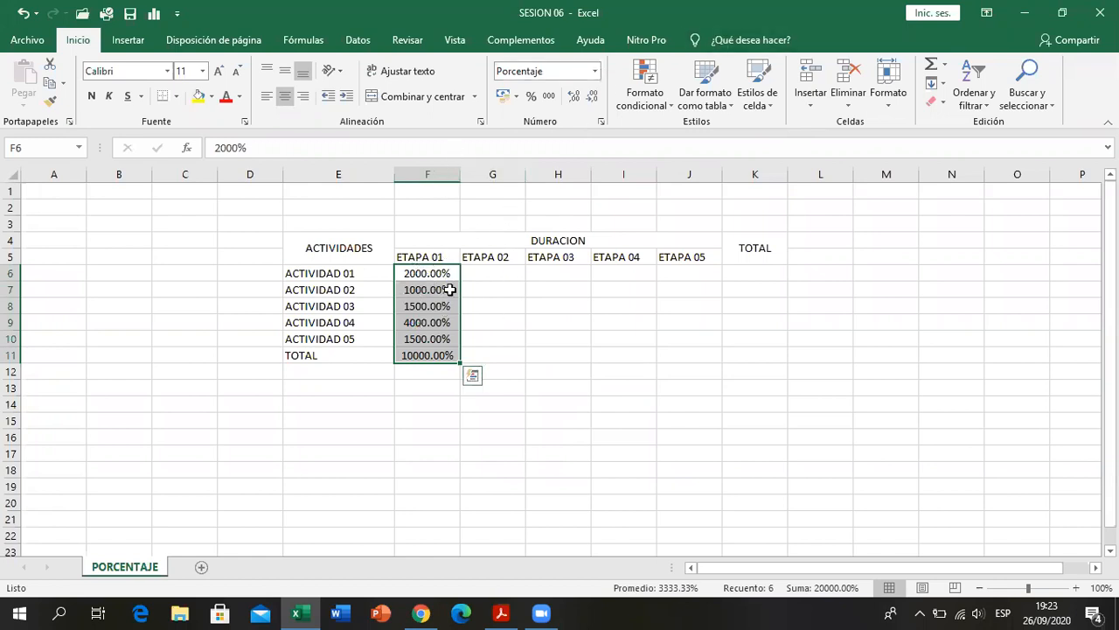
click(595, 72)
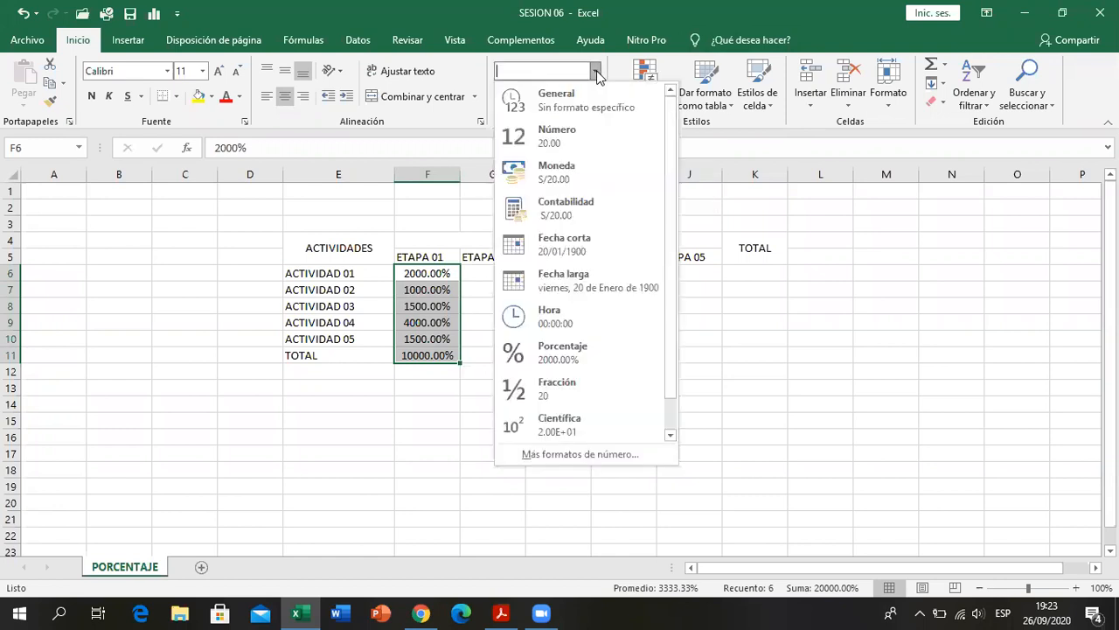
click(596, 73)
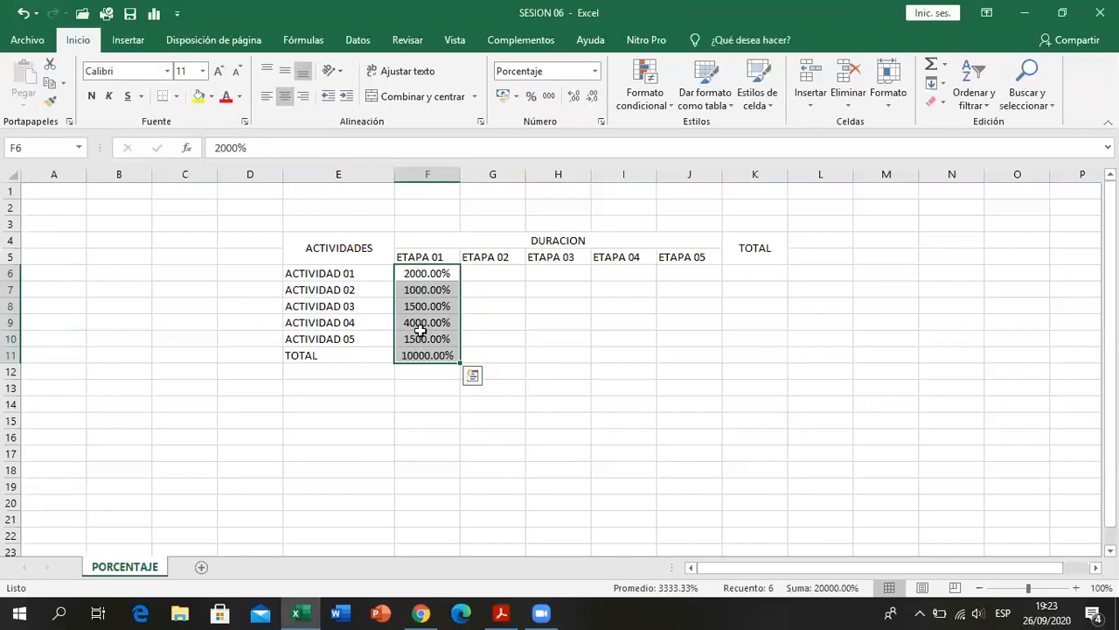
click(413, 356)
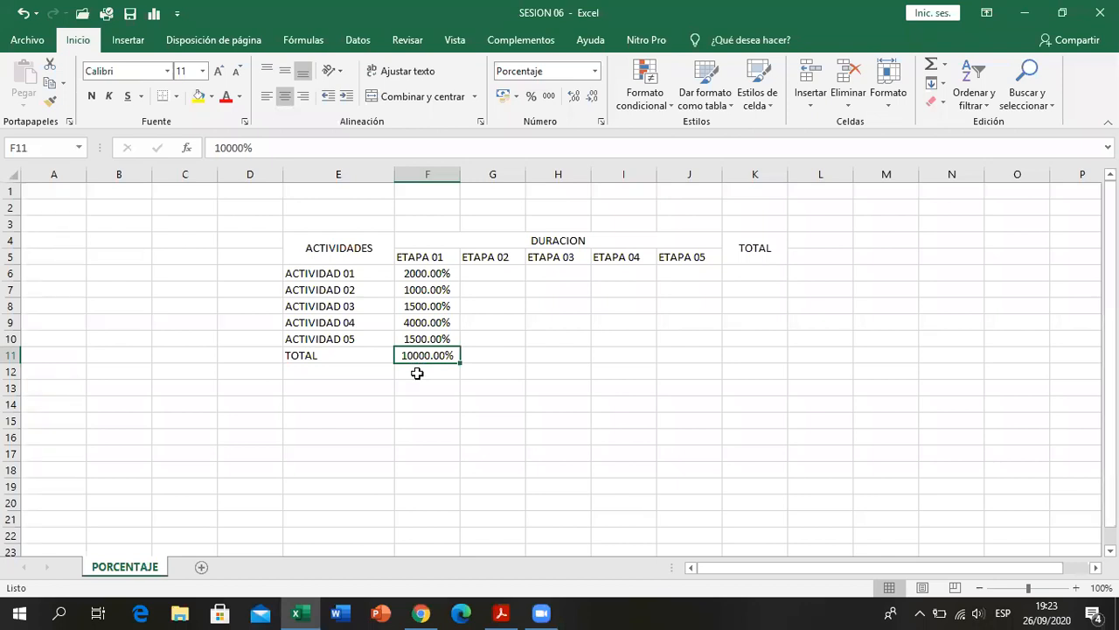
click(429, 274)
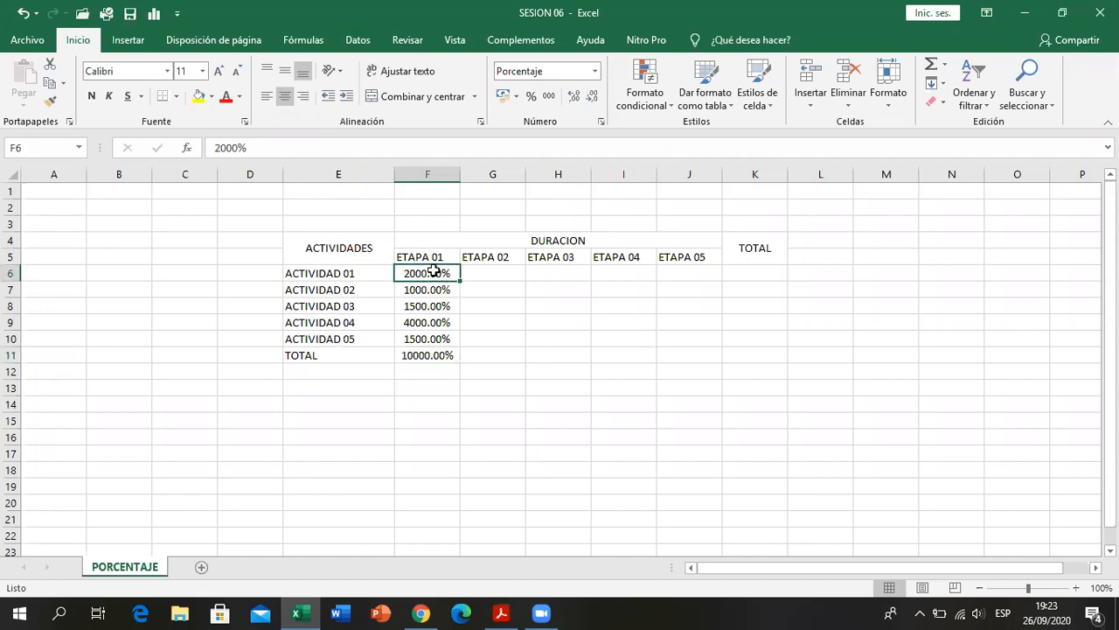
drag(609, 309, 686, 352)
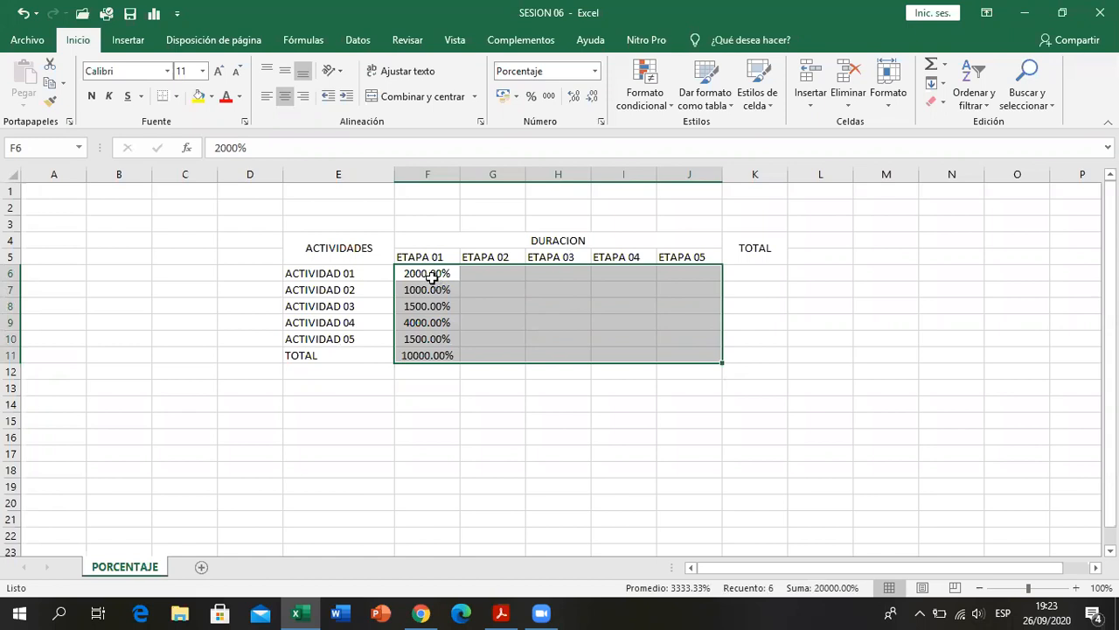
drag(432, 277, 674, 373)
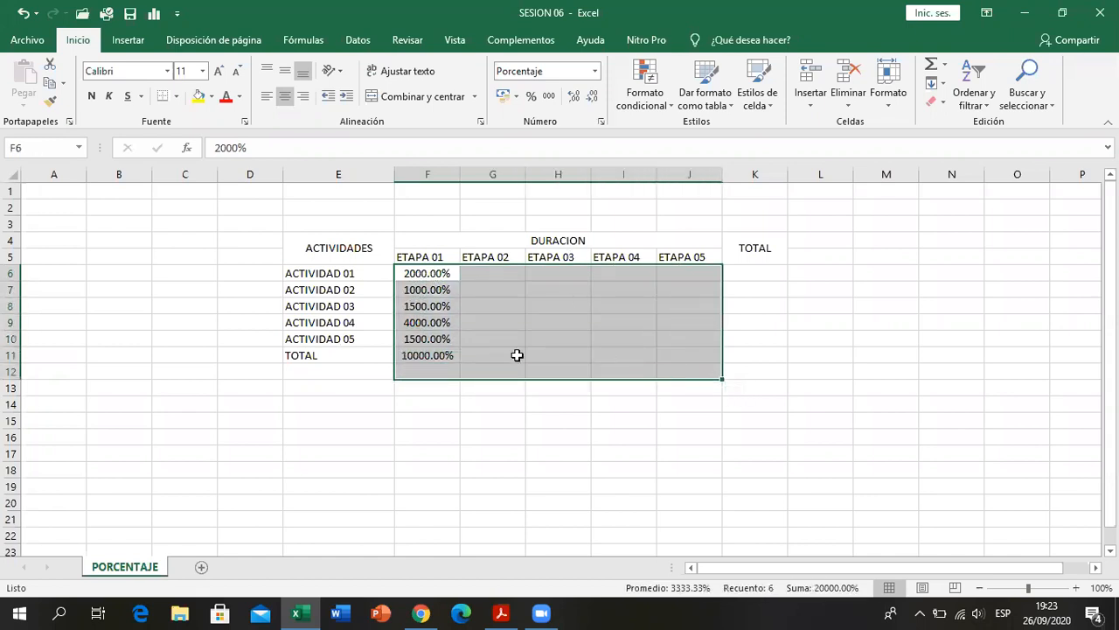
click(488, 340)
- Re-enter the ETAPA 01 percentages 20, 10, 15, 40 and 15 in F6:F10 and the total 100 in F11
click(430, 274)
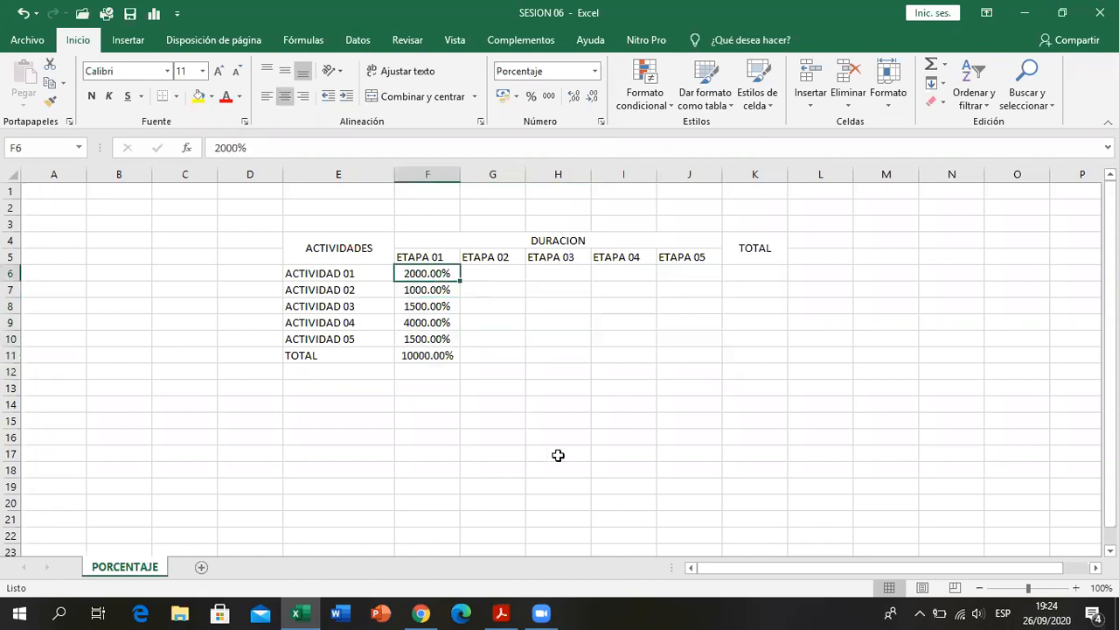
text(20)
key(Return)
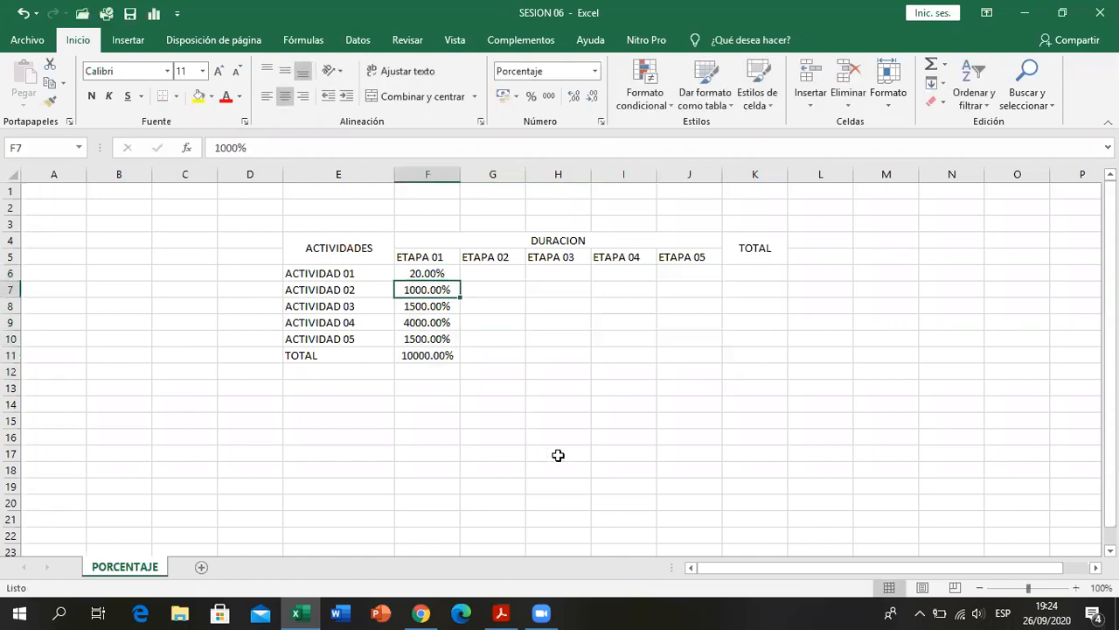
text(10)
key(Return)
text(15)
key(Return)
text(40)
key(Return)
text(15)
key(Return)
text(100)
key(Return)
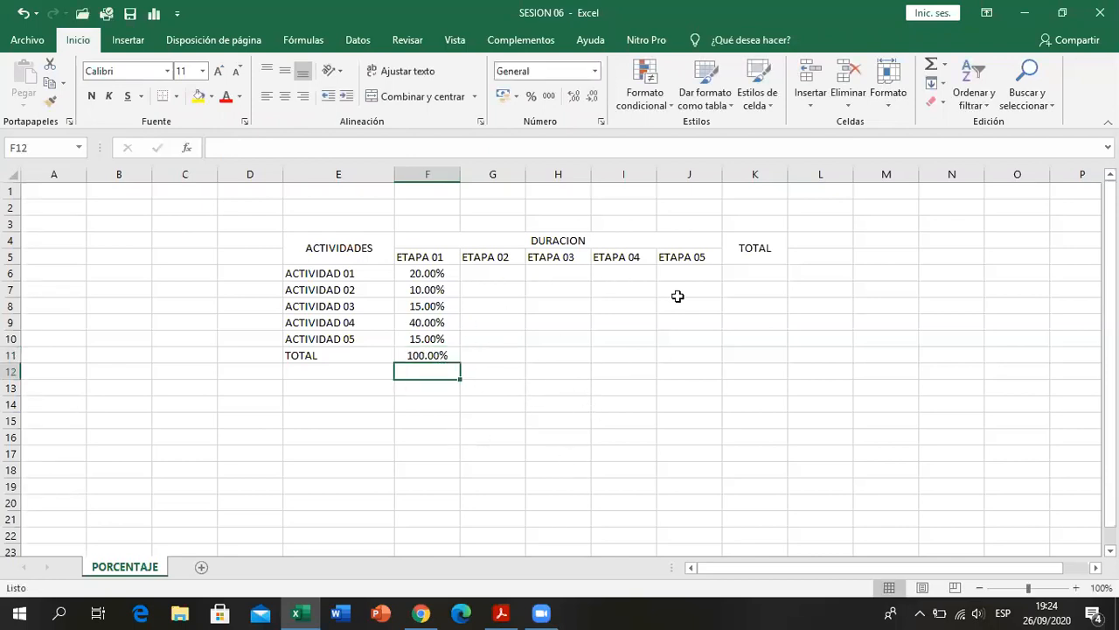
- Consult the percentages of the activities-by-stage table in the PDF and return to the PORCENTAJE sheet in Excel
click(489, 273)
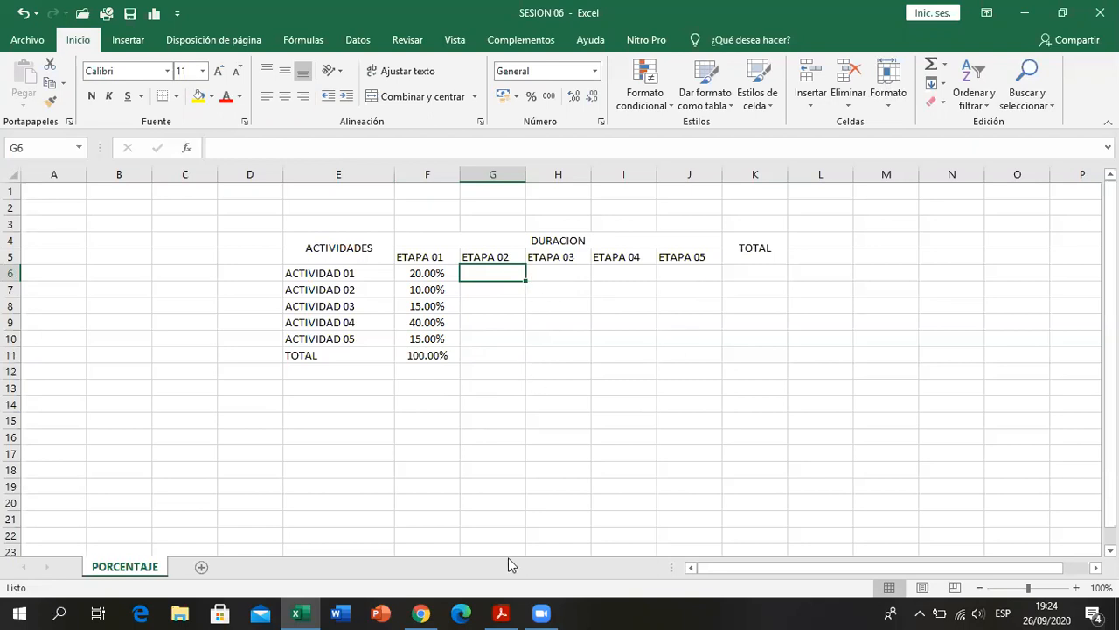
key(alt+Tab)
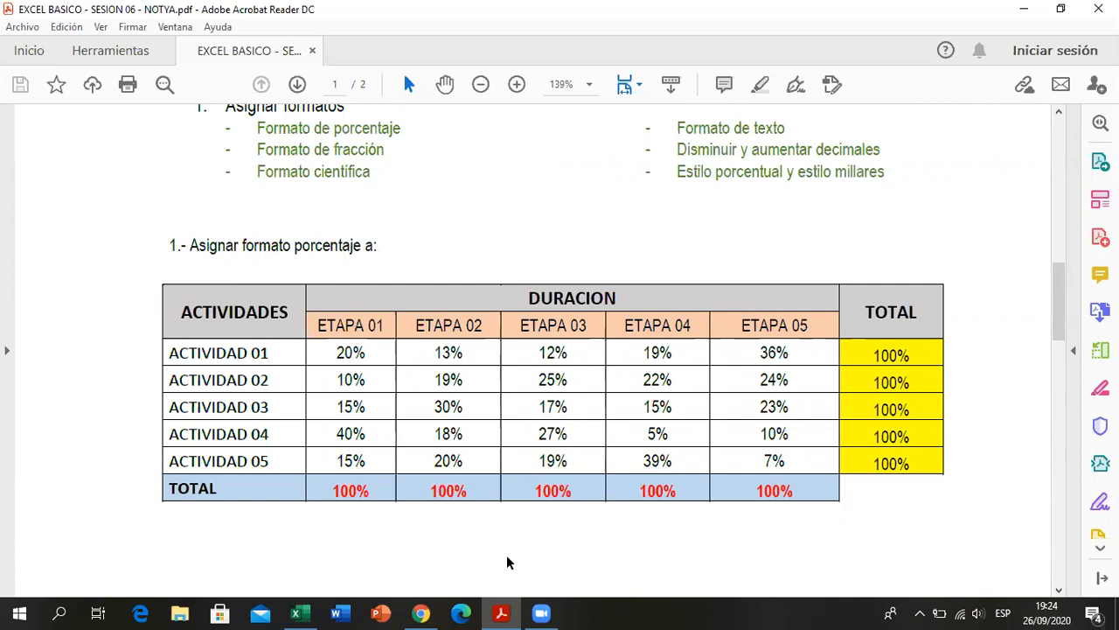
click(501, 613)
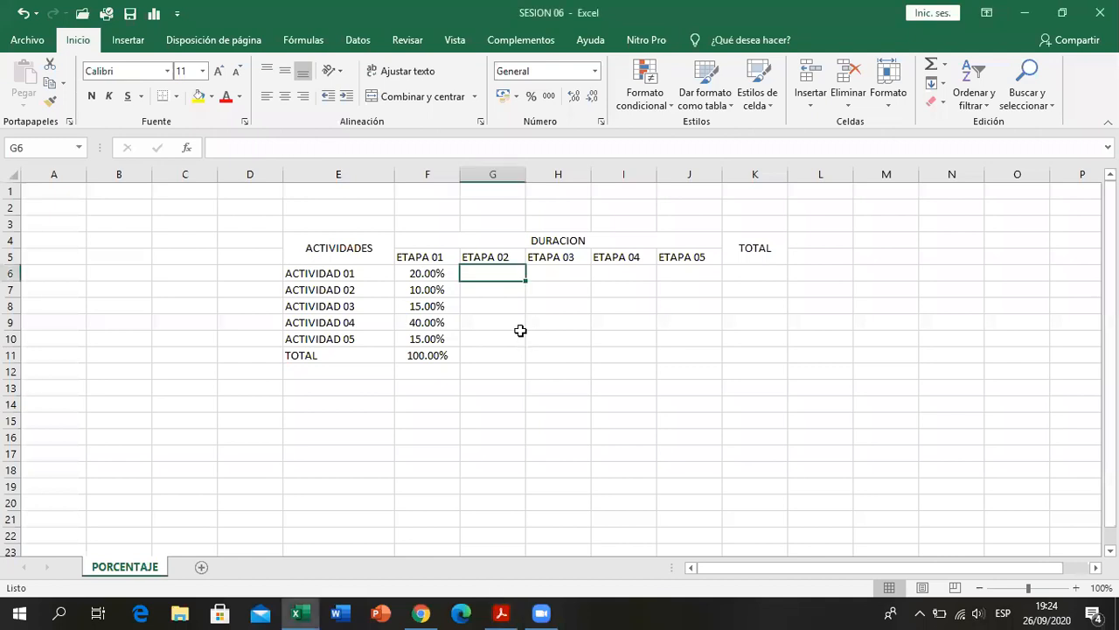
- Set the Porcentaje format of the ETAPA 01 values in F6:F10 to 0 decimal places
drag(427, 273, 439, 336)
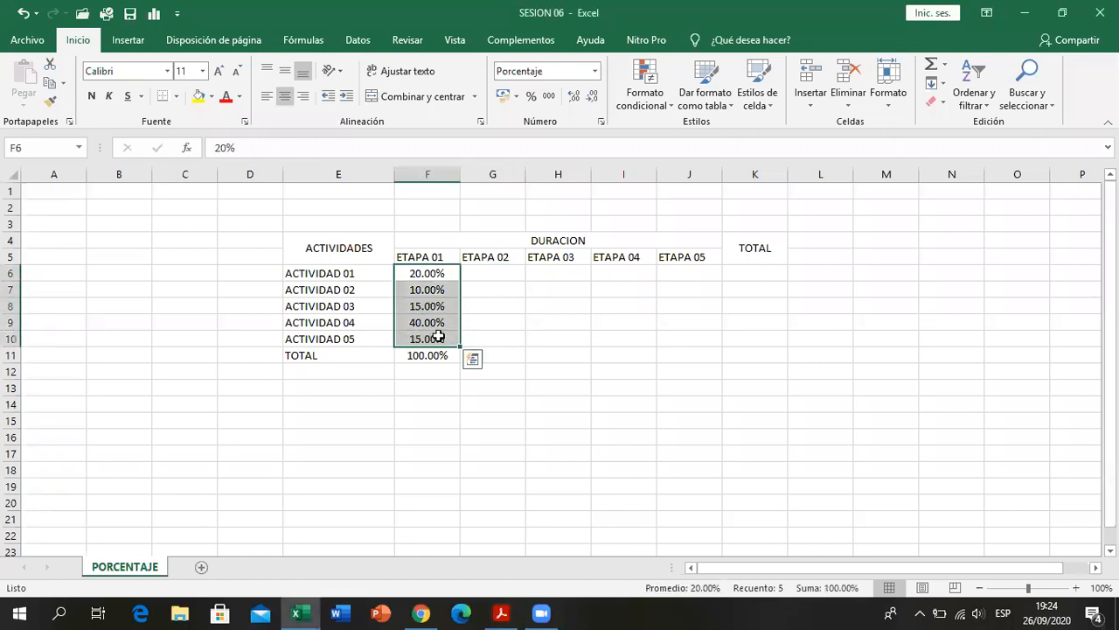
click(595, 71)
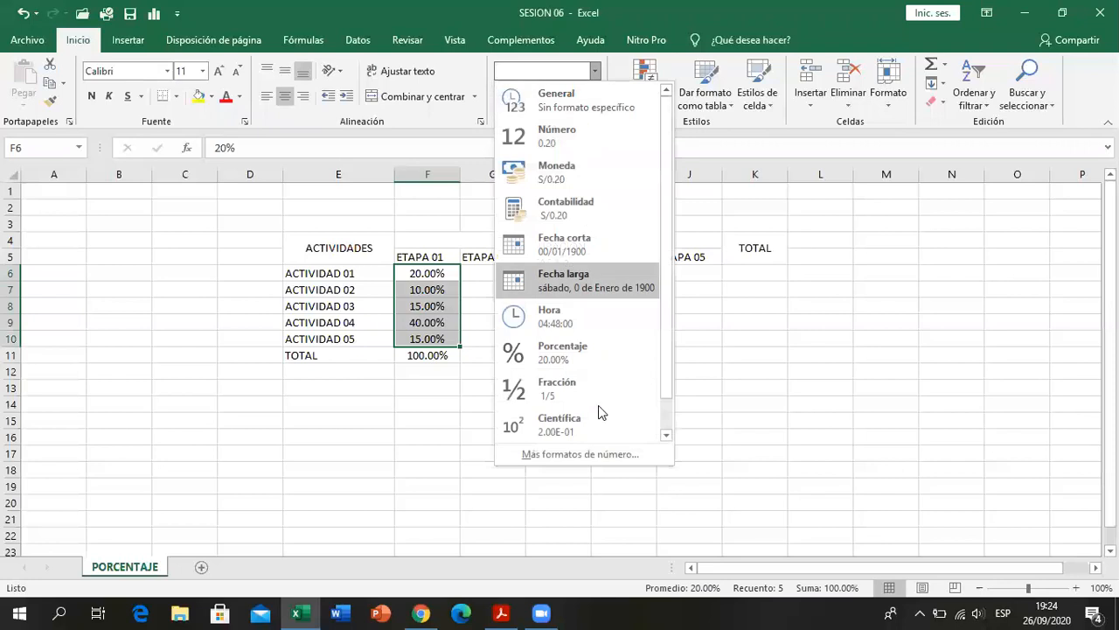
click(570, 454)
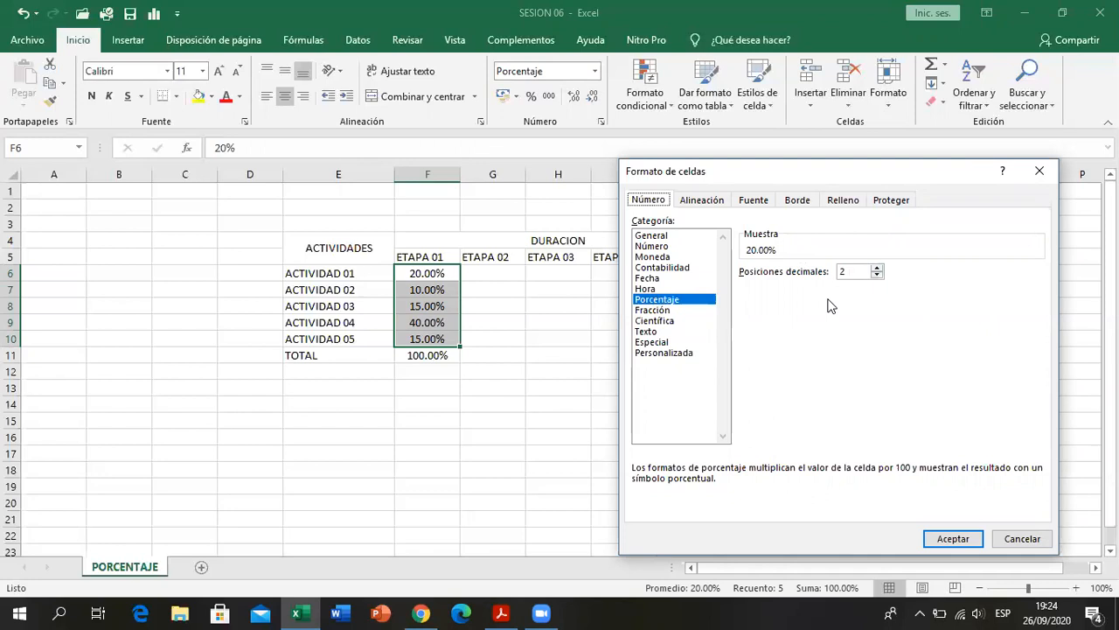
click(877, 274)
click(877, 275)
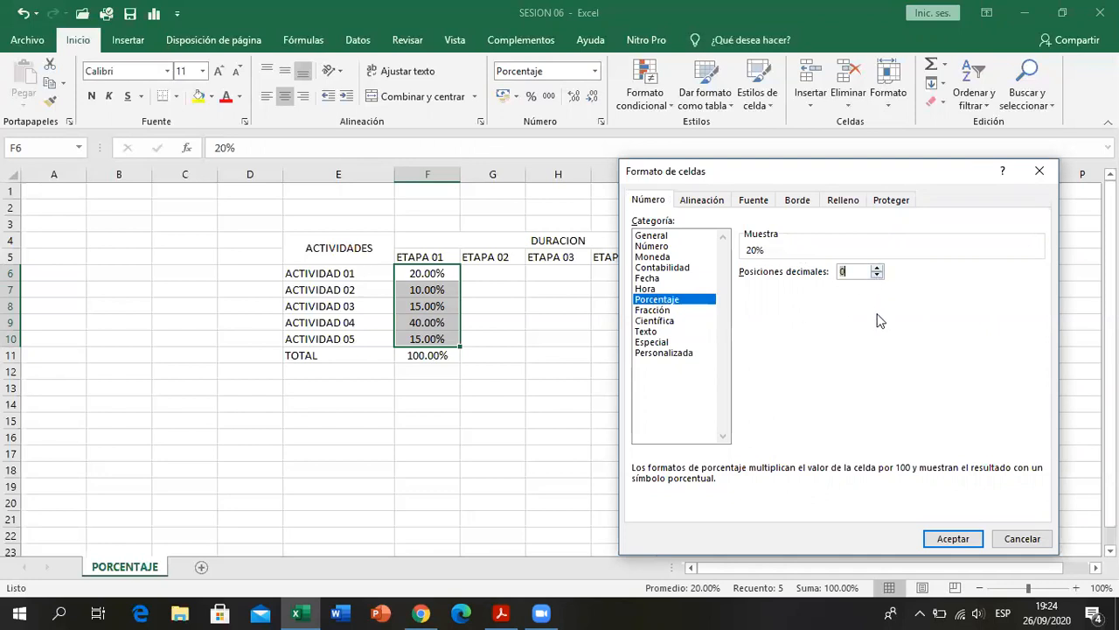
click(938, 540)
click(447, 277)
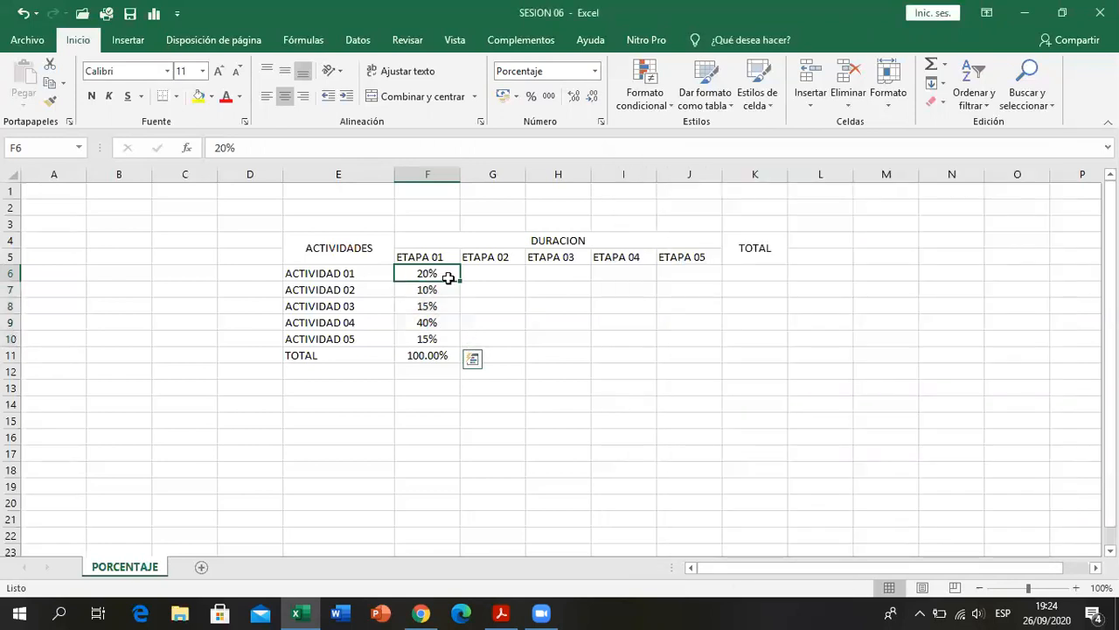
click(446, 352)
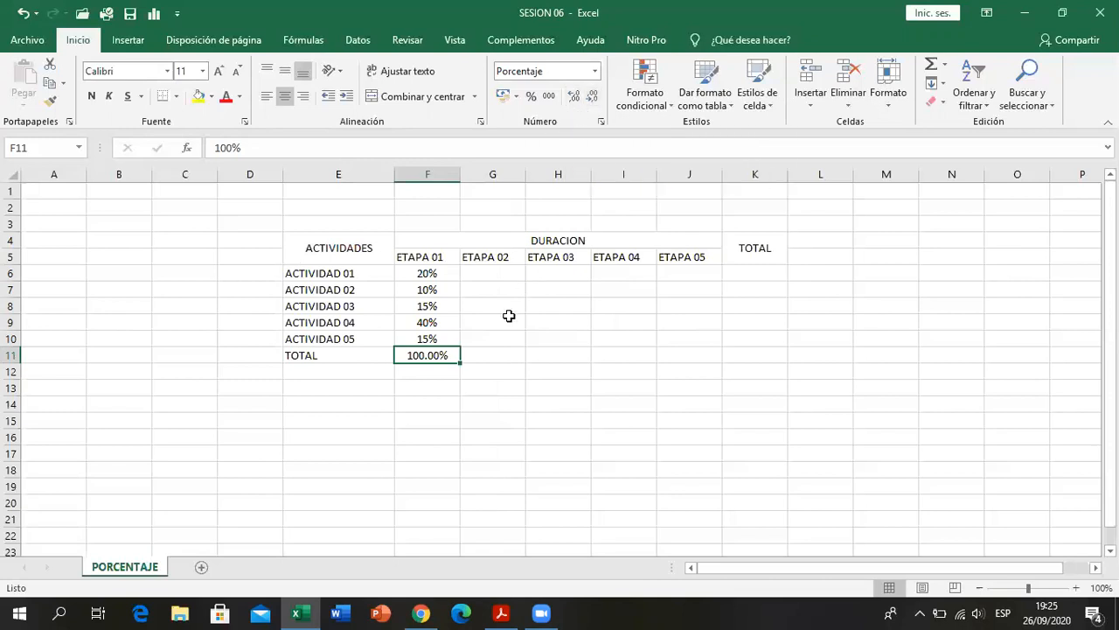
- Increase the ETAPA 01 values in F6:F10 to two decimals and reduce them back to none
drag(438, 269, 437, 342)
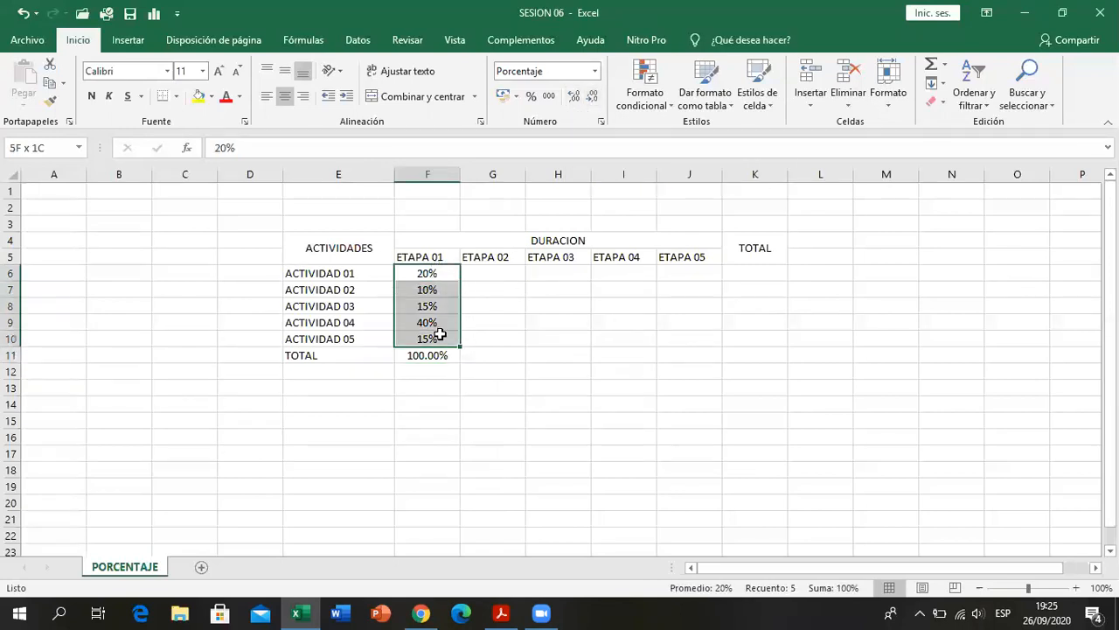
click(574, 97)
click(574, 97)
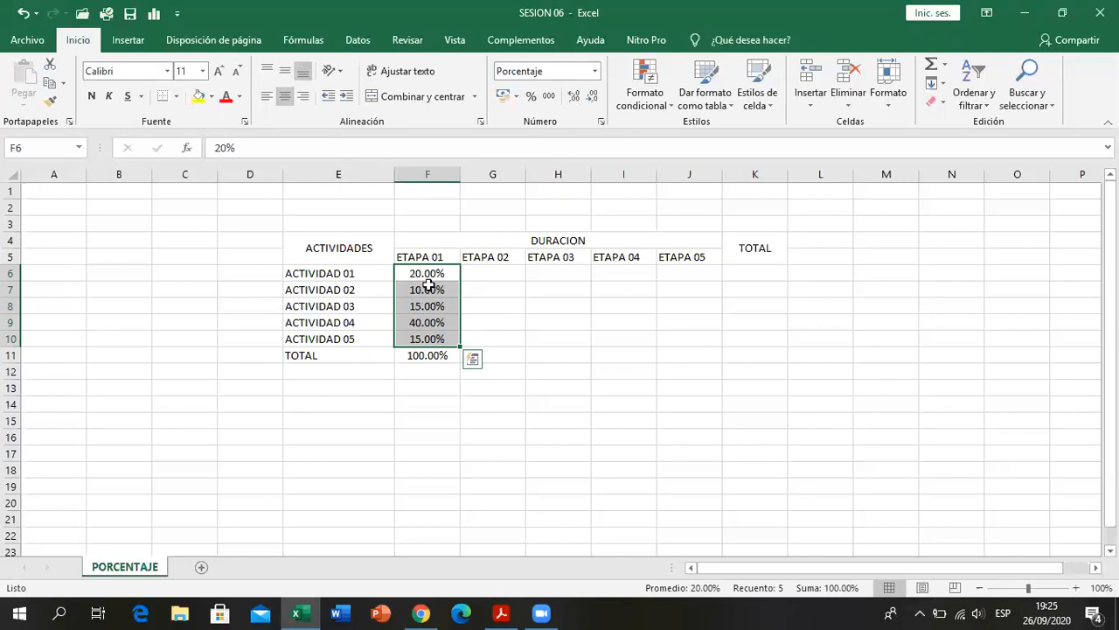
click(592, 101)
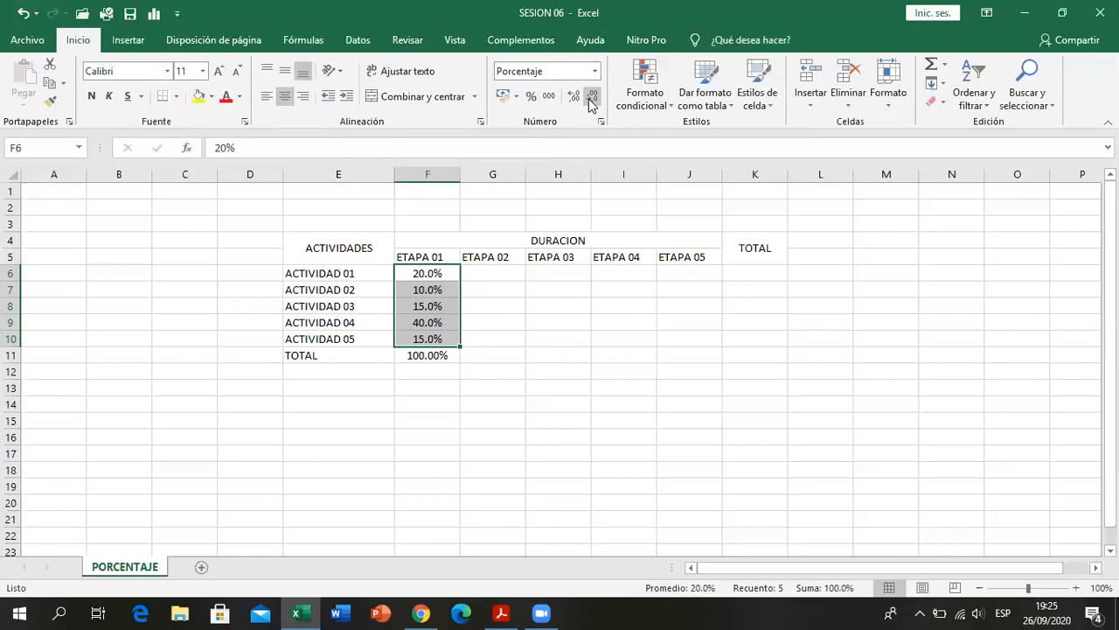
click(592, 101)
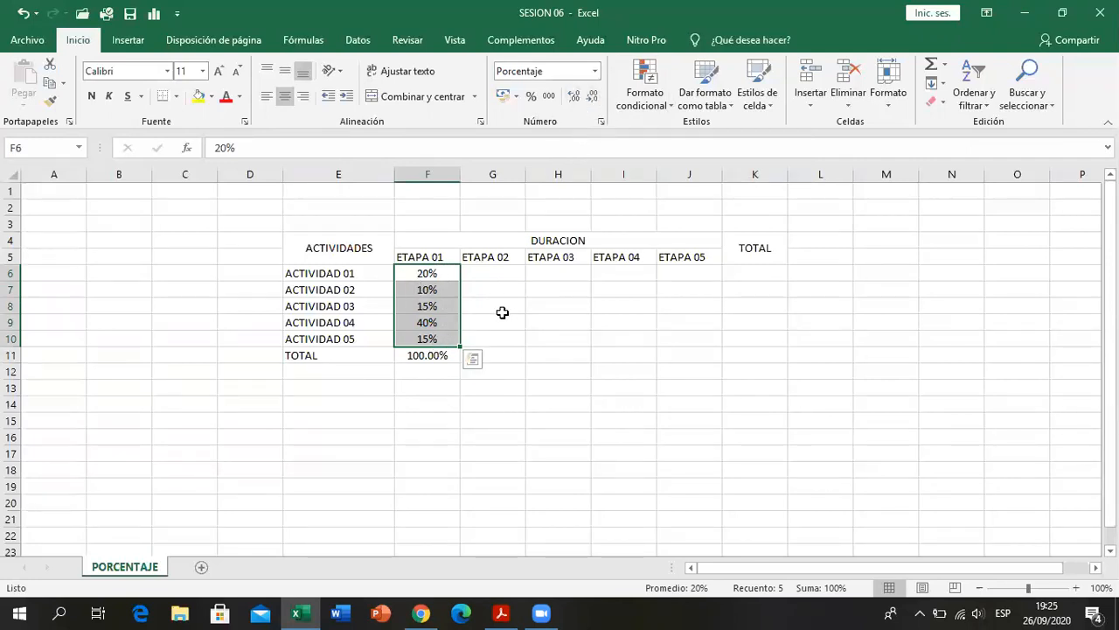
- Change the ETAPA 01 value of ACTIVIDAD 01 in cell F6 to 20.54%
click(441, 274)
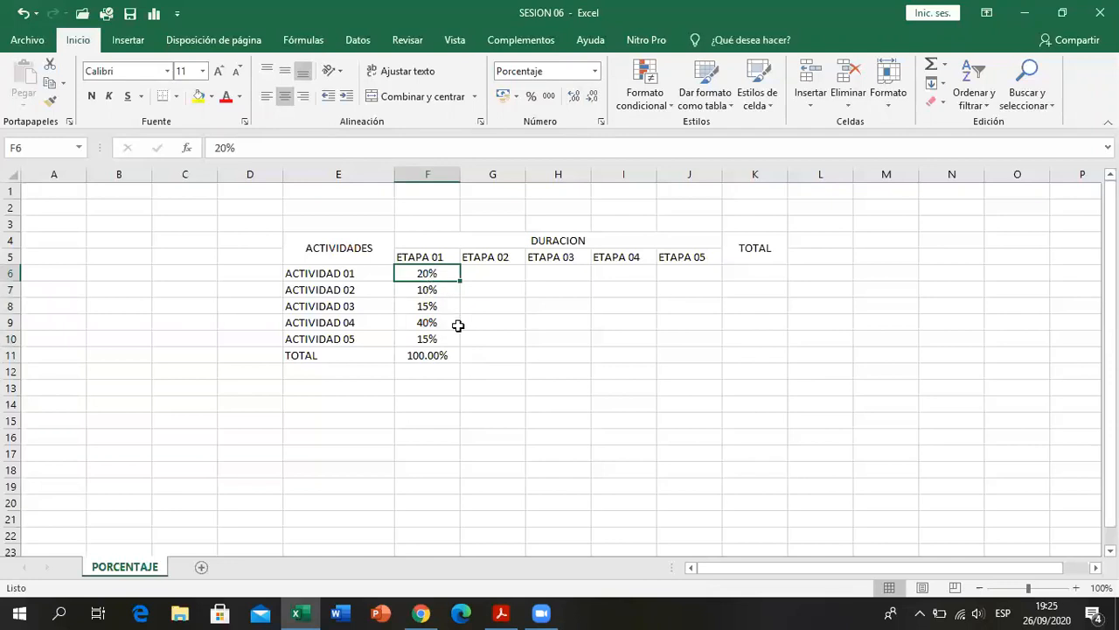
text(20.5)
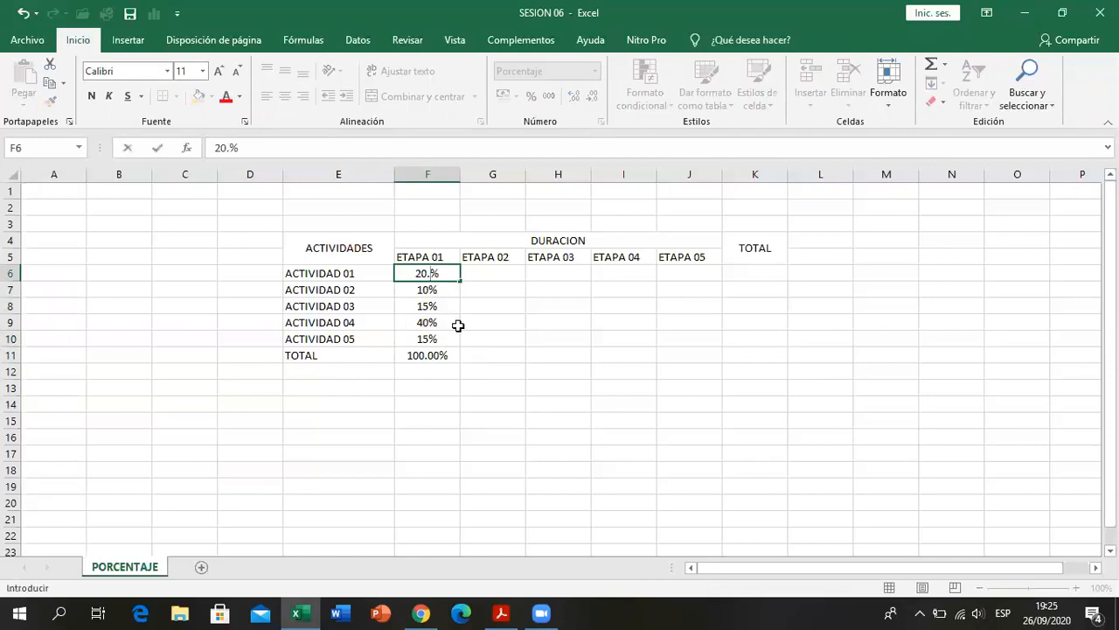
text(4)
key(Return)
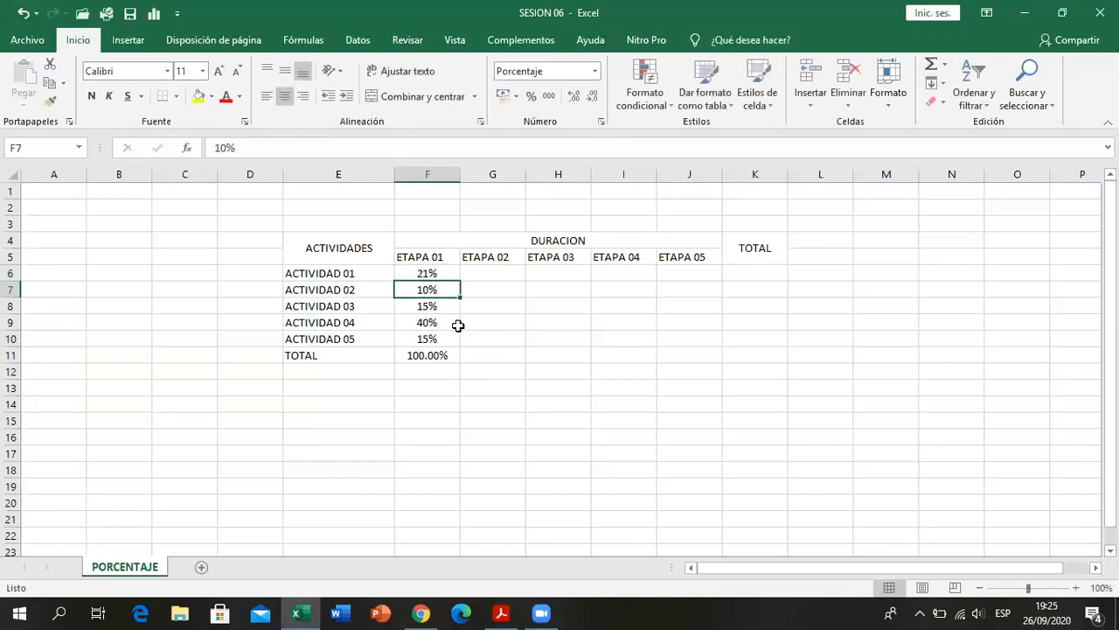
- Compare the stored value of F6 with its displayed percentage and check the sum of F6:F10
click(438, 274)
drag(438, 312, 440, 334)
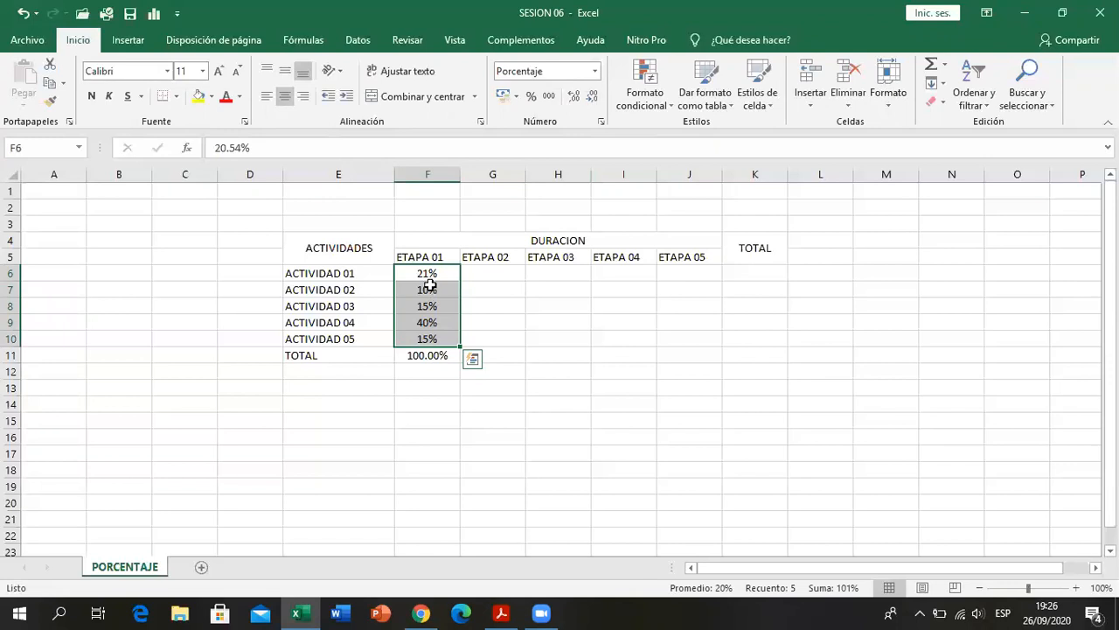
click(427, 274)
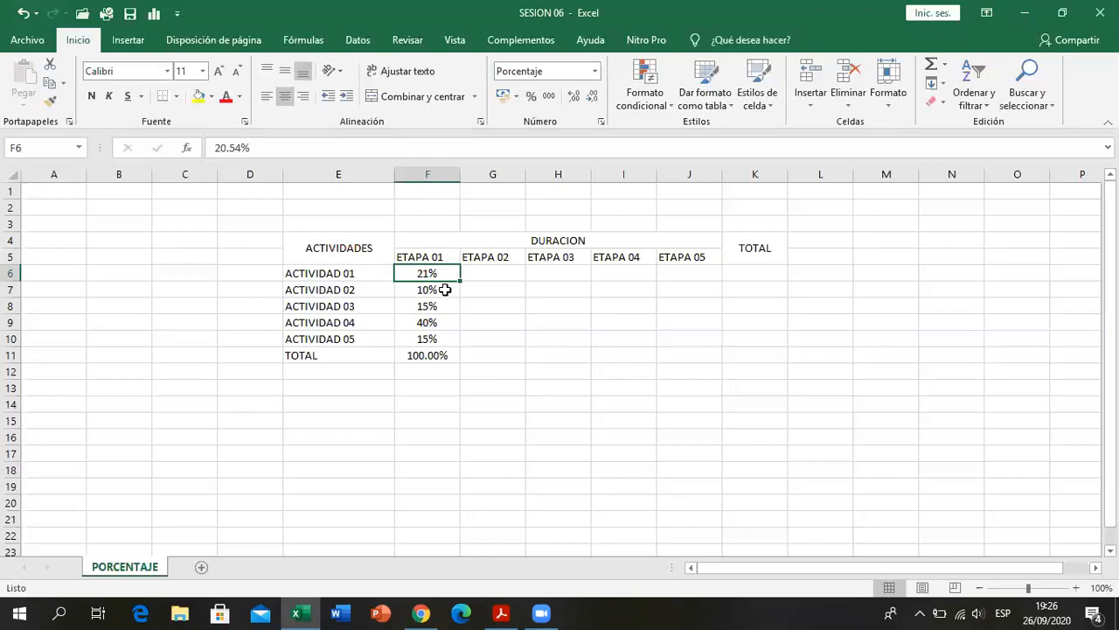
drag(421, 273, 420, 337)
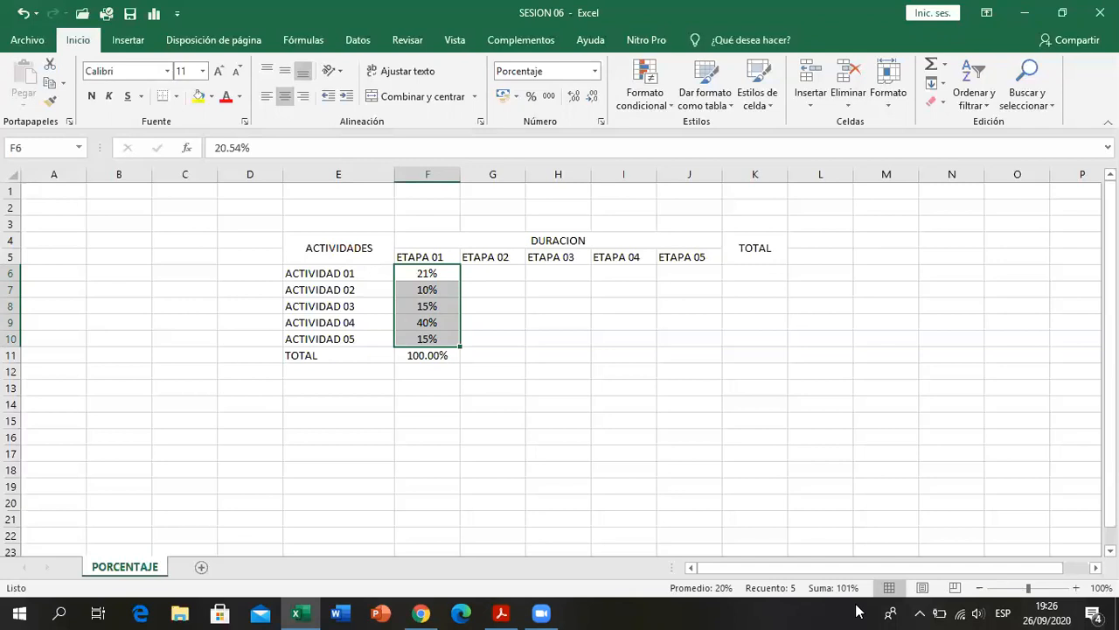
click(447, 289)
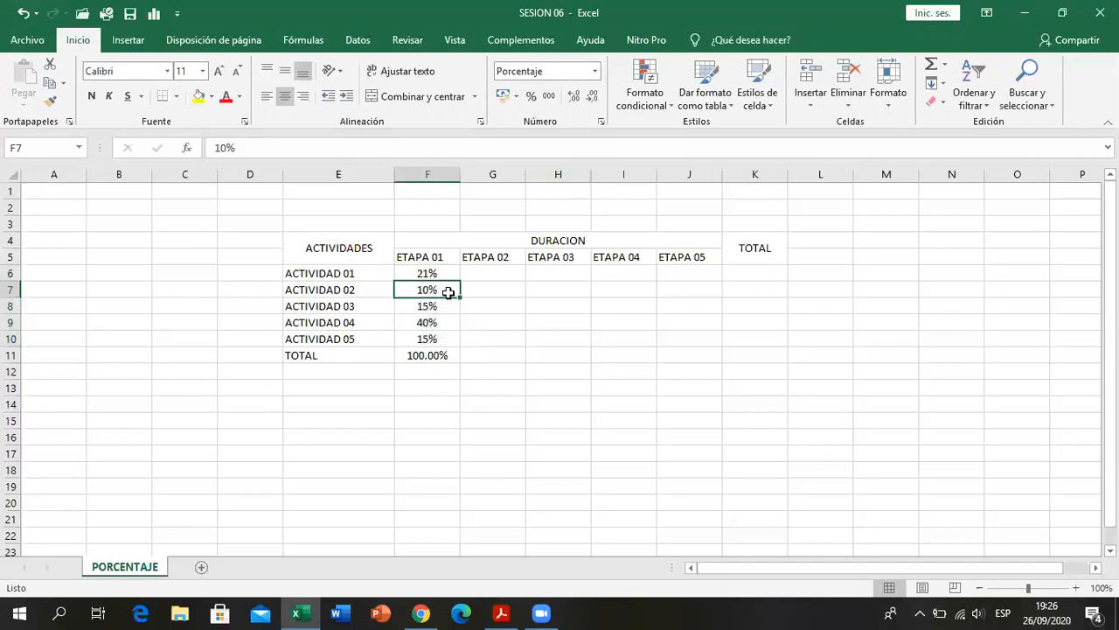
click(444, 273)
drag(440, 312, 440, 339)
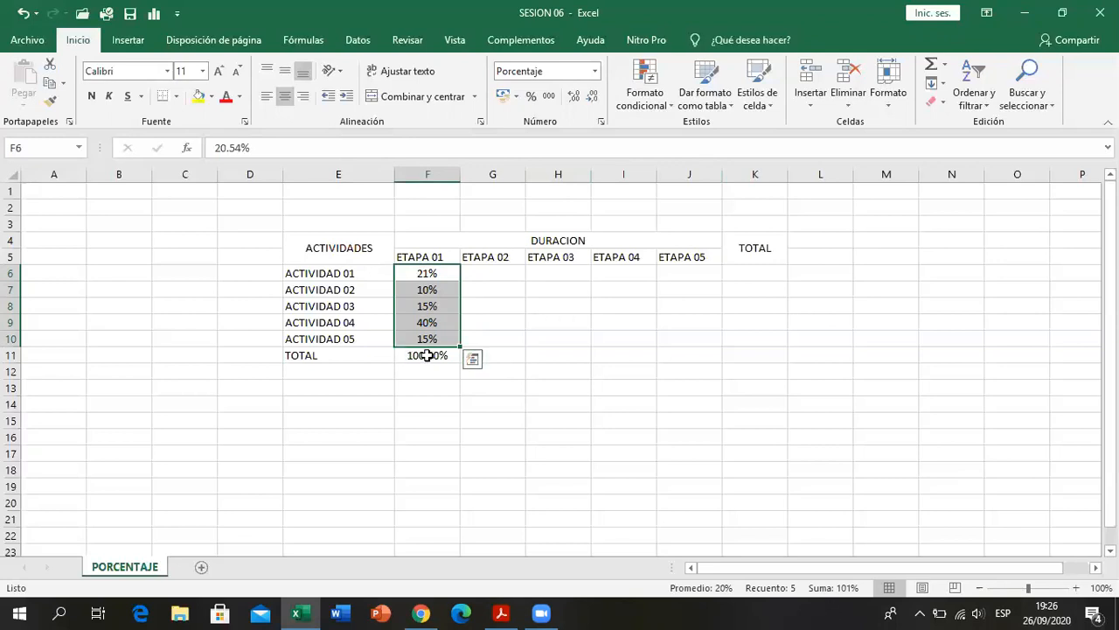
- Replace the ETAPA 01 total in cell F11 with the formula =F6+F7+F8+F9+F10
click(427, 355)
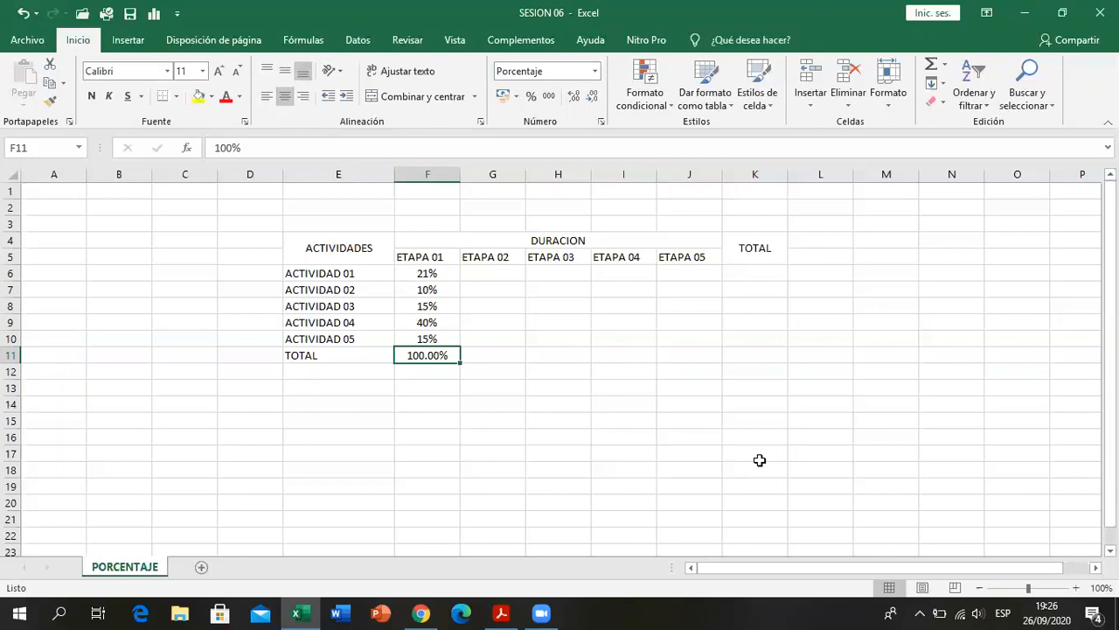
key(BackSpace)
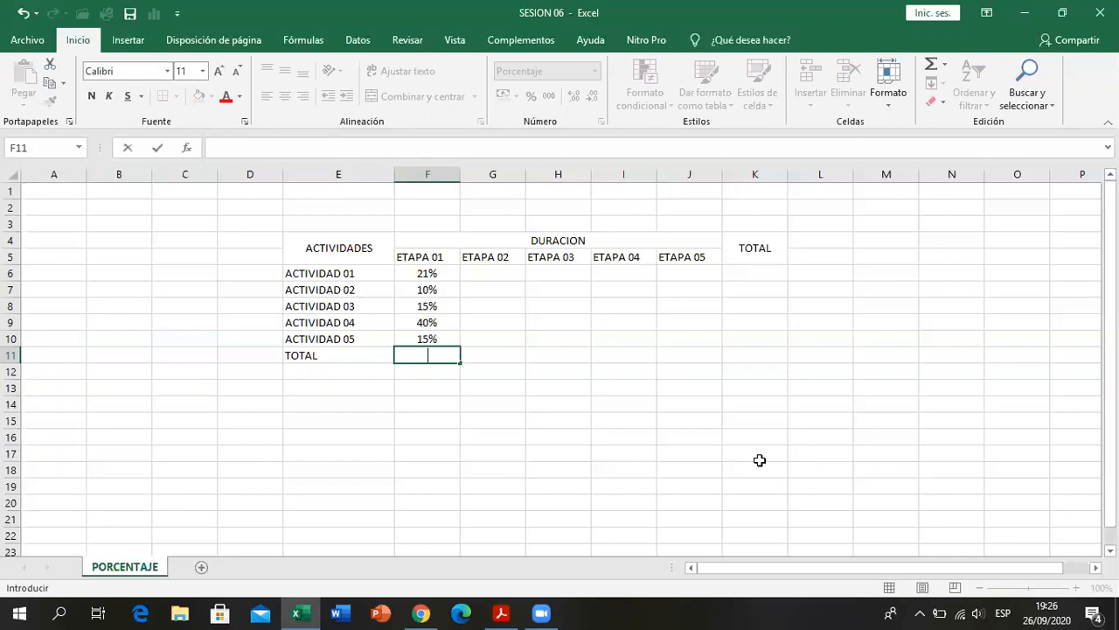
text(=)
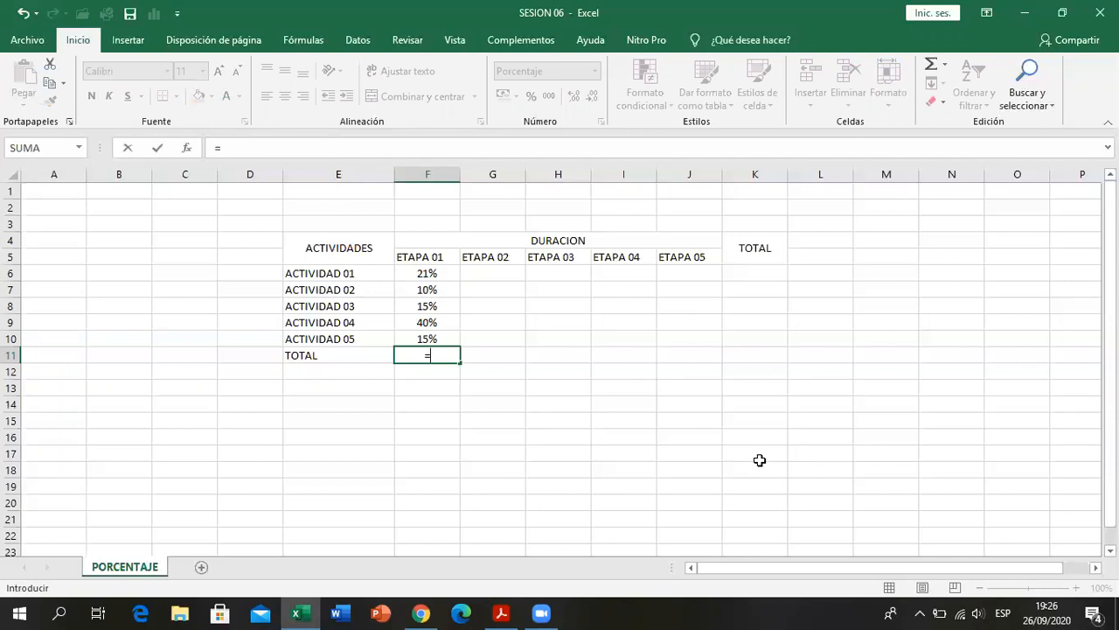
click(443, 274)
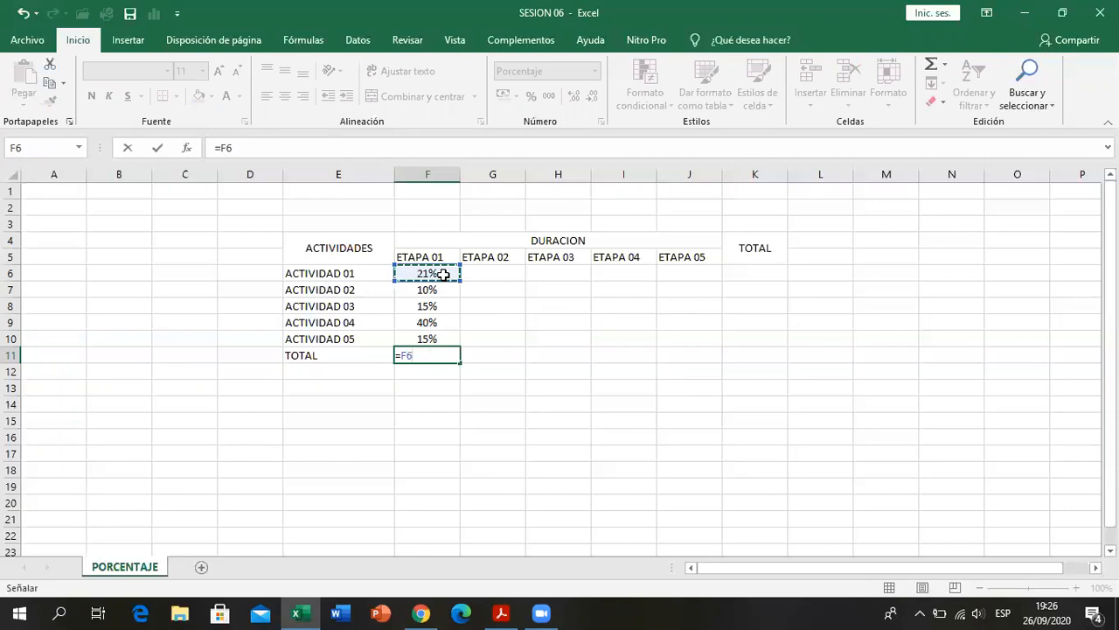
text(+)
click(444, 289)
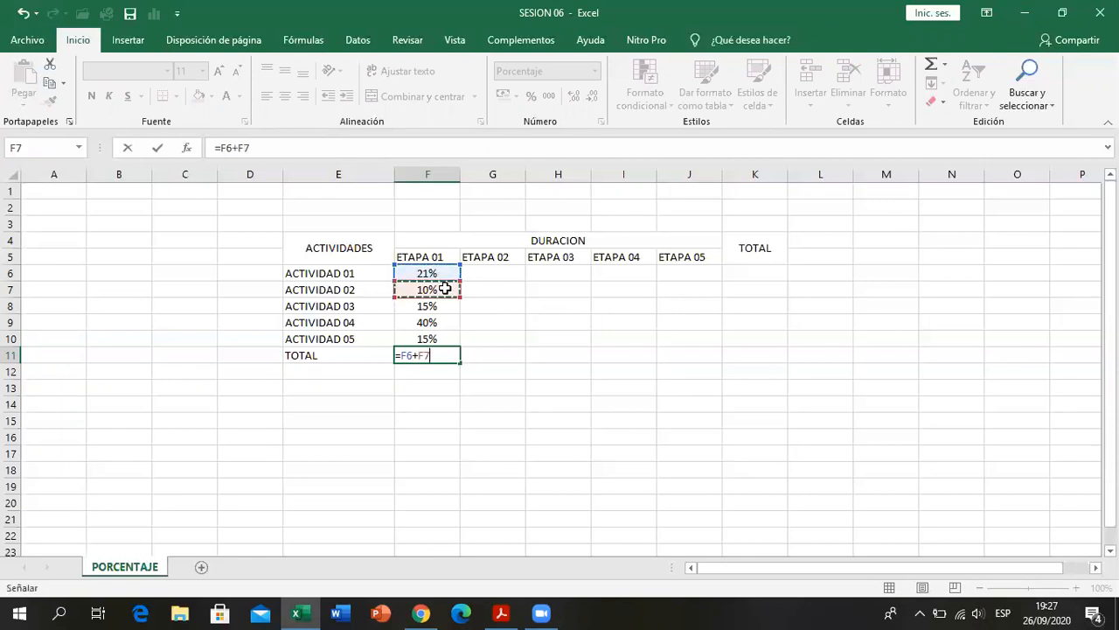
text(+)
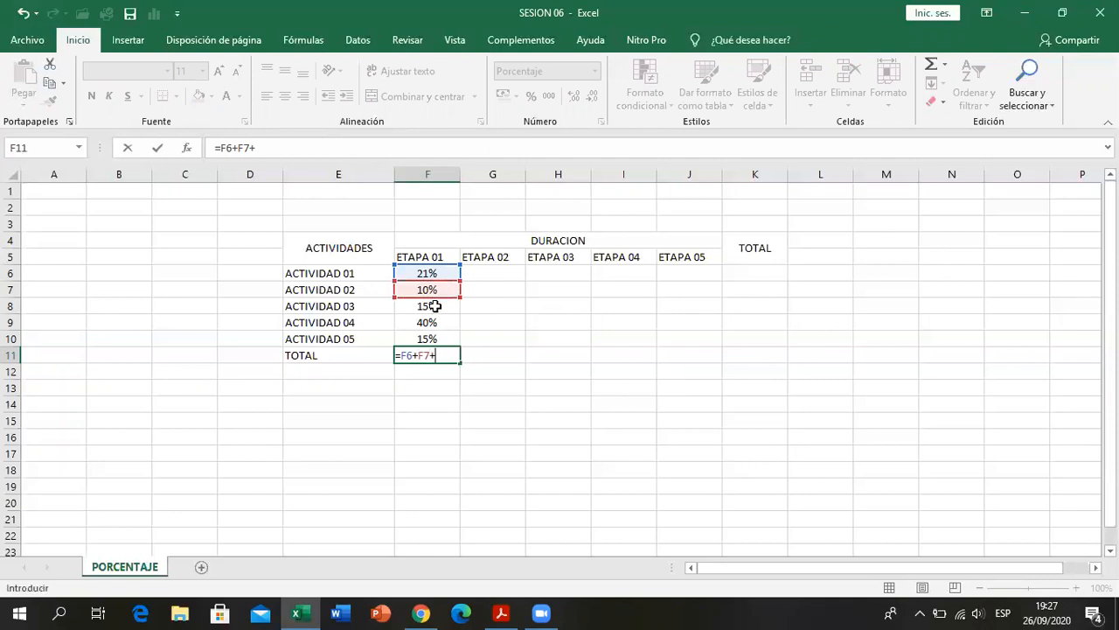
click(433, 305)
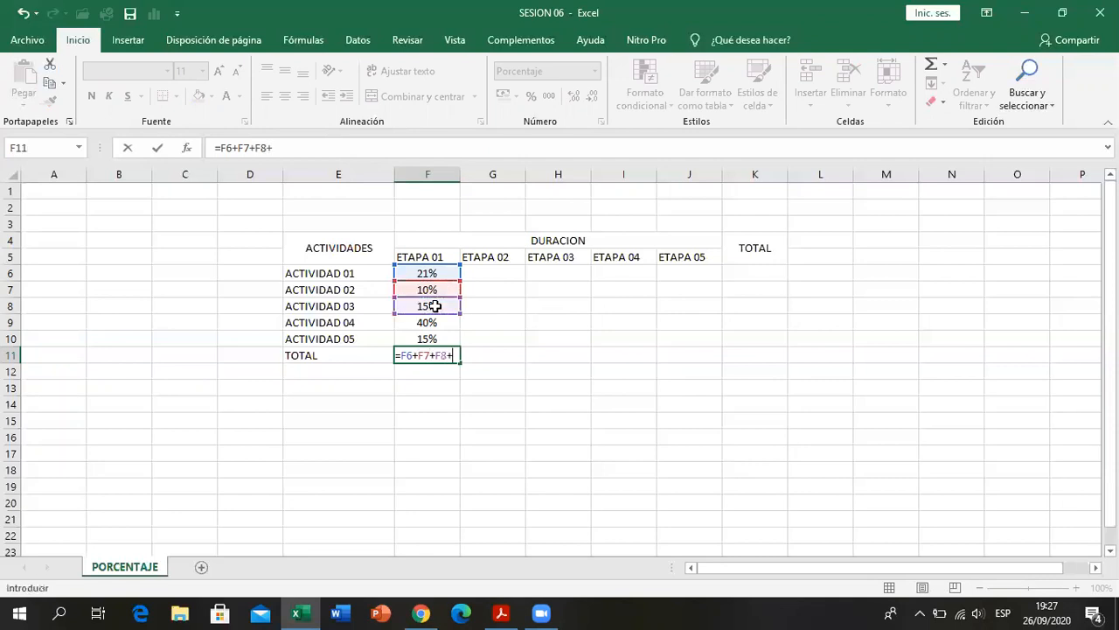
text(+)
click(438, 322)
text(+)
click(437, 338)
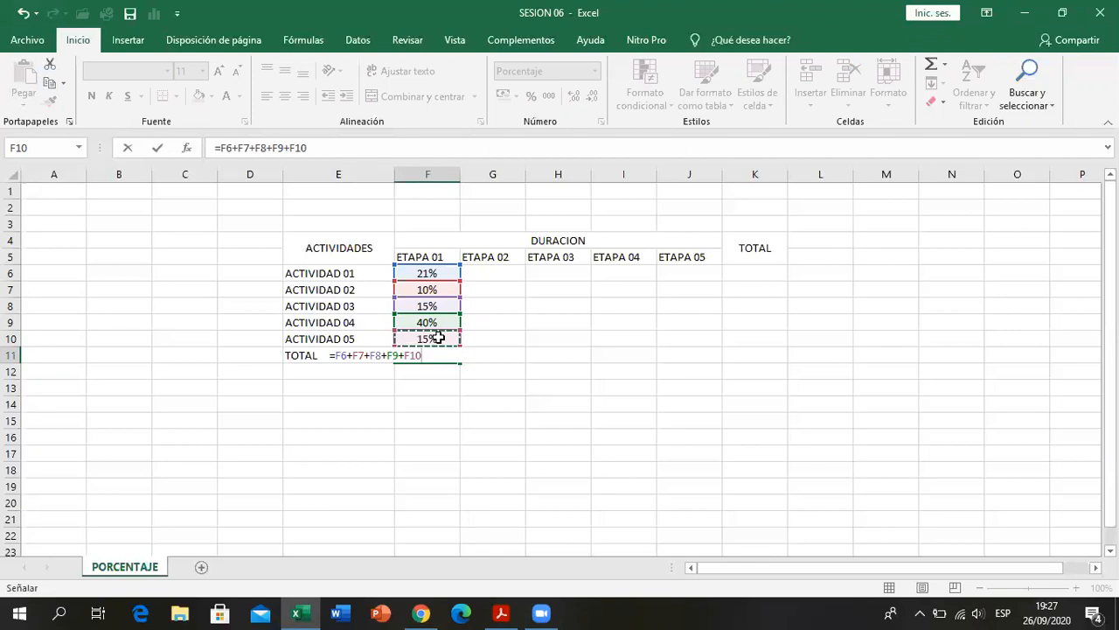
key(Return)
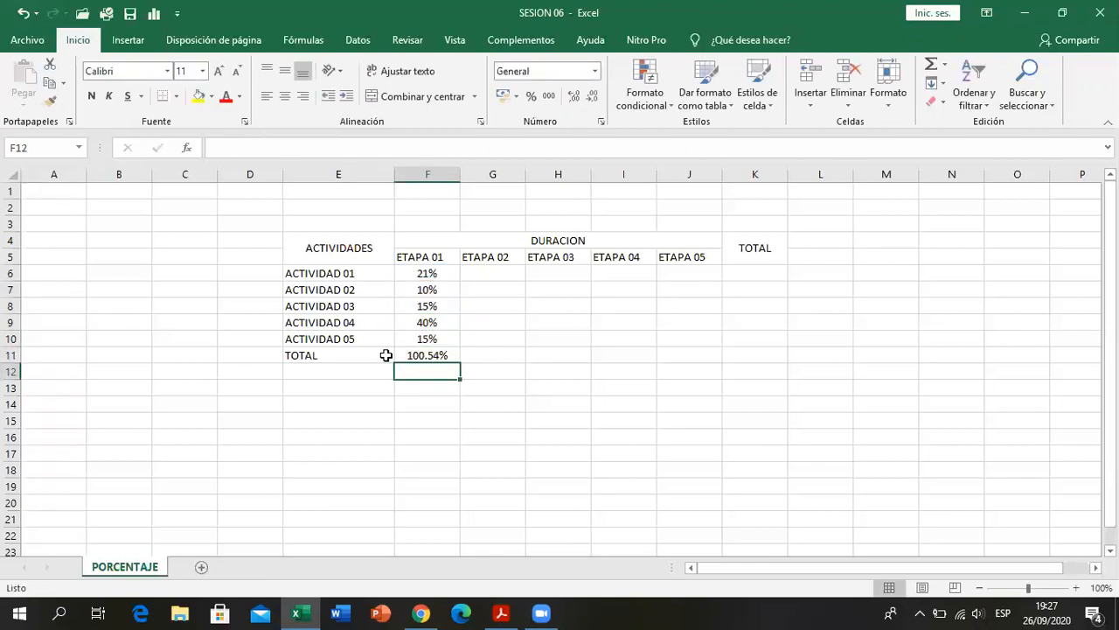
- Review the F11 total against F6 and reduce the total's display to zero decimals
click(442, 355)
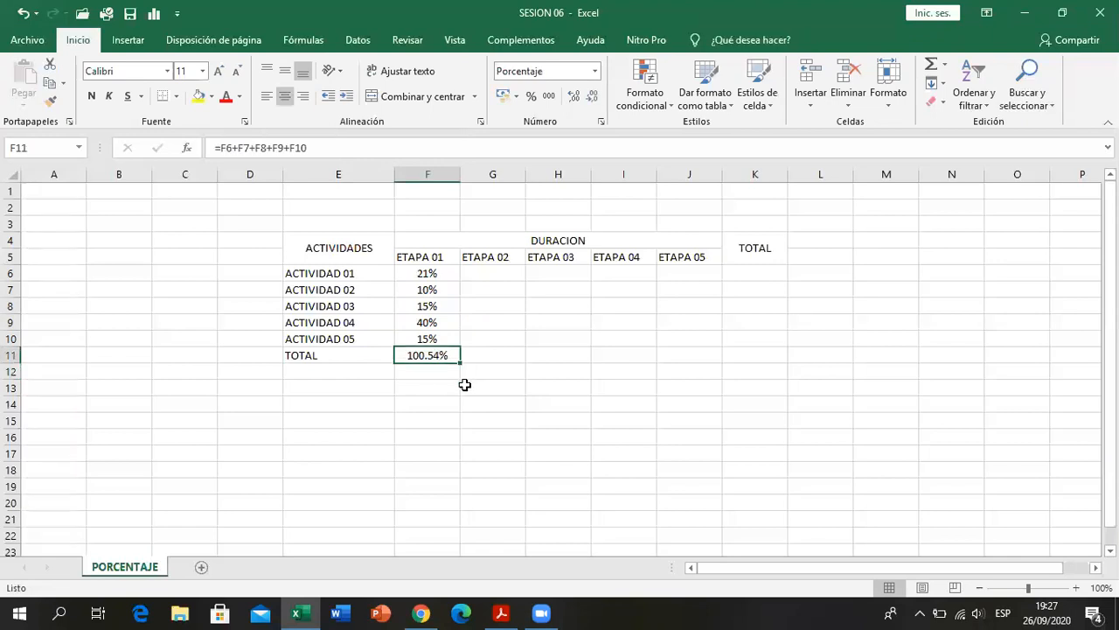
click(449, 272)
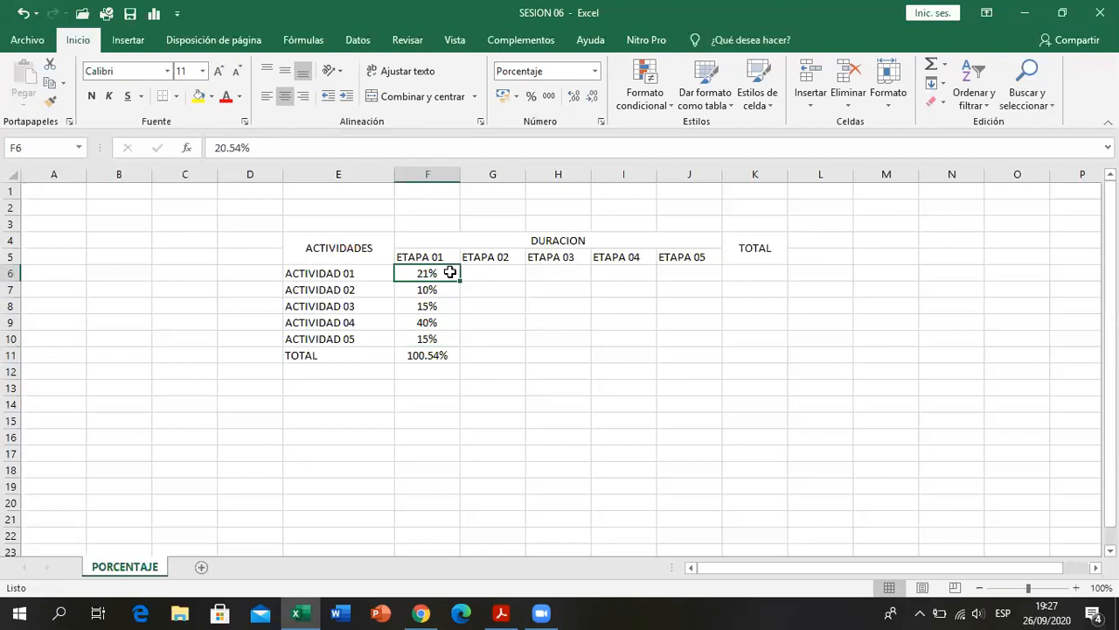
click(426, 358)
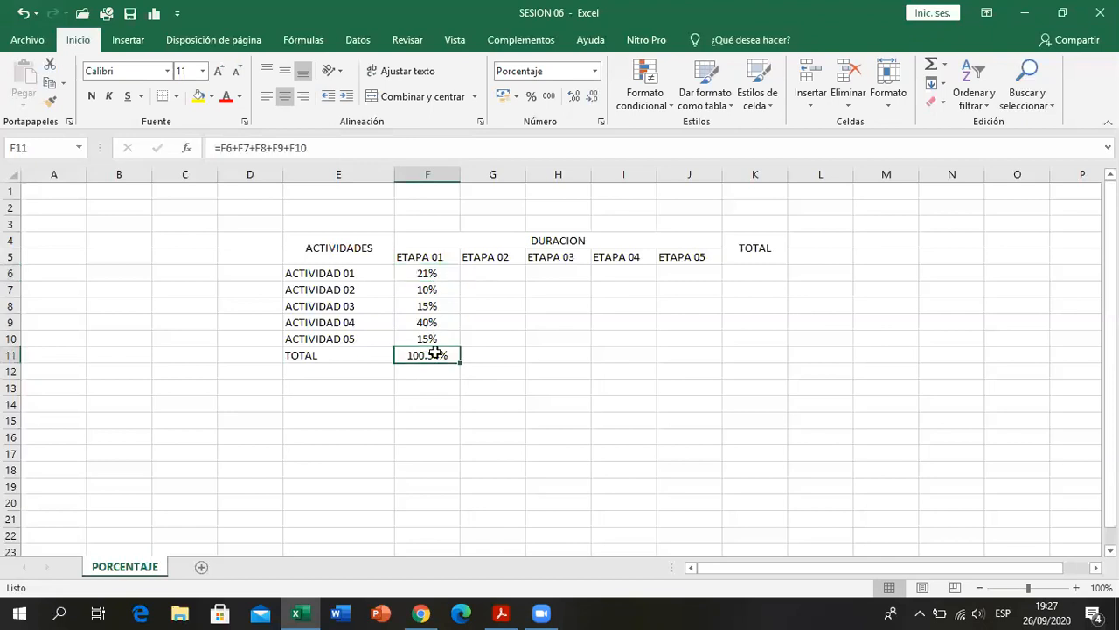
click(573, 98)
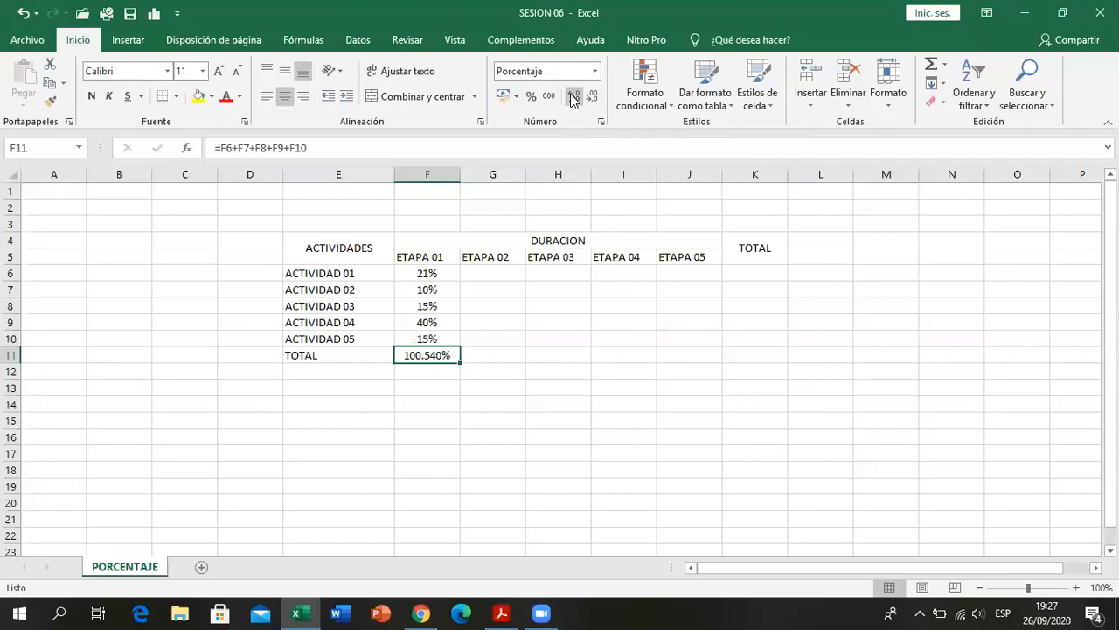
click(588, 97)
click(588, 98)
click(589, 98)
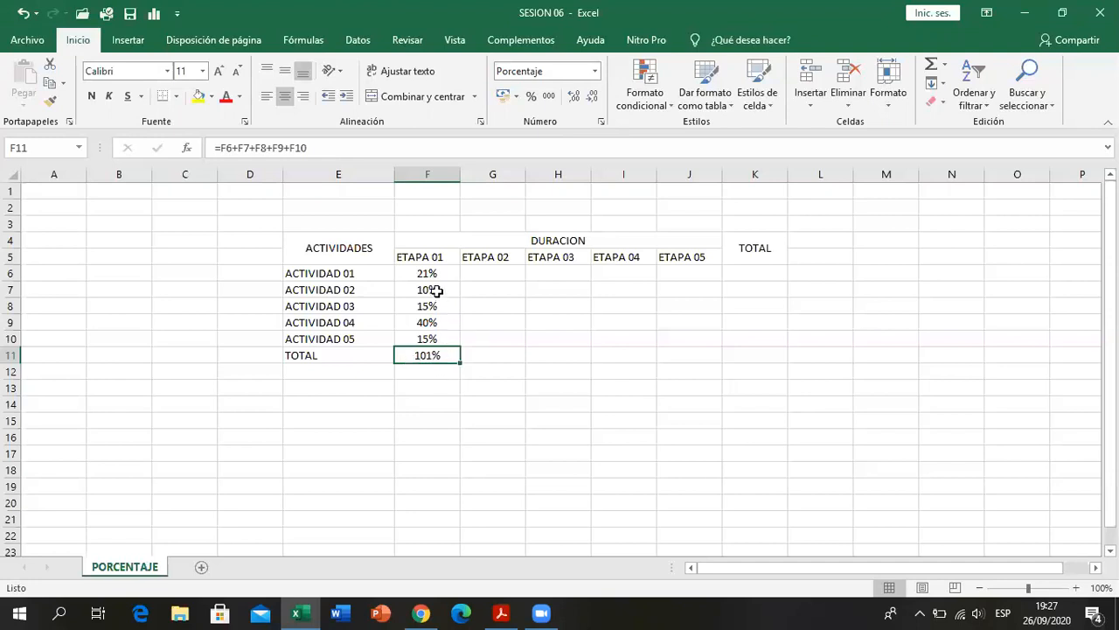
- Enter the trial decimal 0.02 in cell G11 beside the ETAPA 01 total
click(433, 274)
drag(433, 275, 430, 351)
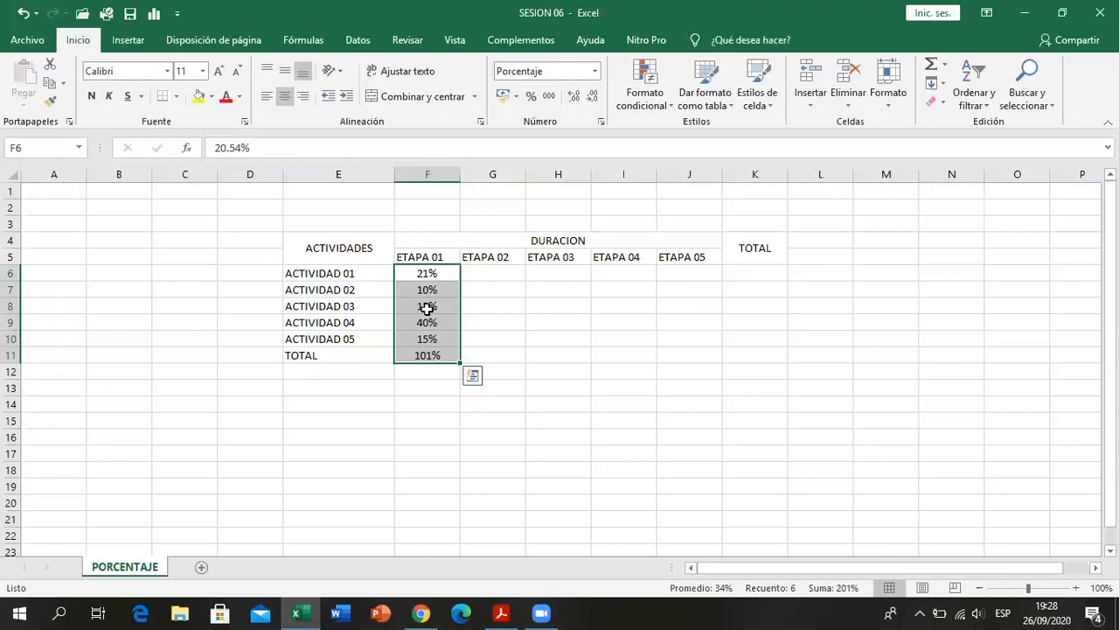
click(497, 355)
text(0.02)
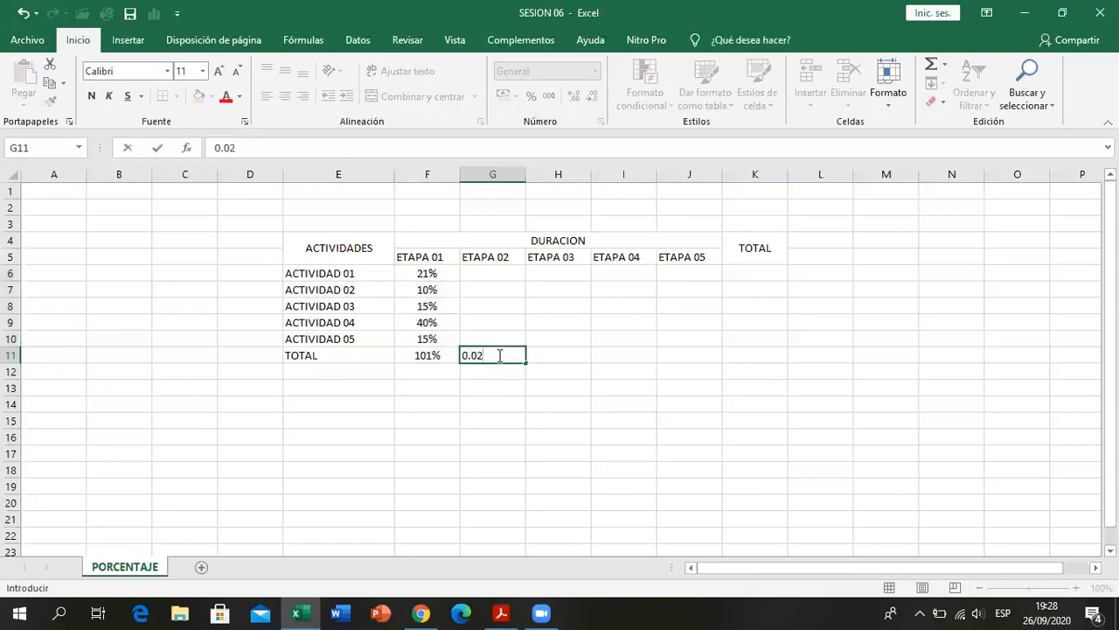
key(Return)
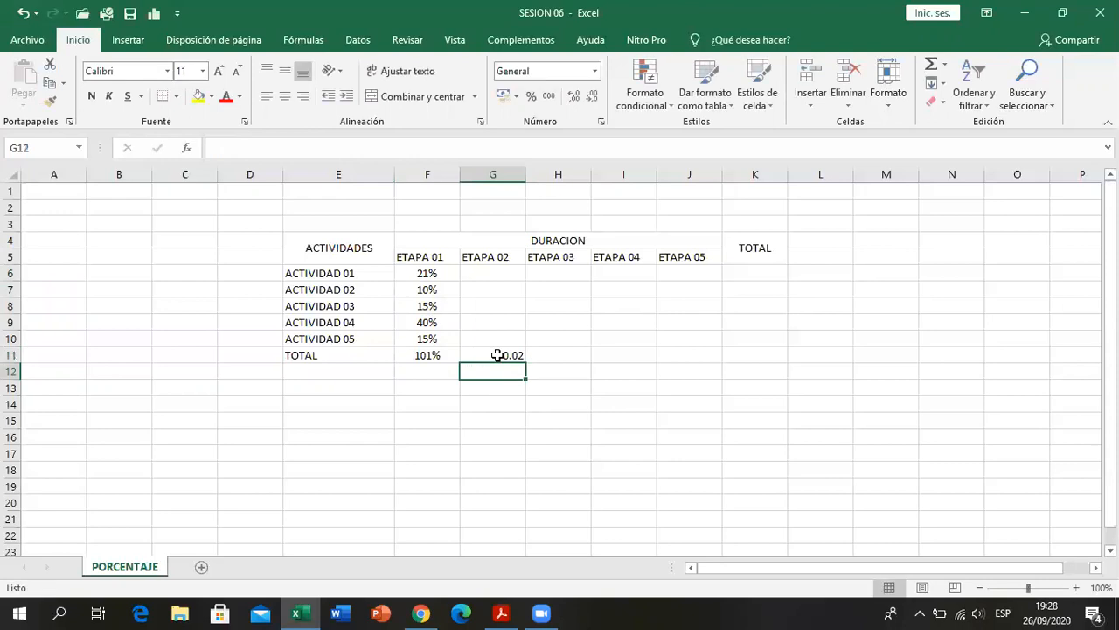
- Replace the trial decimal in cell G11 with 0.01 and after that with 0.1
click(496, 355)
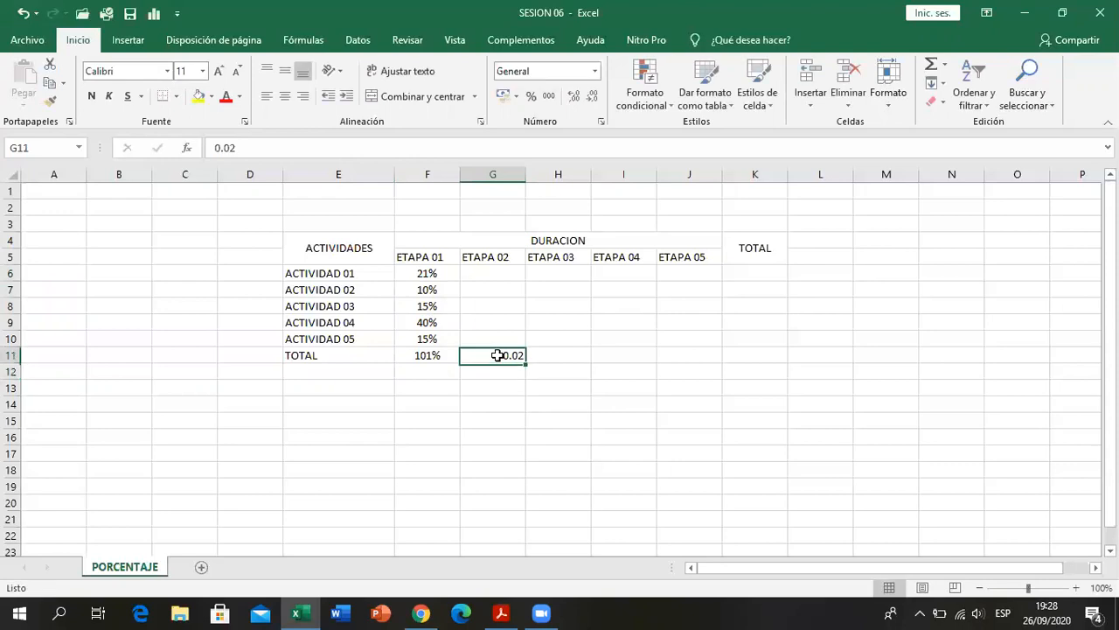
text(0.01)
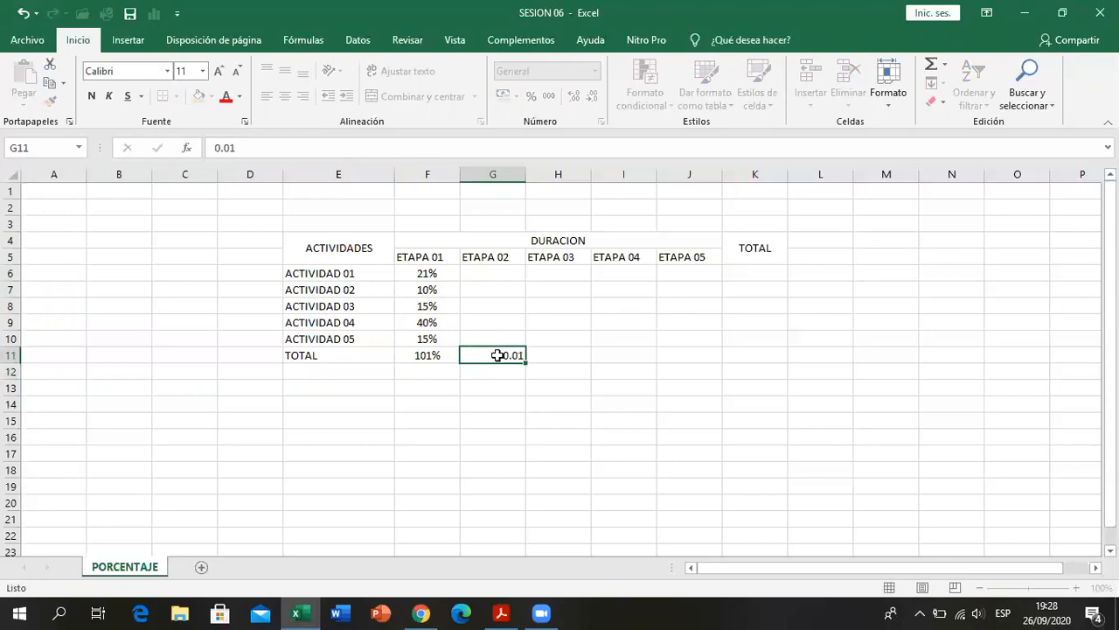
key(Return)
click(497, 355)
text(0.1)
key(Return)
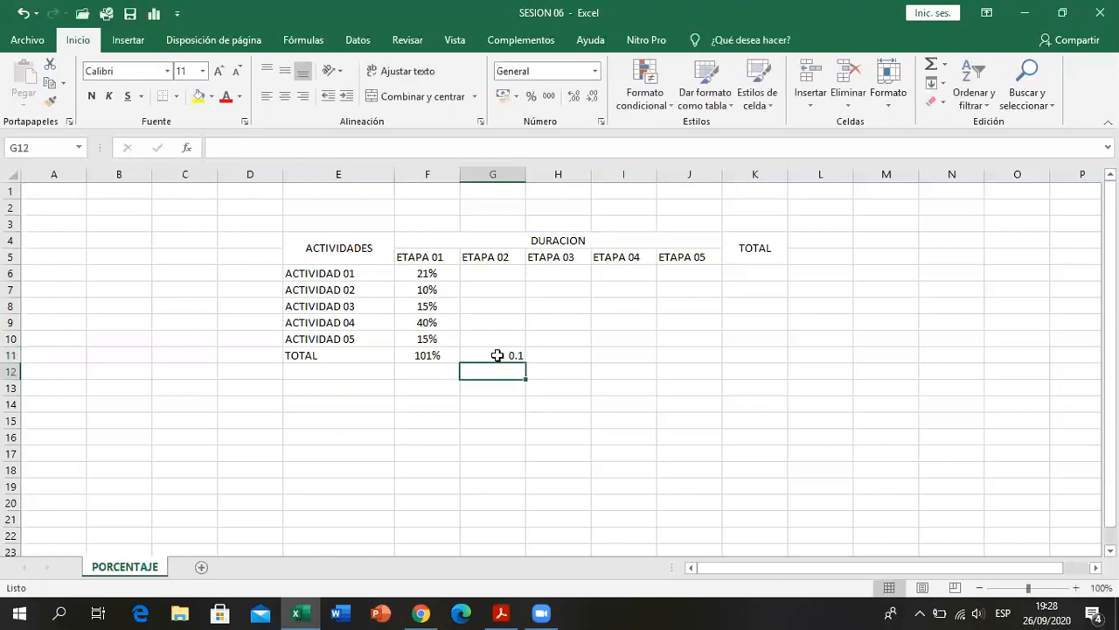
click(497, 355)
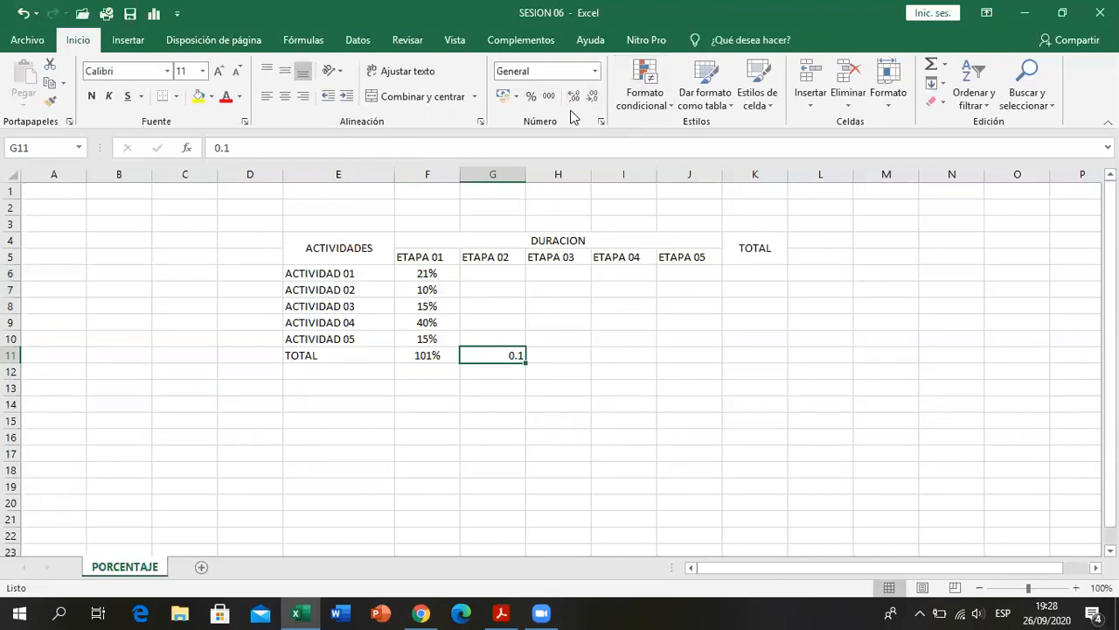
- Recheck the ETAPA 01 percentages in F6:F11 and clear the trial decimal from cell G11
click(450, 274)
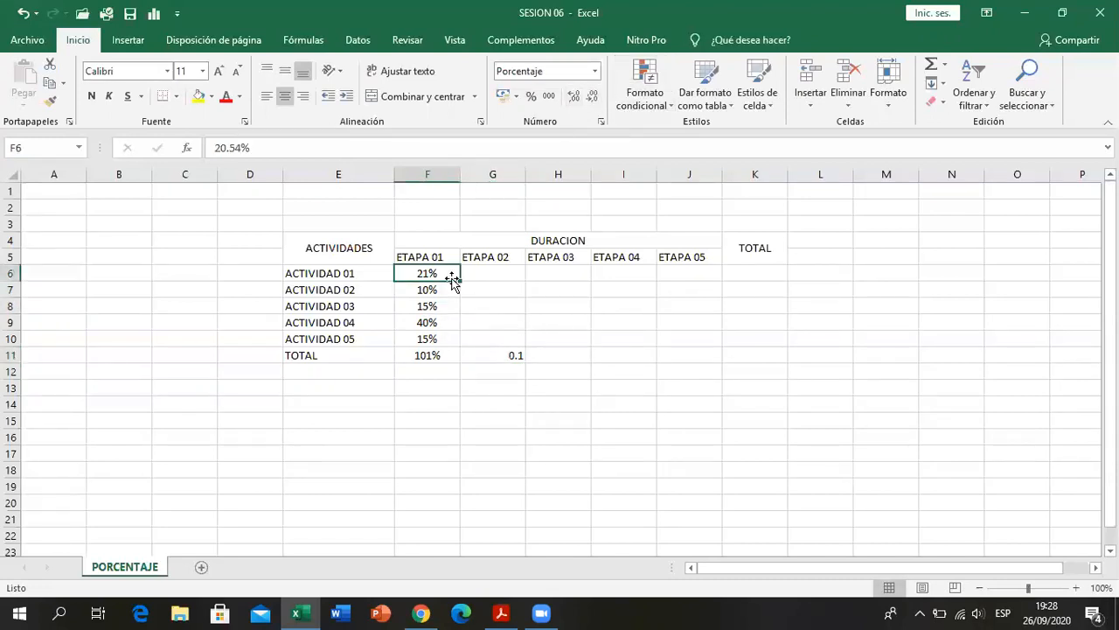
drag(441, 273, 440, 345)
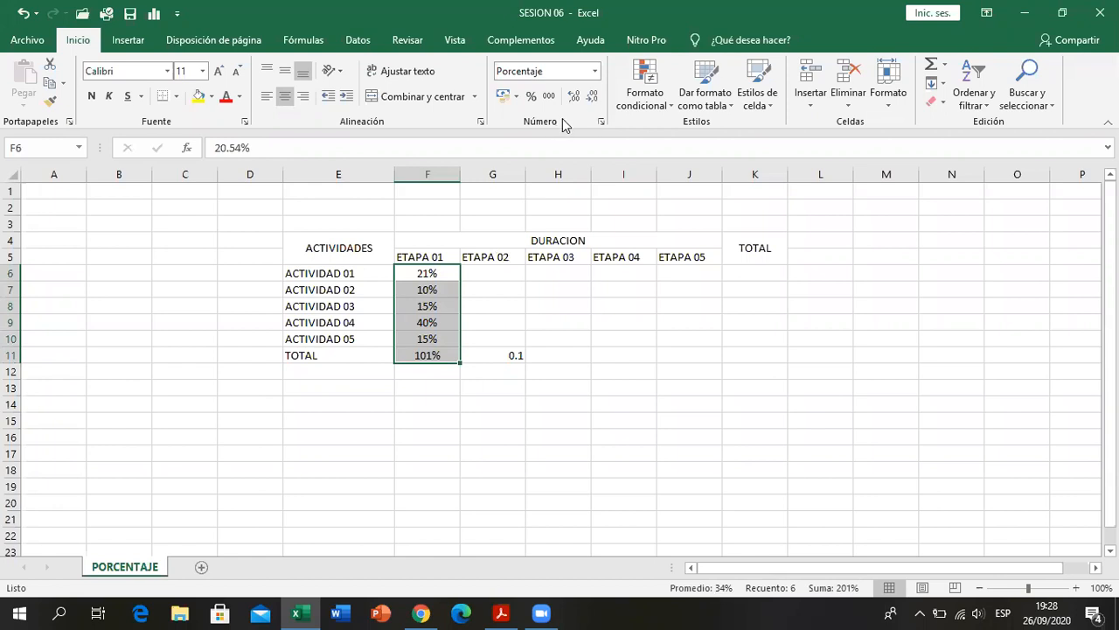
click(515, 357)
text(0.1)
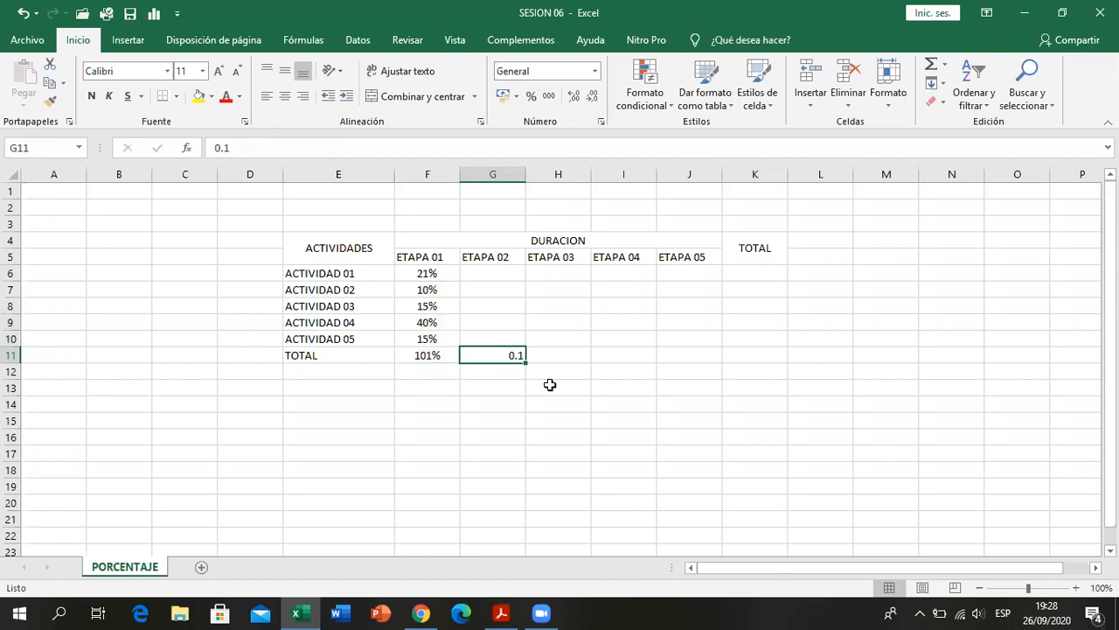
key(Delete)
- Set the ETAPA 01 value of ACTIVIDAD 01 in cell F6 to 20%
drag(449, 271, 449, 358)
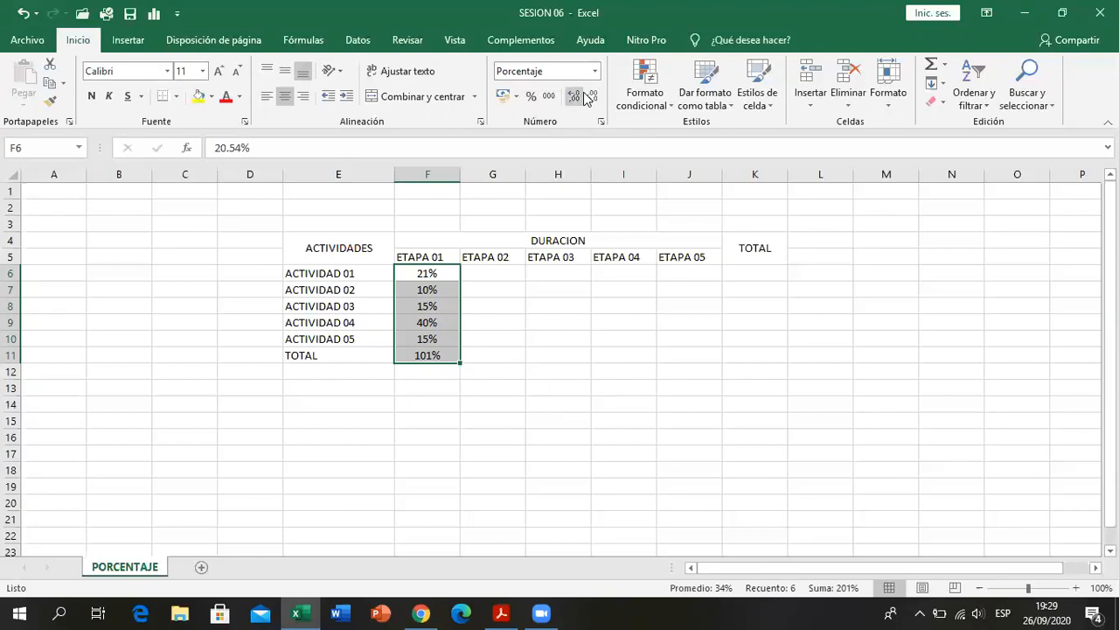
click(427, 319)
click(428, 272)
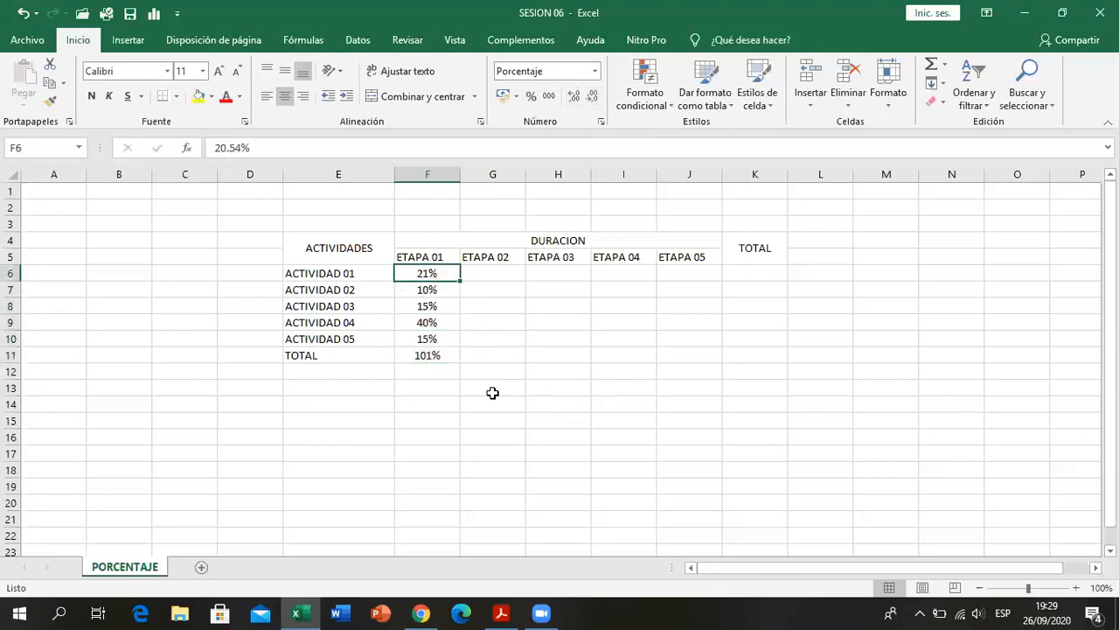
text(20)
key(Return)
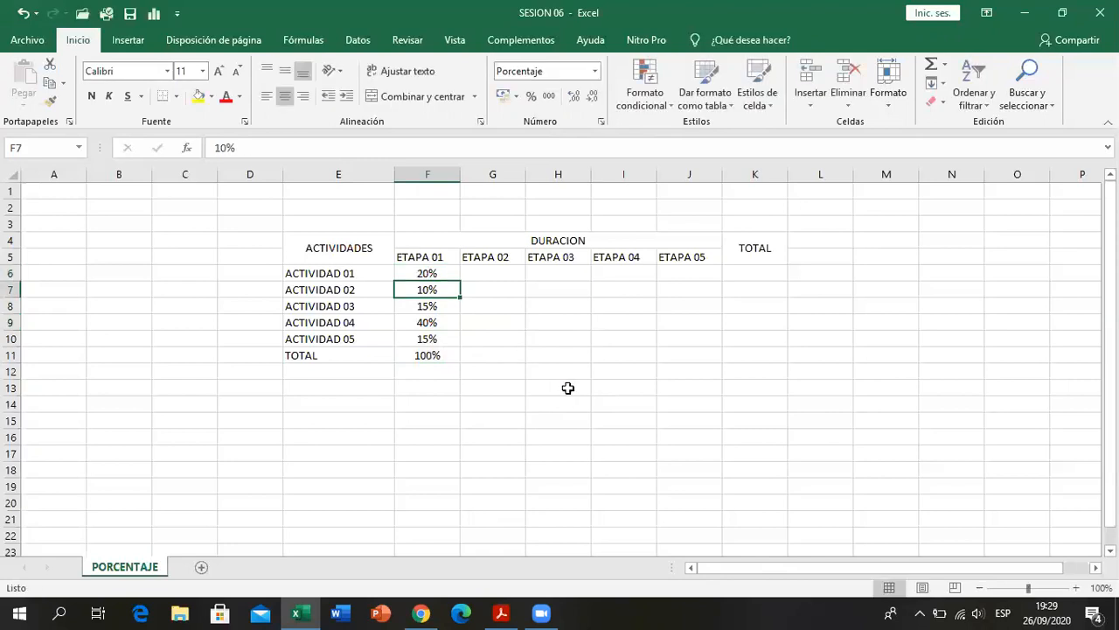
- Replace the ETAPA 01 total formula in cell F11 with the fixed value 100%
click(449, 355)
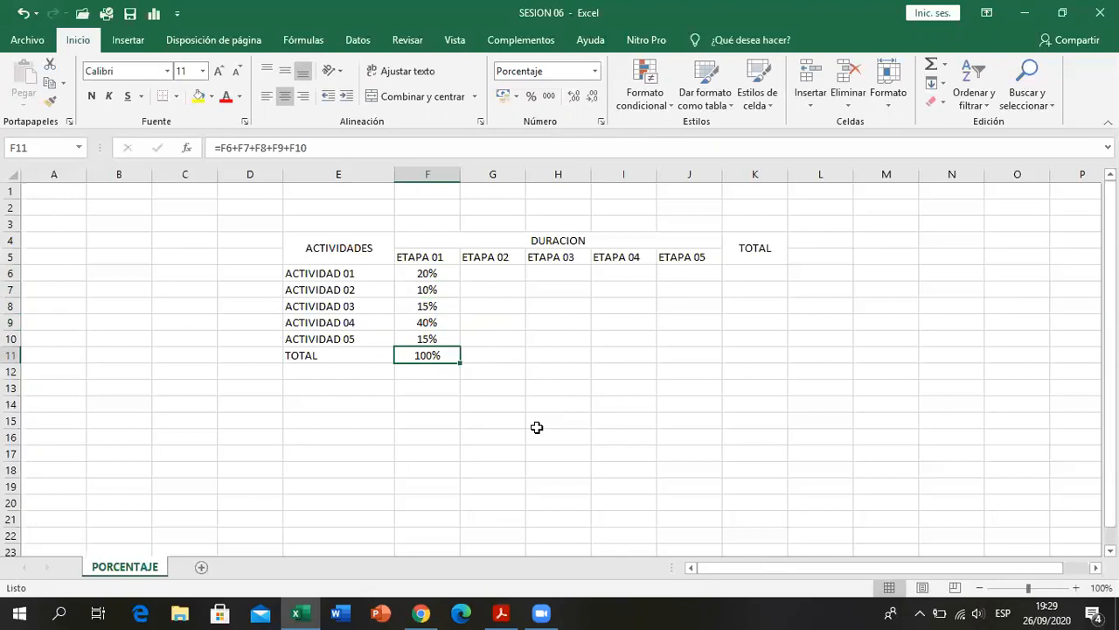
key(Delete)
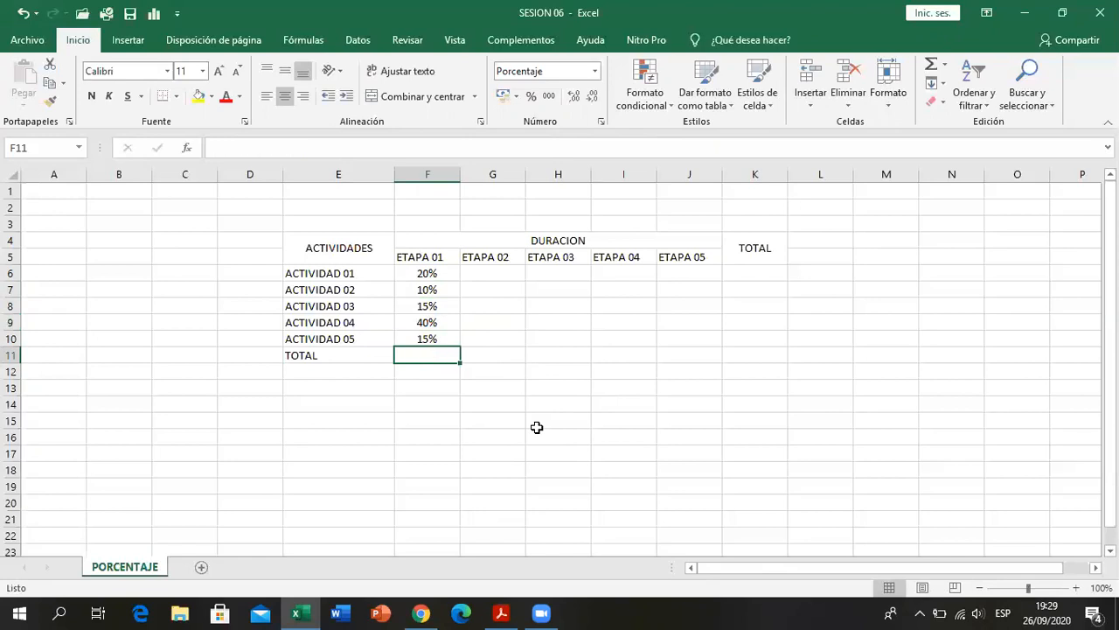
text(100)
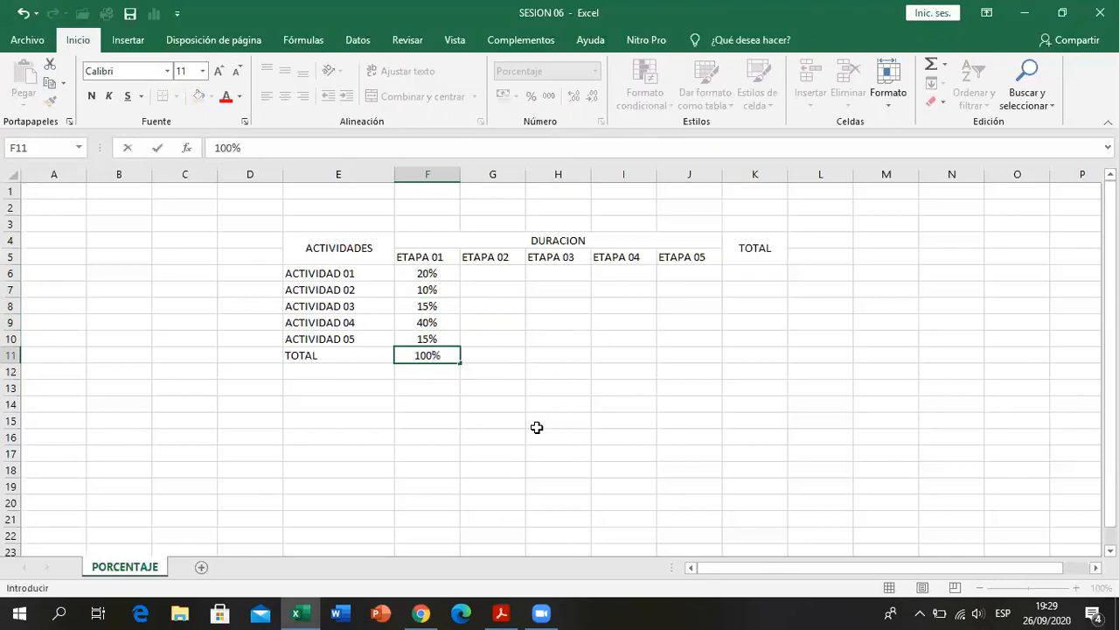
key(Return)
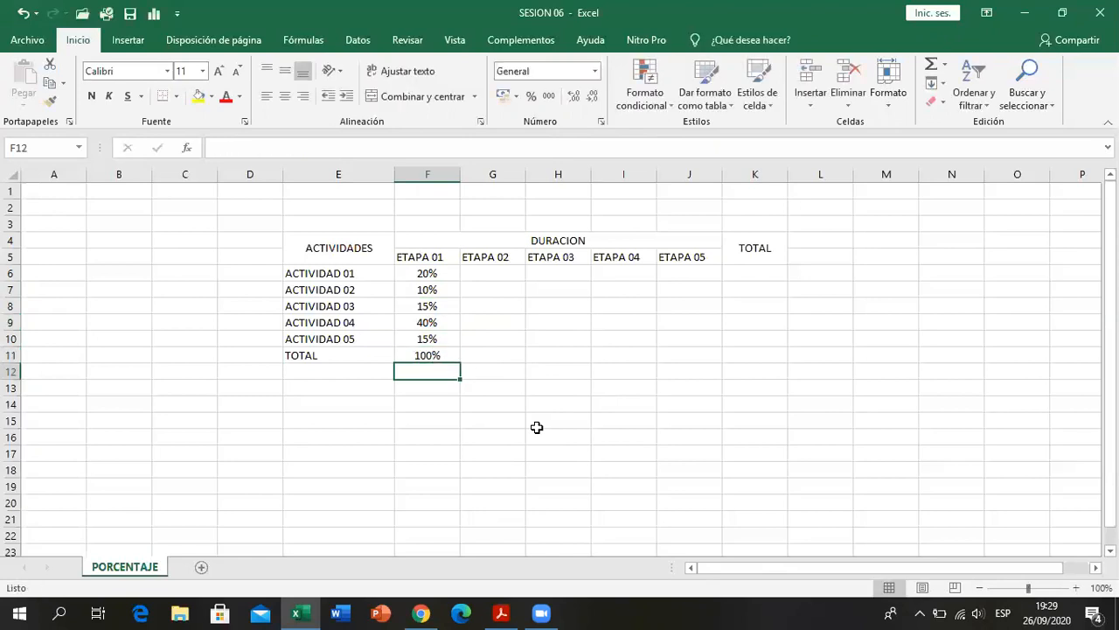
click(440, 354)
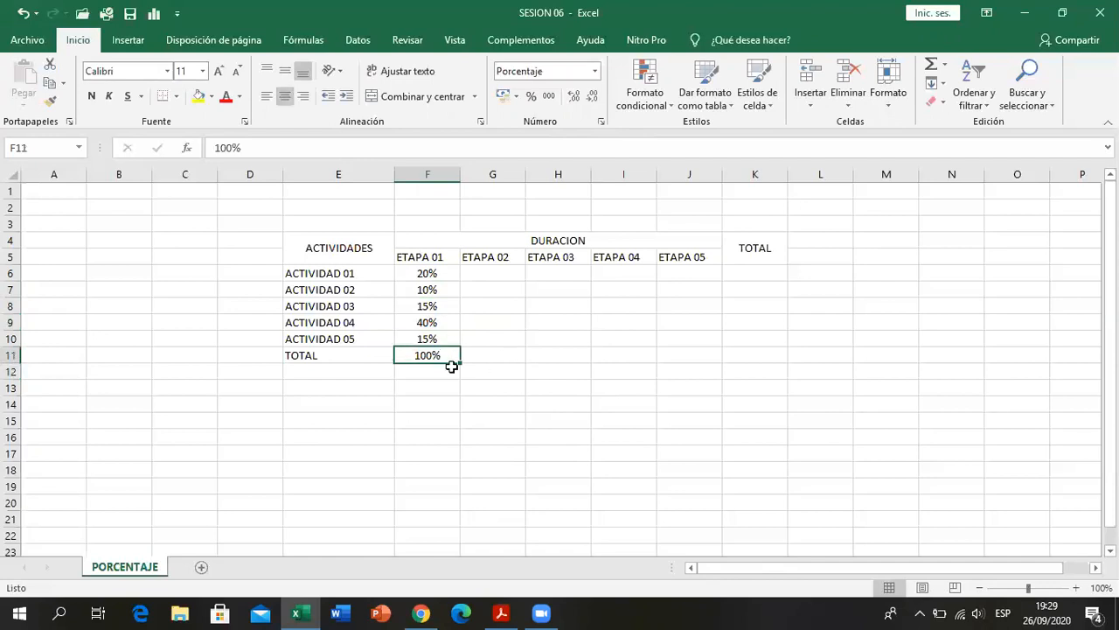
click(472, 409)
key(Up)
key(Up)
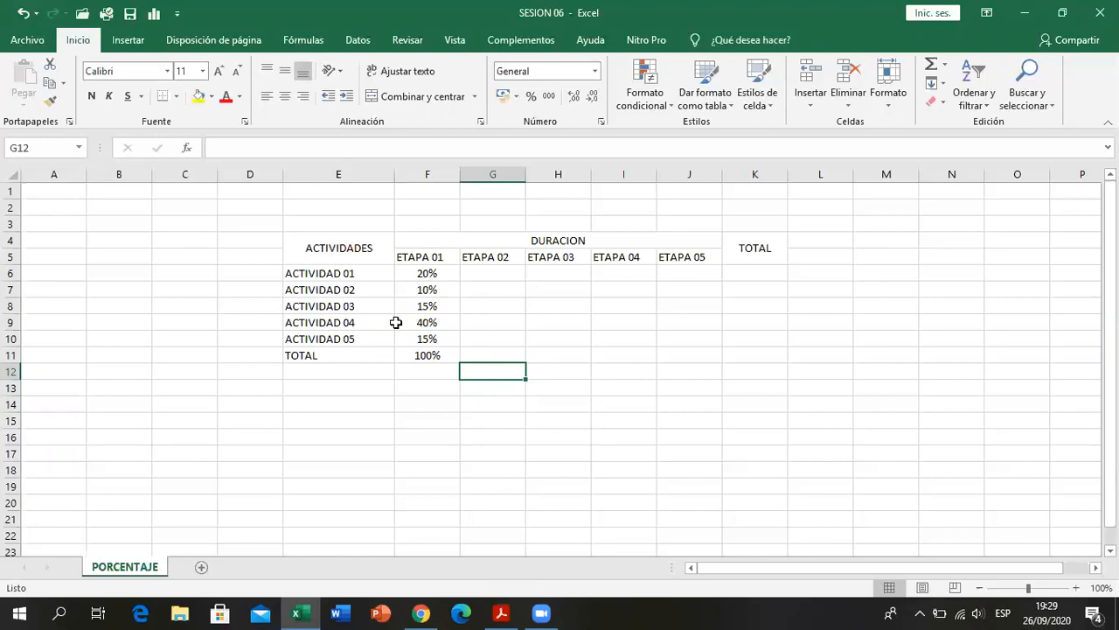
click(613, 380)
click(504, 273)
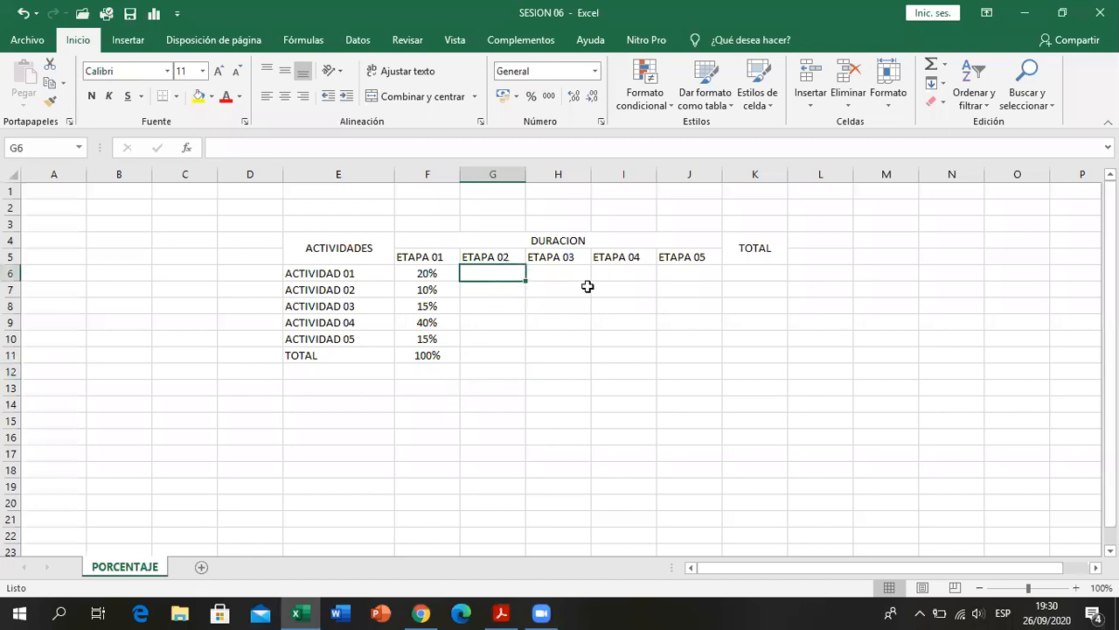
click(542, 324)
- Apply the Porcentaje number format to cells G6:K11, covering ETAPA 02 to ETAPA 05 and the TOTAL column
mouse_move(507, 272)
mouse_down()
mouse_move(645, 288)
mouse_move(687, 338)
mouse_move(685, 350)
mouse_up()
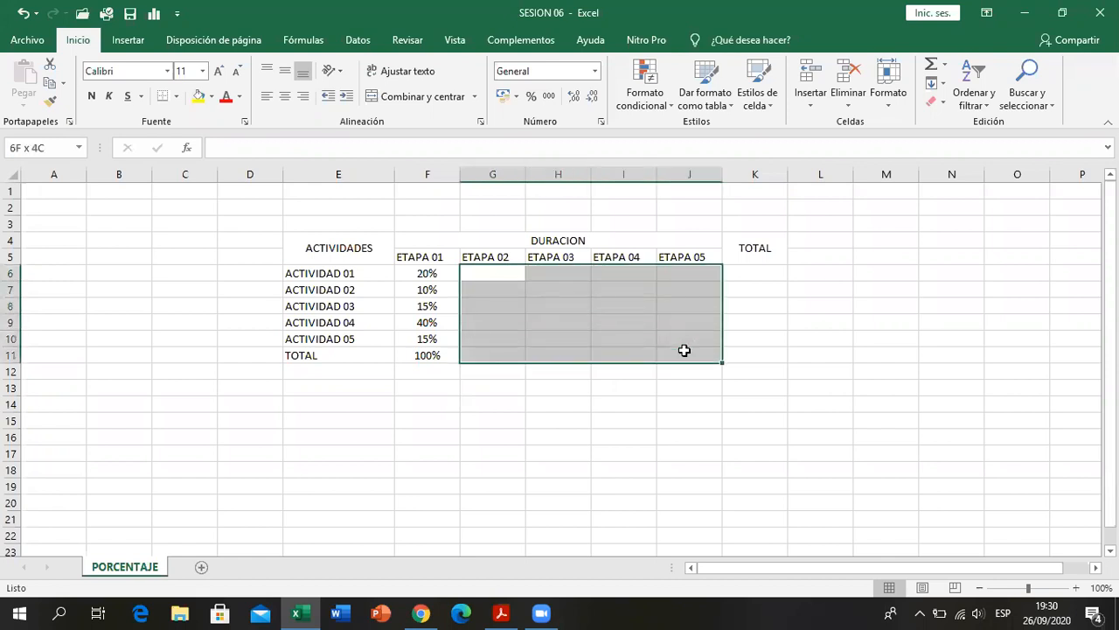
drag(507, 274, 743, 362)
click(595, 71)
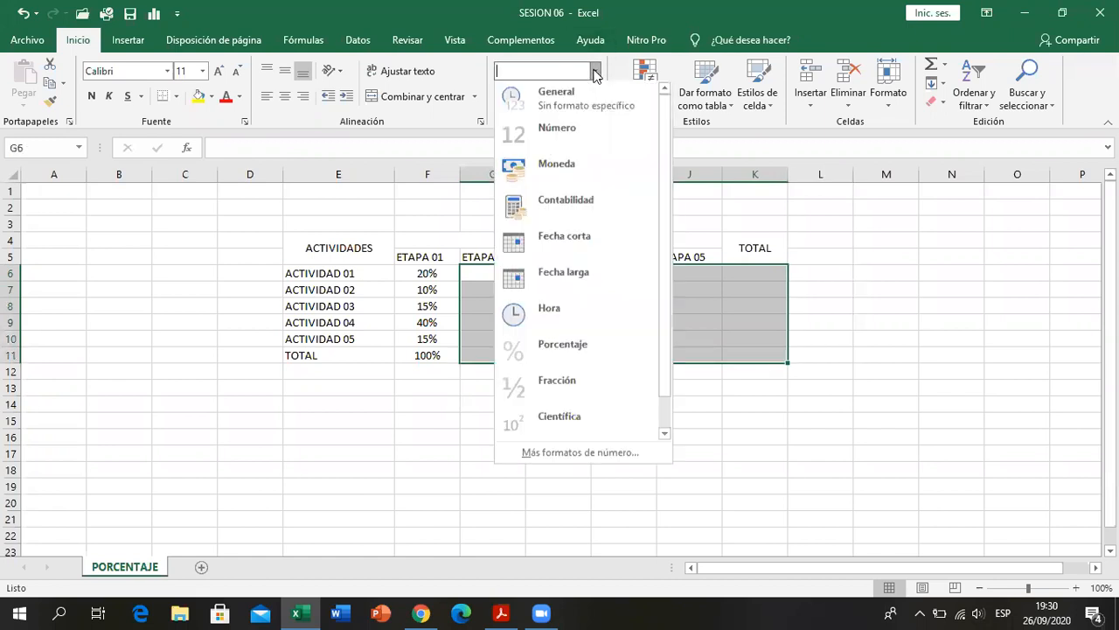
click(602, 348)
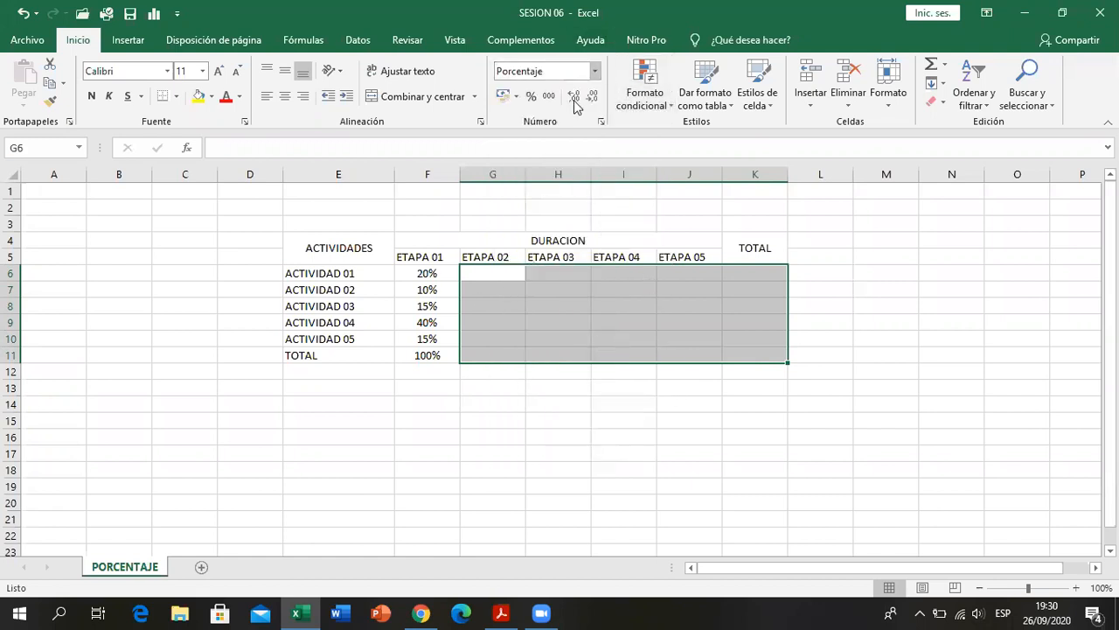
- Enter 4% as the ETAPA 02 value of ACTIVIDAD 01 in G6 and reduce its display to zero decimals
click(492, 273)
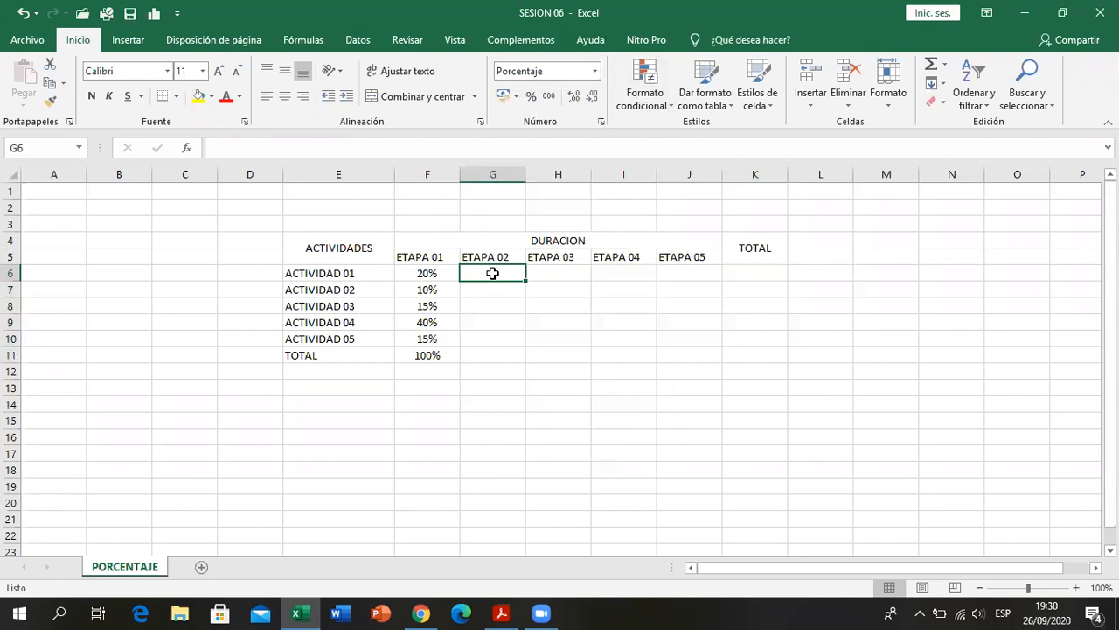
text(4)
key(Return)
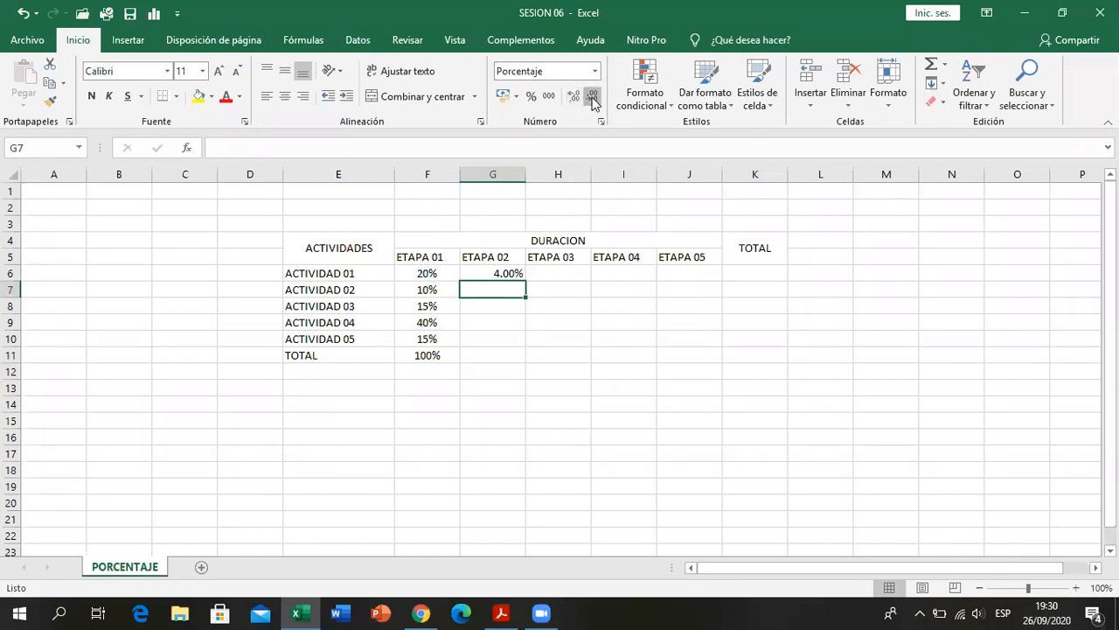
click(506, 274)
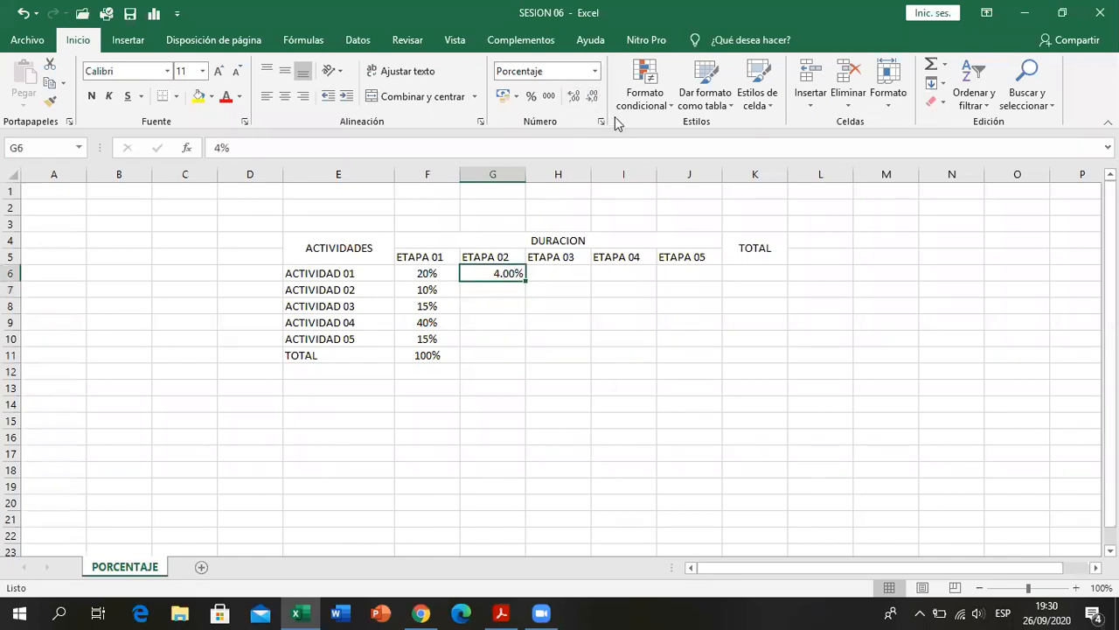
click(592, 97)
click(592, 98)
- Format the whole range G6:K11 as Porcentaje with 0 decimal places
drag(503, 275, 749, 355)
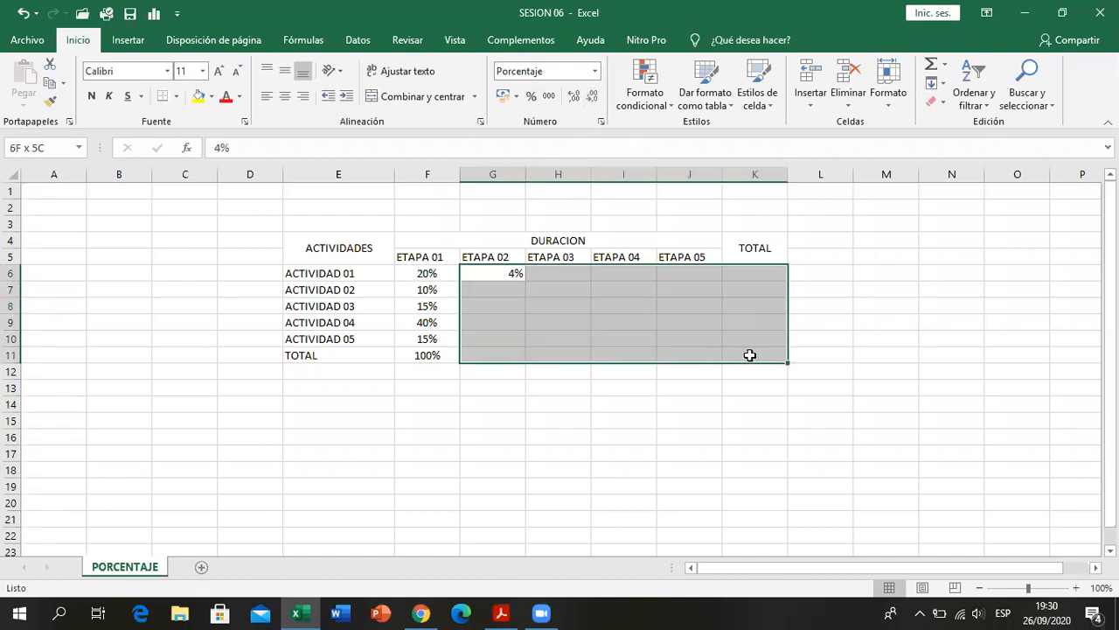
click(601, 122)
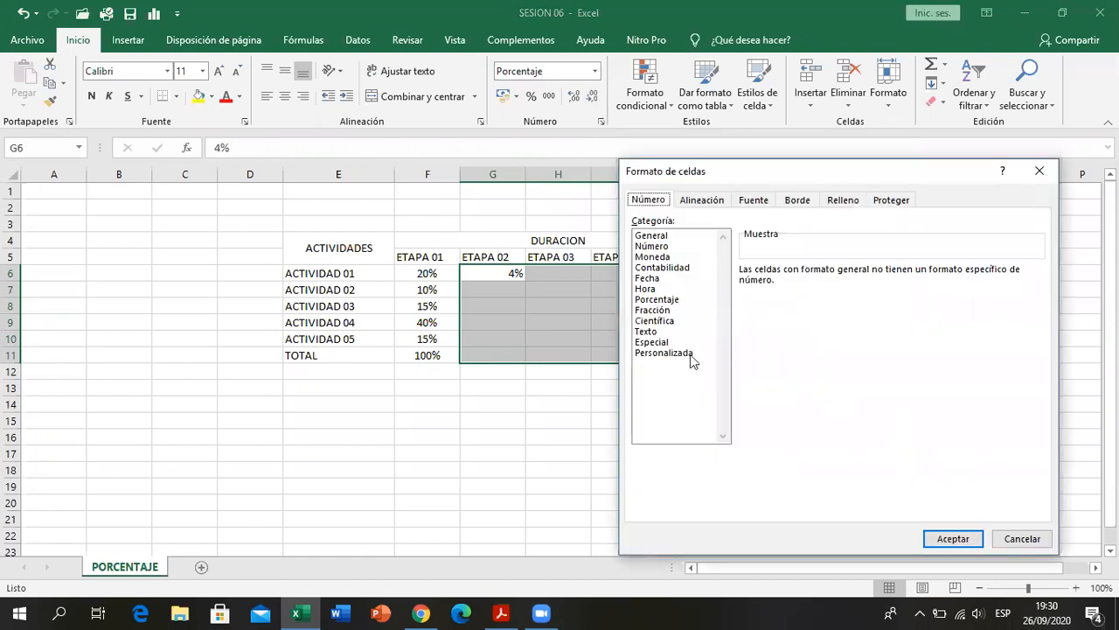
click(654, 300)
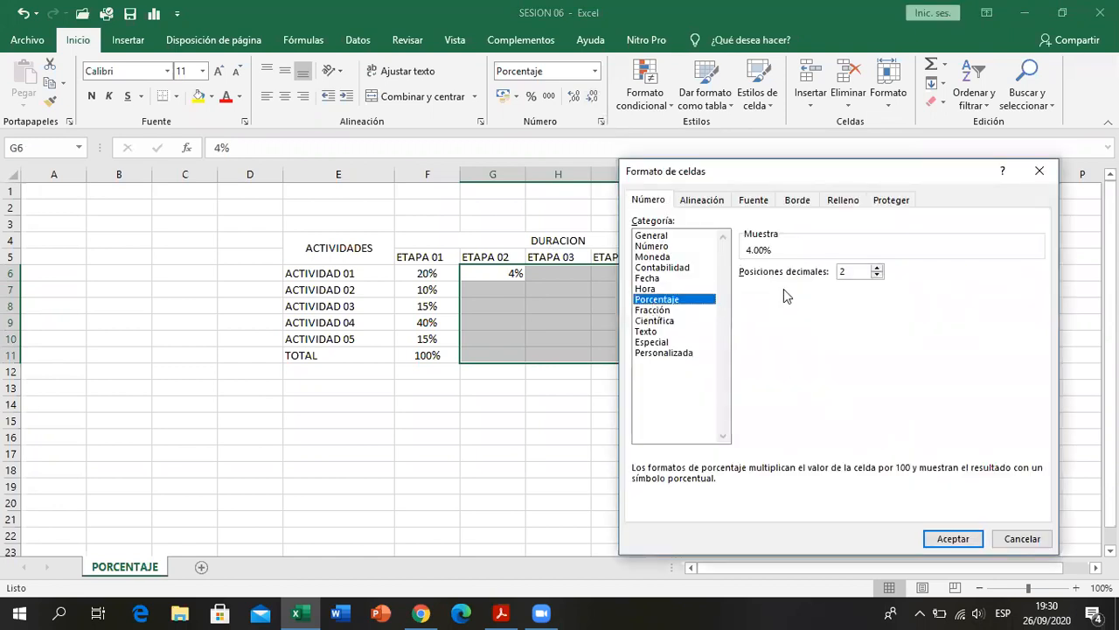
click(872, 277)
click(873, 277)
click(934, 538)
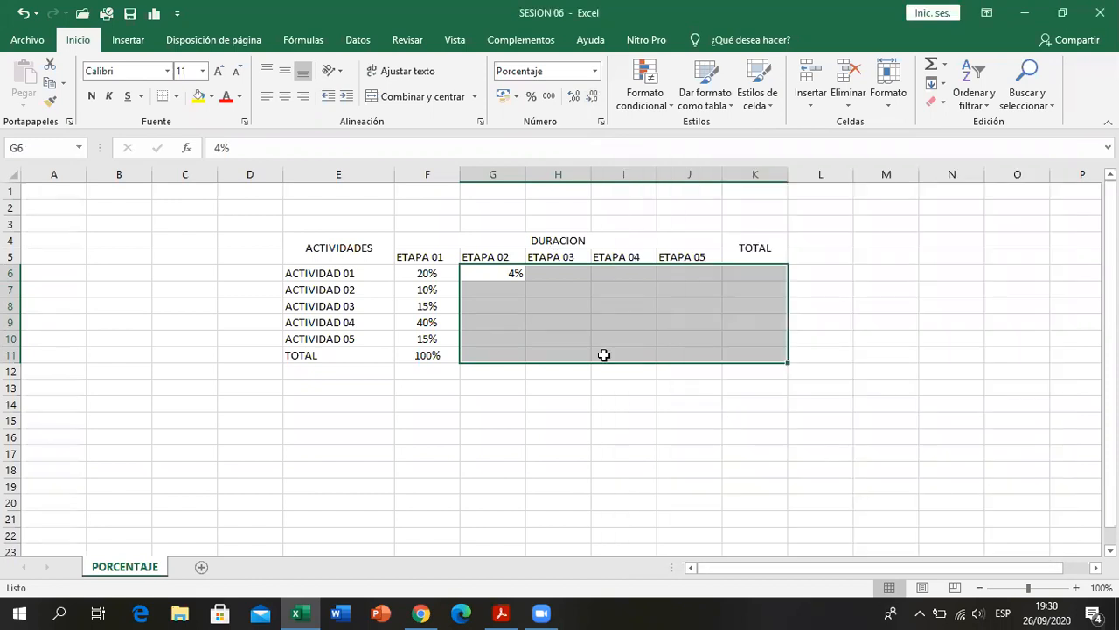
click(603, 354)
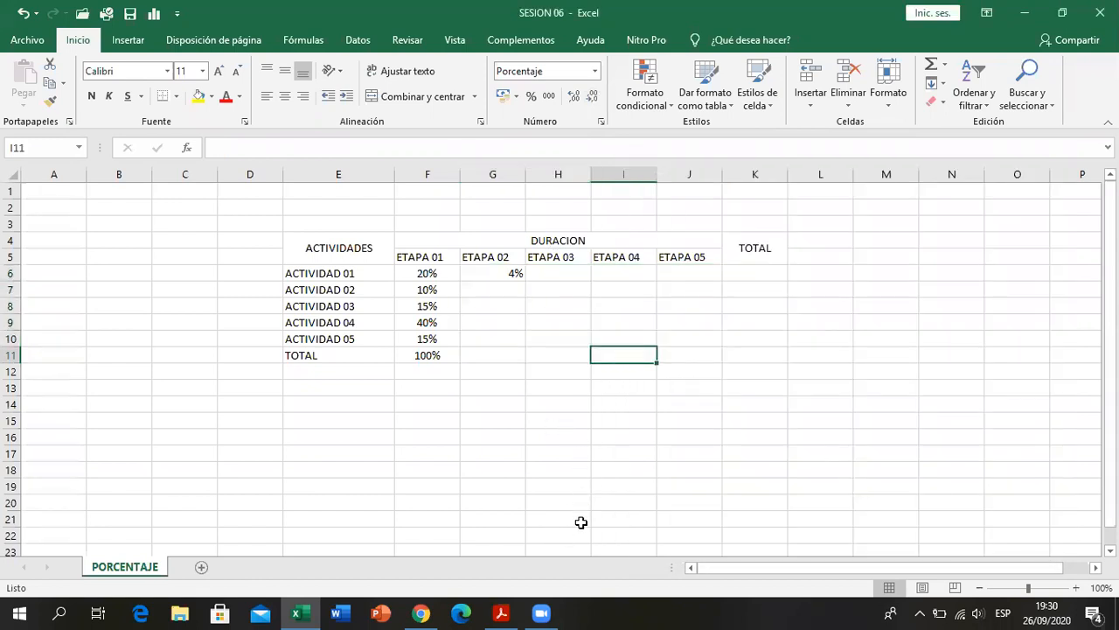
- Switch to the PDF in Acrobat Reader to check the activities table's percentages by stage, and return to the Excel workbook
click(547, 564)
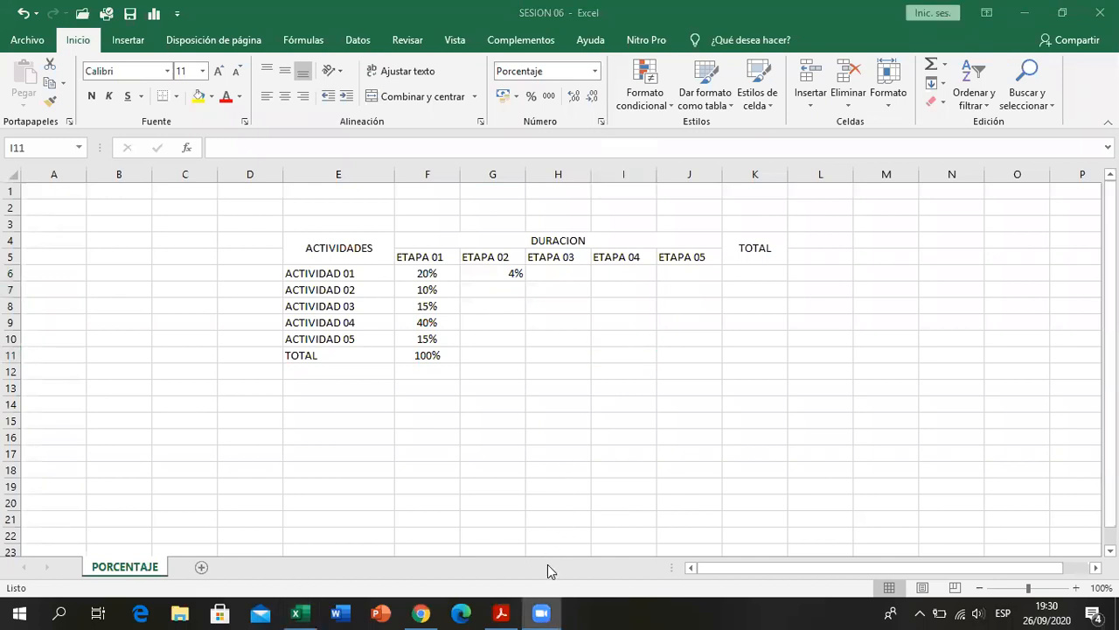
click(506, 291)
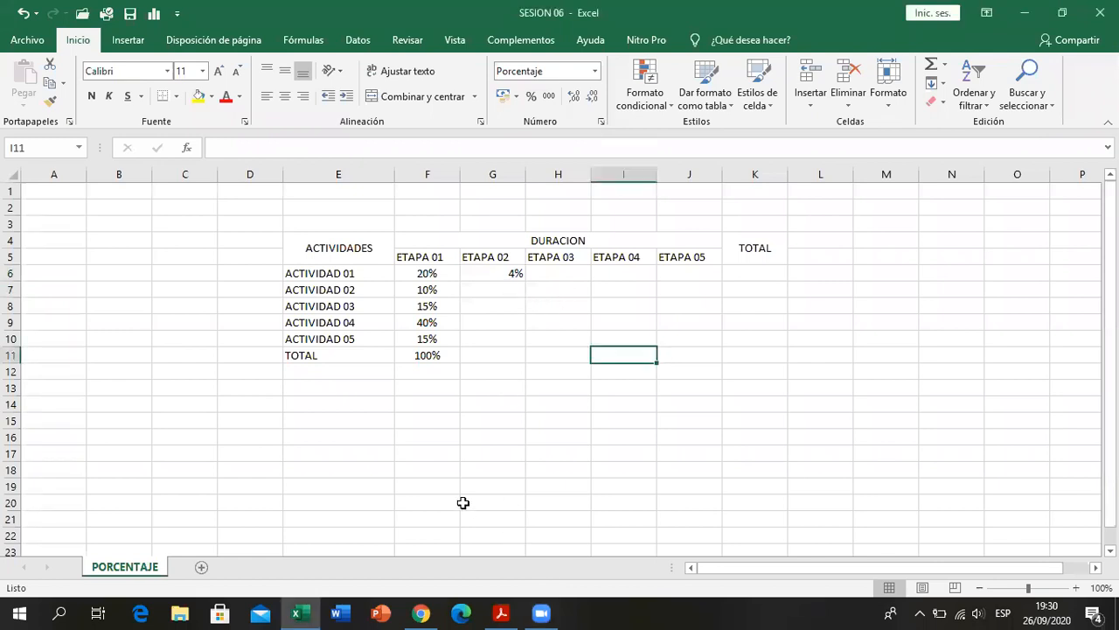
click(503, 612)
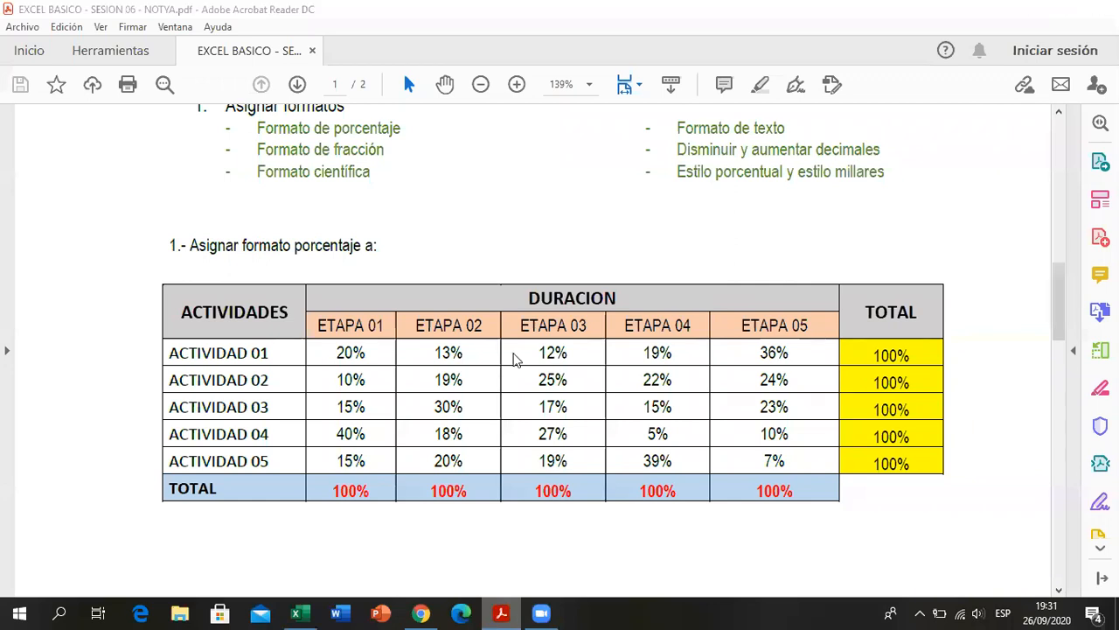
key(alt+Tab)
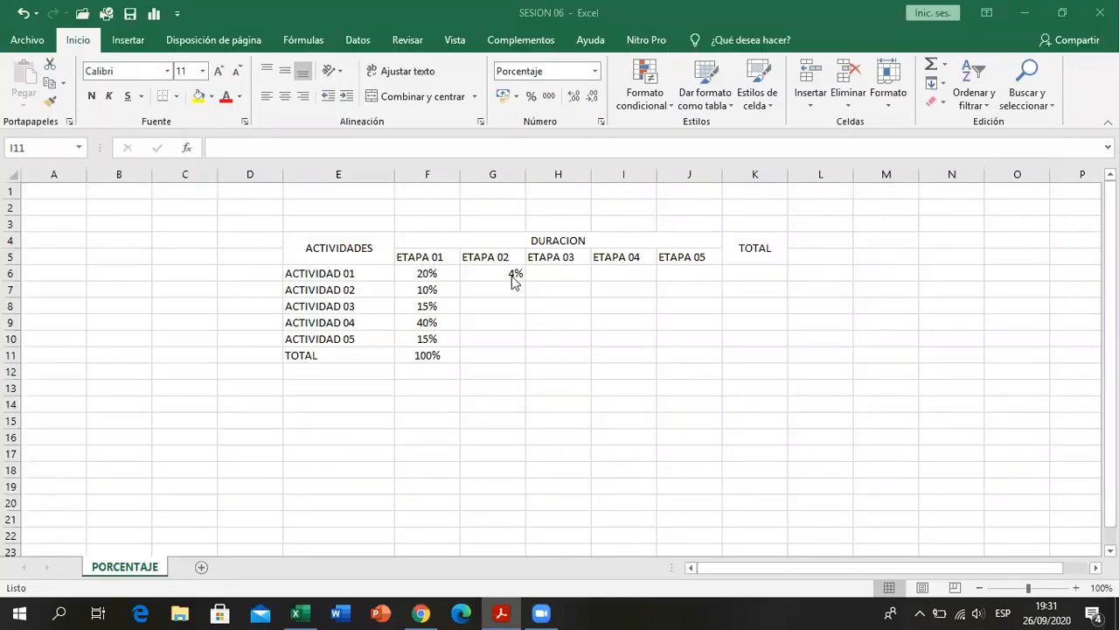
- Enter the ETAPA 02 percentages 13, 19, 30, 18 and 20 in G6:G10 with 100% as total in G11, and check the activities' sum
click(512, 276)
text(13)
key(Return)
text(19)
key(Return)
text(30)
key(Return)
text(18)
key(Return)
text(20)
key(Return)
text(100)
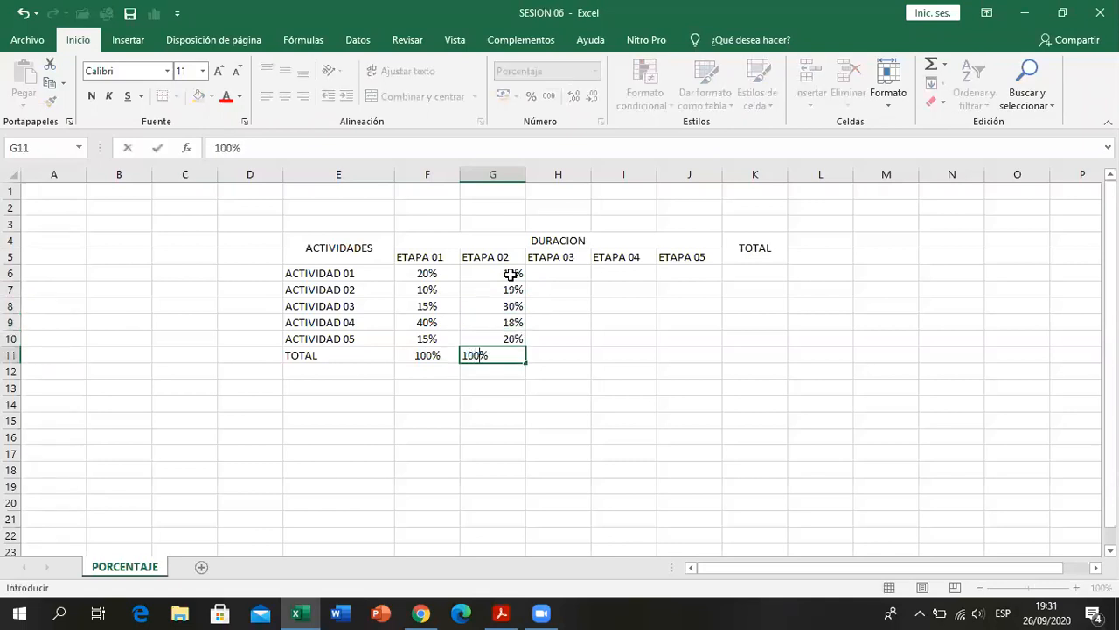
key(Return)
drag(511, 273, 510, 339)
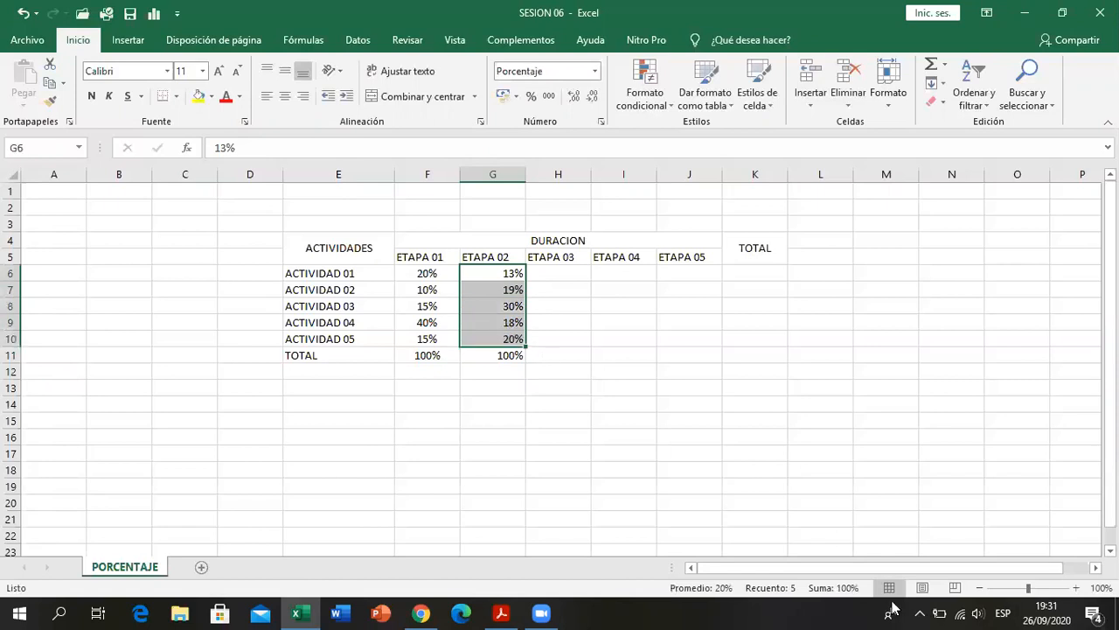
- Consult the PDF in Acrobat Reader, enter 12%, 25%, 17%, 27% and 29% for ETAPA 03 in H6:H10, and check their sum
click(574, 270)
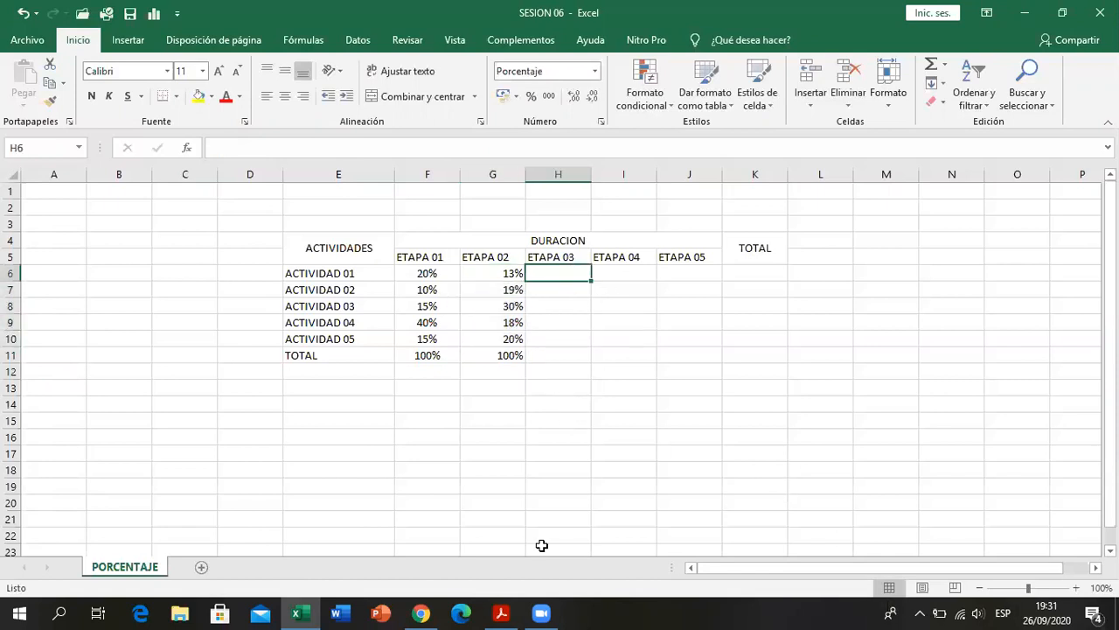
click(503, 612)
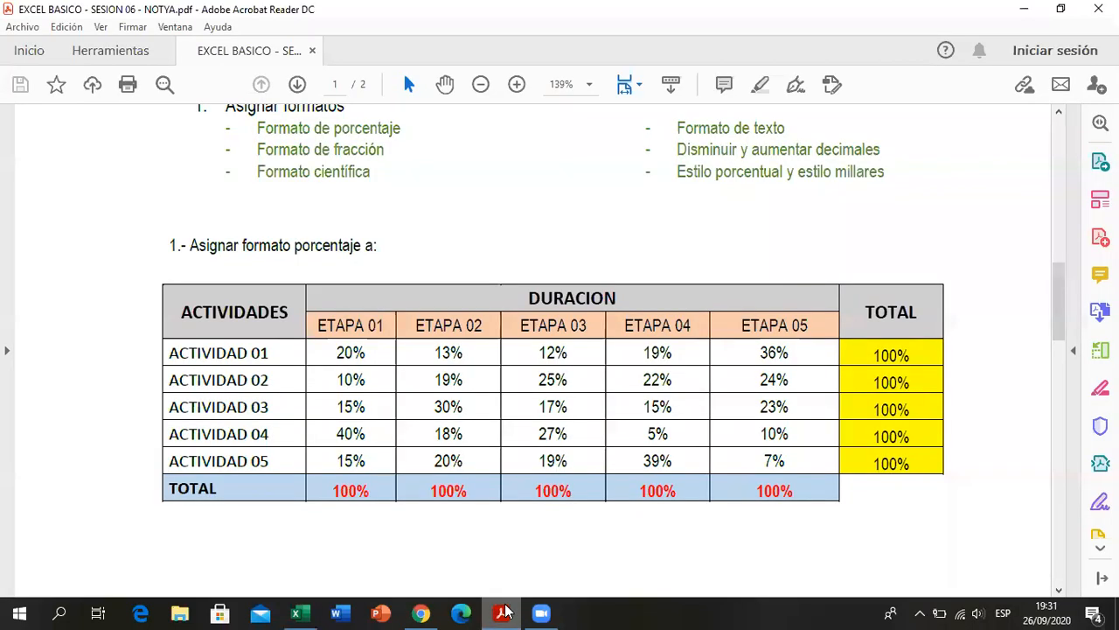
click(504, 612)
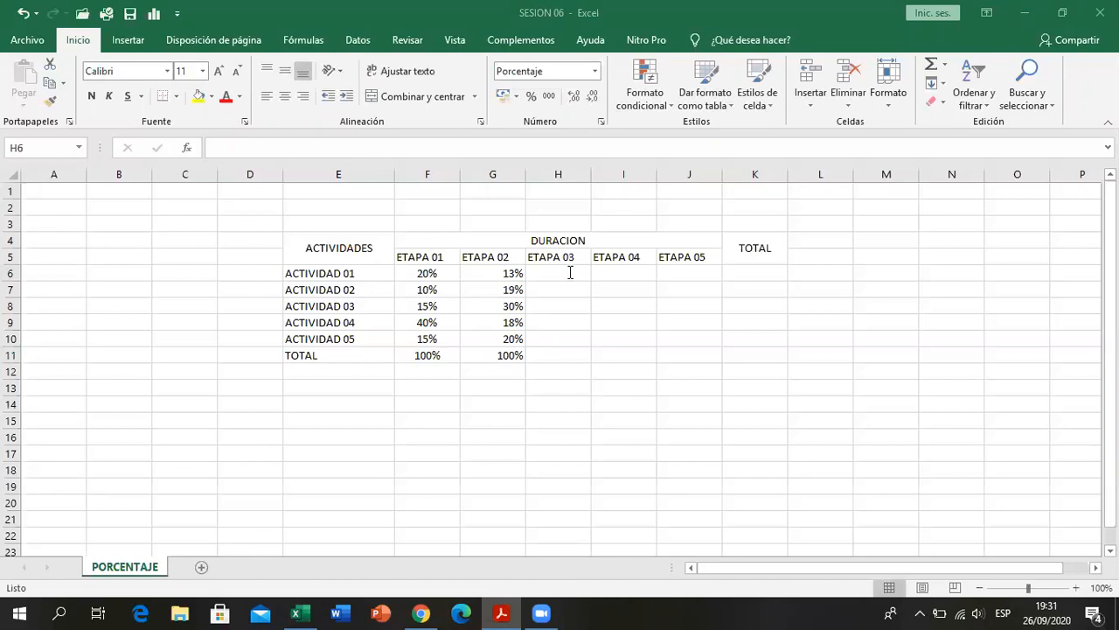
text(12)
key(Return)
text(25)
key(Return)
text(17)
key(Return)
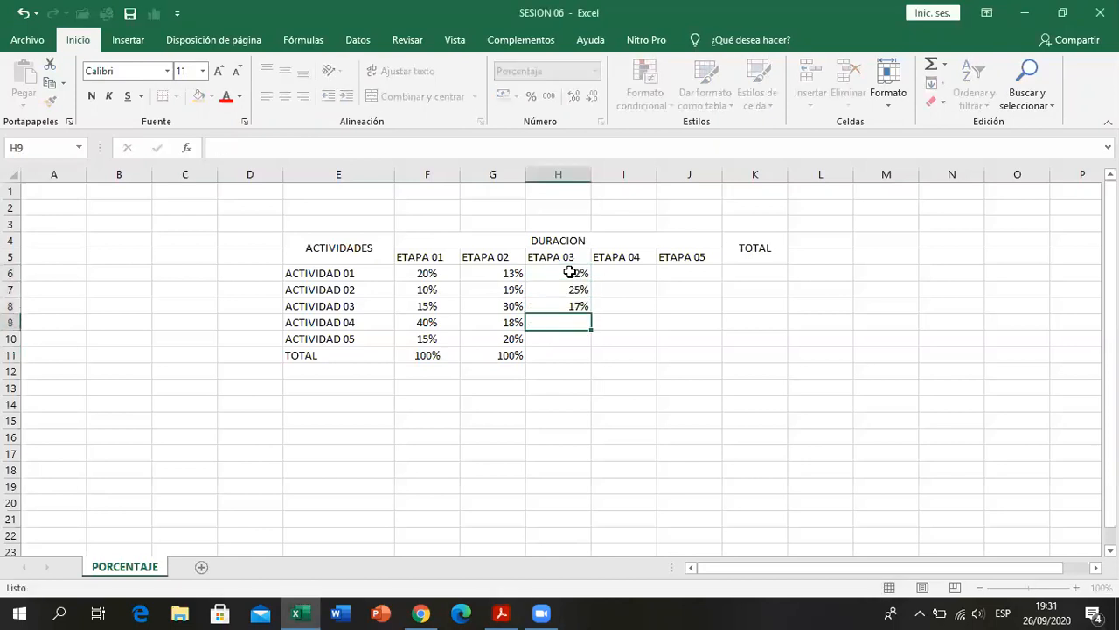
text(27)
key(Return)
text(29)
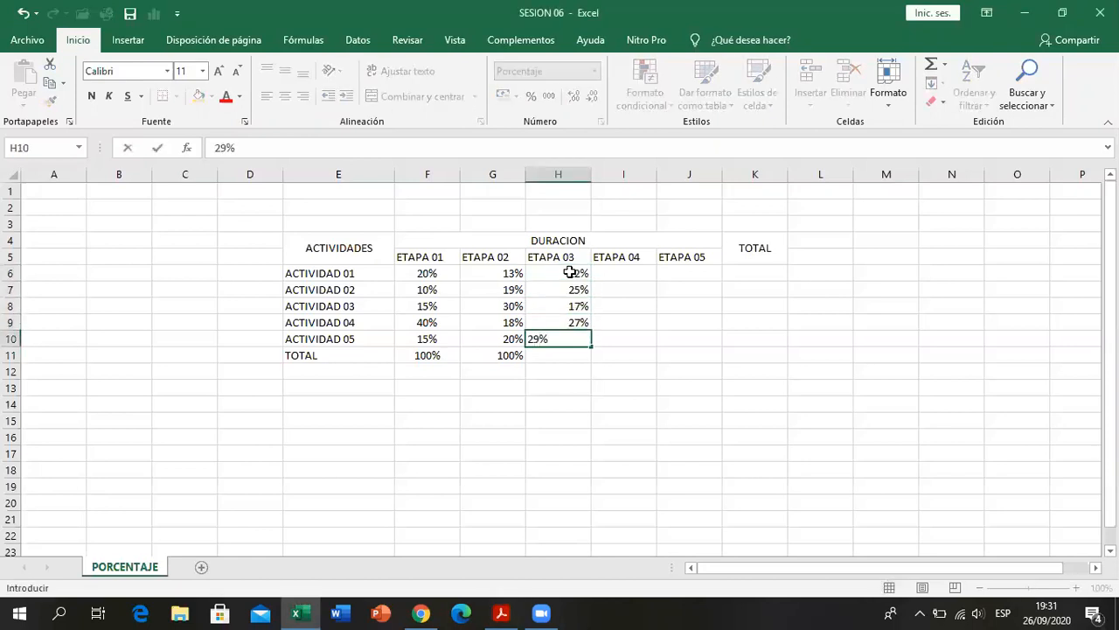
key(Return)
drag(569, 274, 575, 339)
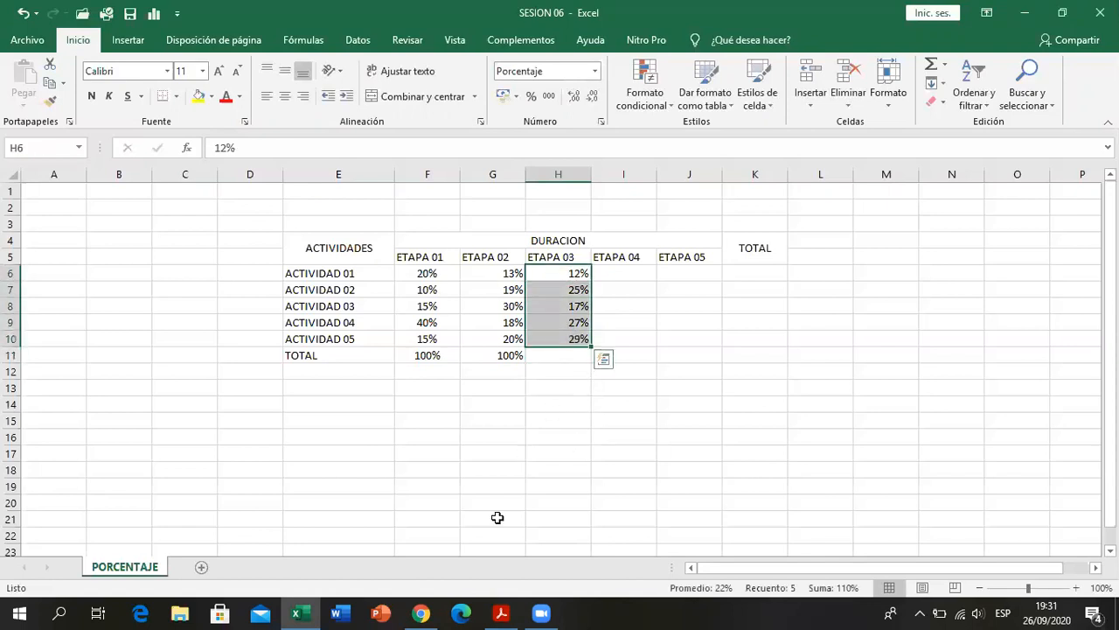
- Recheck the ETAPA 03 column in the PDF and change the ACTIVIDAD 05 value in H10 to 19%
click(502, 613)
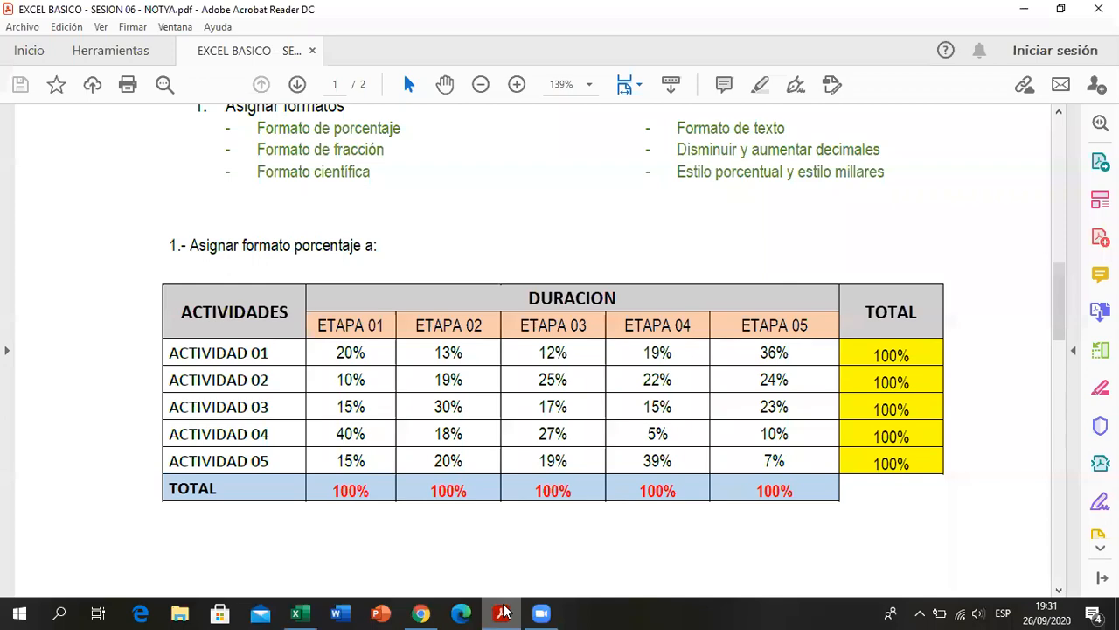
click(504, 612)
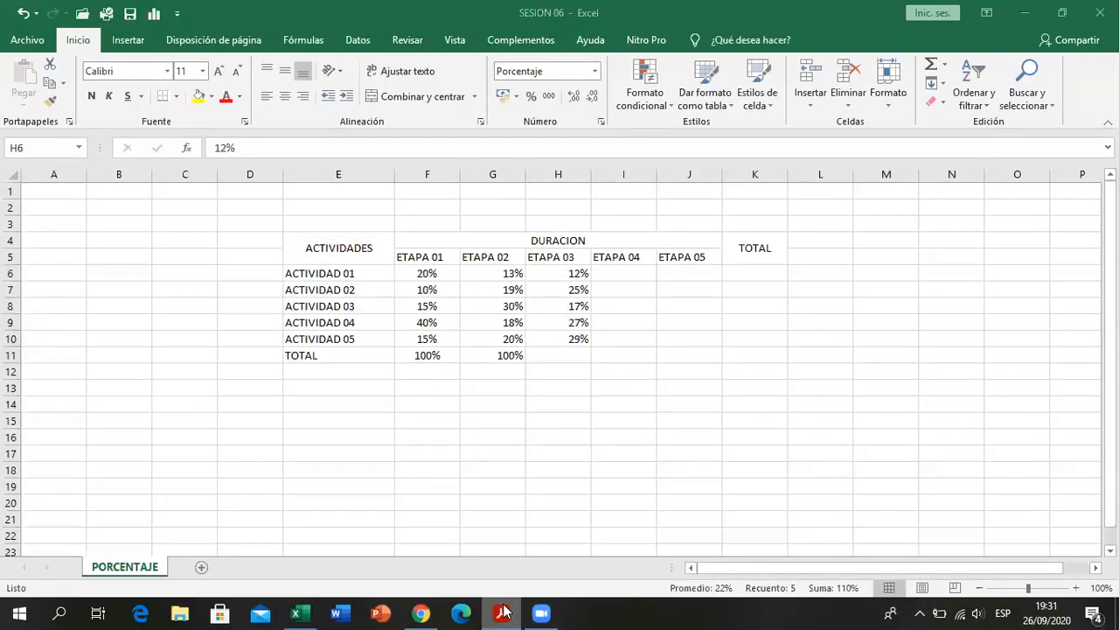
click(504, 612)
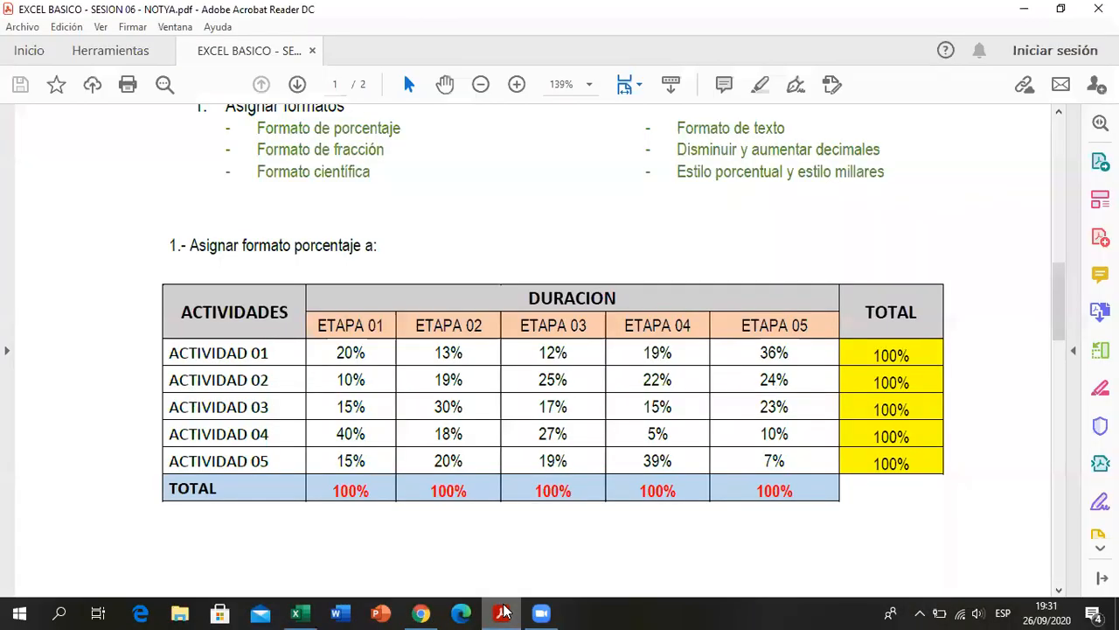
click(504, 612)
click(567, 336)
text(19)
key(Return)
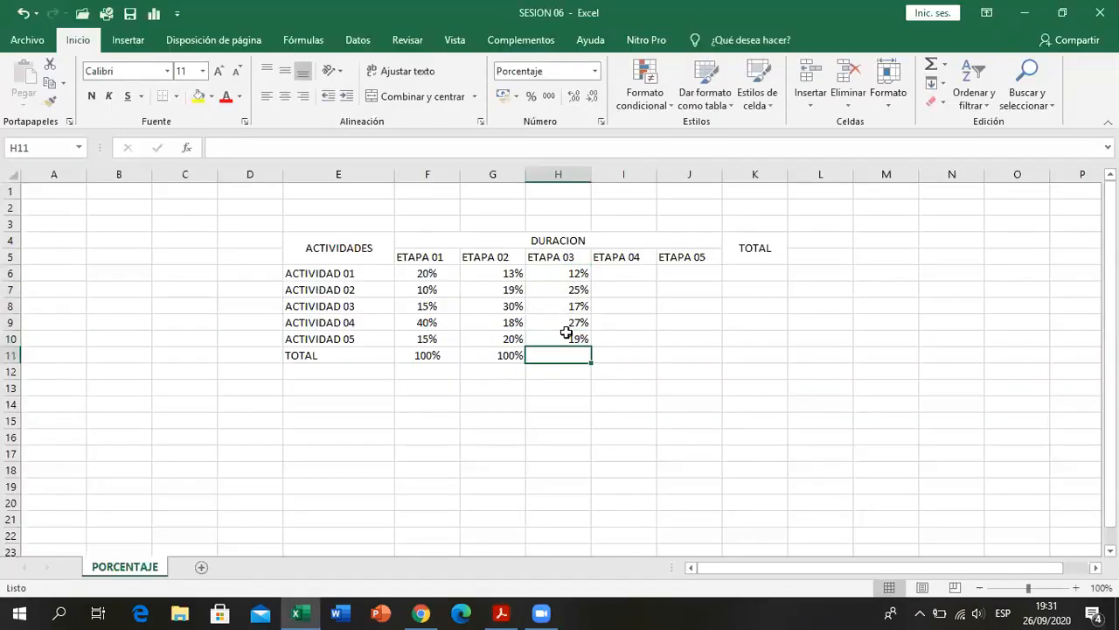
- Enter 100% as the ETAPA 03 total in H11 and check the sum of the activities in H6:H10
text(100)
key(Return)
click(565, 273)
drag(568, 345, 573, 348)
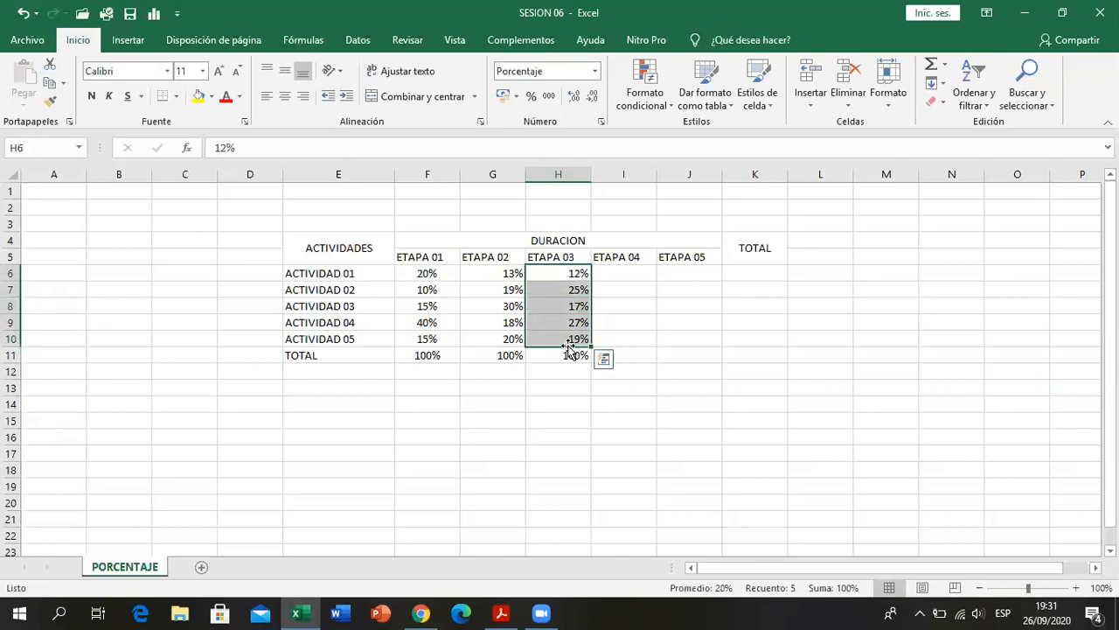
click(742, 369)
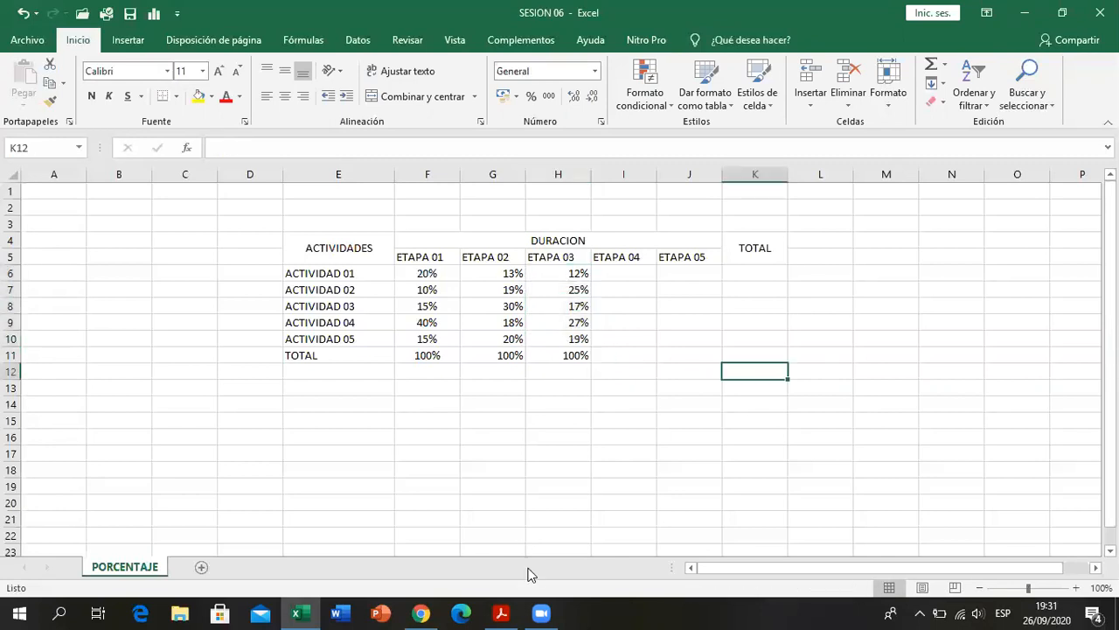
click(628, 398)
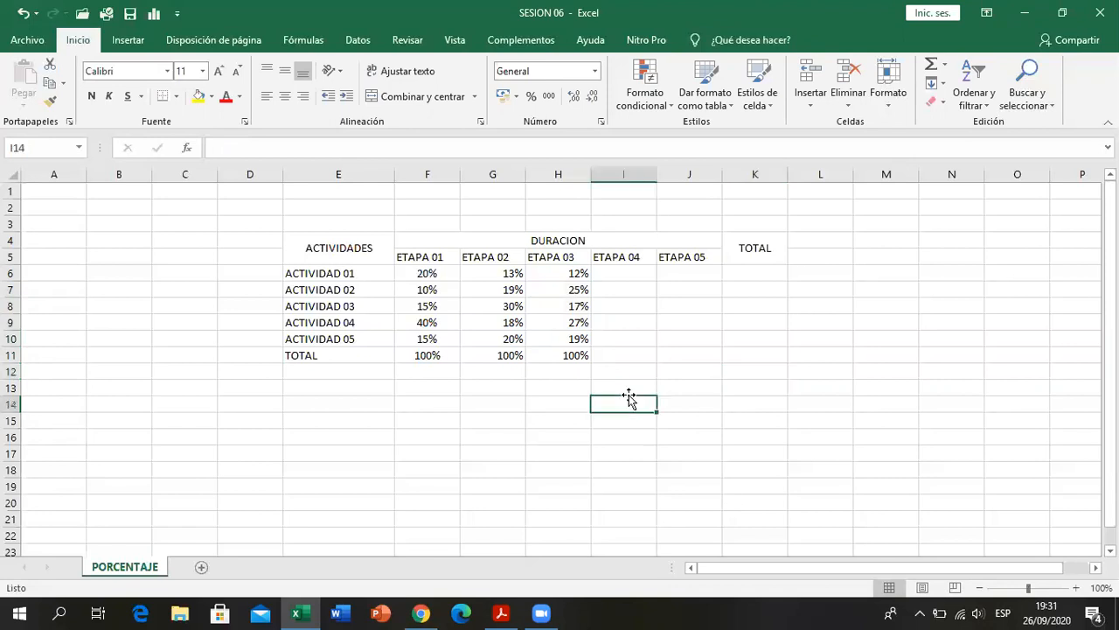
- Consult the PDF in Acrobat Reader and enter 19%, 22% and 15% for ACTIVIDAD 01 to 03 under ETAPA 04 in I6:I8
click(503, 612)
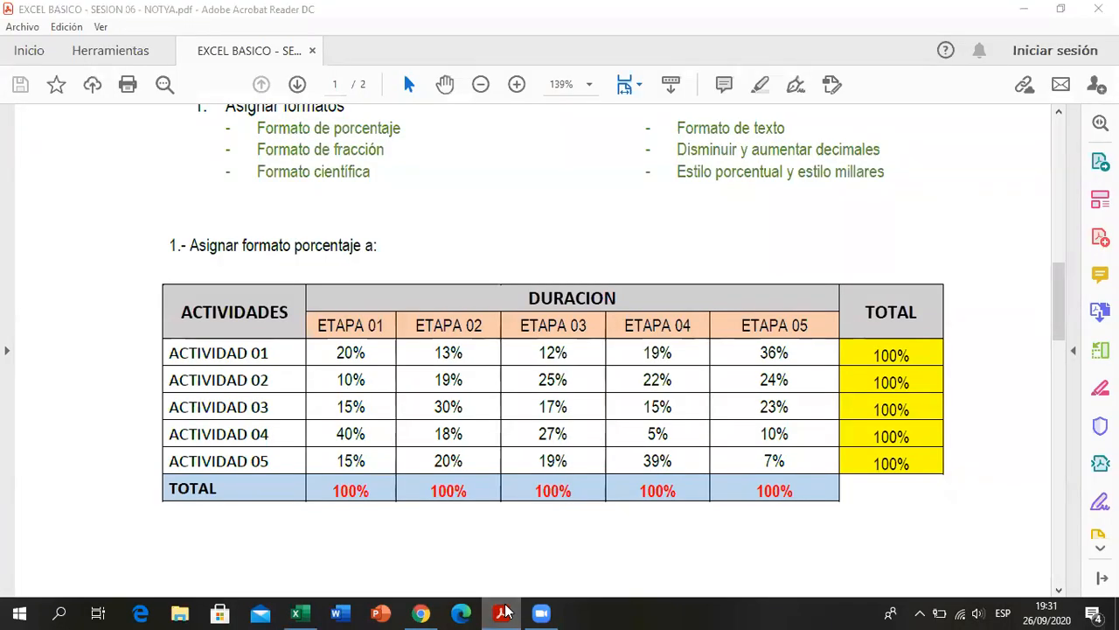
click(505, 609)
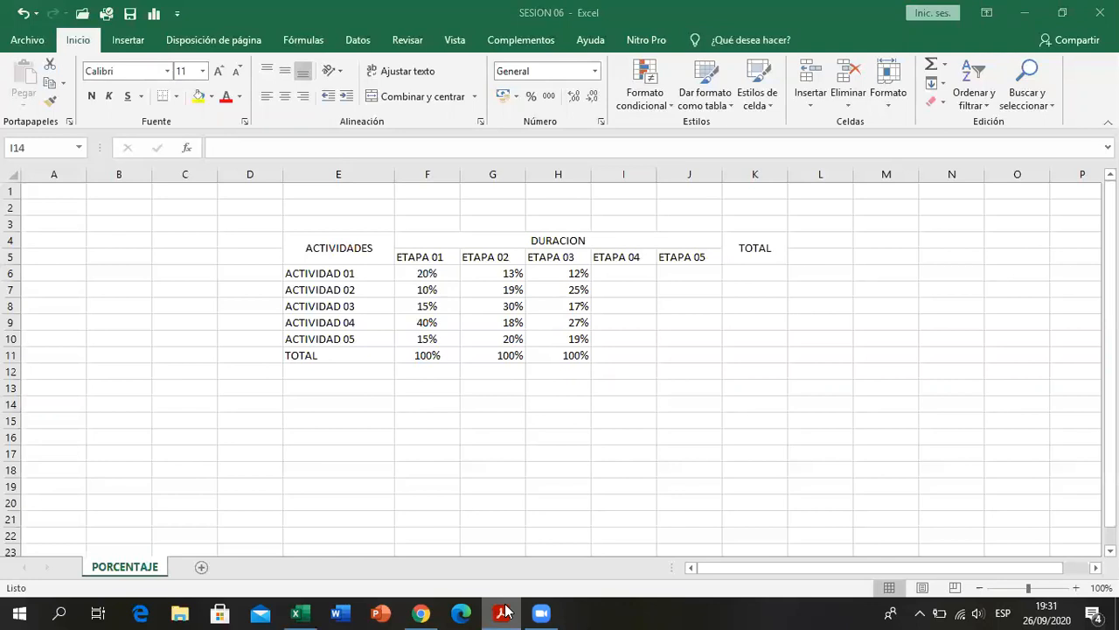
double_click(632, 269)
text(19)
key(Return)
text(22)
key(Return)
text(15)
key(Return)
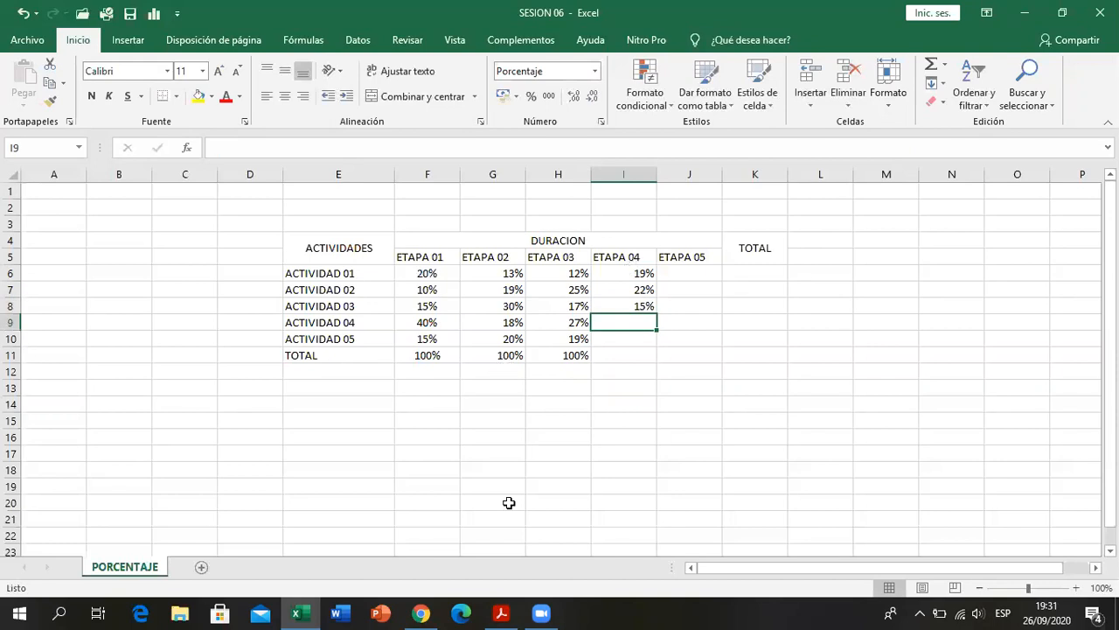
- Recheck the PDF, complete ETAPA 04 with 5%, 39% and a 100% total in I9:I11, and check the activities' sum
click(501, 613)
key(alt+Tab)
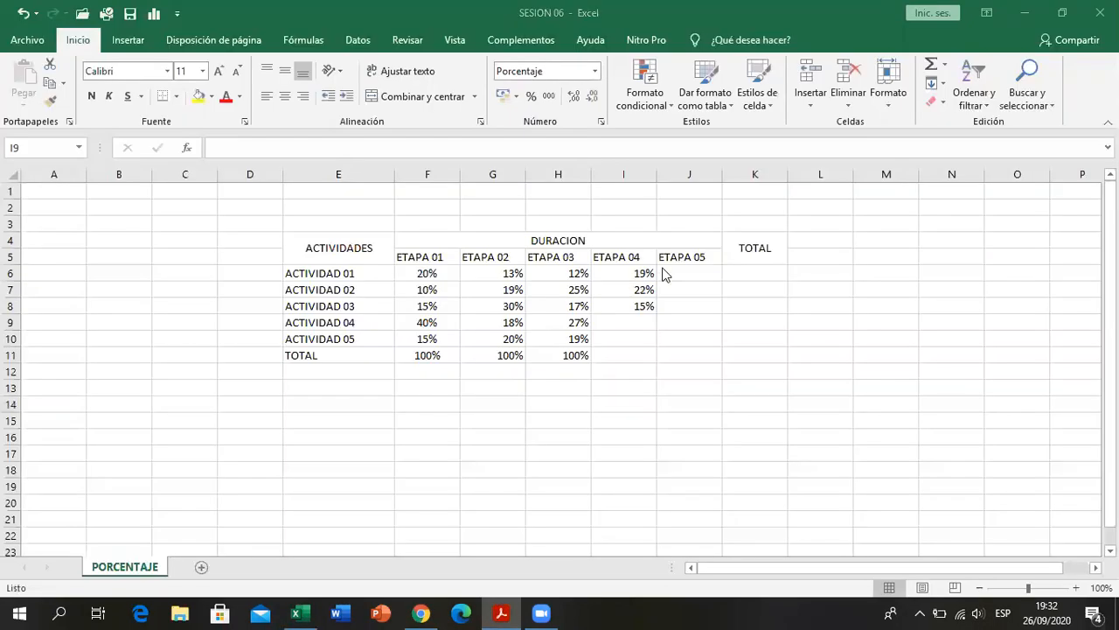
text(5)
key(Return)
text(39)
key(Return)
text(100)
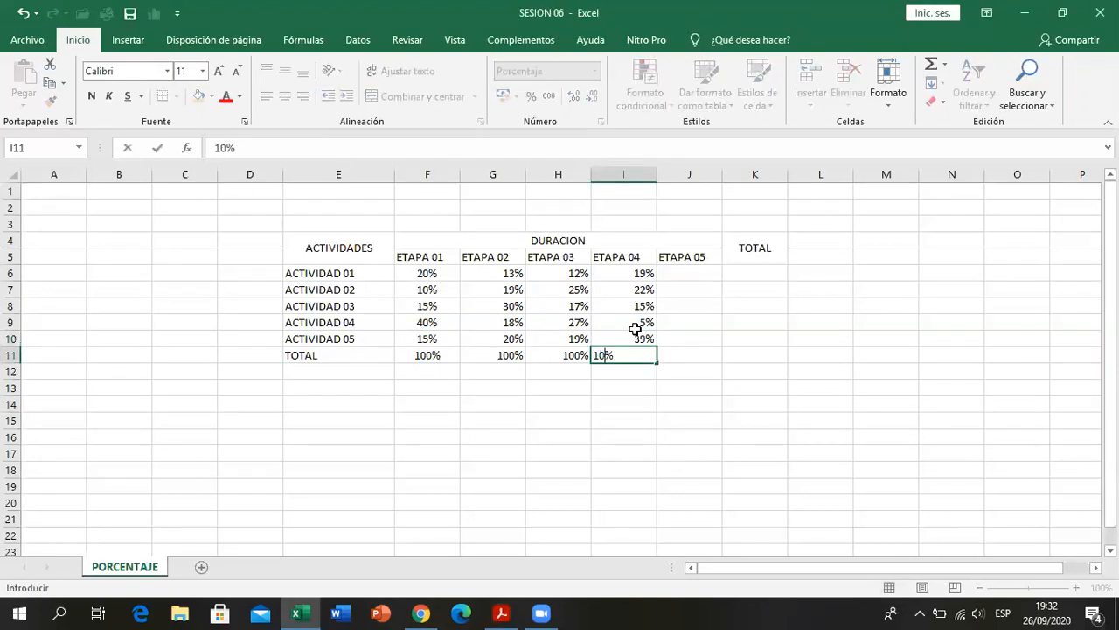
key(Return)
drag(629, 274, 635, 335)
click(607, 389)
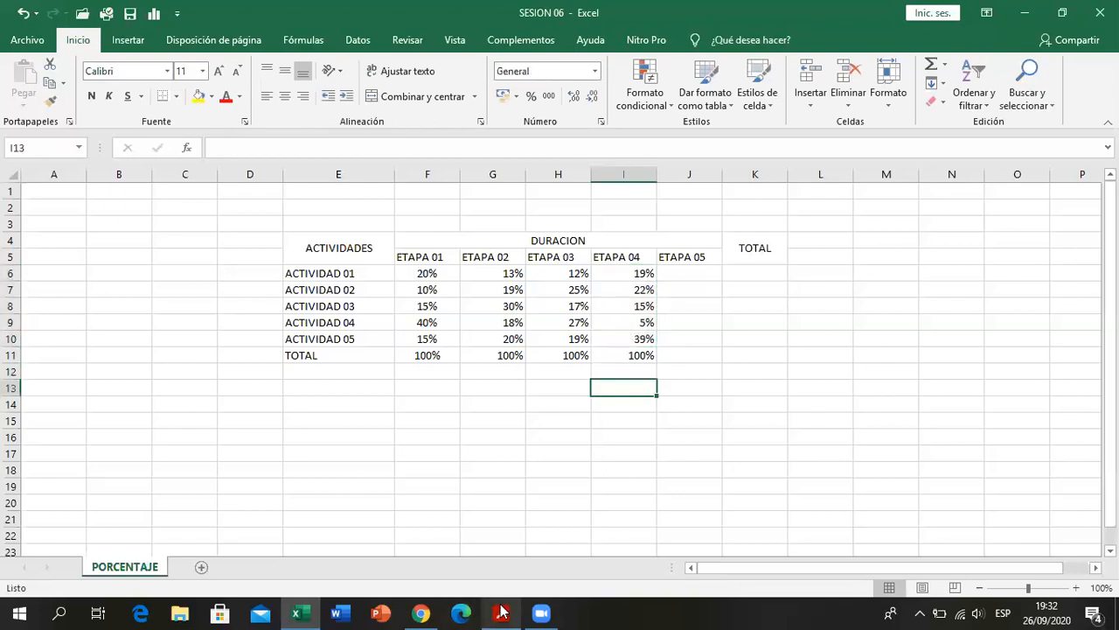
- Consult the PDF in Acrobat Reader and enter 36%, 24%, 23%, 10% and 7% for ETAPA 05 in J6:J10
click(502, 612)
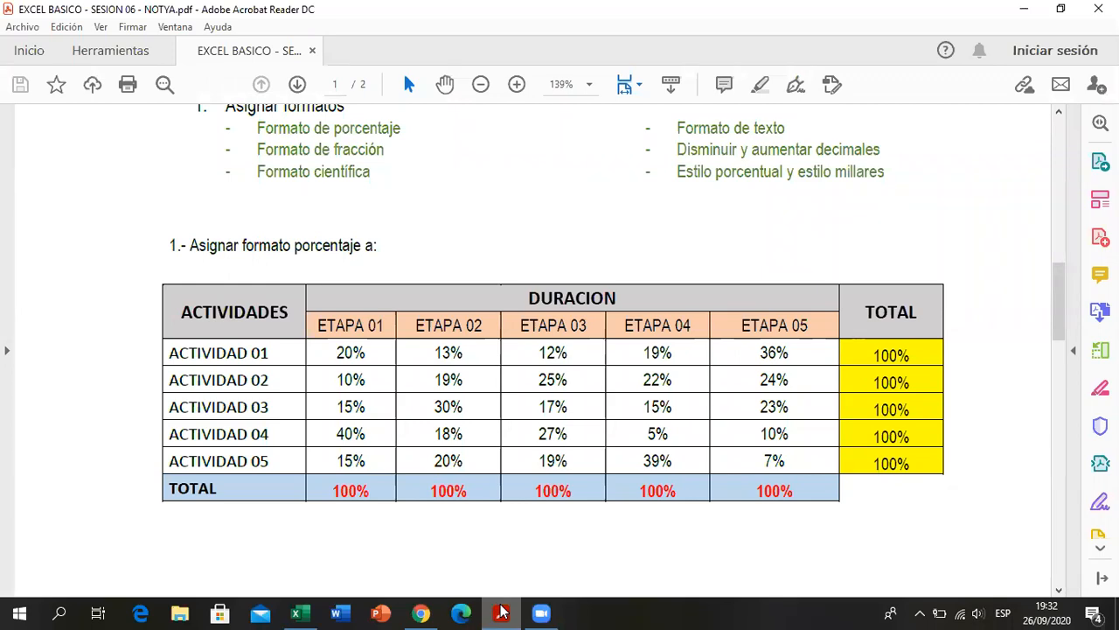
click(505, 612)
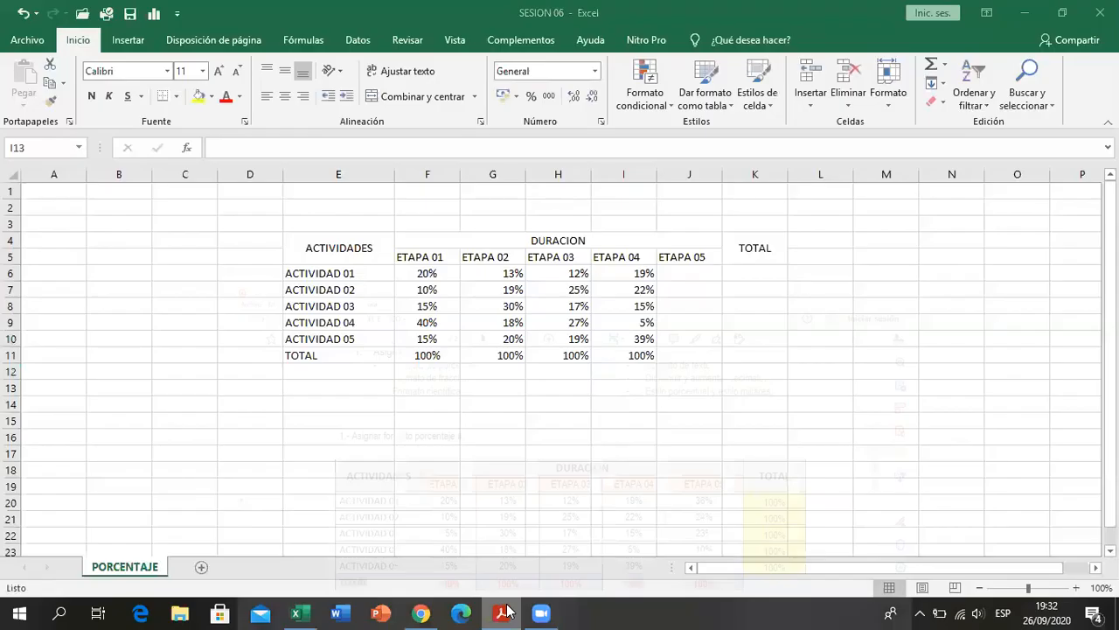
click(672, 276)
text(36)
key(Return)
text(24)
key(Return)
text(23)
key(Return)
text(10)
key(Return)
text(7)
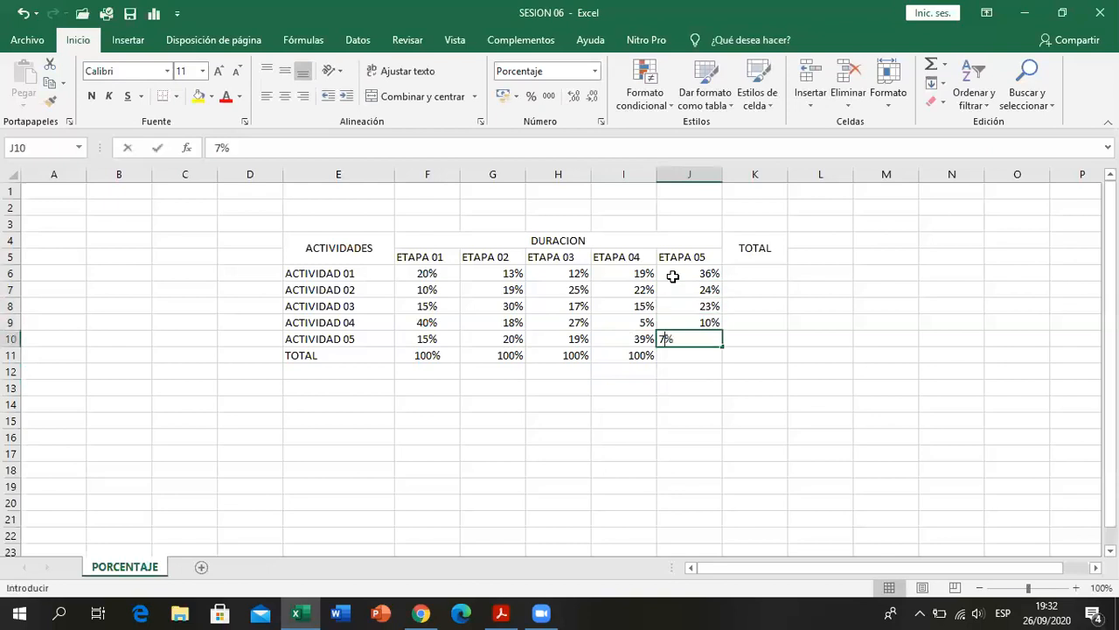
drag(673, 275, 684, 332)
- Enter 100% as the ETAPA 05 total in J11
click(689, 353)
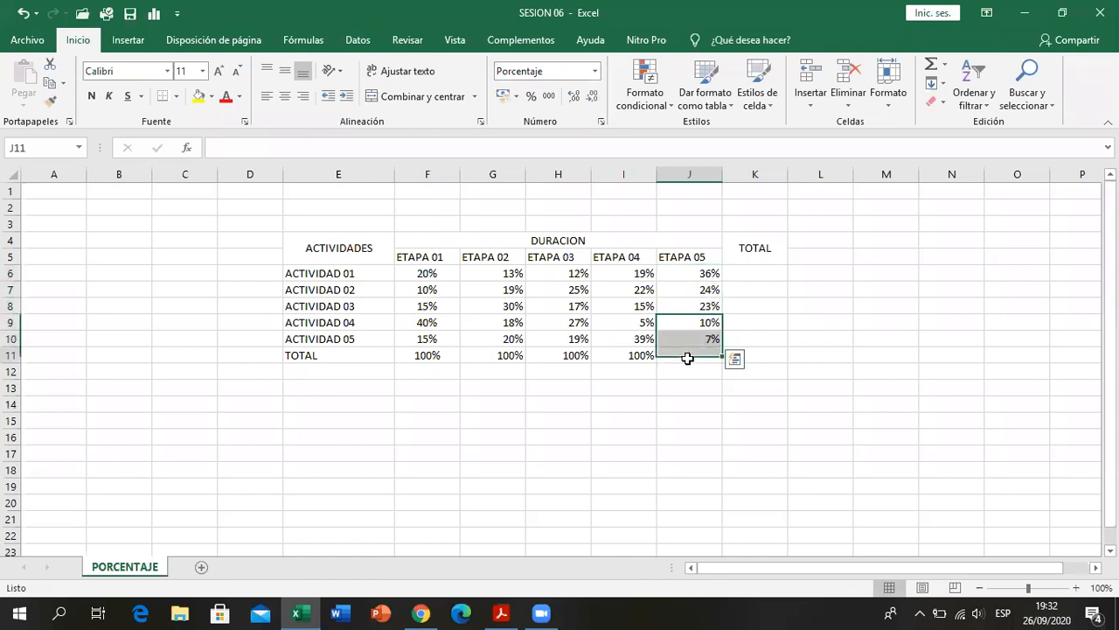
text(100%)
key(Return)
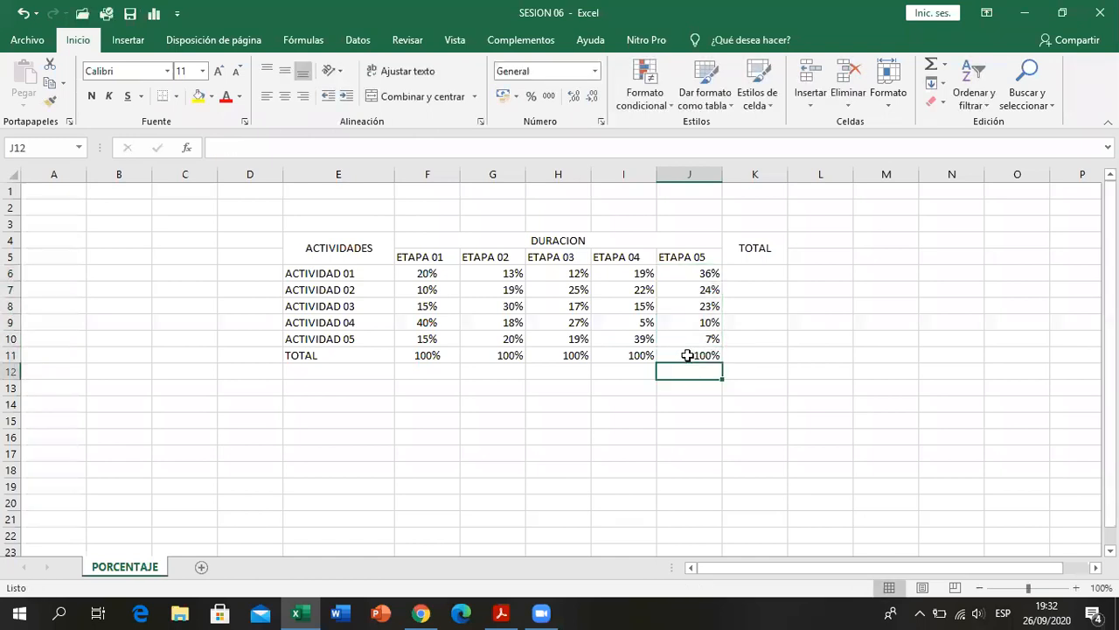
- Check the sum of ACTIVIDAD 01's stages, enter 100% as its TOTAL in K6, and fill that value down to K10
drag(427, 271, 686, 274)
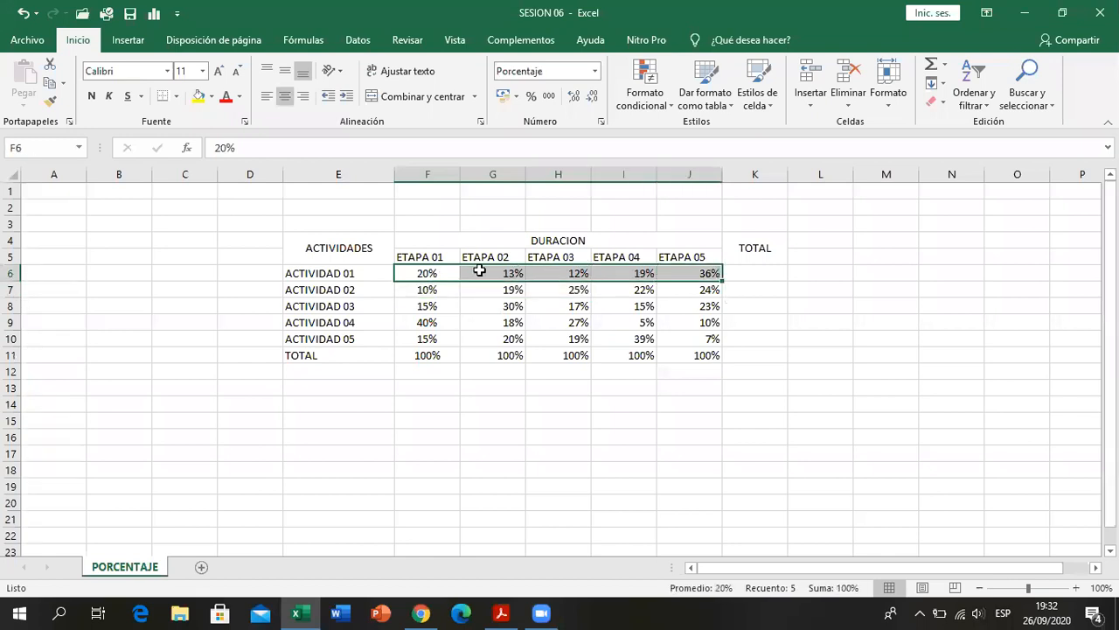
drag(426, 271, 719, 277)
click(740, 278)
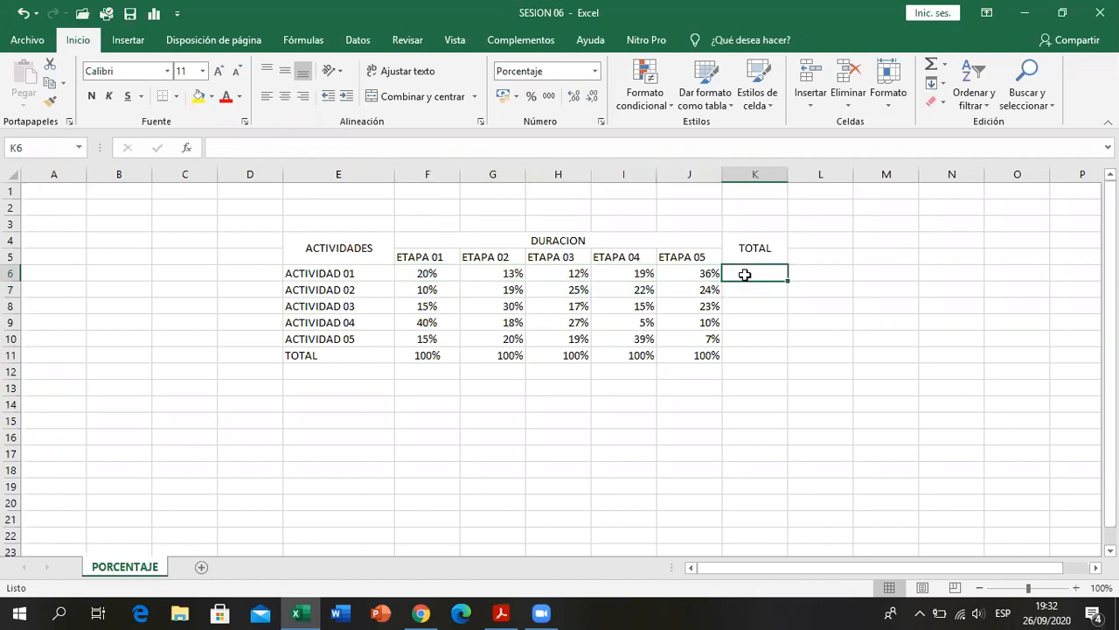
text(10%)
key(Return)
click(744, 274)
text(100)
key(Return)
click(751, 274)
drag(788, 282, 785, 348)
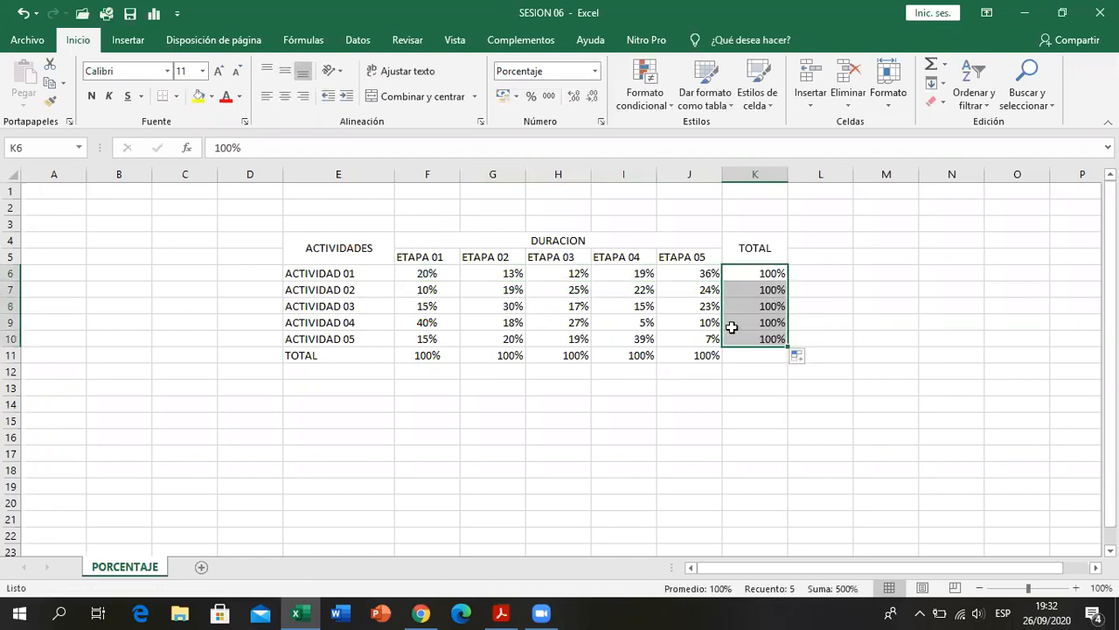
- Check the five-stage sums of ACTIVIDAD 02 to ACTIVIDAD 05, and switch to the PDF in Acrobat Reader to compare the table
click(581, 352)
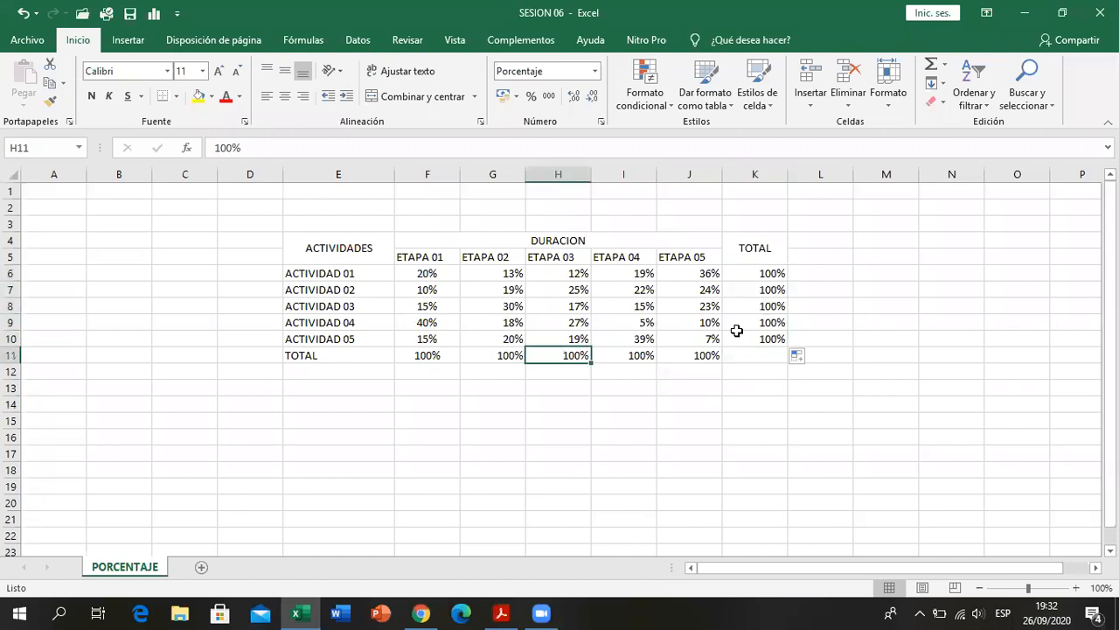
drag(431, 289, 709, 289)
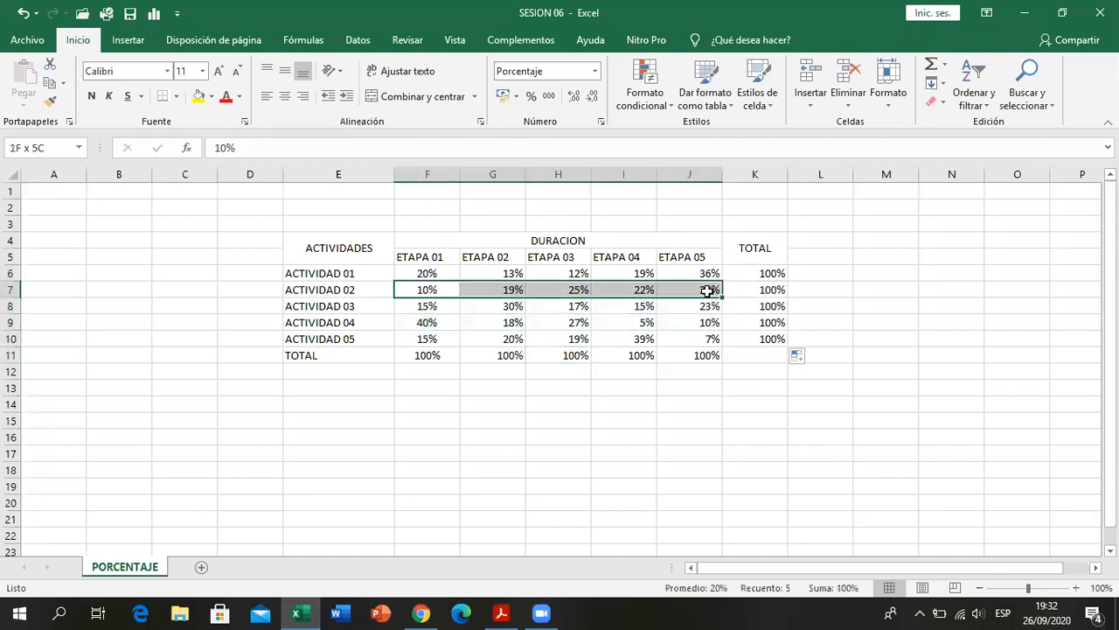
drag(425, 303, 697, 307)
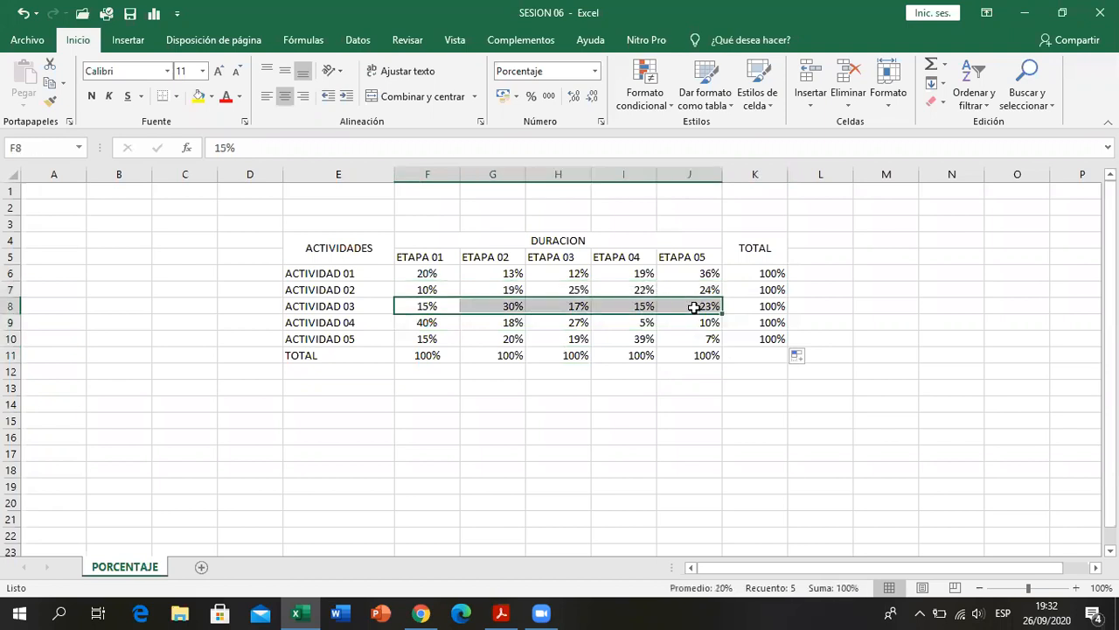
drag(425, 320, 676, 322)
drag(421, 339, 686, 337)
click(666, 403)
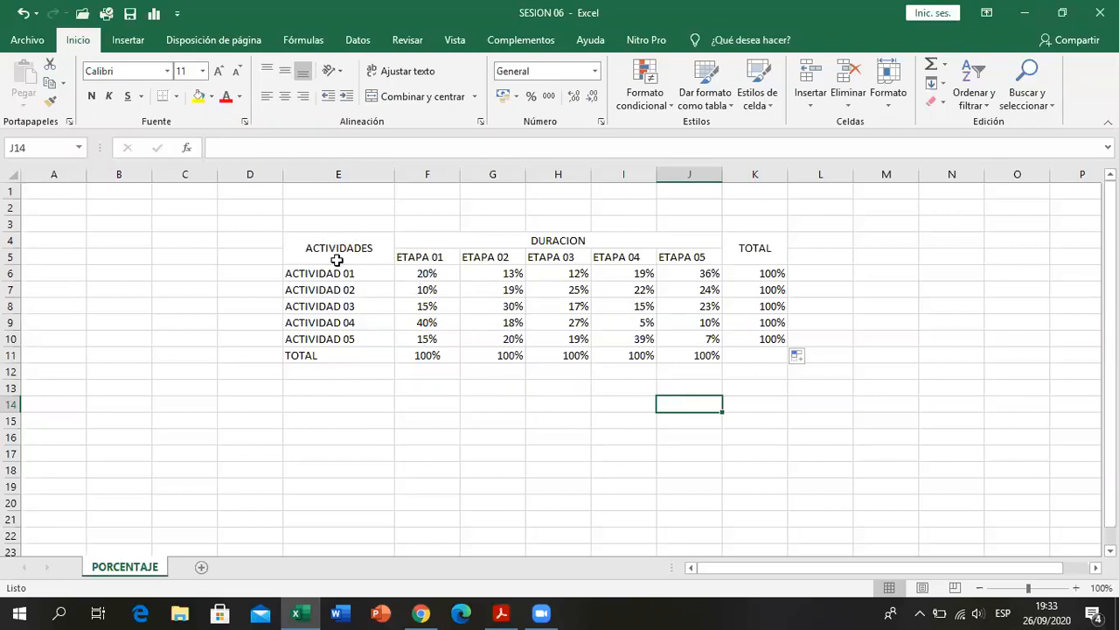
click(523, 376)
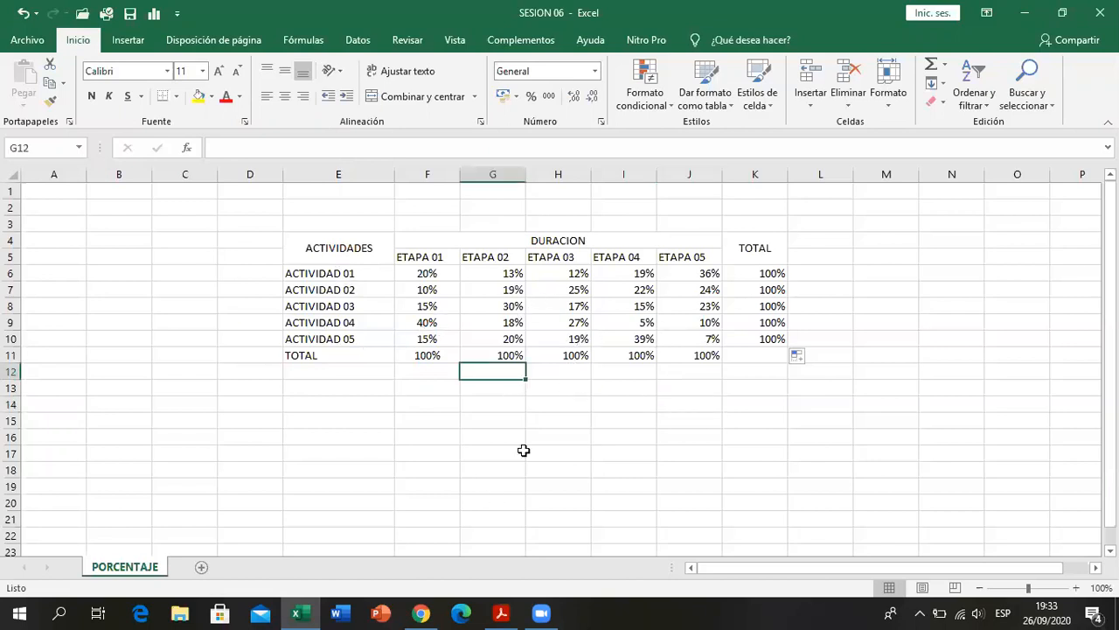
key(alt+Tab)
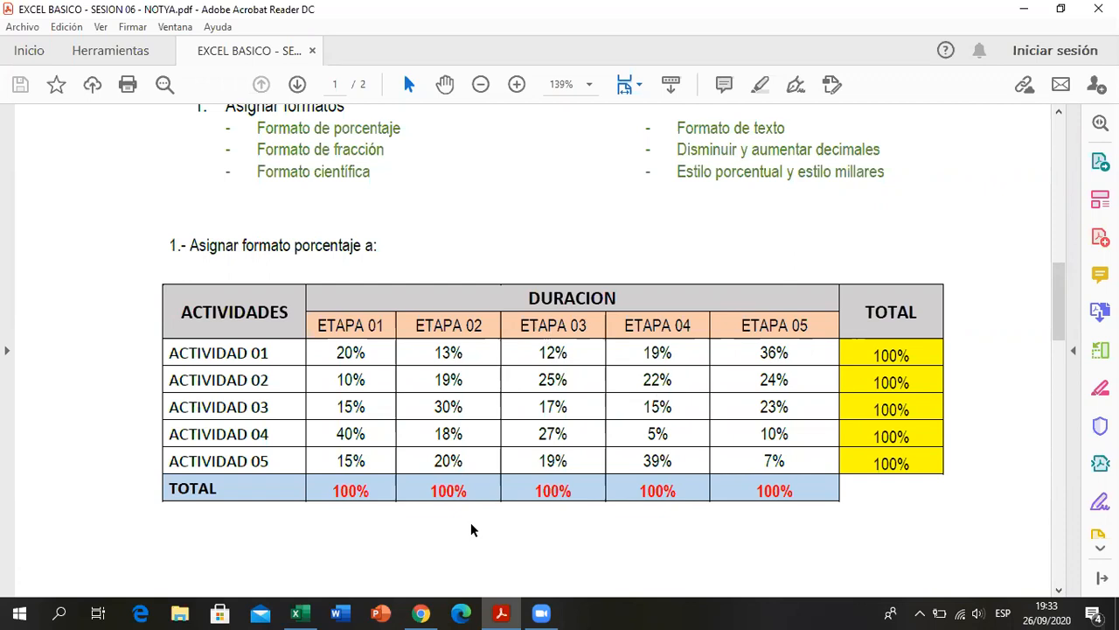
- Compare the sheet with the PDF table in Acrobat Reader, and center the stage headings, percentages and totals horizontally down to row 11
key(alt+Tab)
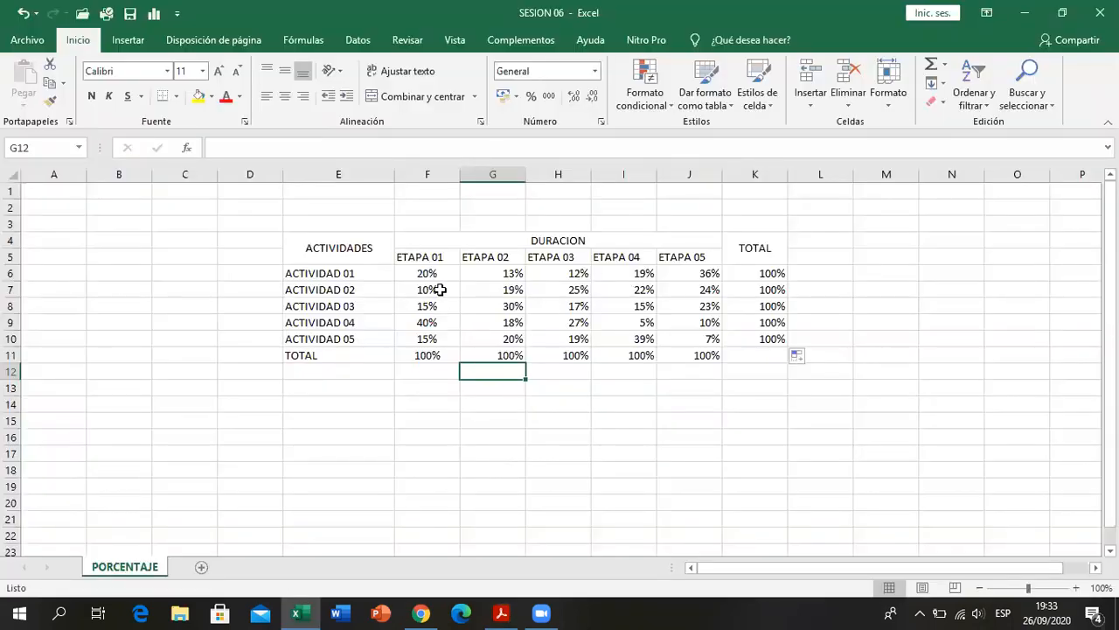
drag(421, 274, 751, 357)
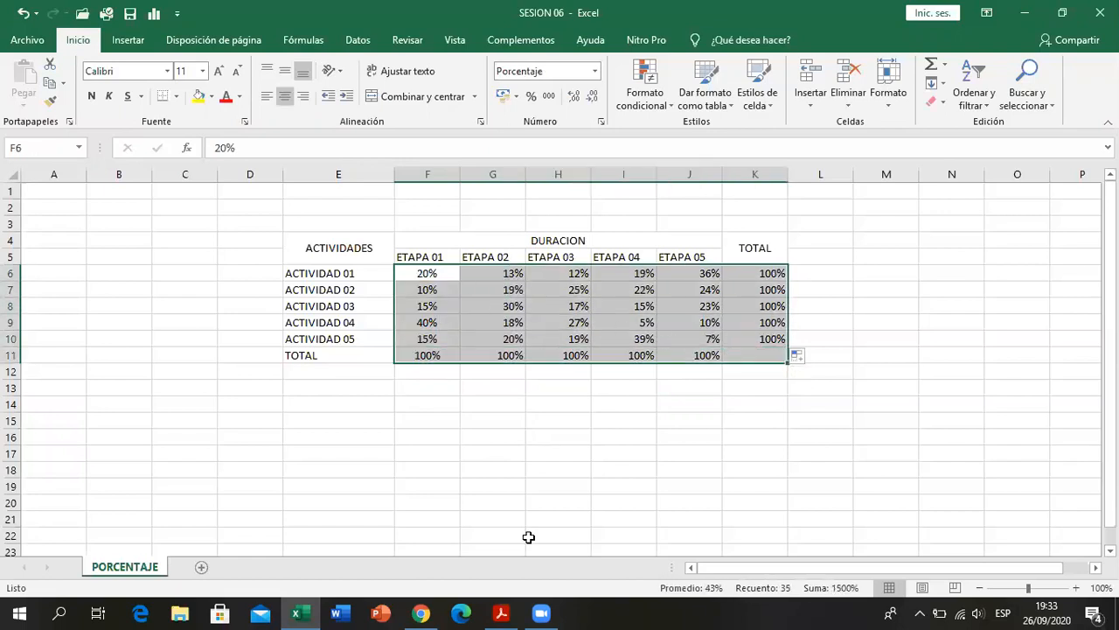
click(510, 612)
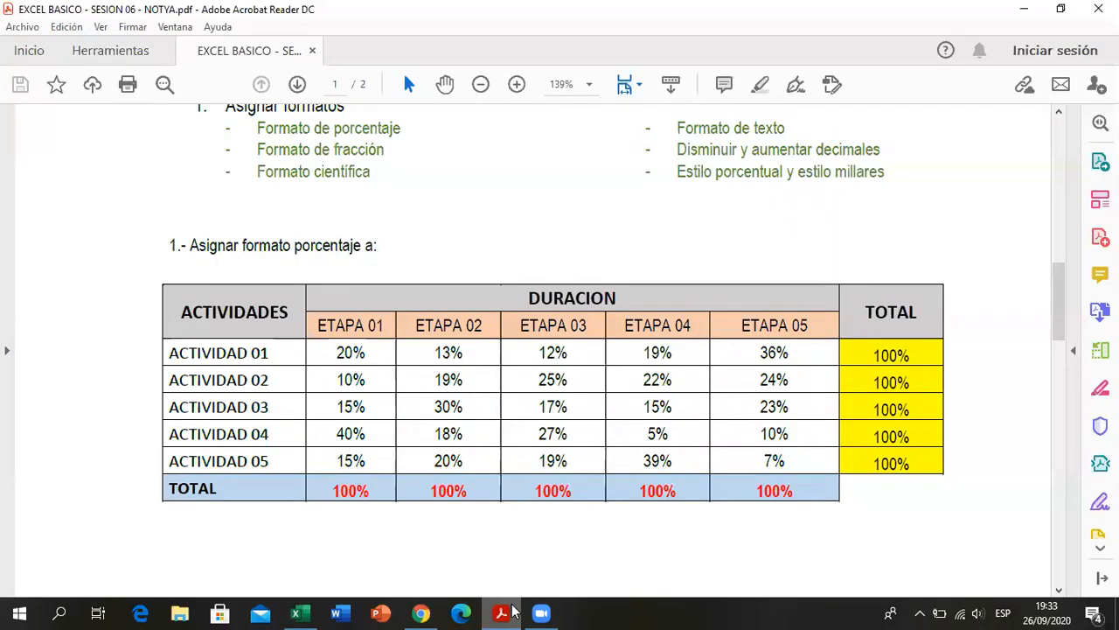
click(511, 612)
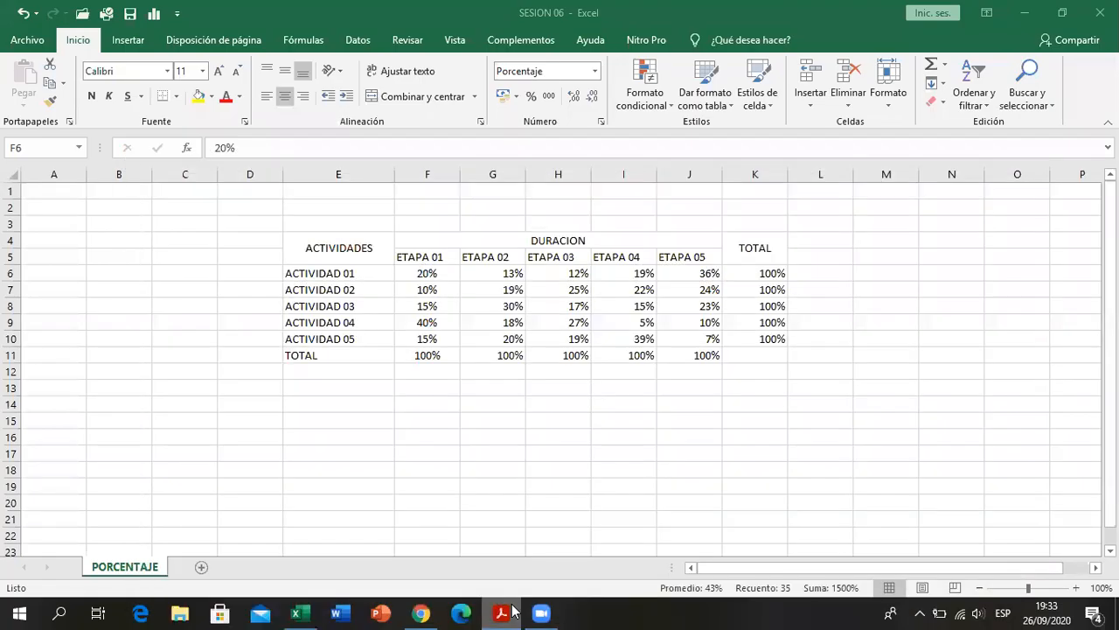
drag(426, 258, 764, 342)
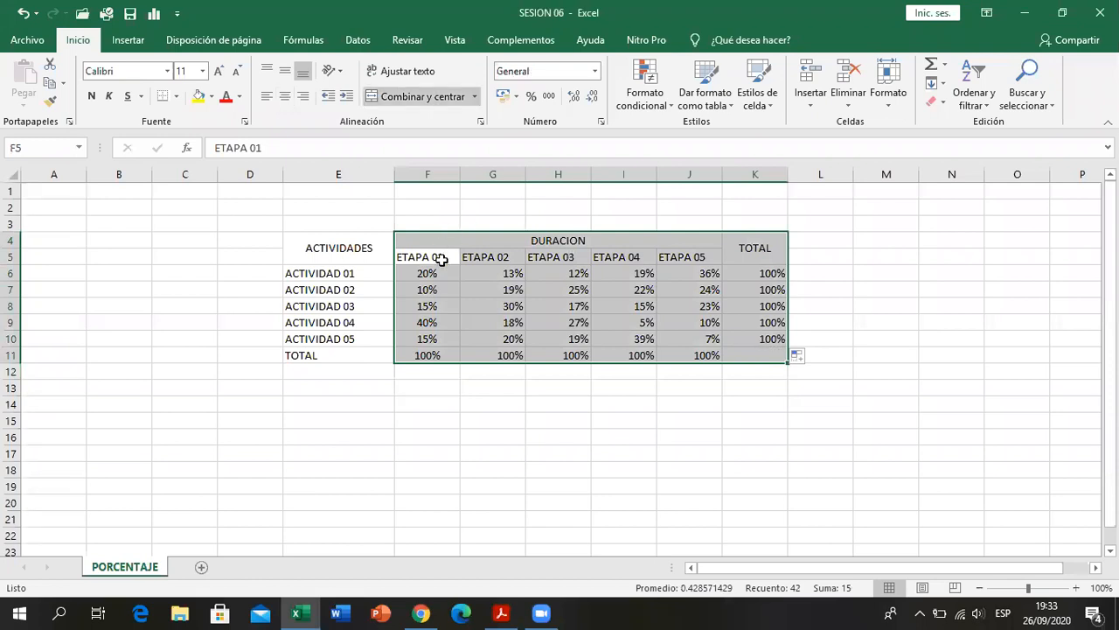
click(285, 95)
click(725, 401)
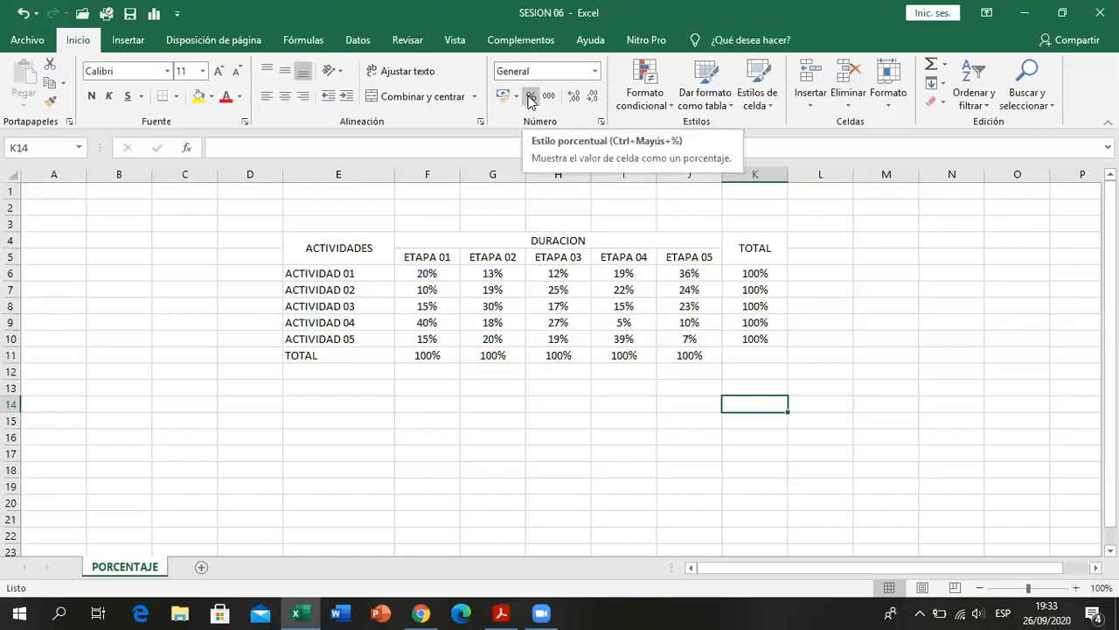
- Enter 50% in F13 and change the cell's number format to General
click(442, 336)
click(441, 382)
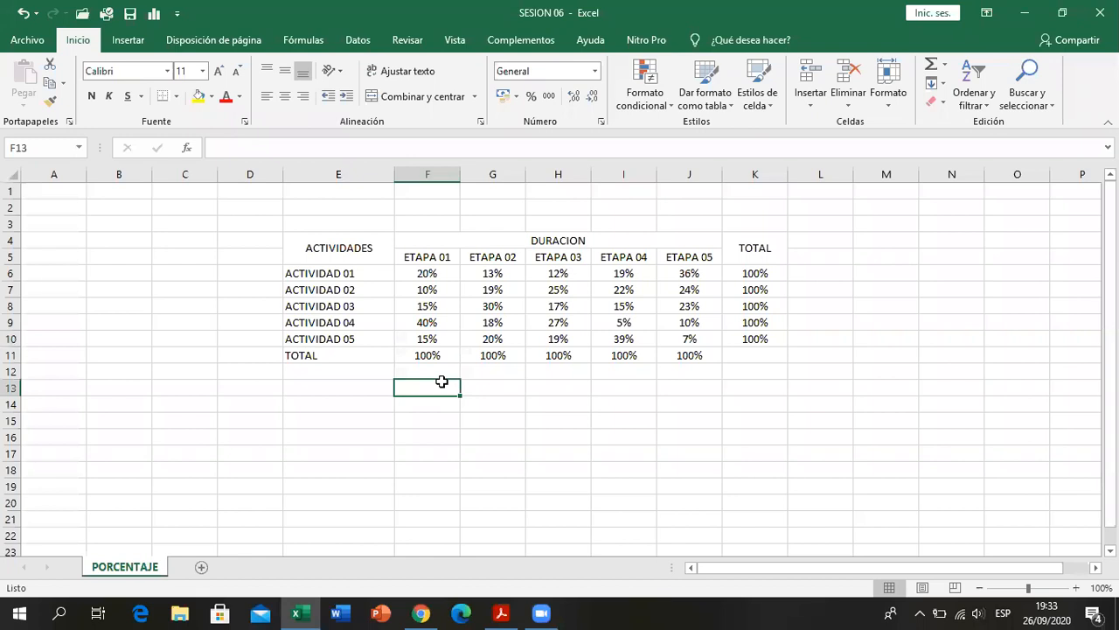
text(50%)
key(Return)
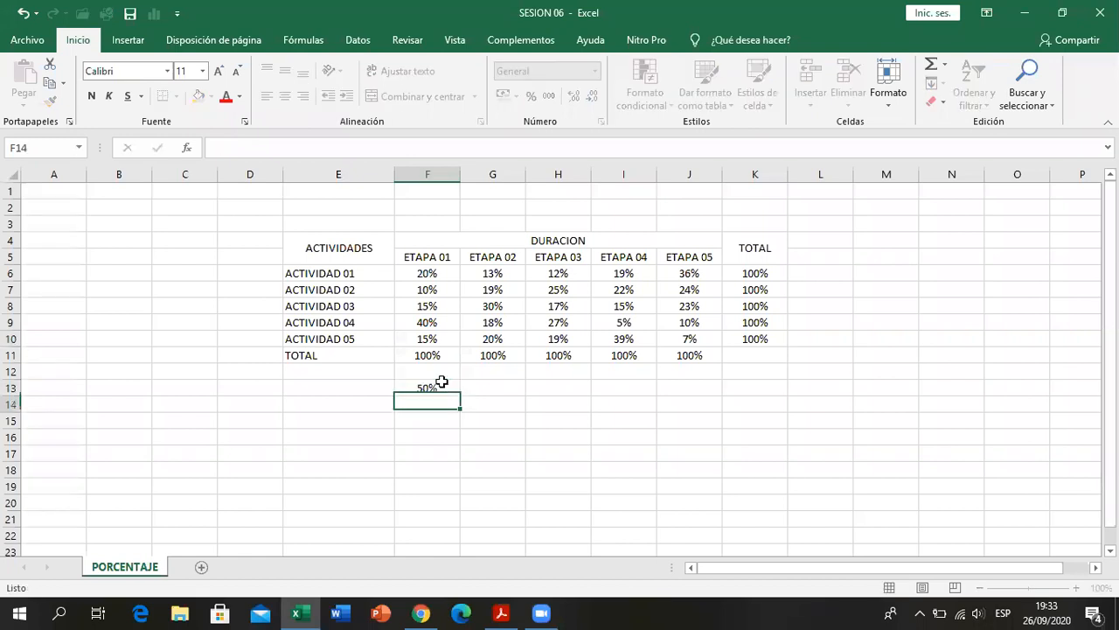
click(442, 382)
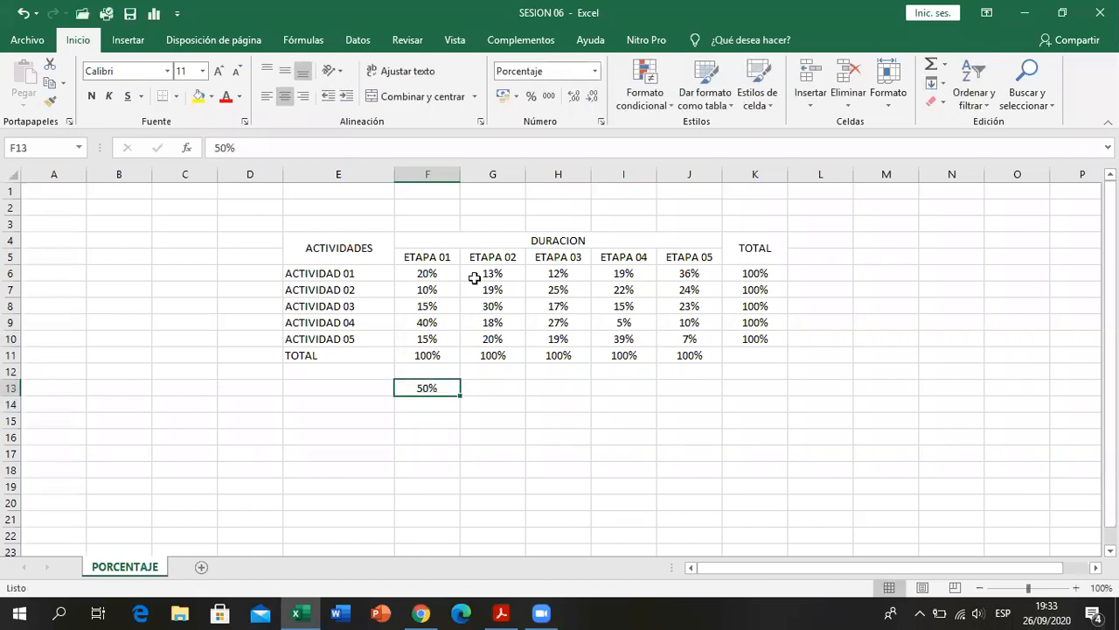
click(598, 73)
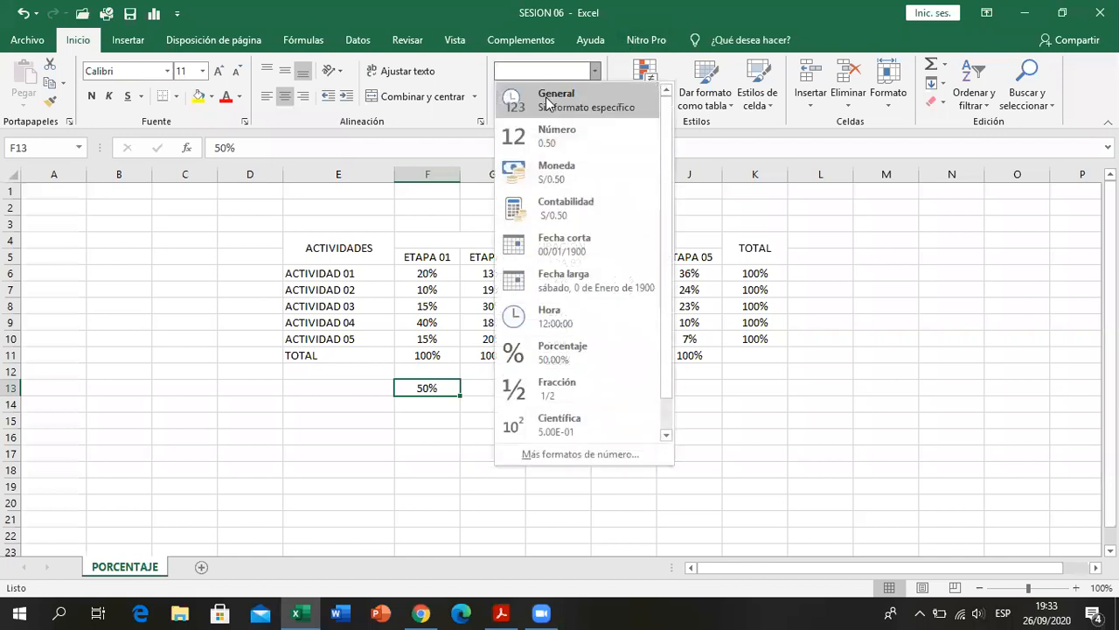
click(540, 96)
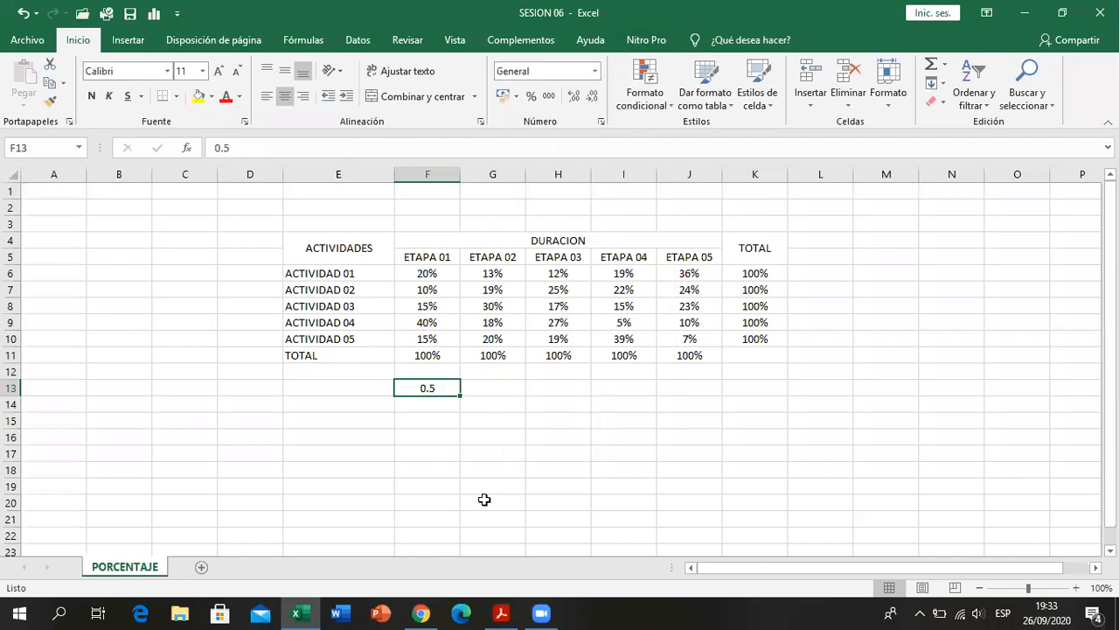
- Replace the content of F13 with 50 and apply the percent style to it
text(50)
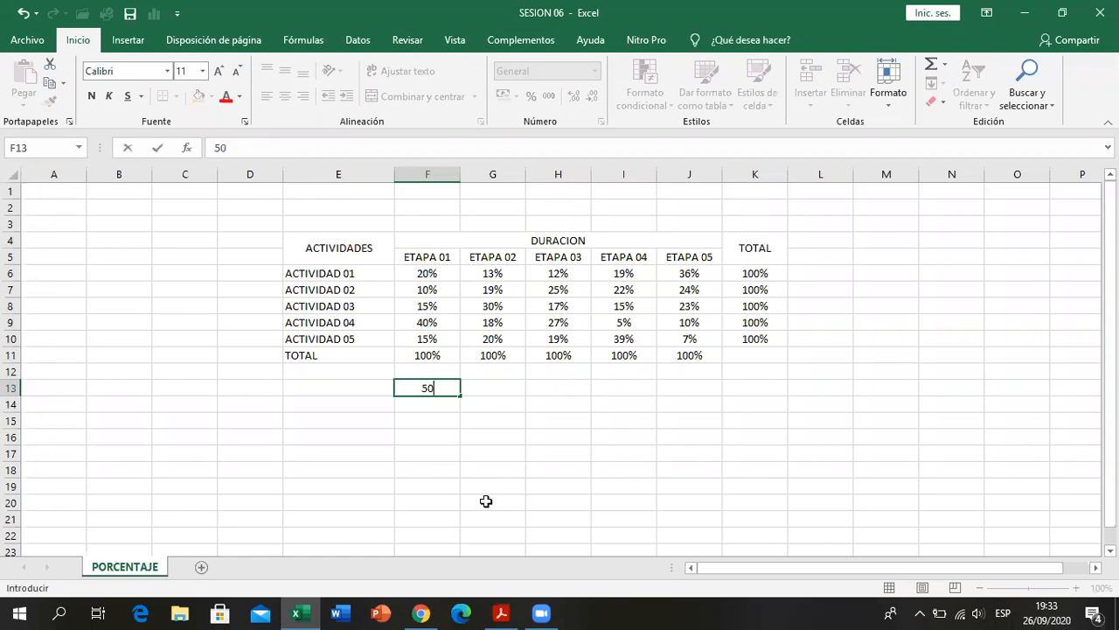
key(ctrl+Return)
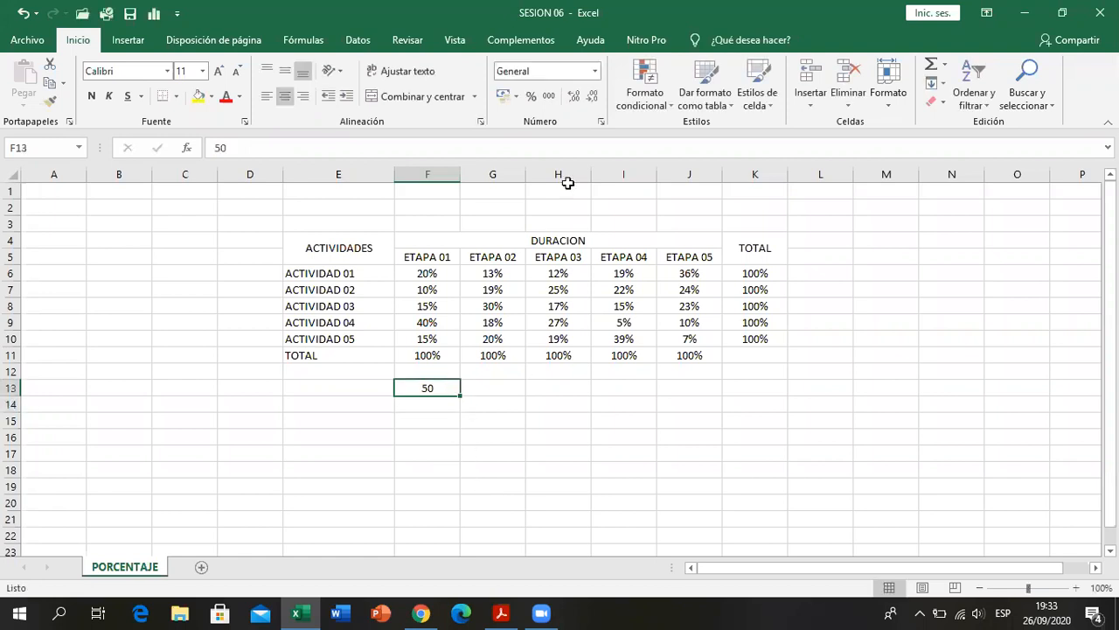
click(534, 94)
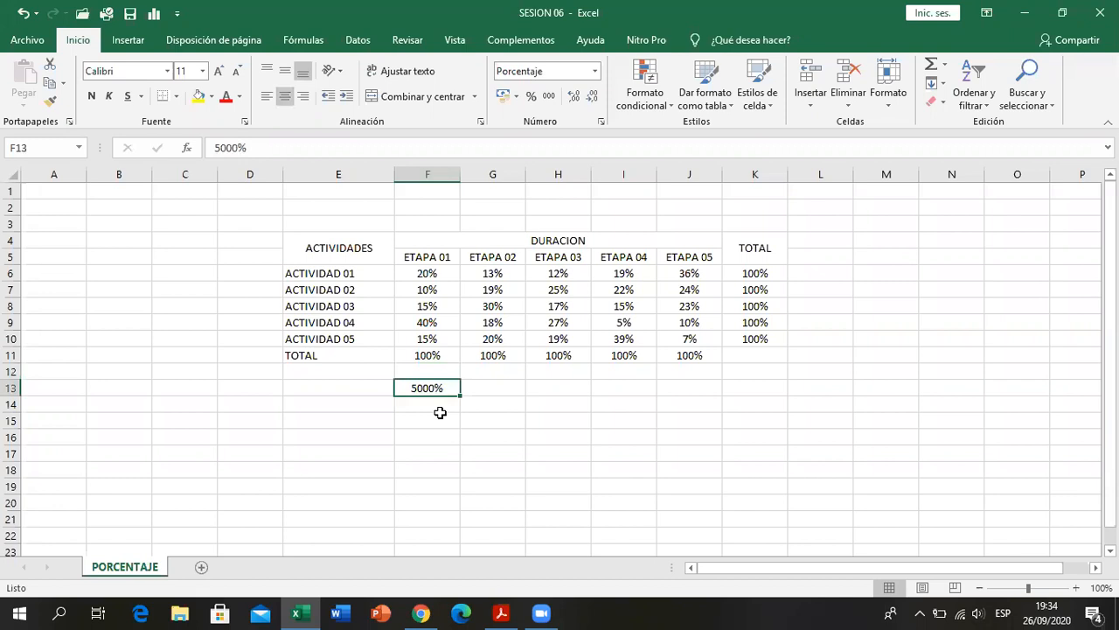
- Enter 50 in the percent-formatted cell F13, and clear the cell's content
text(50)
key(Return)
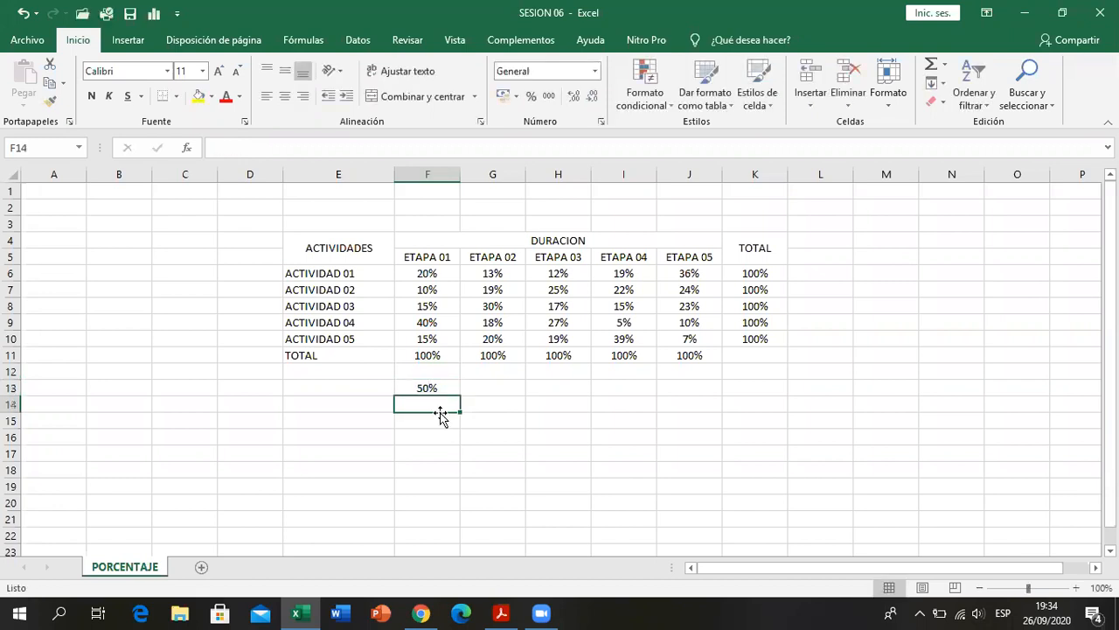
click(436, 386)
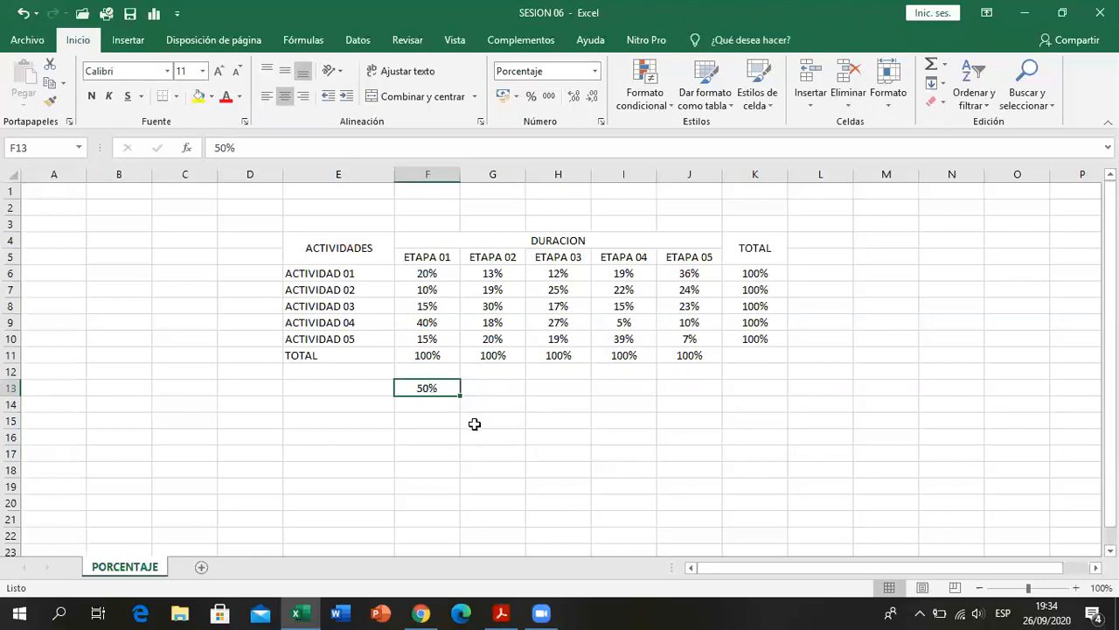
key(Delete)
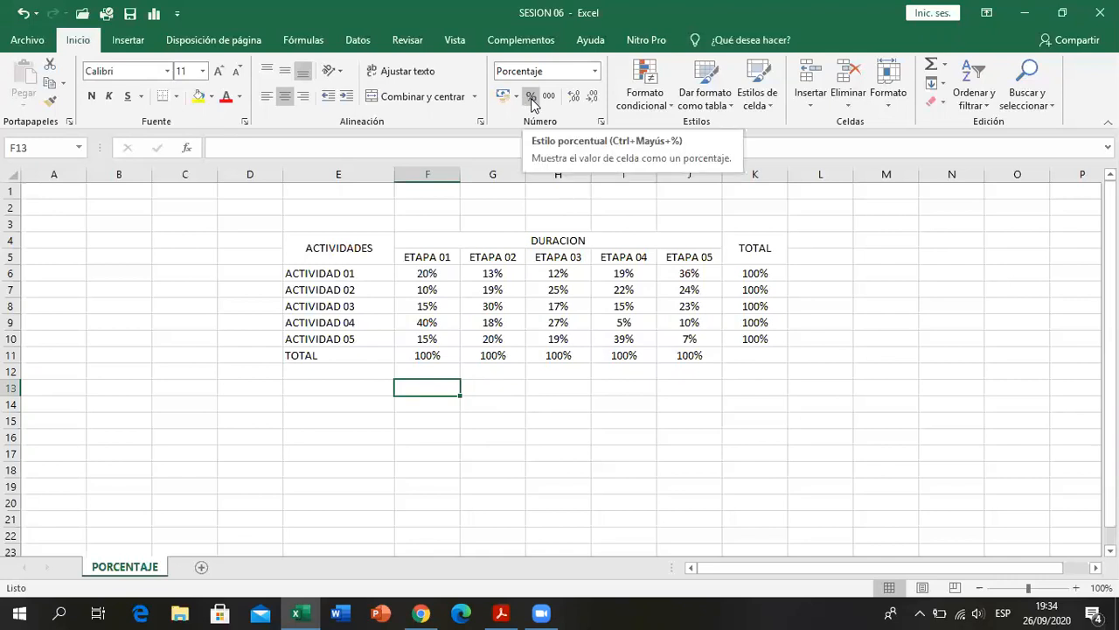
- Examine the available number formats and the percentage category's decimal setting for F13, closing the Format Cells dialog without changes
click(595, 72)
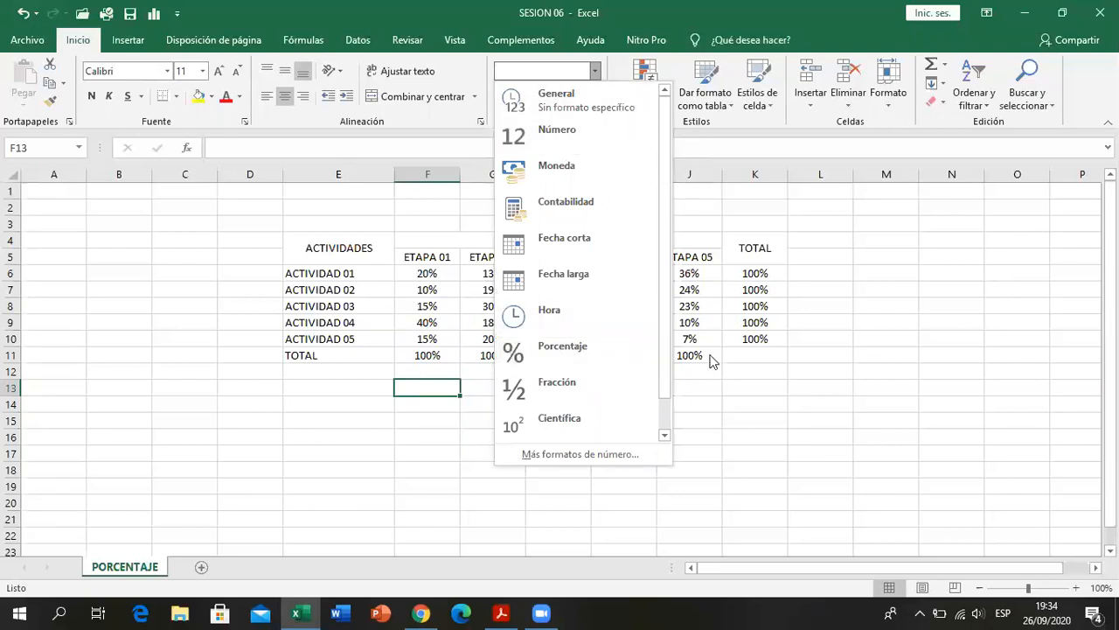
click(580, 454)
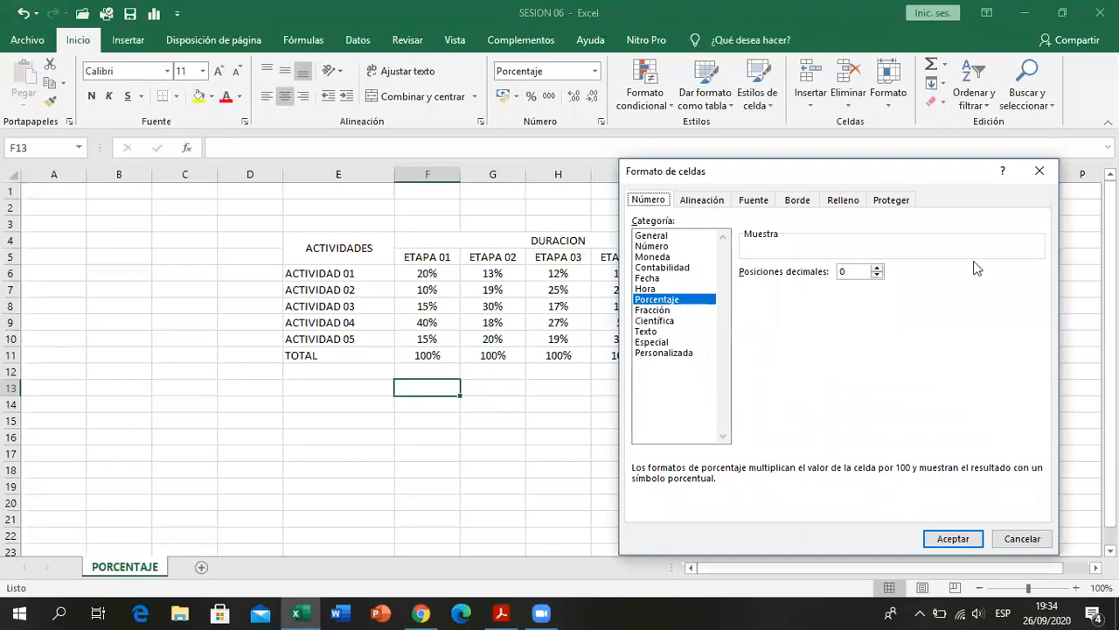
key(Escape)
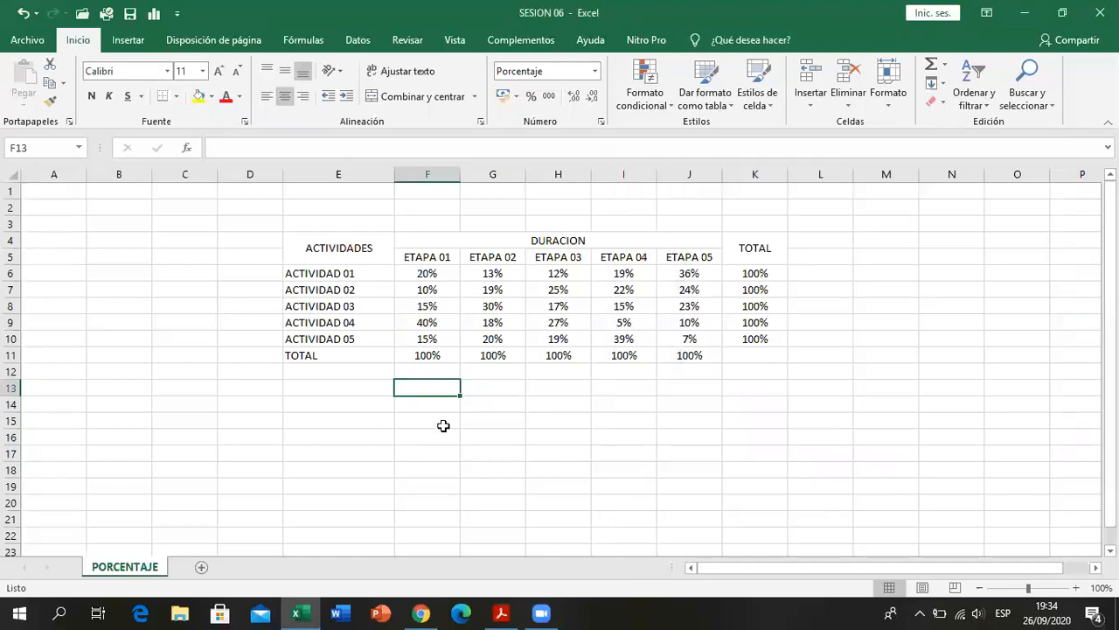
click(442, 425)
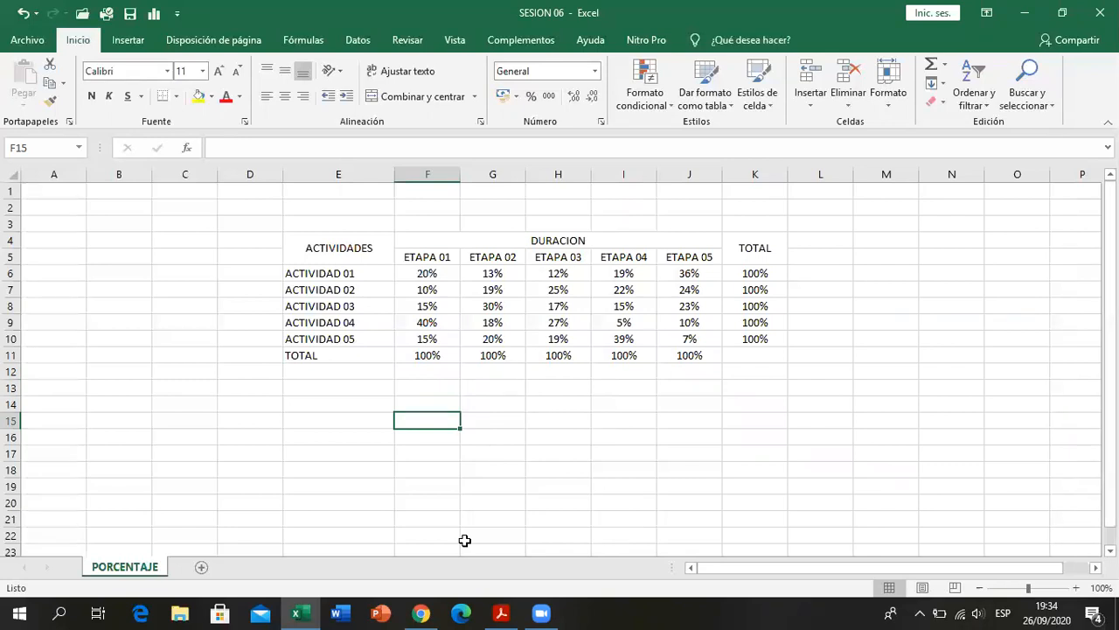
- Consult the PDF in Acrobat Reader and make the ACTIVIDADES, DURACION and TOTAL headings and the whole TOTAL row E11:J11 bold
click(500, 612)
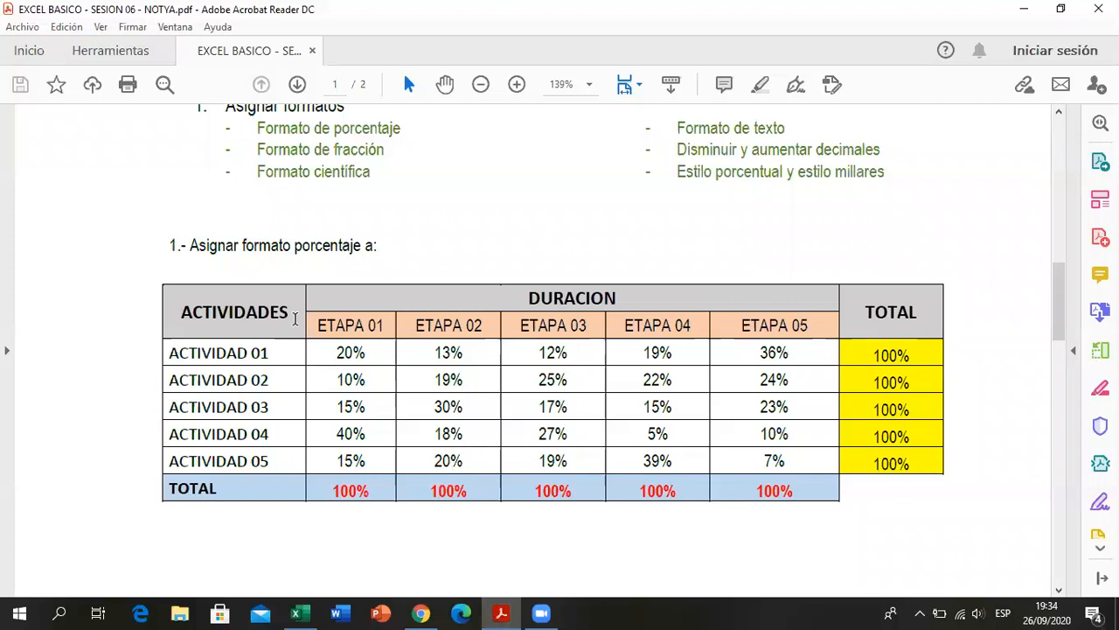
click(501, 612)
drag(338, 247, 750, 244)
click(376, 247)
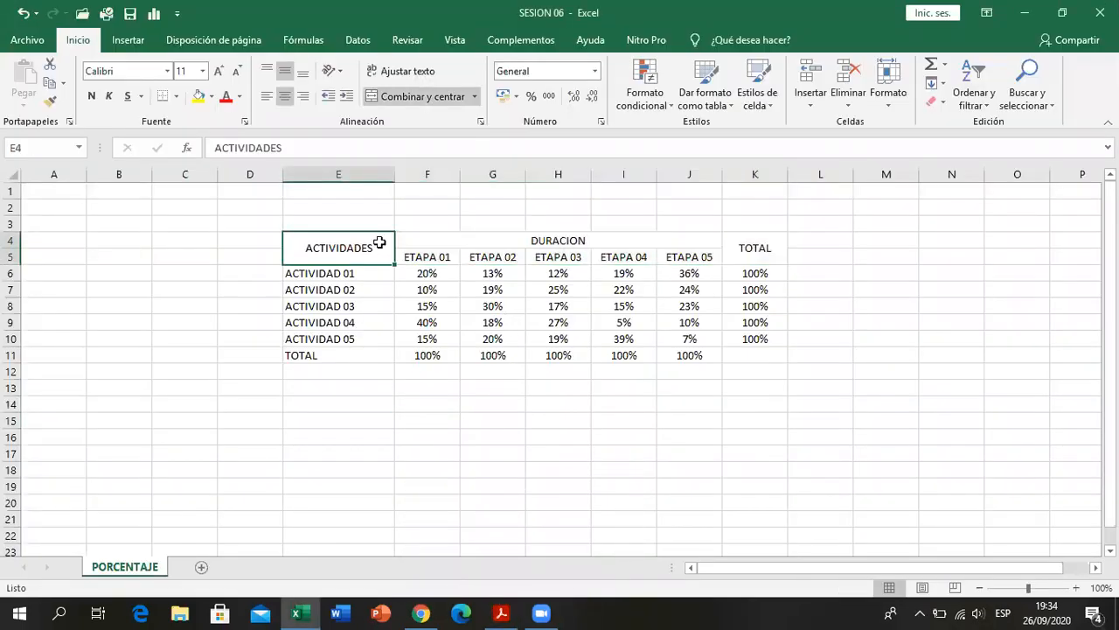
ctrl+click(427, 242)
ctrl+click(753, 258)
ctrl+click(301, 354)
drag(423, 353, 679, 361)
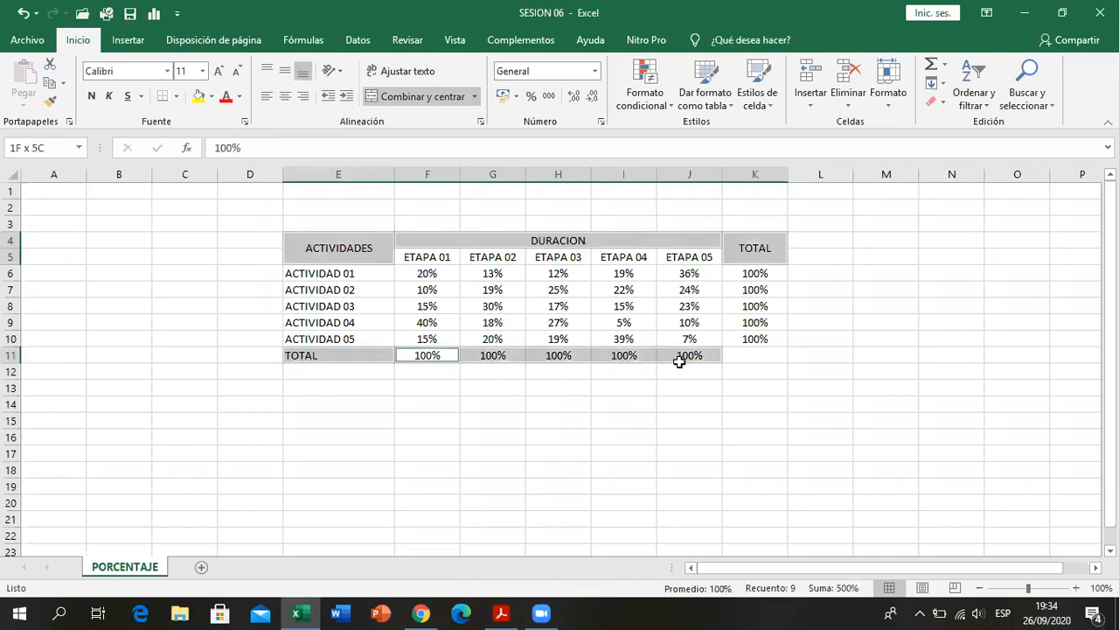
click(91, 96)
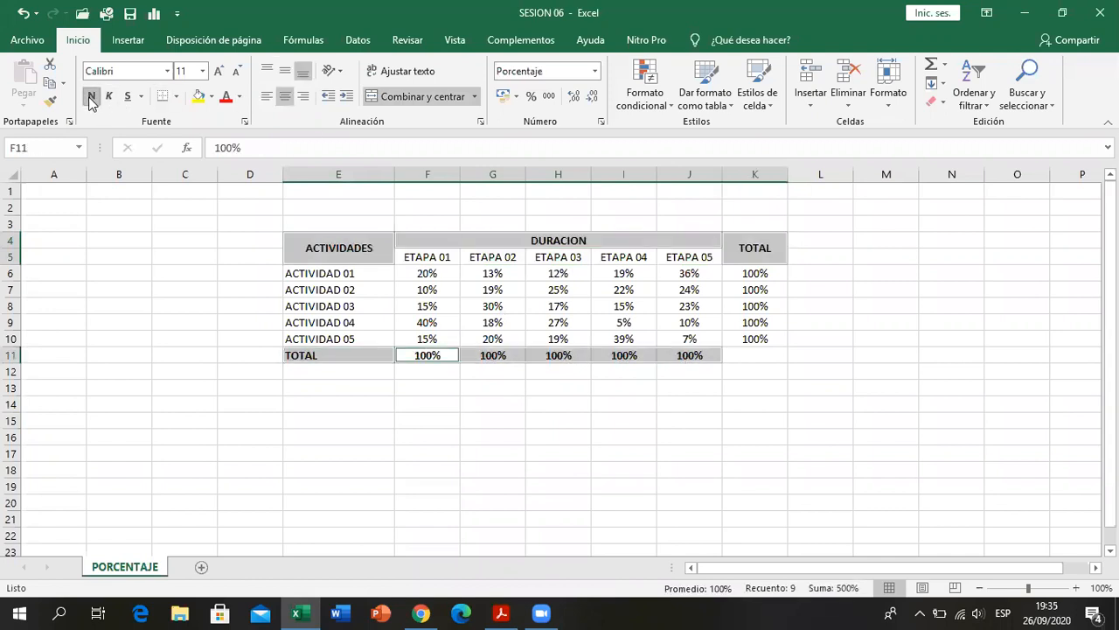
click(573, 482)
- Color the stage totals in F11:J11 with red text
drag(654, 354, 691, 355)
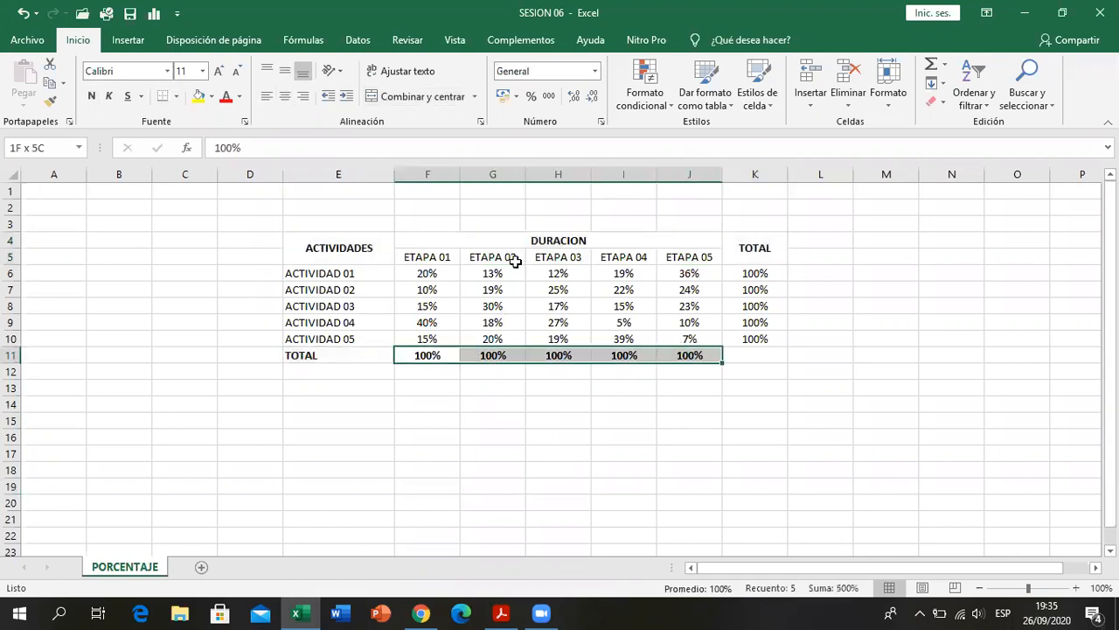
click(226, 95)
click(624, 486)
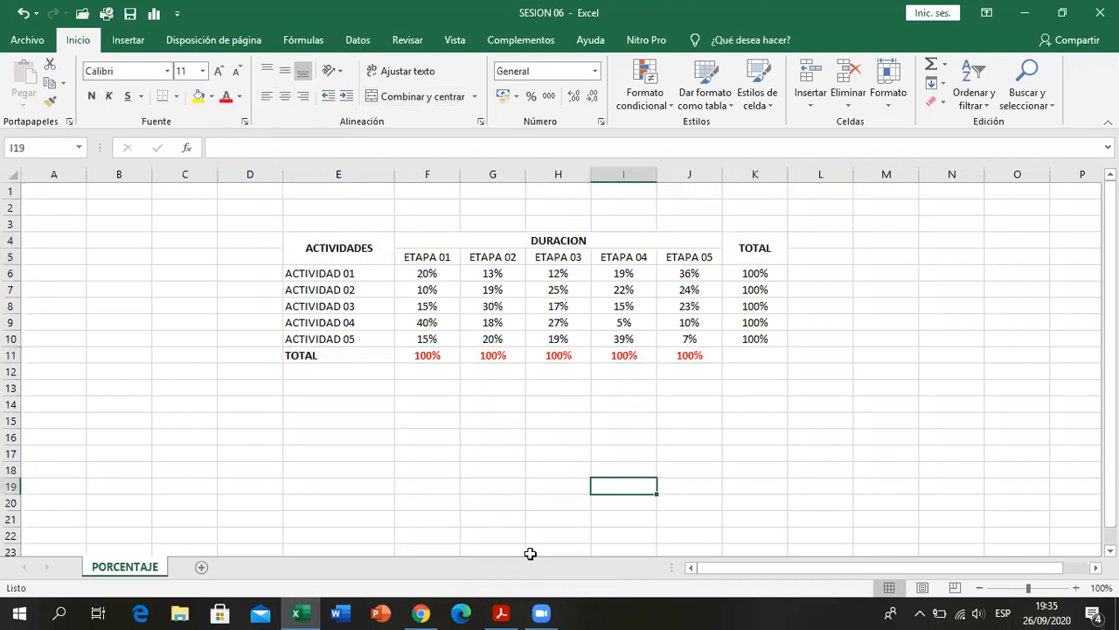
- Check the heading colors in the PDF in Acrobat Reader, and fill the ETAPA 01 to ETAPA 05 headings with light orange
click(501, 612)
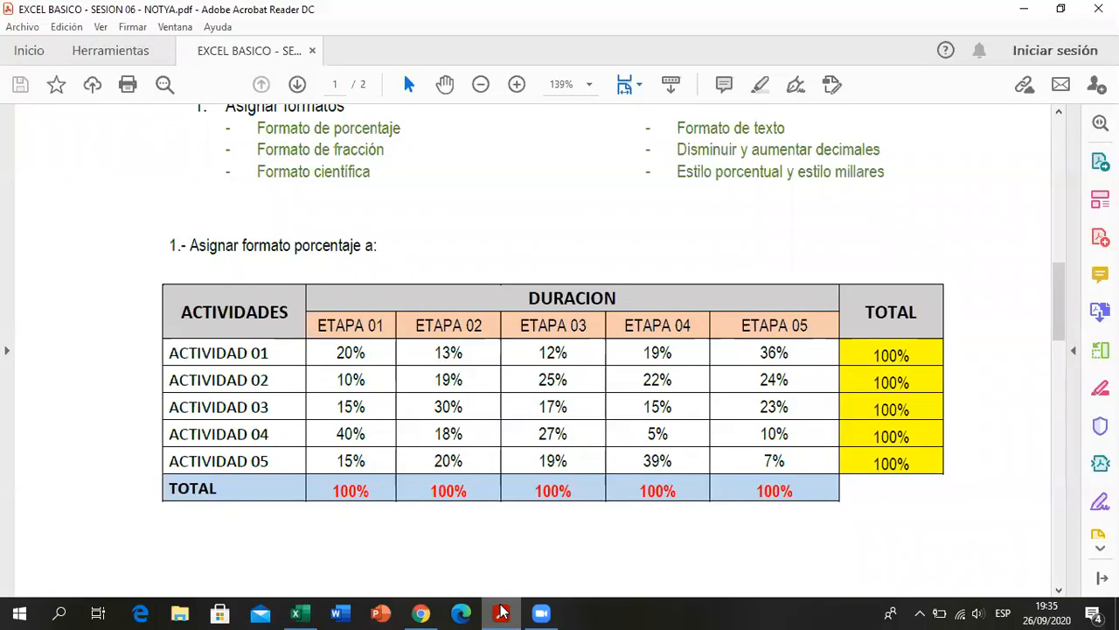
click(501, 613)
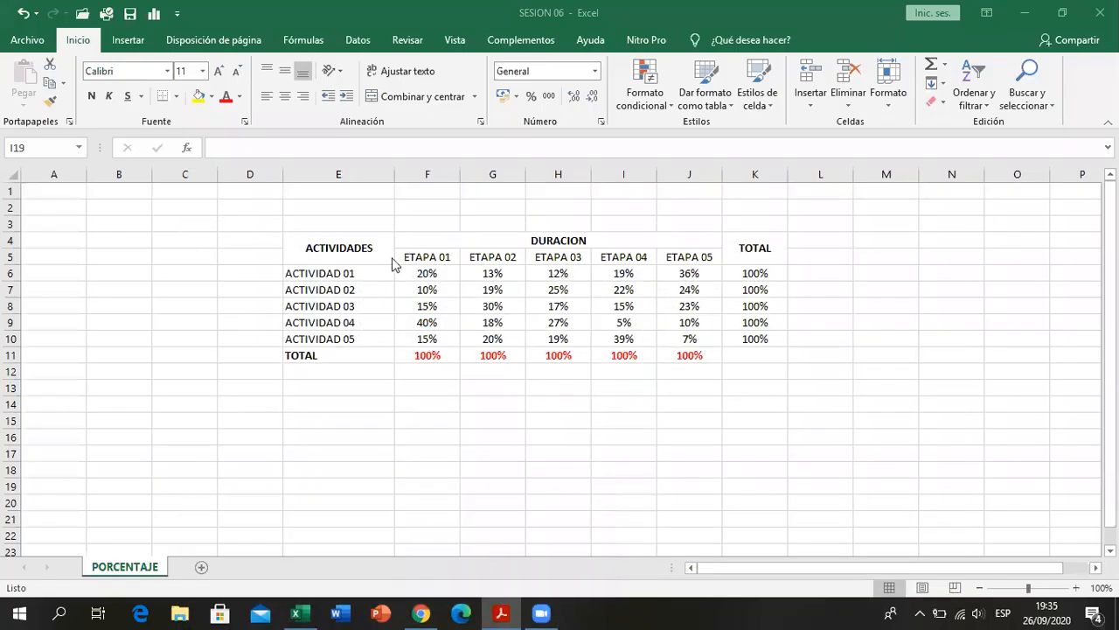
drag(398, 259, 691, 257)
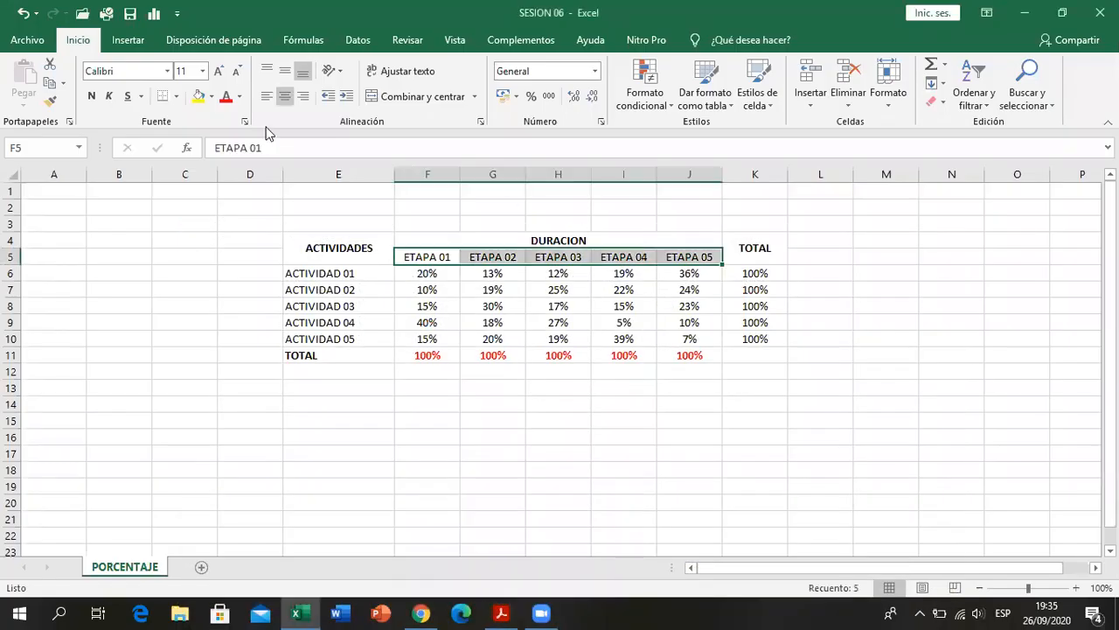
click(212, 96)
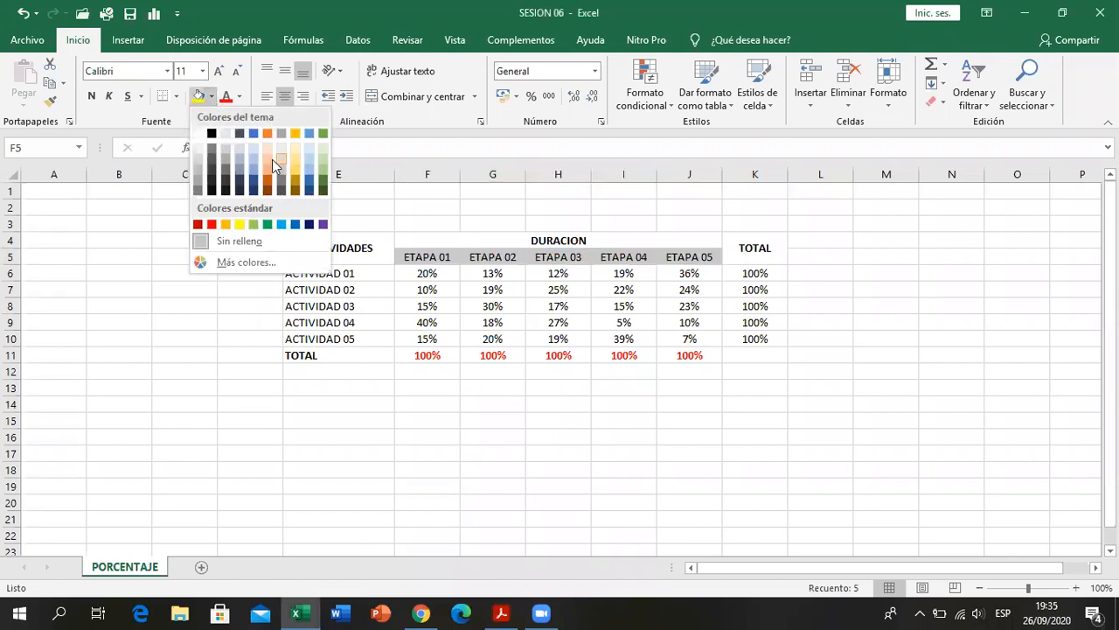
click(269, 164)
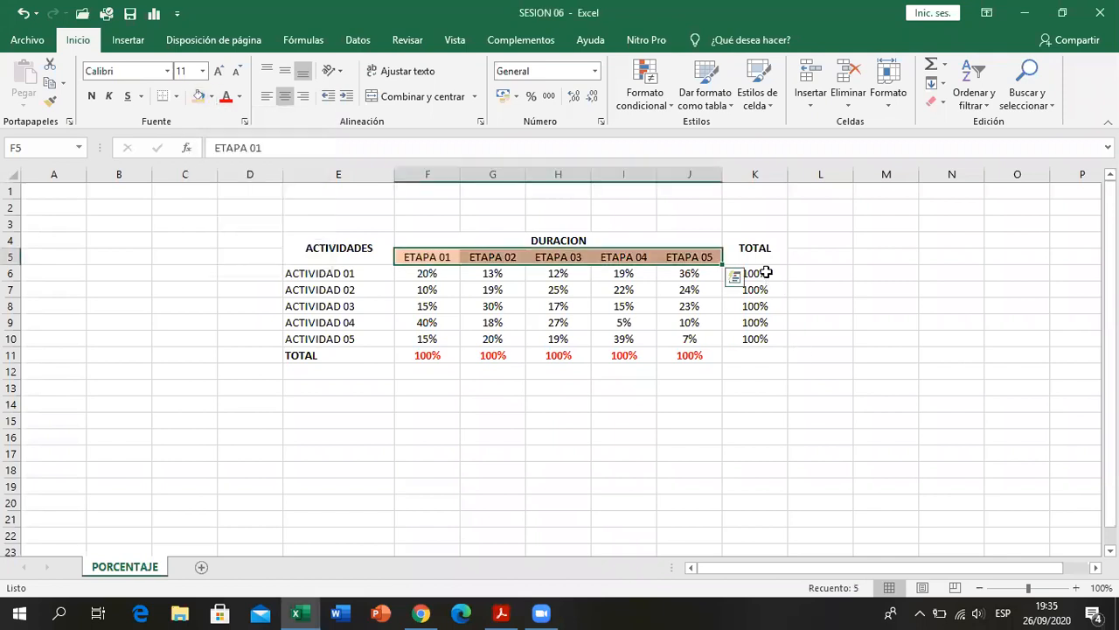
- Fill the activity totals in K6:K10 with yellow
drag(757, 273, 761, 339)
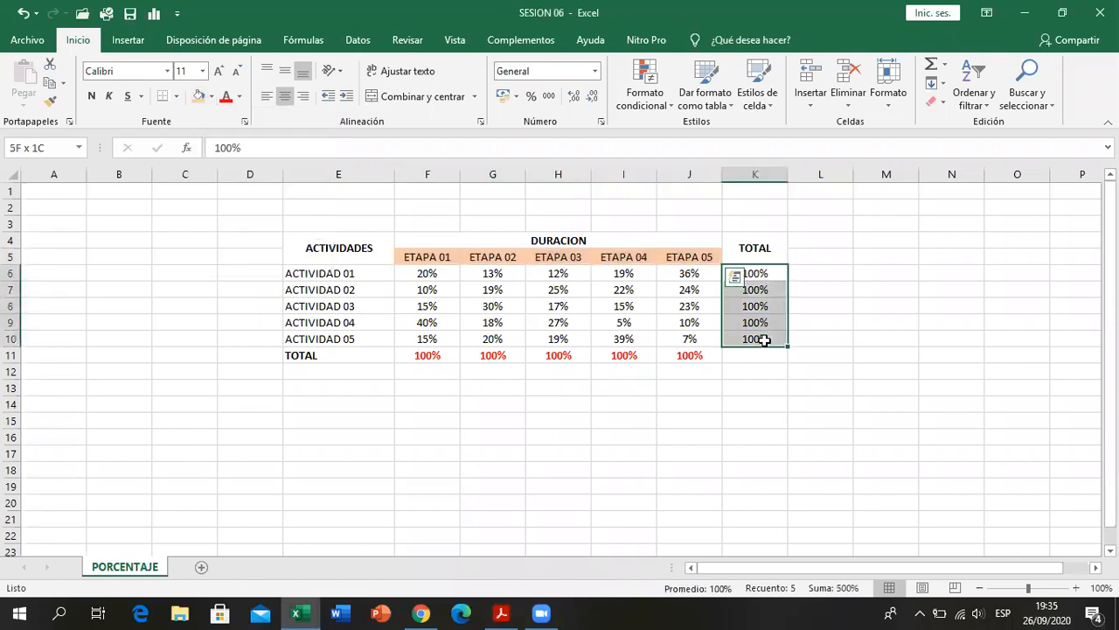
click(211, 97)
click(239, 226)
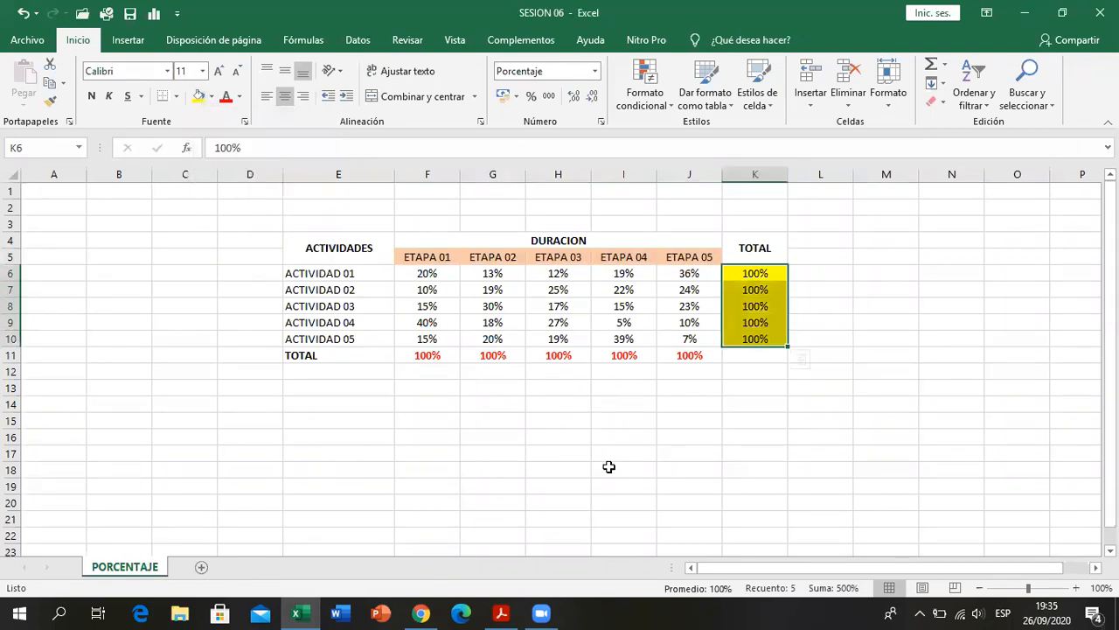
click(612, 470)
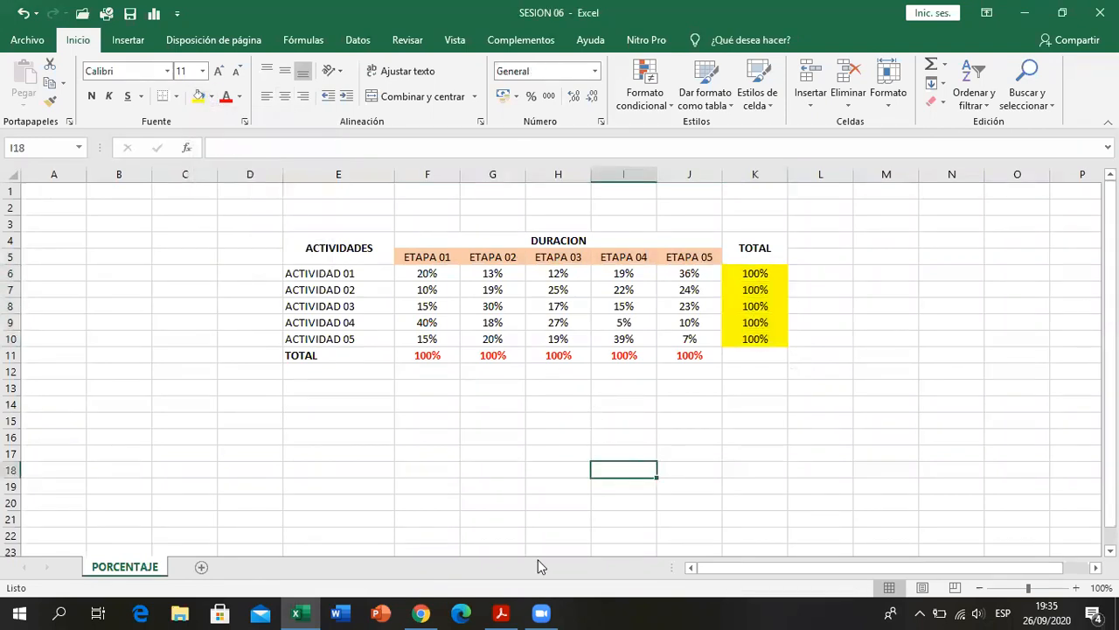
- Check the heading colors in the PDF in Acrobat Reader, and fill the ACTIVIDADES, DURACION and TOTAL headings with light gray
click(501, 613)
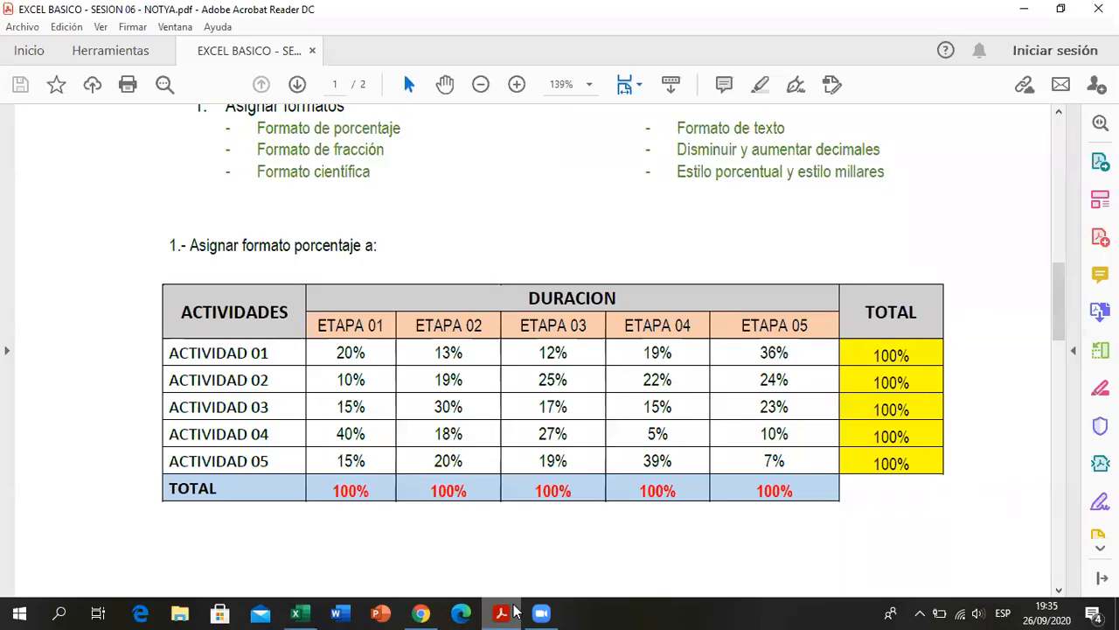
click(515, 611)
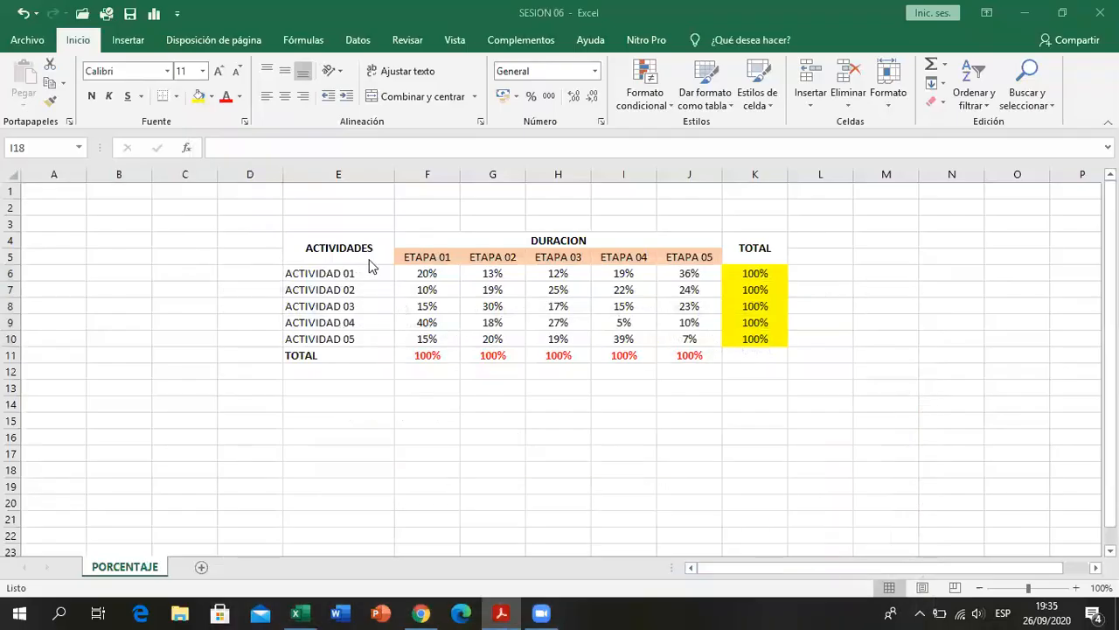
drag(730, 254, 341, 248)
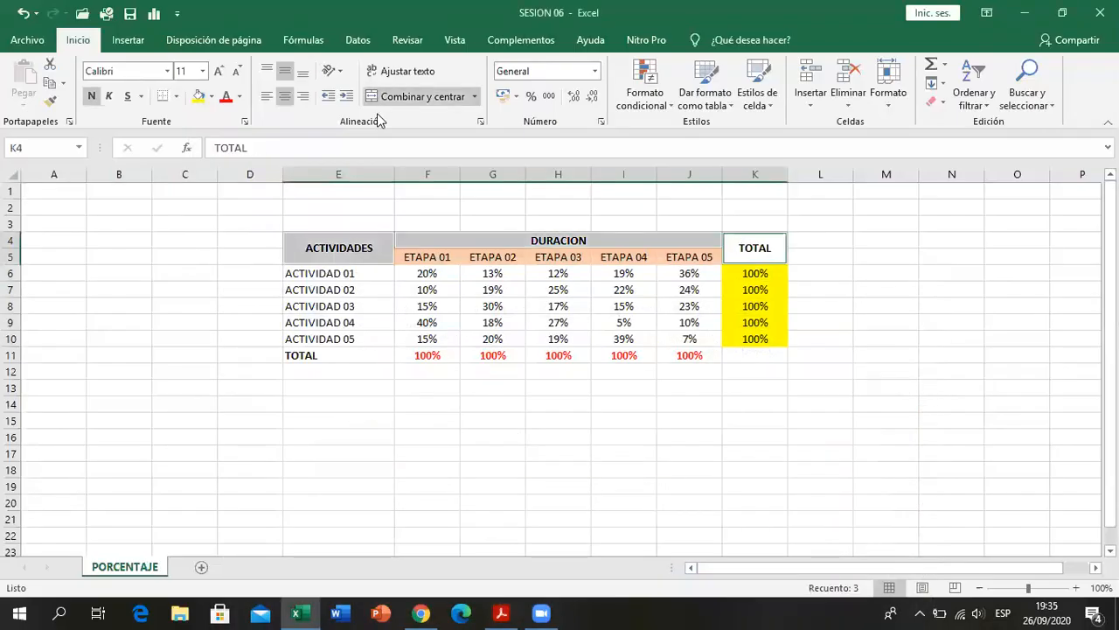
click(211, 96)
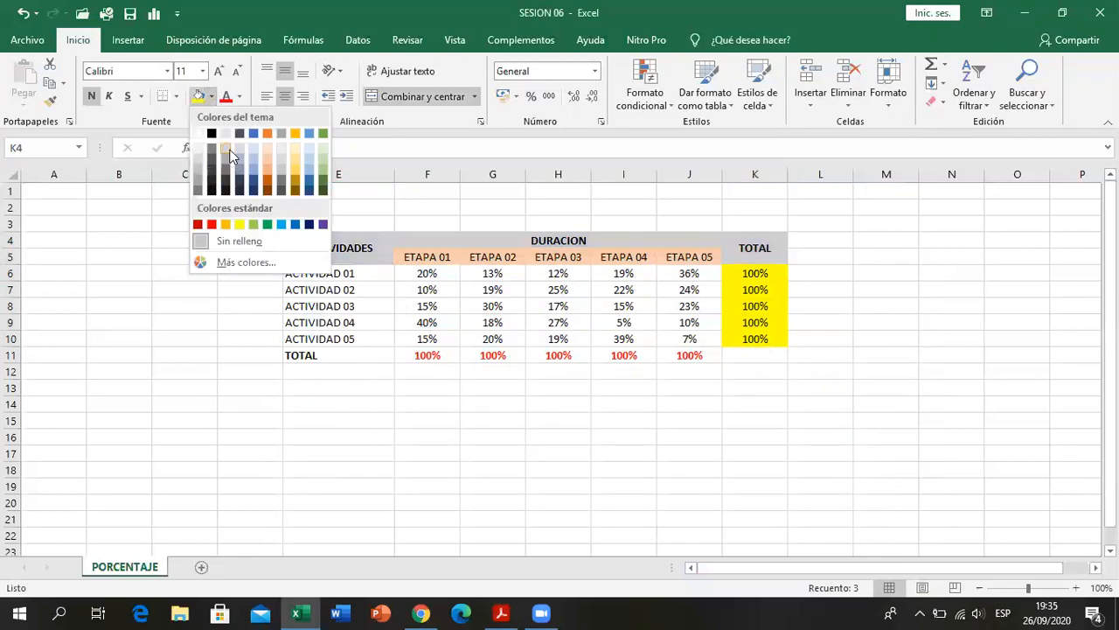
click(230, 154)
click(492, 420)
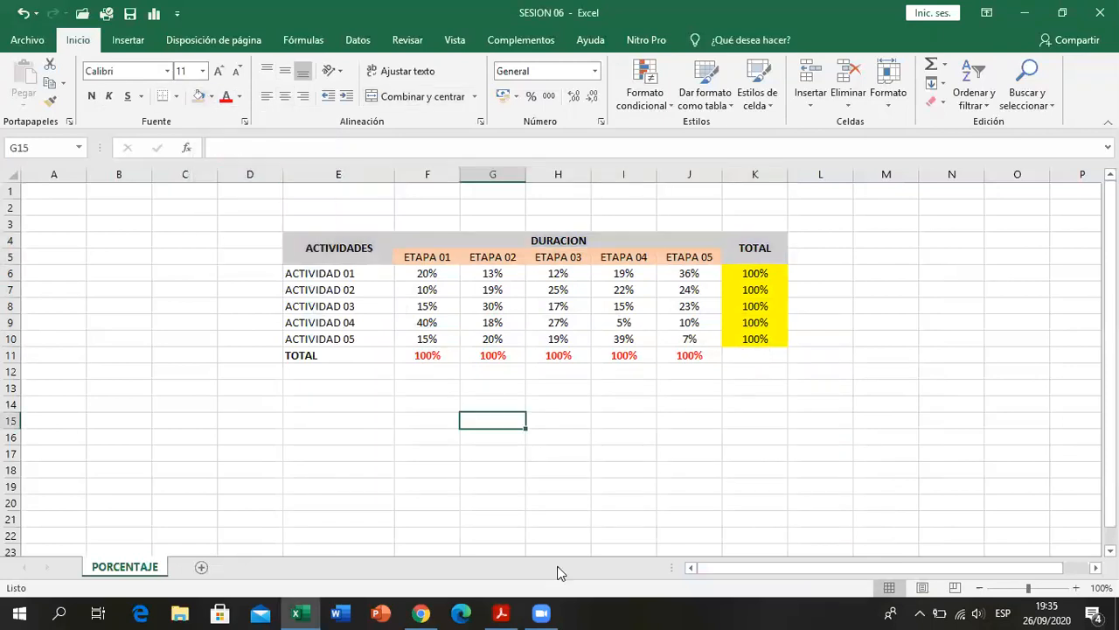
- Check the PDF in Acrobat Reader again and fill the TOTAL row E11:J11 with light blue
click(501, 611)
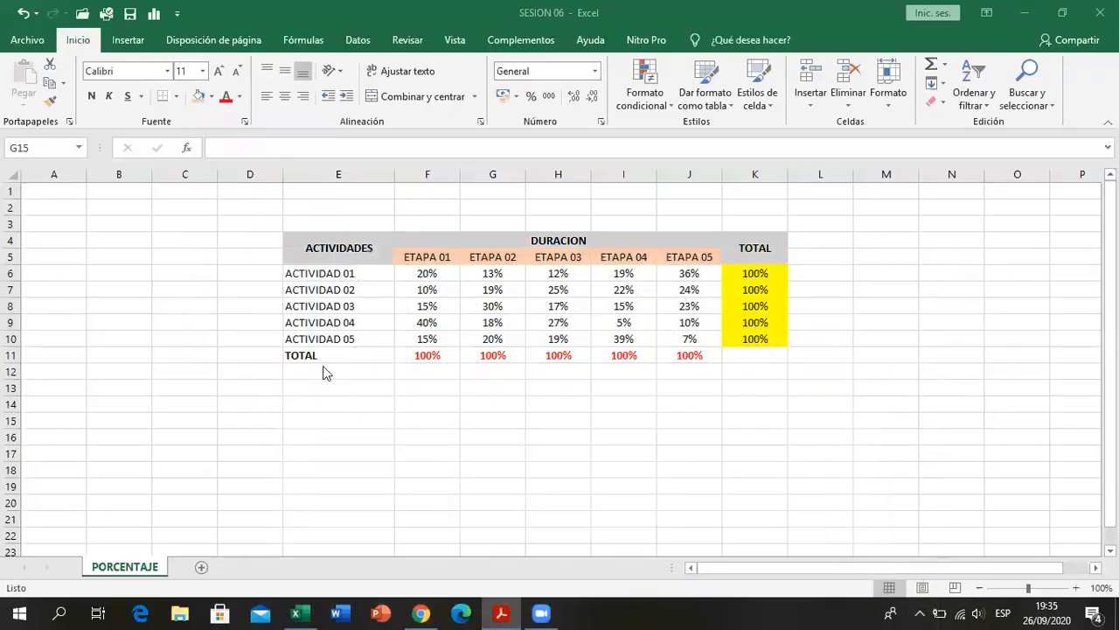
drag(323, 355, 689, 355)
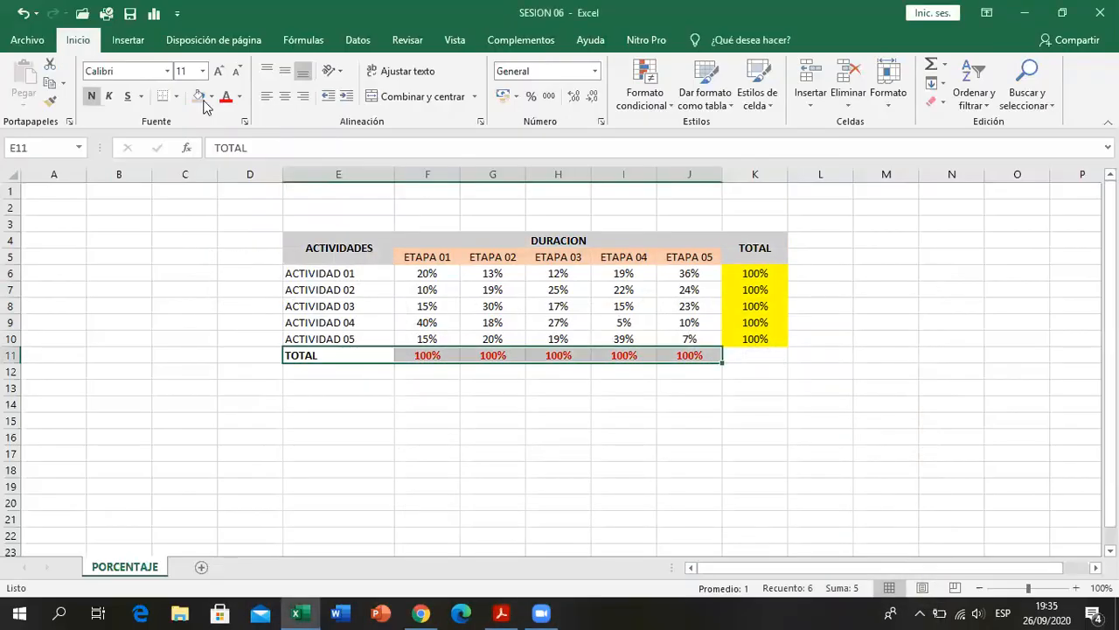
click(211, 96)
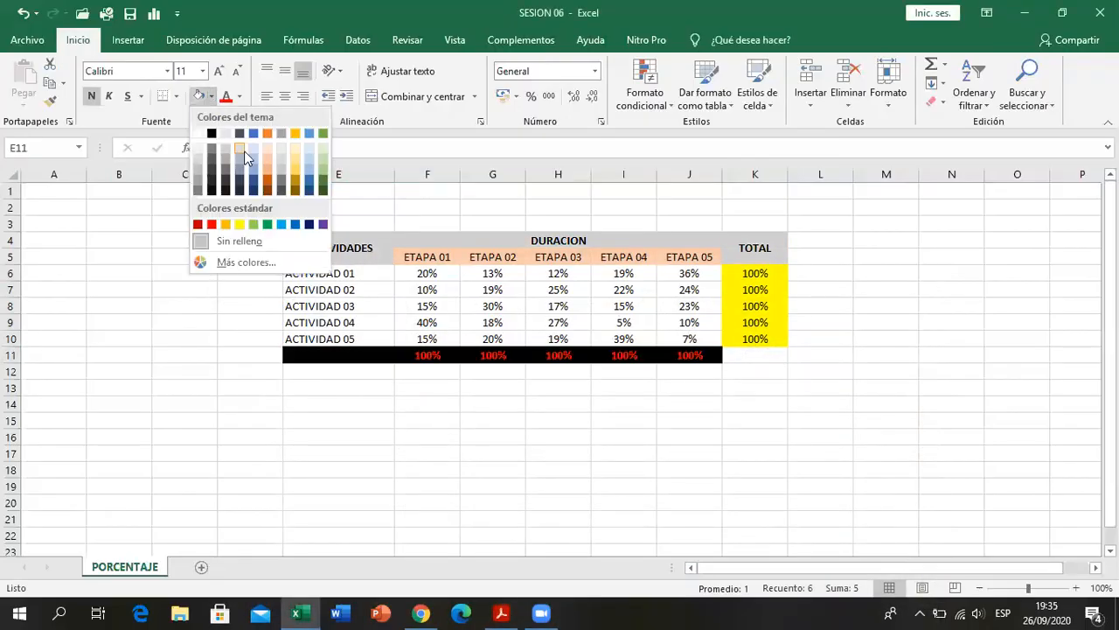
click(306, 150)
click(492, 453)
- Apply all borders to the table range E4:J11 and to the TOTAL column K4:K10, leaving K11 without borders
drag(337, 248, 648, 341)
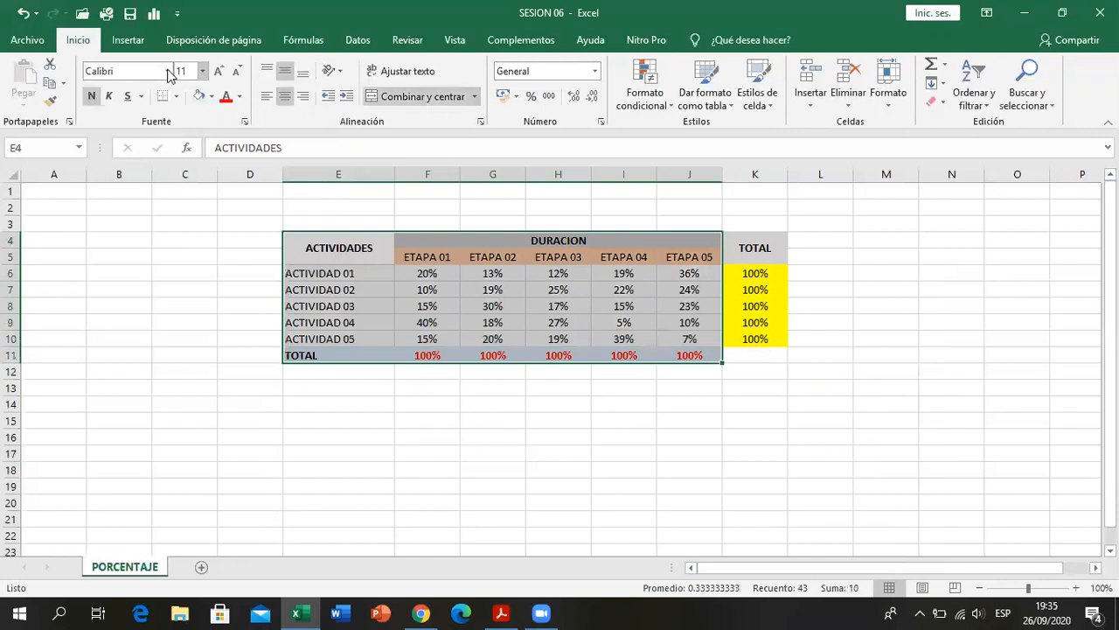
click(175, 96)
click(184, 243)
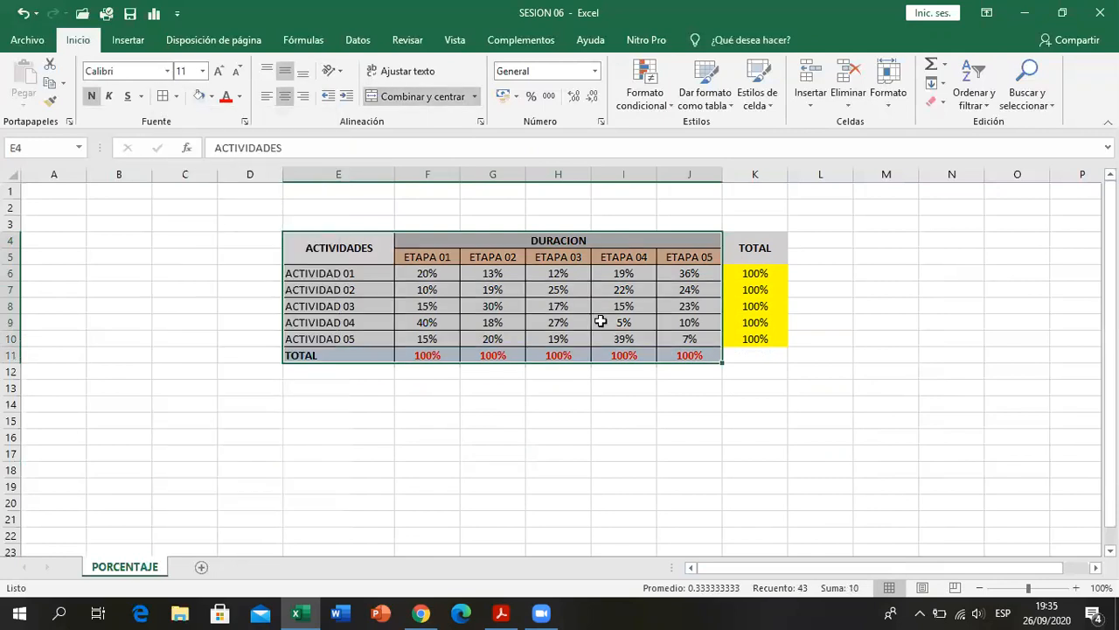
drag(743, 247, 751, 337)
click(163, 96)
click(791, 392)
click(753, 355)
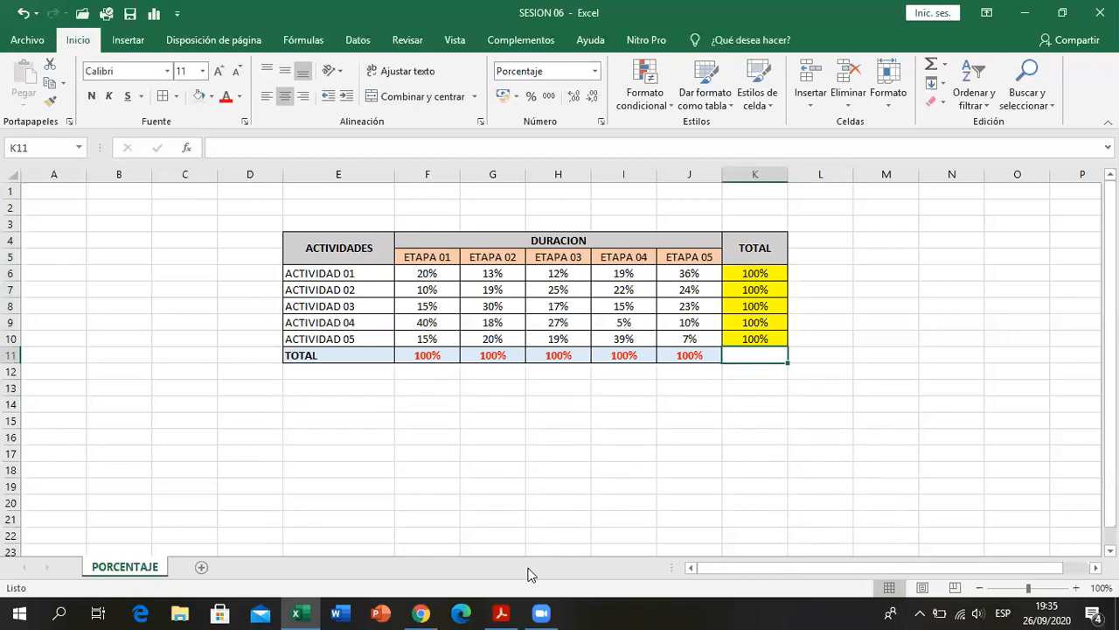
- Compare with the PDF in Acrobat Reader, set the percentages in F6:J11 and K6:K10 to Arial Narrow size 10, and save the workbook
key(alt+Tab)
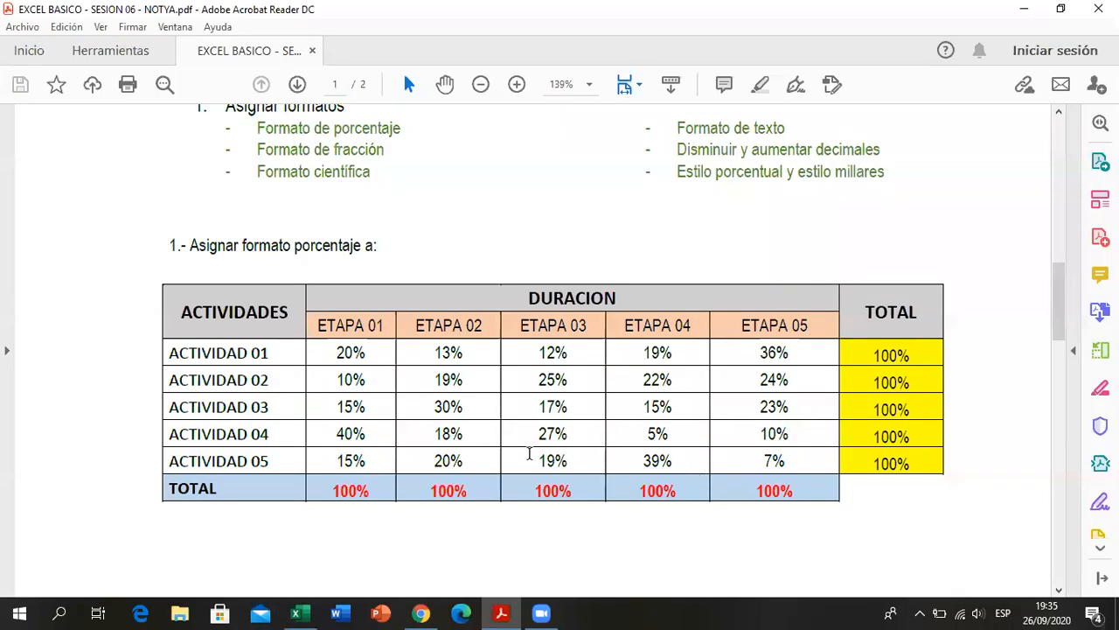
click(503, 612)
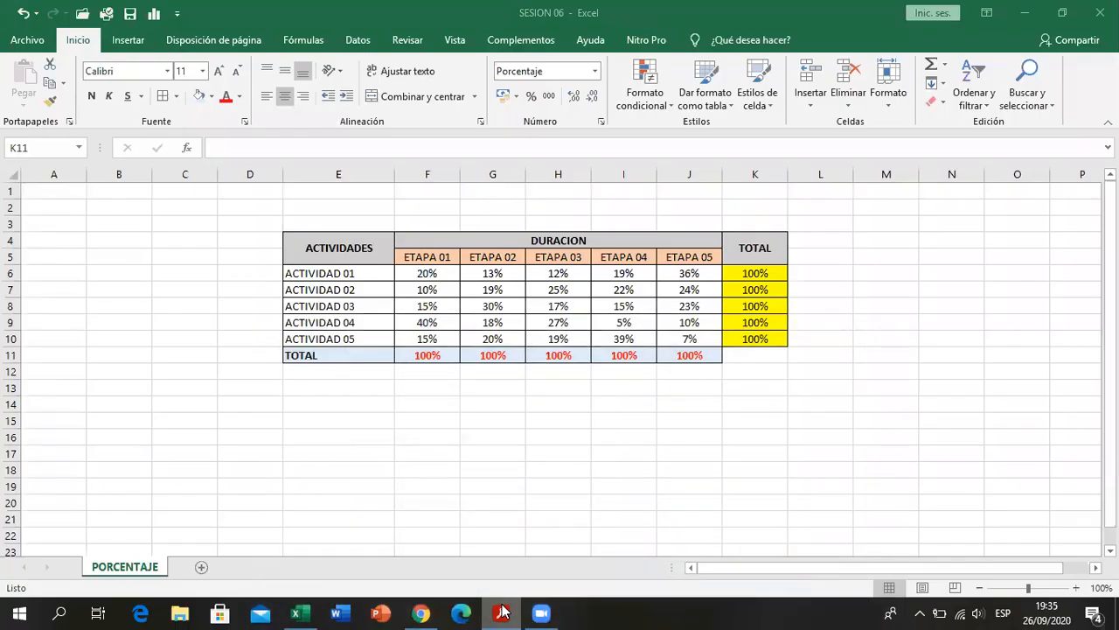
click(503, 611)
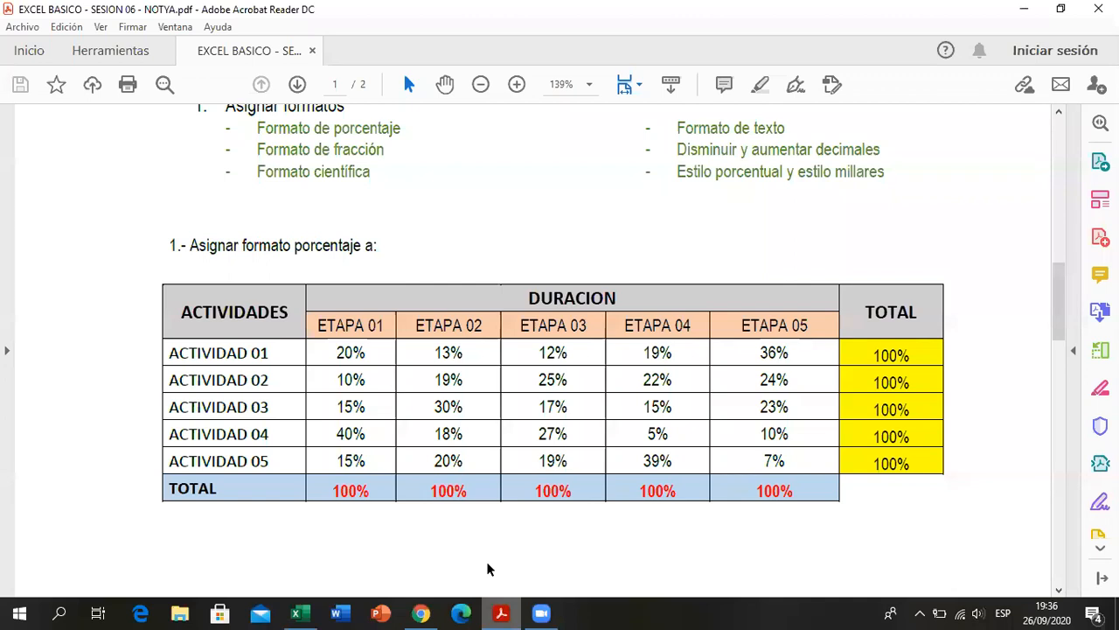
click(521, 611)
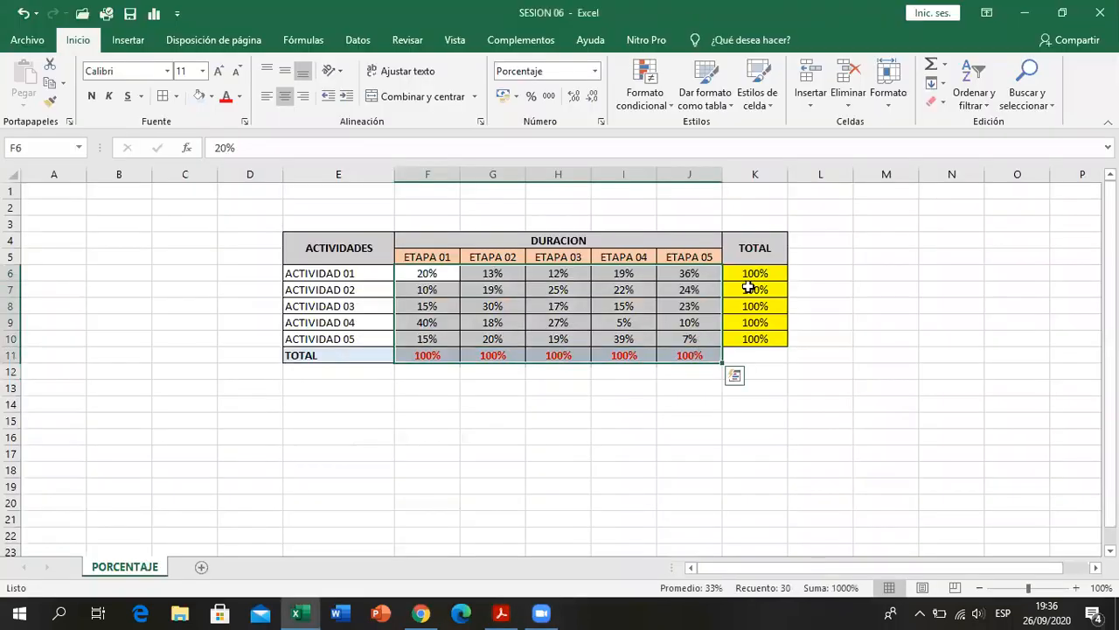
drag(749, 274, 752, 340)
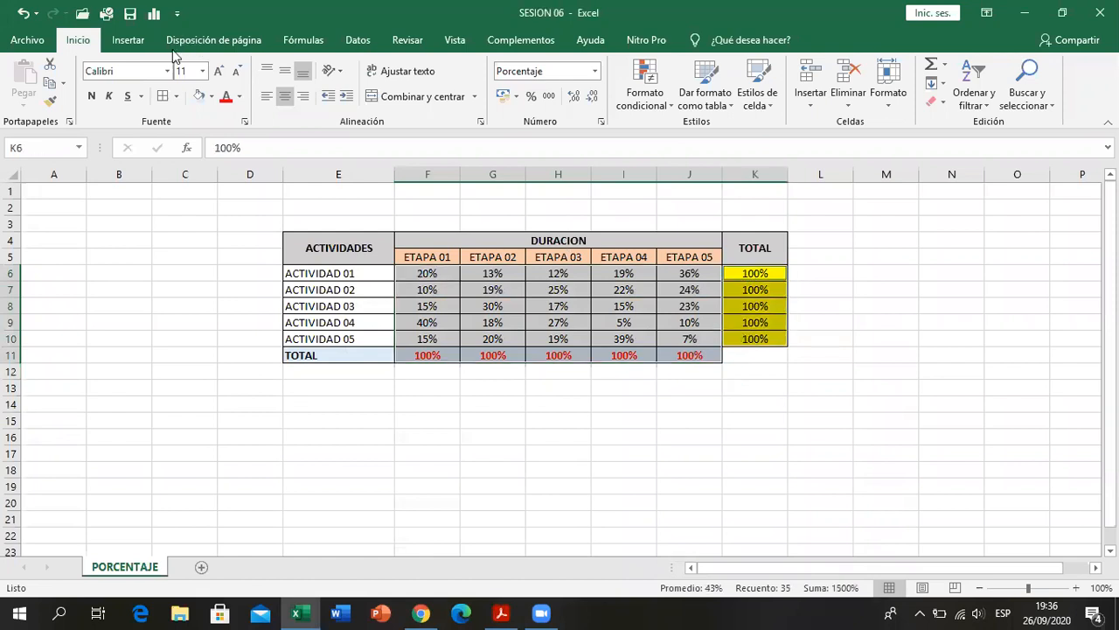
click(167, 70)
click(149, 348)
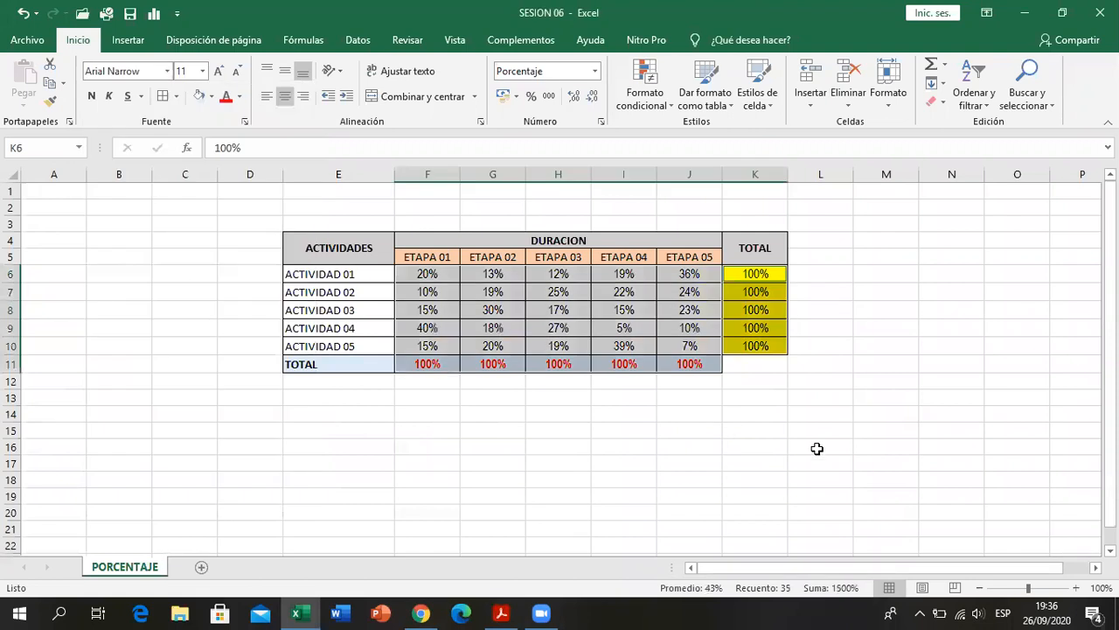
click(202, 71)
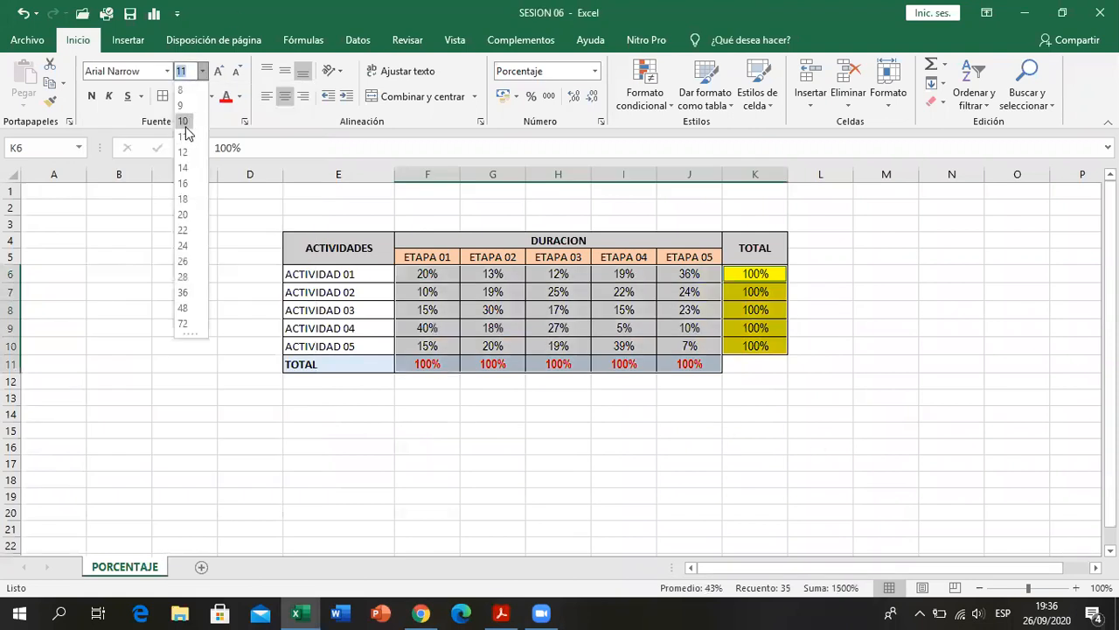
click(186, 124)
click(570, 419)
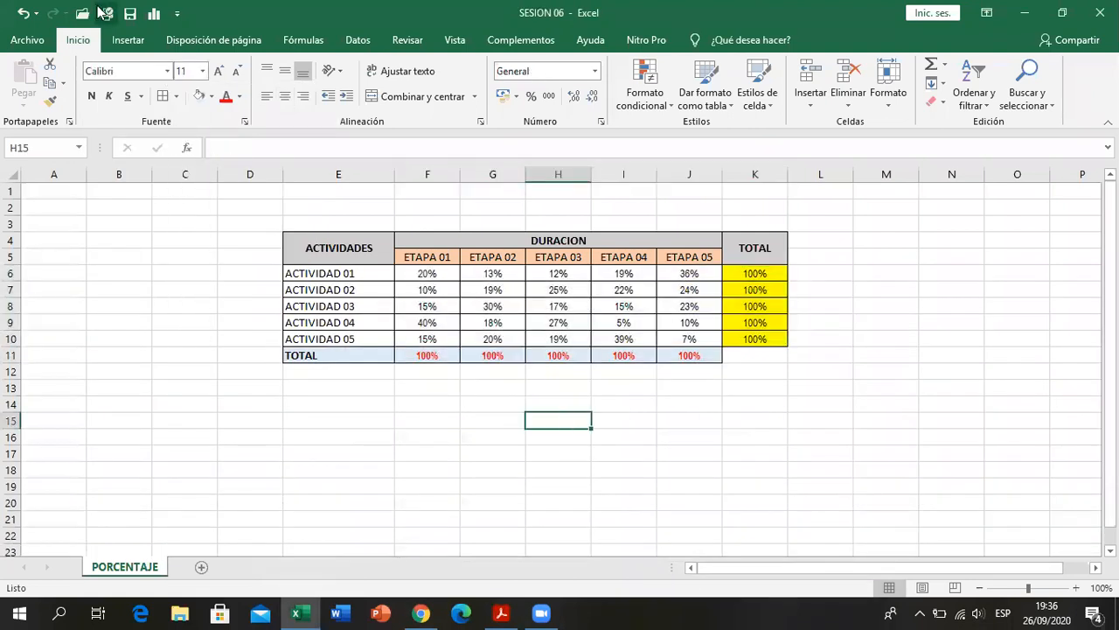
click(130, 13)
click(533, 451)
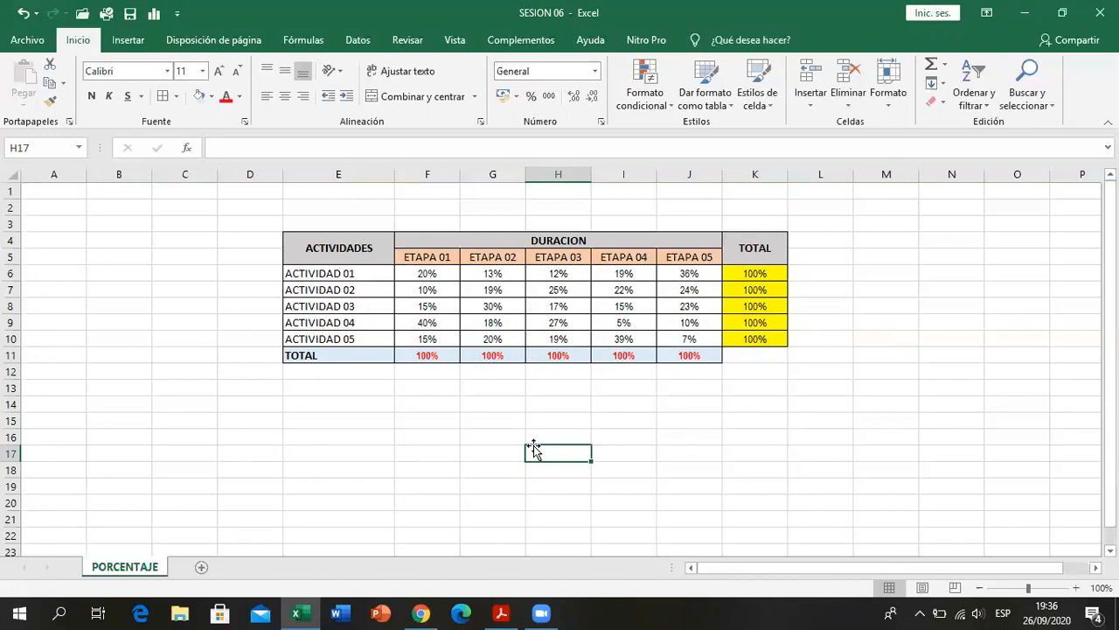
click(502, 564)
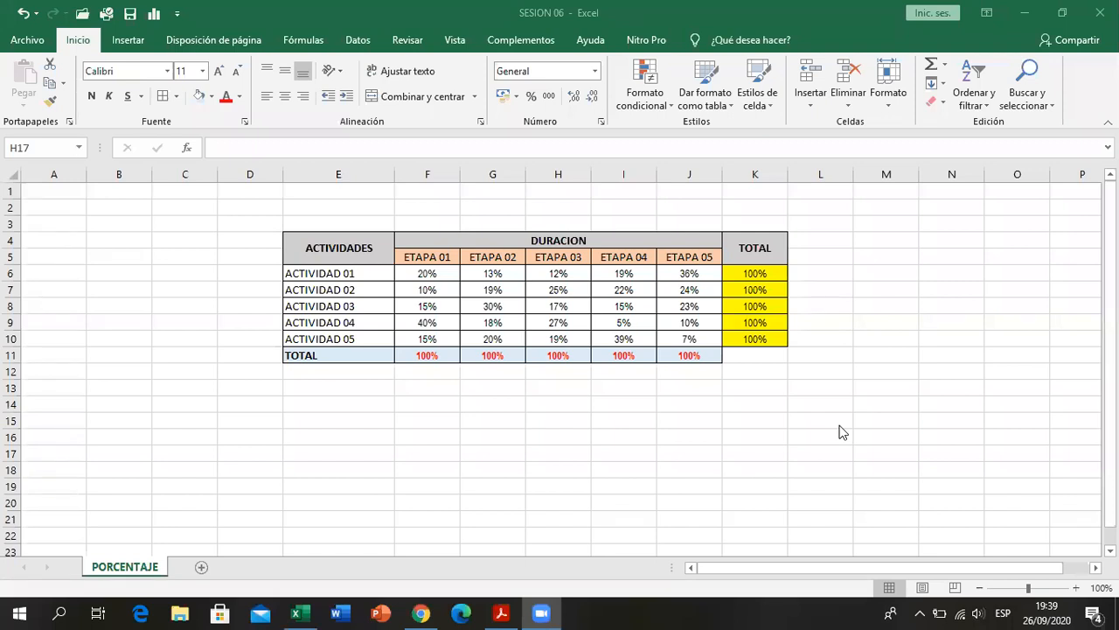
click(729, 387)
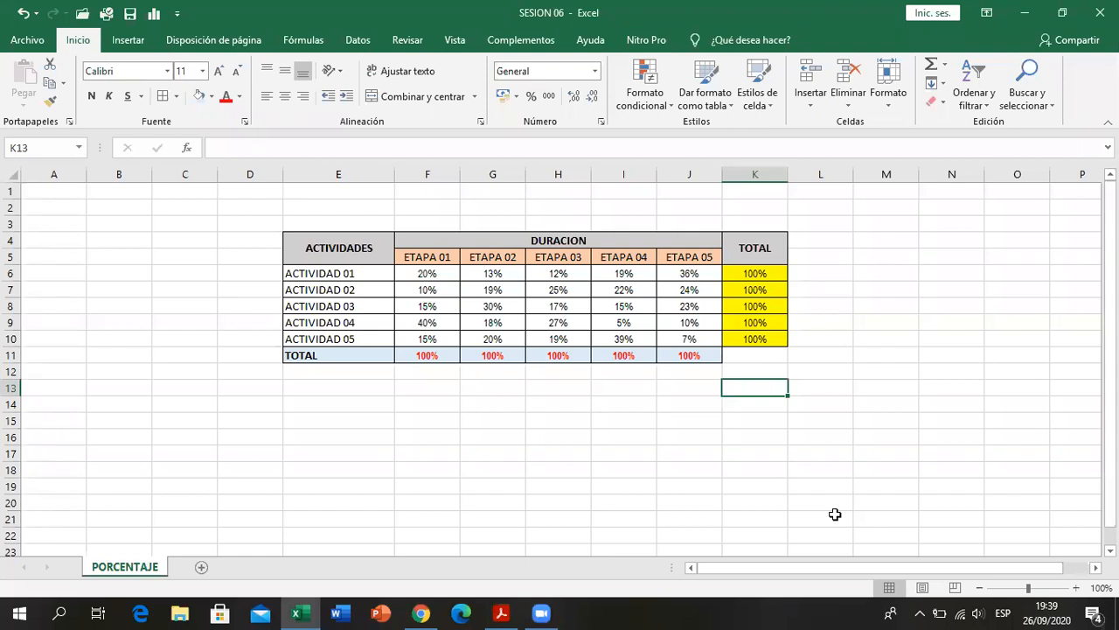
click(493, 467)
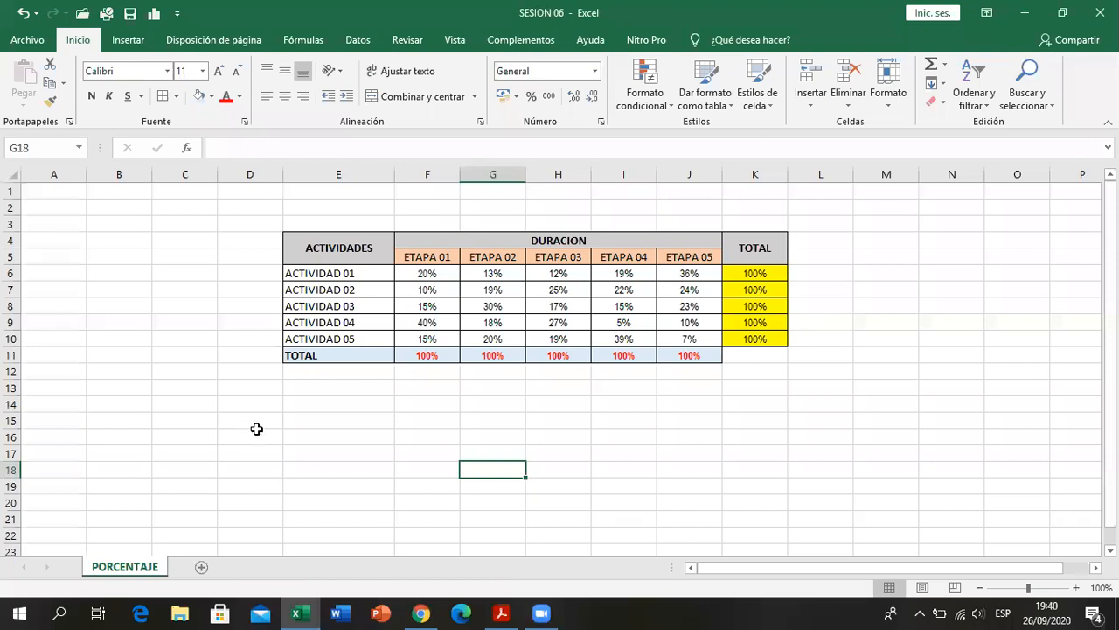
click(229, 411)
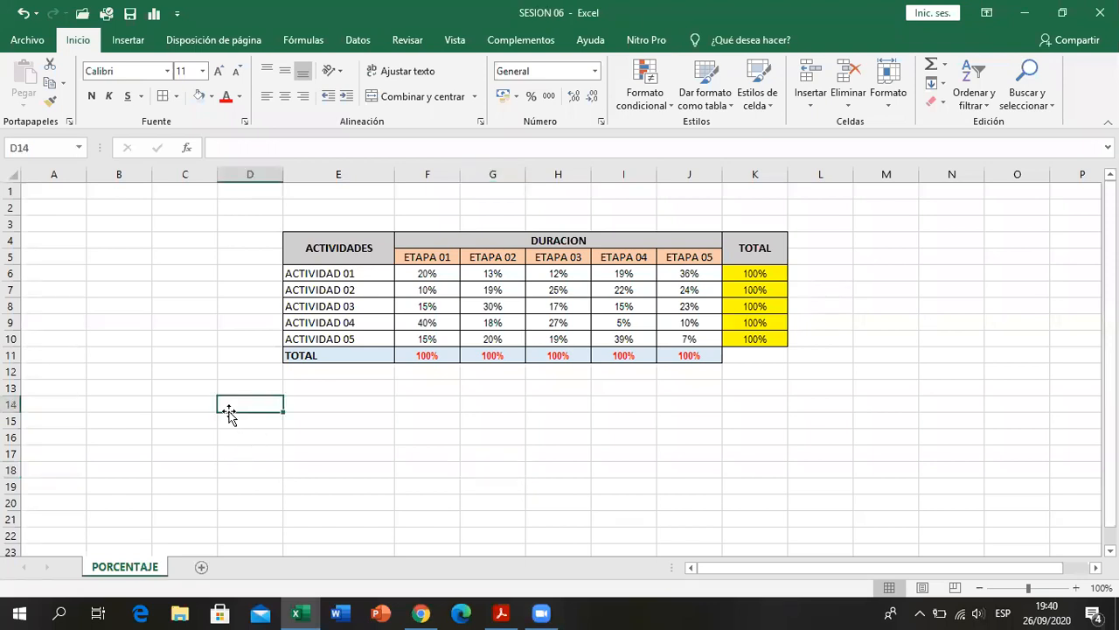
right_click(230, 447)
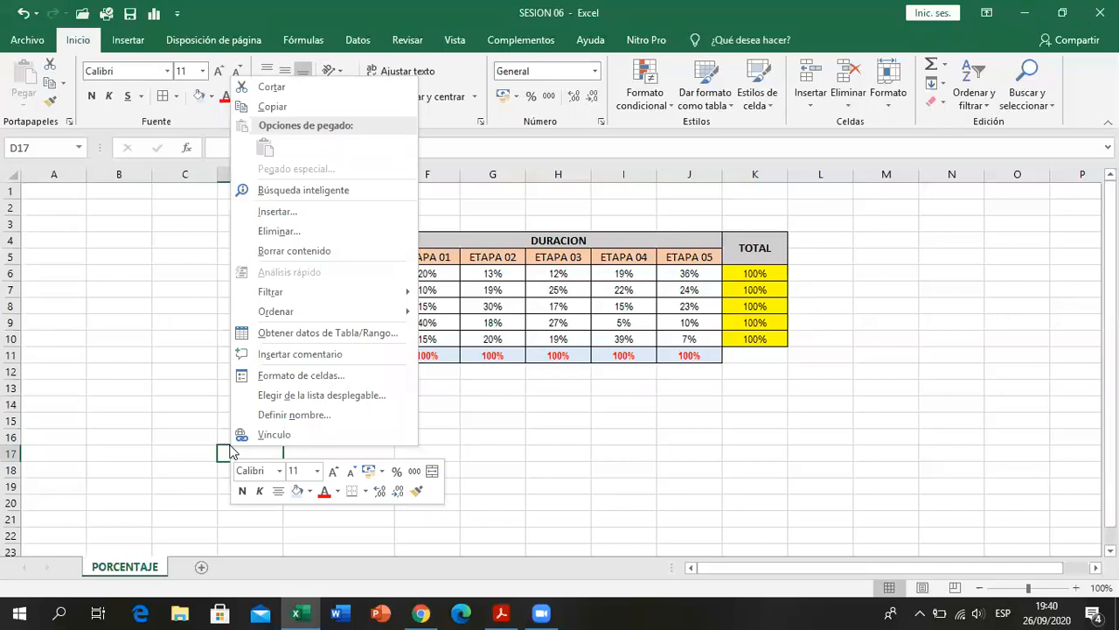
key(Escape)
click(248, 408)
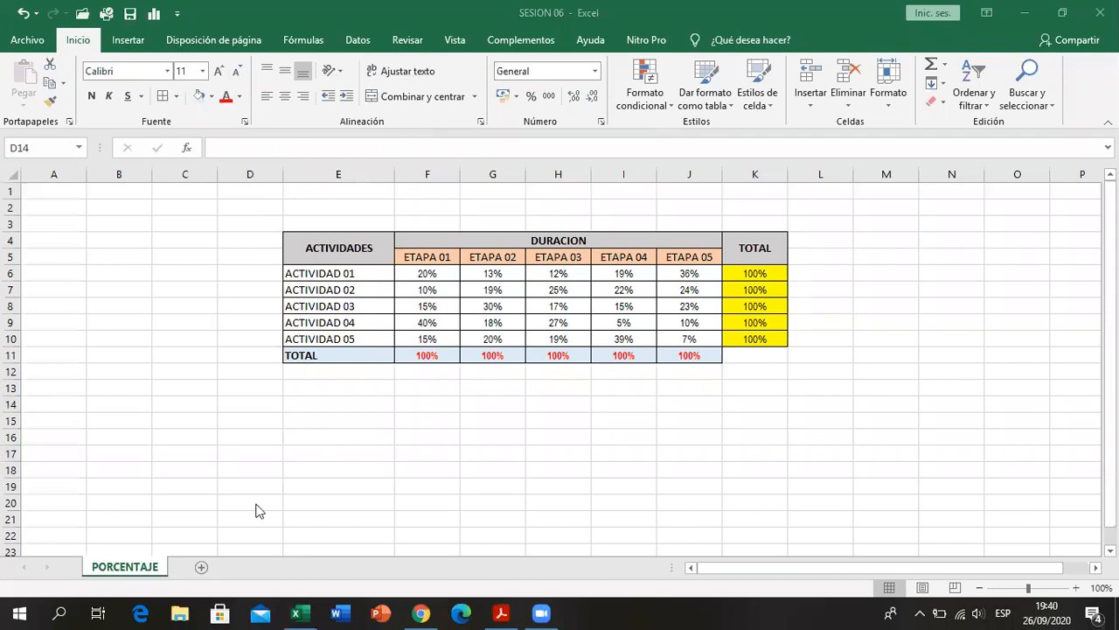
click(201, 568)
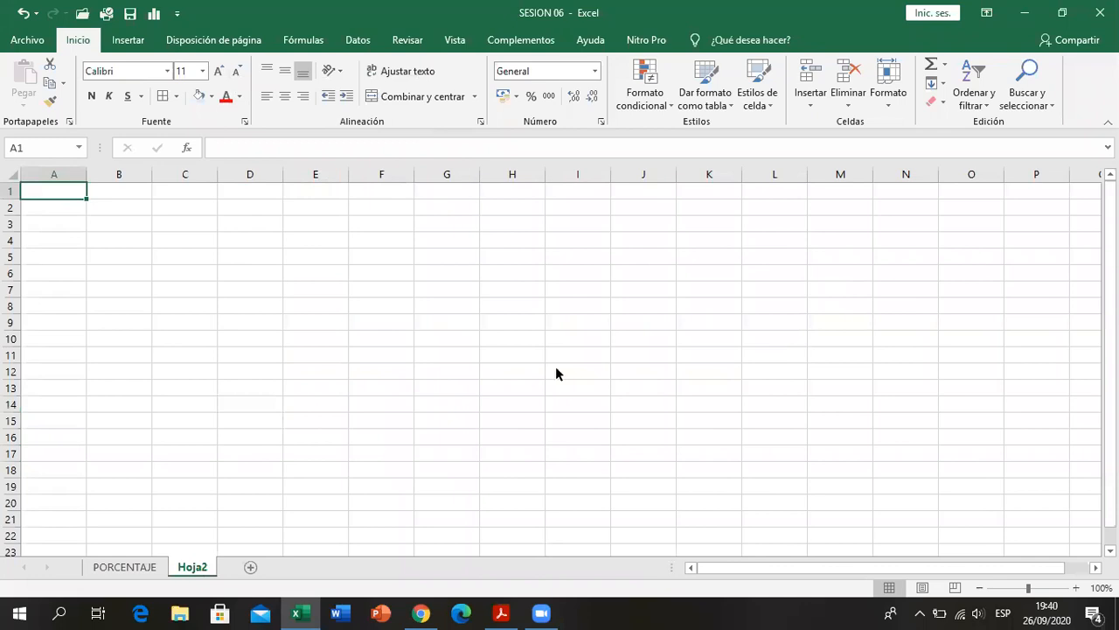
key(alt+Tab)
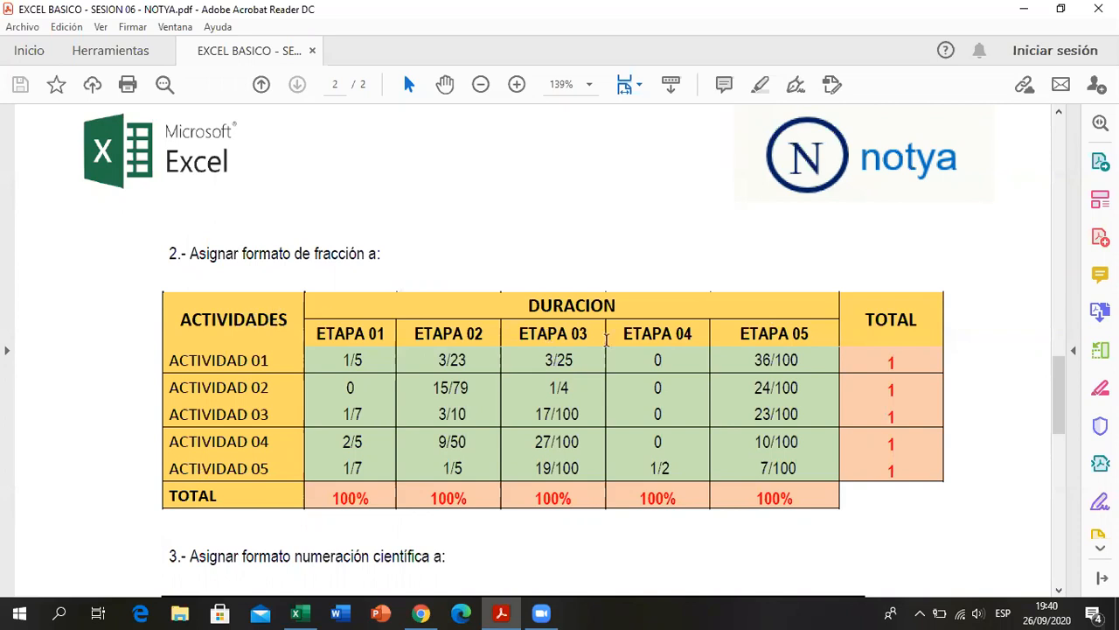
scroll(584, 443, up, 5)
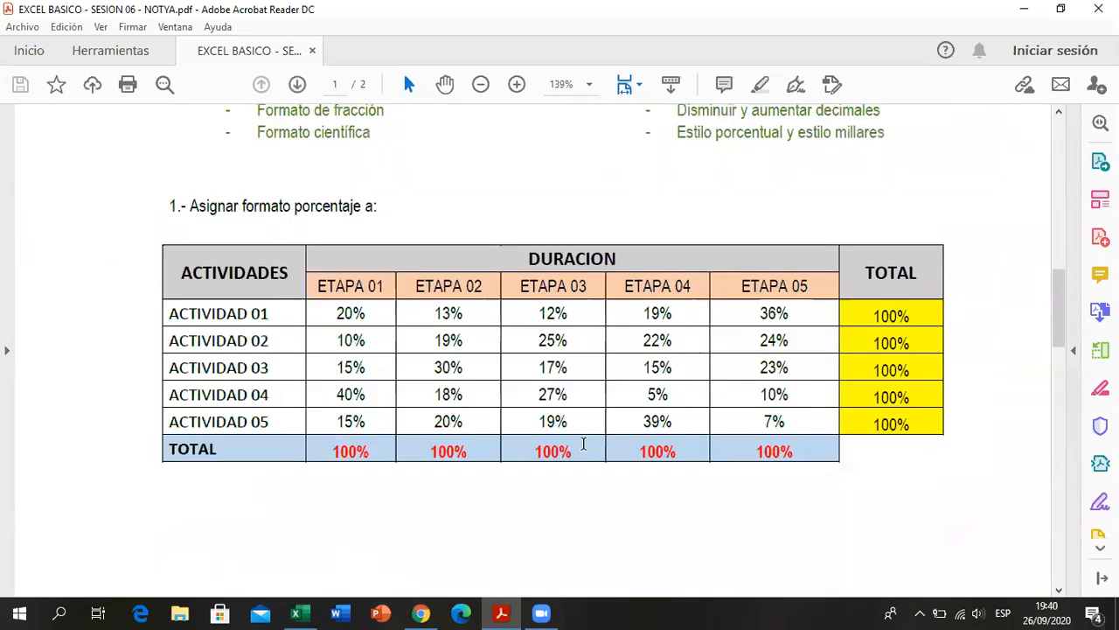
scroll(643, 311, down, 5)
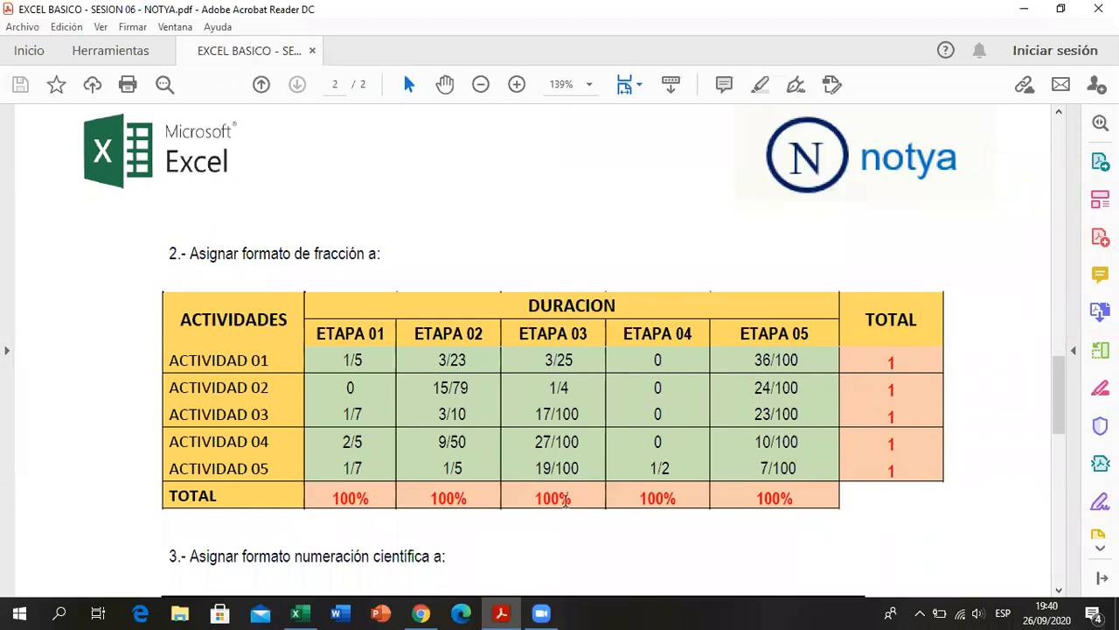
key(alt+Tab)
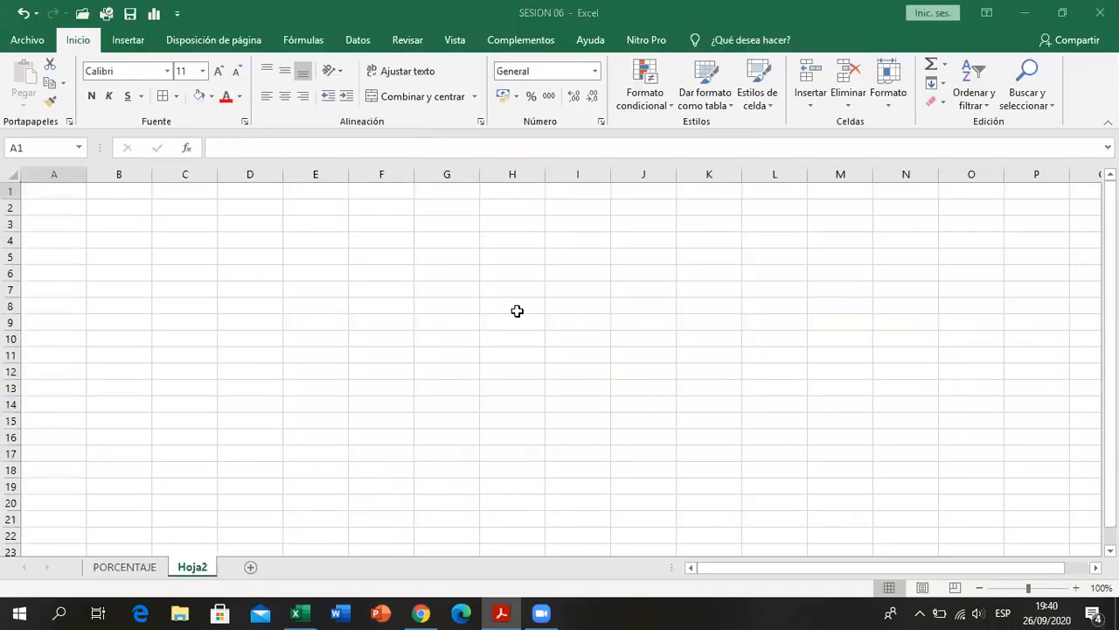
right_click(213, 566)
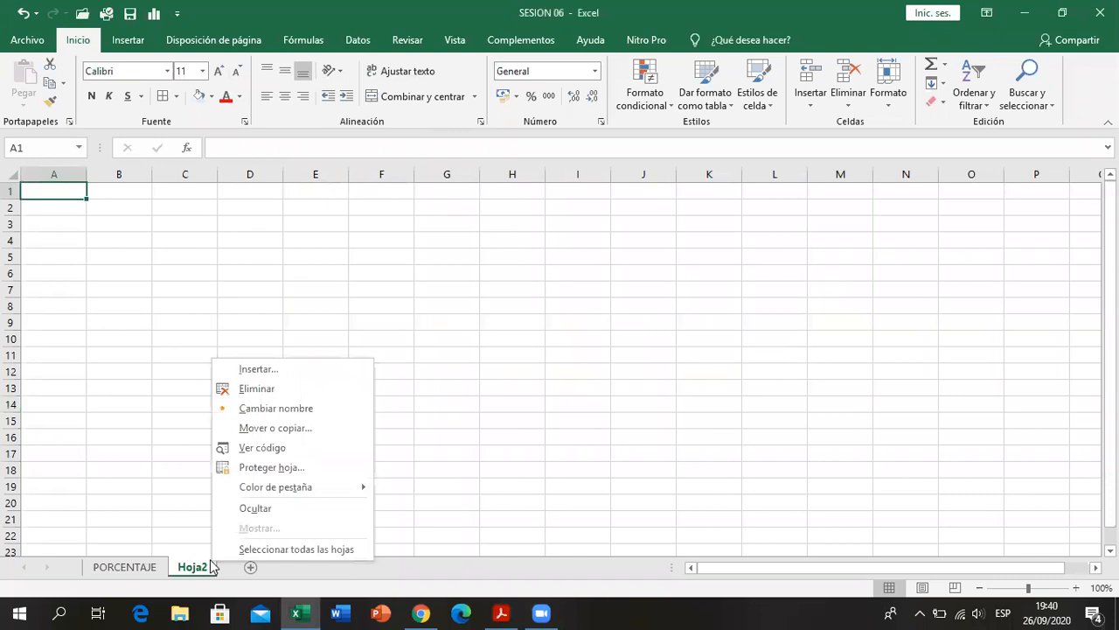
click(292, 394)
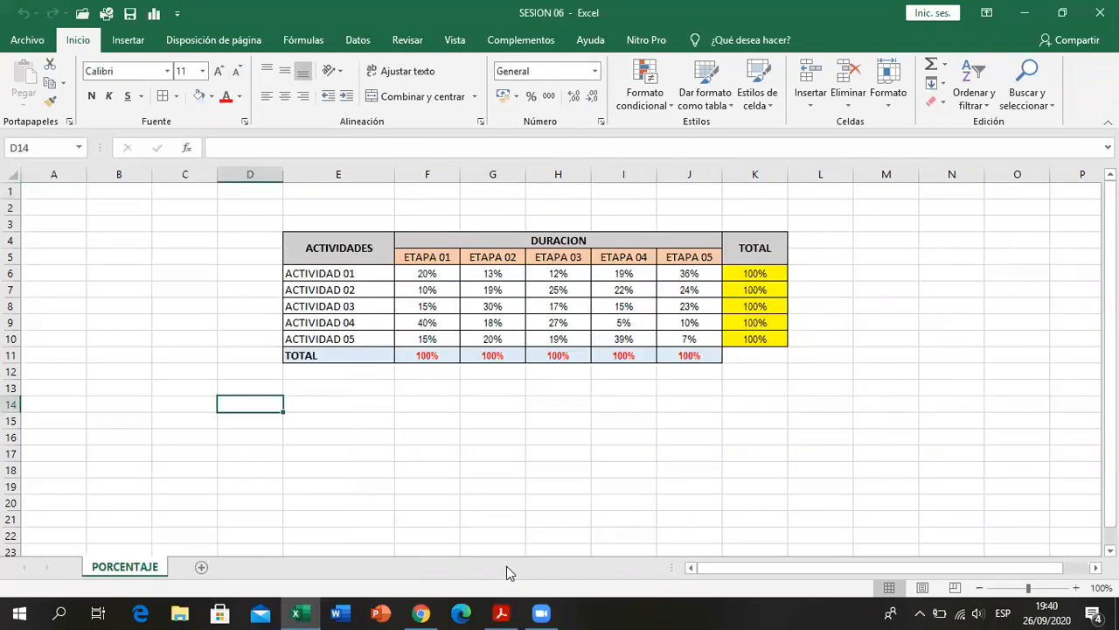
- Create a copy of the PORCENTAJE sheet at the end of the SESION 06 workbook
click(339, 453)
right_click(113, 567)
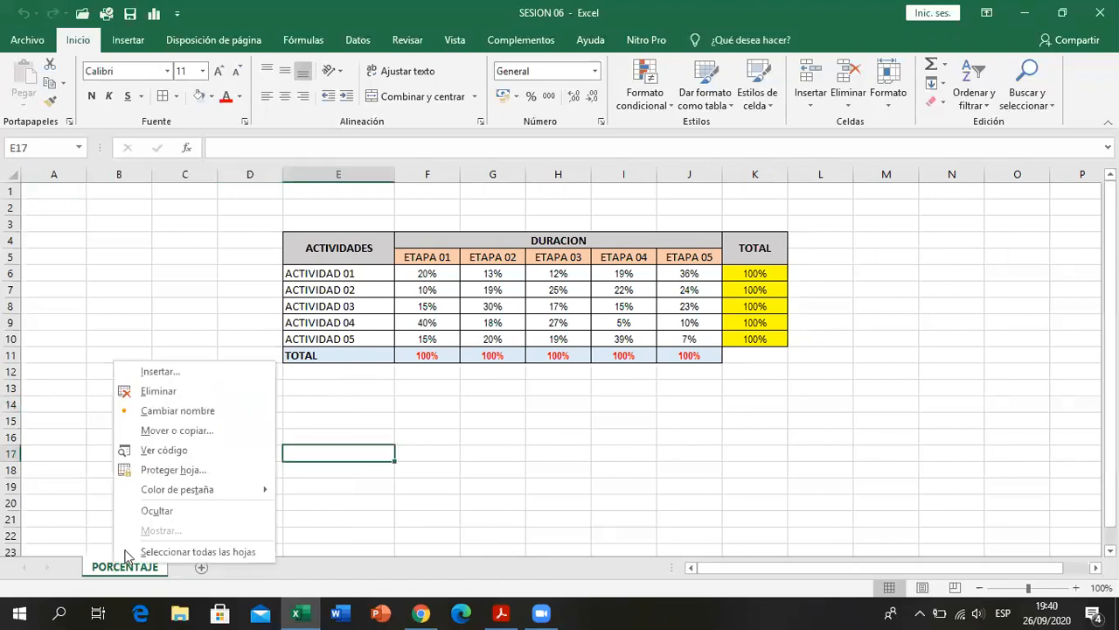
click(183, 432)
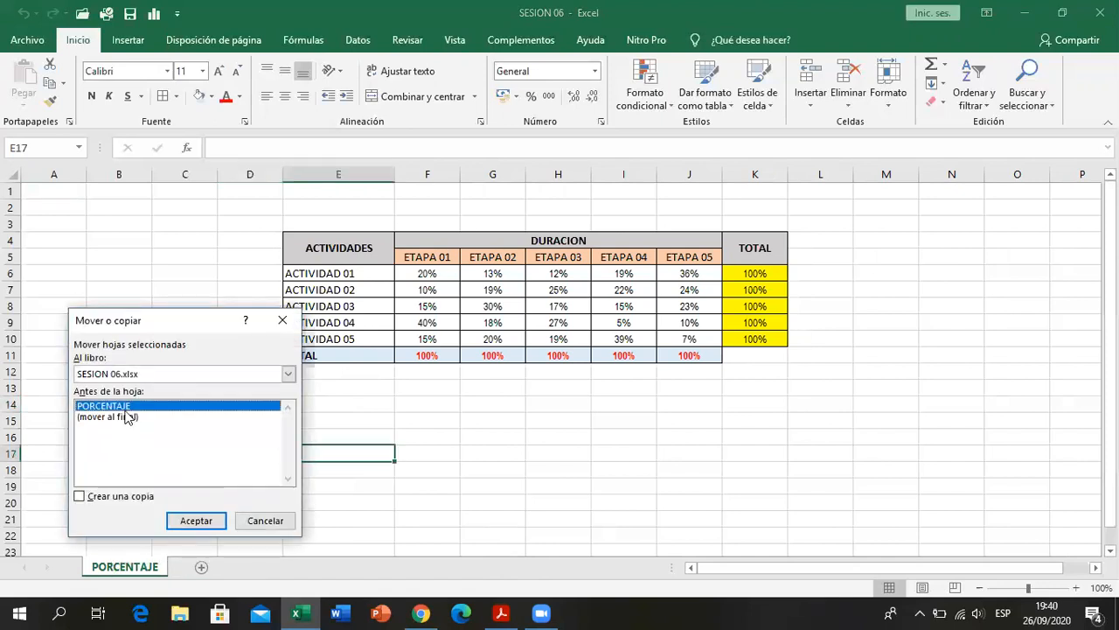
click(118, 417)
click(112, 497)
click(198, 521)
- Rename the copied sheet as FRACCION
right_click(196, 570)
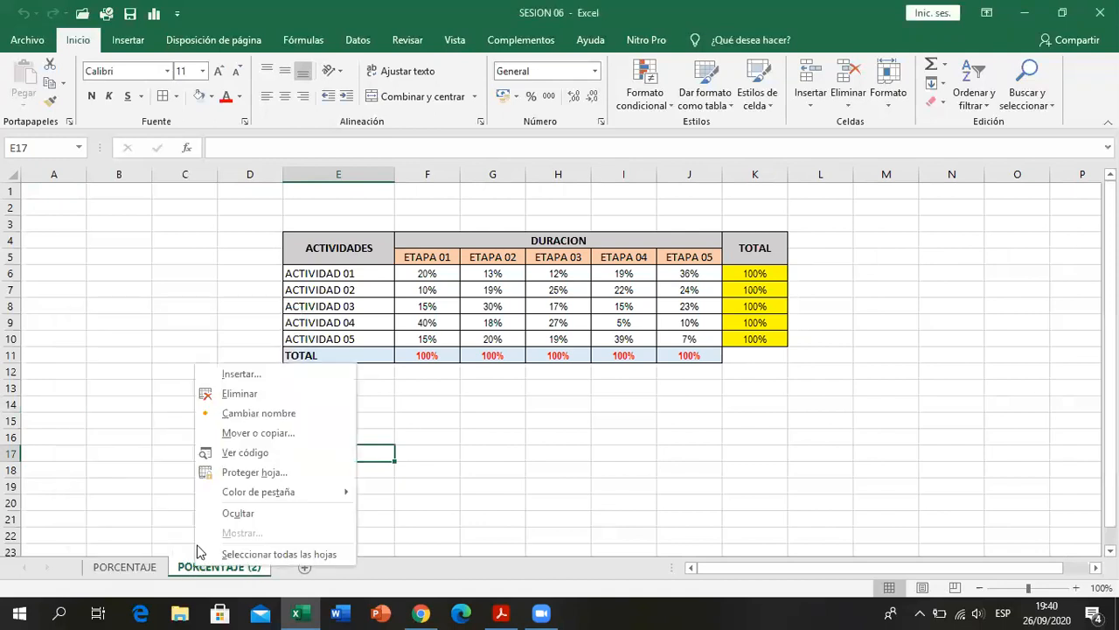
click(240, 414)
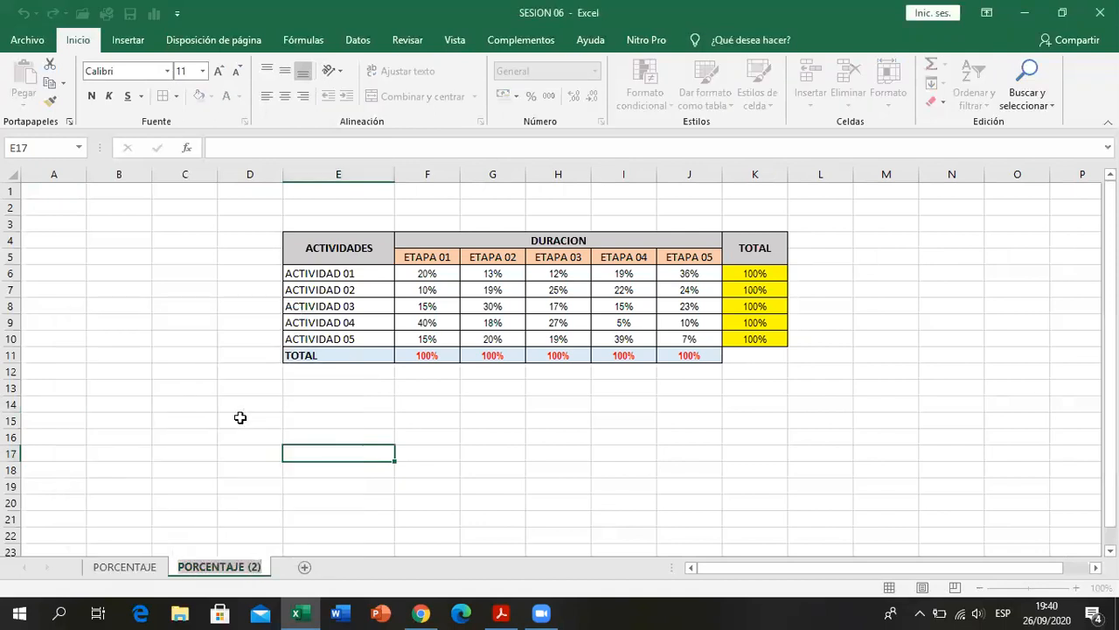
text(FRACCION)
key(Return)
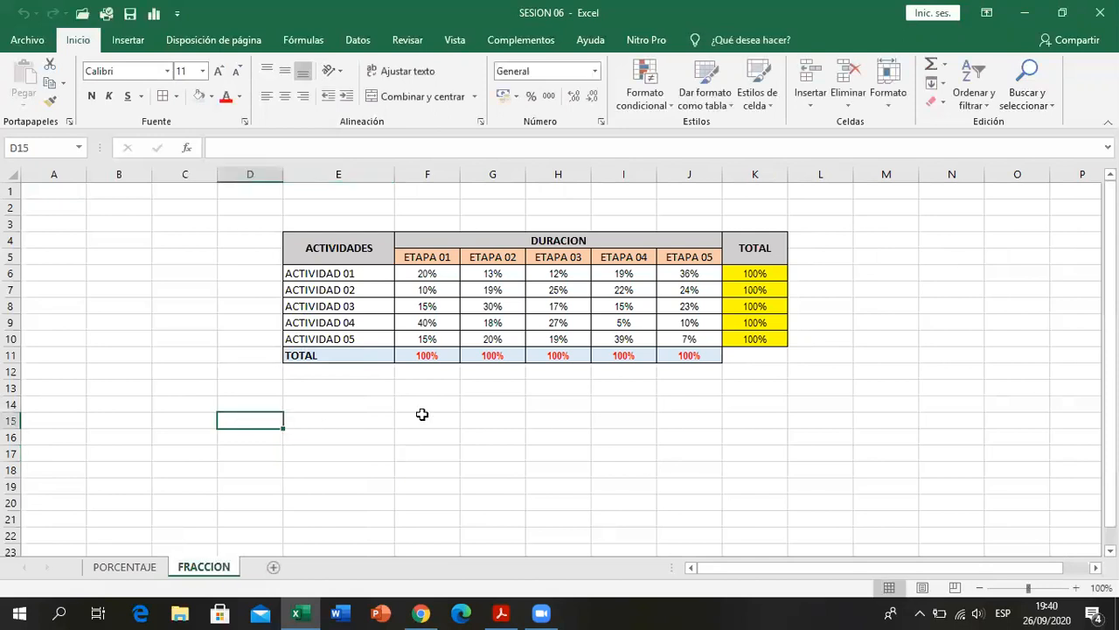
click(415, 402)
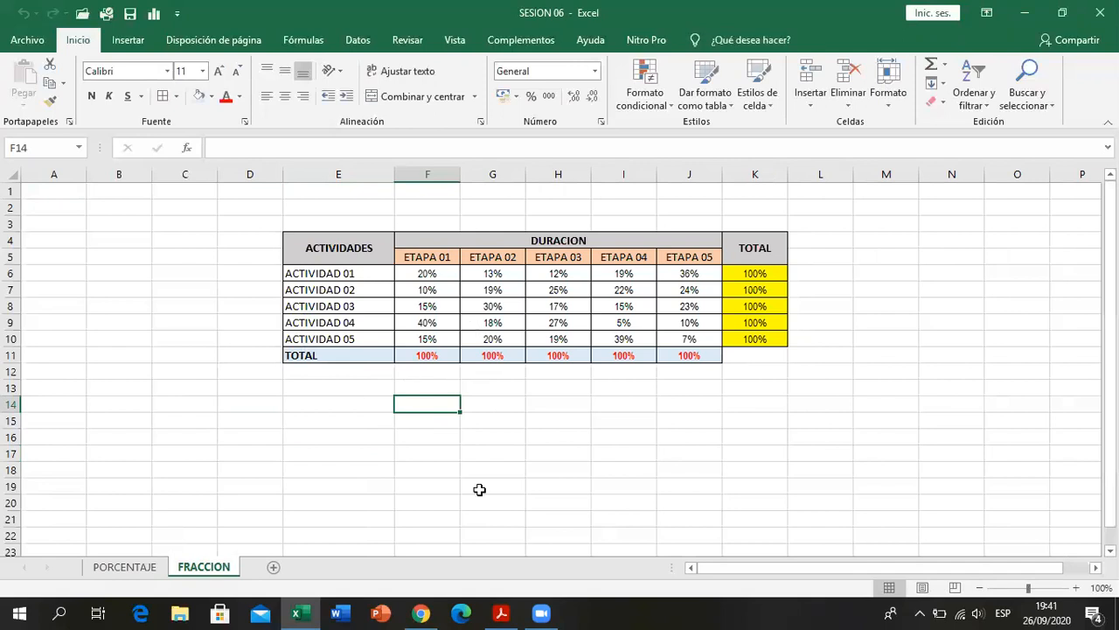
- Check the fraction exercise in the PDF in Acrobat Reader, and set the ETAPA 01 percentages in F6:F10 to General number format
key(alt+Tab)
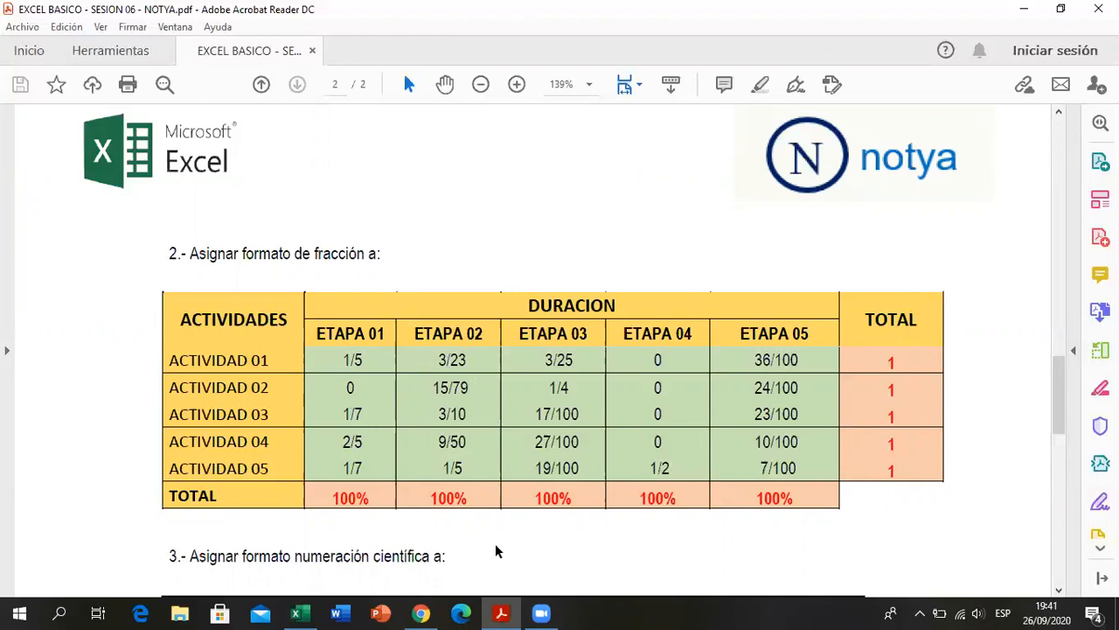
key(alt+Tab)
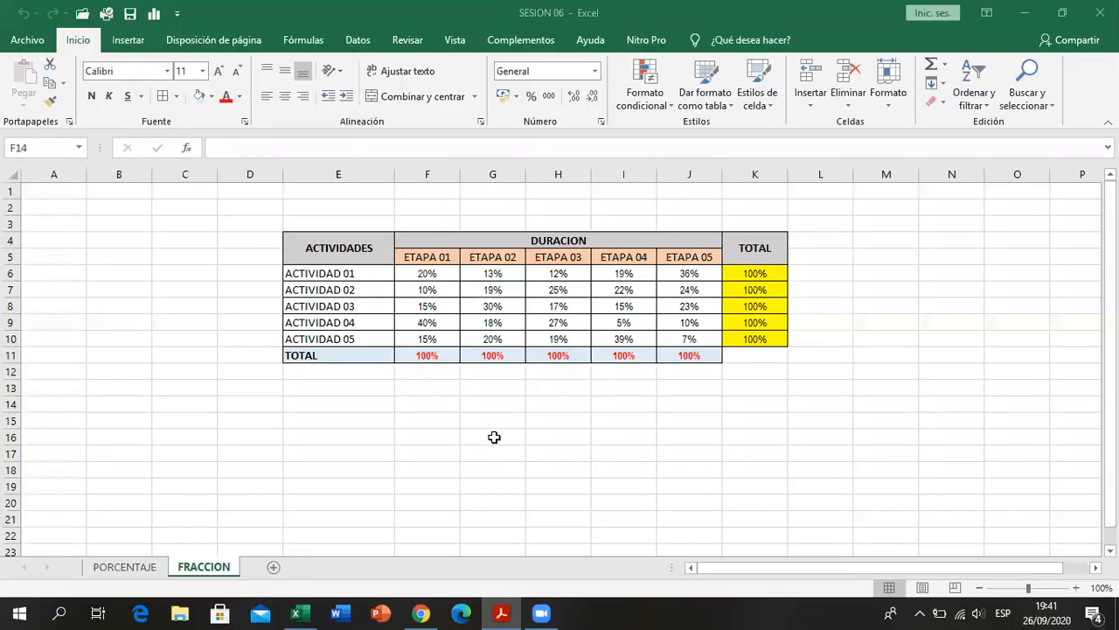
drag(427, 273, 451, 340)
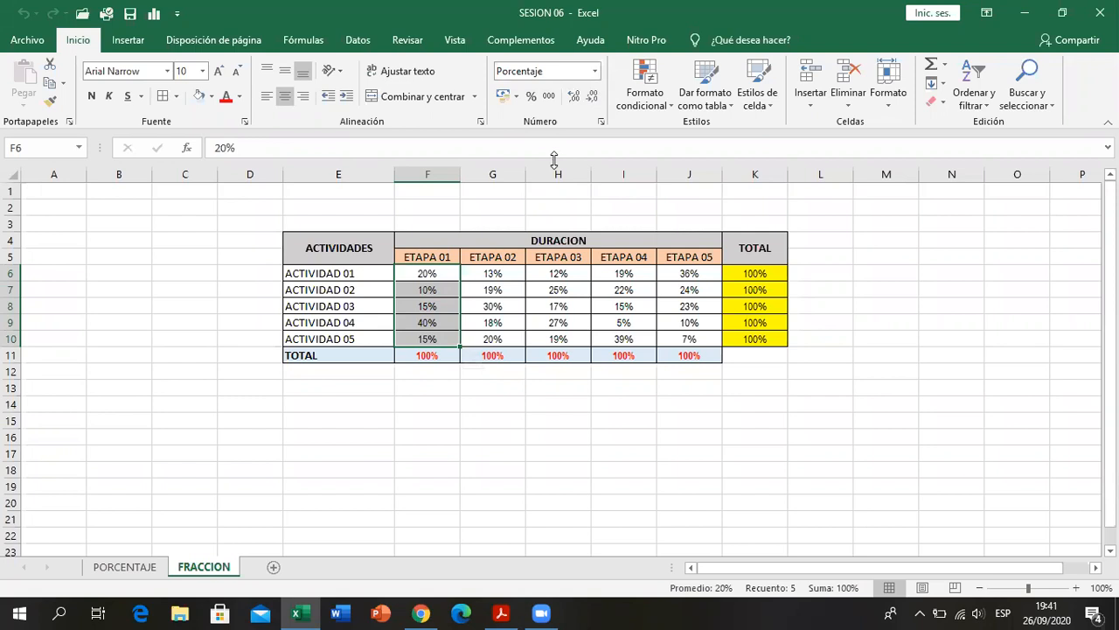
click(594, 70)
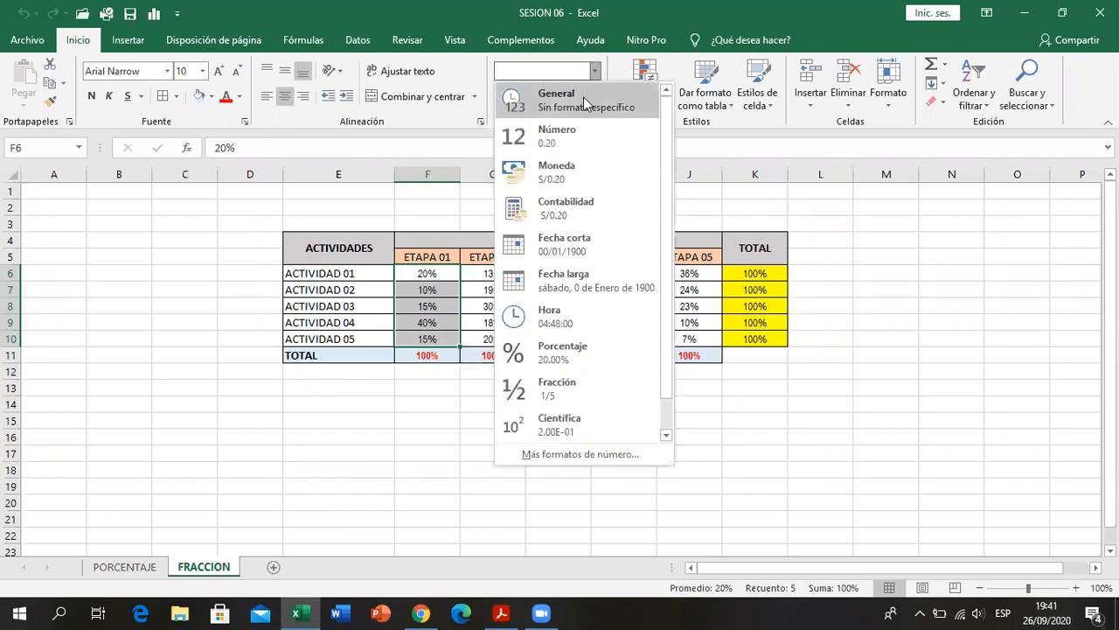
click(583, 96)
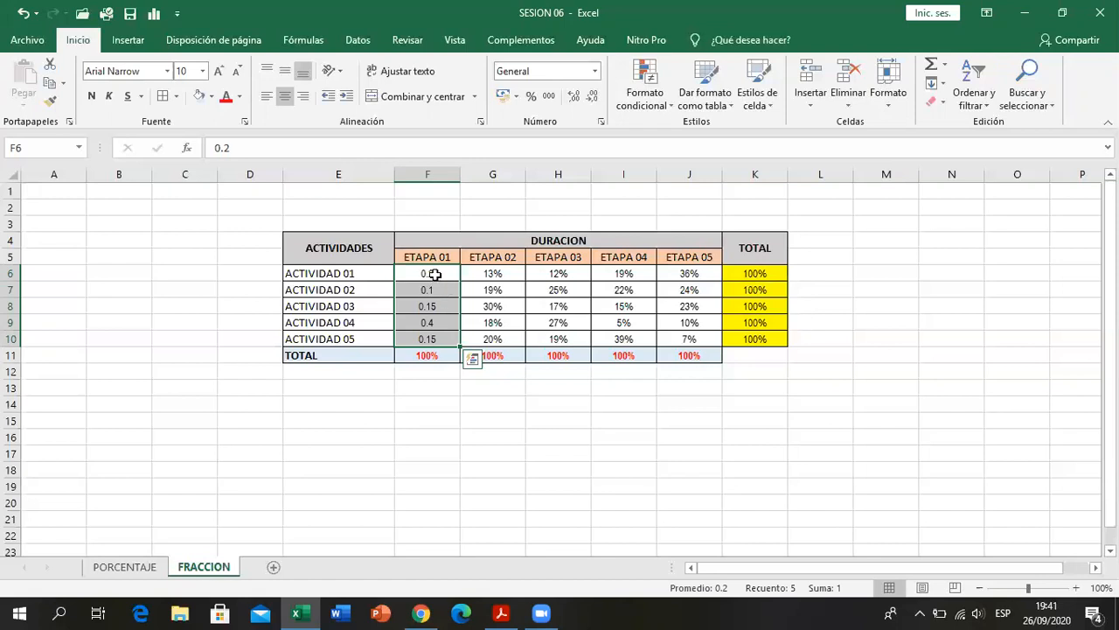
click(435, 275)
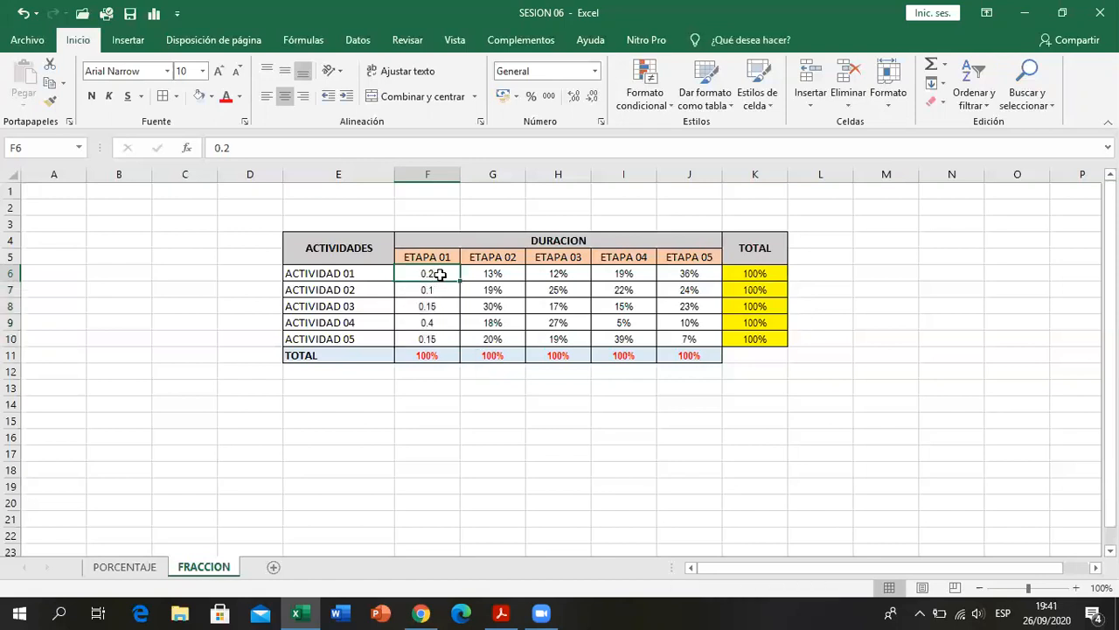
- Enter the helper values 20, 100 and 0.2 in cells C6, C7 and C8 beside the table
click(186, 275)
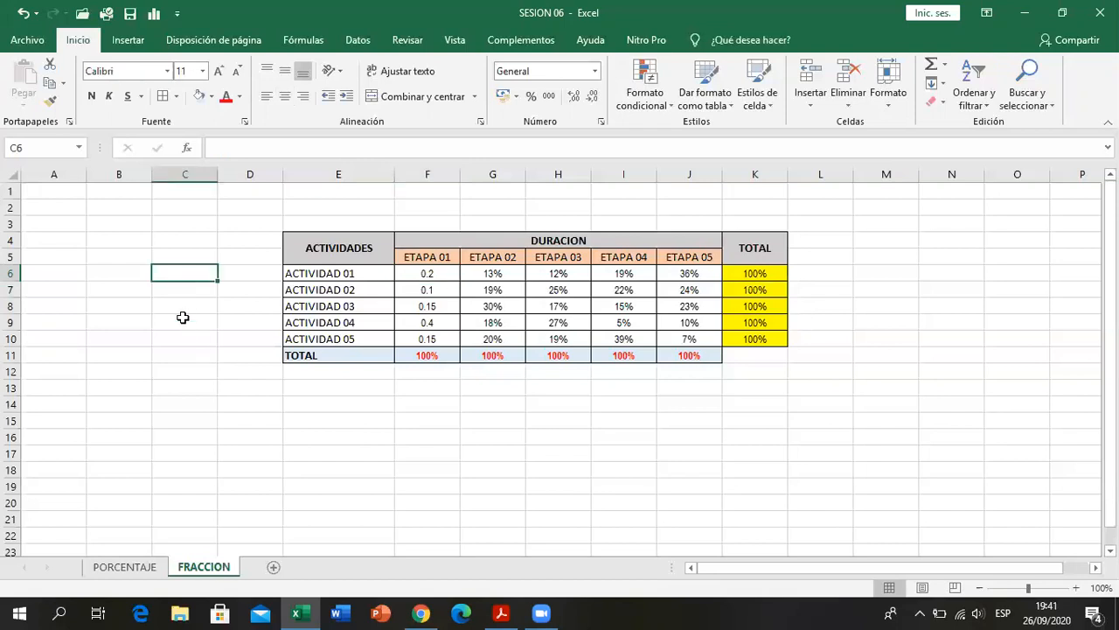
text(20)
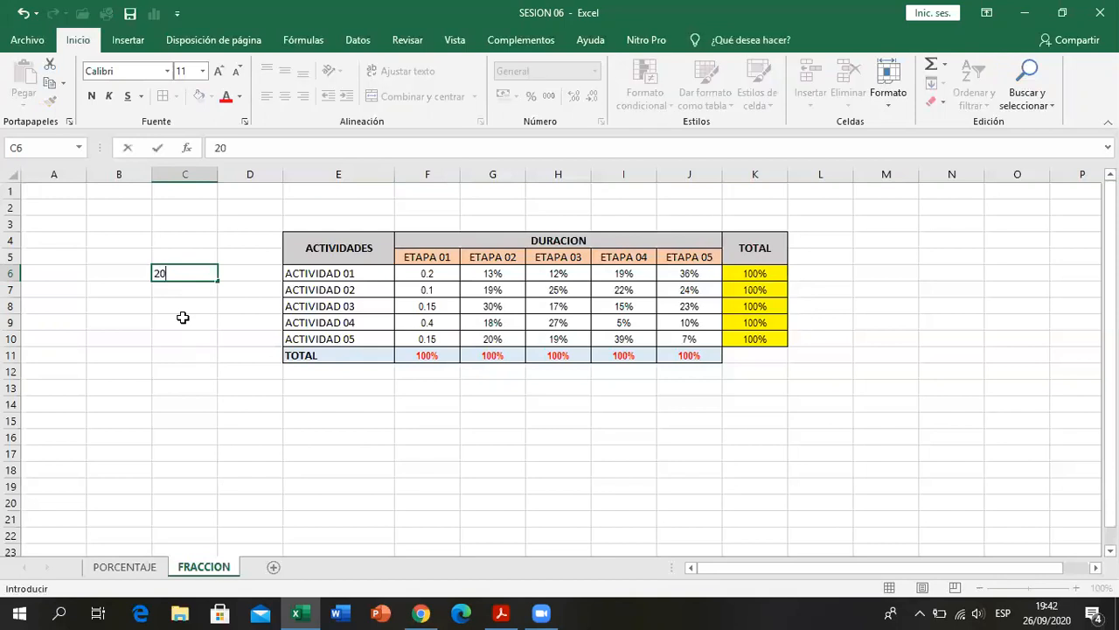
key(Return)
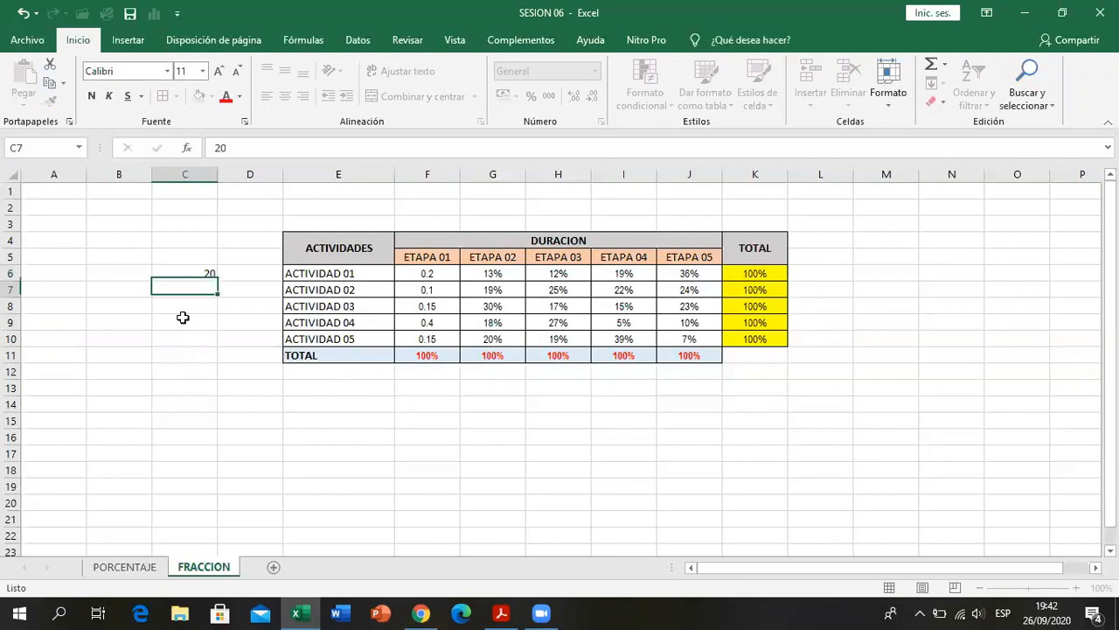
text(100)
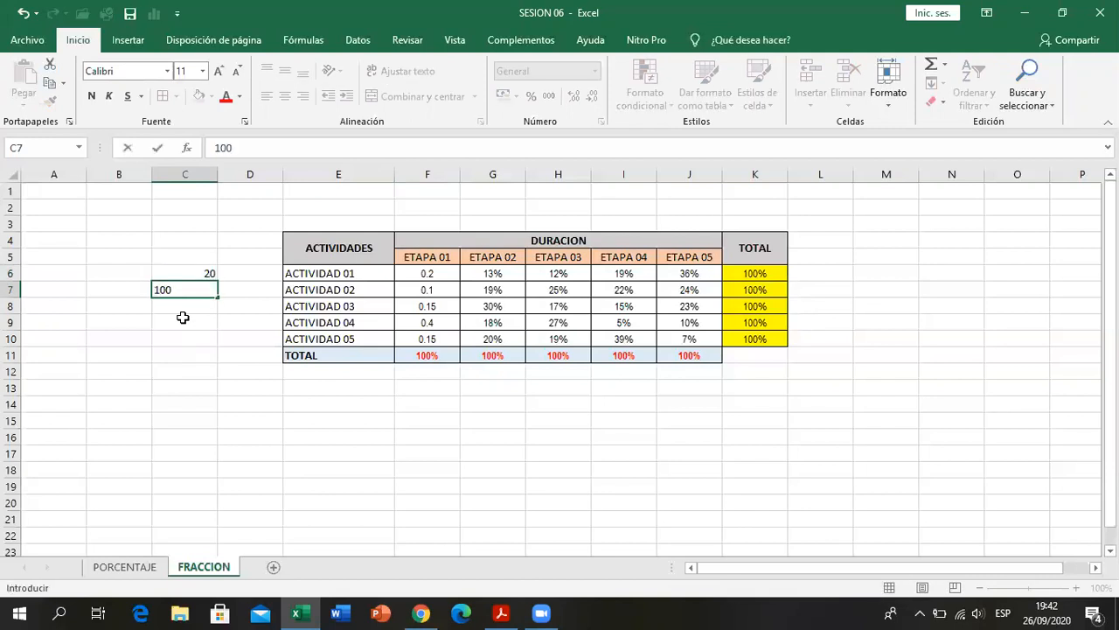
key(Tab)
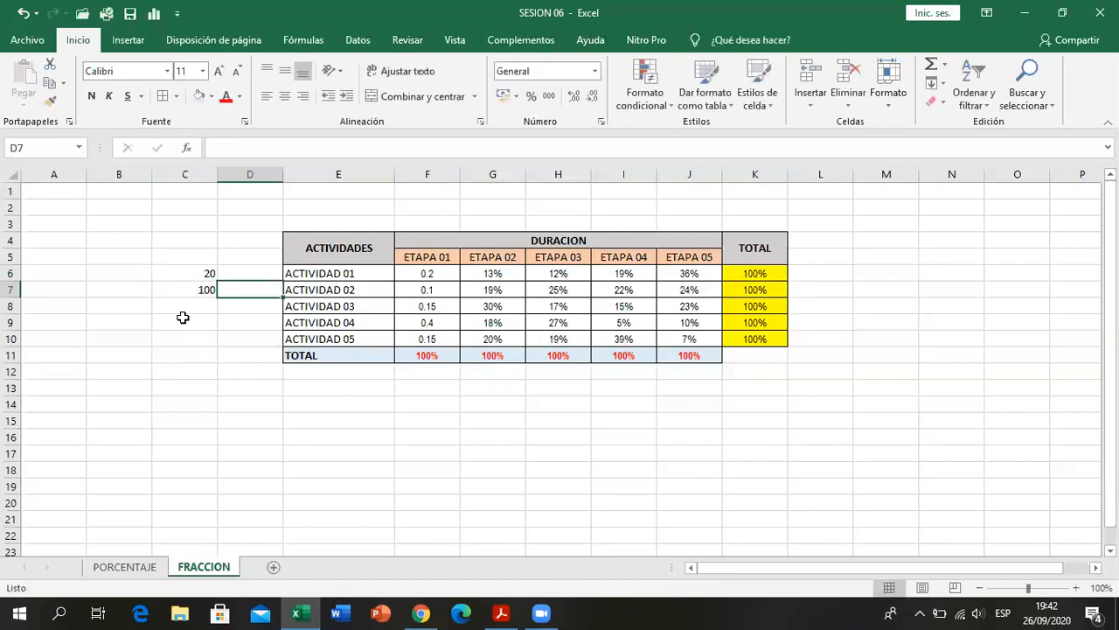
key(Return)
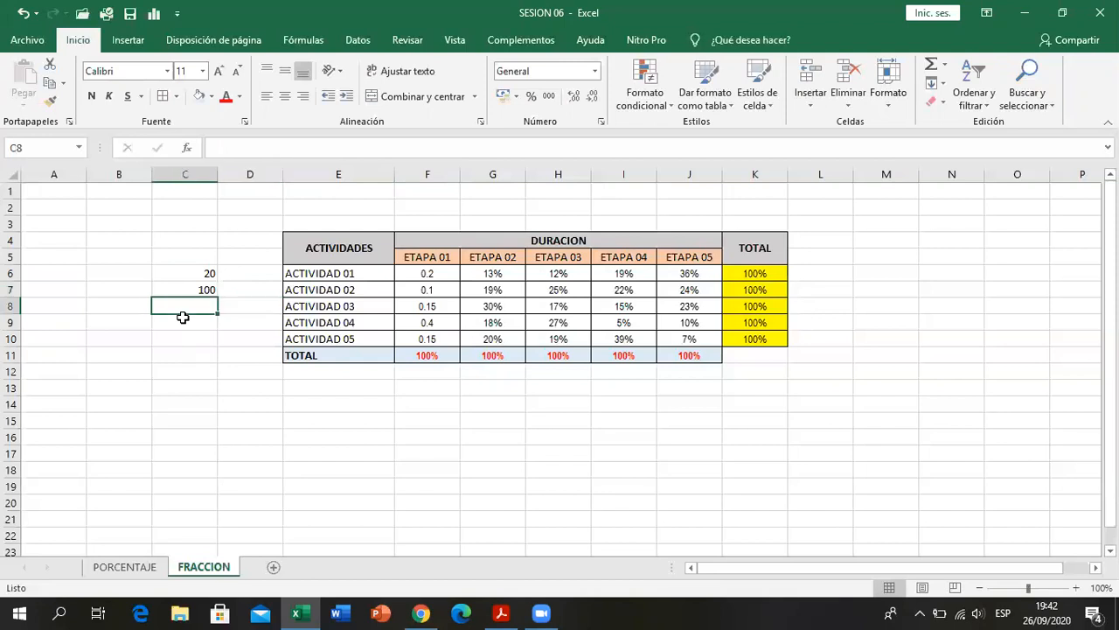
text(=)
key(BackSpace)
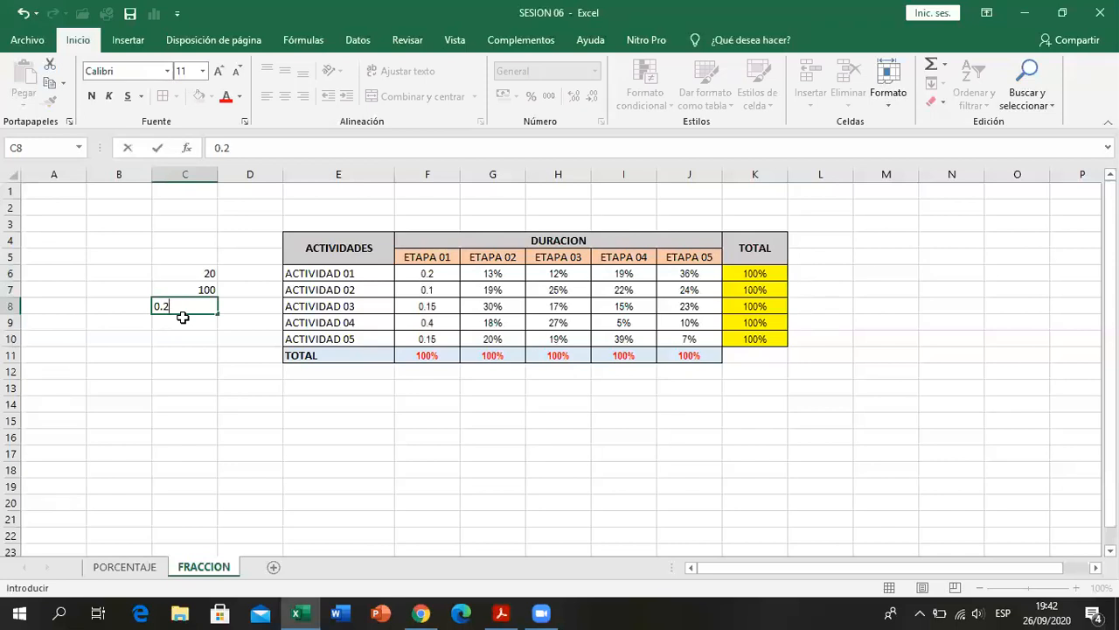
key(Return)
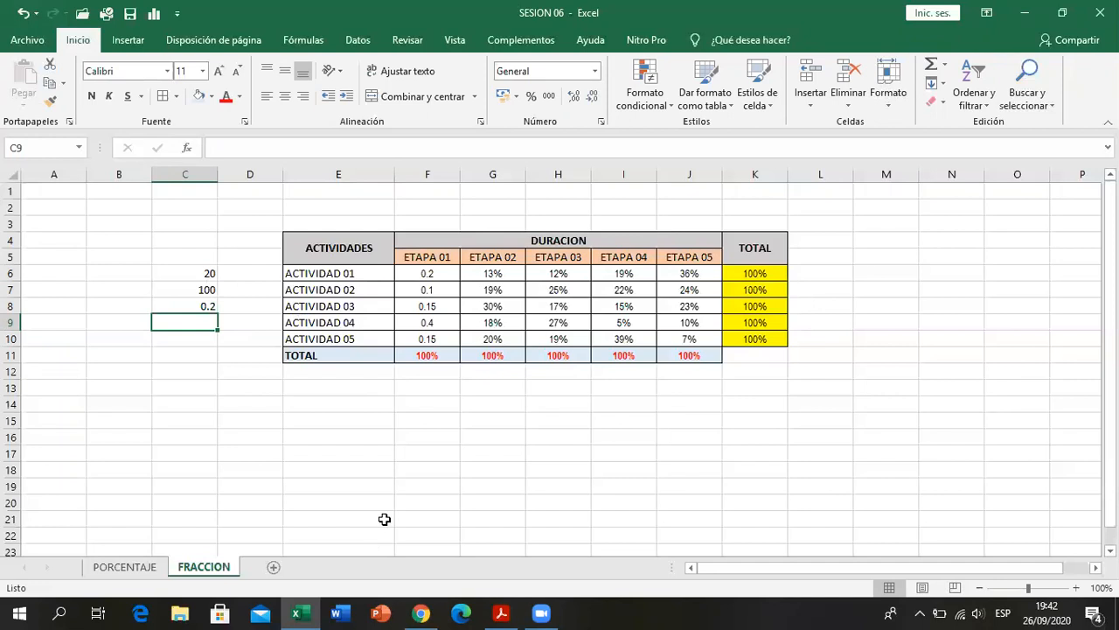
- Examine the ETAPA 01 decimal values in F6:F9 against the helper values in column C
click(439, 276)
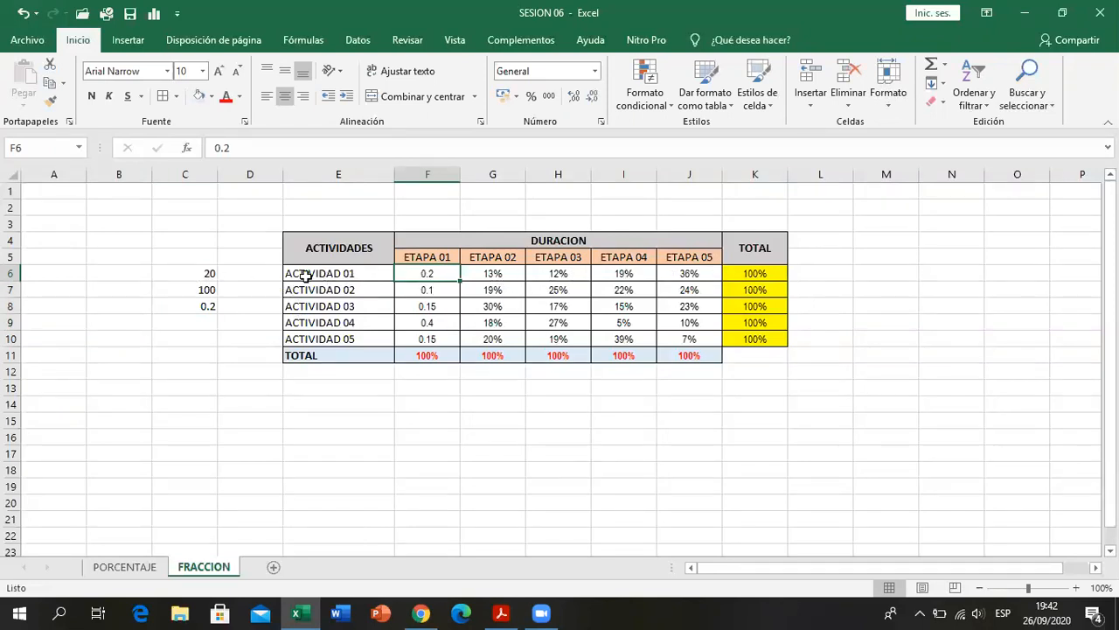
click(204, 287)
click(419, 291)
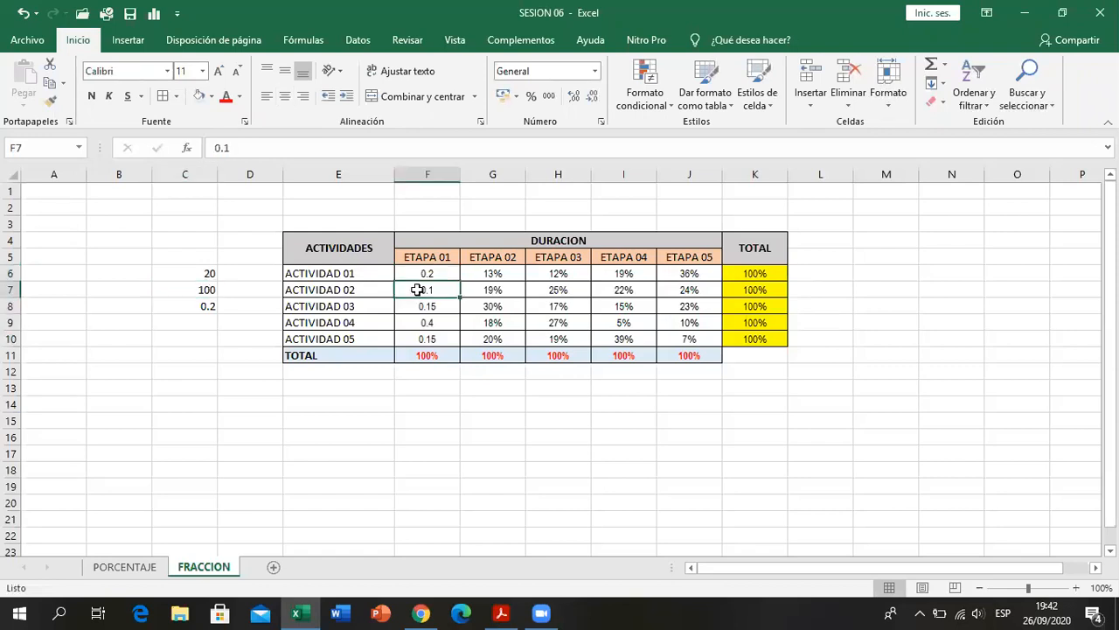
click(438, 275)
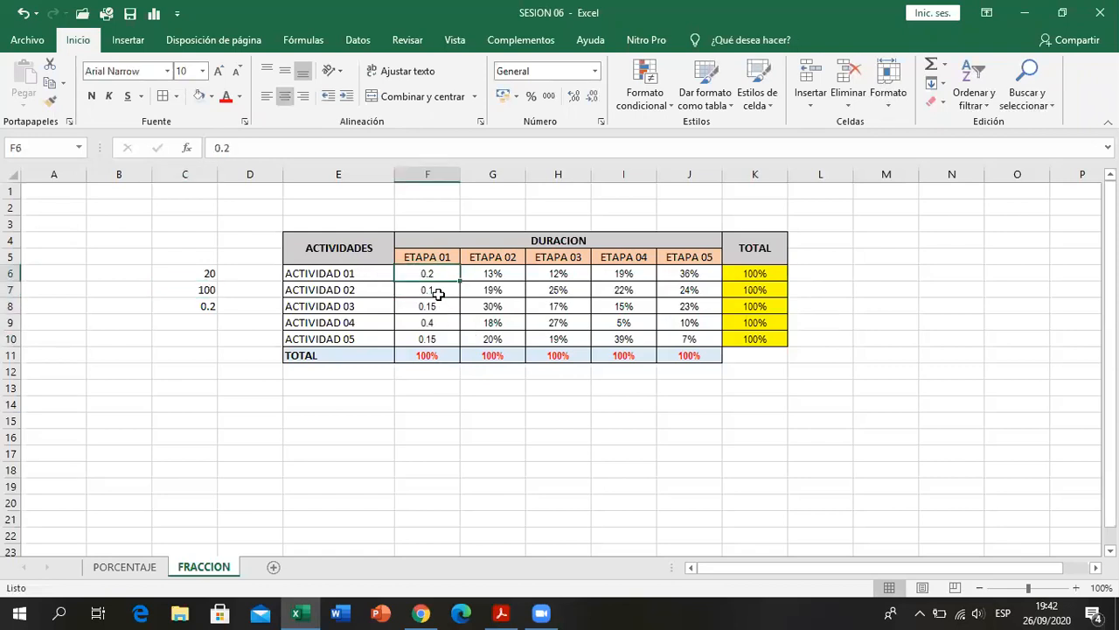
click(438, 290)
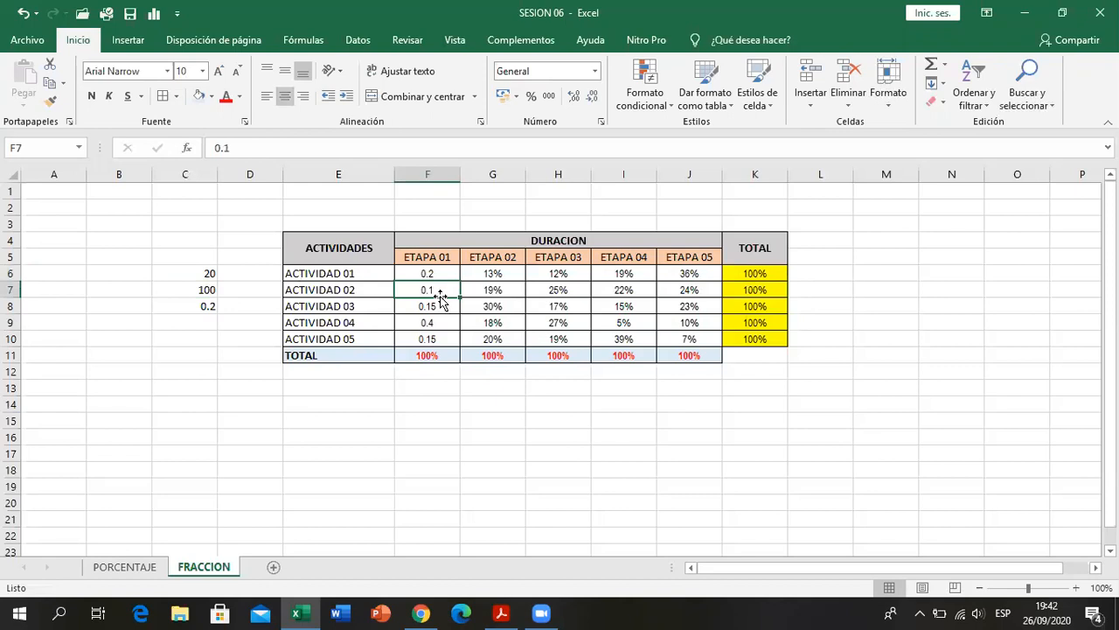
click(440, 303)
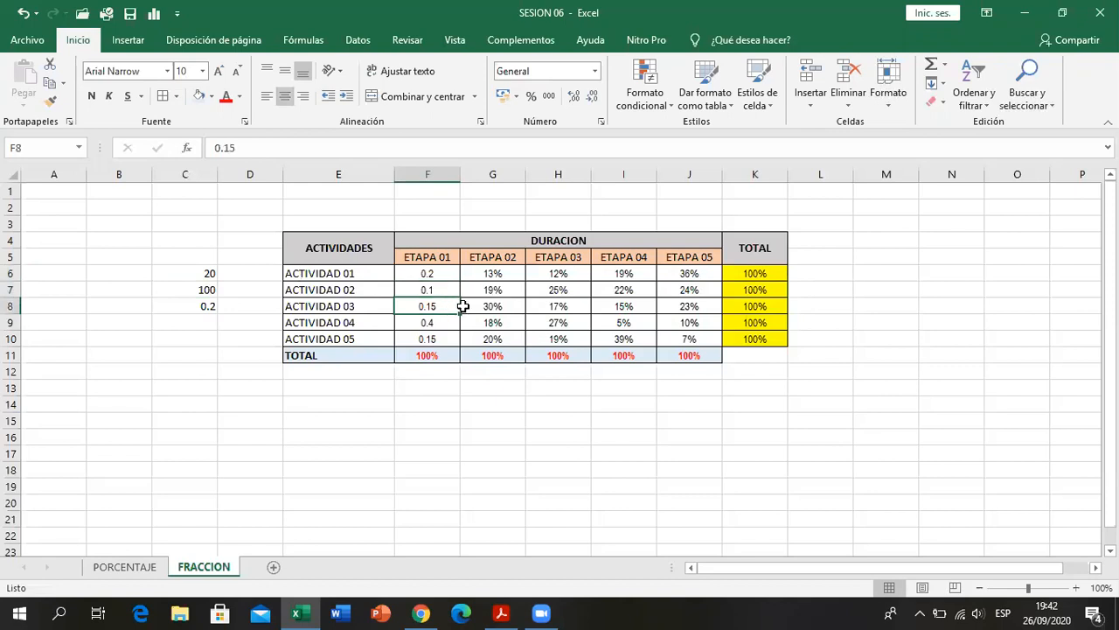
click(426, 320)
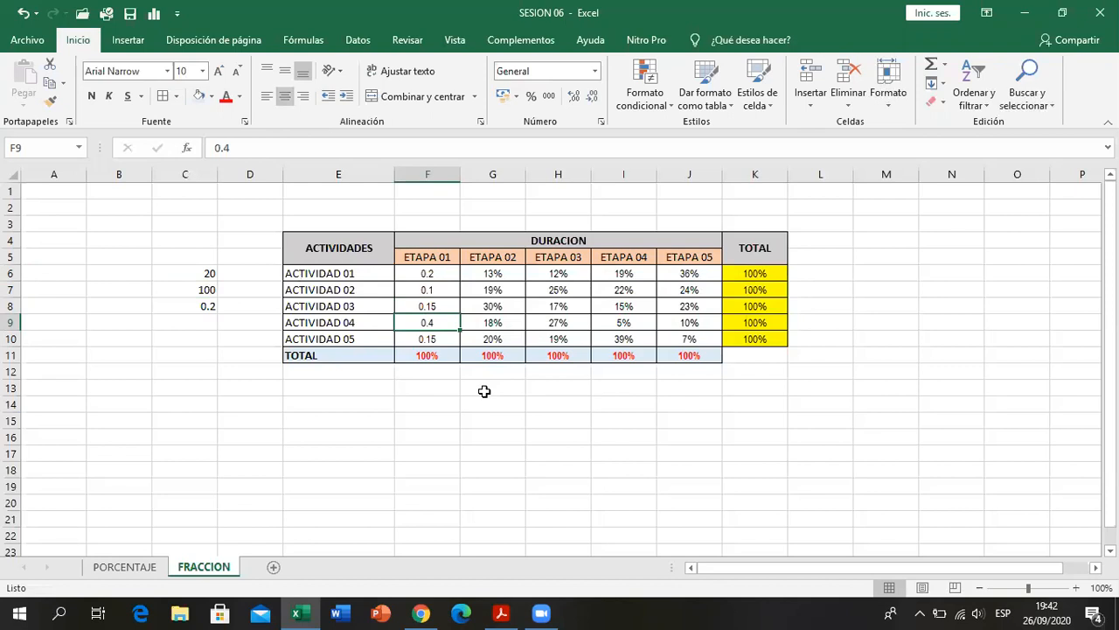
- Display the ETAPA 01 values in F6:F10 with two decimal places and review them
drag(451, 273, 444, 336)
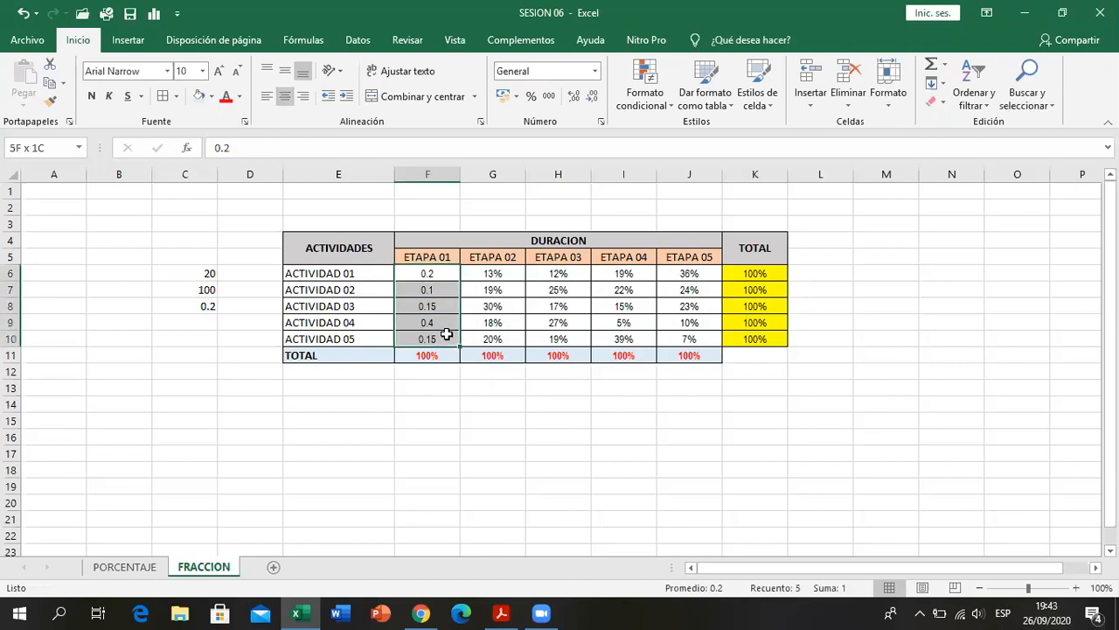
click(573, 97)
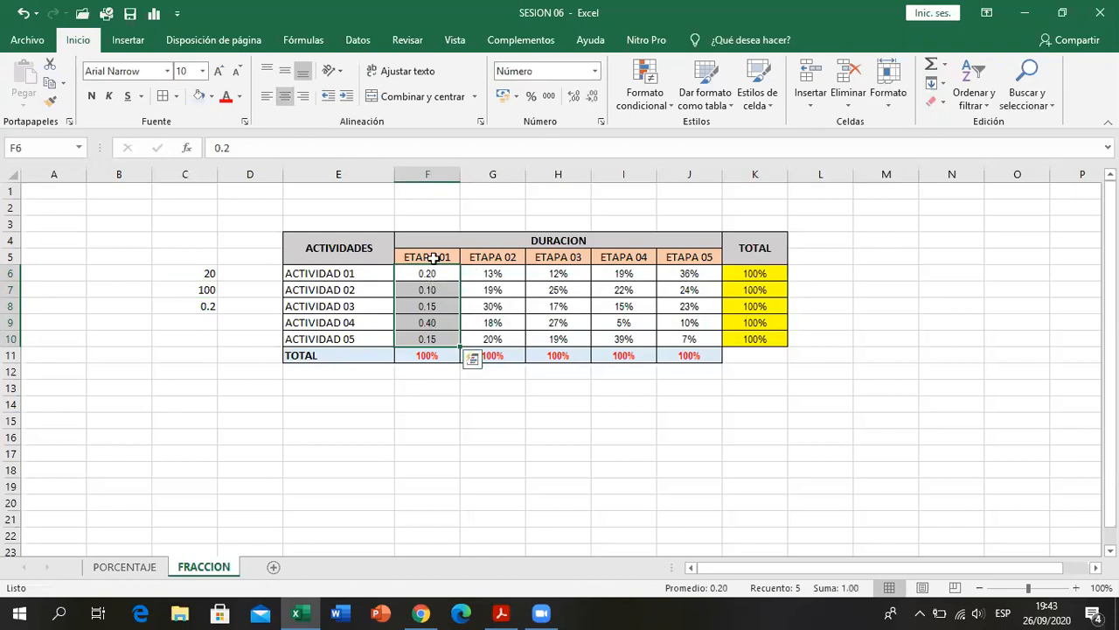
click(434, 448)
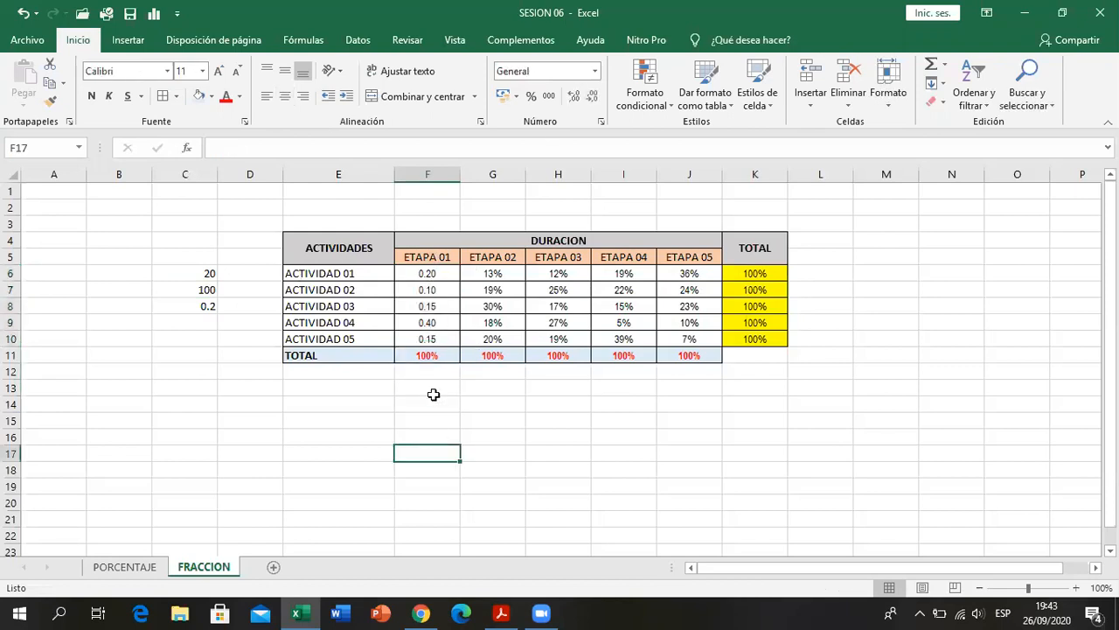
click(437, 276)
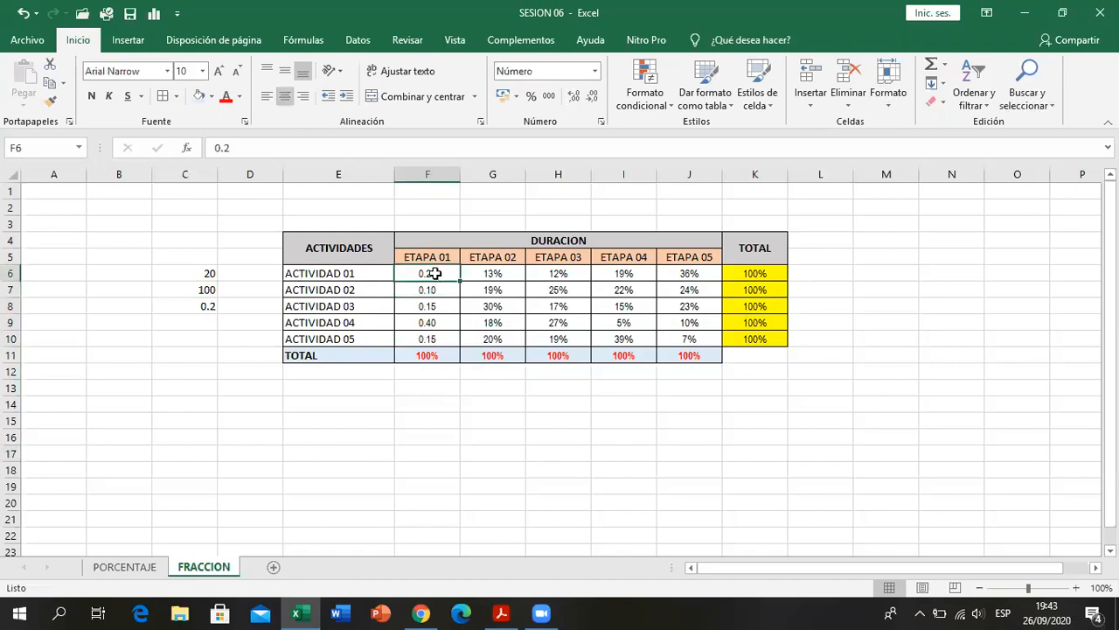
click(440, 338)
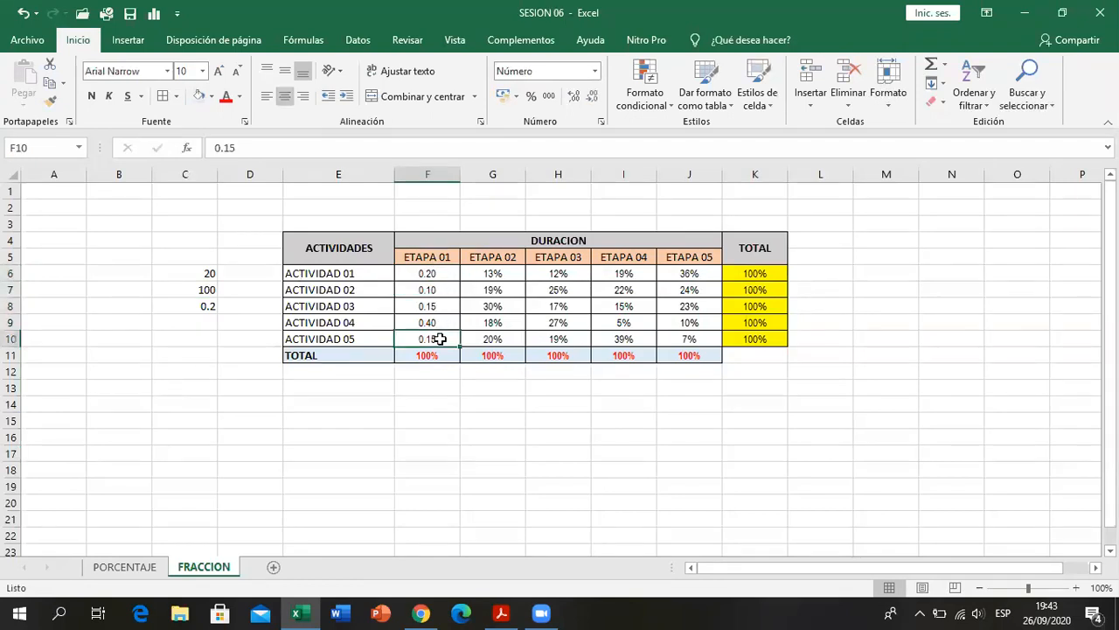
click(429, 274)
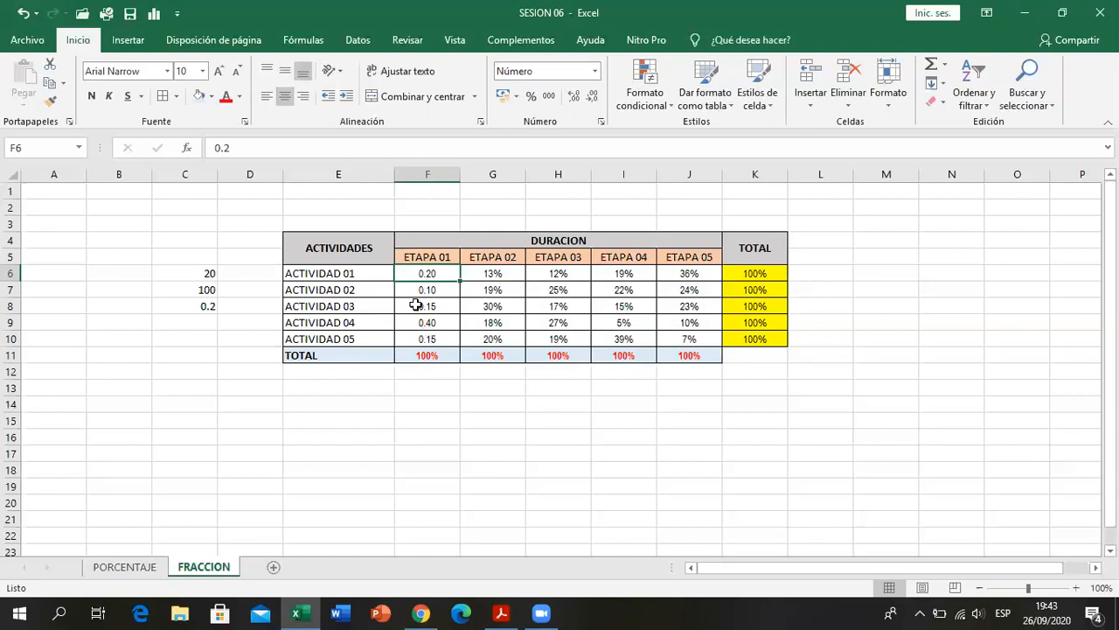
- Apply the Fracción number format to the ETAPA 01 values in F6:F10
drag(441, 274, 441, 343)
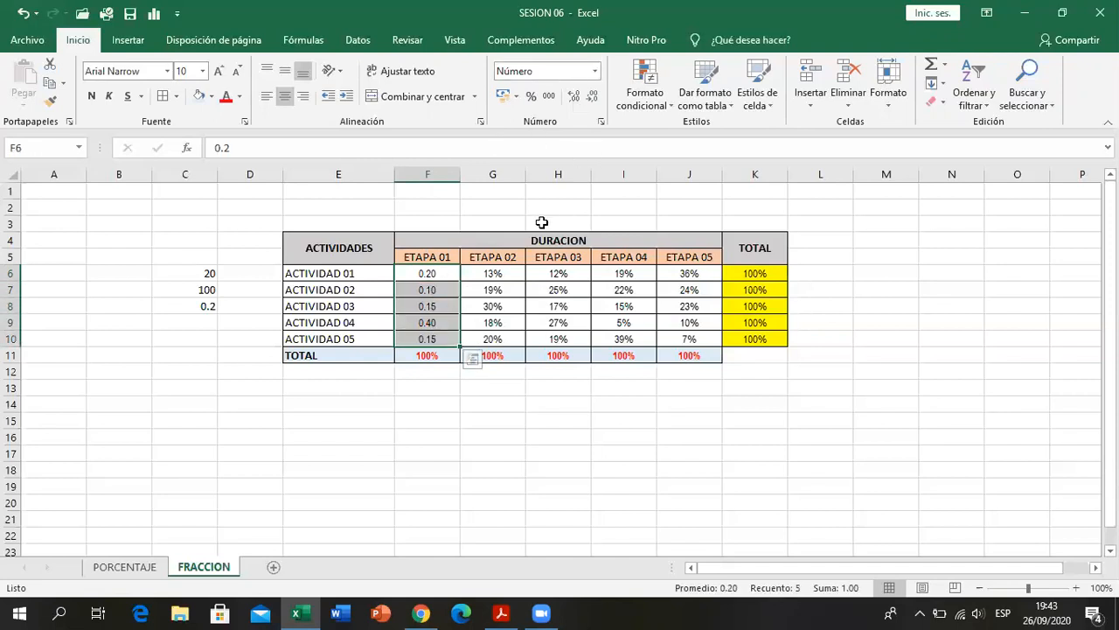
click(596, 71)
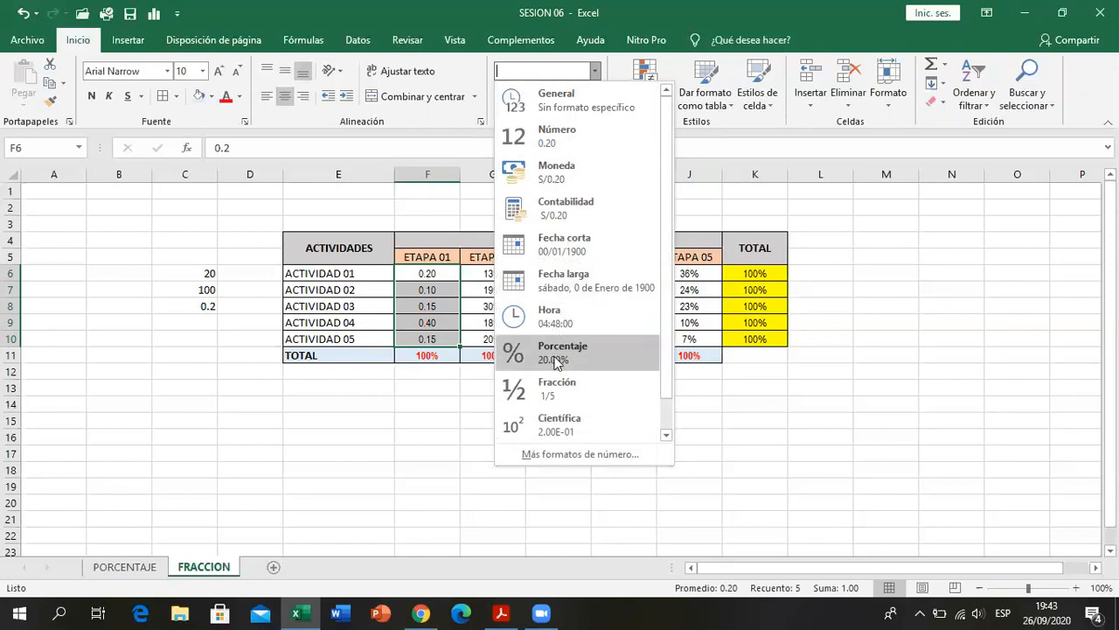
click(577, 398)
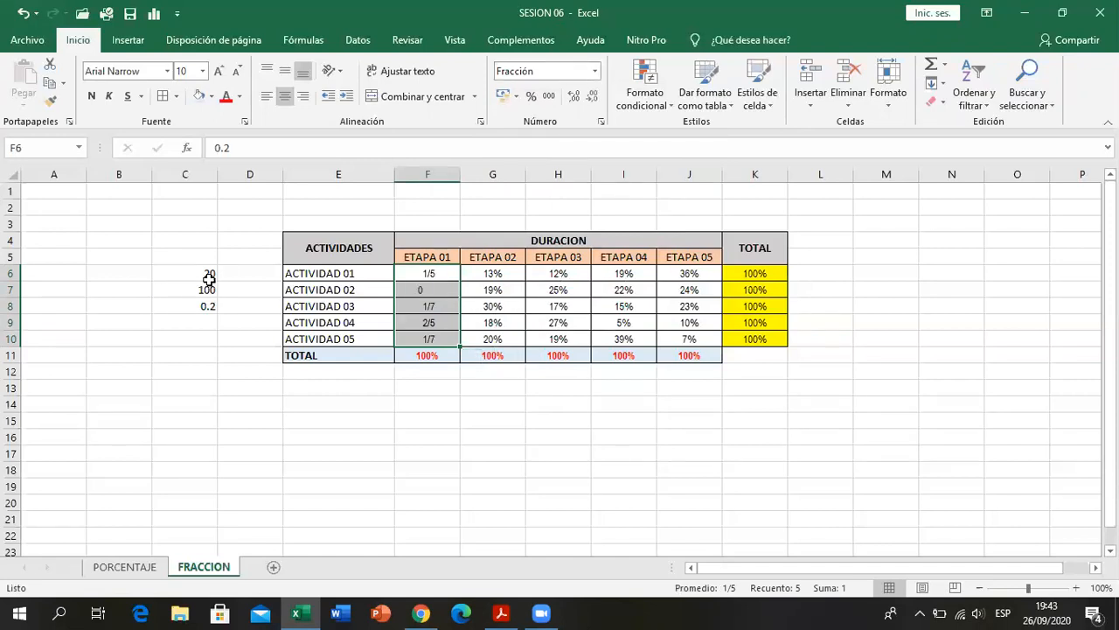
- Enter the helper value 20 in each of cells B6:B10 and check the sum of that range
click(141, 276)
text(20)
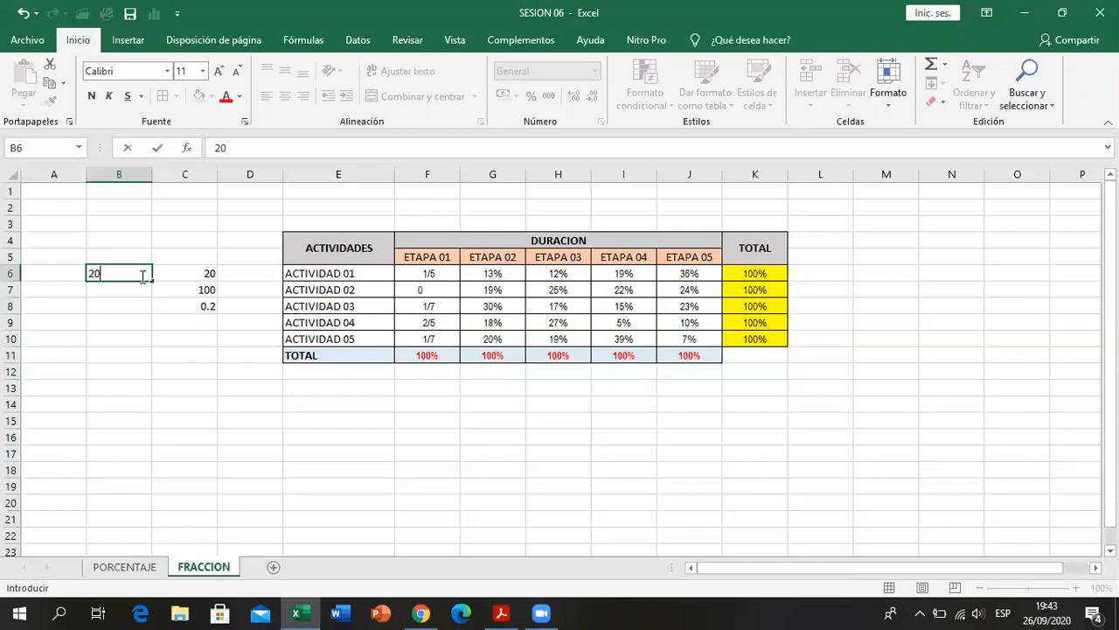
key(Return)
text(20)
key(Return)
text(20)
key(Return)
text(20)
key(Return)
text(20)
key(Return)
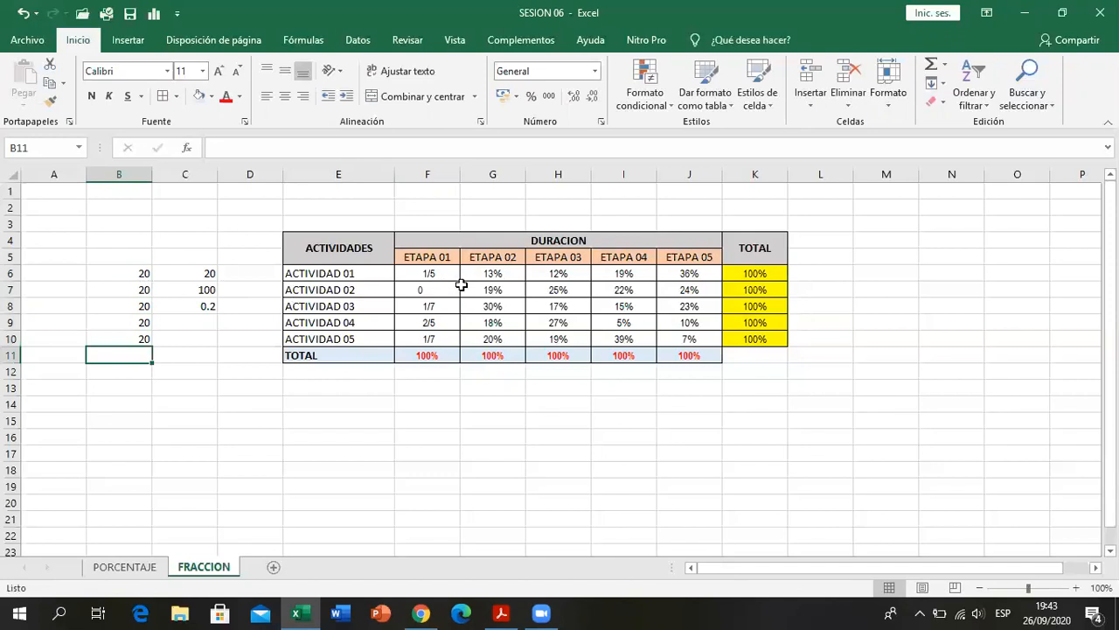
drag(143, 275, 138, 339)
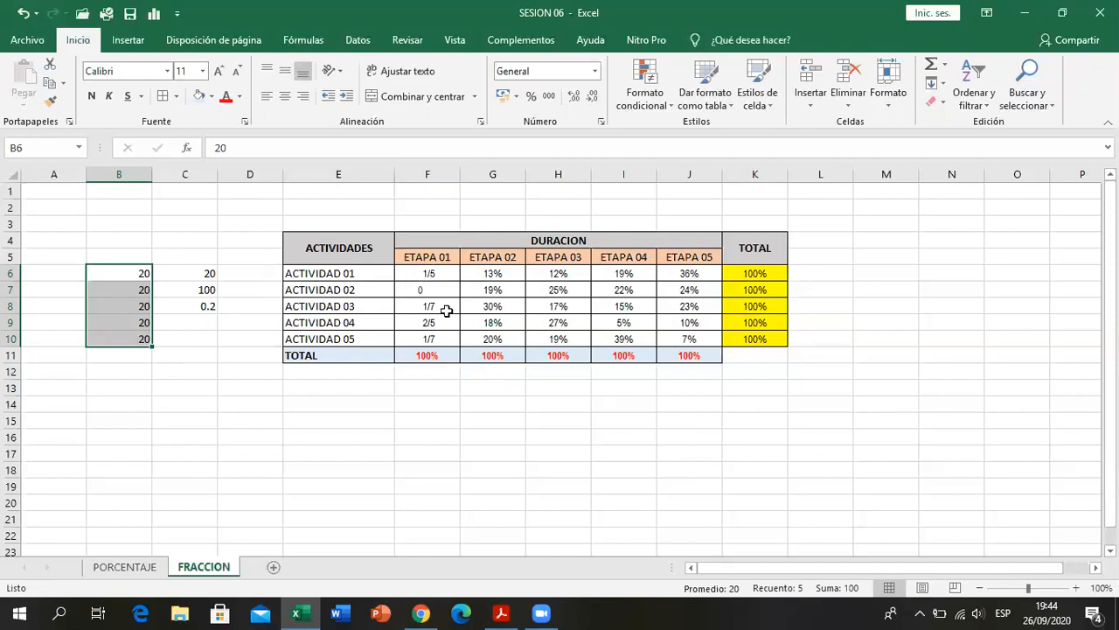
drag(143, 273, 145, 337)
click(497, 417)
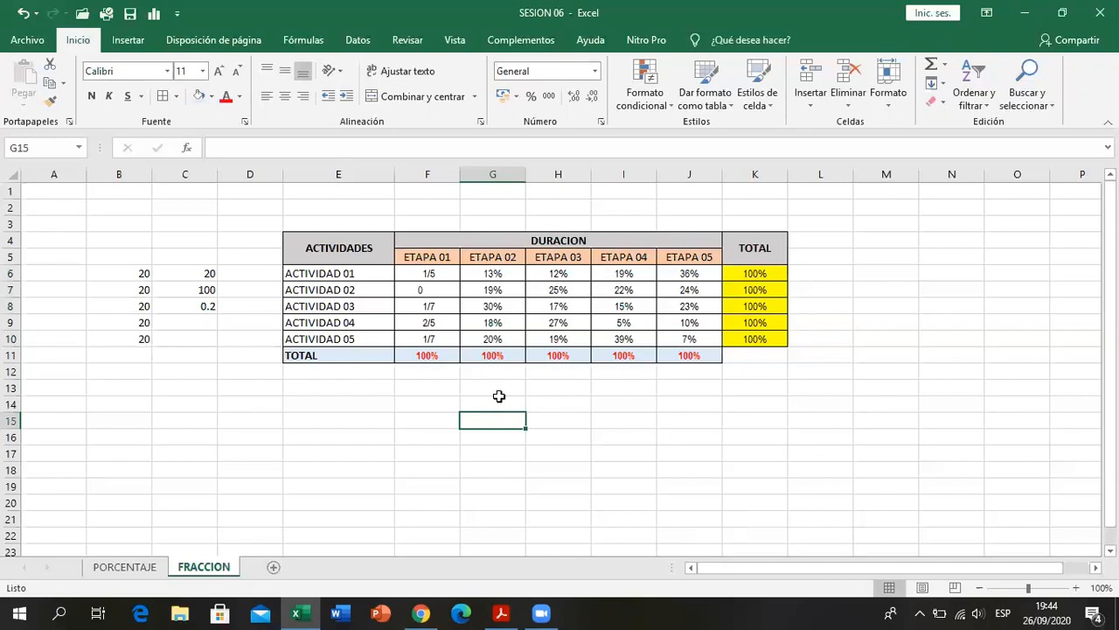
- Examine the ETAPA 01 fractions in F6:F10 against their stored decimal values, inspecting the contents of F9, F10 and F7 without changing them
click(453, 273)
drag(453, 293, 442, 339)
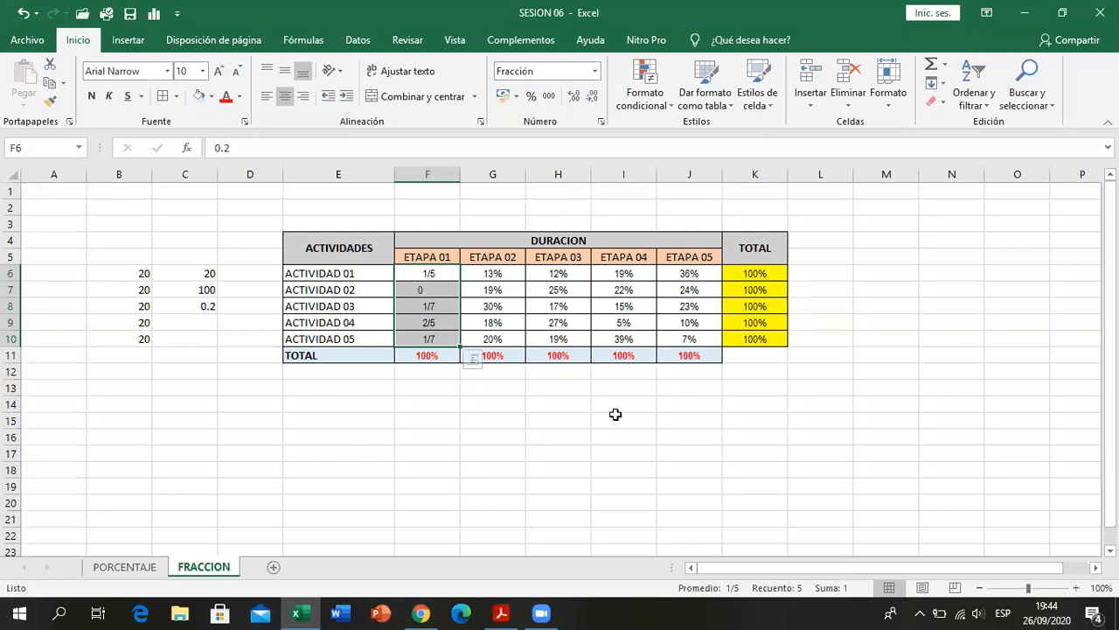
click(535, 419)
click(448, 289)
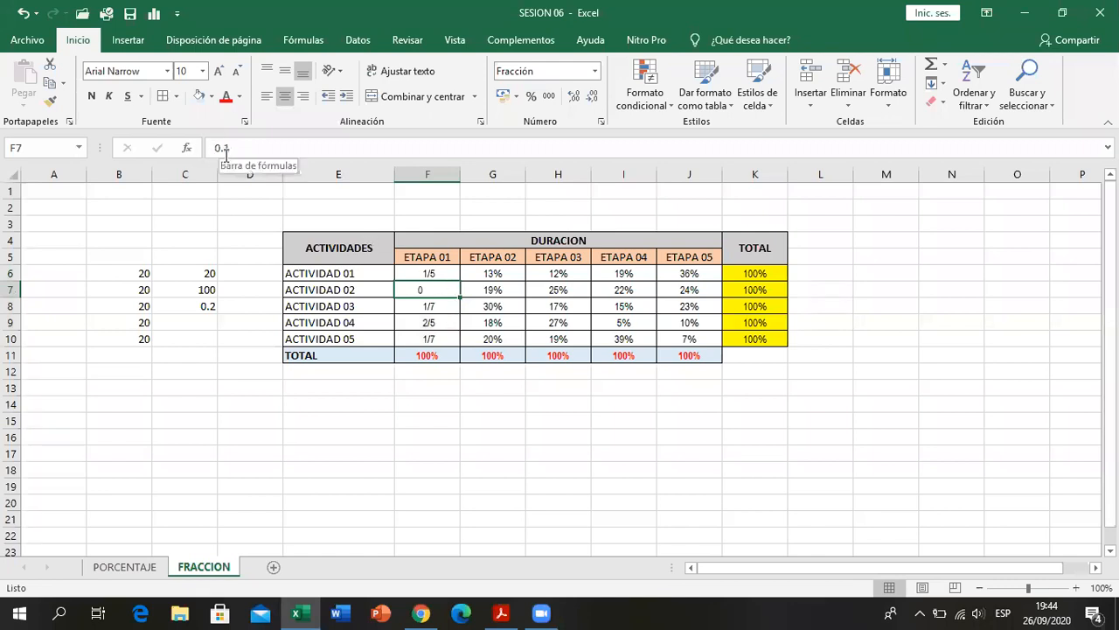
click(440, 275)
mouse_move(440, 275)
mouse_down()
mouse_move(444, 333)
mouse_move(438, 284)
mouse_up()
click(438, 287)
click(437, 307)
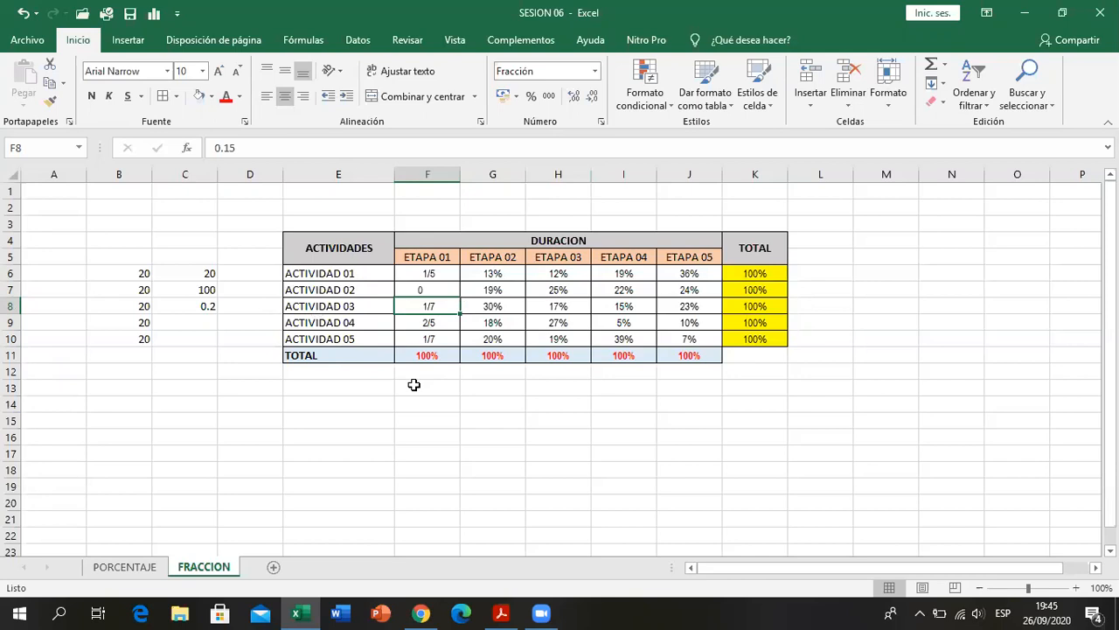
click(421, 325)
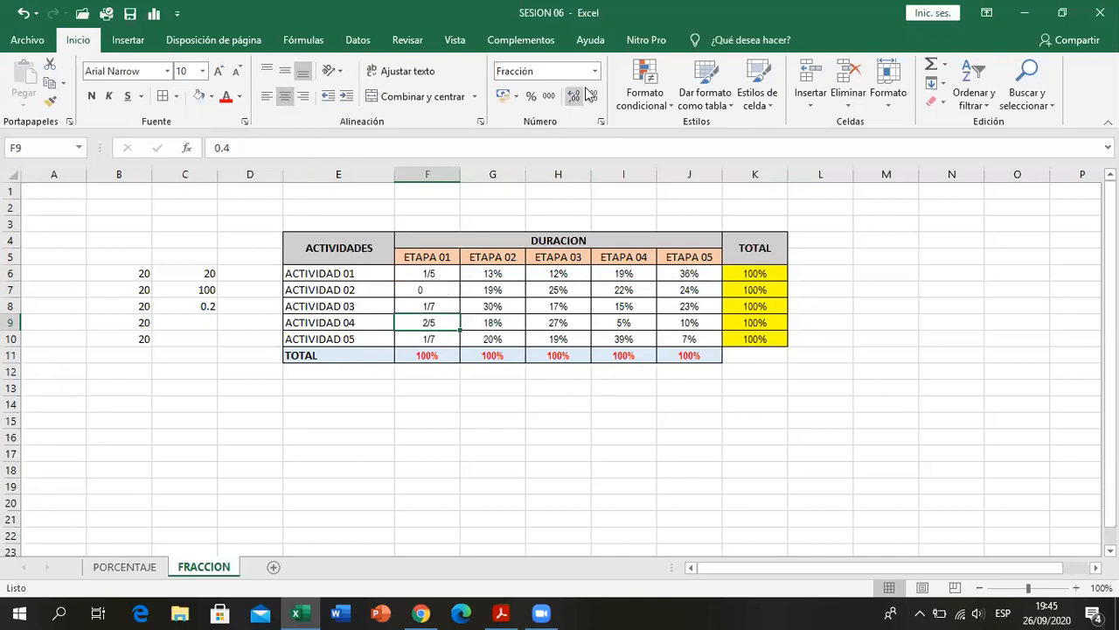
double_click(456, 323)
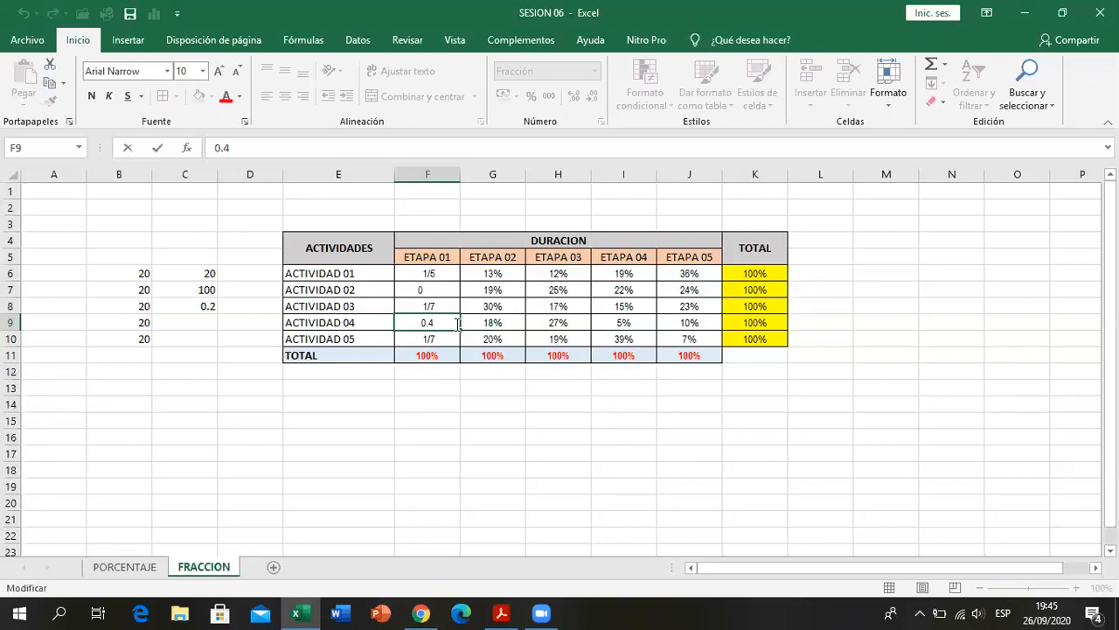
key(Escape)
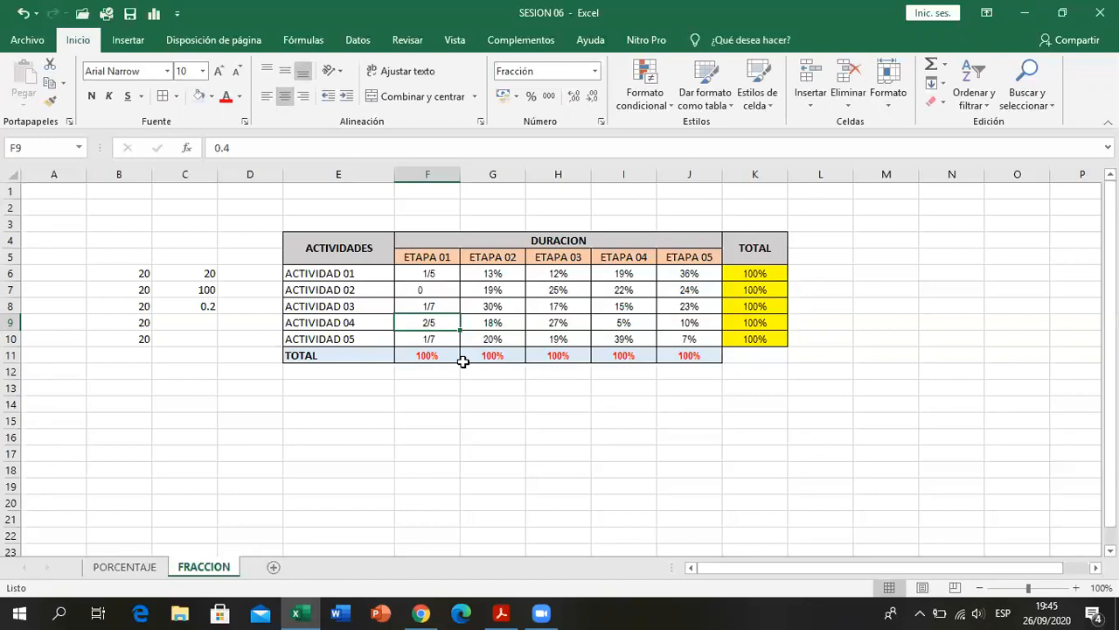
double_click(446, 339)
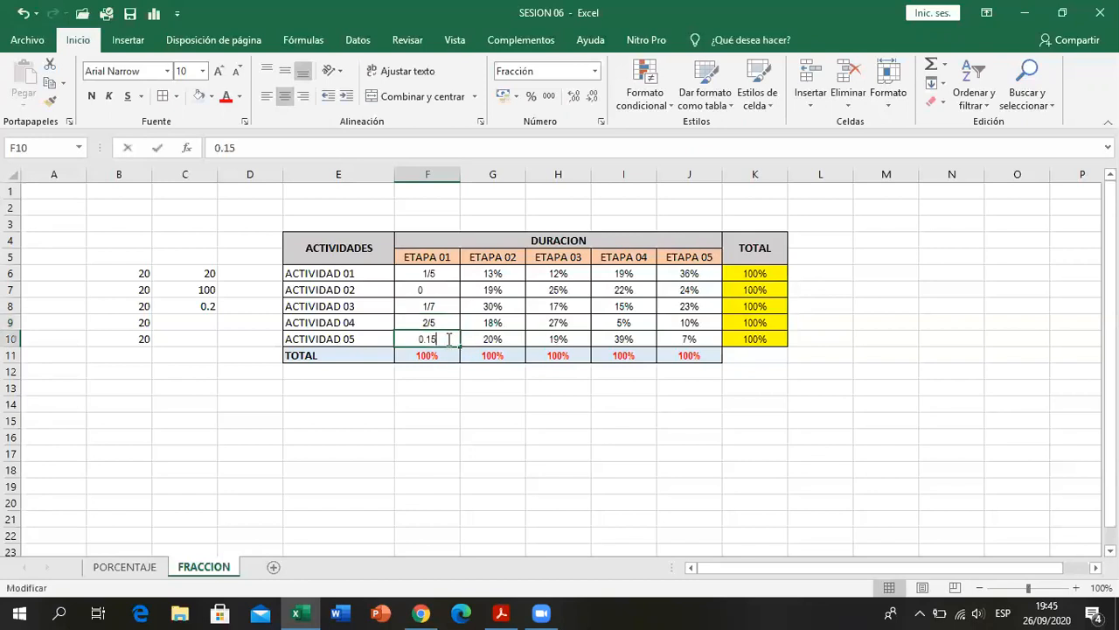
key(Escape)
double_click(435, 290)
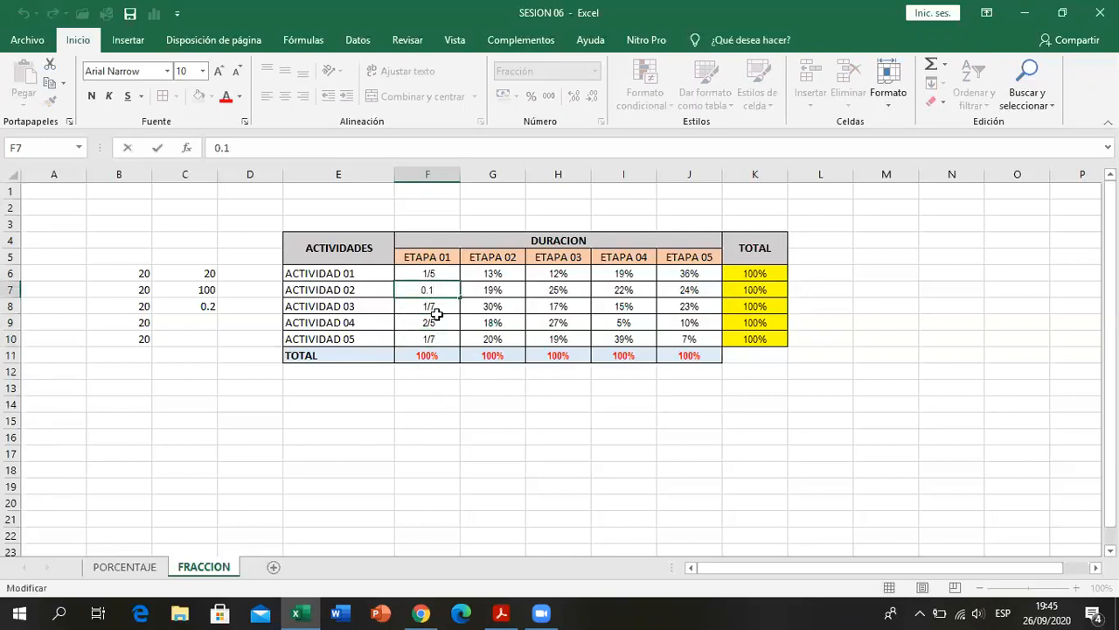
click(453, 391)
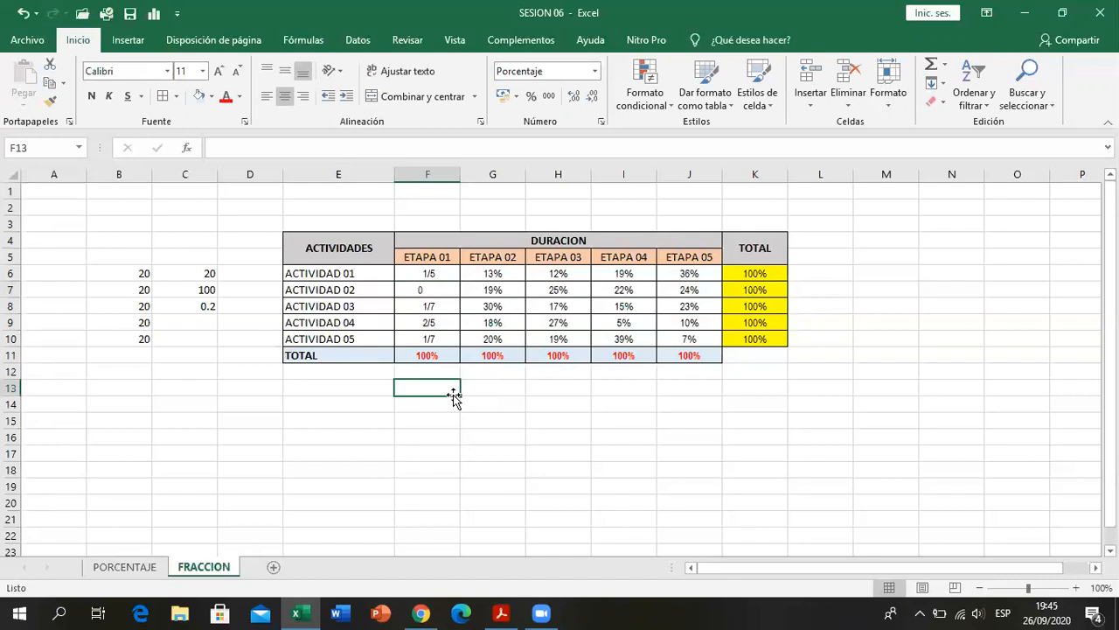
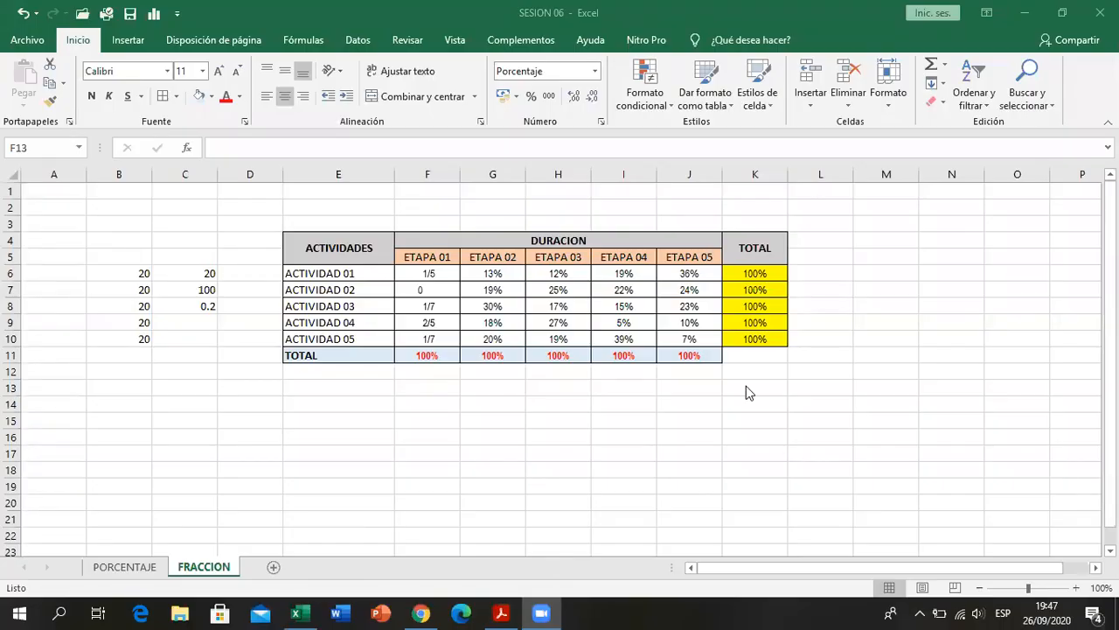
- Display the ETAPA 02 percentages in G6:G10 of the Excel sheet in the Número format, and undo that format change
click(300, 613)
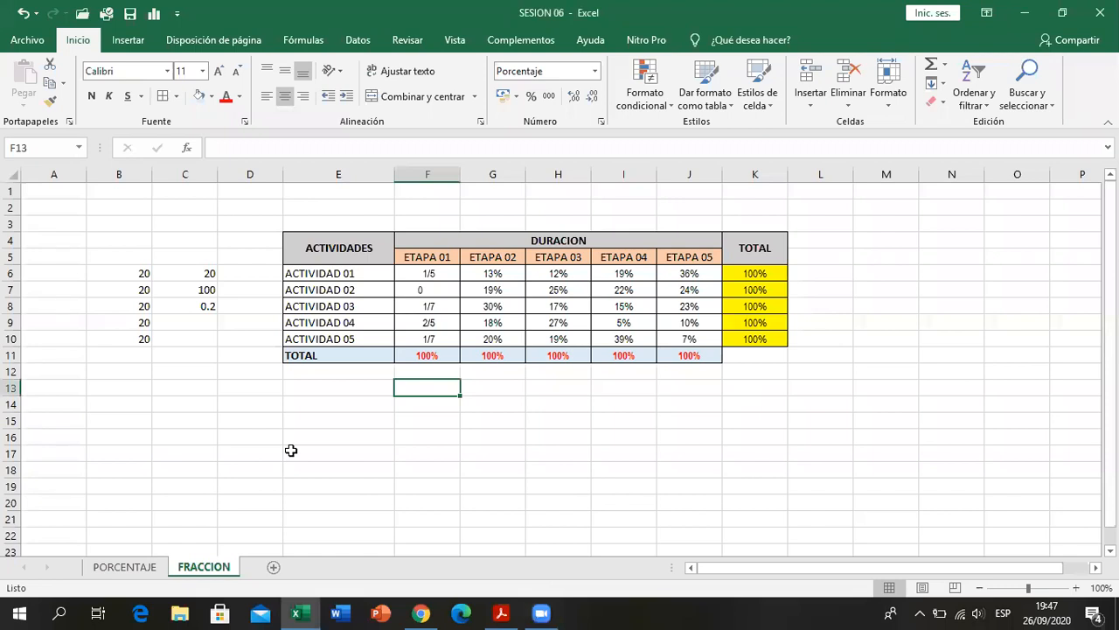
click(495, 276)
drag(495, 276, 495, 341)
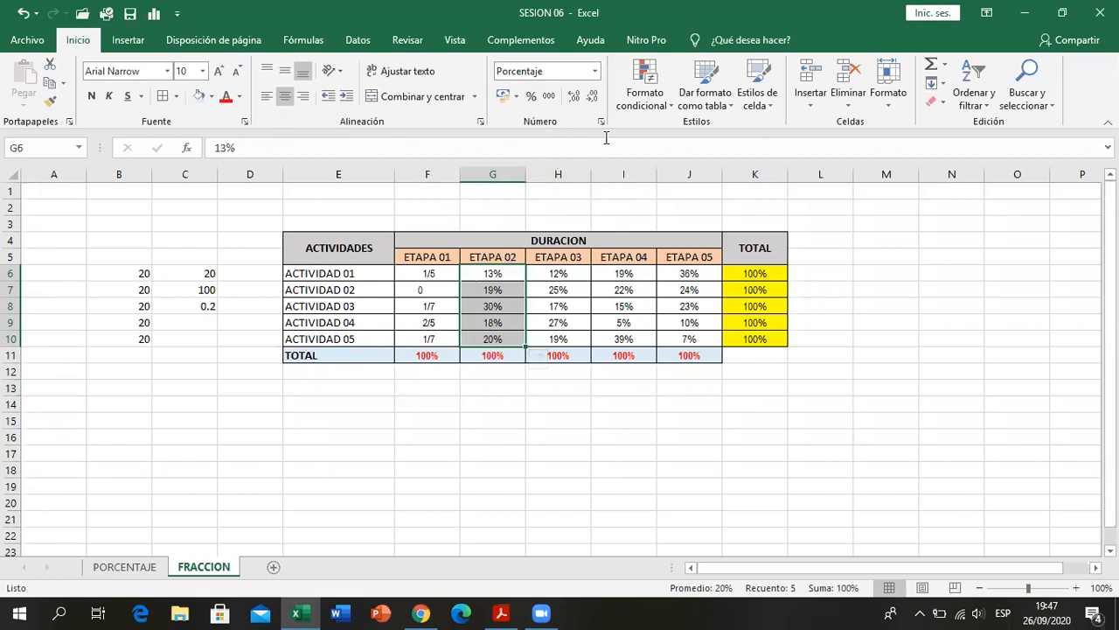
click(597, 71)
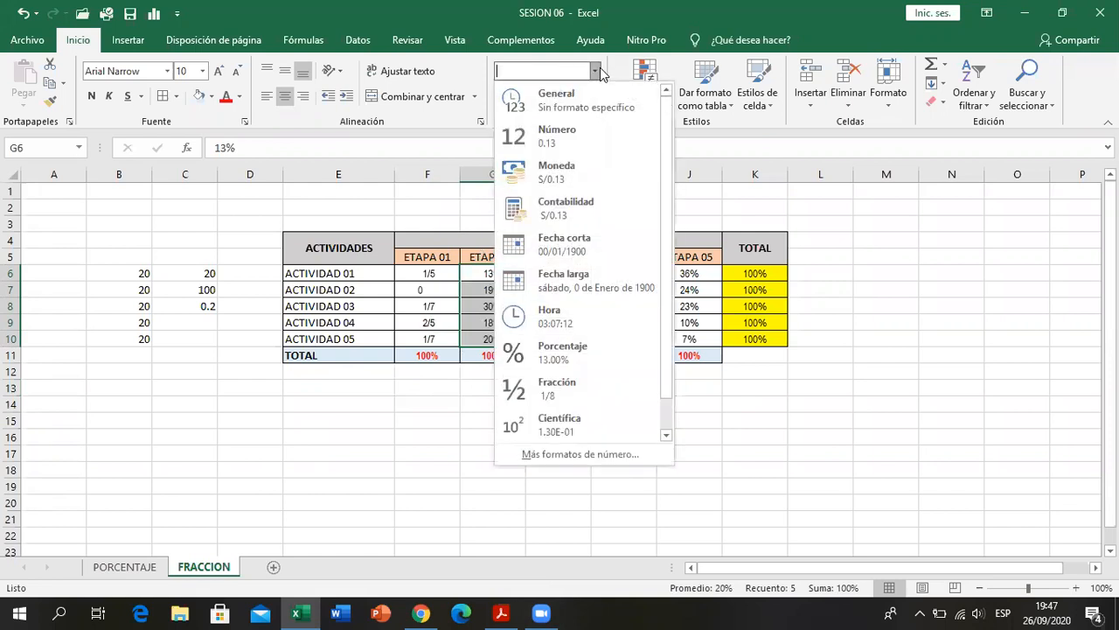
click(598, 141)
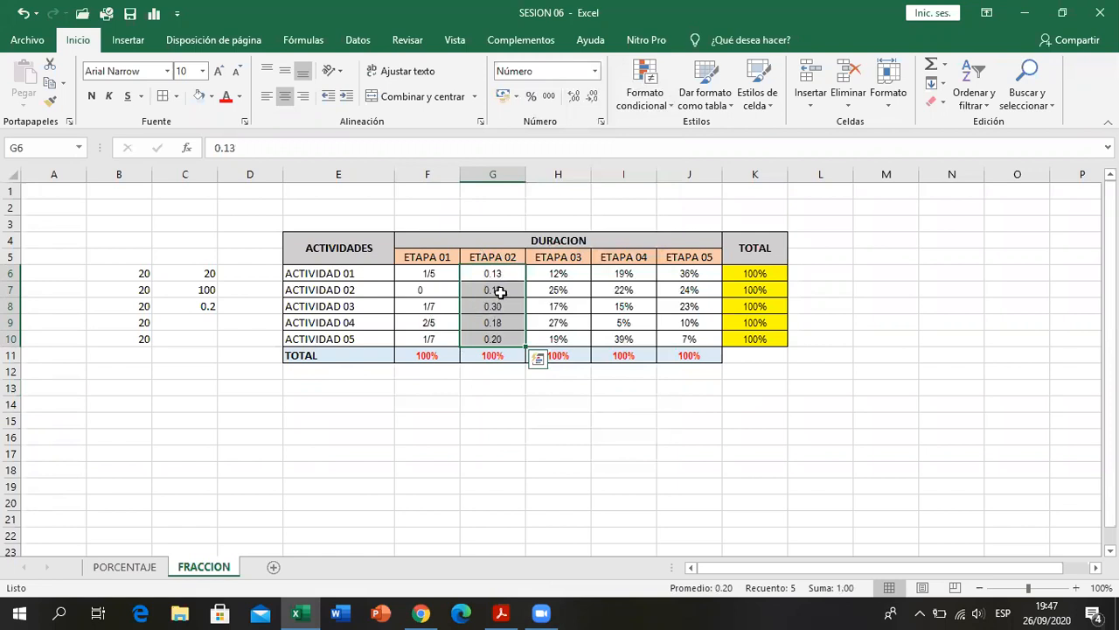
click(26, 16)
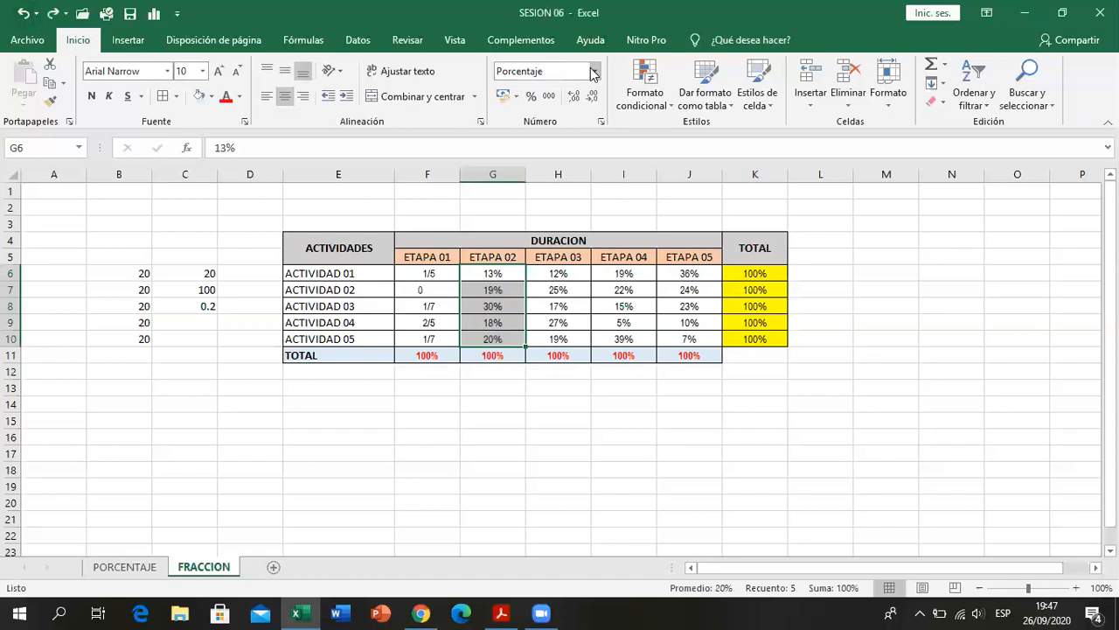
- Apply the Fracción number format to the ETAPA 02 values in G6:G10 and compare them with the PDF's fraction table
click(595, 71)
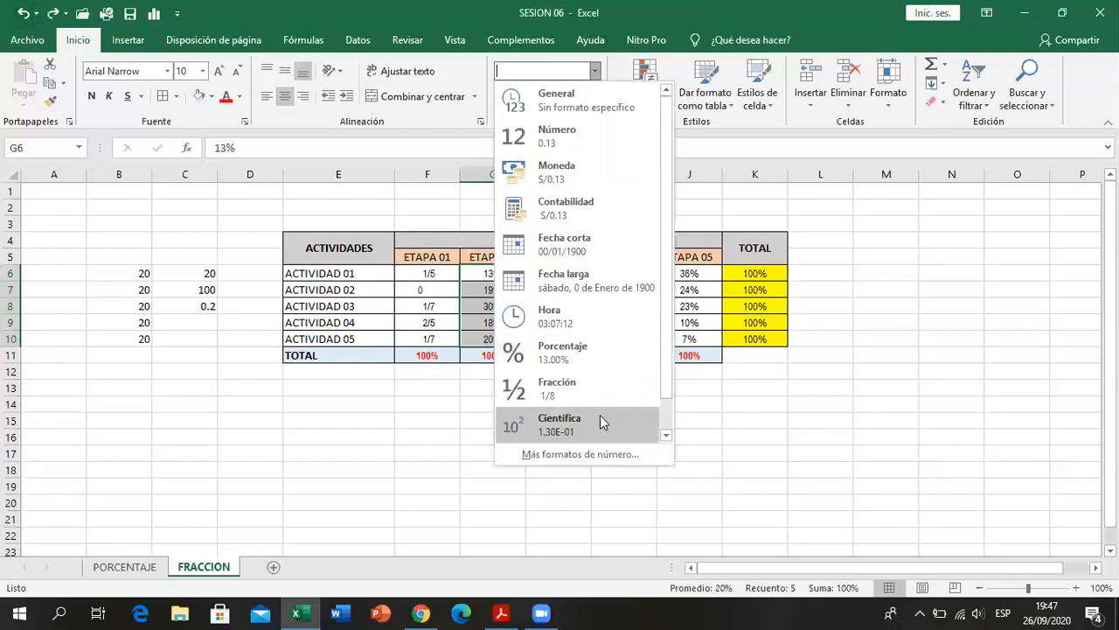
click(557, 388)
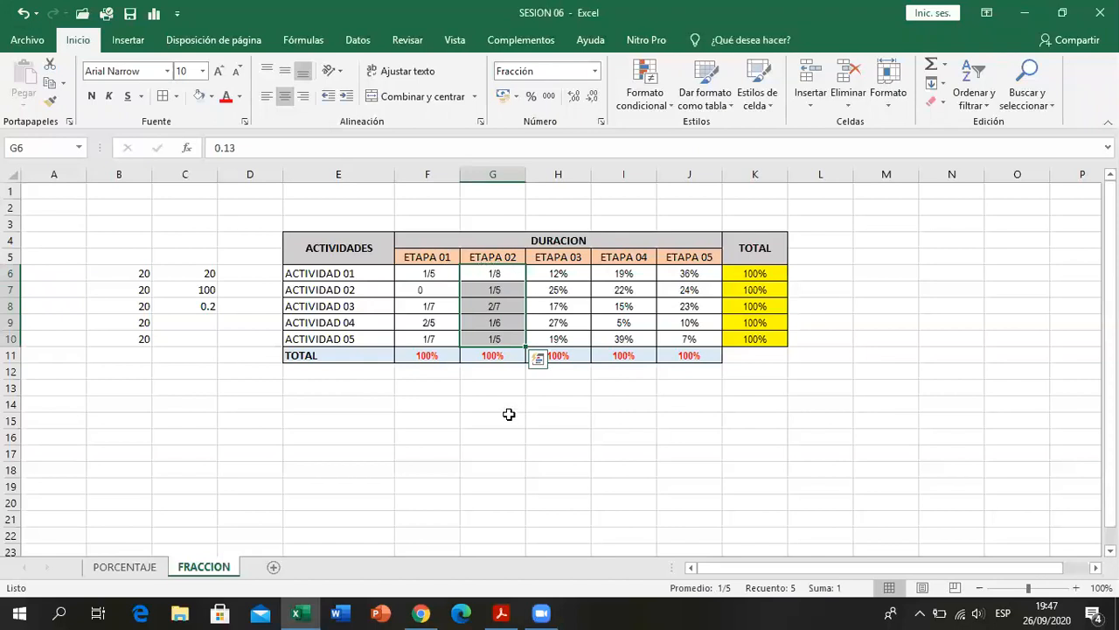
click(516, 611)
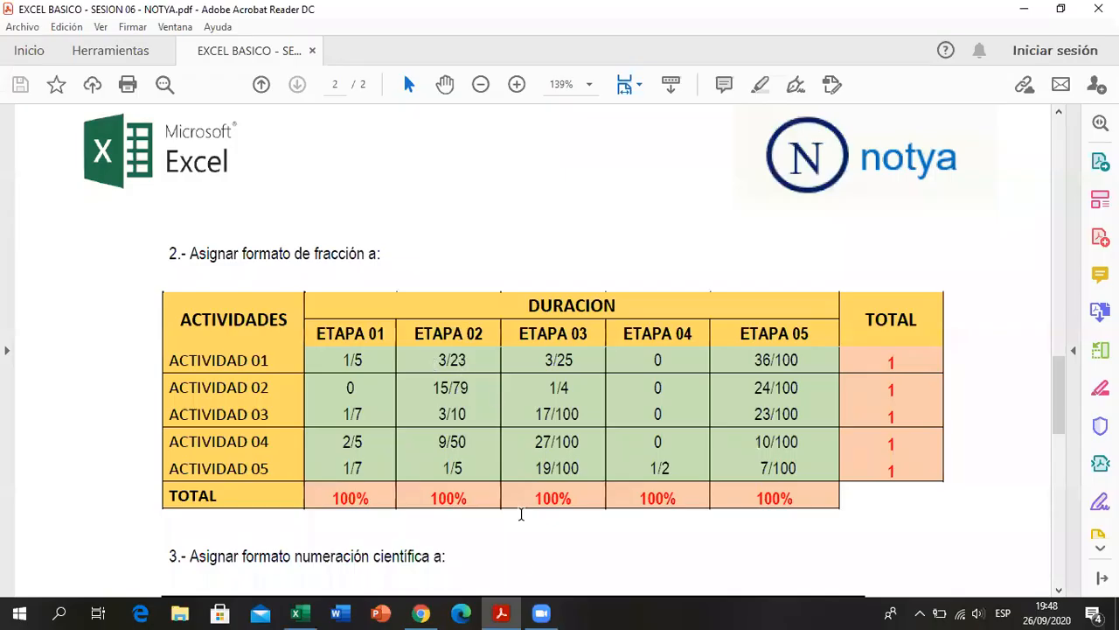
click(512, 612)
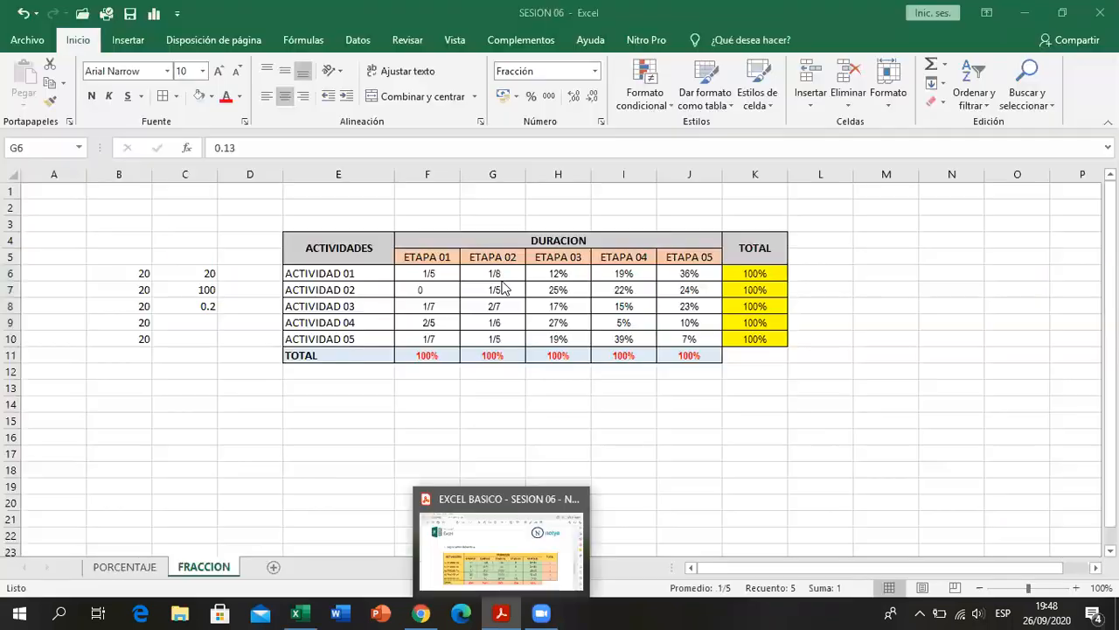
click(499, 612)
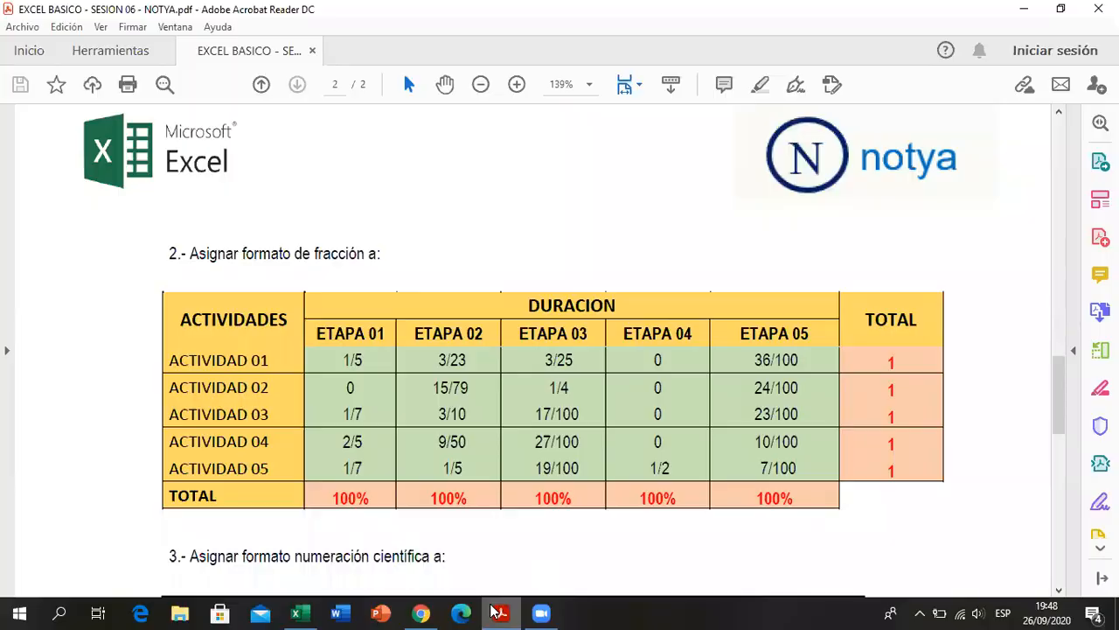
click(497, 612)
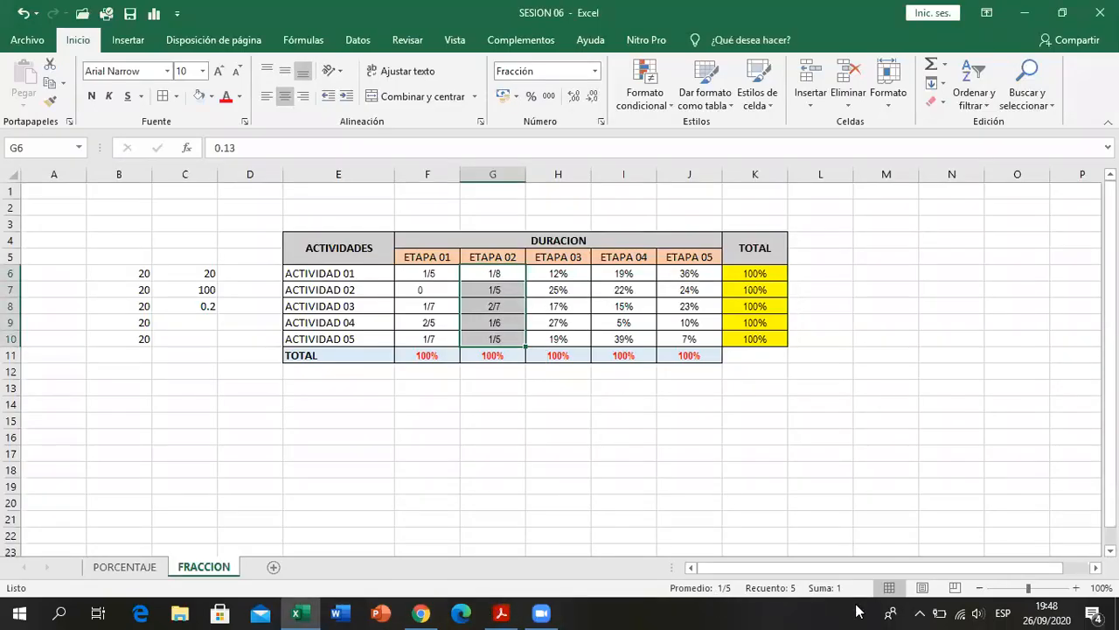
- Set the fraction type of the ETAPA 02 values in G6:G10 to Hasta dos dígitos (21/25), consulting the PDF table
click(509, 273)
drag(509, 274, 505, 337)
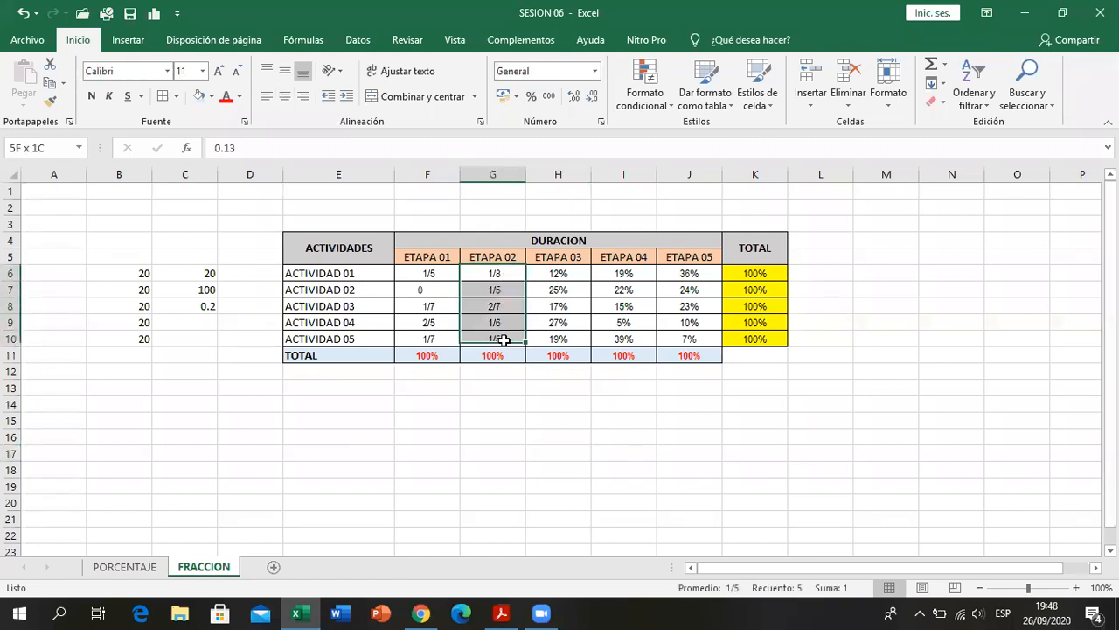
click(601, 124)
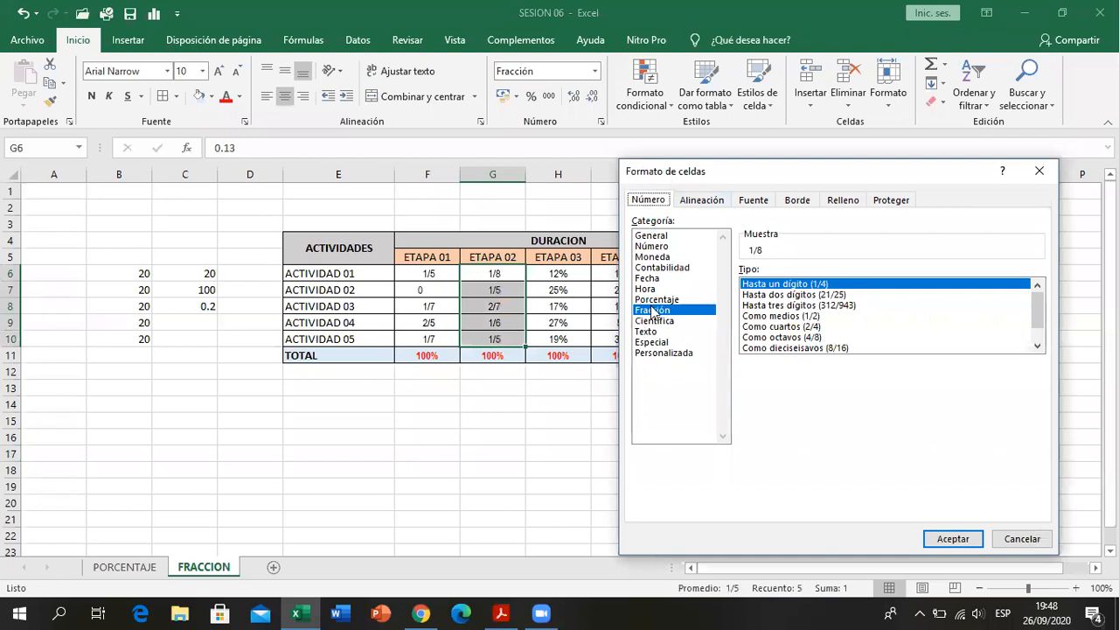
drag(888, 163, 930, 160)
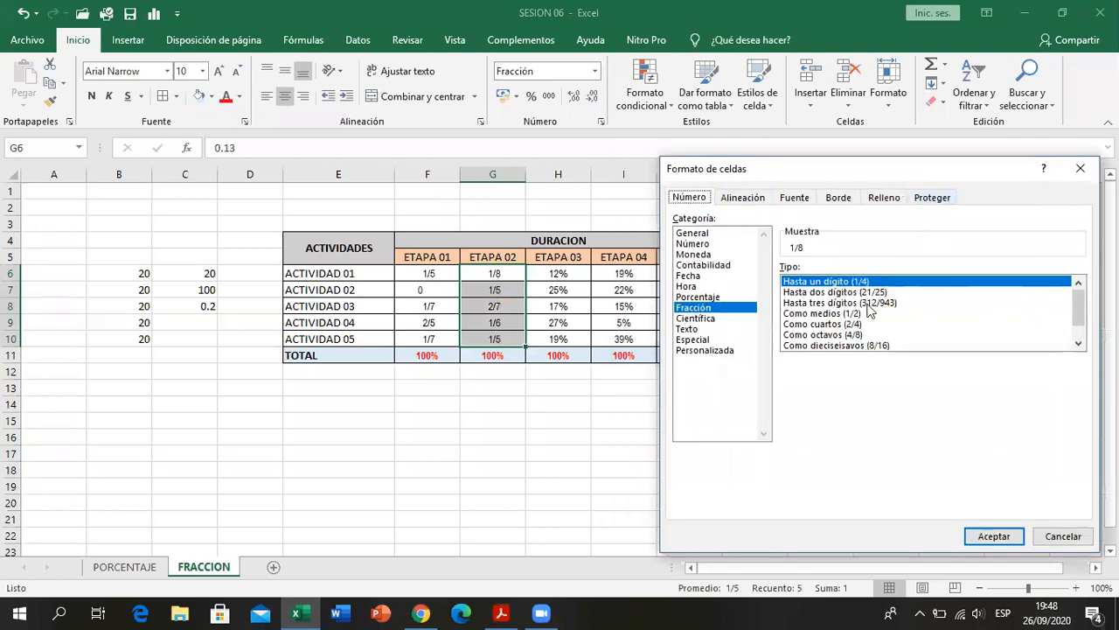
mouse_move(1084, 317)
mouse_down()
mouse_move(1084, 332)
mouse_move(1084, 308)
mouse_up()
key(alt+Tab)
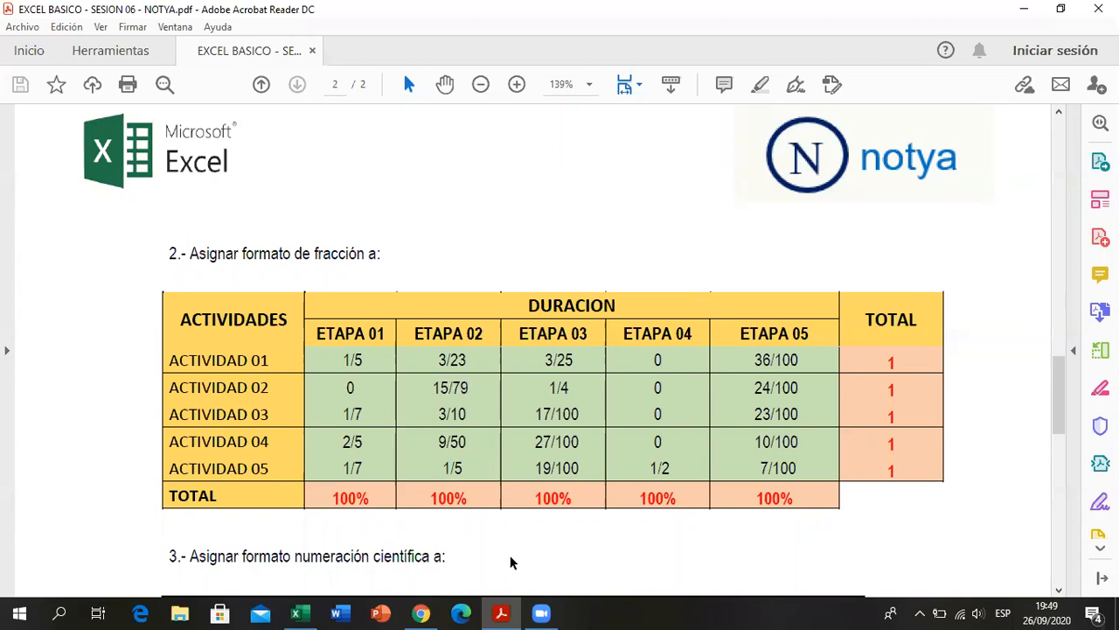
key(alt+Tab)
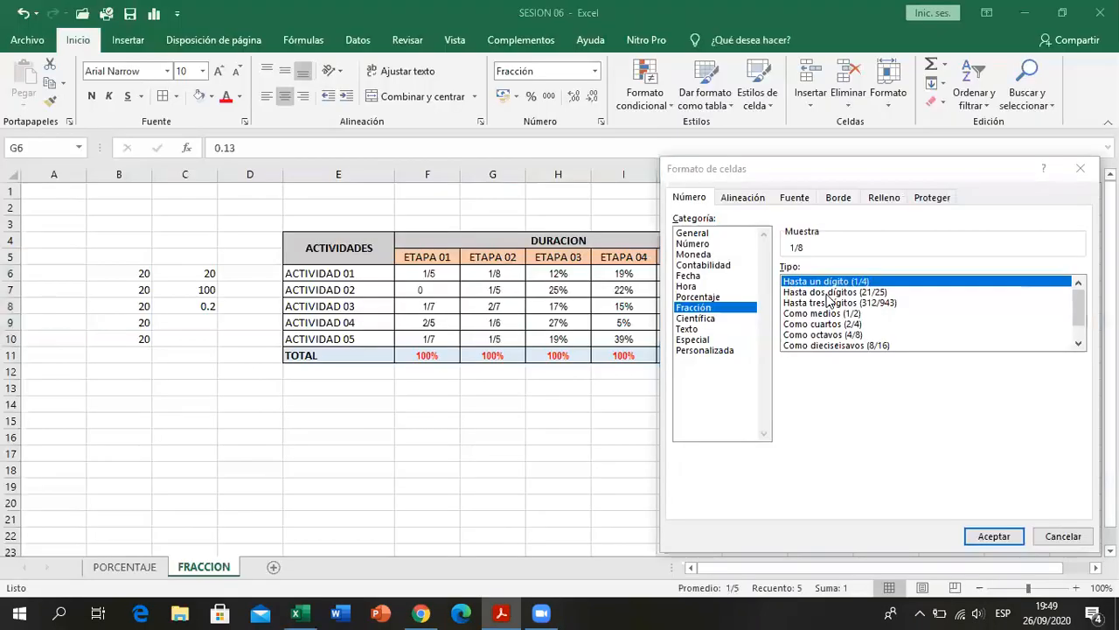
click(822, 292)
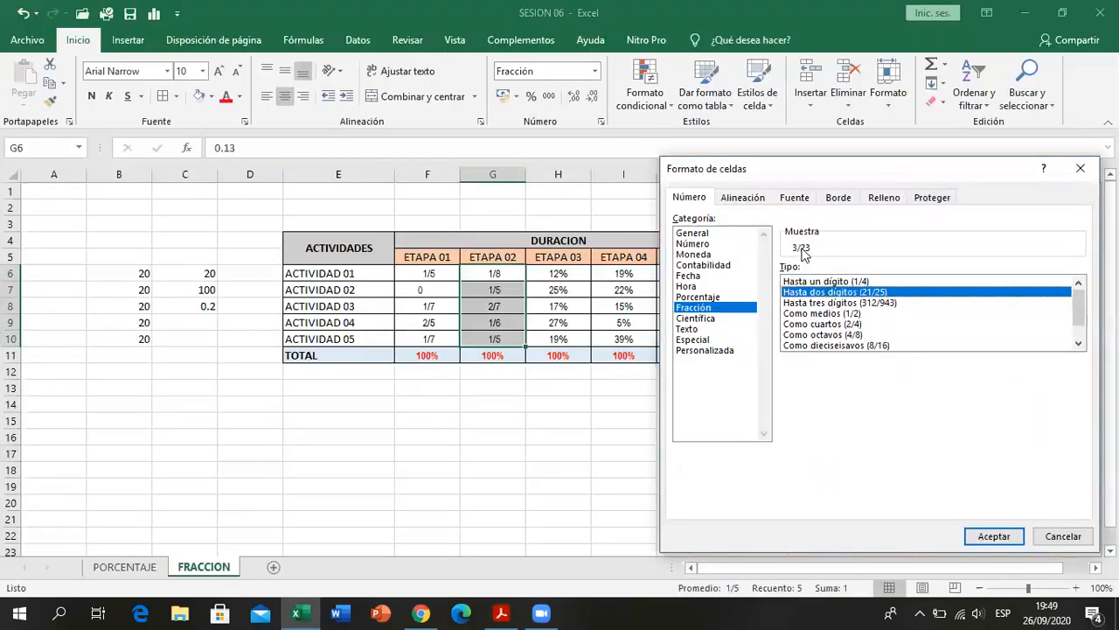
click(991, 537)
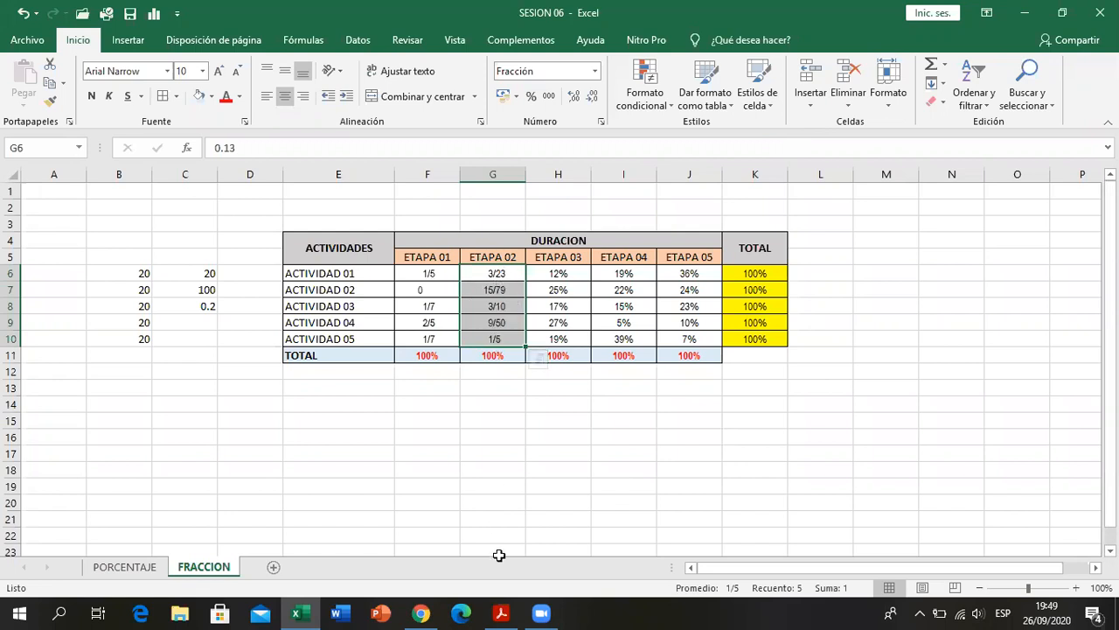
- Compare the ETAPA 02 fractions with the PDF table and inspect the stored decimals of G10 and G6
click(505, 612)
click(504, 612)
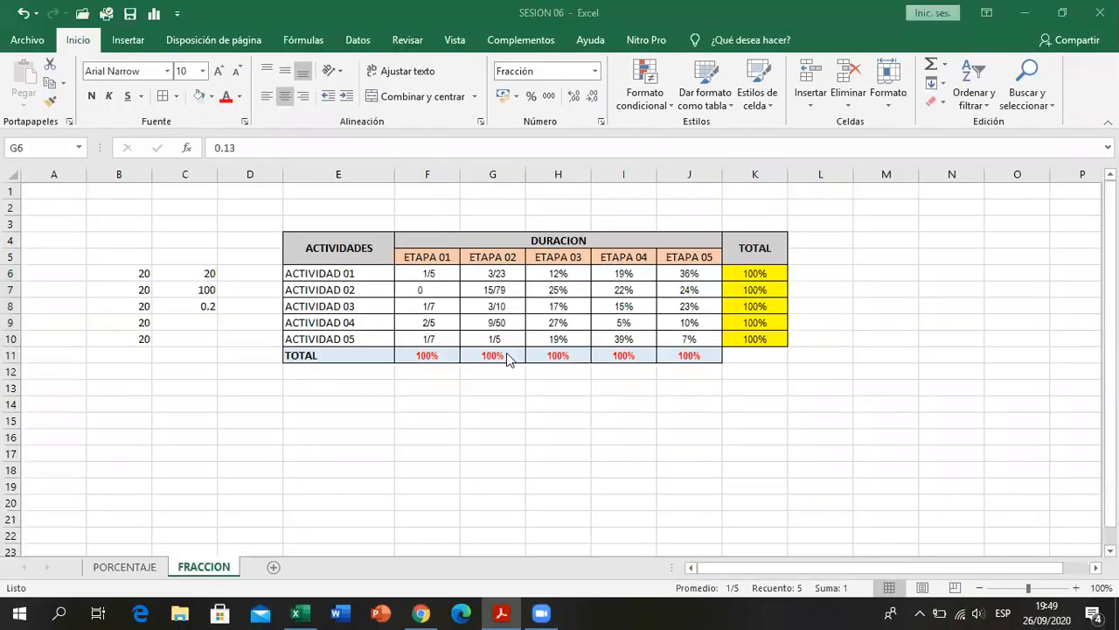
click(499, 612)
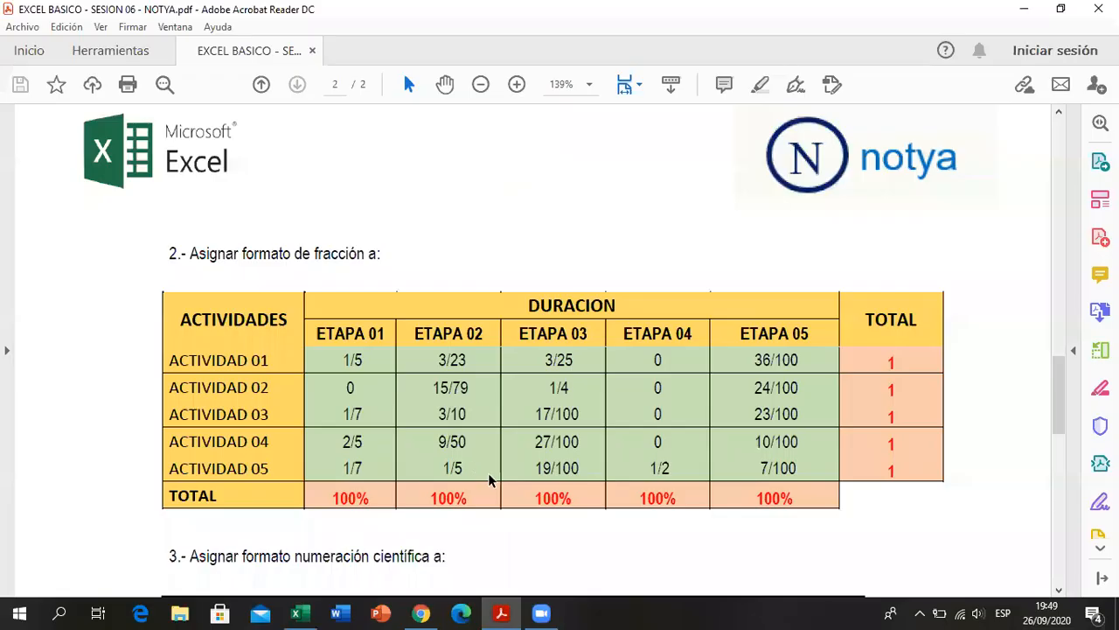
click(498, 612)
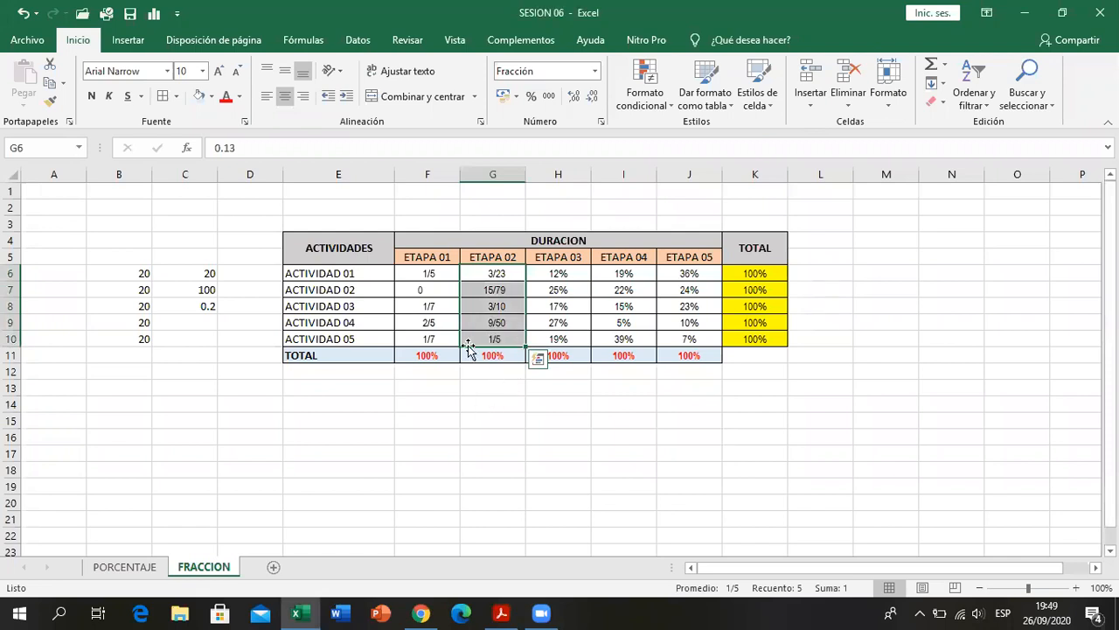
click(481, 338)
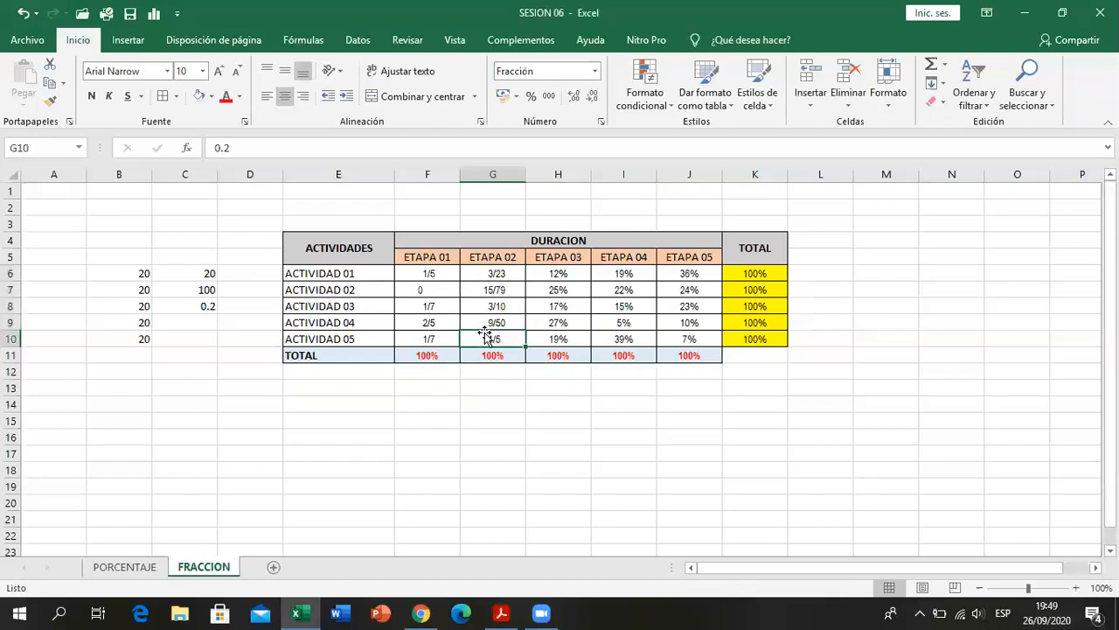
click(494, 273)
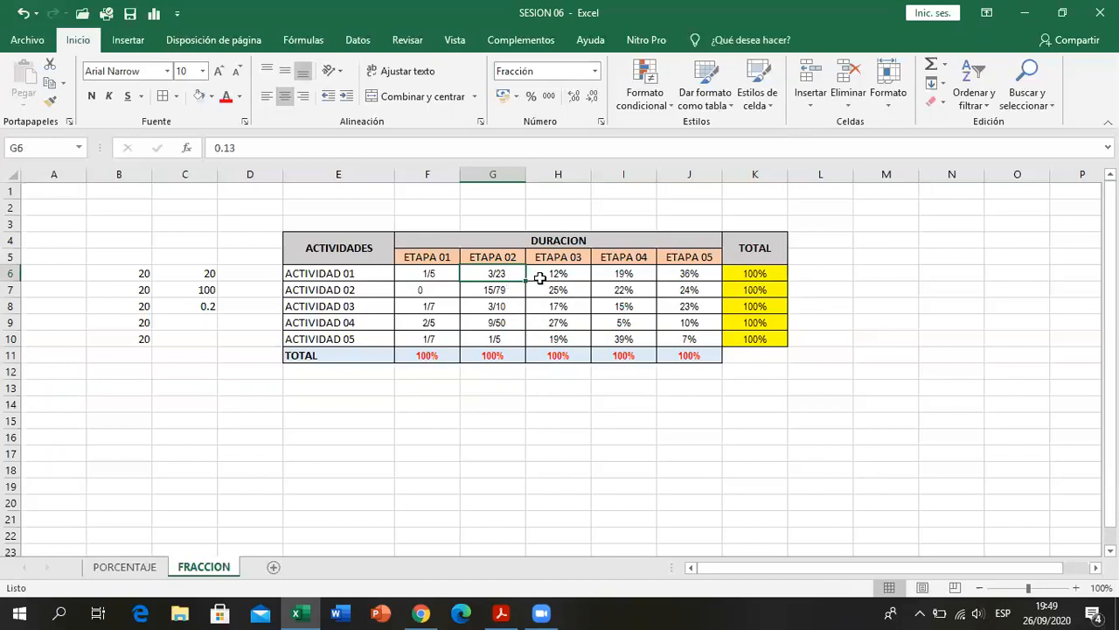
- Check ETAPA 03 in the PDF and format H6:H10 as Fracción with the type Hasta tres dígitos (312/943)
click(540, 274)
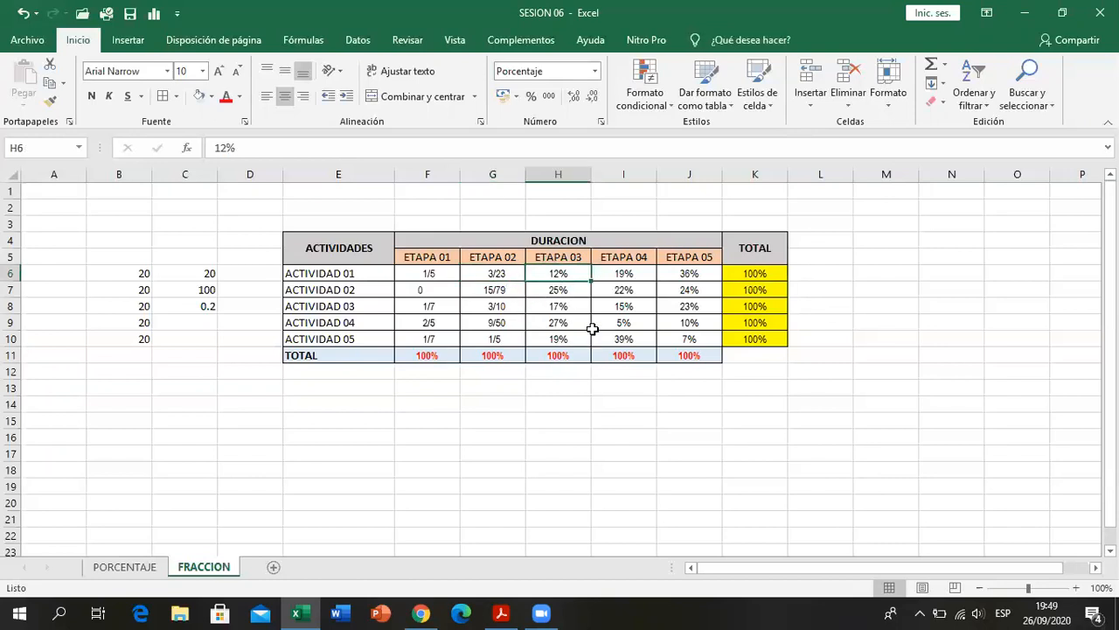
click(501, 613)
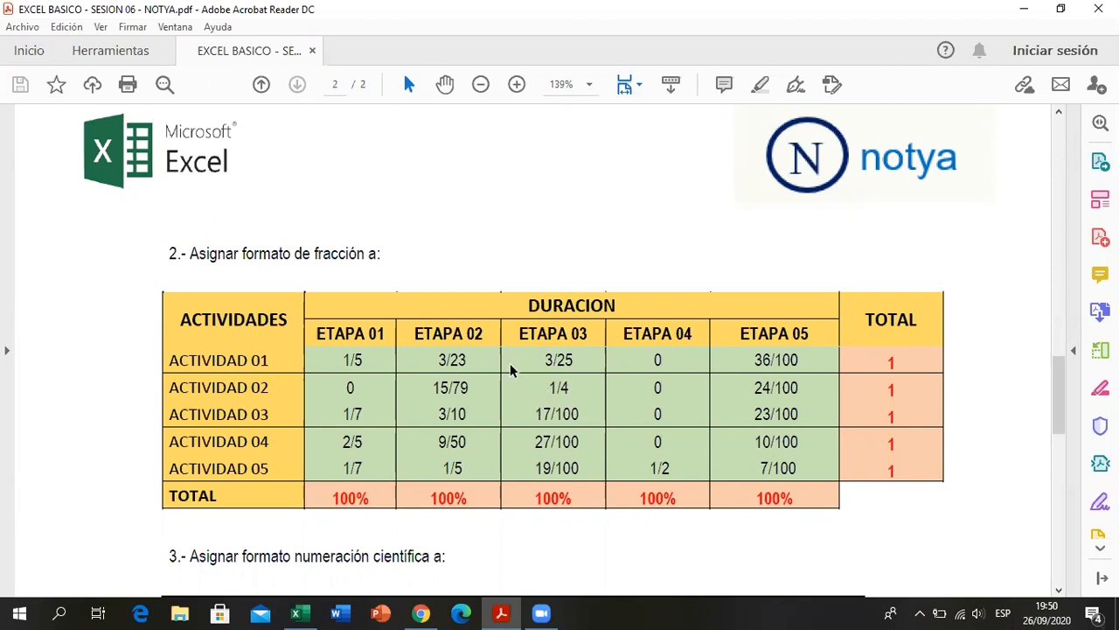
click(502, 612)
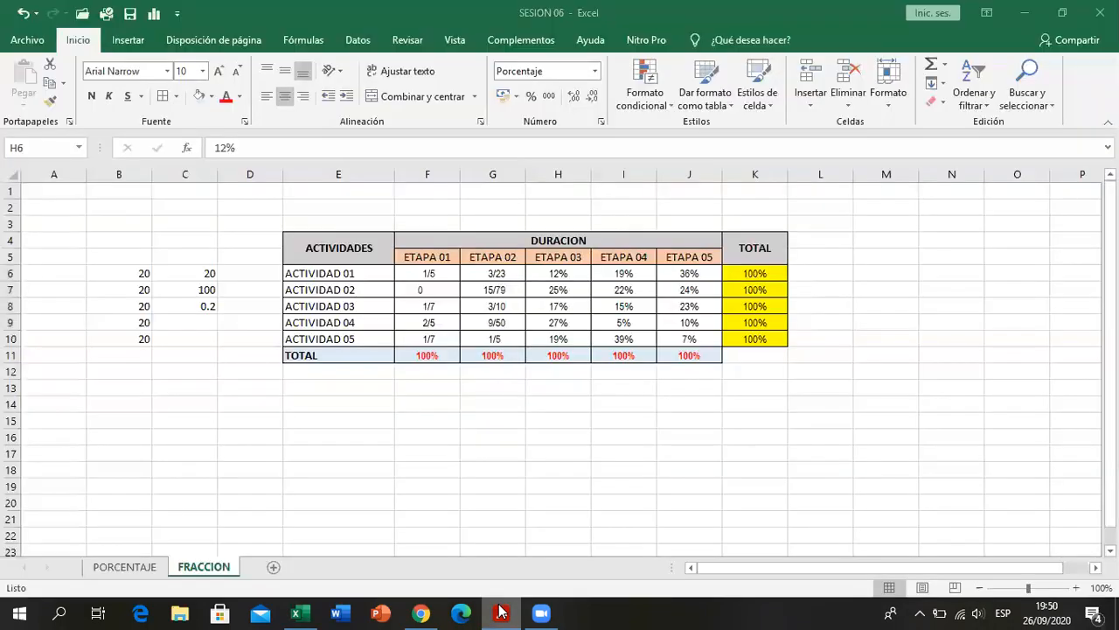
drag(557, 273, 560, 343)
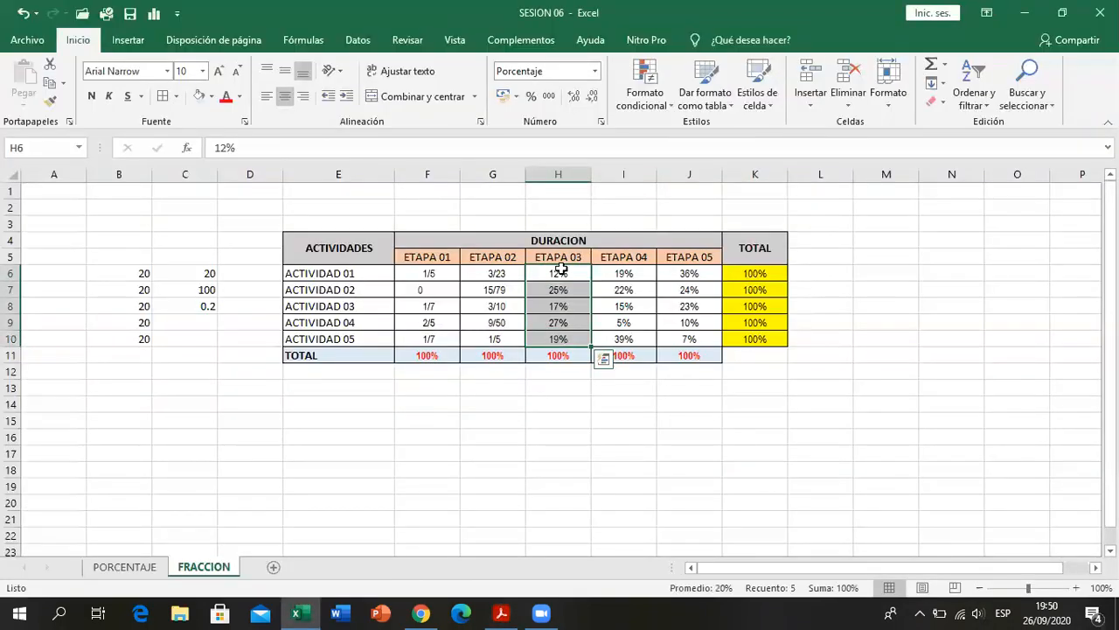
click(600, 123)
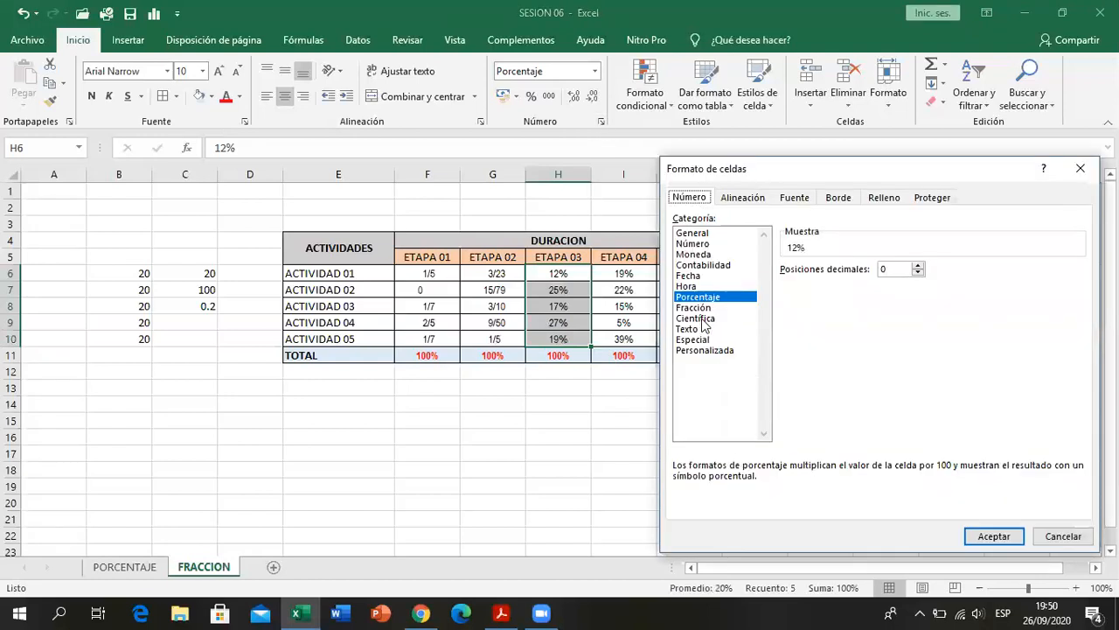
click(695, 308)
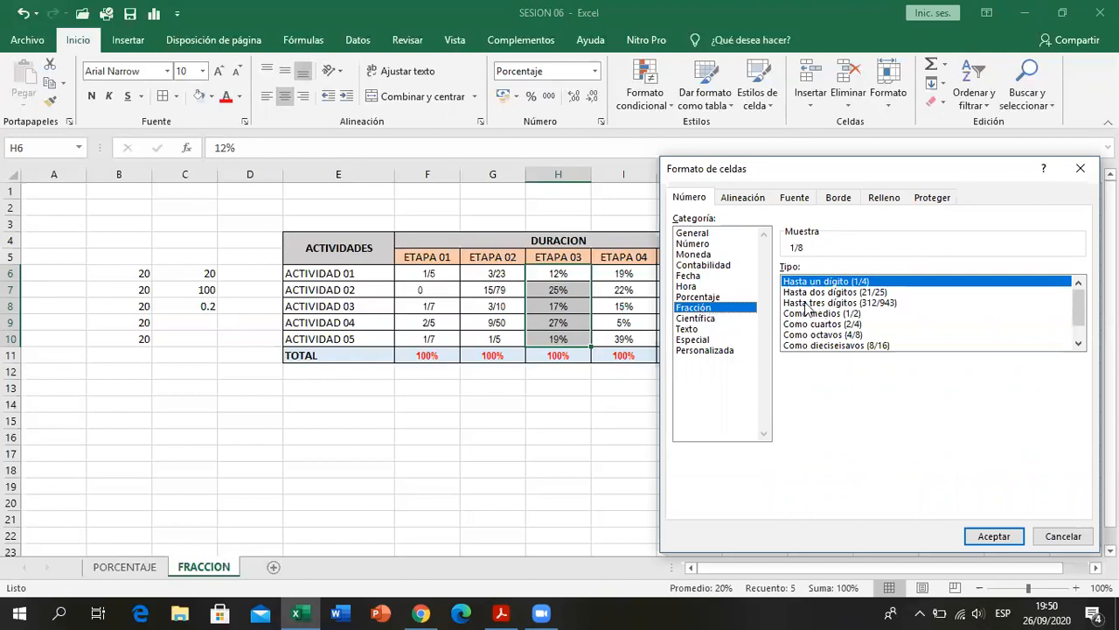
click(815, 304)
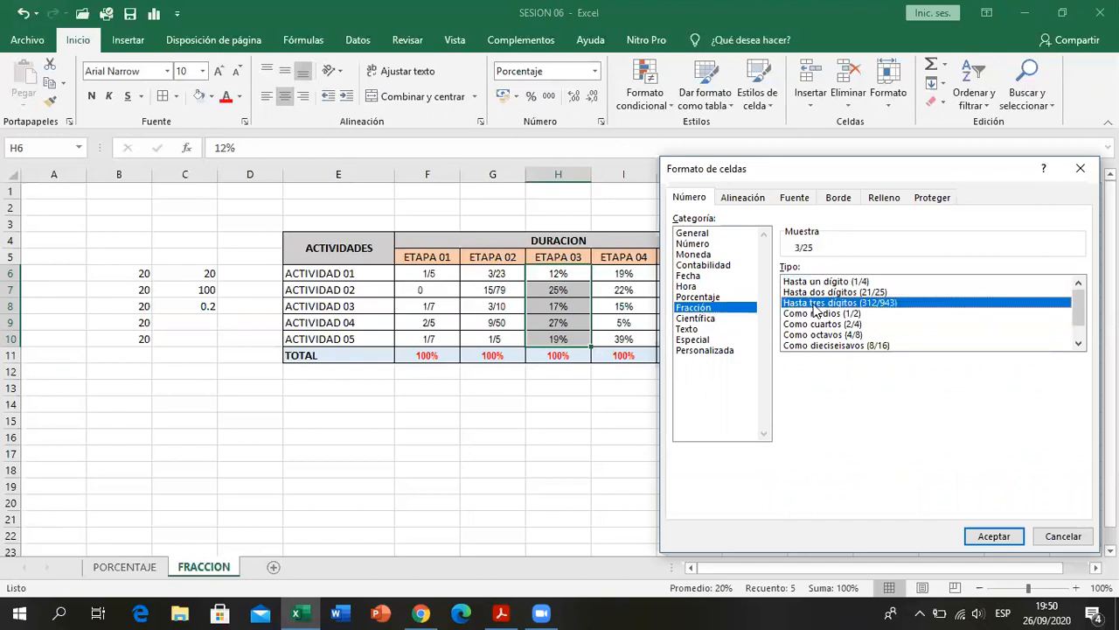
click(988, 538)
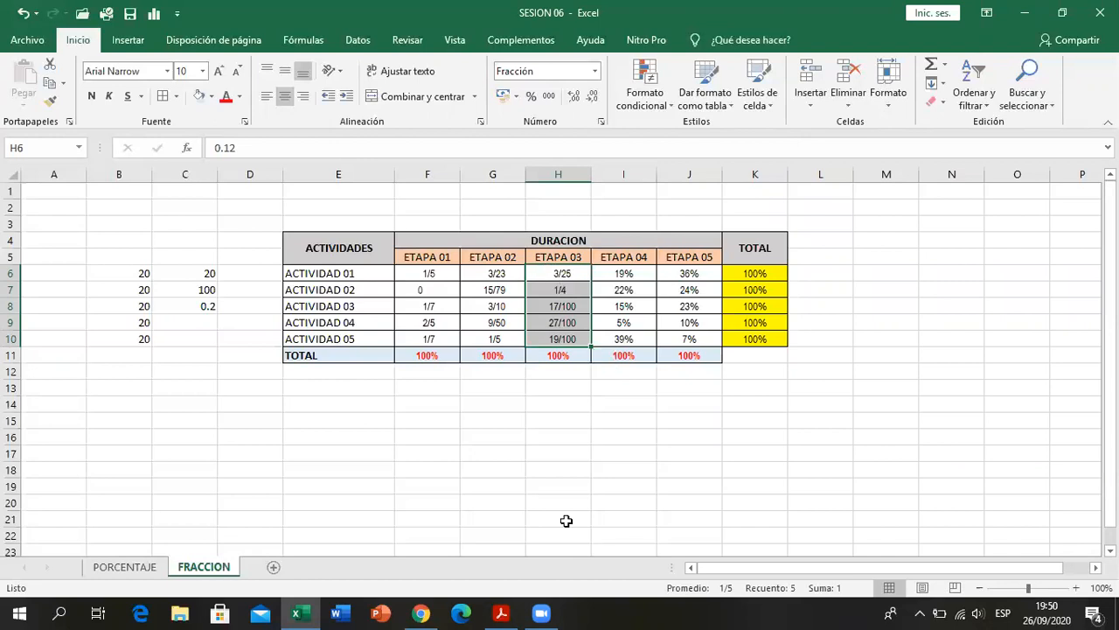
- Compare the ETAPA 03 fractions with the PDF table, inspect H10's stored value, and view the original percentages on the PORCENTAJE sheet
key(alt+Tab)
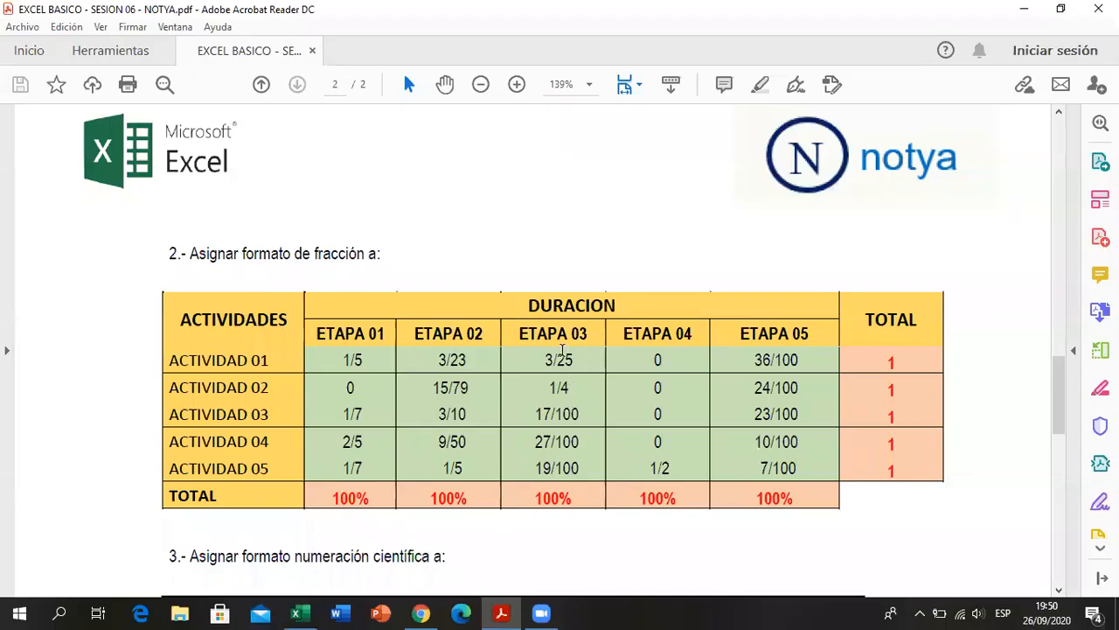
click(503, 612)
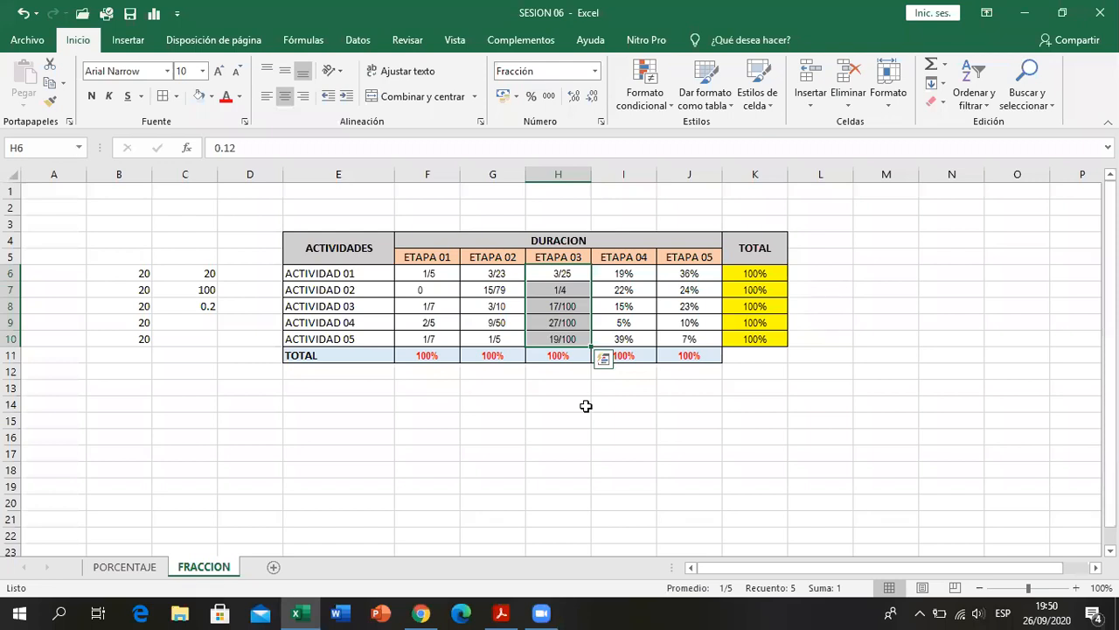
click(586, 406)
click(564, 337)
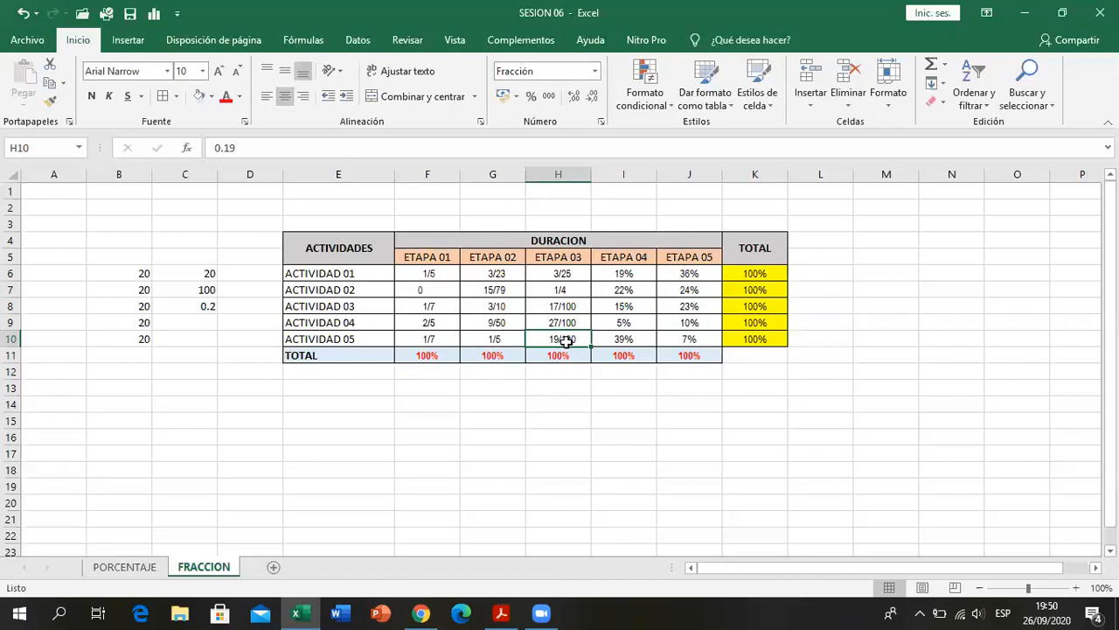
click(98, 569)
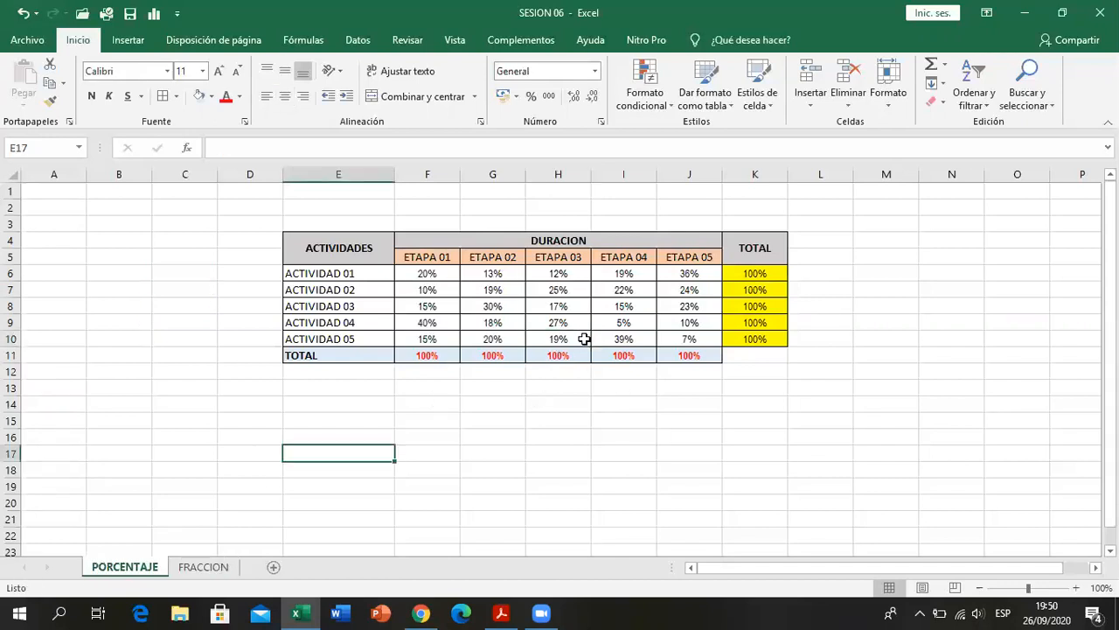
- Format the ETAPA 04 values in I6:I10 of the FRACCION sheet as Fracción with the type Como medios (1/2), consulting the PDF table
click(210, 567)
click(569, 398)
click(609, 272)
drag(609, 273, 617, 341)
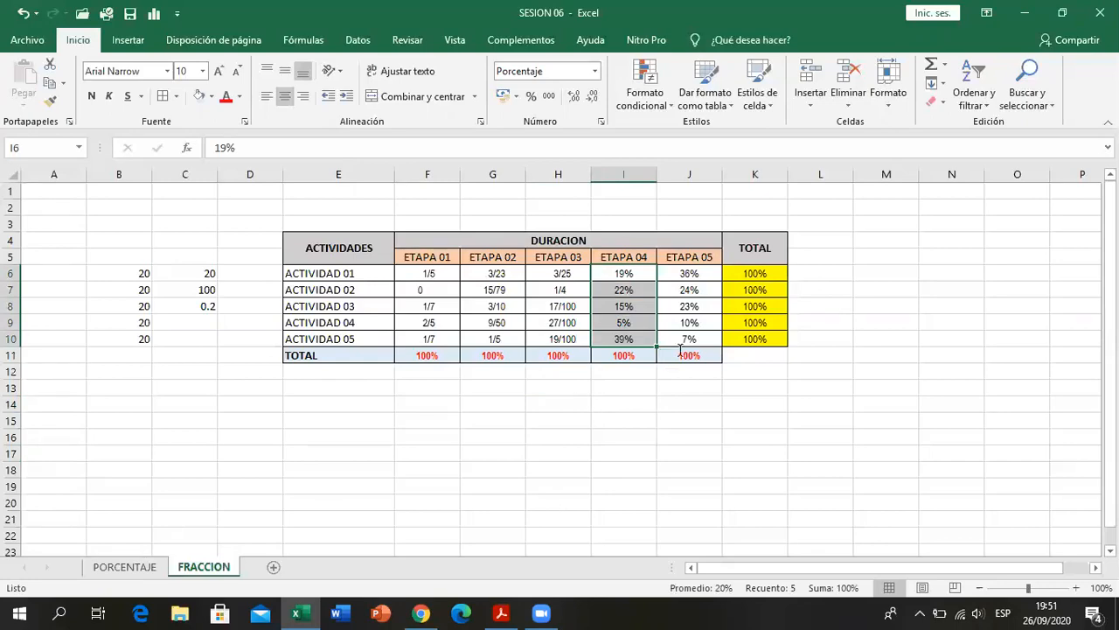
key(alt+Tab)
scroll(666, 331, down, 1)
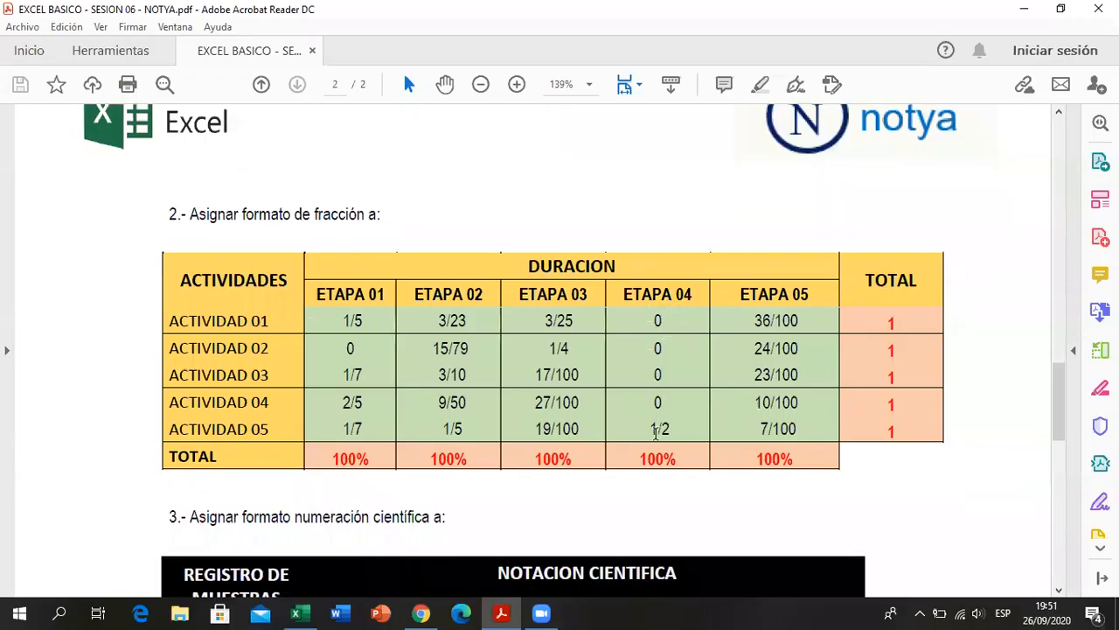
click(494, 612)
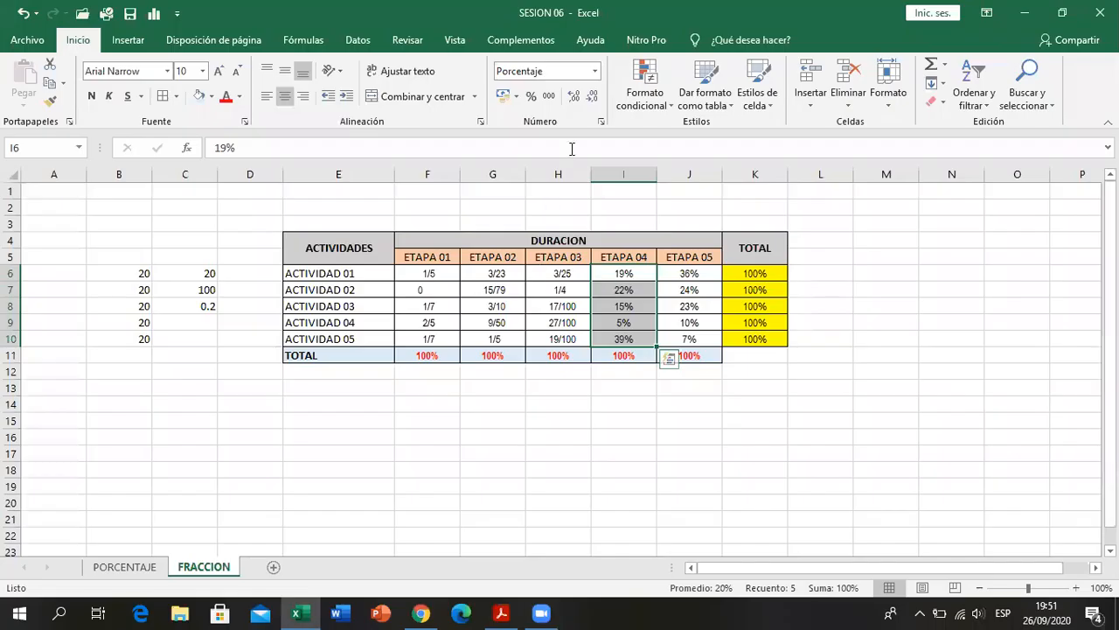
click(602, 124)
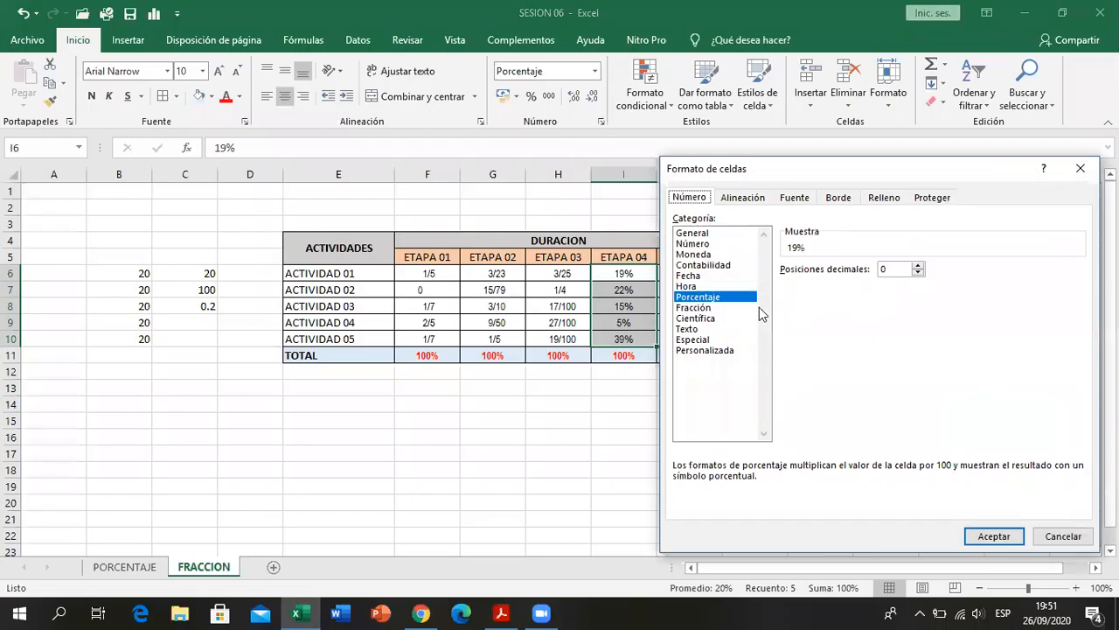
click(694, 308)
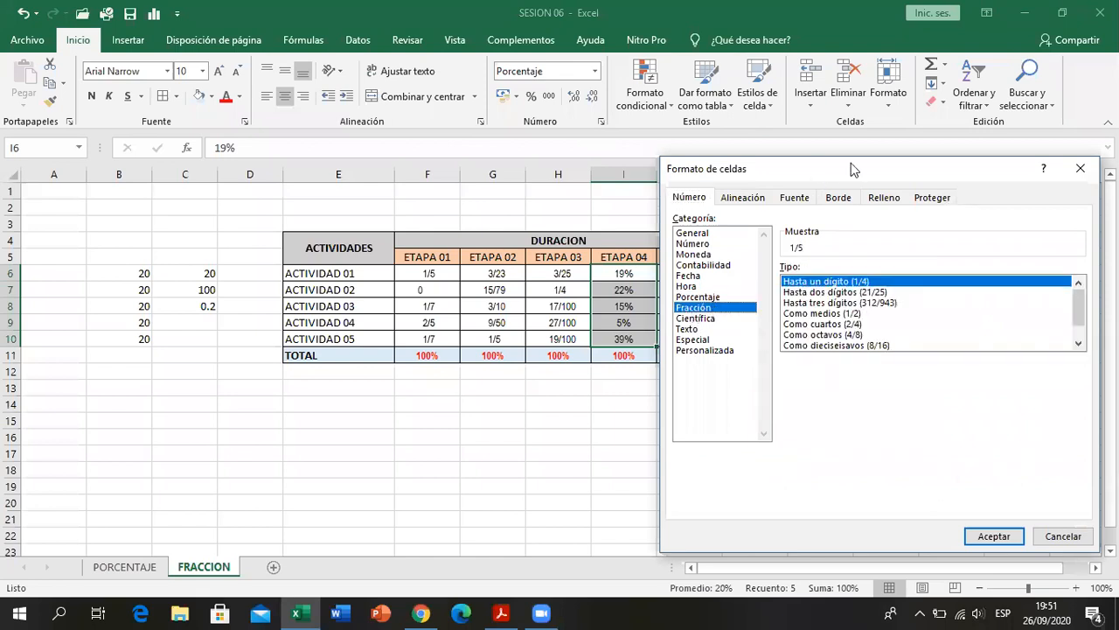
drag(853, 169, 951, 158)
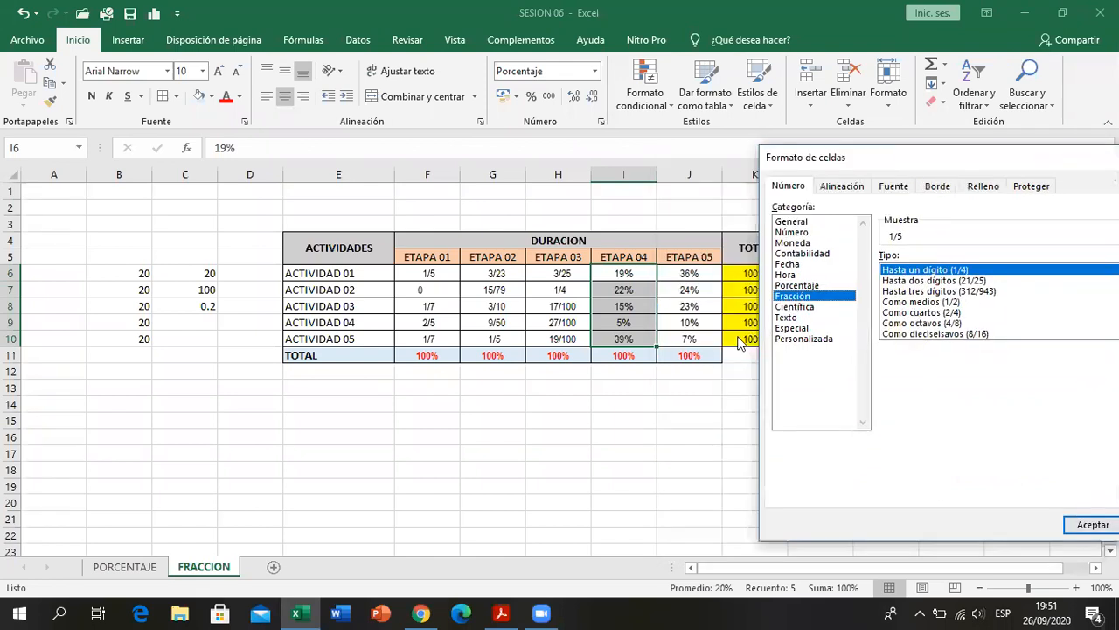
click(924, 304)
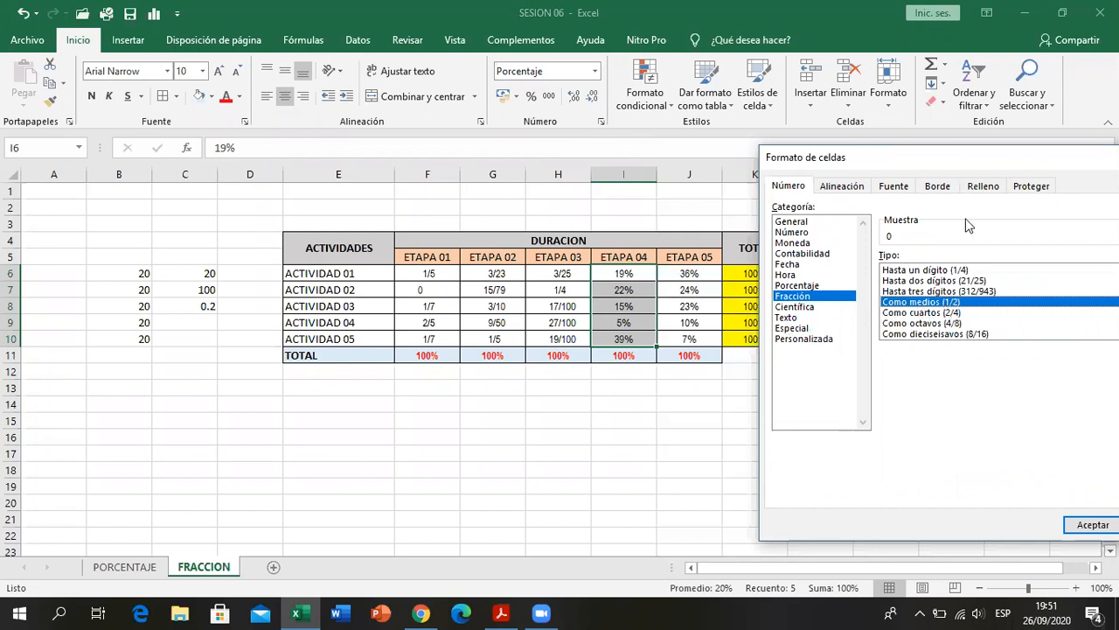
drag(964, 167, 923, 162)
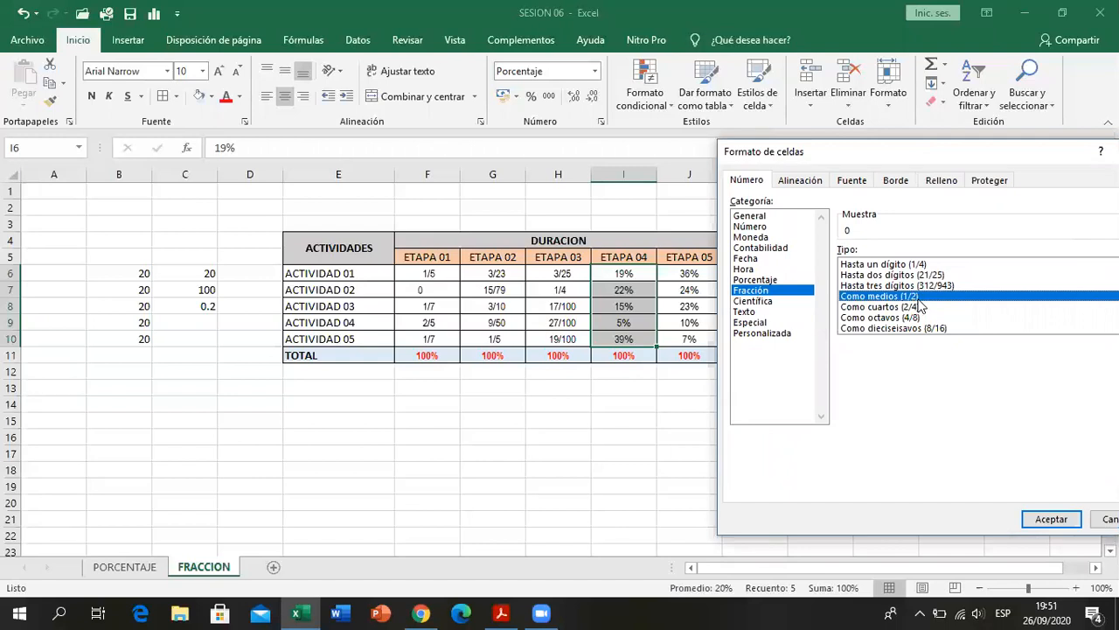
click(1052, 521)
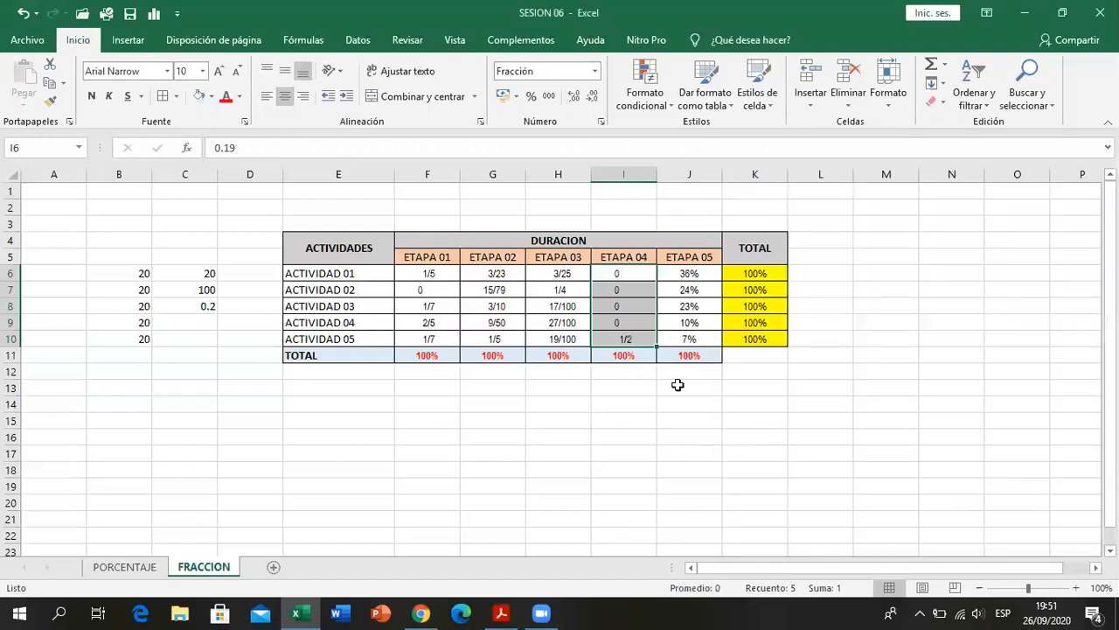
- Postpone the Windows restart by one hour and inspect the stored value behind the ETAPA 04 fraction in I10
drag(644, 281, 645, 317)
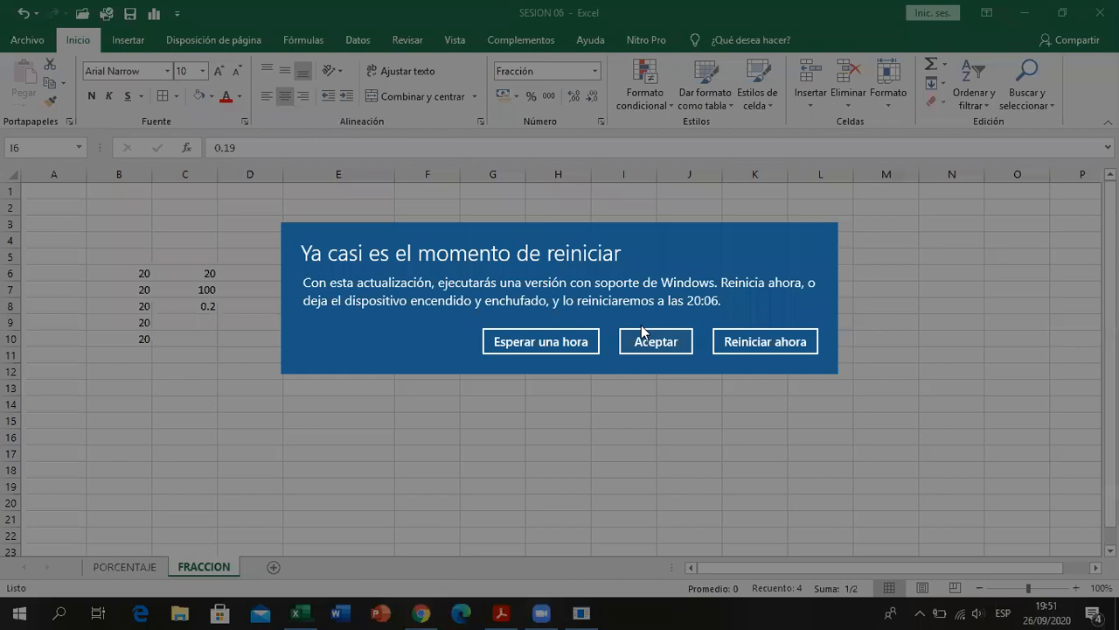
click(581, 341)
click(630, 339)
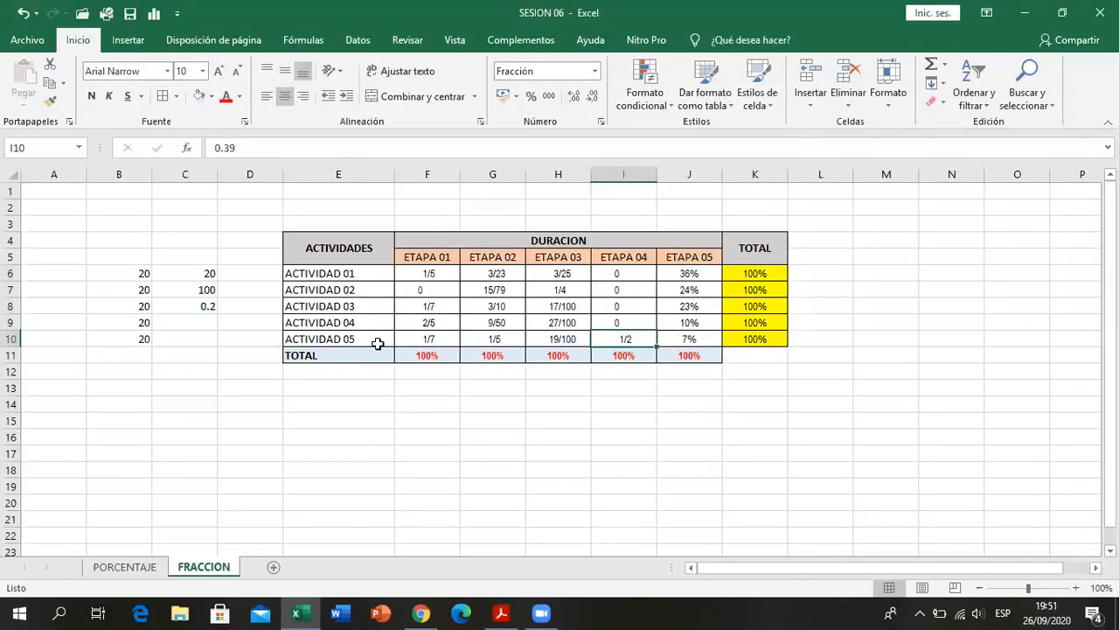
click(631, 437)
- Check ETAPA 05 in the PDF and format J6:J10 as Fracción with the type Como centésimas (30/100)
drag(687, 273, 680, 339)
click(601, 121)
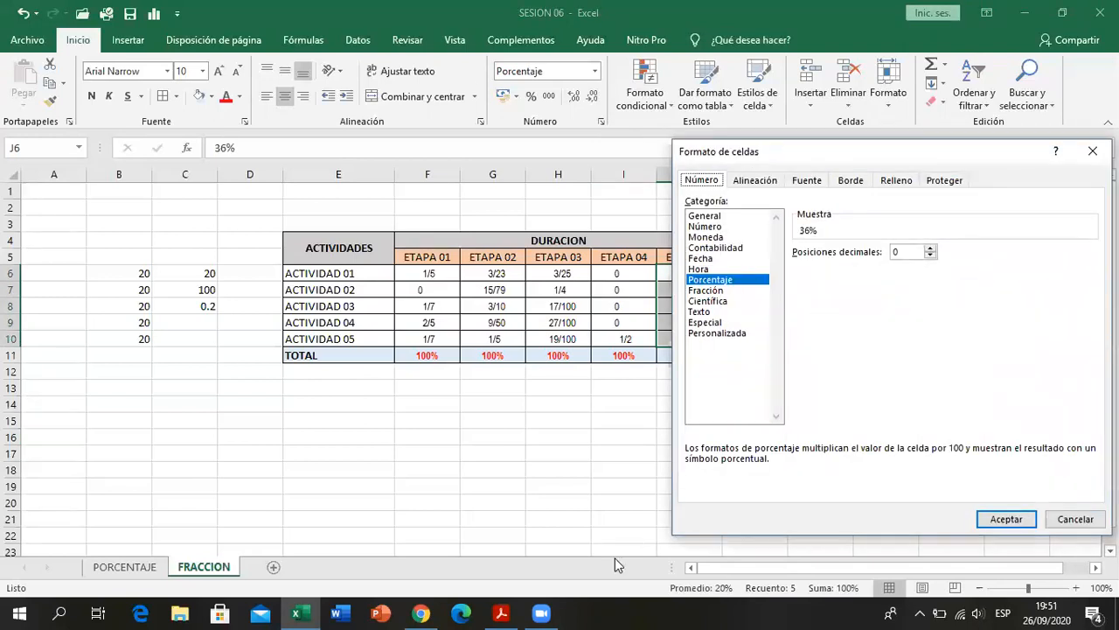
click(501, 613)
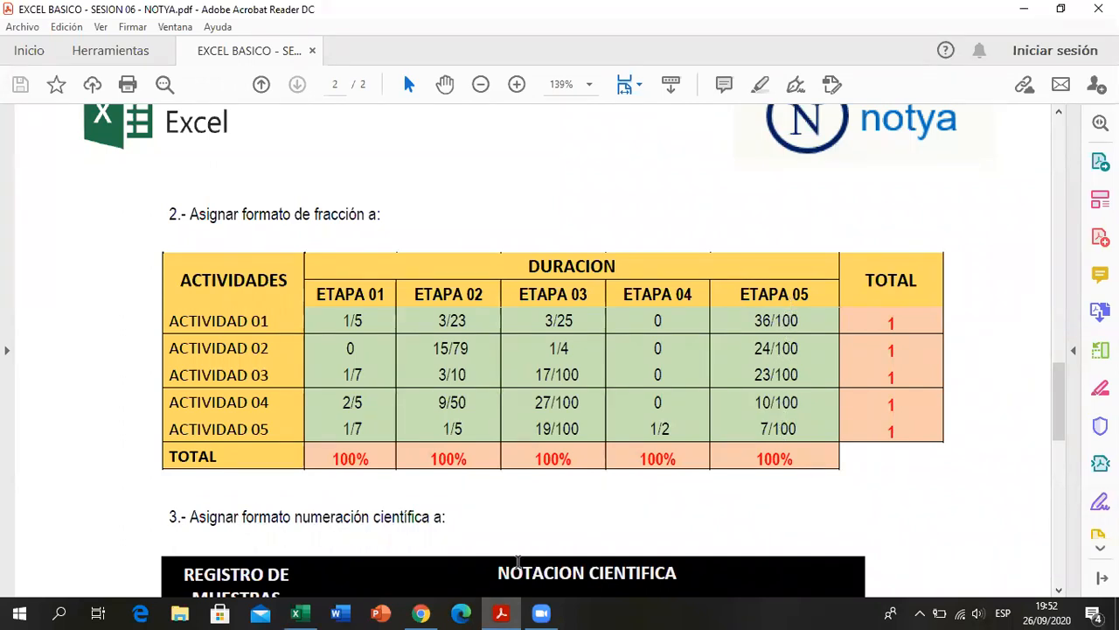
key(alt+Tab)
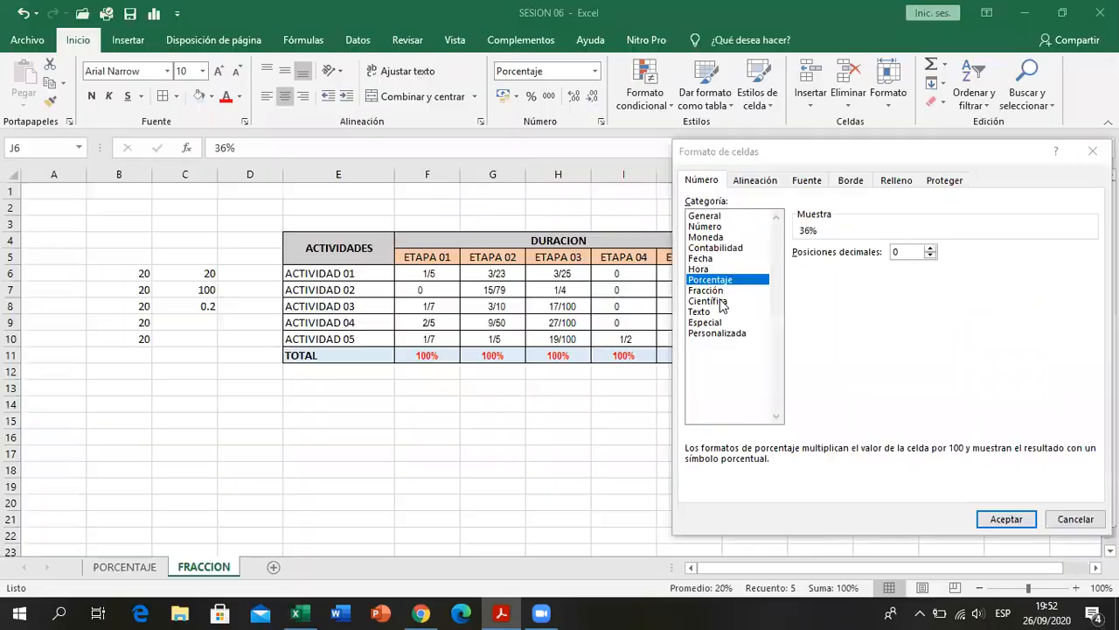
click(710, 291)
drag(780, 154, 231, 124)
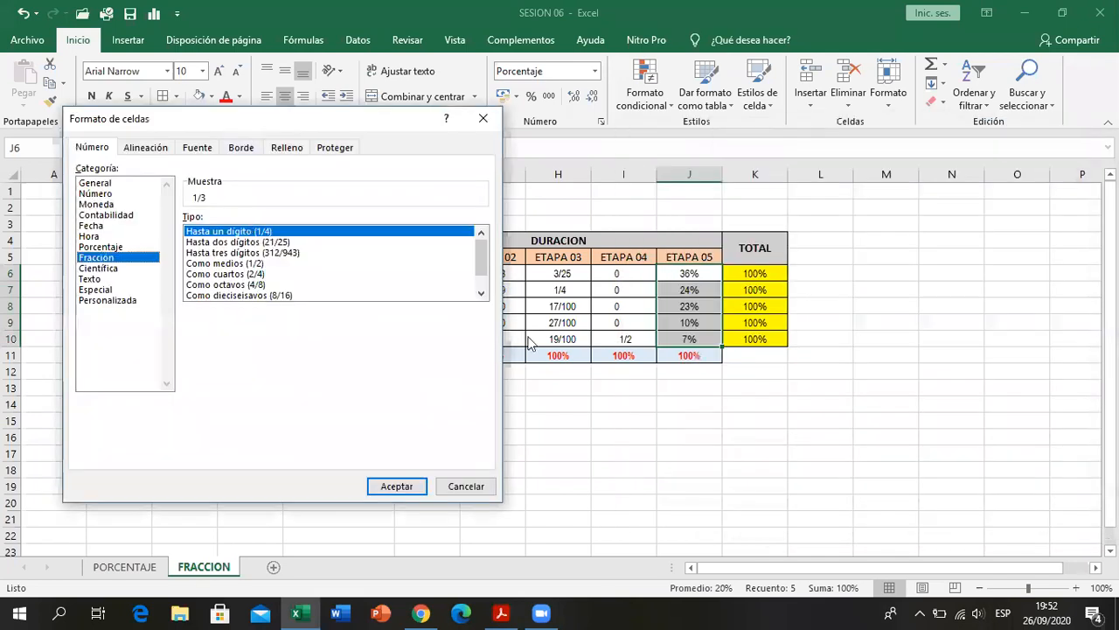
click(481, 294)
click(482, 294)
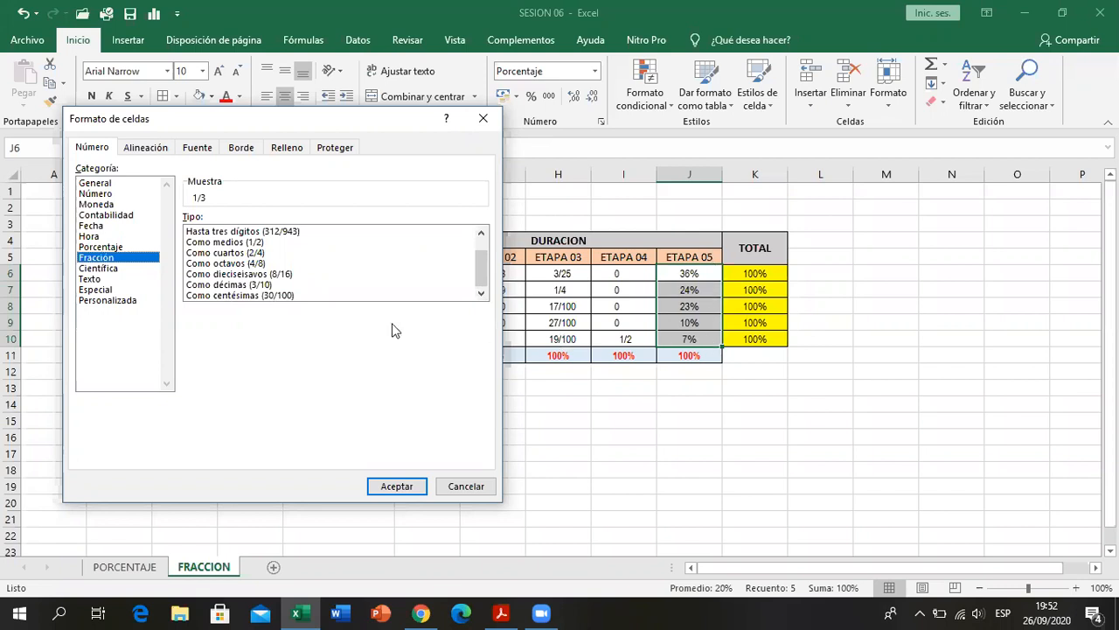
click(249, 297)
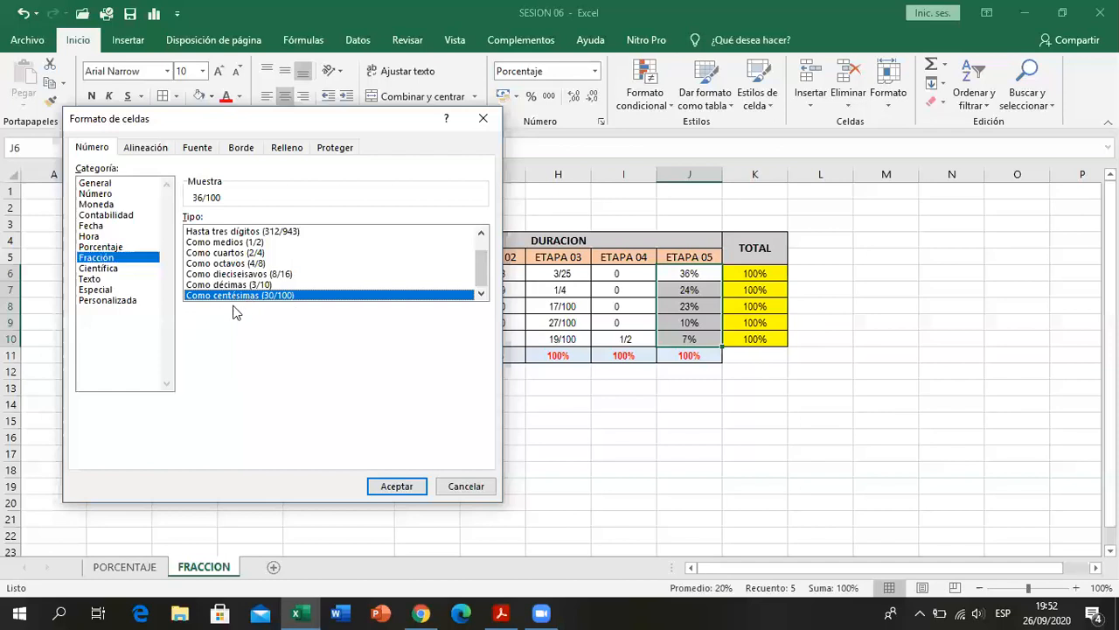
click(390, 488)
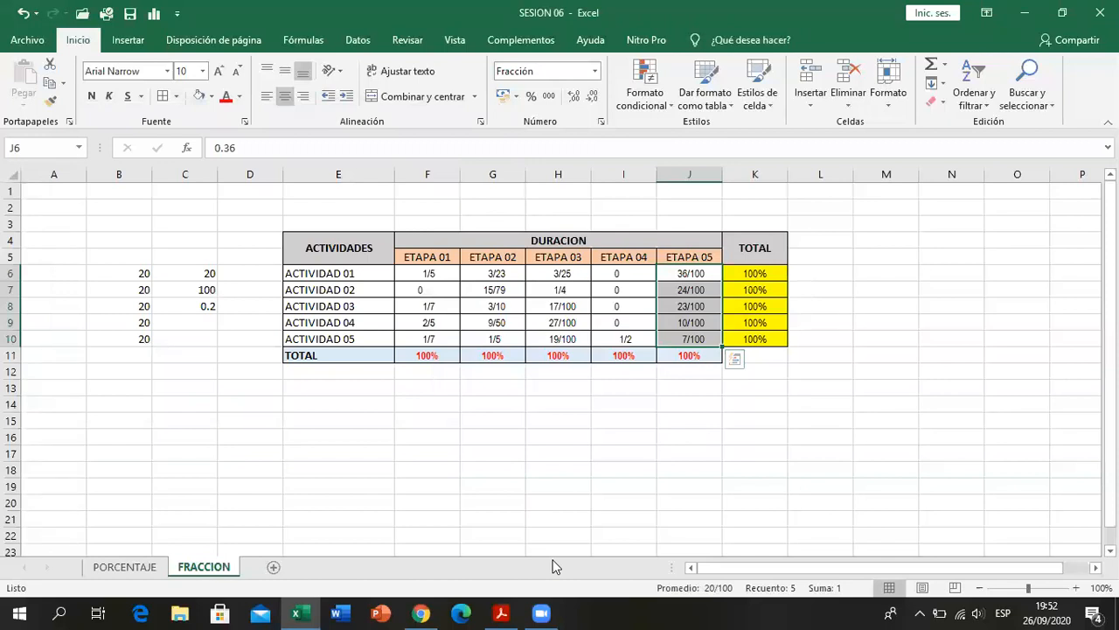
- Compare the ETAPA 05 fractions with the PDF table and check how its TOTAL column is formatted
key(alt+Tab)
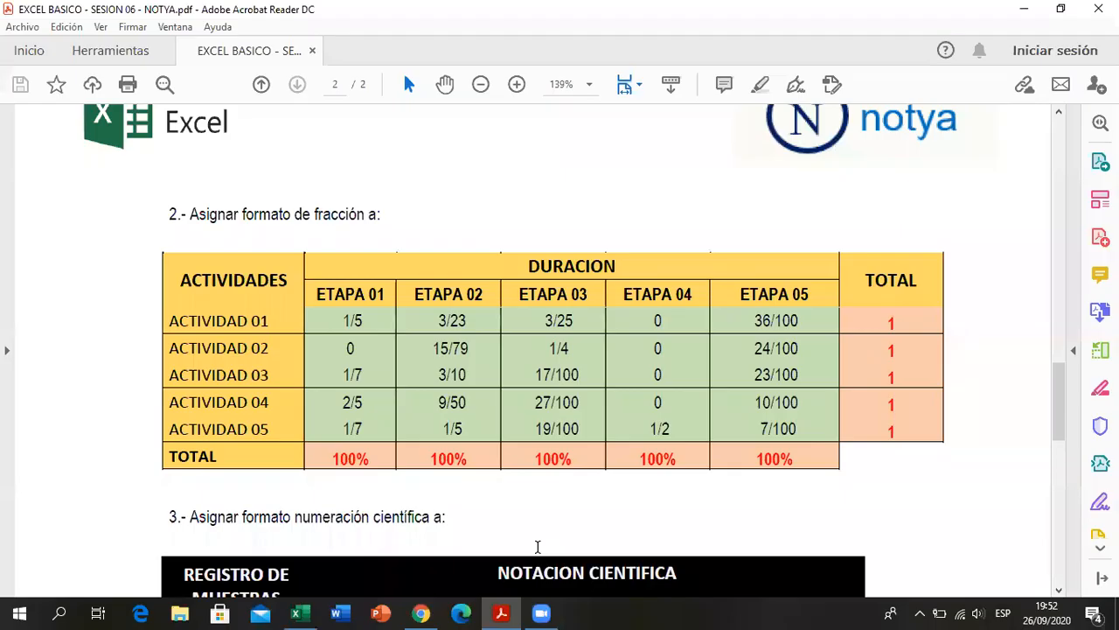
click(501, 612)
click(501, 612)
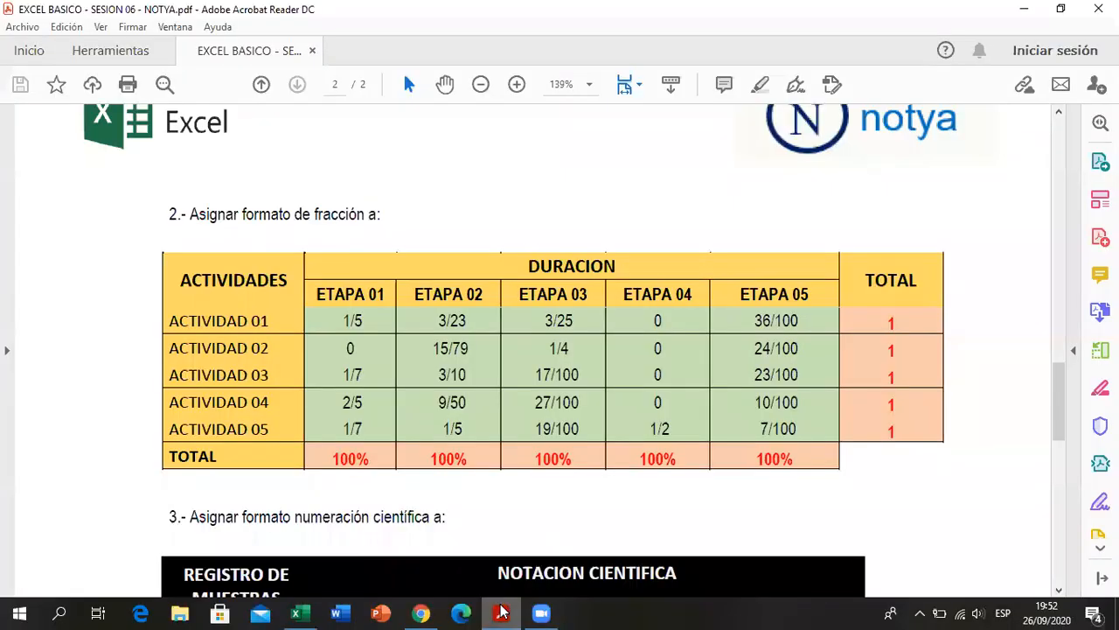
click(501, 612)
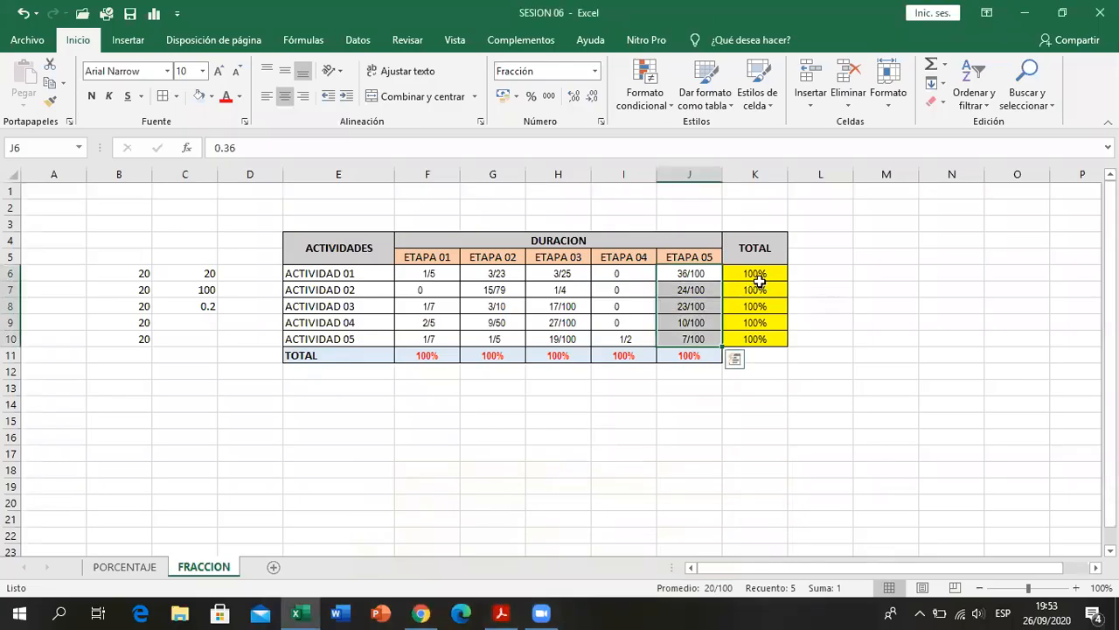
- Format the TOTAL column values in K6:K10 as Número with no decimal places and check them against the PDF
drag(754, 273, 758, 335)
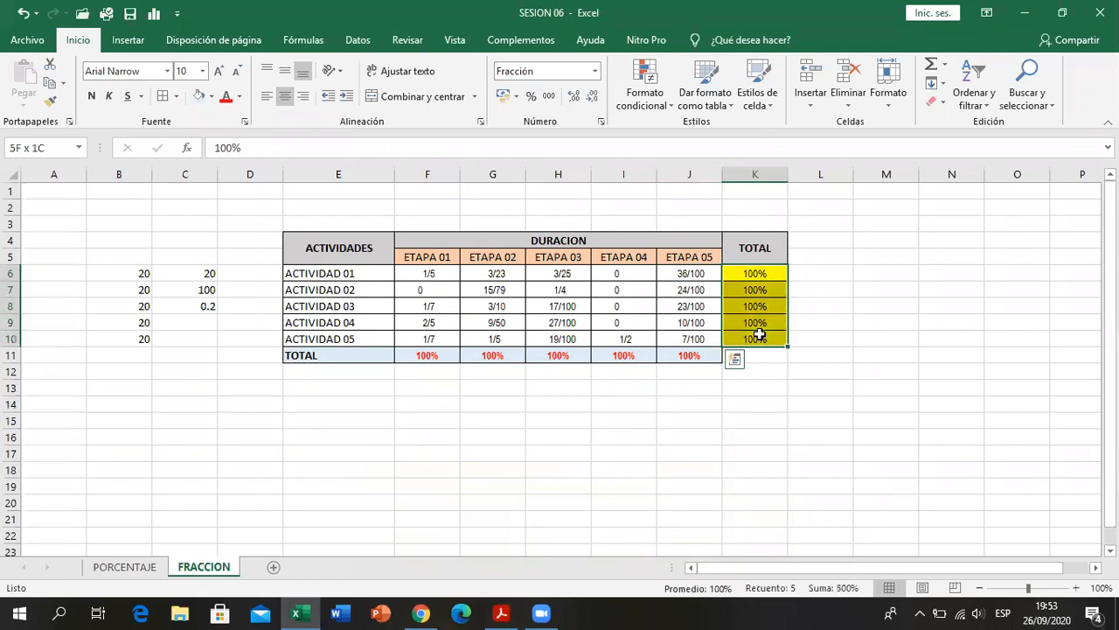
click(595, 72)
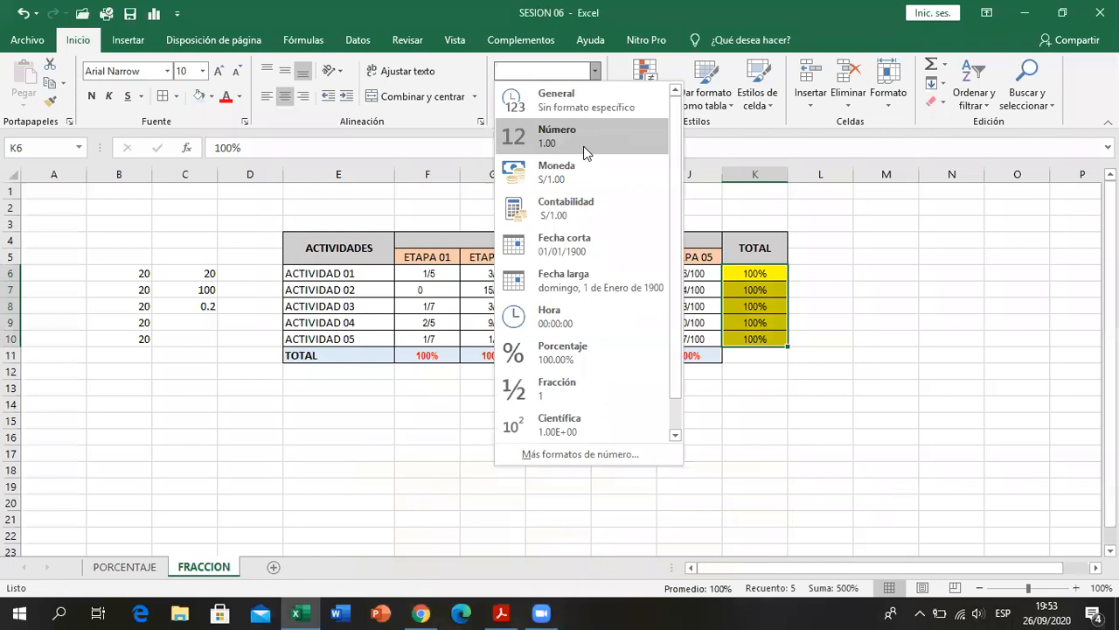
click(584, 140)
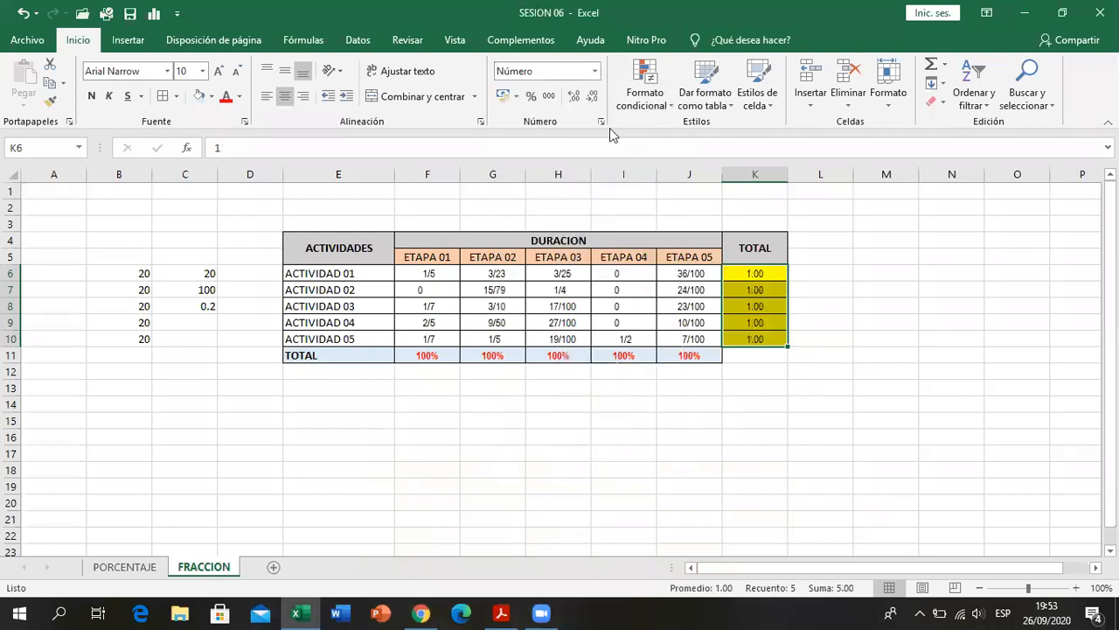
click(576, 97)
click(593, 97)
click(592, 97)
click(593, 97)
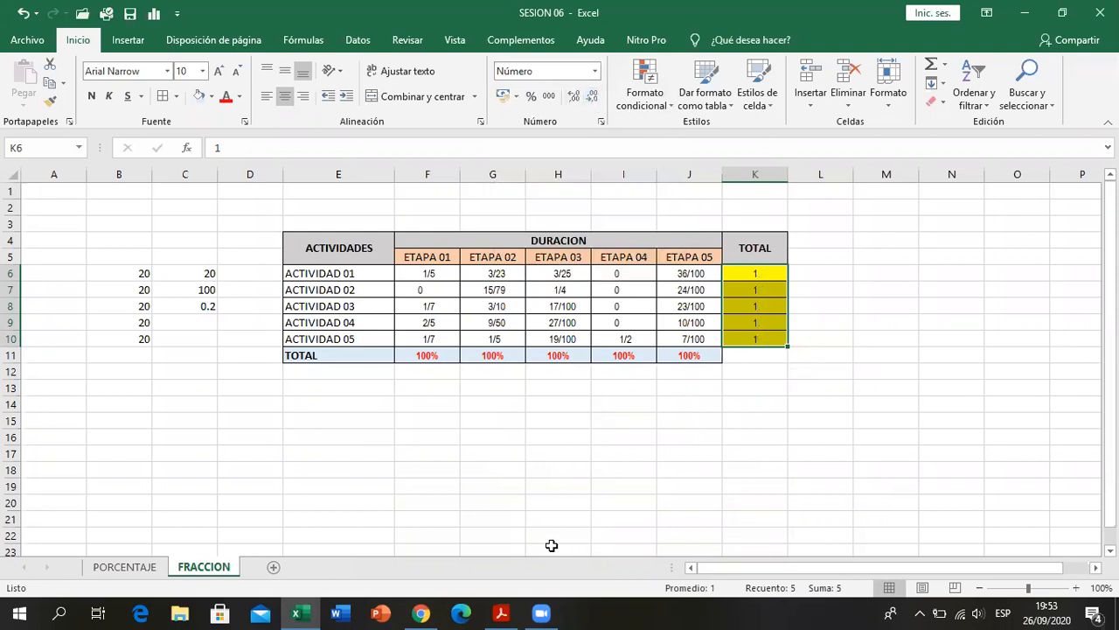
click(501, 613)
click(501, 613)
- Review the ACTIVIDAD 01 and ACTIVIDAD 02 fractions across all stages against their values in the TOTAL column
drag(427, 275, 665, 272)
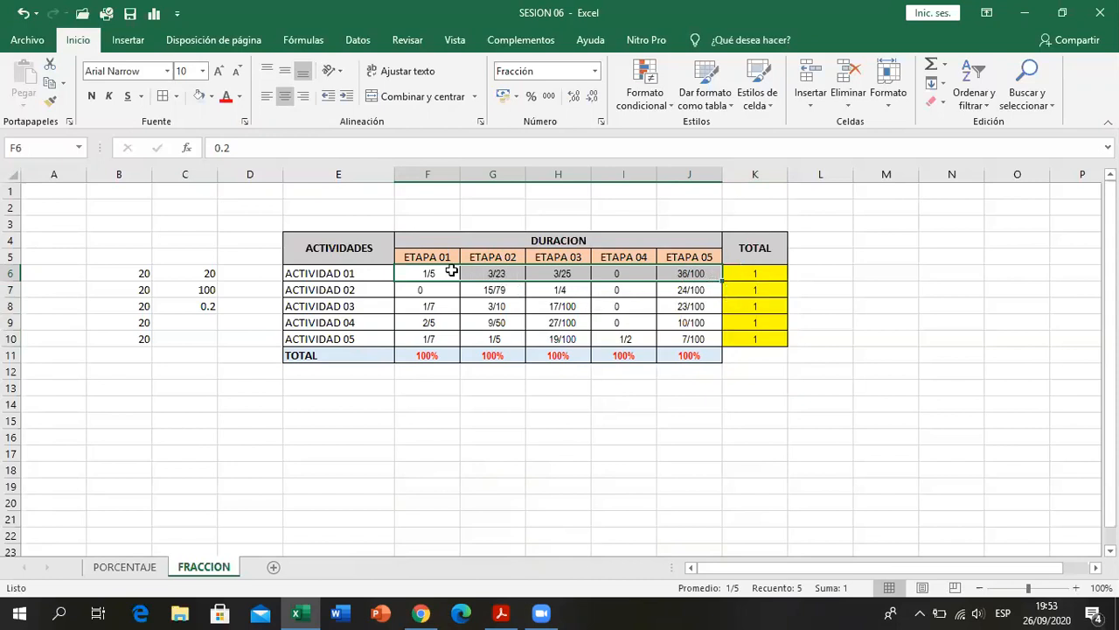
click(451, 271)
drag(435, 356, 620, 367)
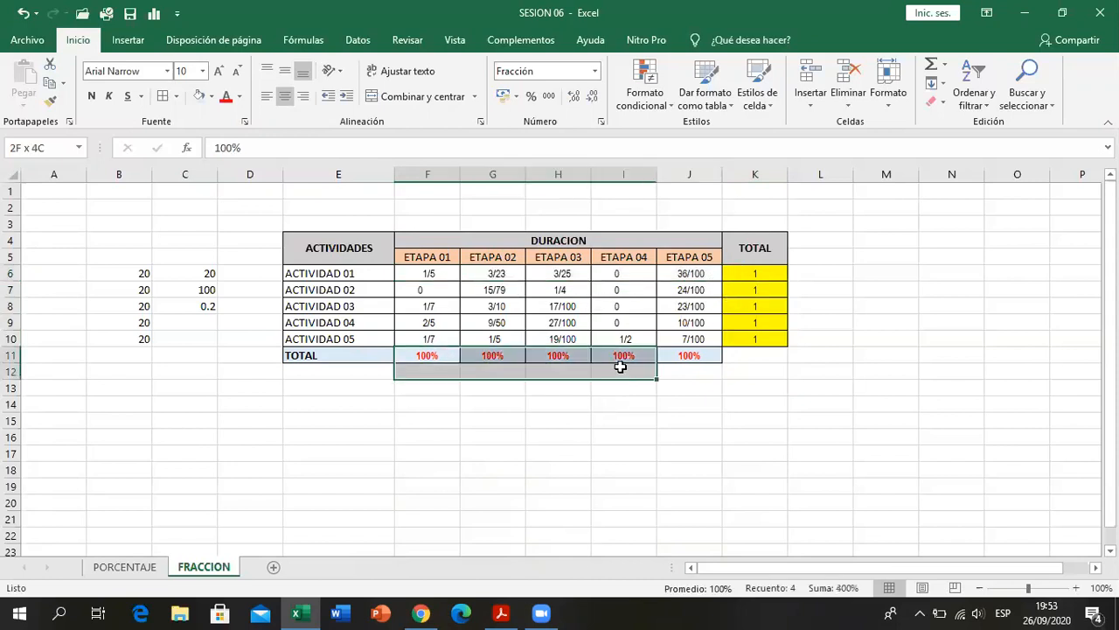
drag(428, 274, 689, 273)
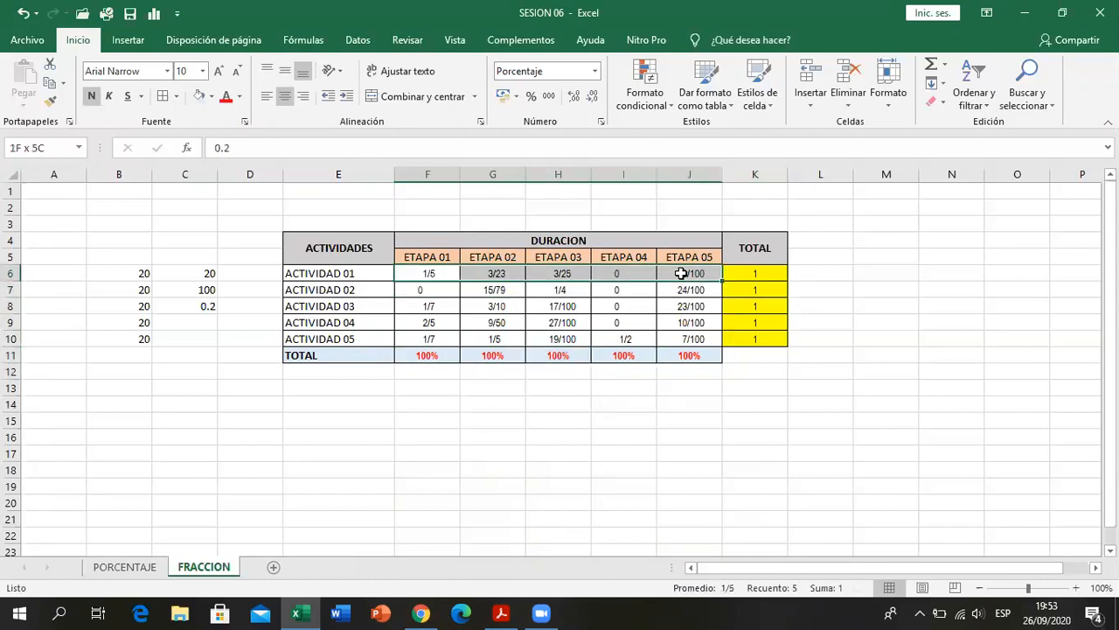
click(767, 273)
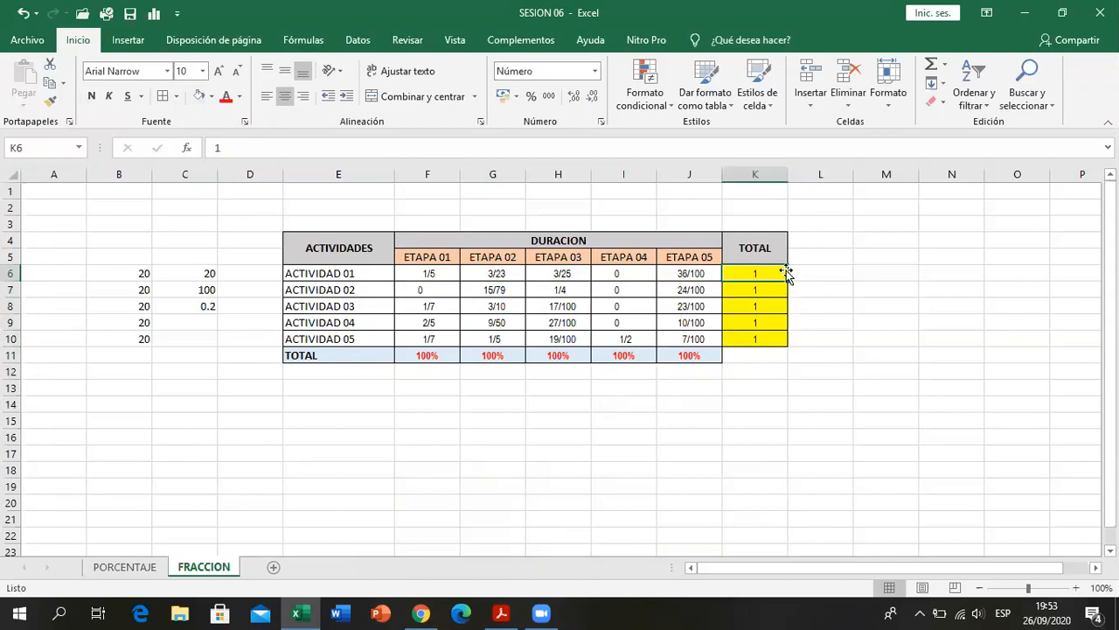
drag(456, 290, 682, 290)
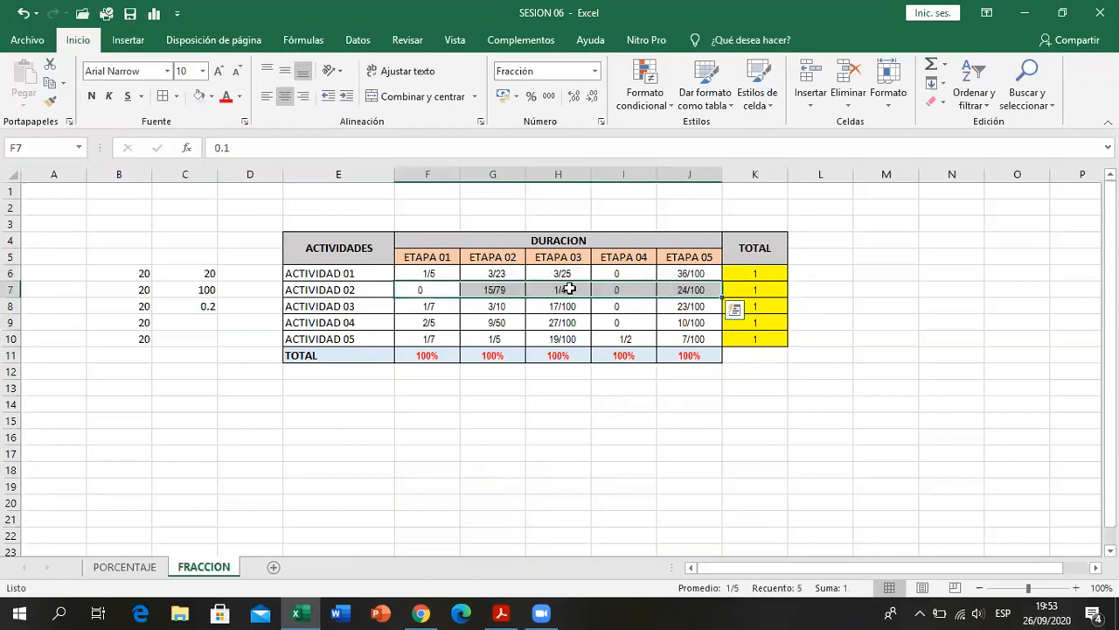
- Review the ETAPA 01 and ETAPA 02 columns of fractions against the percentages in the TOTAL row
drag(442, 274, 445, 339)
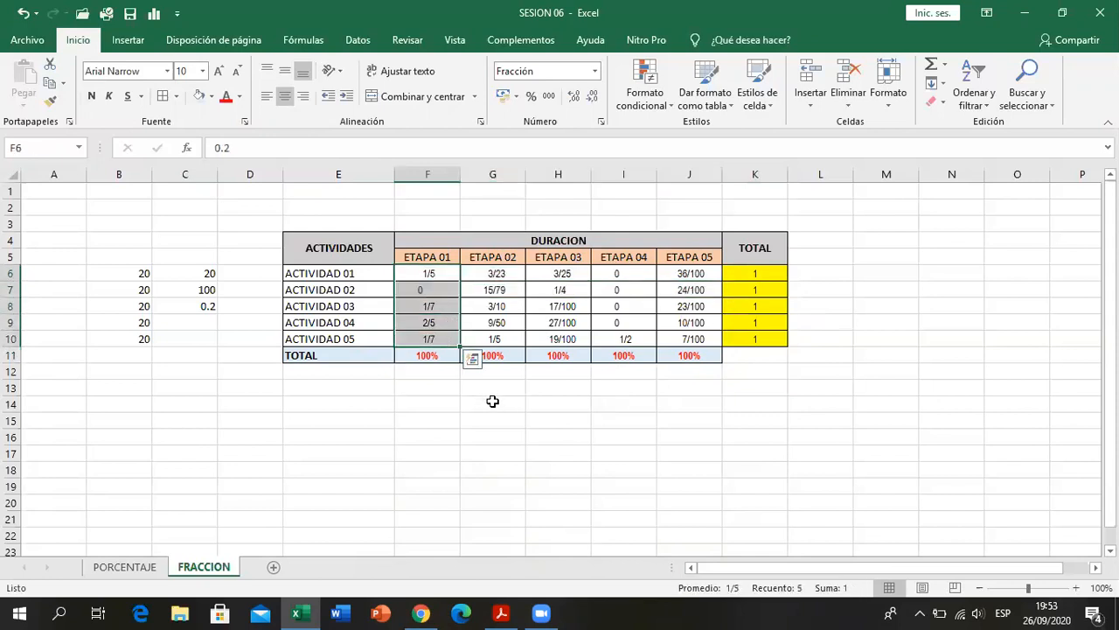
click(425, 355)
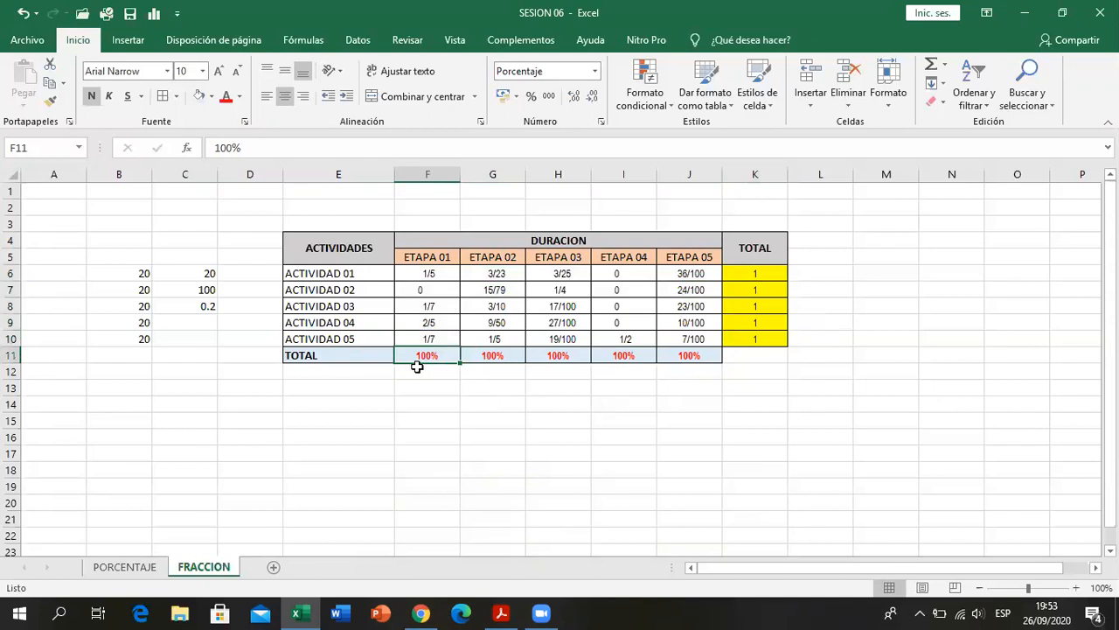
drag(423, 273, 429, 338)
drag(475, 271, 481, 340)
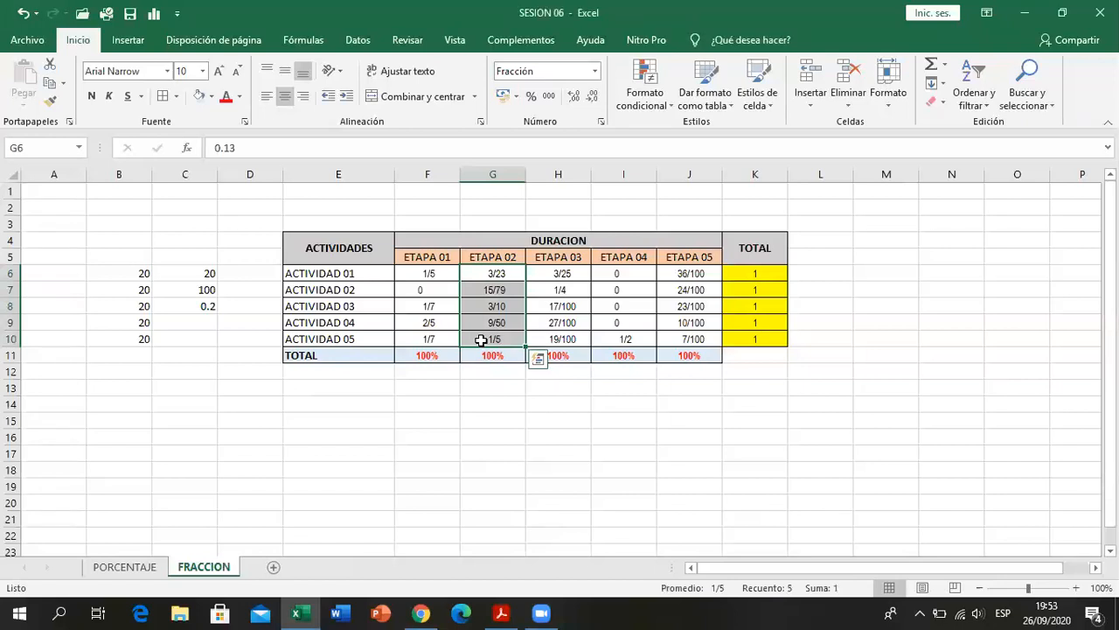
click(425, 351)
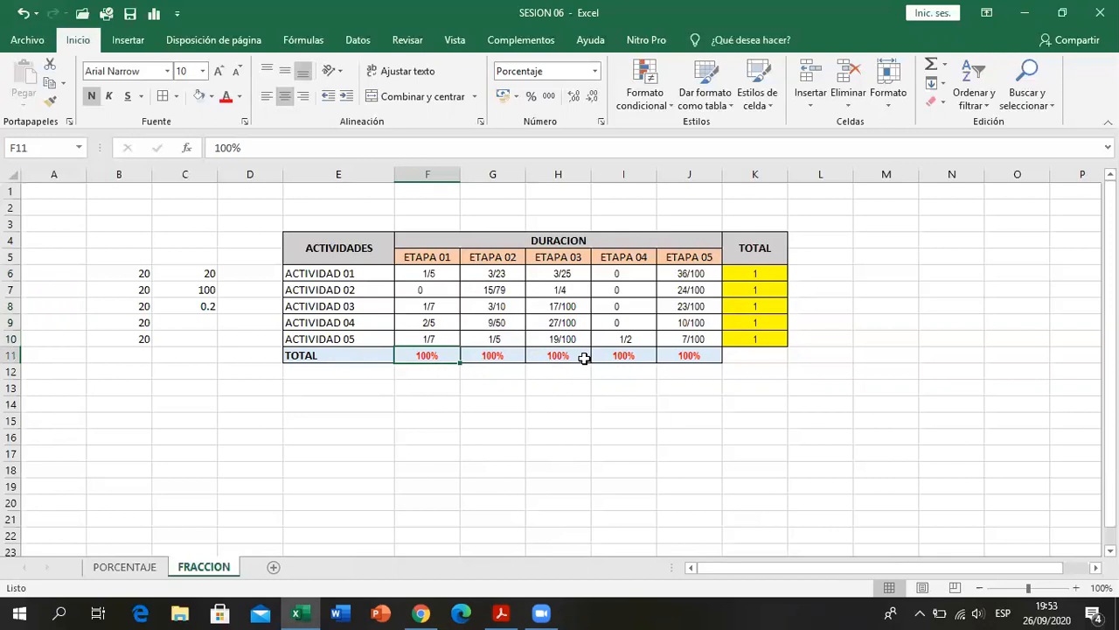
click(666, 383)
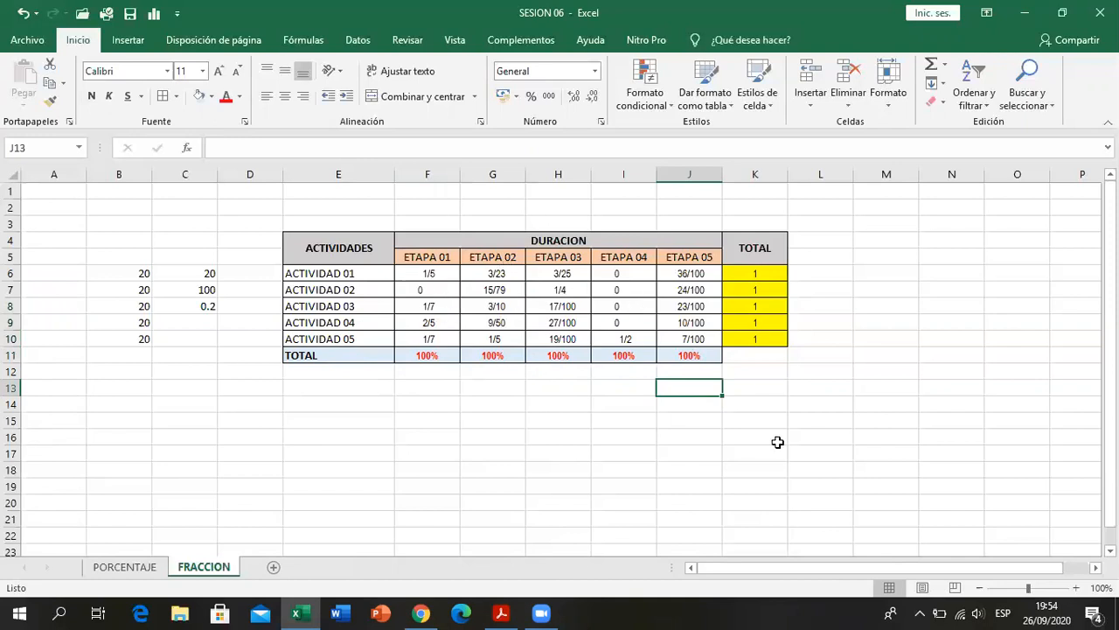
- Try the Número format on the ETAPA 01 fractions in F6:F10, and undo that format change
click(549, 393)
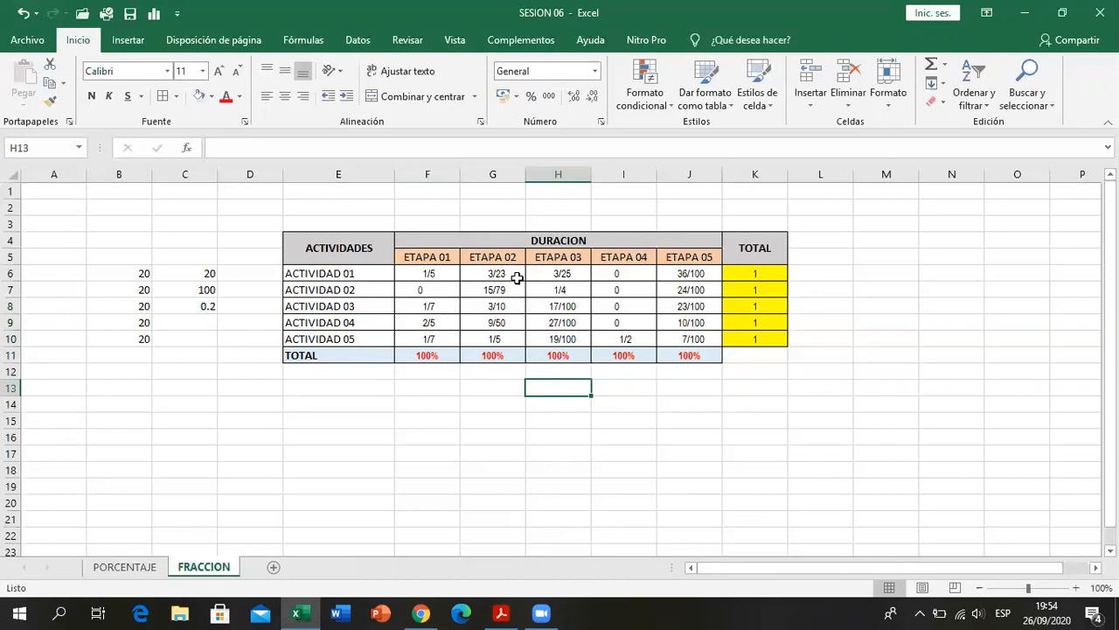
drag(443, 274, 442, 336)
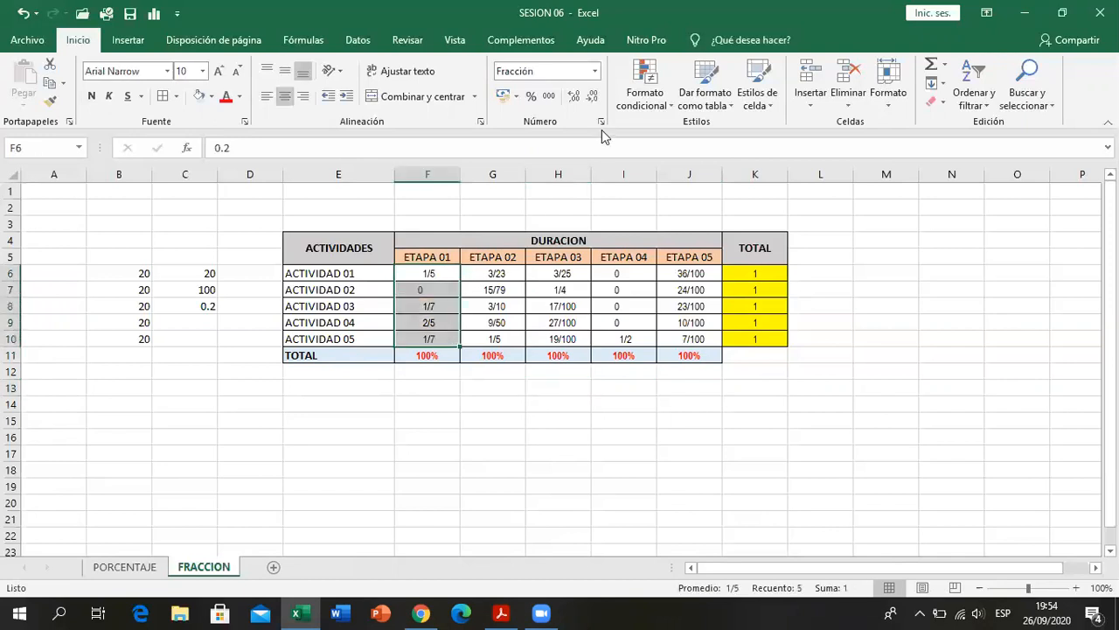
click(595, 71)
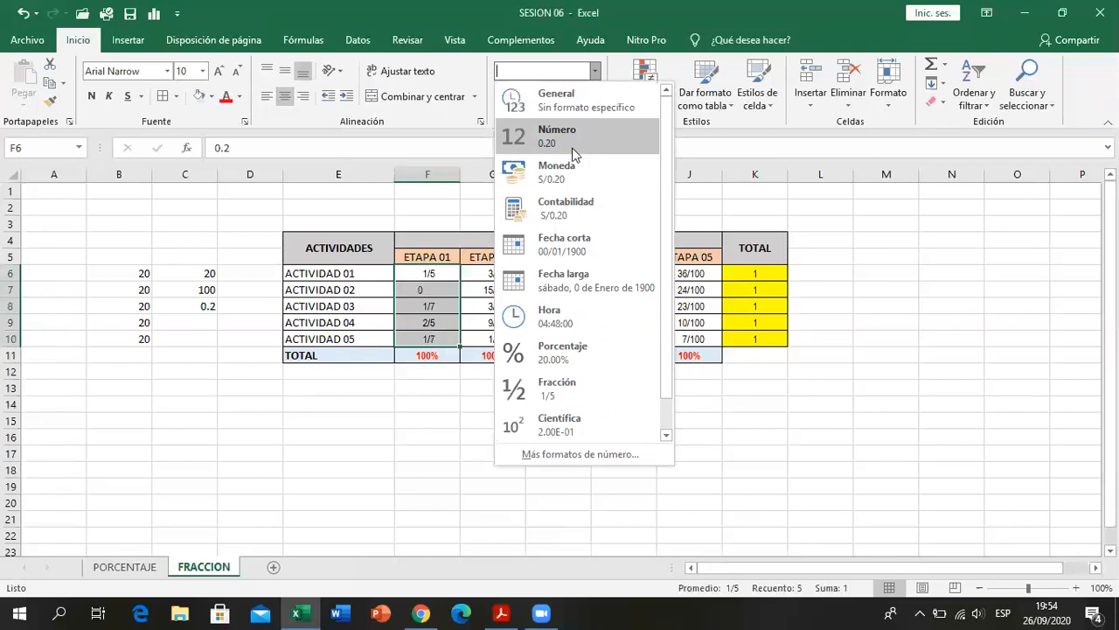
click(557, 133)
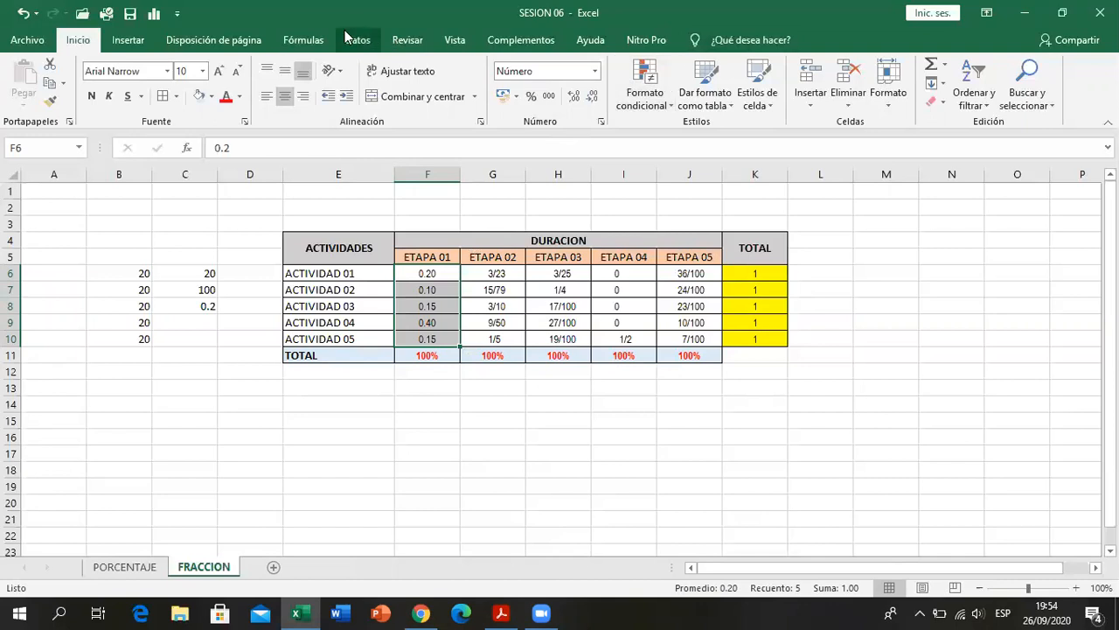
click(23, 13)
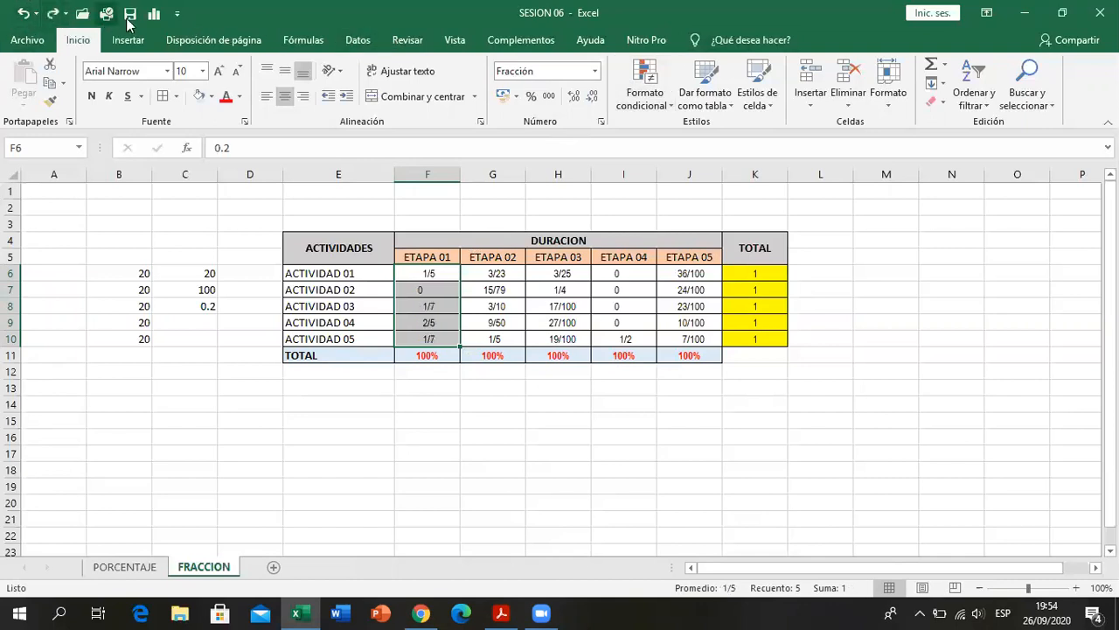
click(484, 420)
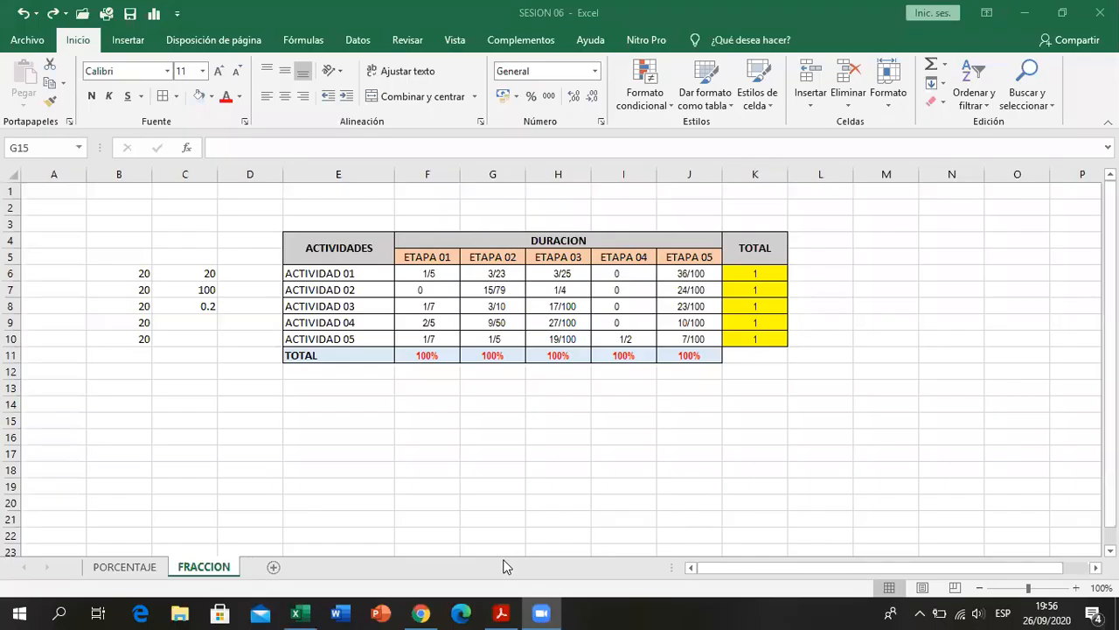
- Delete the auxiliary numbers beside the table in the range B6:C12 of the FRACCION sheet
click(364, 454)
drag(143, 272, 207, 366)
key(Delete)
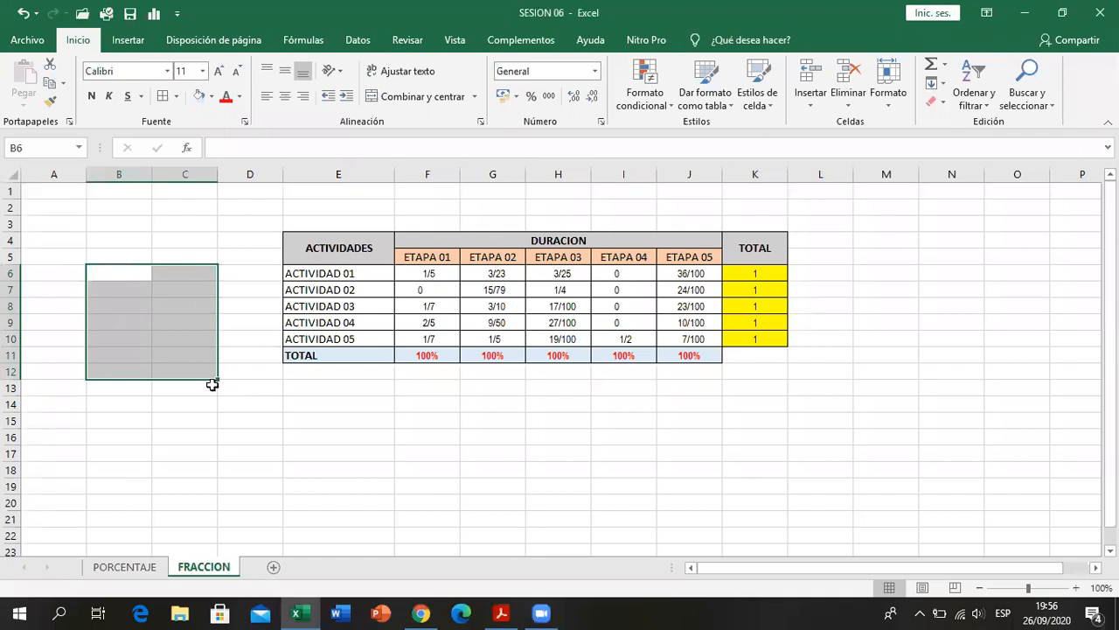
click(369, 402)
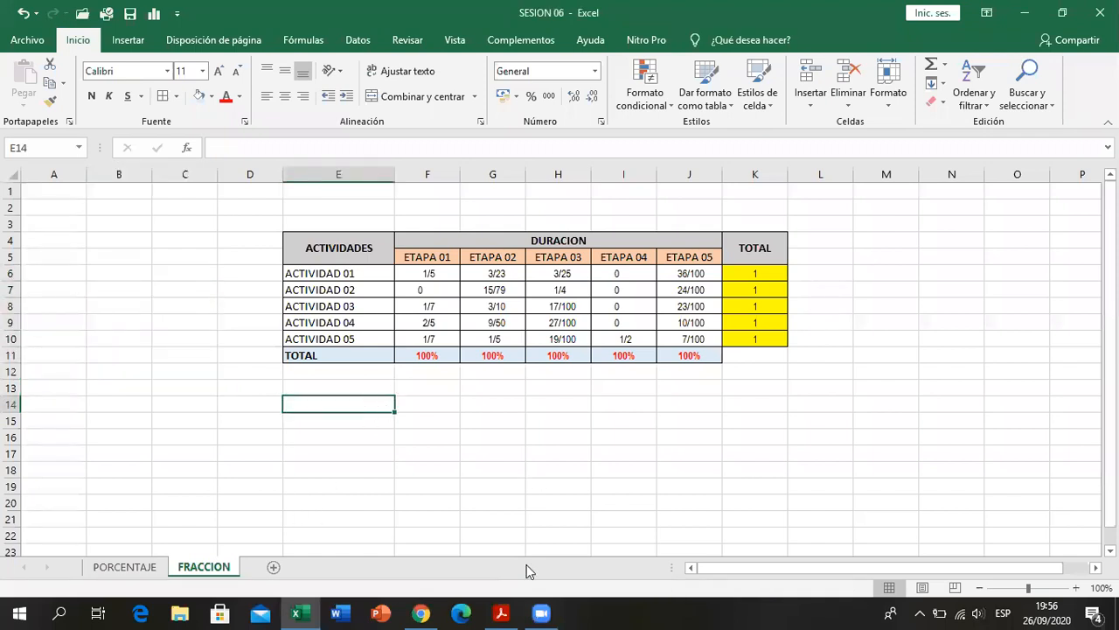
- Compare the FRACCION table with the colours of the PDF's exercise 2, and look over the scientific notation exercise that follows it
click(501, 613)
scroll(509, 202, down, 1)
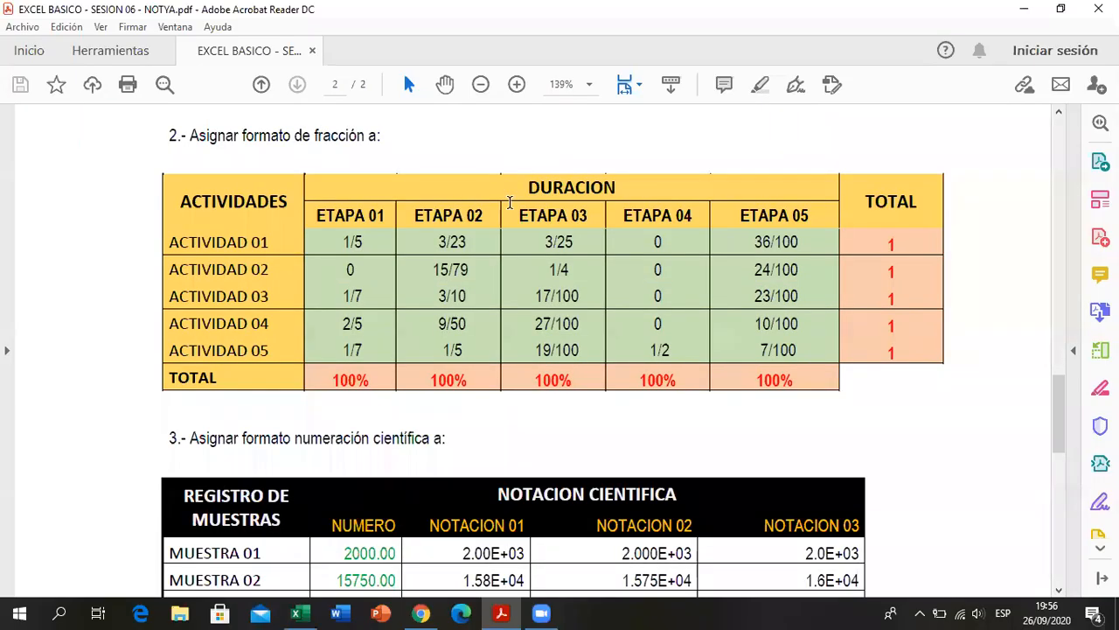
scroll(510, 202, down, 3)
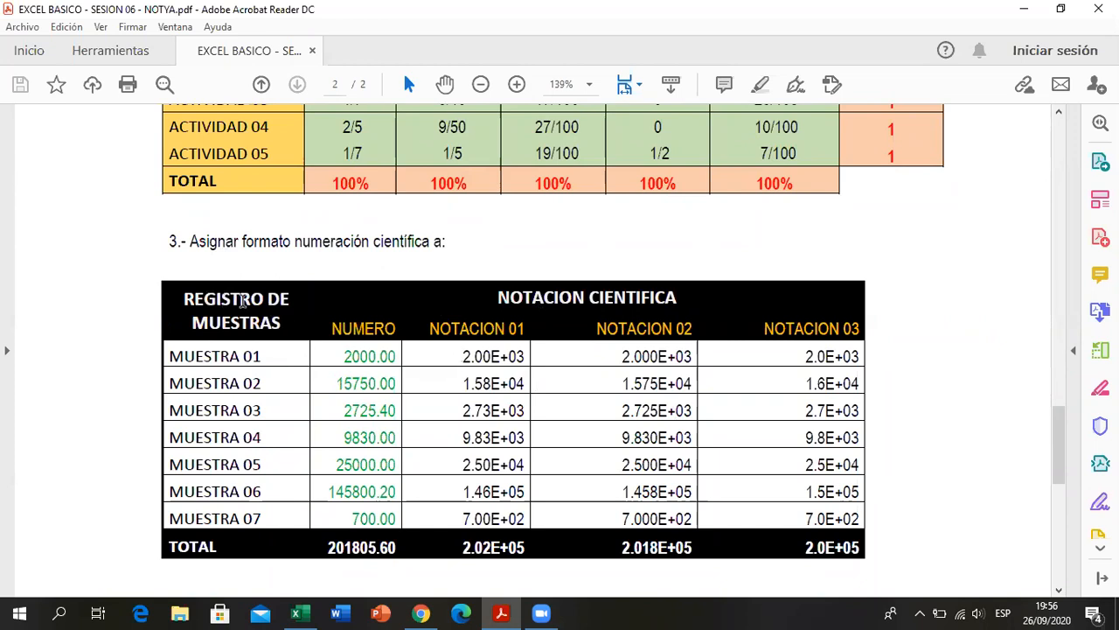
scroll(363, 338, up, 5)
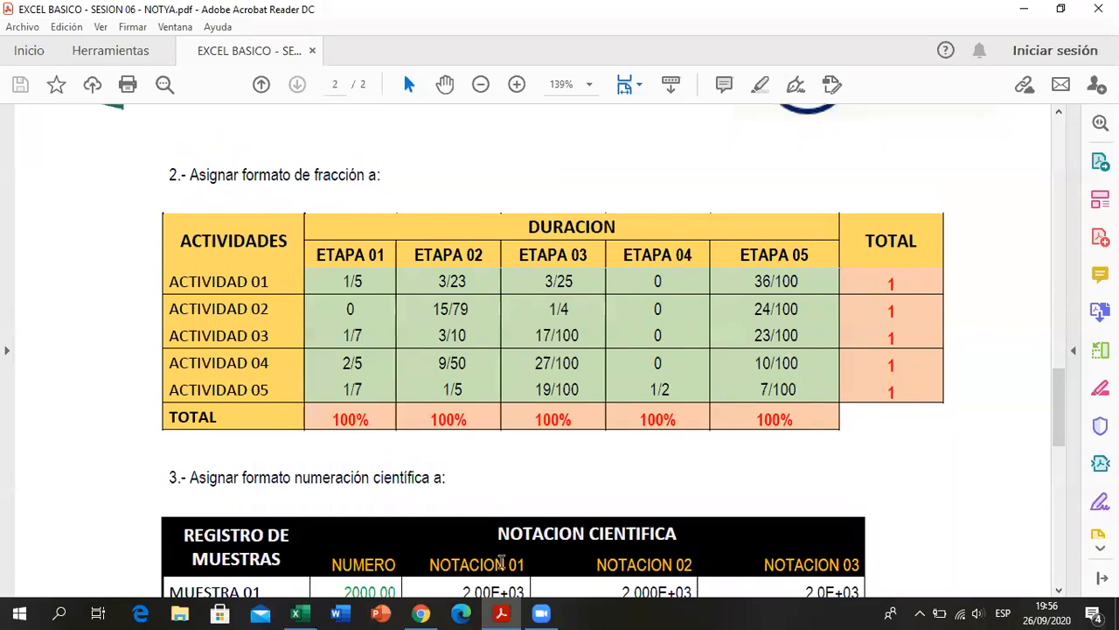
key(alt+Tab)
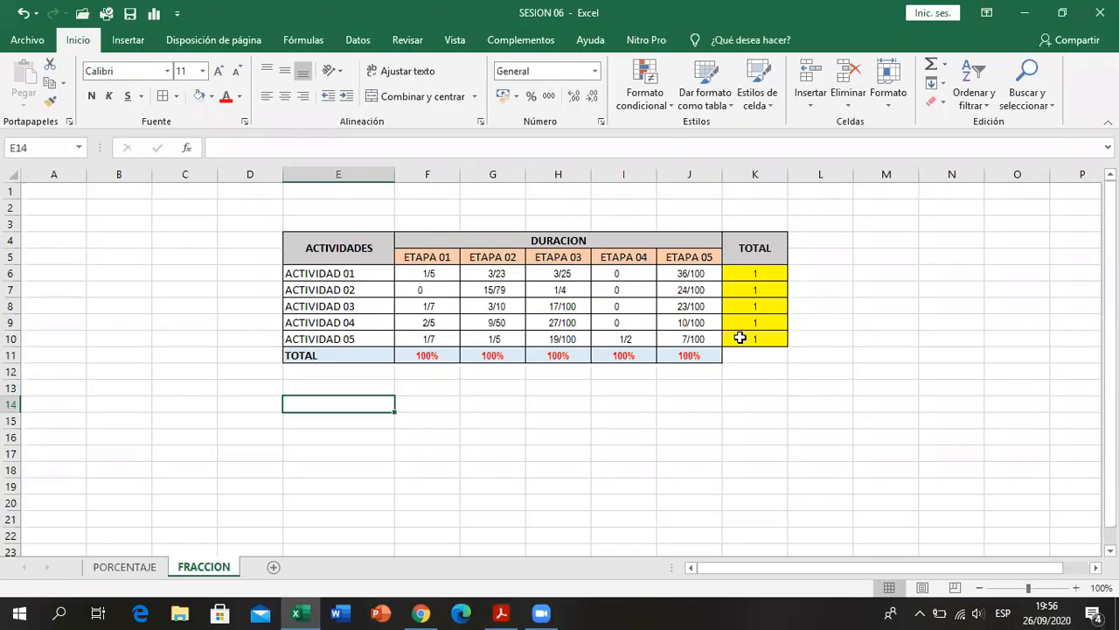
click(141, 570)
click(182, 568)
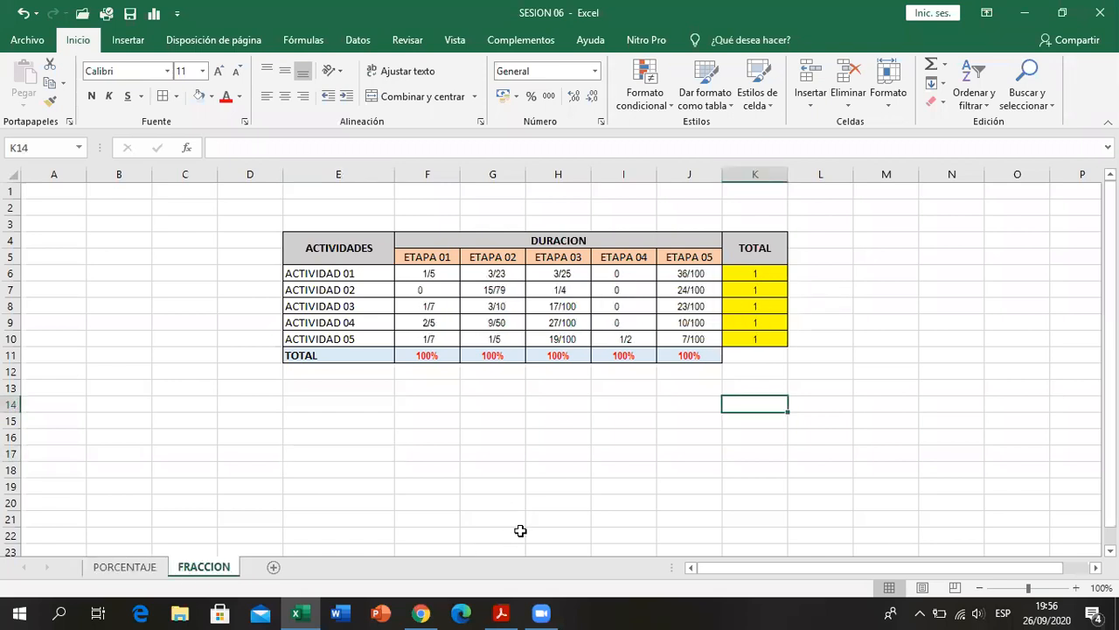
click(510, 613)
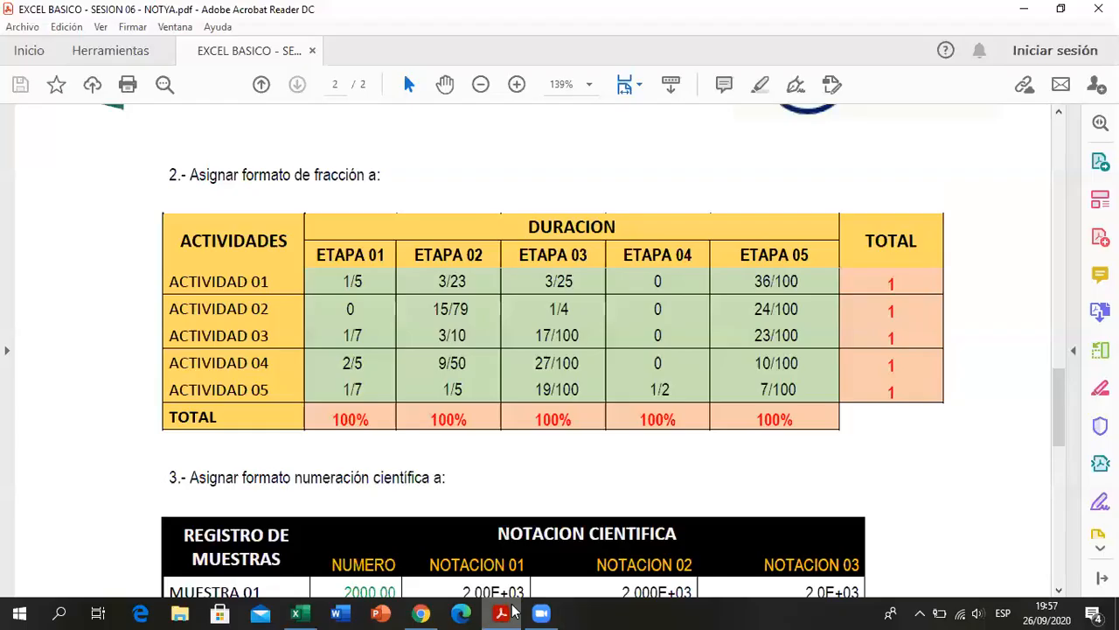
click(513, 611)
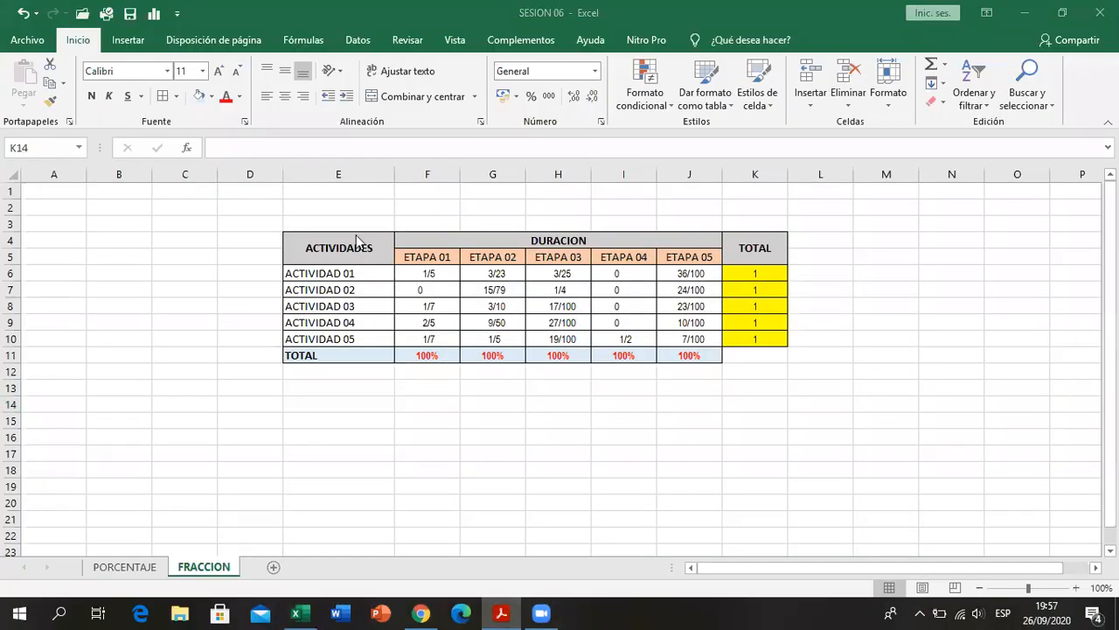
- Fill the ACTIVIDADES column E4:E11 and the DURACION, ETAPA and TOTAL headings in F4:K5 with light gold
drag(357, 241, 352, 355)
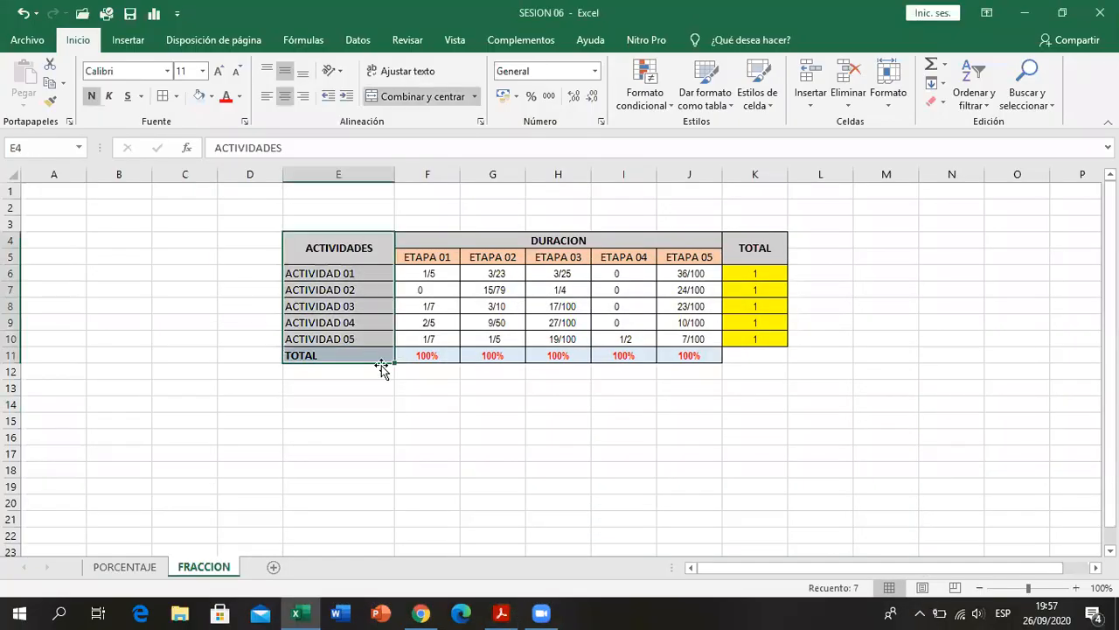
drag(409, 244, 736, 249)
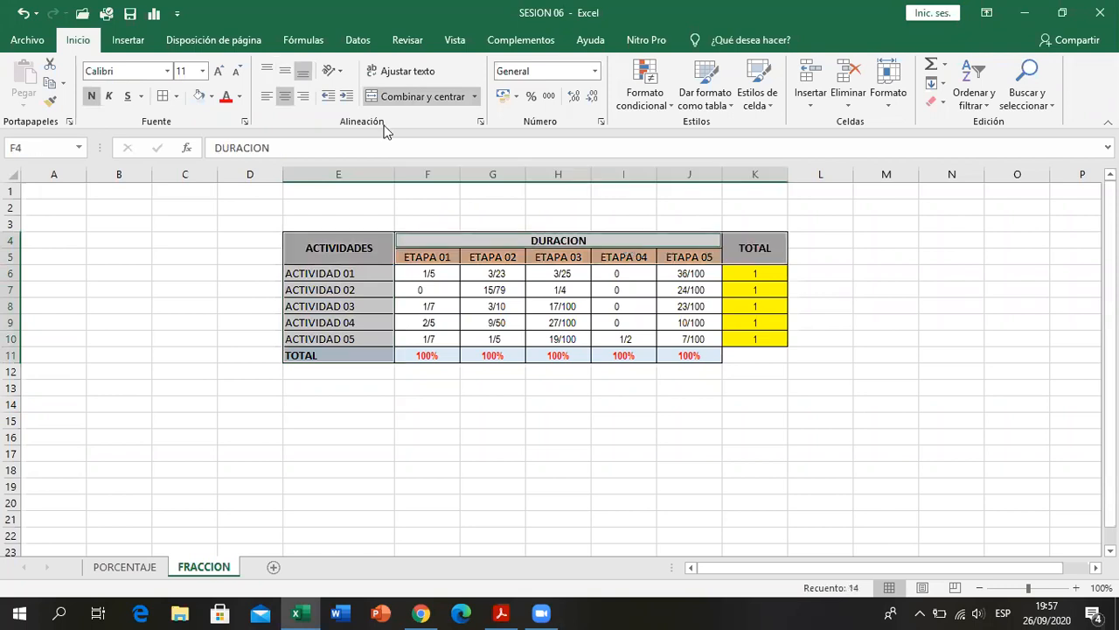
click(211, 96)
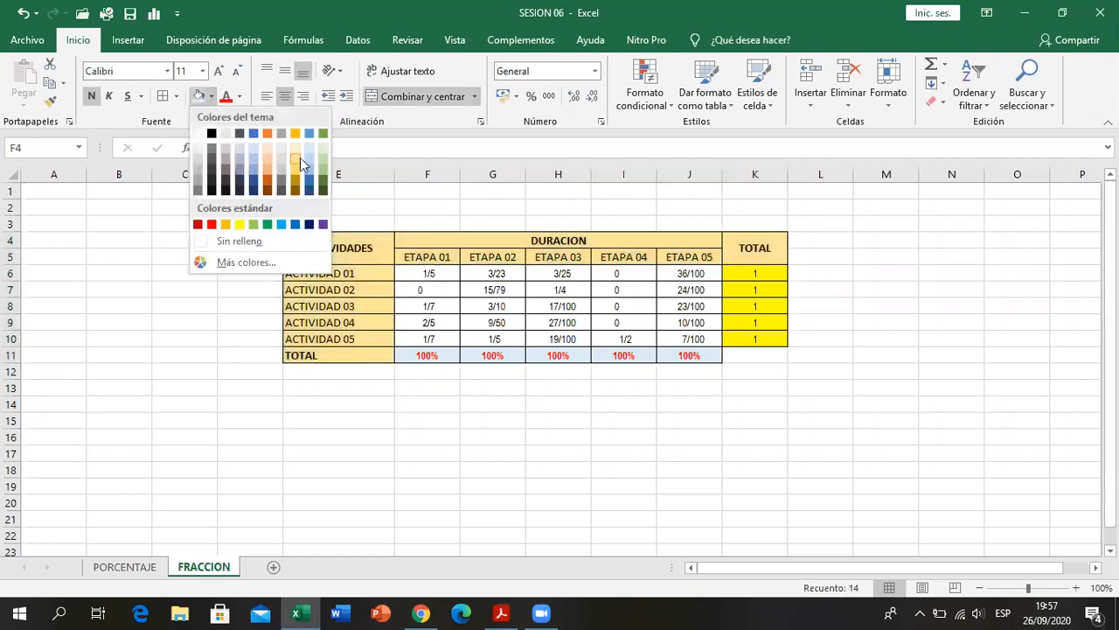
click(299, 161)
click(465, 432)
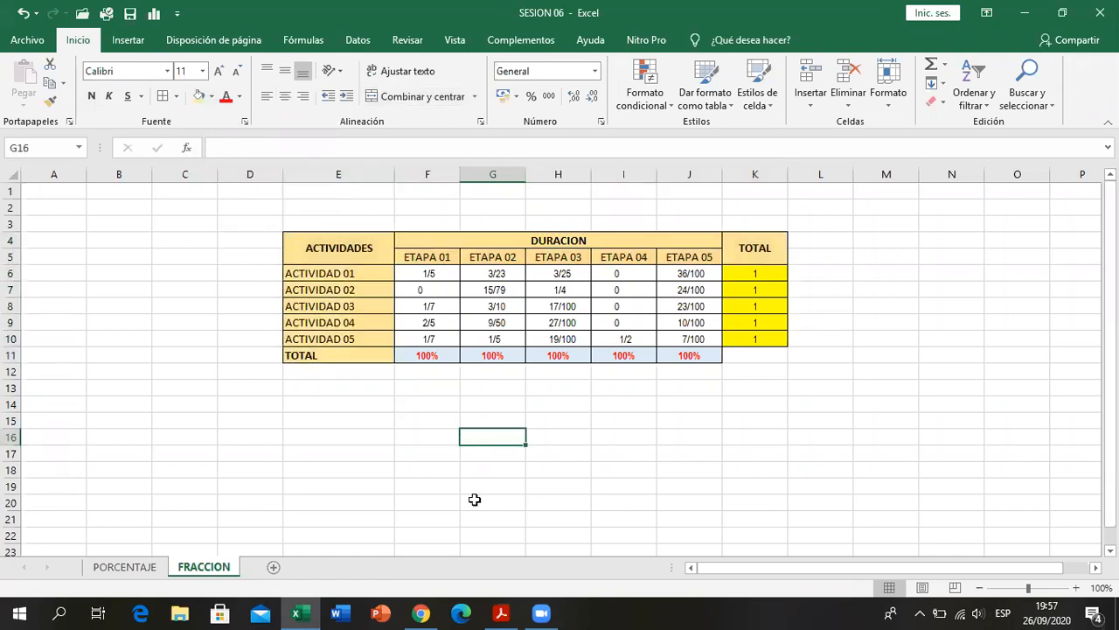
- Check the colours in the PDF and fill the fraction cells F6:J10 with light green
click(503, 612)
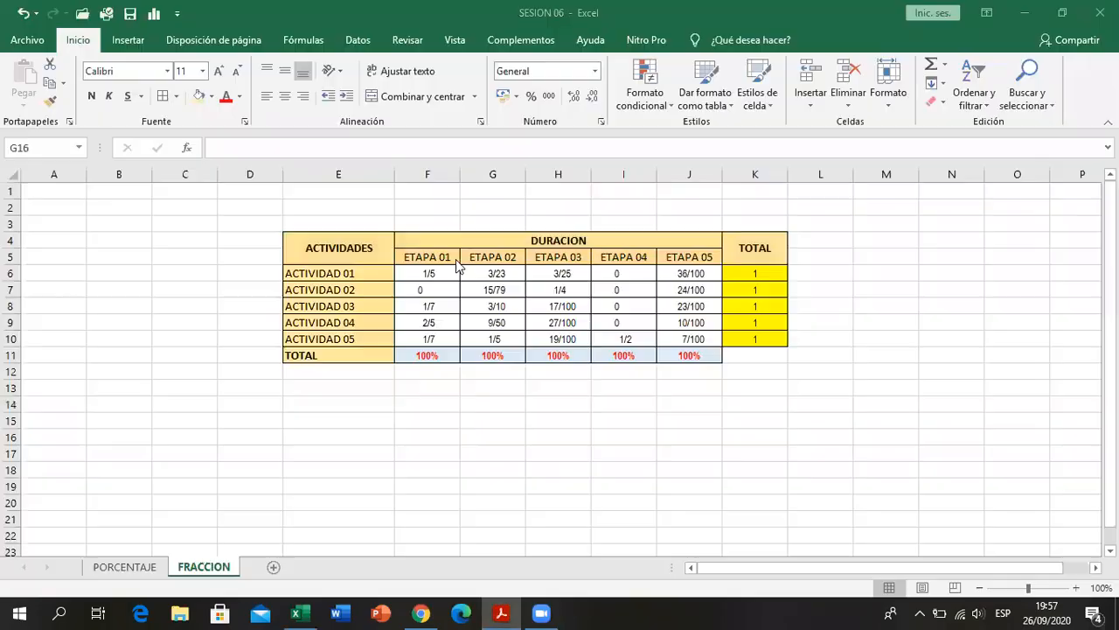
drag(428, 272, 688, 337)
click(212, 97)
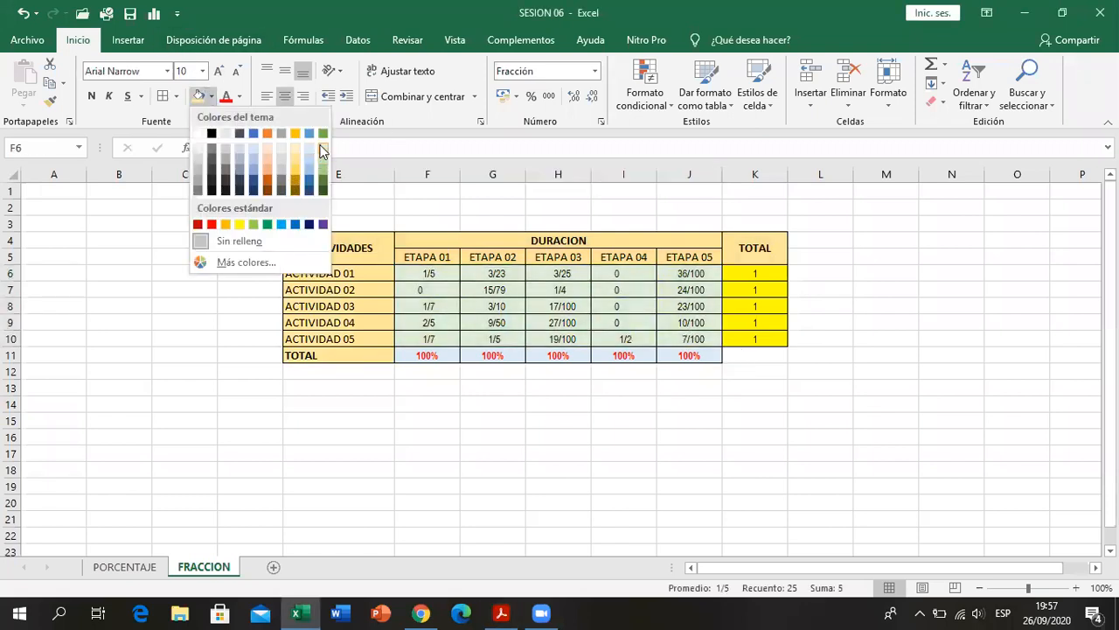
click(321, 158)
click(506, 471)
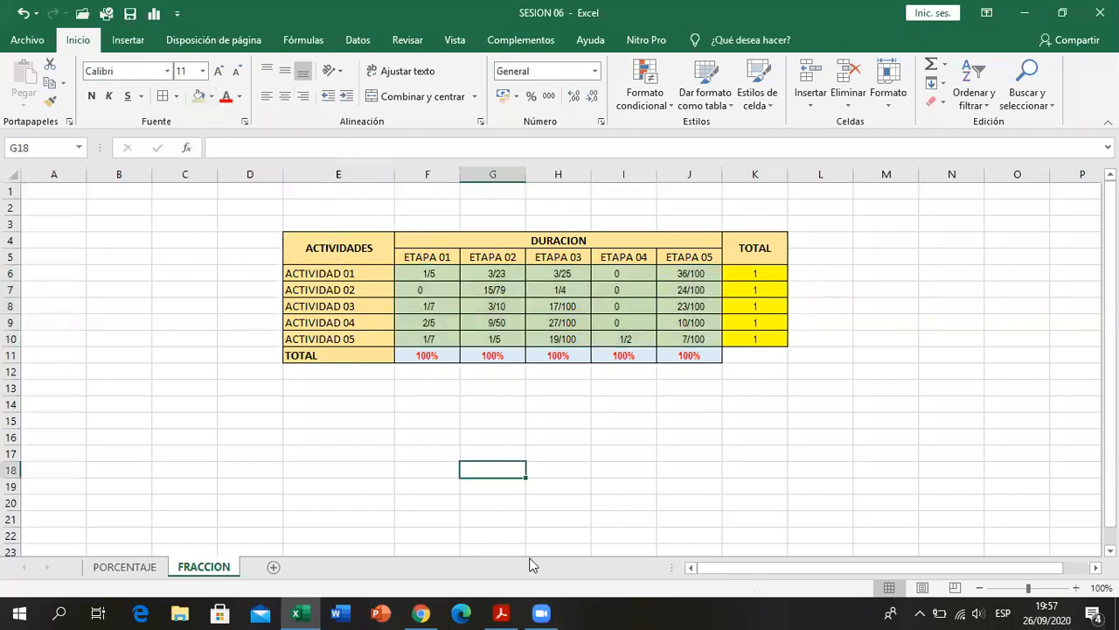
- Check the PDF and fill the TOTAL row percentages F11:J11 and the TOTAL column values K6:K10 with light orange
click(501, 613)
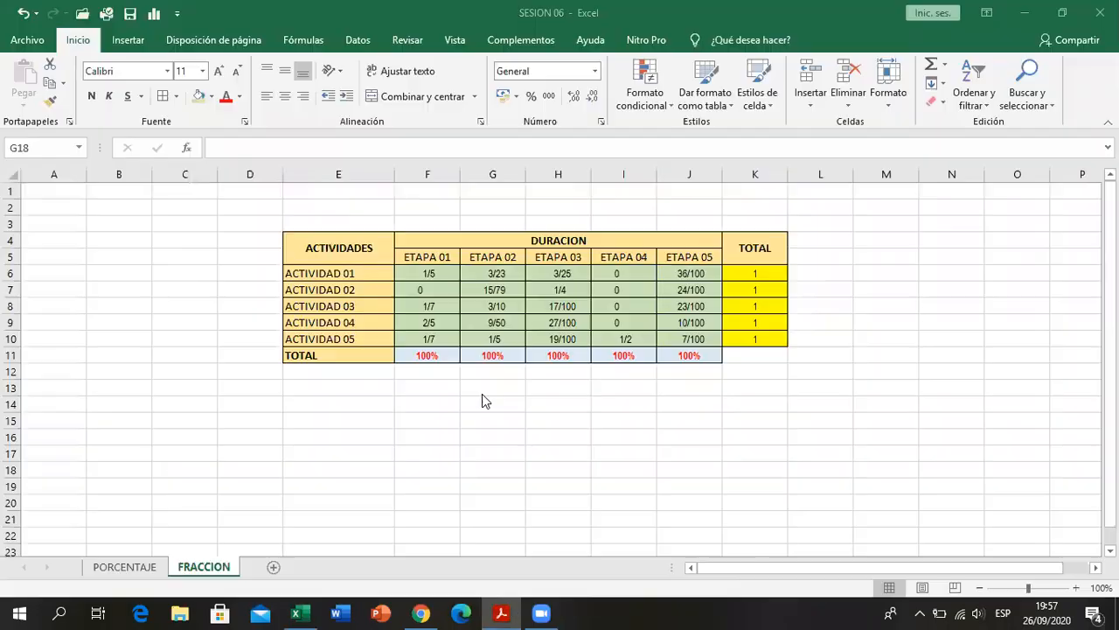
drag(427, 354, 669, 354)
drag(739, 273, 743, 332)
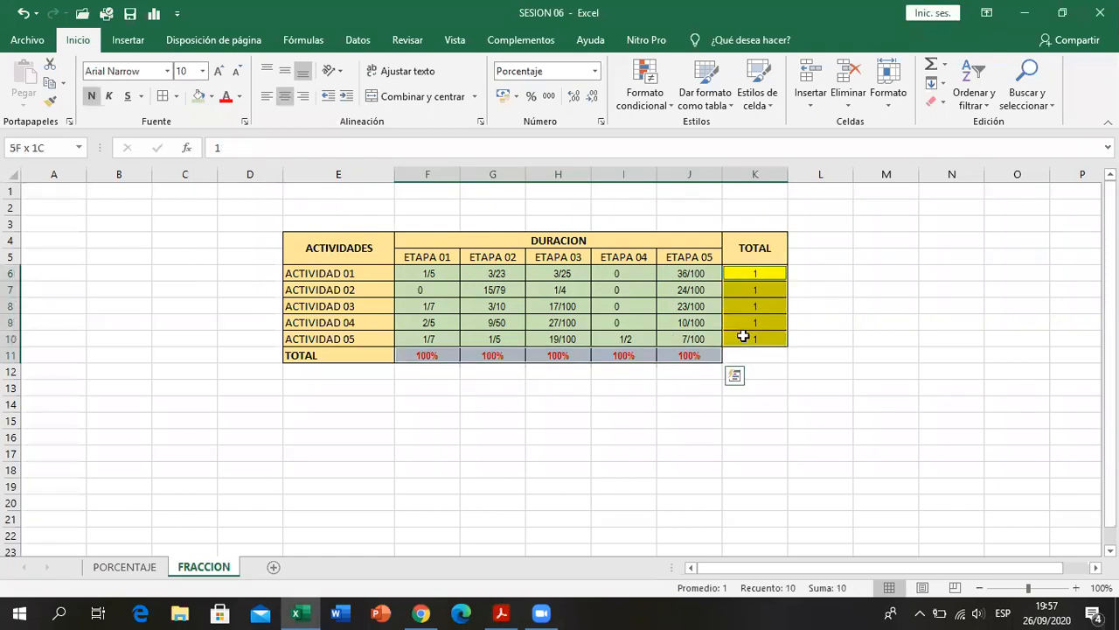
click(211, 97)
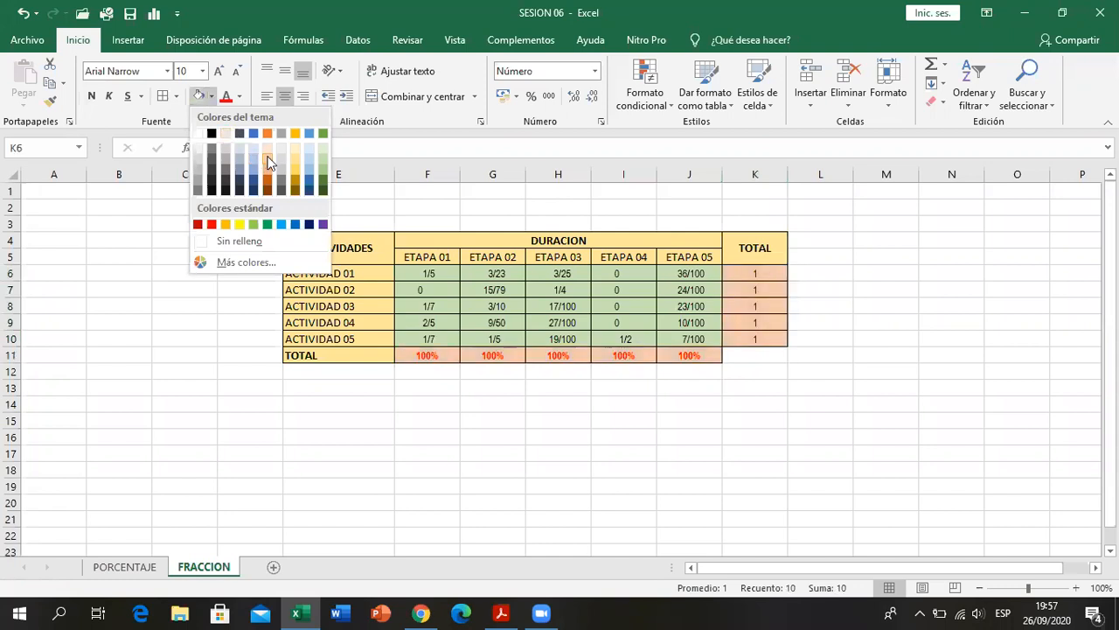
click(267, 162)
- Make the TOTAL column values in K6:K10 red and bold
drag(756, 277, 759, 330)
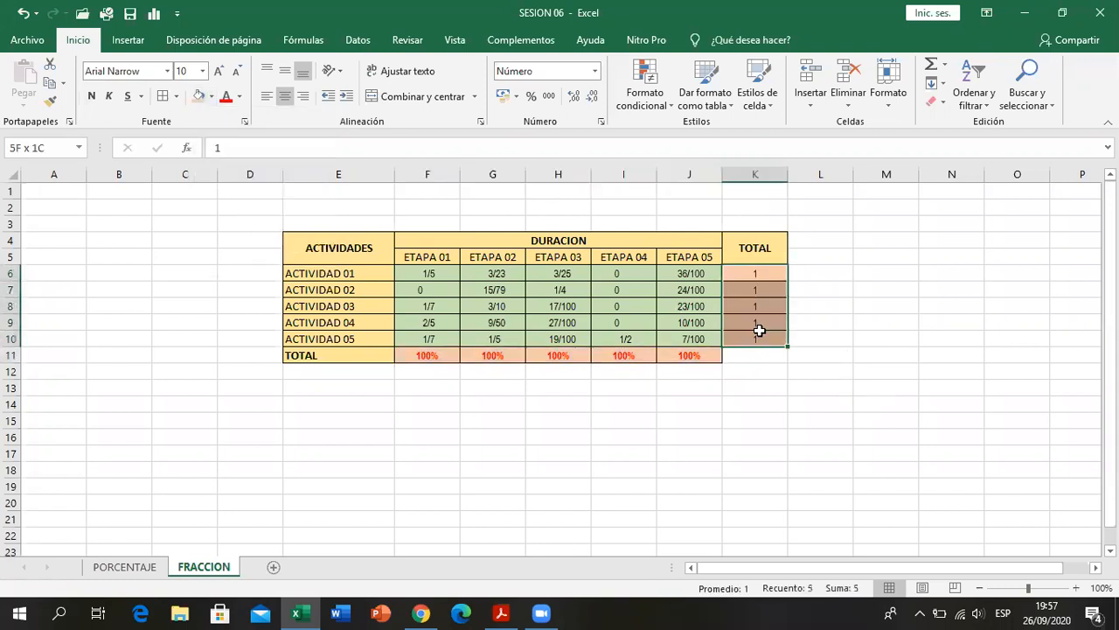
click(225, 96)
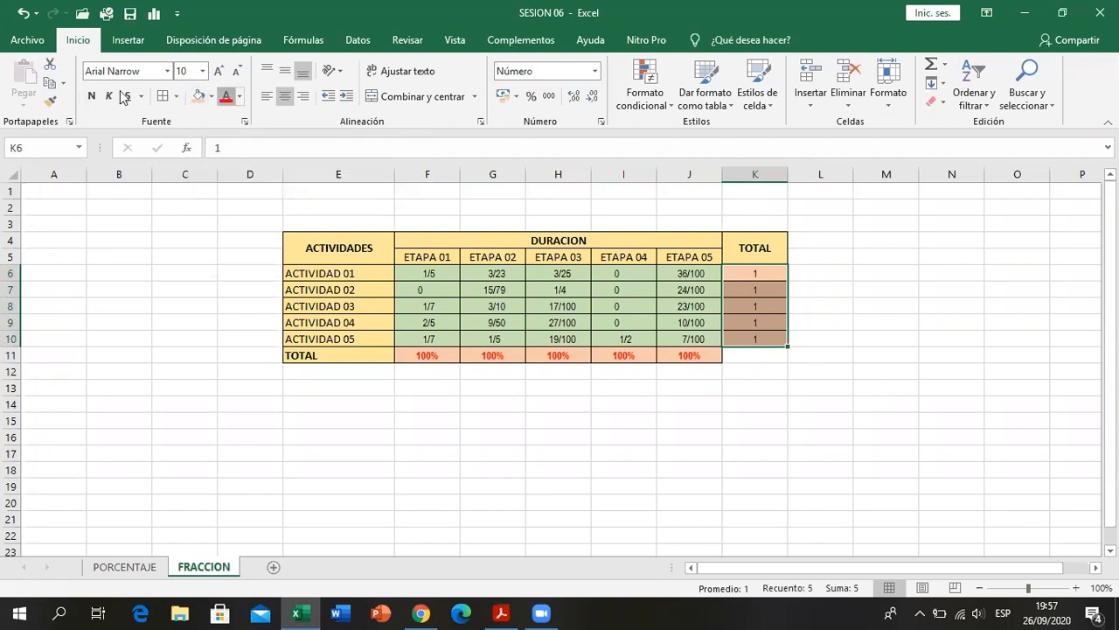
click(560, 482)
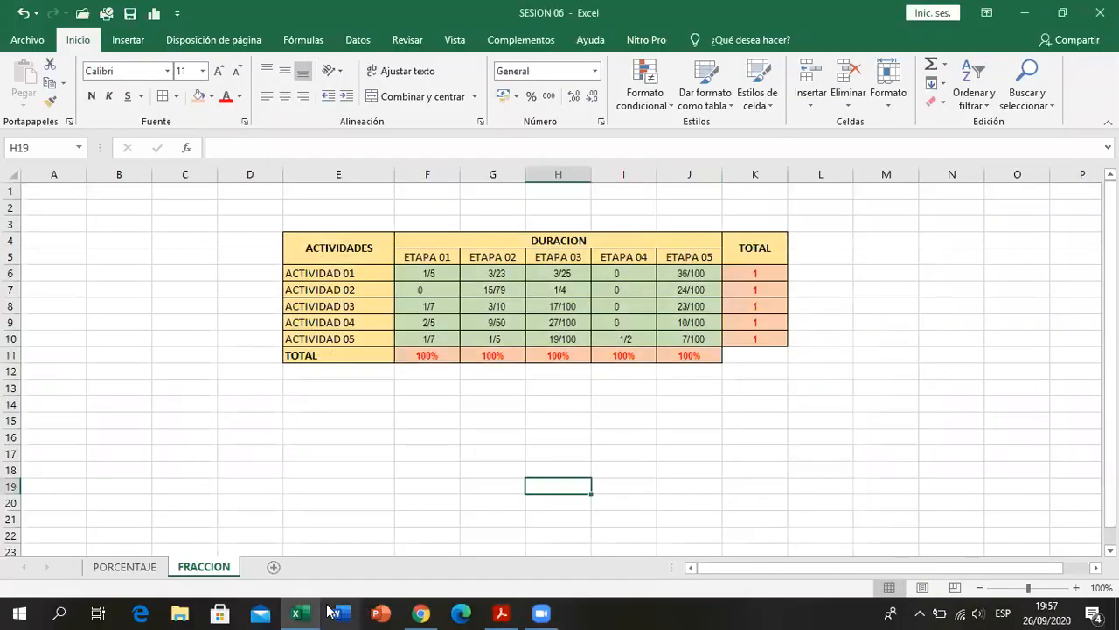
click(310, 482)
- Add a new worksheet after FRACCION and name it CIENTIFICA
click(273, 568)
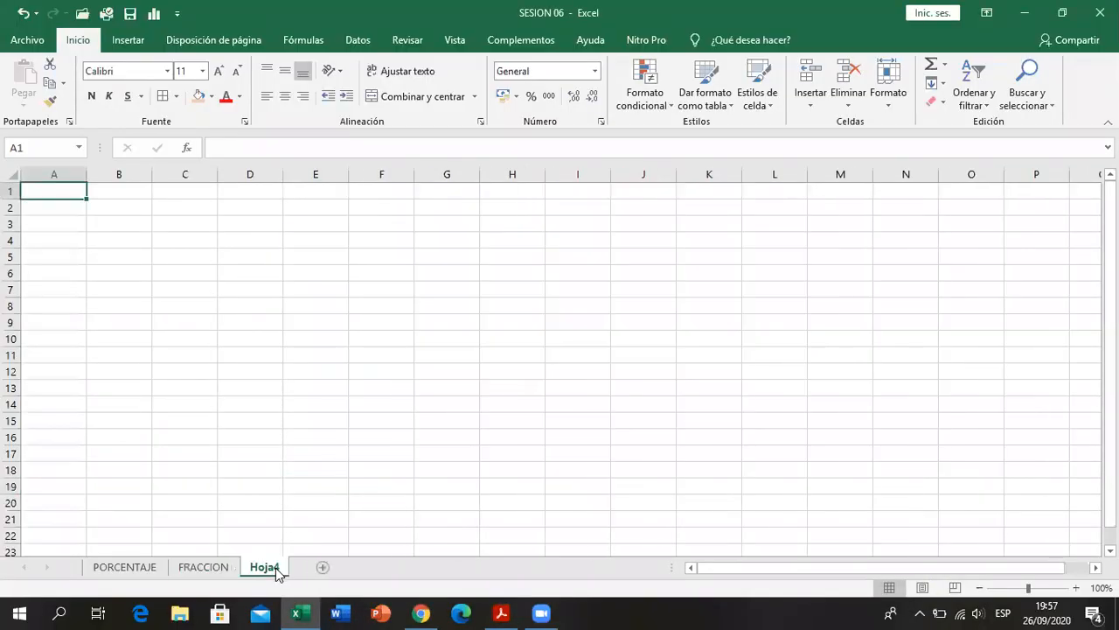
right_click(276, 572)
click(345, 414)
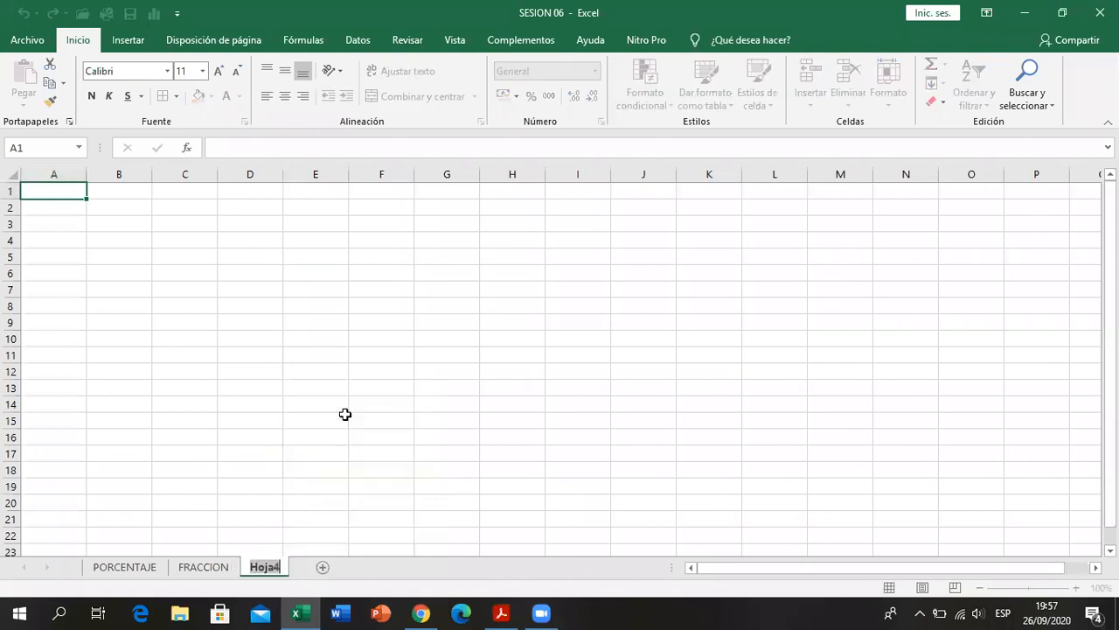
key(BackSpace)
text(CIENTIFICA)
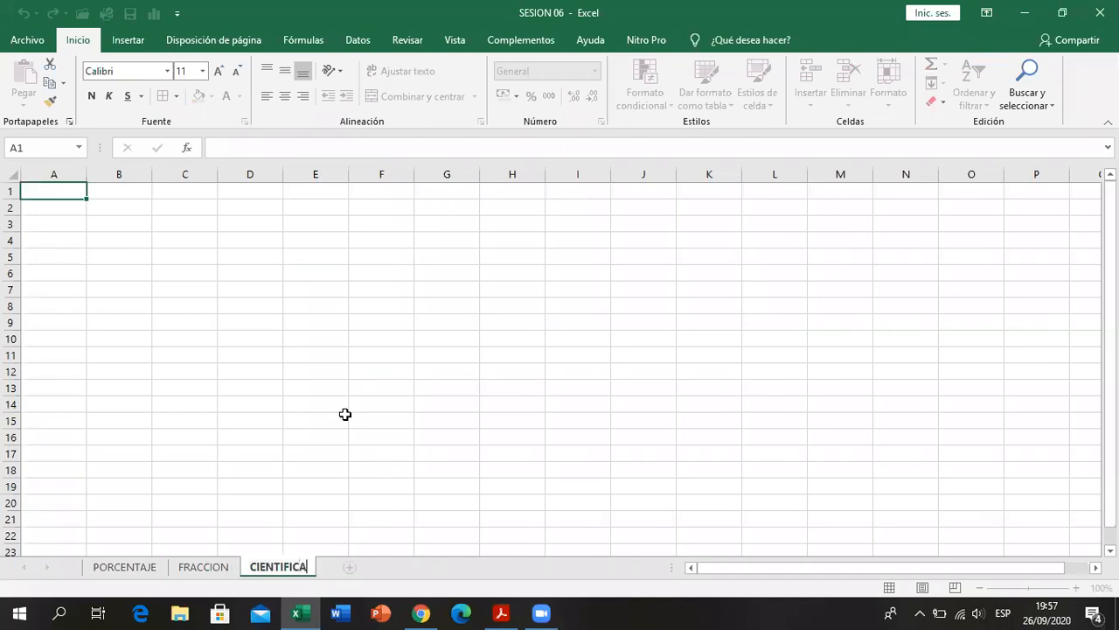
key(Return)
- Select cell E5 on the CIENTIFICA sheet and consult the REGISTRO DE MUESTRAS table of exercise 3 in the PDF
click(357, 391)
click(362, 267)
click(294, 252)
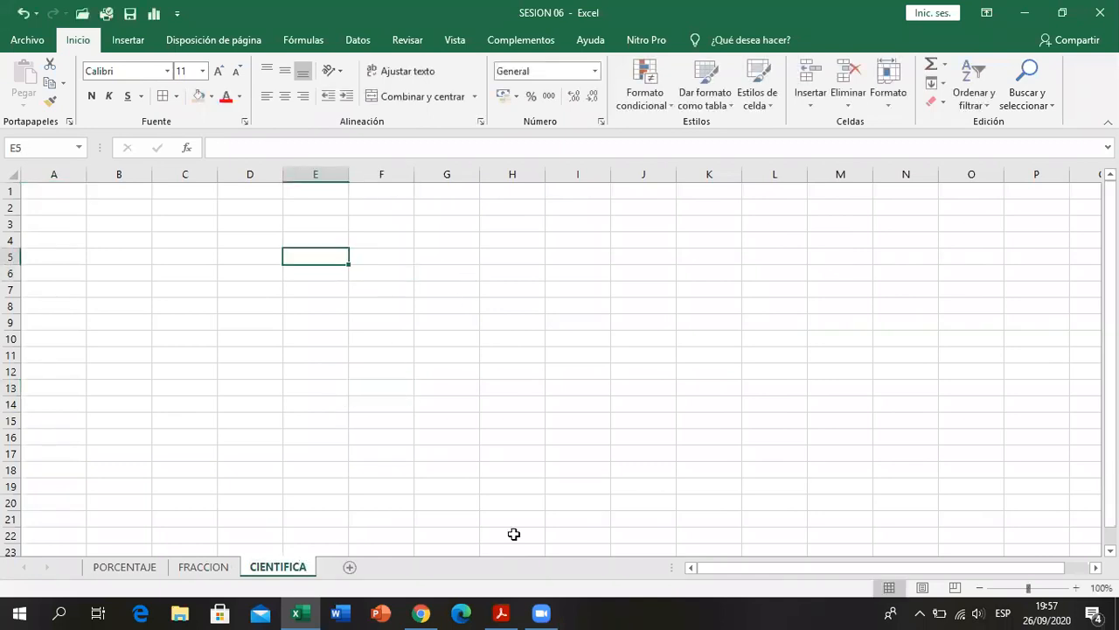
click(503, 612)
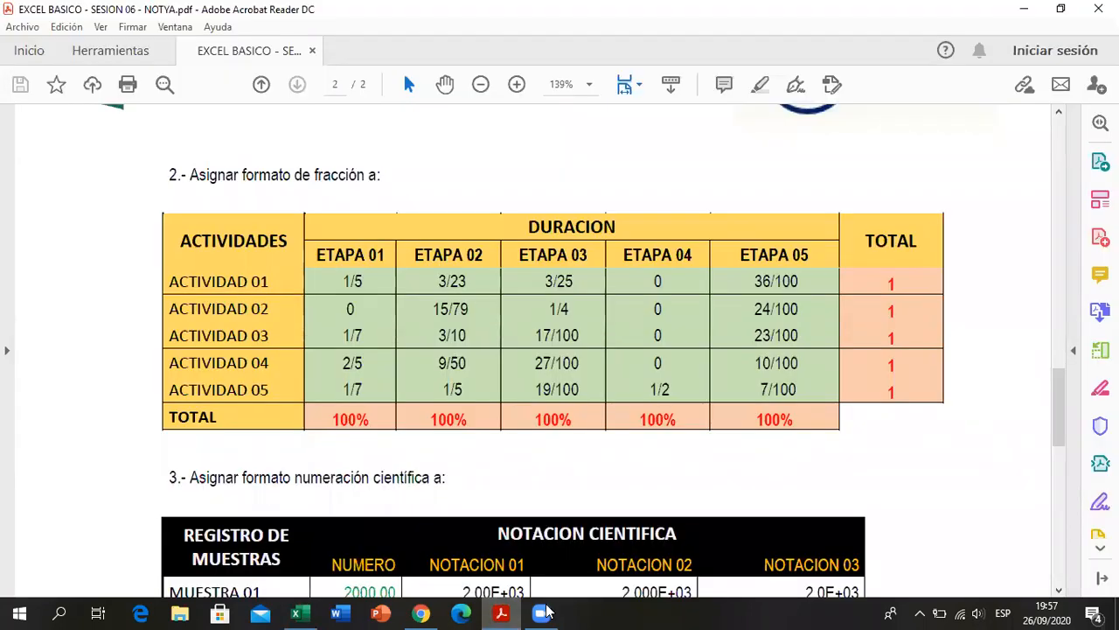
scroll(253, 275, down, 3)
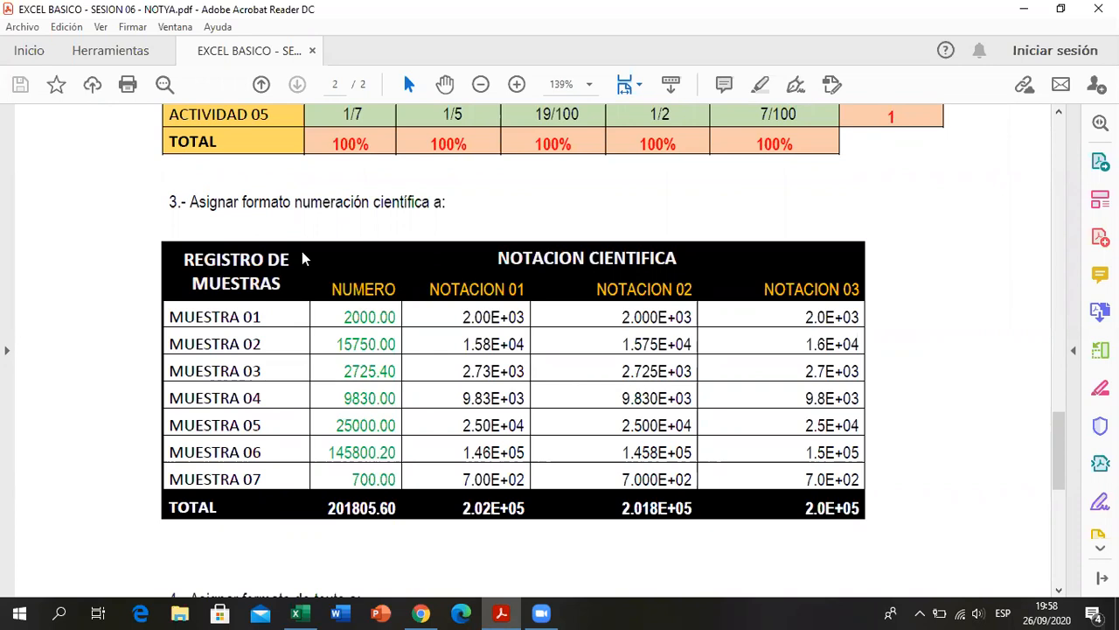
- Return to Excel and enter the headings REGISTRO DE MUESTRAS in E5 and NOTACION CIENTIFICA in F5
key(alt+Tab)
text(REGISTRO DE MUESTRAS)
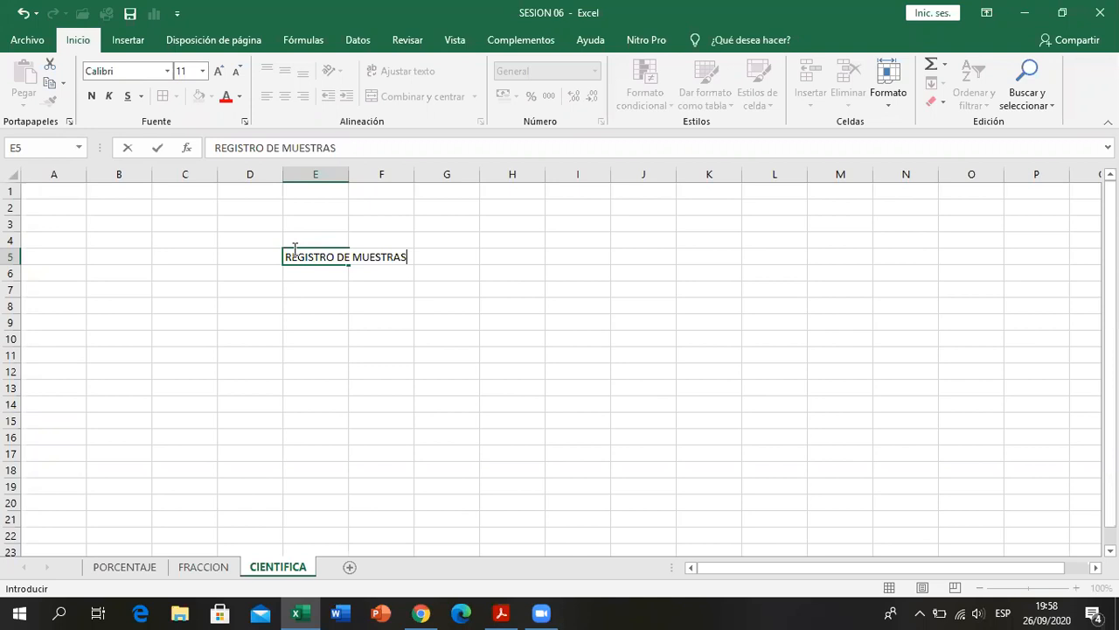
key(Return)
key(Up)
key(Right)
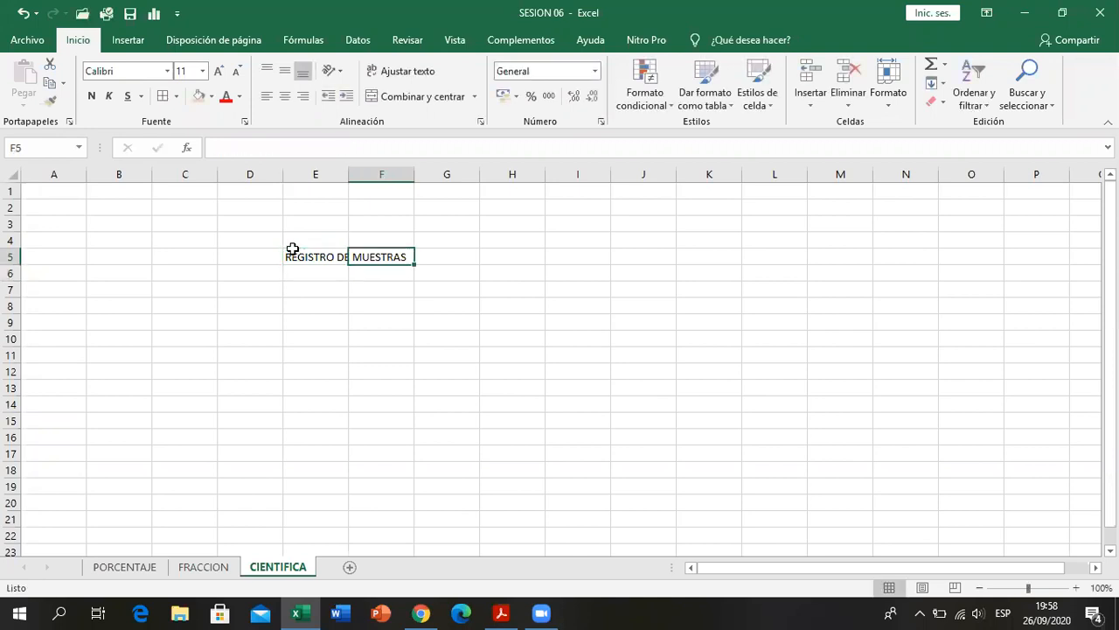
text(NOTACION CI)
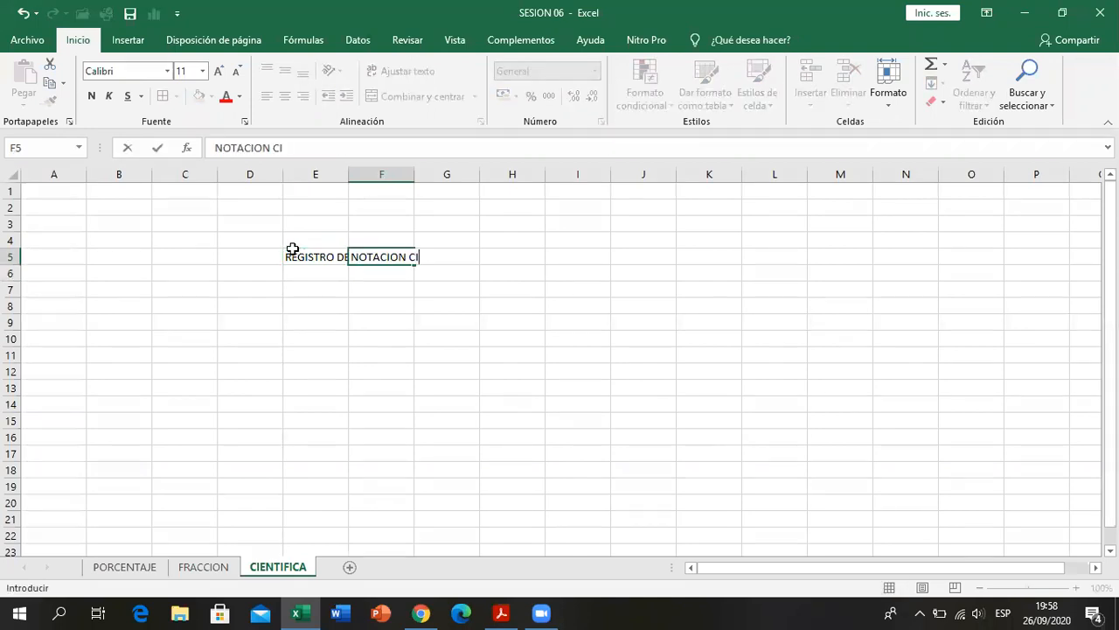
text(ENTIFICA)
key(Return)
- Enter the column headings NUMERO in F6 and NOTACION 01 in G6, checking them against the PDF
key(Left)
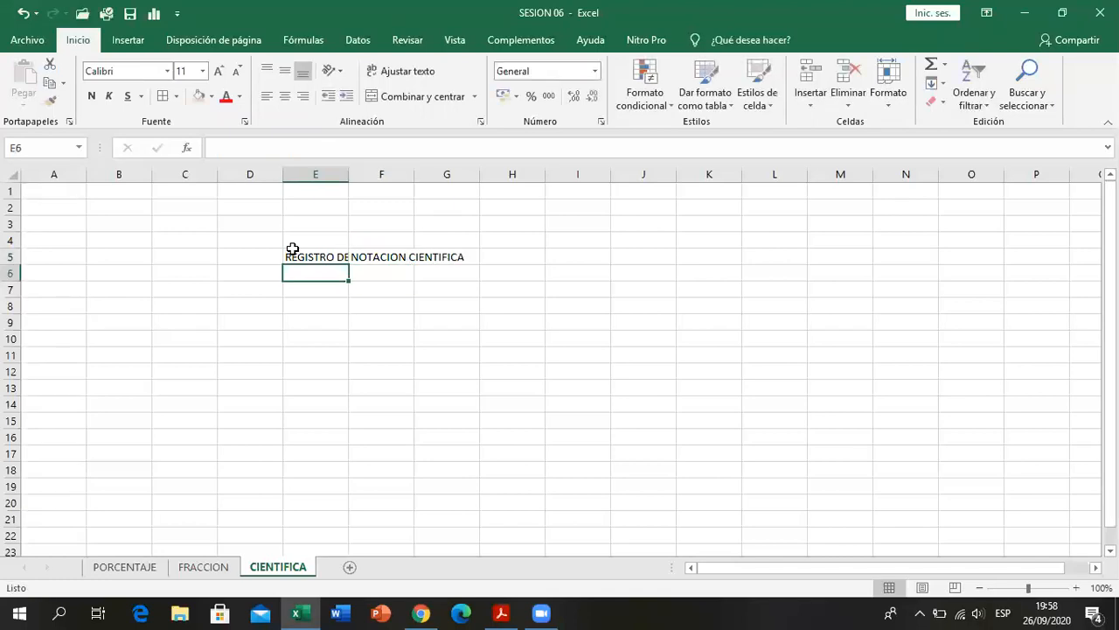
key(Right)
text(NUMERO)
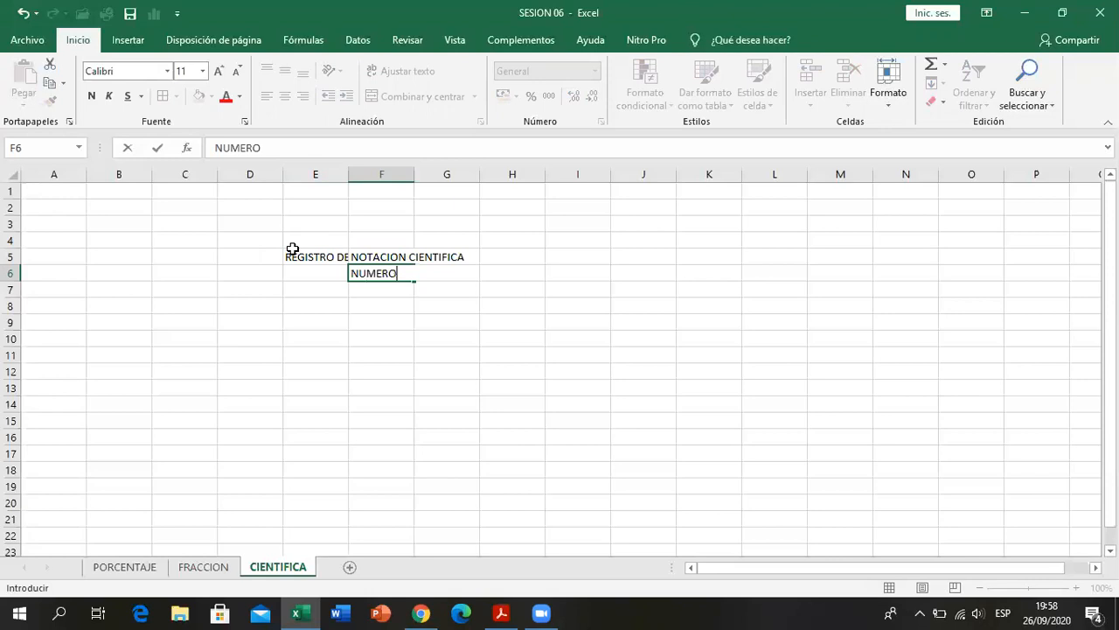
key(Return)
key(Up)
key(Right)
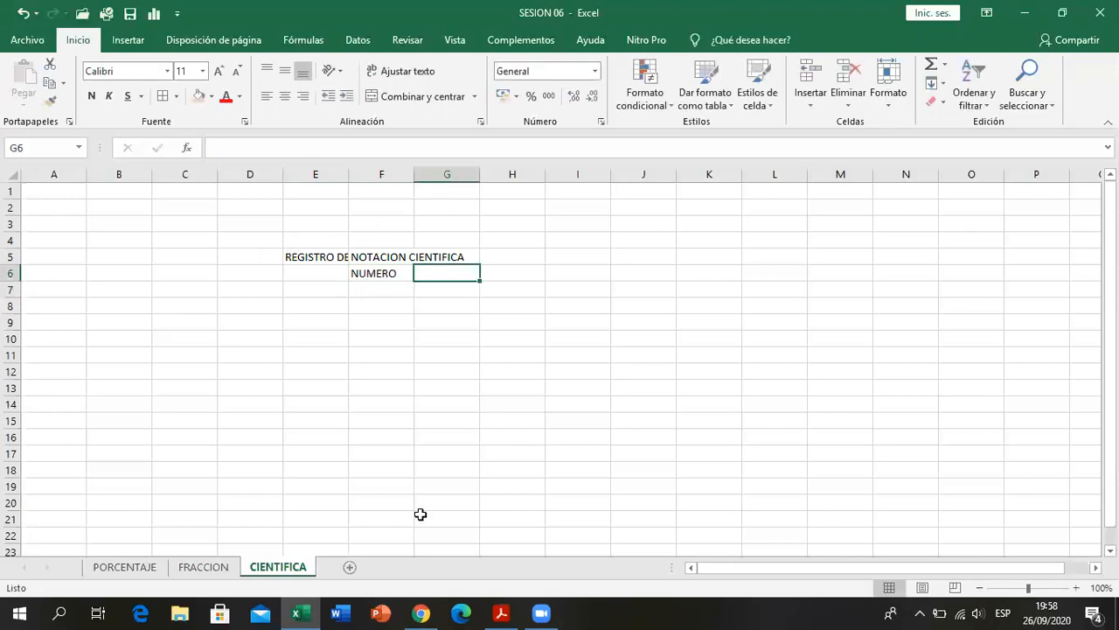
click(518, 611)
click(519, 611)
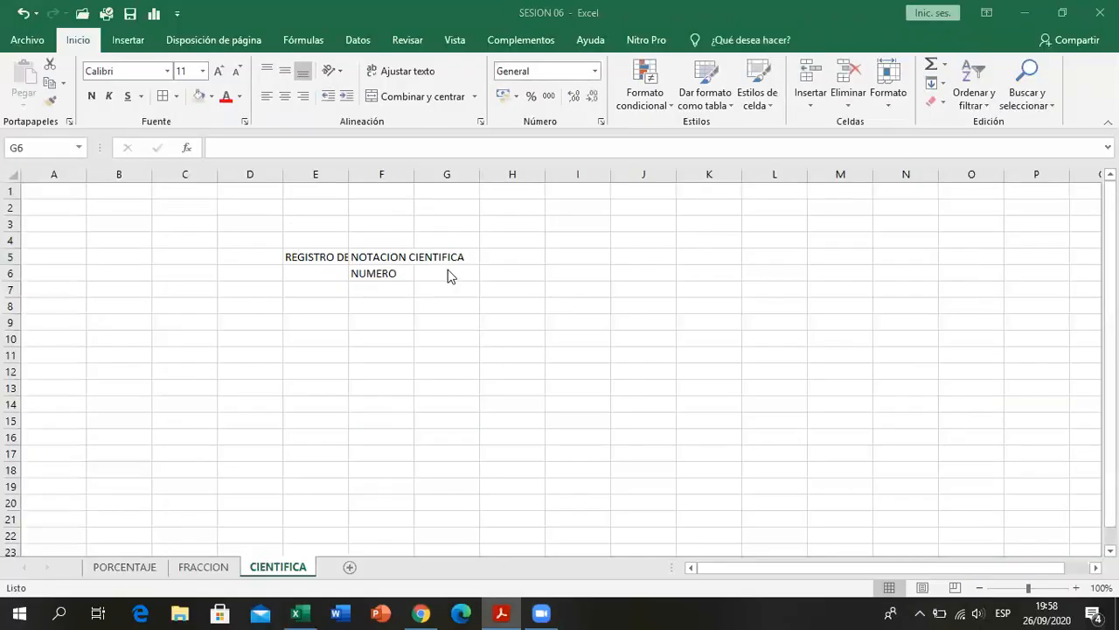
click(450, 269)
text(NOT)
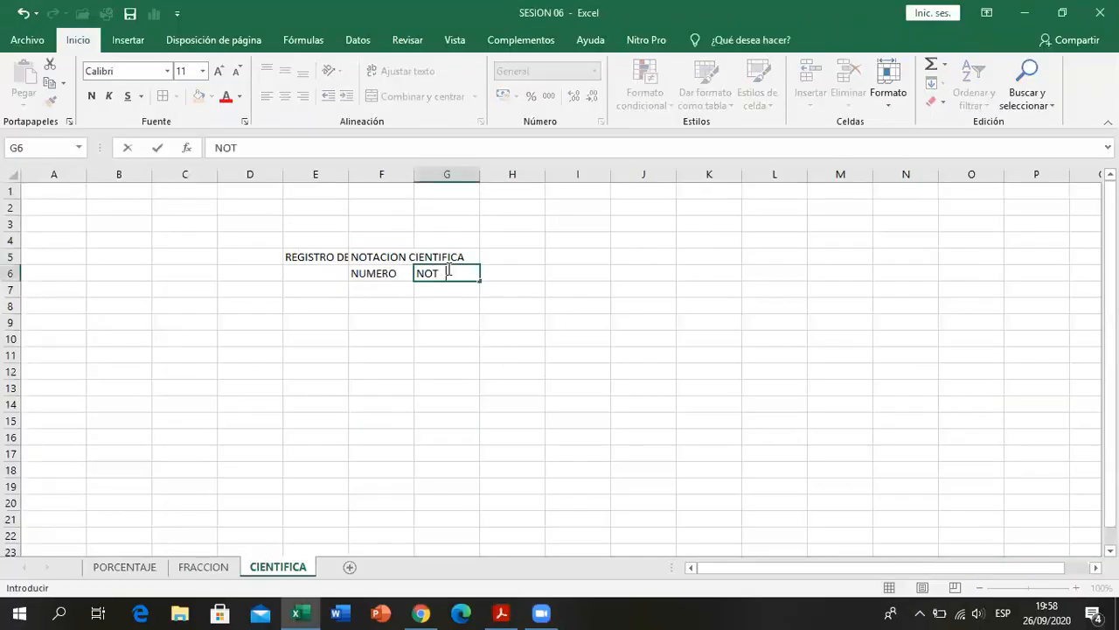
text(ACION 01)
key(Return)
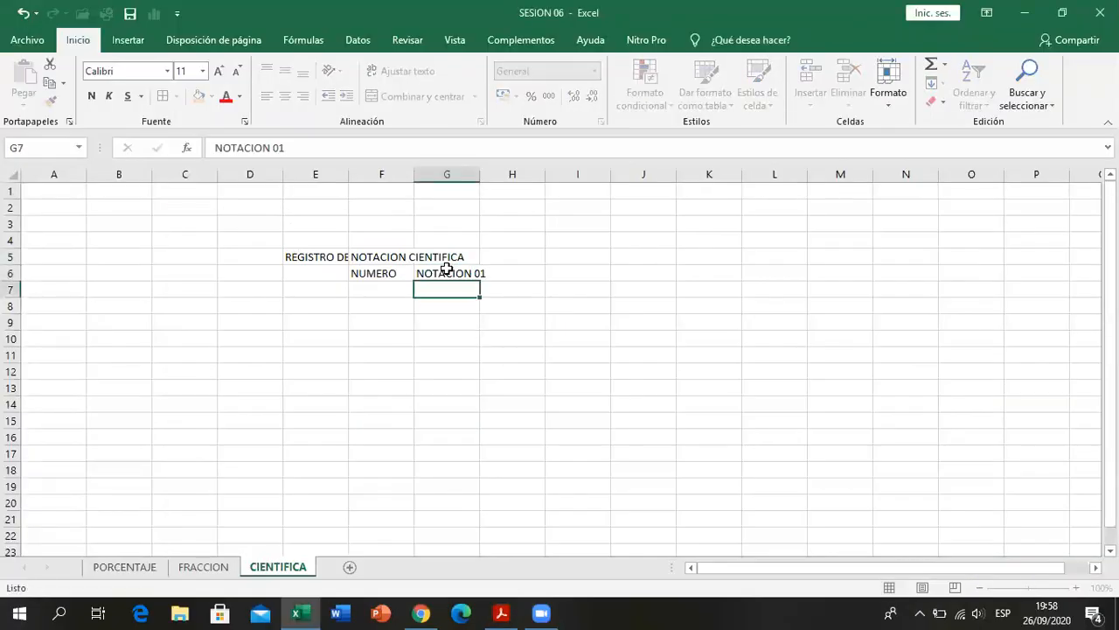
- Extend the NOTACION 01 heading as a series through NOTACION 03 in I6 and widen columns G to I to fit
key(Up)
drag(480, 280, 603, 280)
drag(480, 173, 586, 174)
drag(654, 175, 670, 175)
click(361, 283)
click(320, 283)
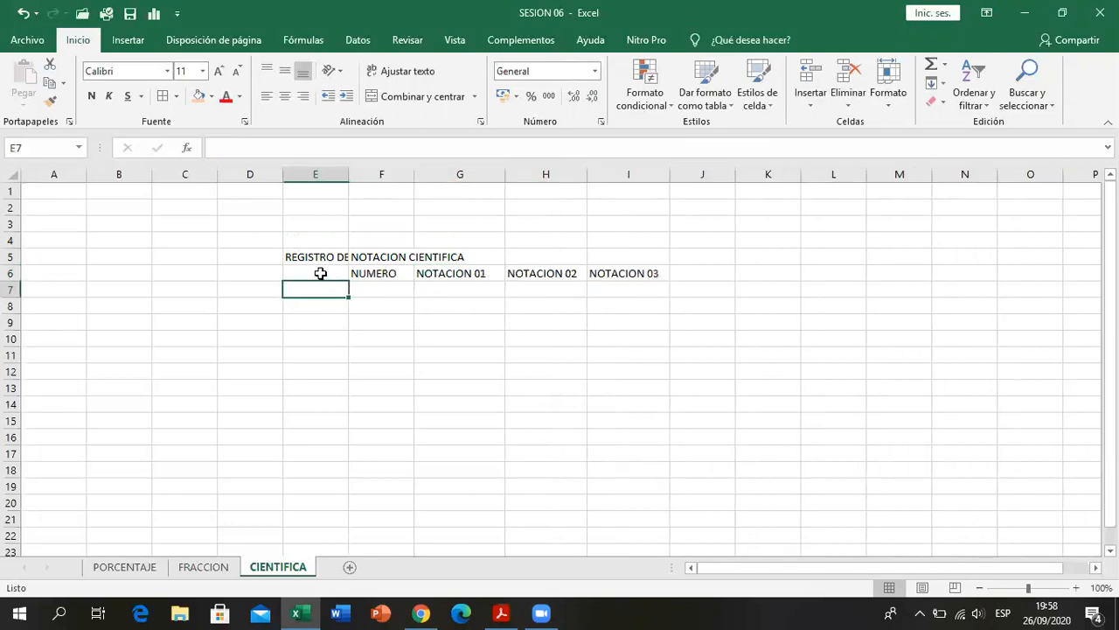
- Merge and center REGISTRO DE MUESTRAS over E5:E6, middle-aligned with wrapped text, and widen column E so it fits on two lines
drag(327, 255, 329, 267)
click(407, 96)
click(287, 73)
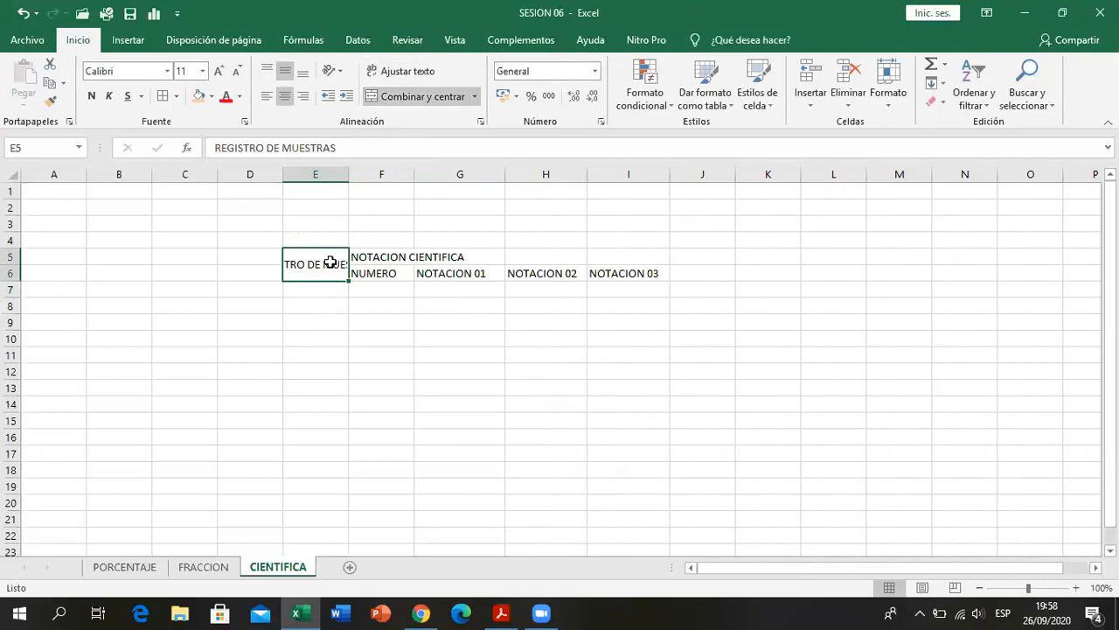
click(385, 74)
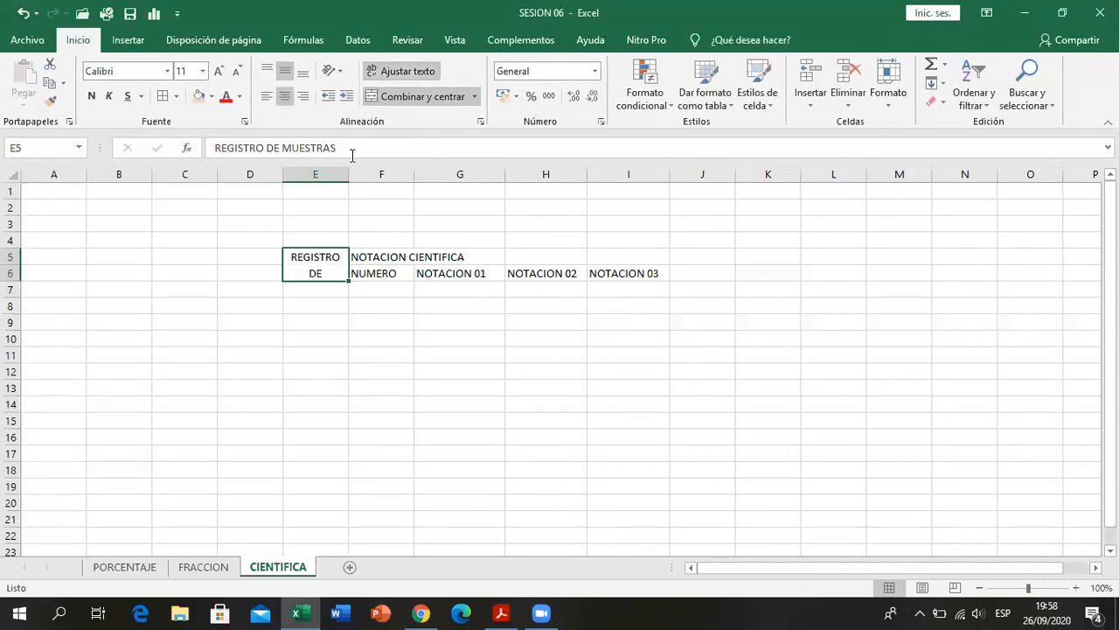
drag(348, 172, 362, 172)
- Merge and center the NOTACION CIENTIFICA heading across F5:I5
drag(404, 261, 654, 260)
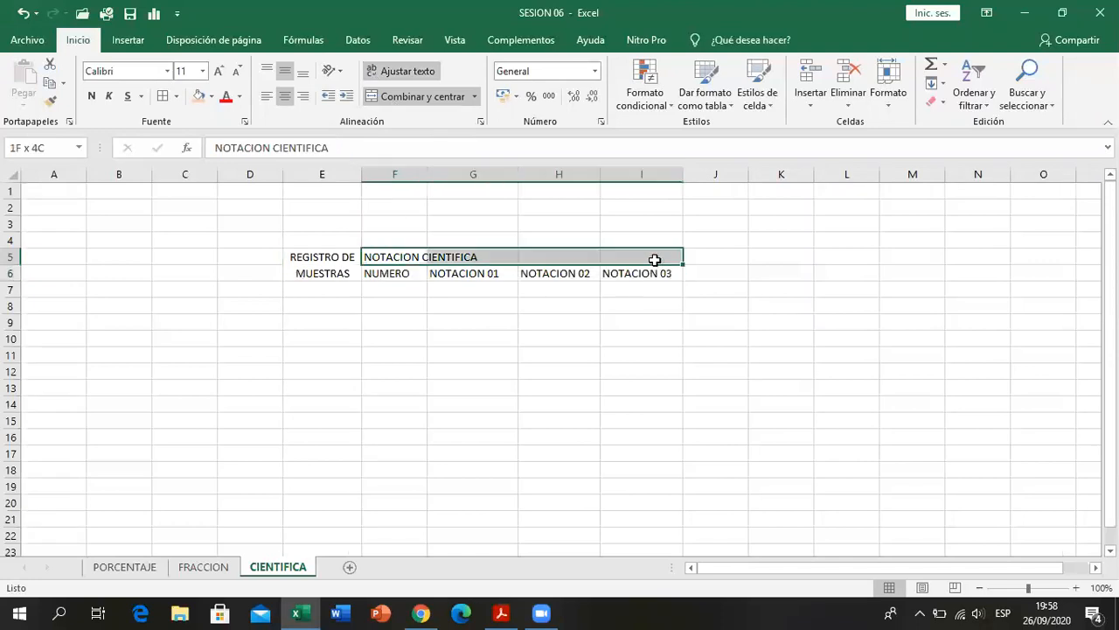
click(403, 98)
click(395, 304)
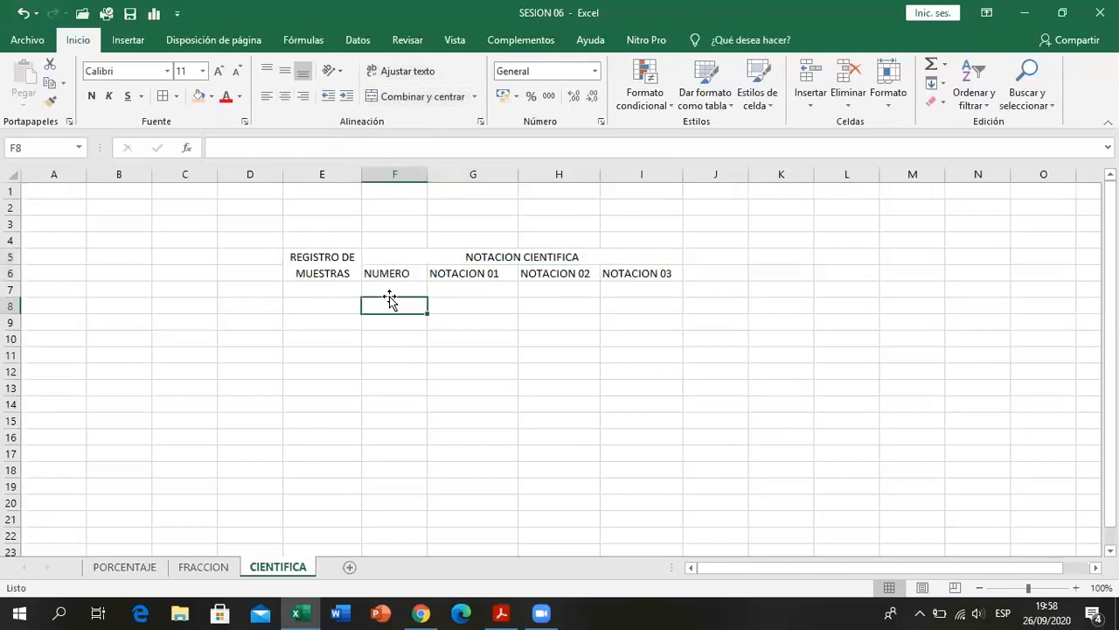
- Check the row labels in the PDF, enter MUESTRA 01 in E7 and fill the series down to MUESTRA 07 in E13
click(330, 266)
click(327, 288)
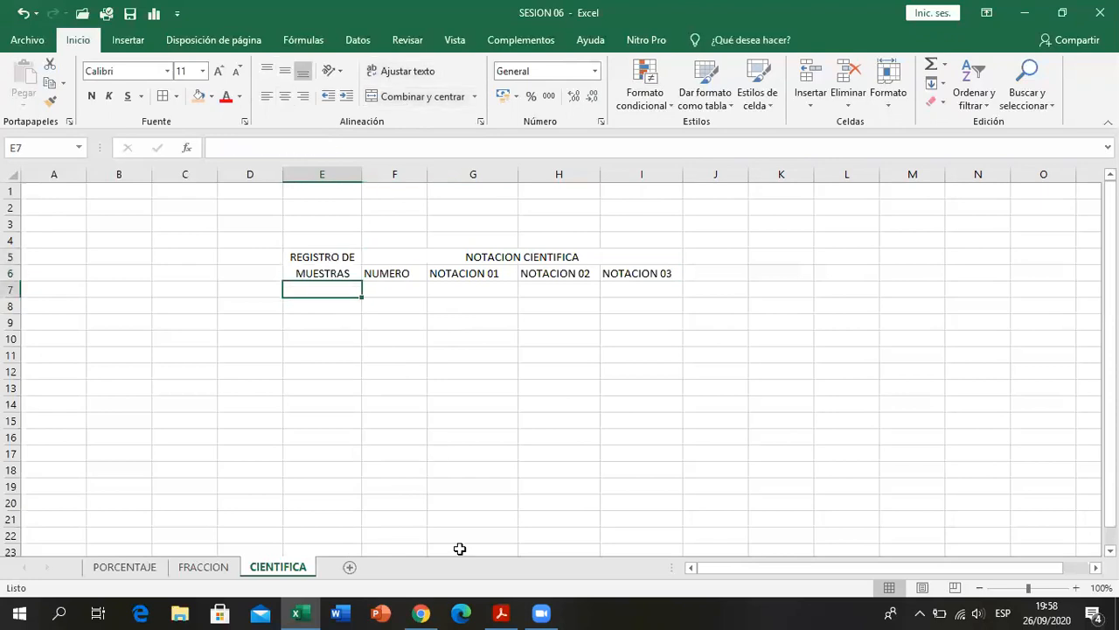
click(501, 612)
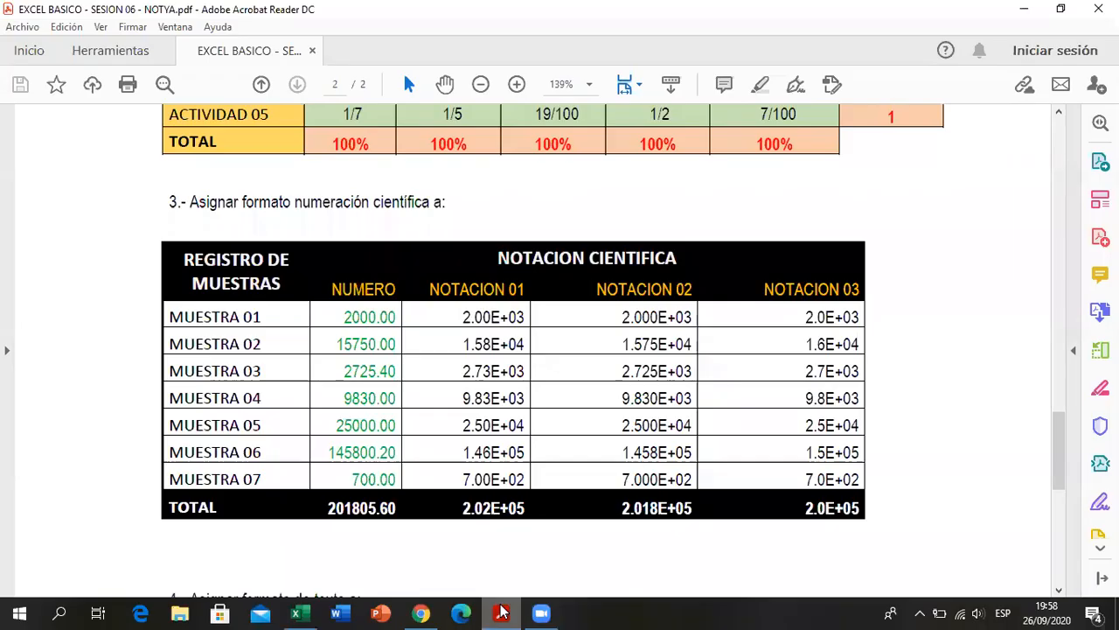
key(alt+Tab)
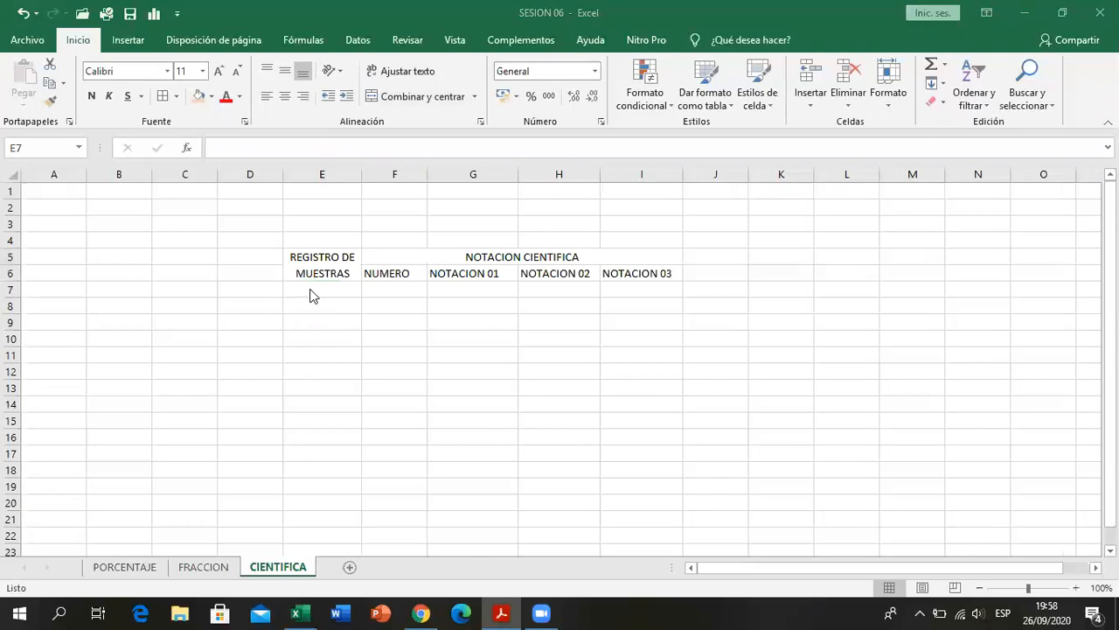
text(MUESTRA )
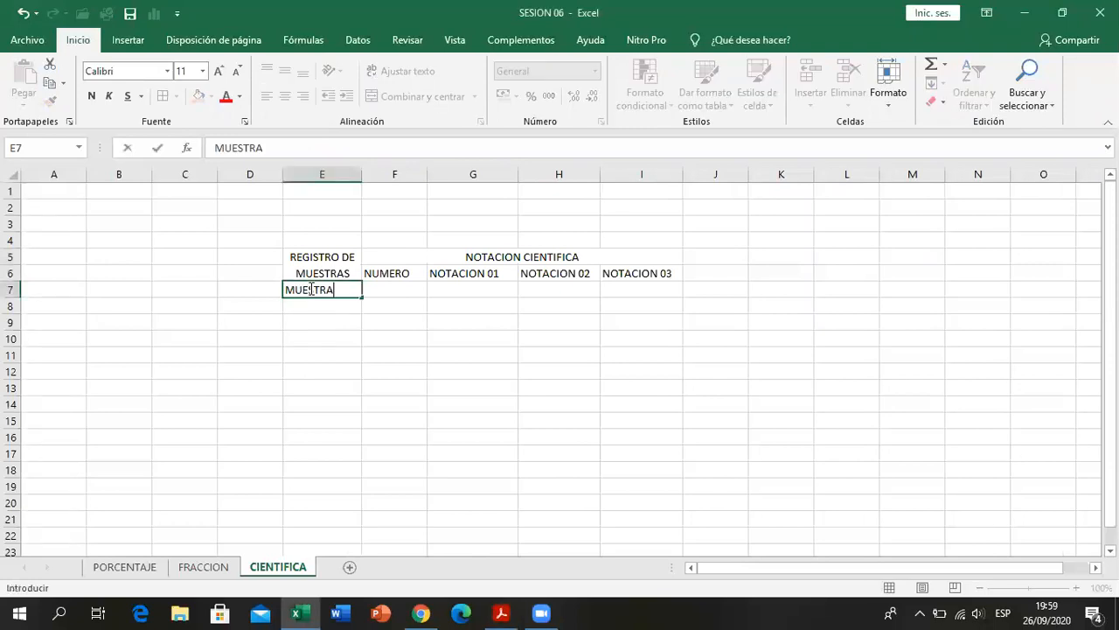
text(01)
key(Return)
click(349, 289)
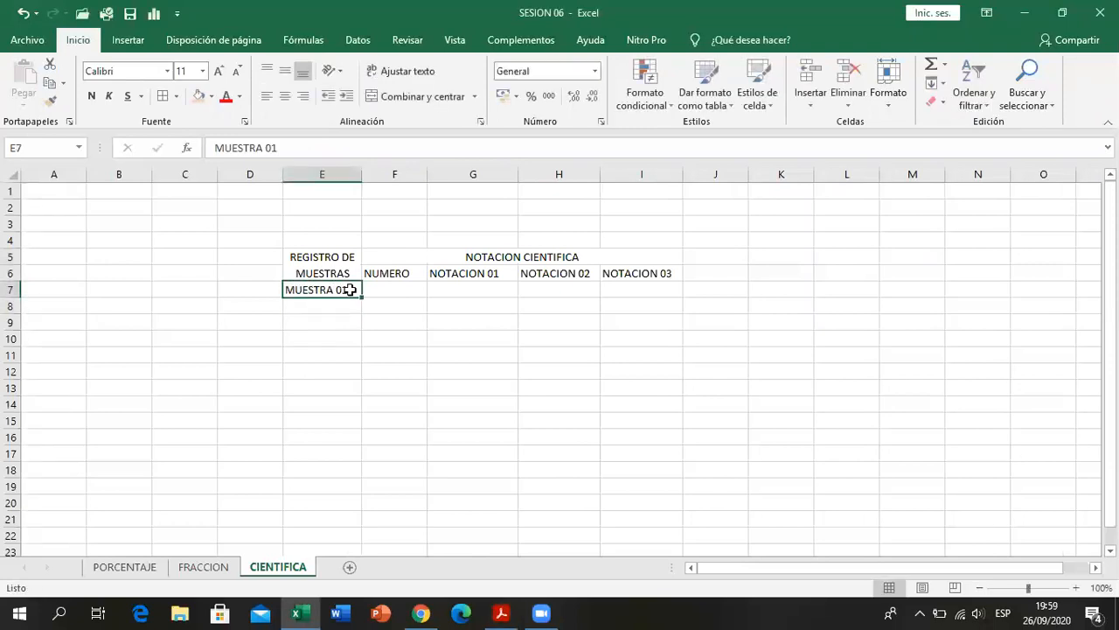
drag(361, 298, 353, 397)
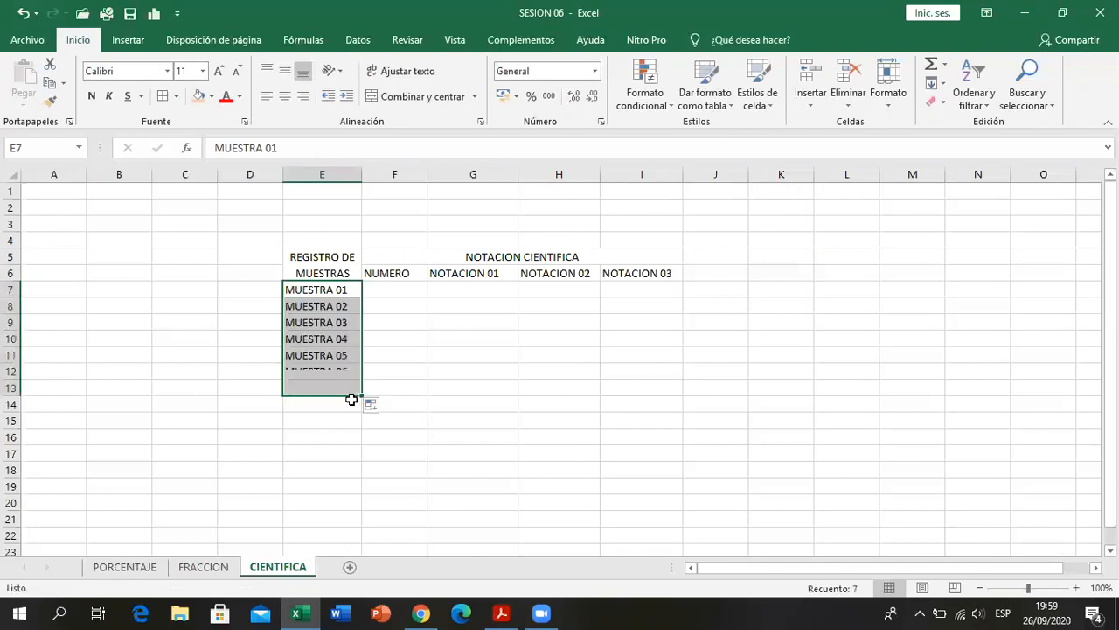
- Enter the label TOTAL in E14 below the sample names
click(352, 404)
text(TOTAL)
key(Return)
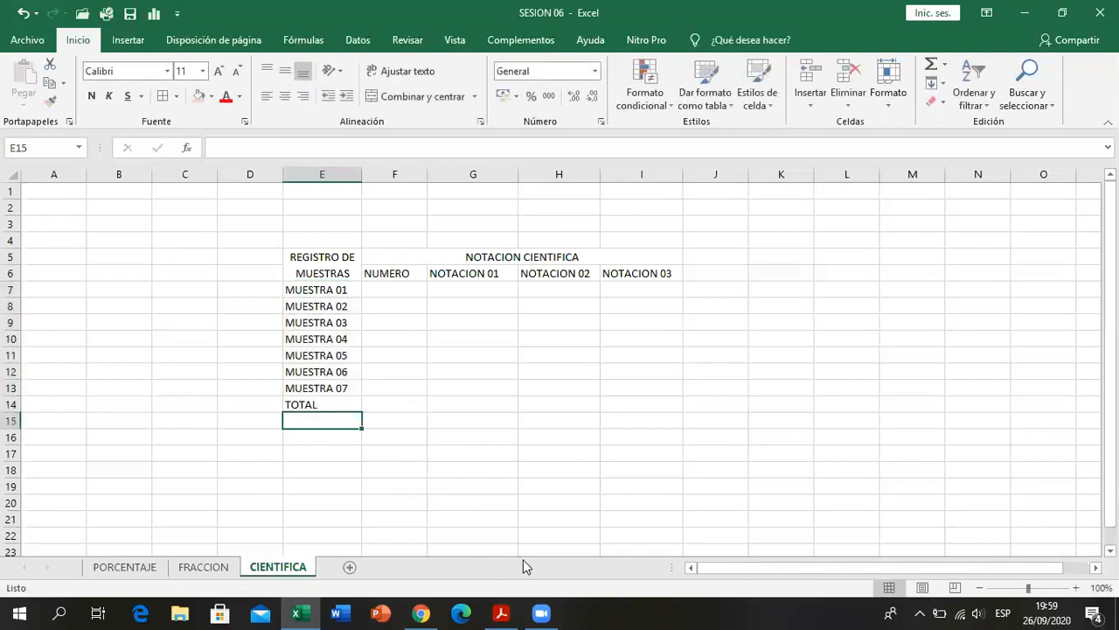
- Consult the NUMERO column in the PDF and enter 2000 in F7 and 15750 in F8
click(512, 609)
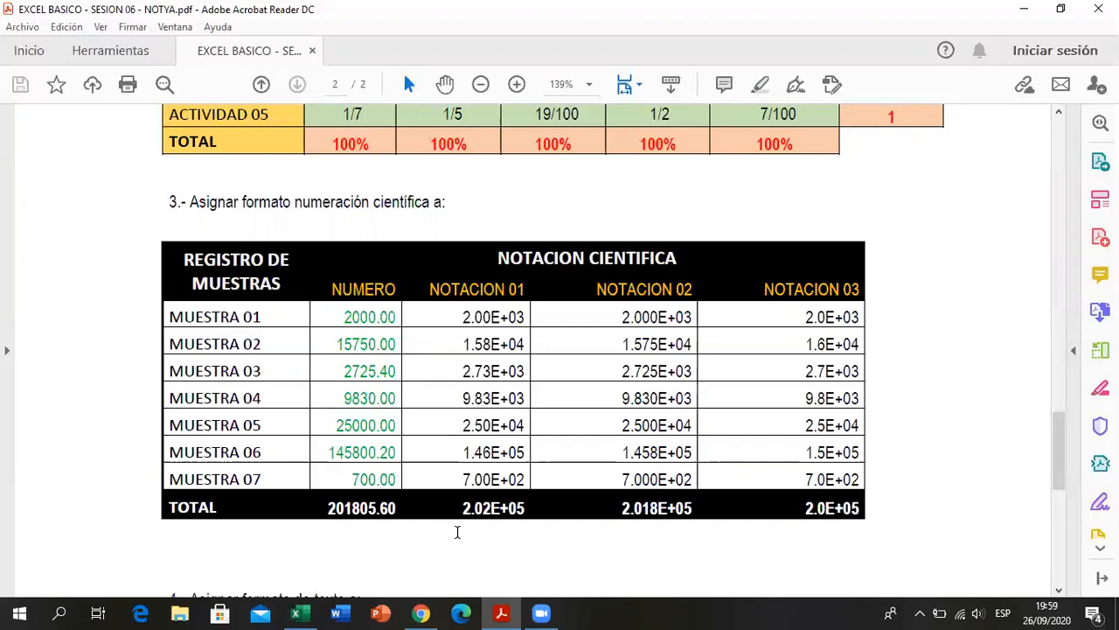
key(alt+Tab)
click(404, 289)
text(2000)
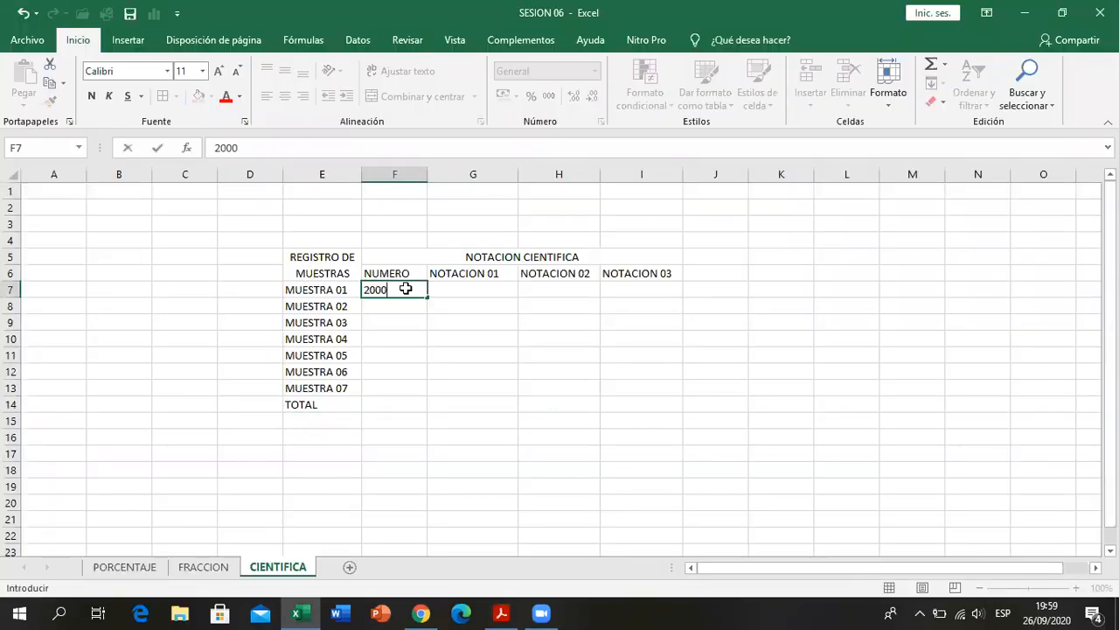
key(Return)
text(1575)
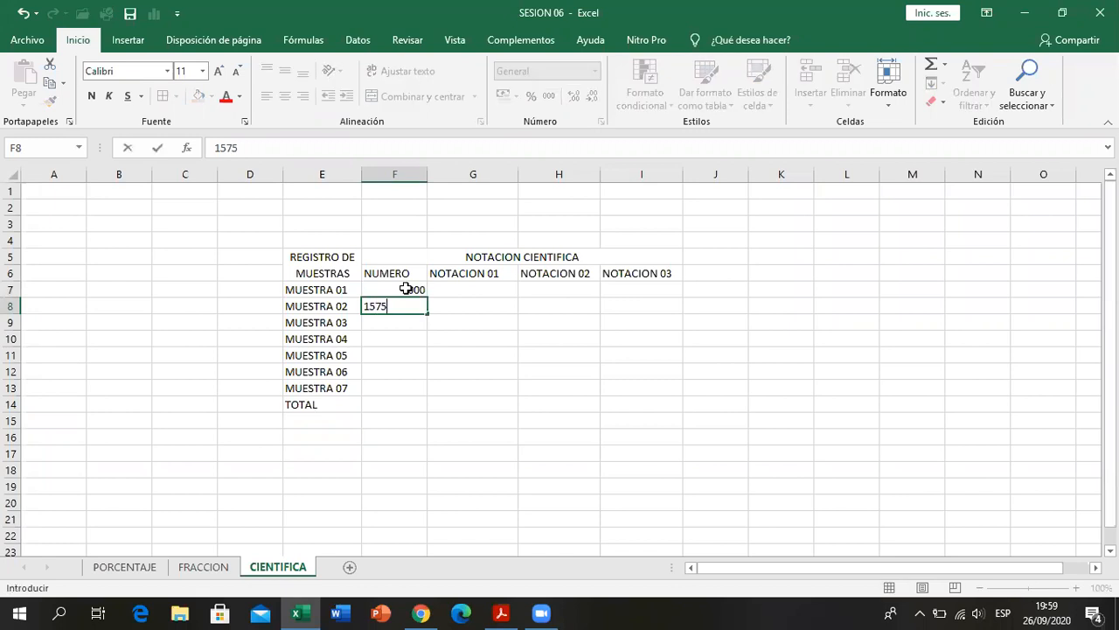
- Check the PDF again and enter 27525.4 in F9 as the number for MUESTRA 03
click(501, 612)
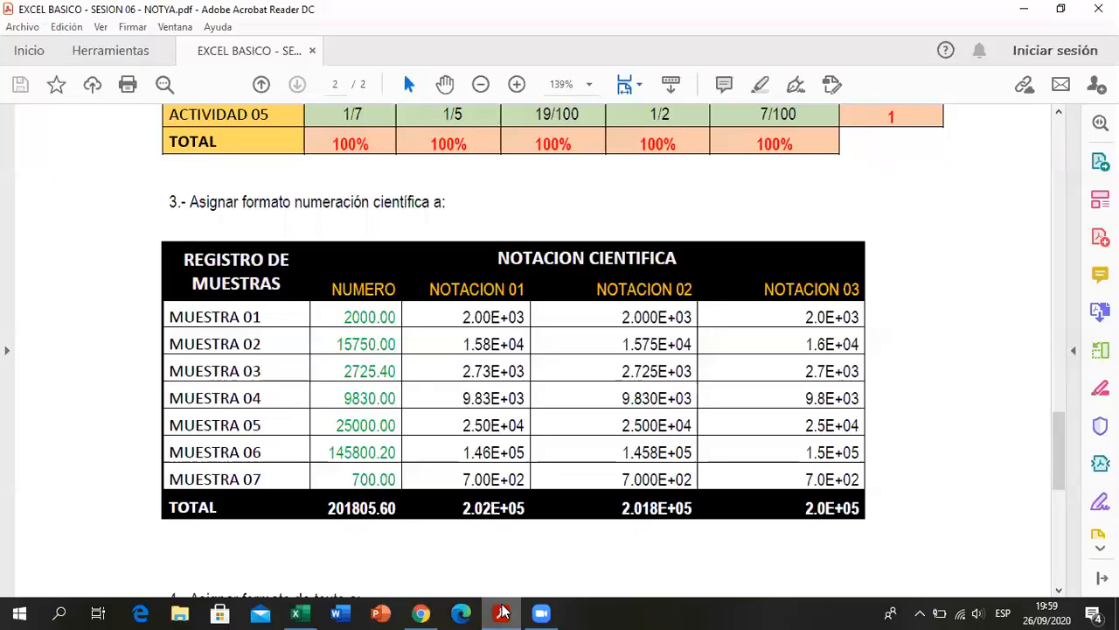
click(501, 612)
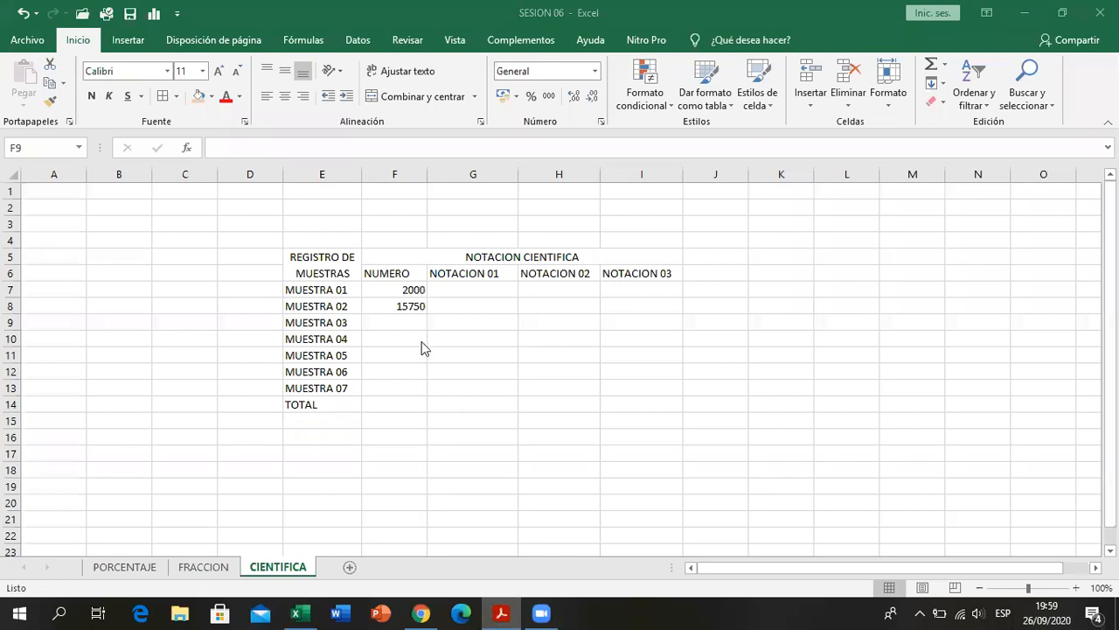
click(406, 322)
text(27525.4)
key(Return)
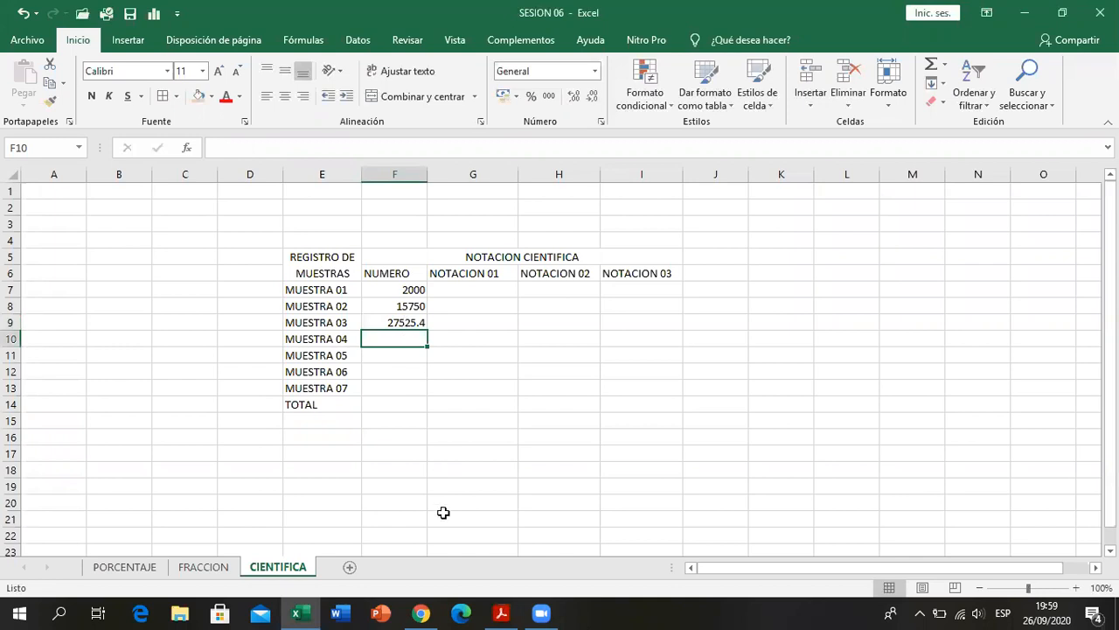
- Look up the MUESTRA 04 and MUESTRA 05 numbers in the PDF and enter 9830 in F10 and 25000 in F11
click(503, 612)
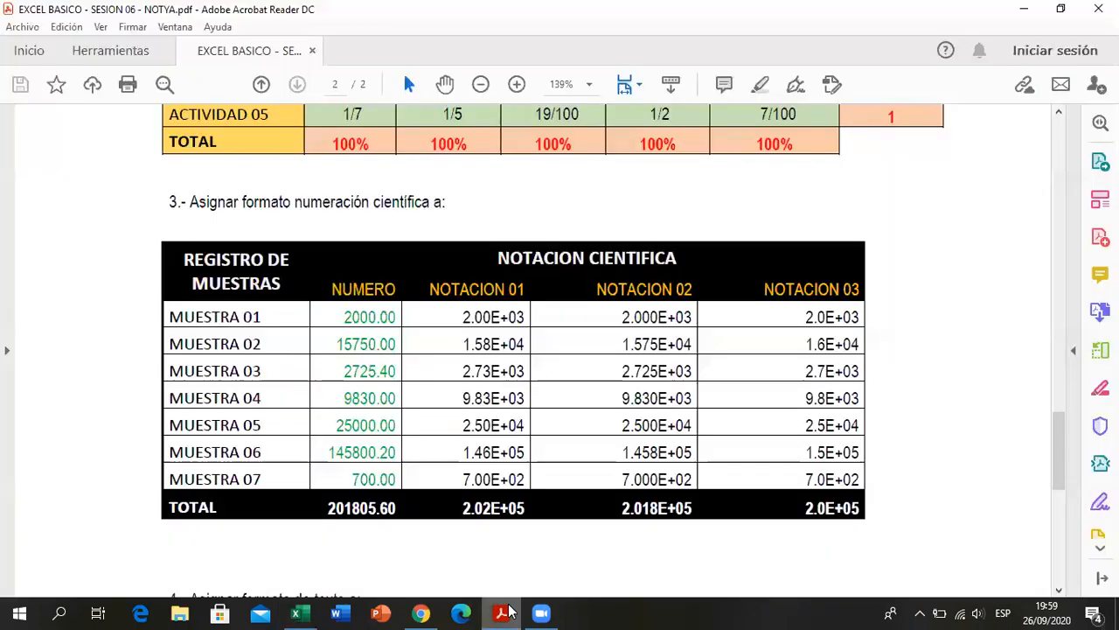
click(504, 612)
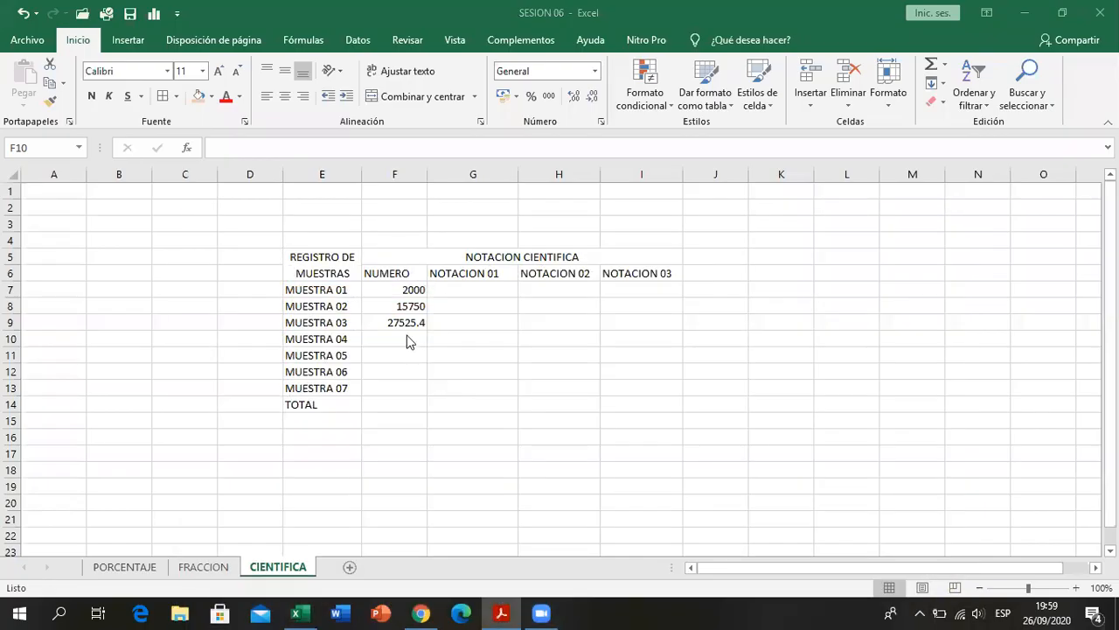
click(407, 341)
text(9830)
key(Return)
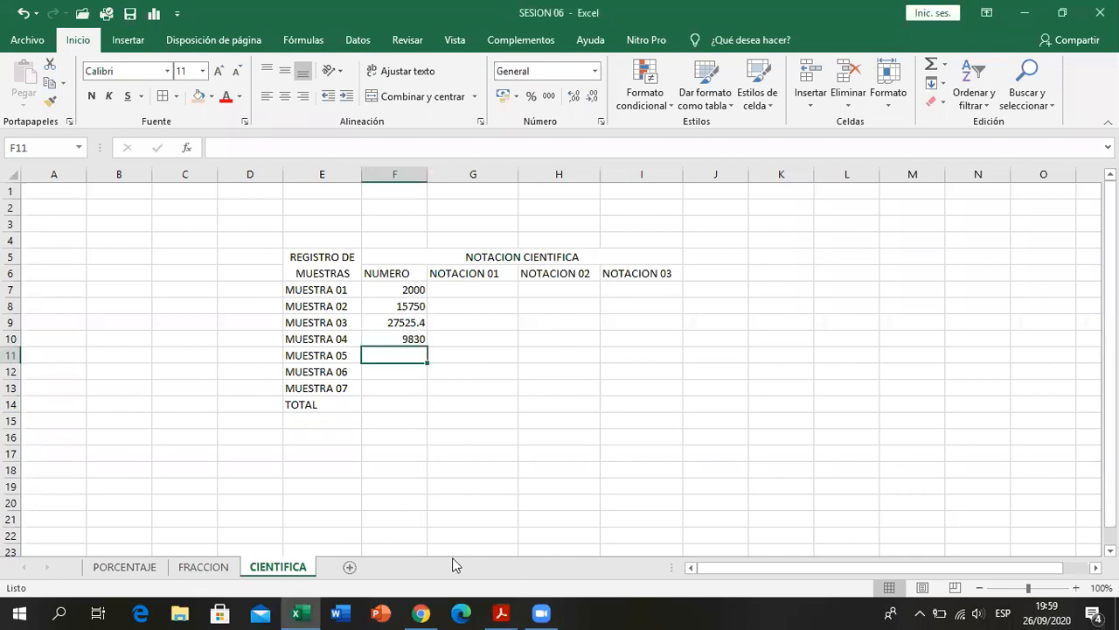
click(501, 612)
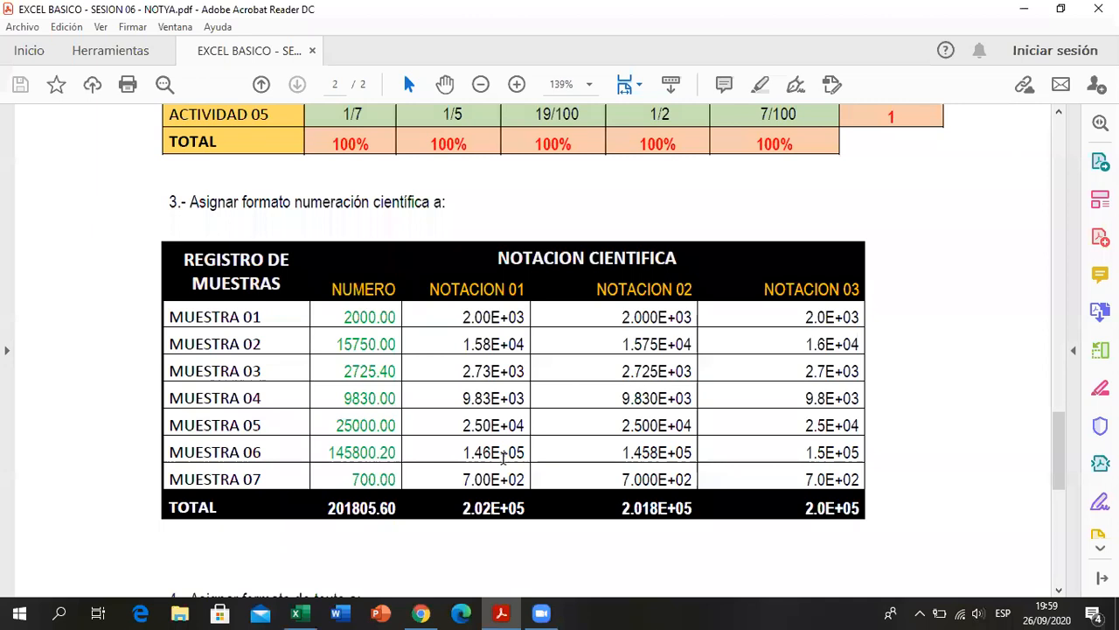
click(501, 612)
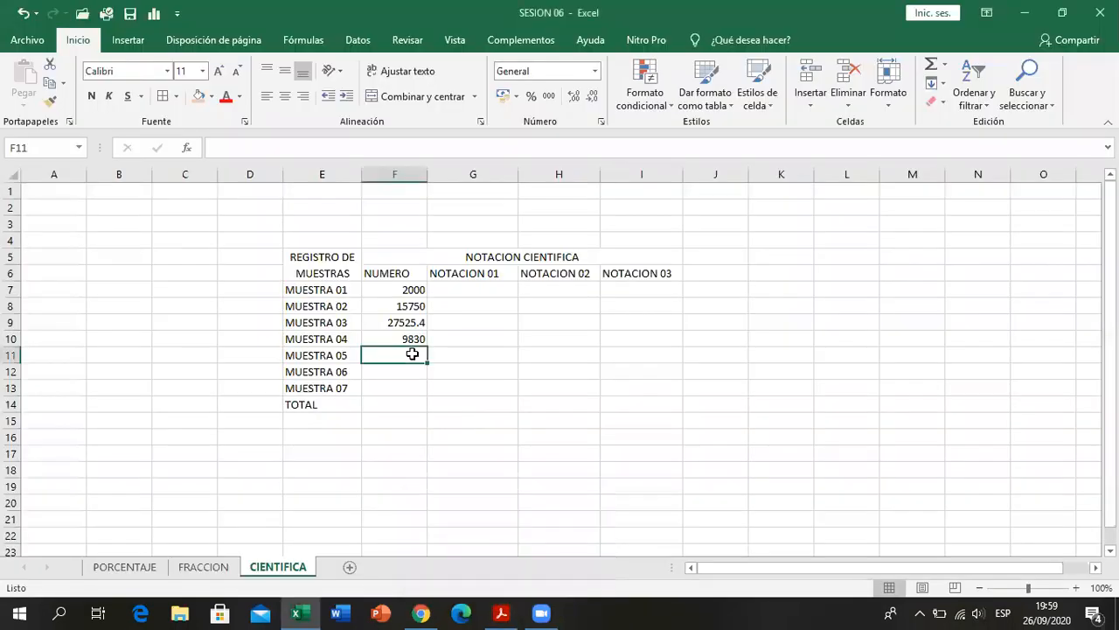
text(25000)
key(Return)
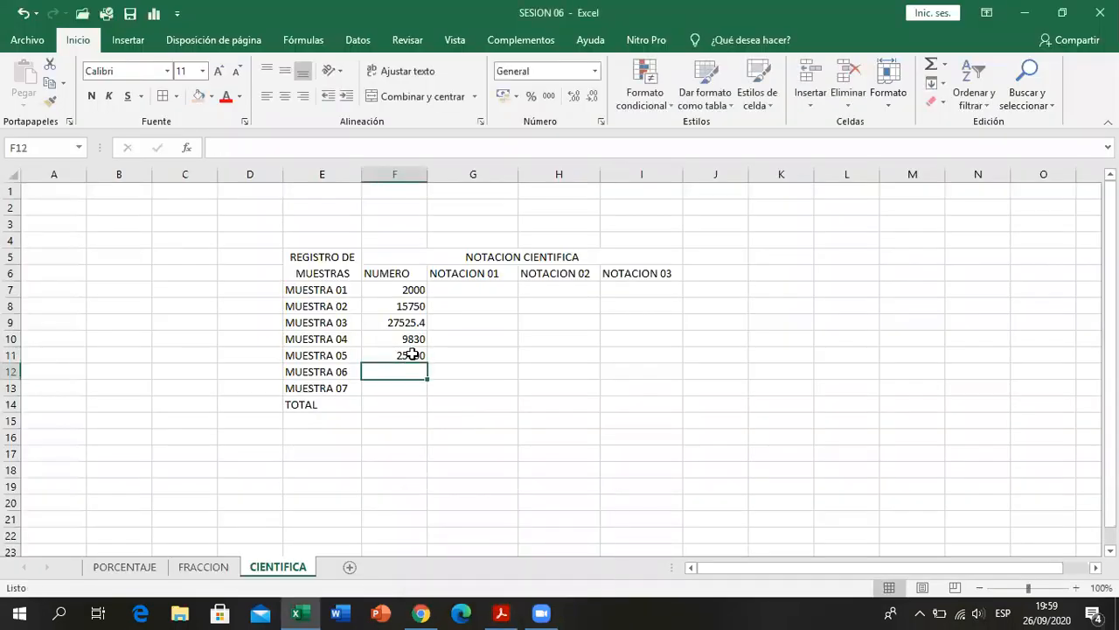
- Look up the MUESTRA 06 and MUESTRA 07 numbers in the PDF and enter 145800.20 in F12 and 700 in F13
click(500, 612)
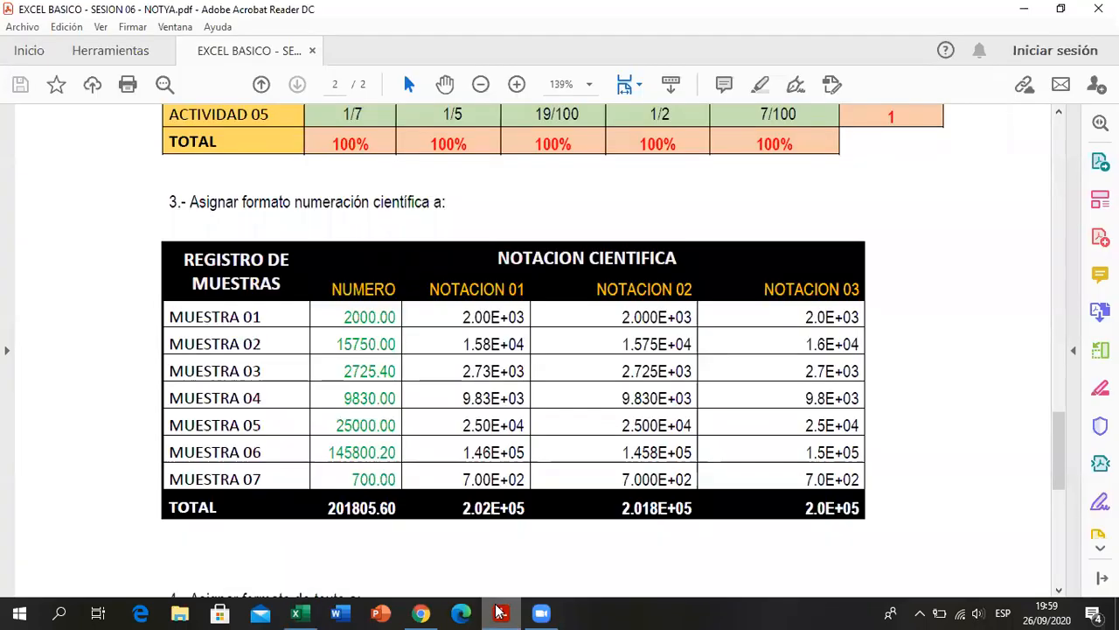
click(501, 612)
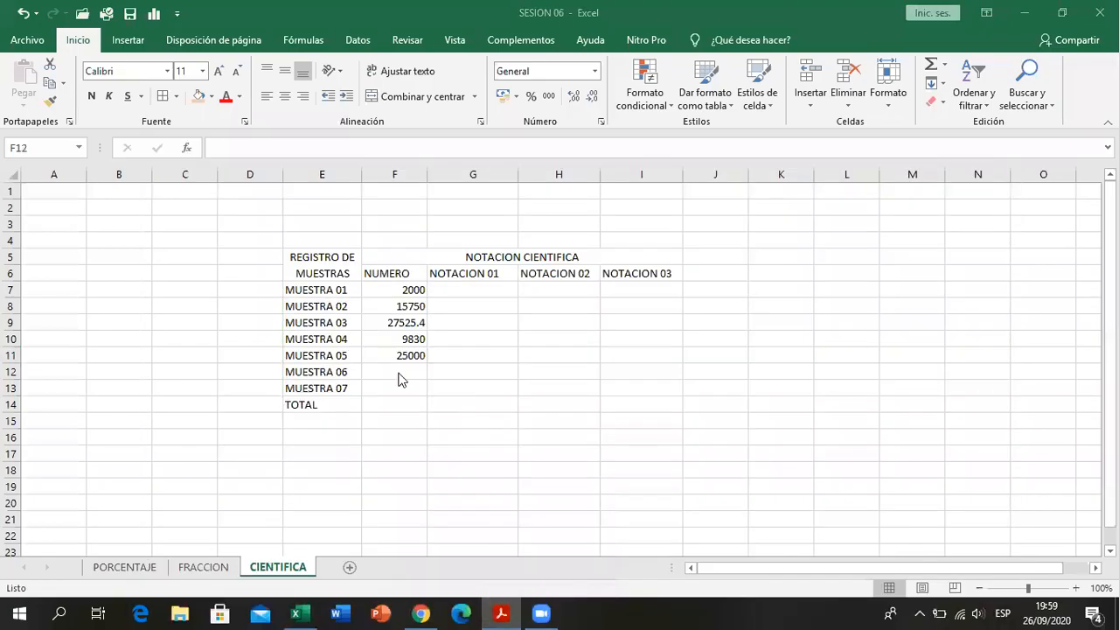
text(145800.2)
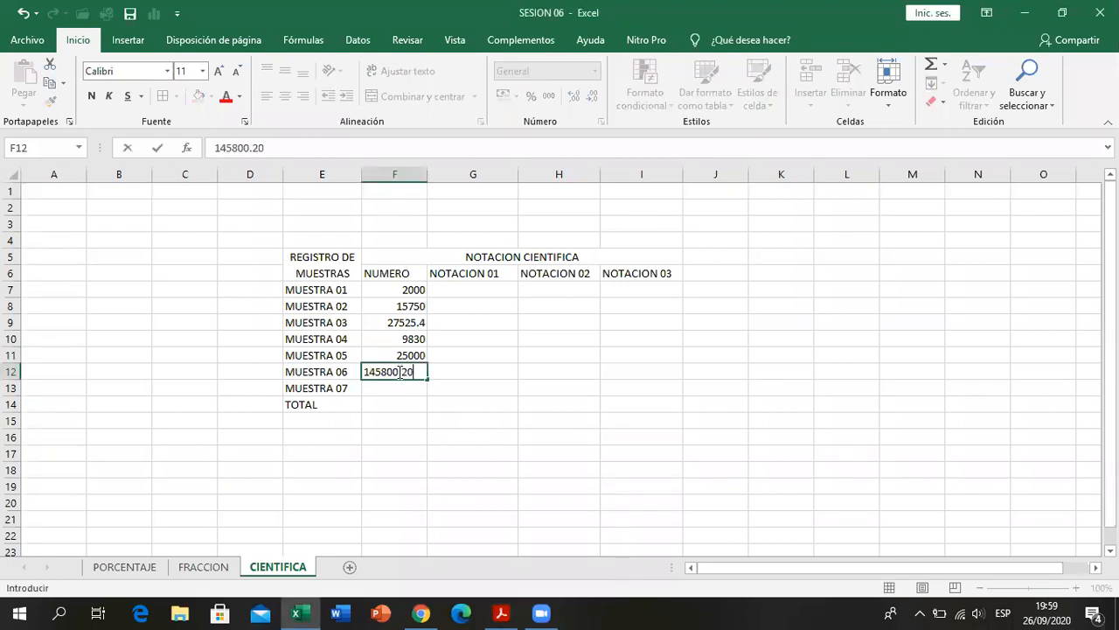
key(Return)
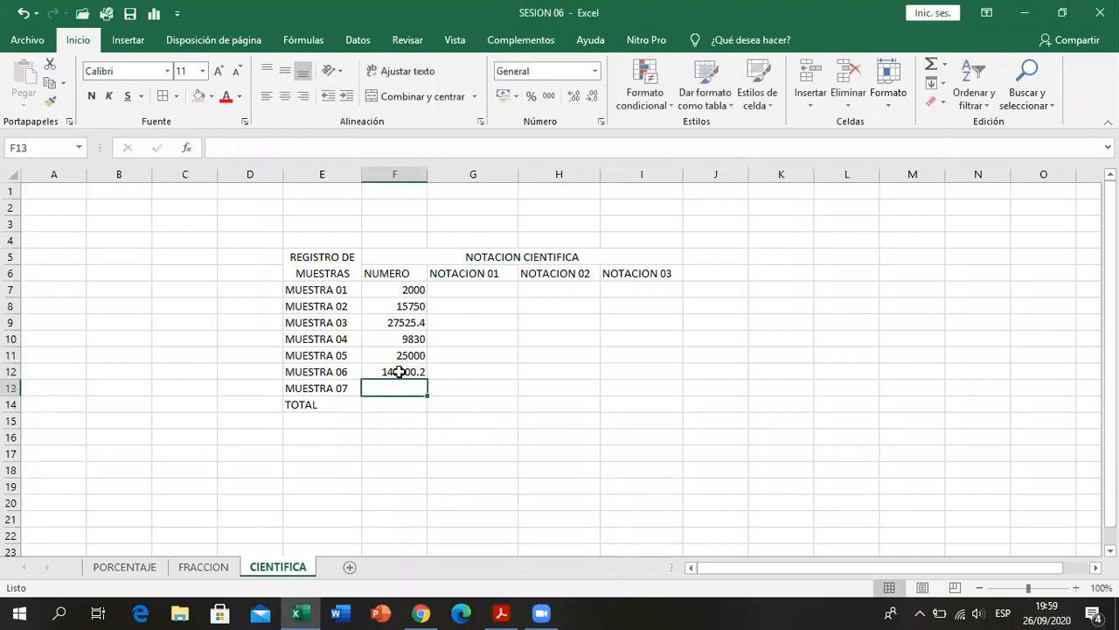
click(500, 612)
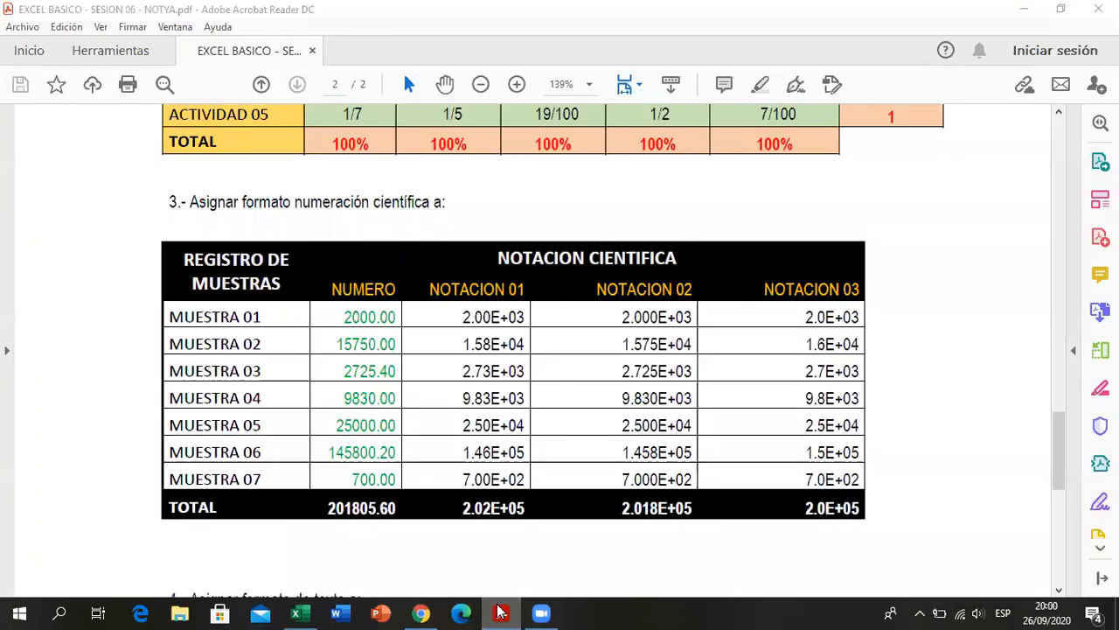
key(alt+Tab)
text(700)
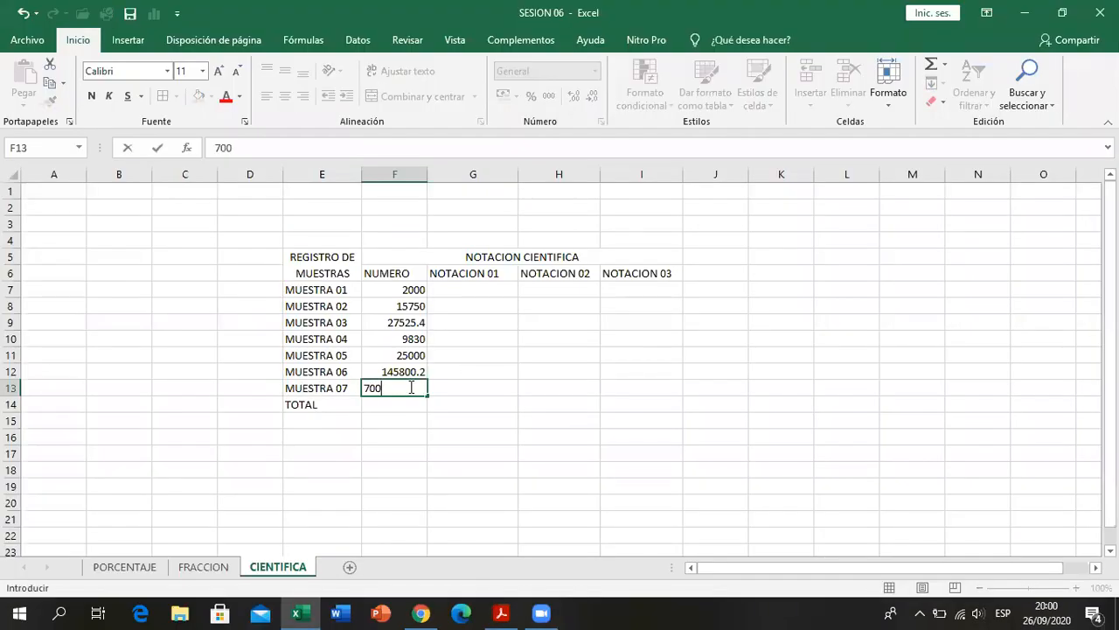
key(Return)
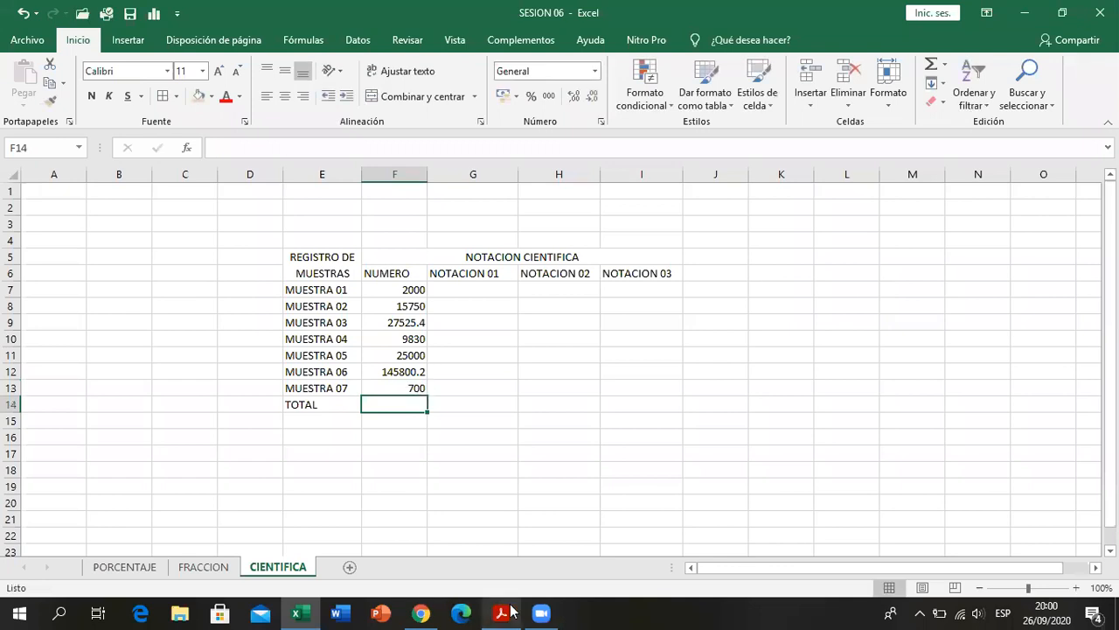
- Consult the TOTAL of the NUMERO column in the PDF and enter 201805.6 in F14
click(503, 612)
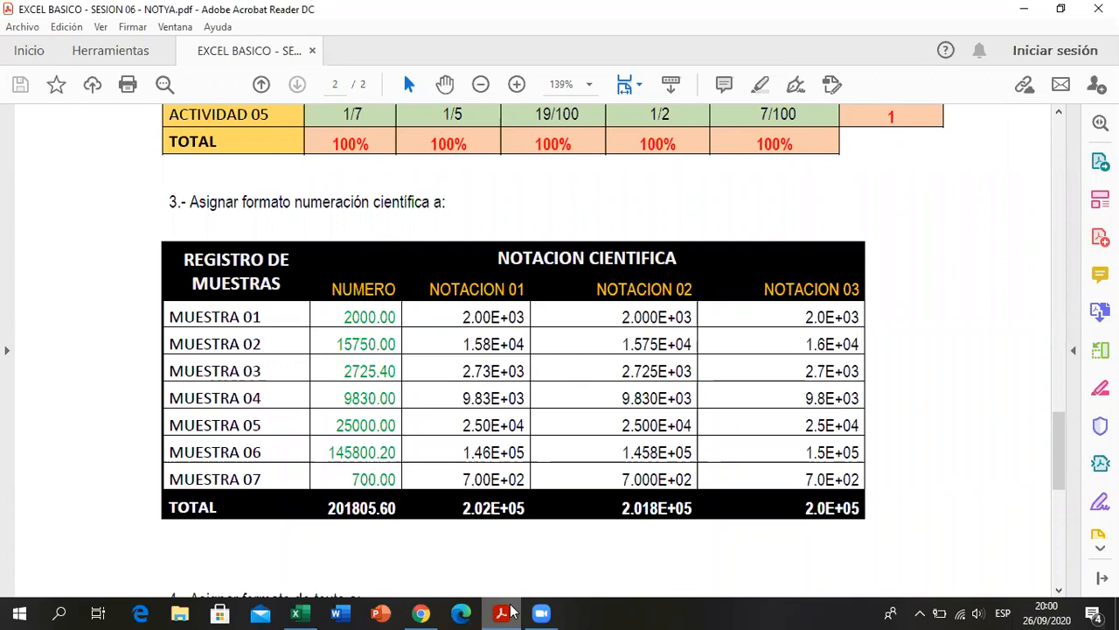
click(508, 612)
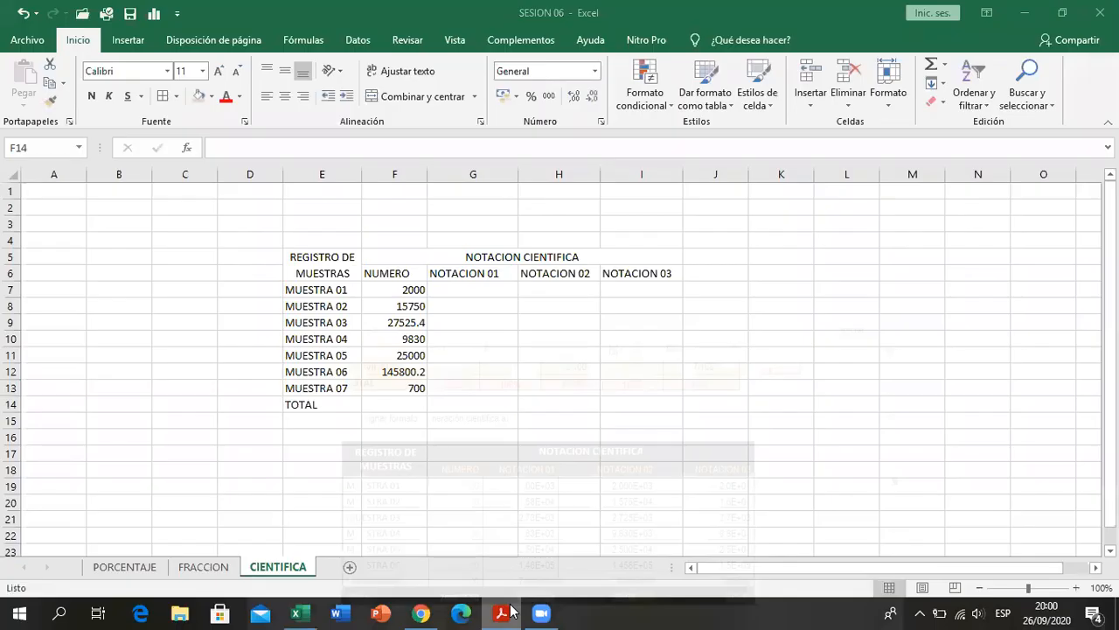
text(201805.6)
key(Return)
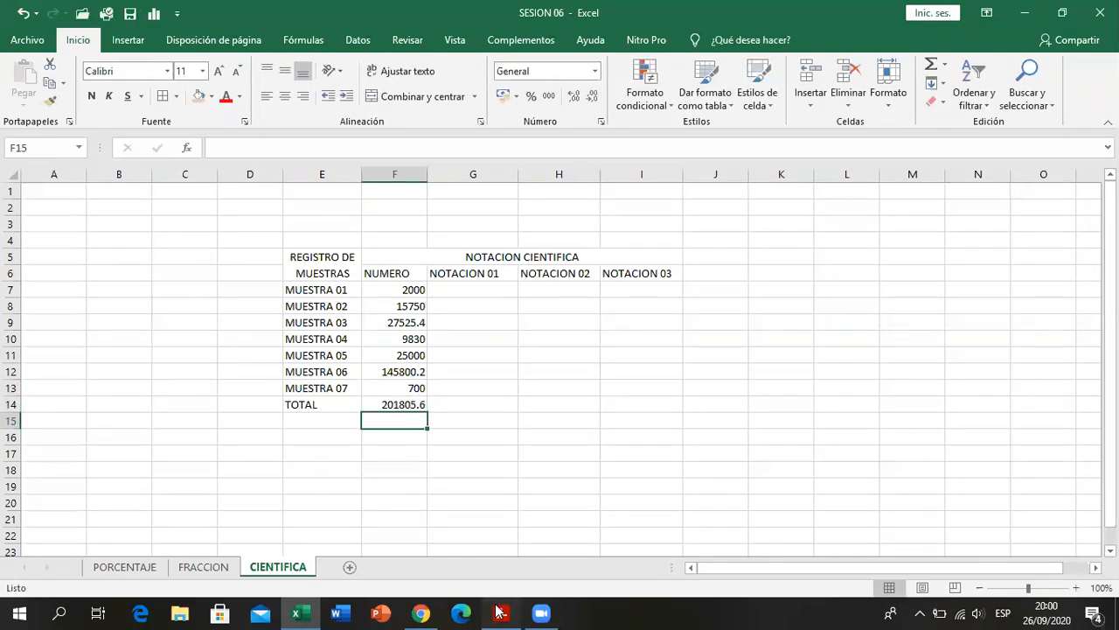
- Check the sum of the sample numbers in F7:F13 and compare the entries with the PDF's NUMERO column
drag(409, 290, 419, 389)
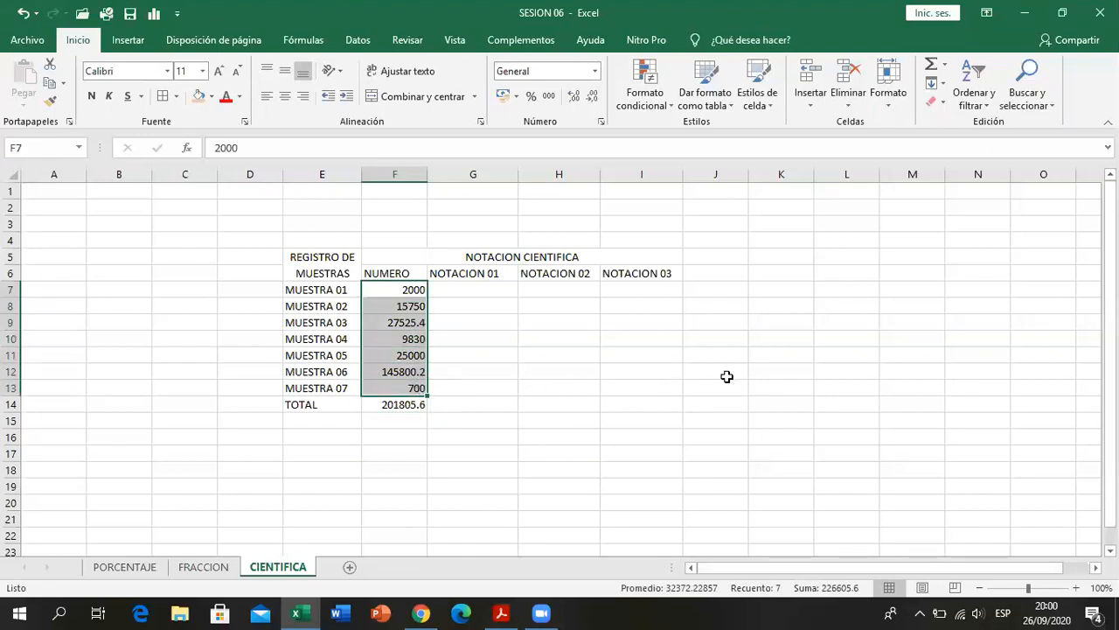
drag(419, 289, 389, 389)
click(626, 424)
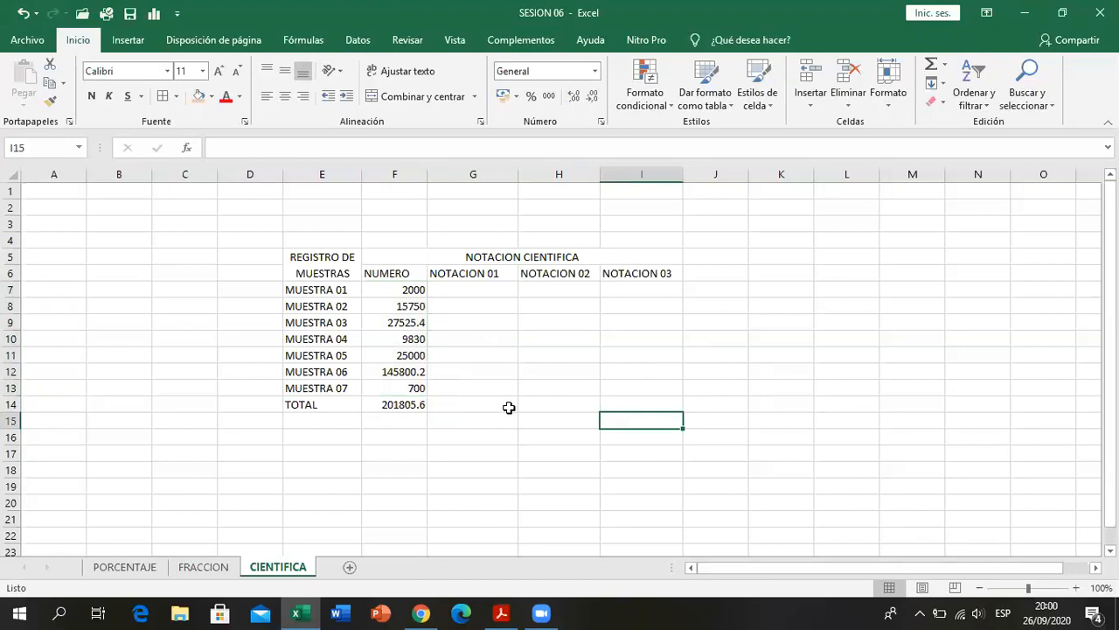
click(501, 612)
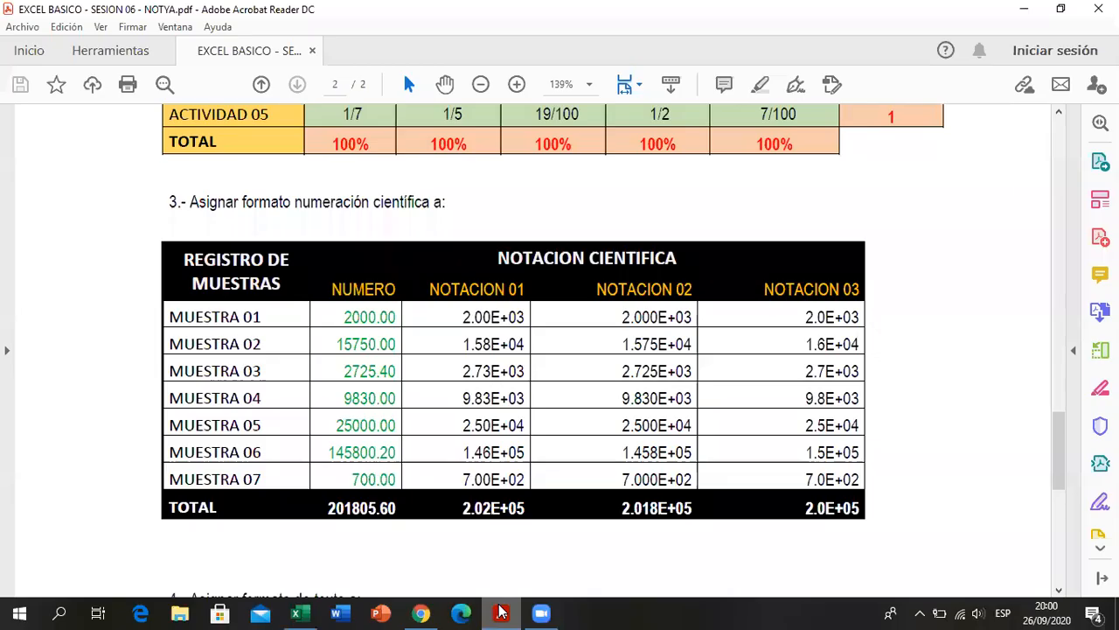
click(501, 612)
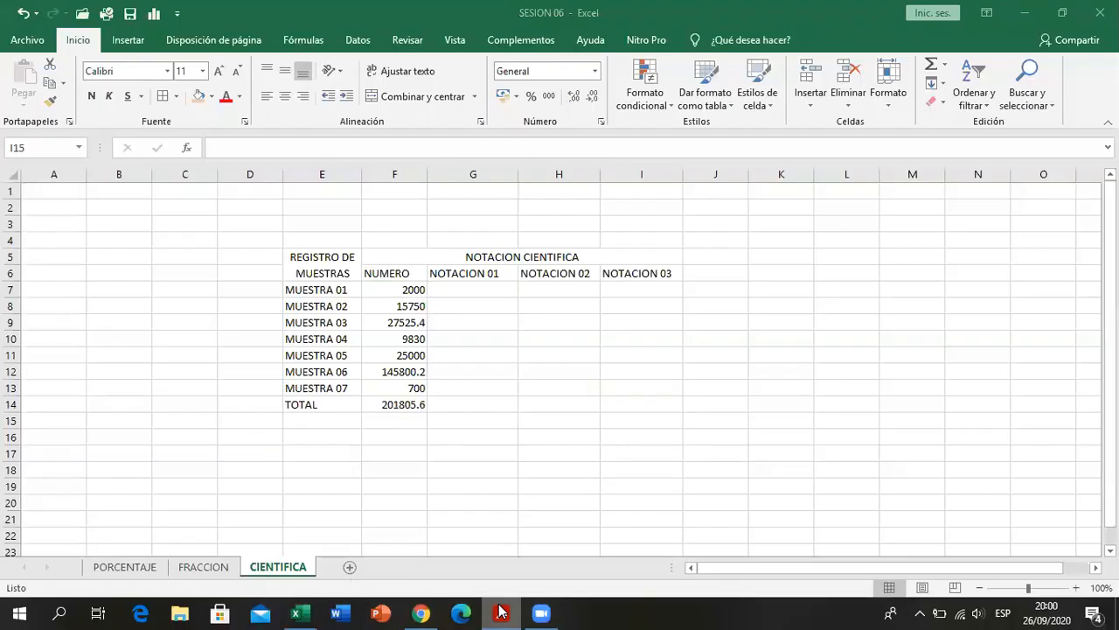
click(501, 612)
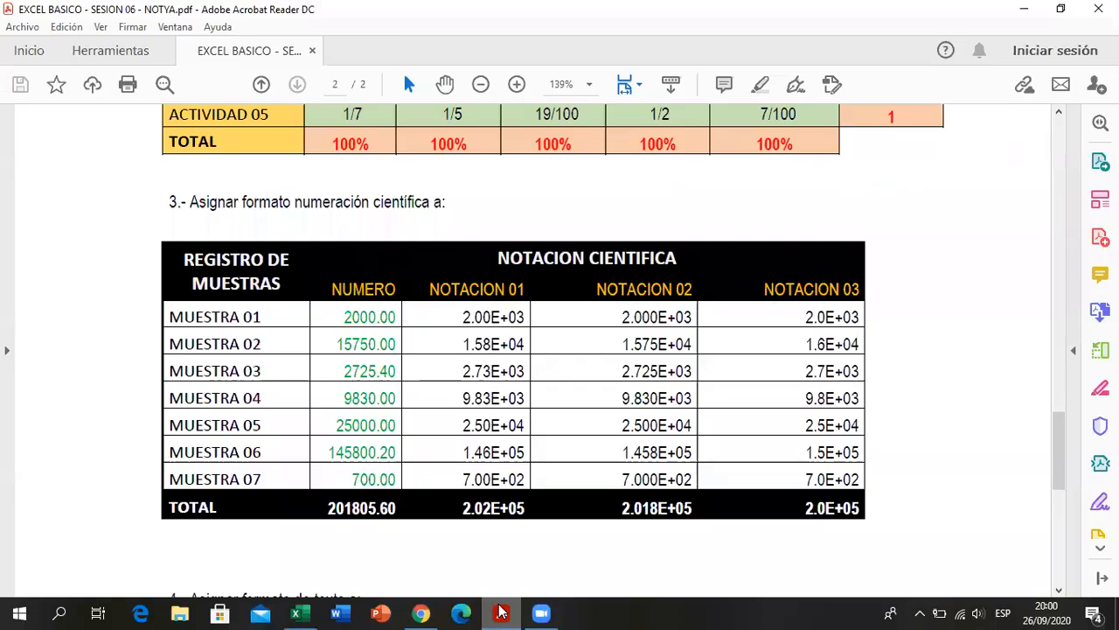
click(501, 612)
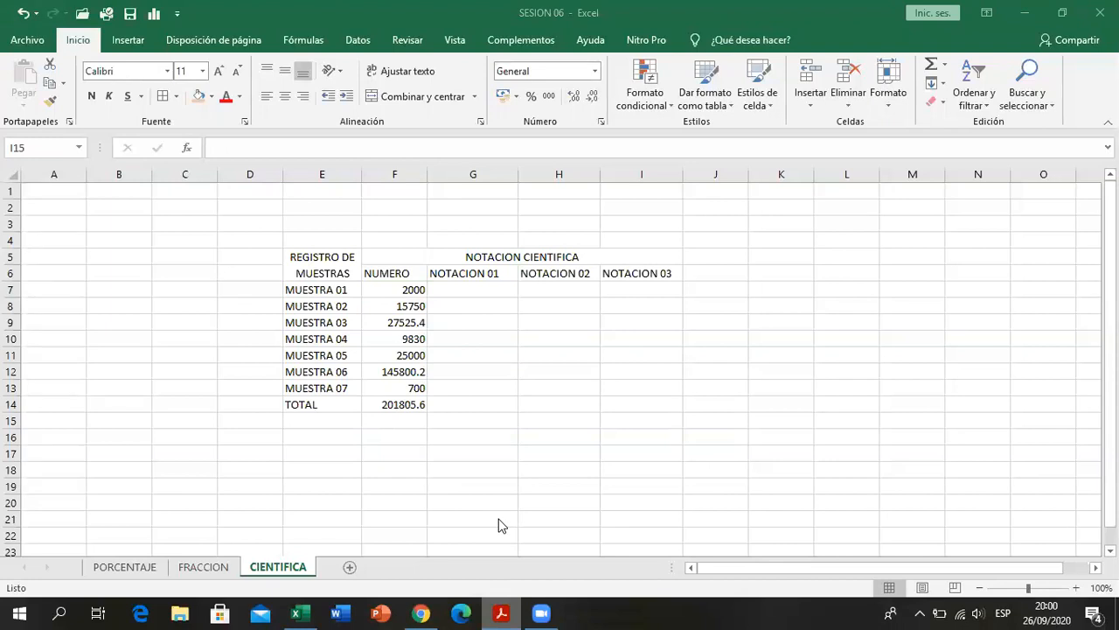
- Correct the MUESTRA 03 number in F9 to 2725.4 and save the workbook
double_click(404, 322)
key(BackSpace)
key(Return)
drag(412, 289, 417, 393)
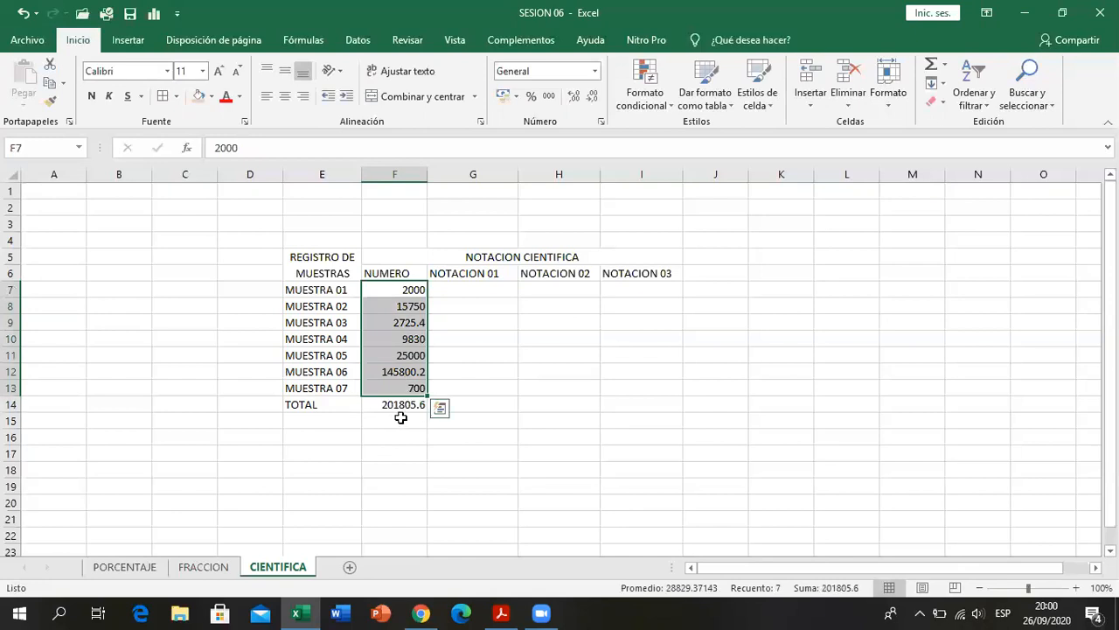
drag(506, 353, 505, 341)
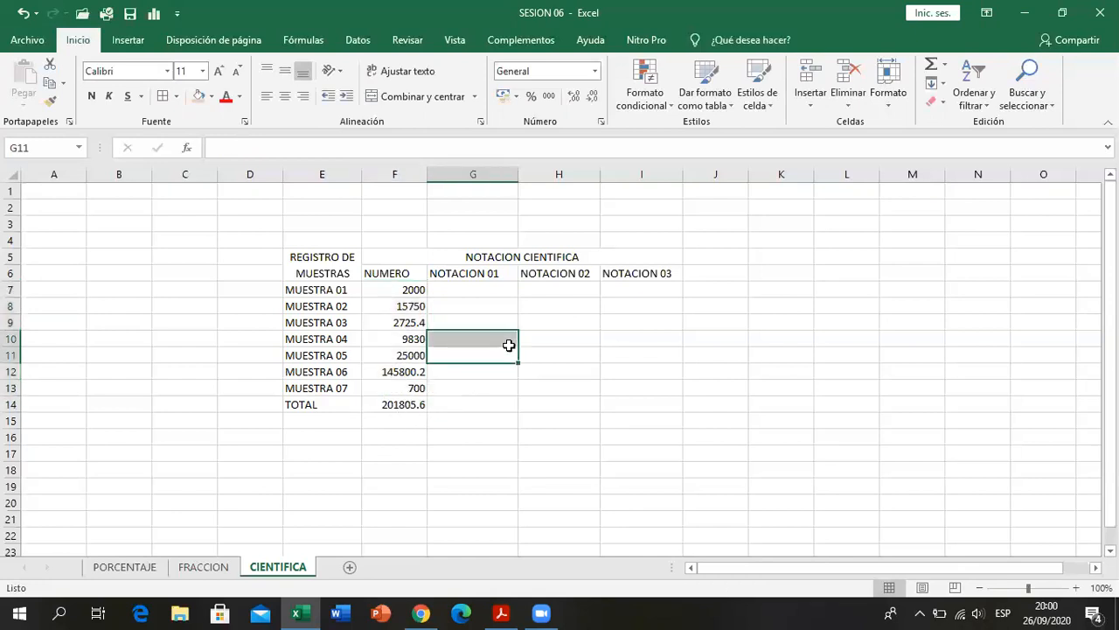
click(367, 461)
click(130, 13)
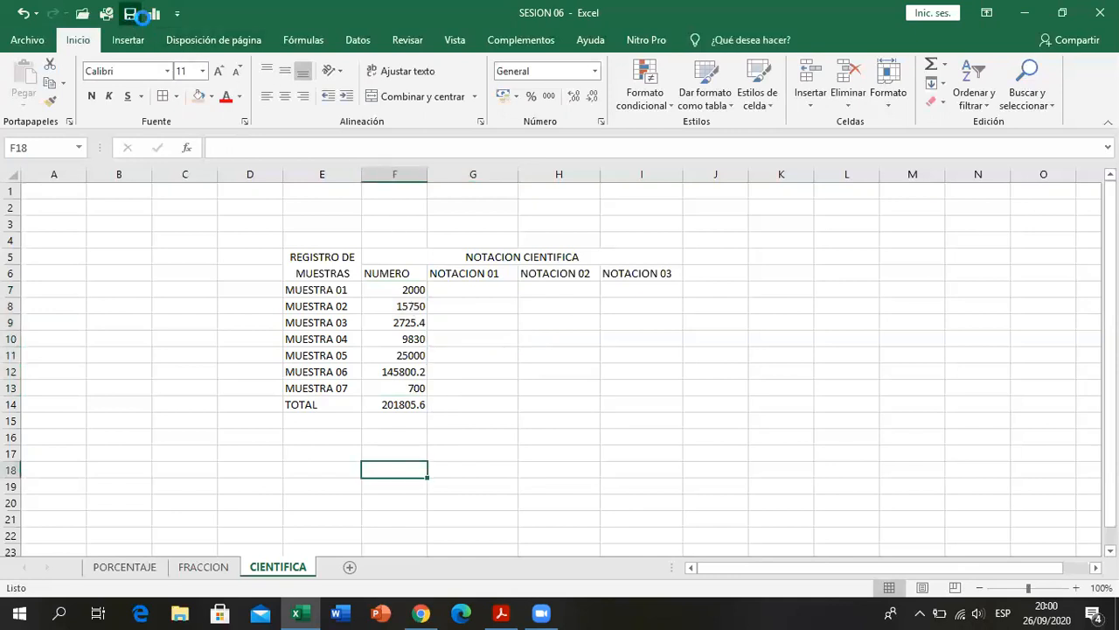
- Consult the NUMERO column's format in the PDF and apply the Número format to the sample numbers in F7:F13
click(412, 369)
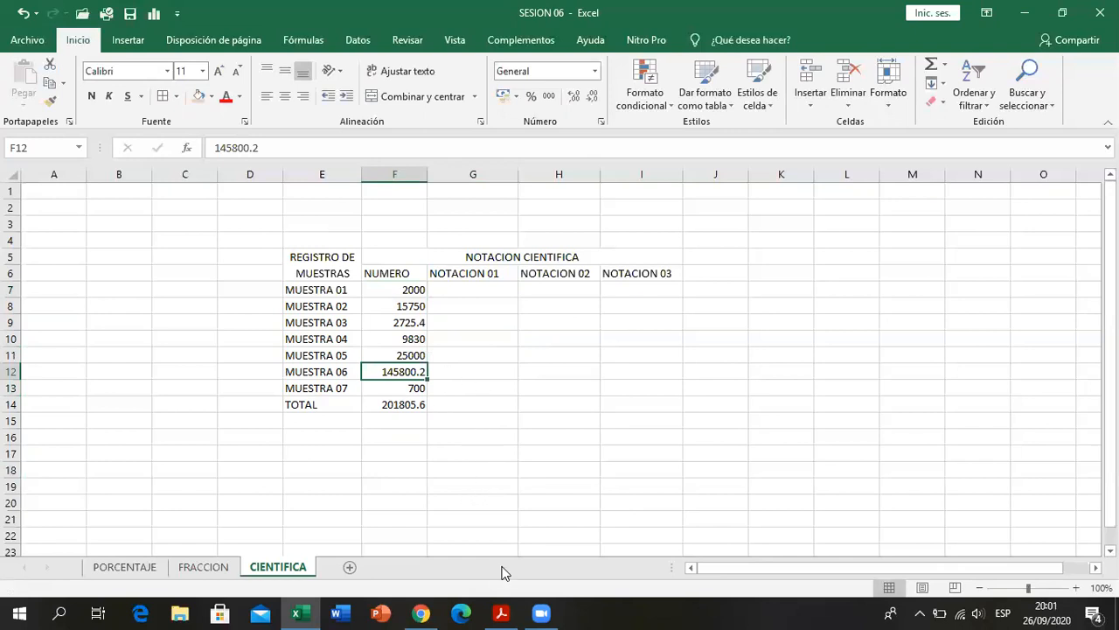
click(501, 613)
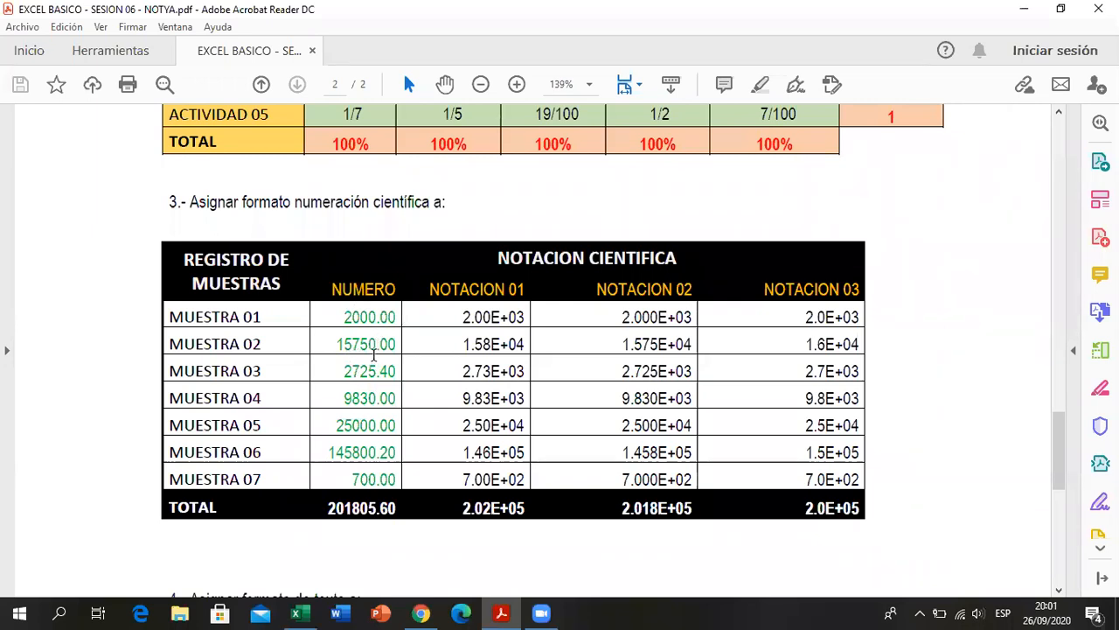
key(alt+Tab)
drag(395, 289, 398, 389)
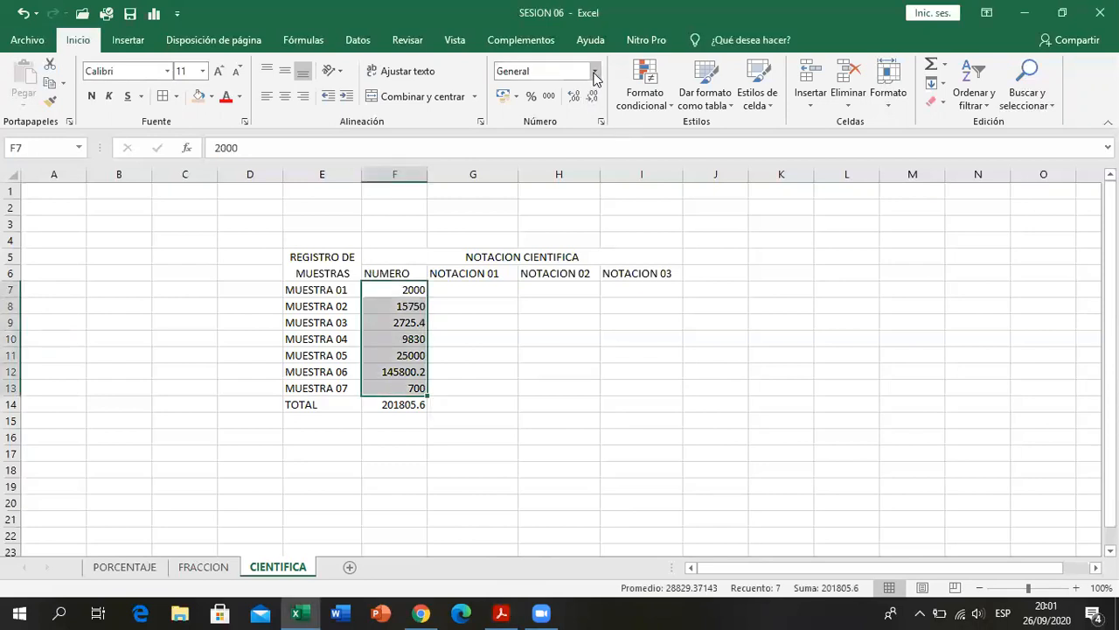
click(594, 78)
click(577, 122)
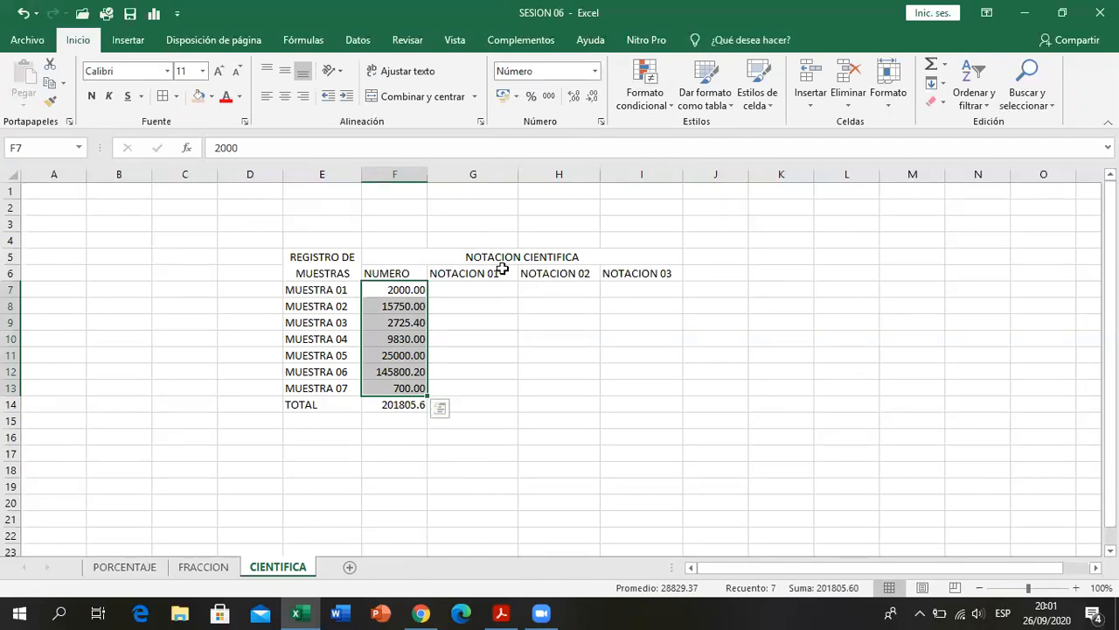
- Apply the Número format to the TOTAL value in F14
click(489, 372)
click(394, 405)
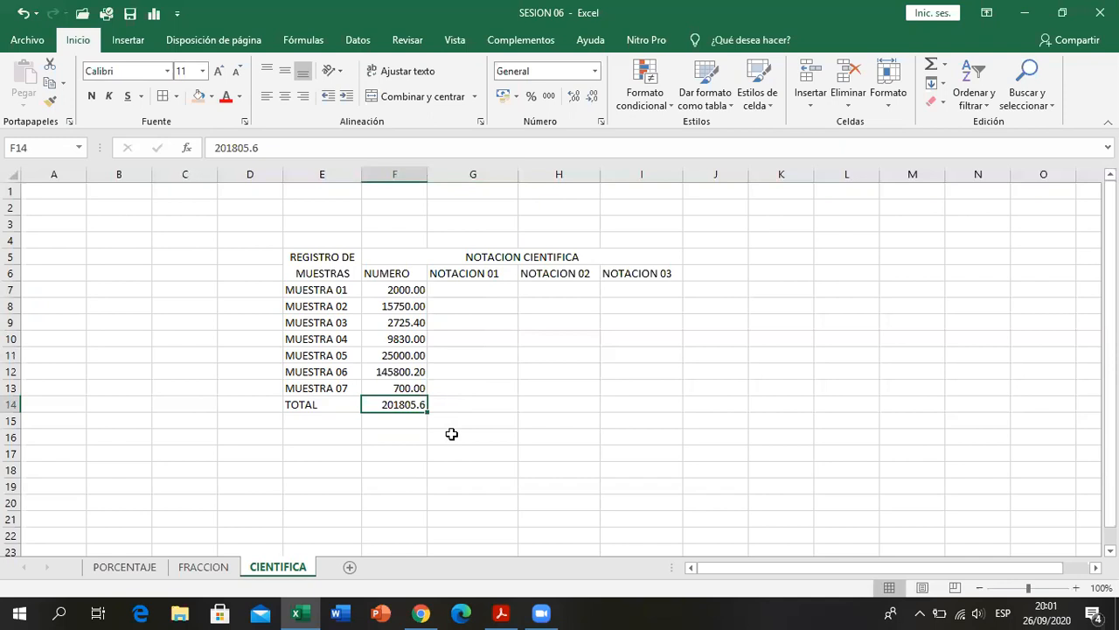
click(592, 76)
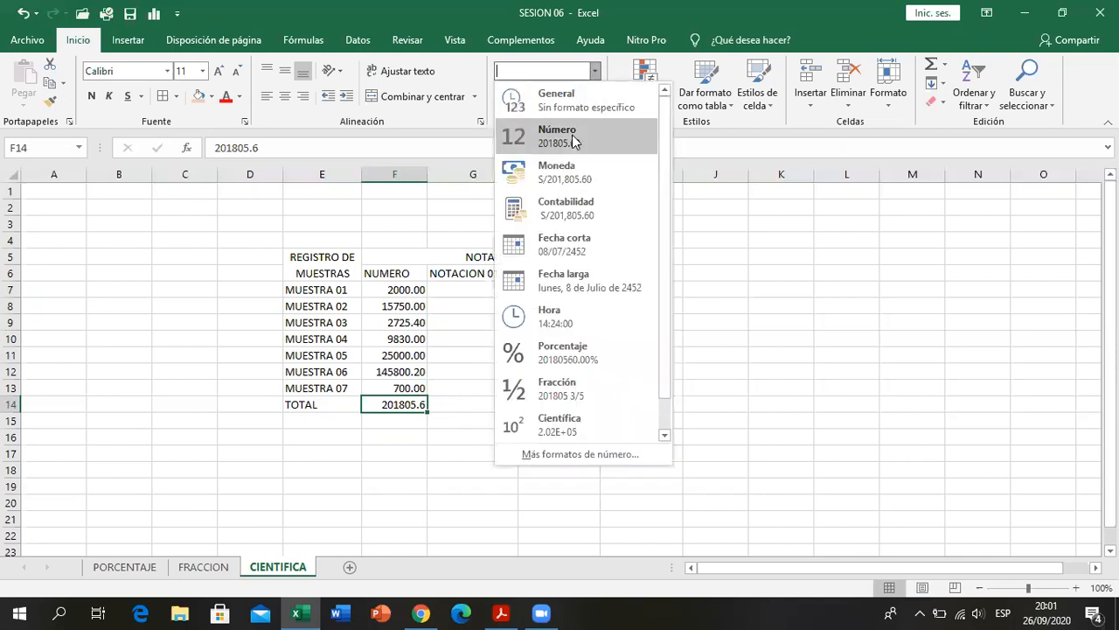
click(582, 145)
click(462, 413)
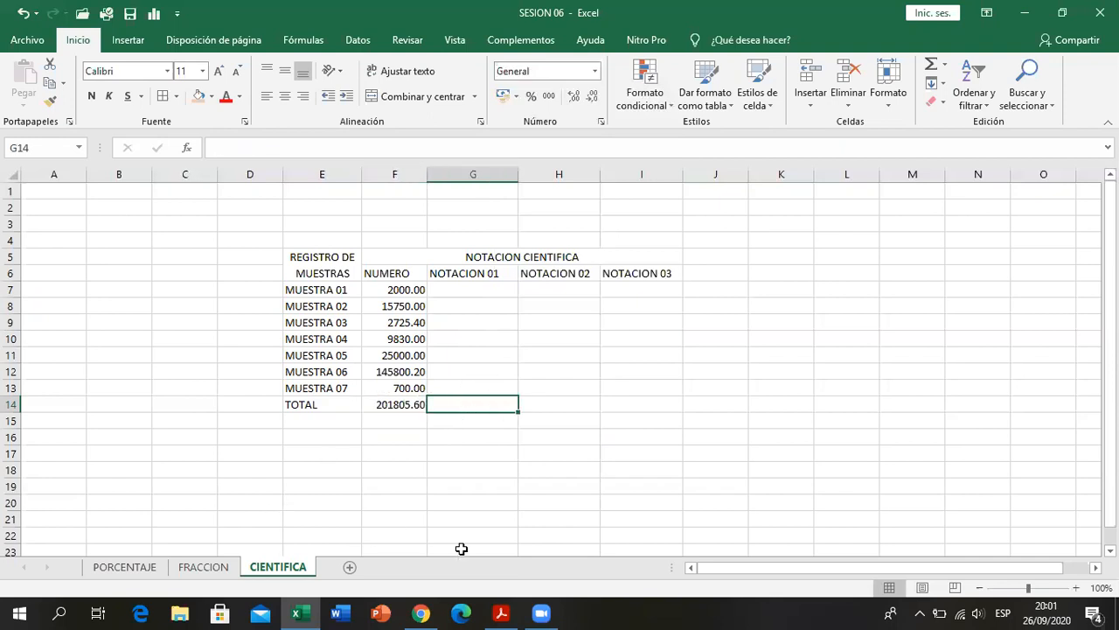
- Check the notation columns in the PDF and copy the numbers in F7:F14 into the NOTACION 01, NOTACION 02 and NOTACION 03 columns
key(alt+Tab)
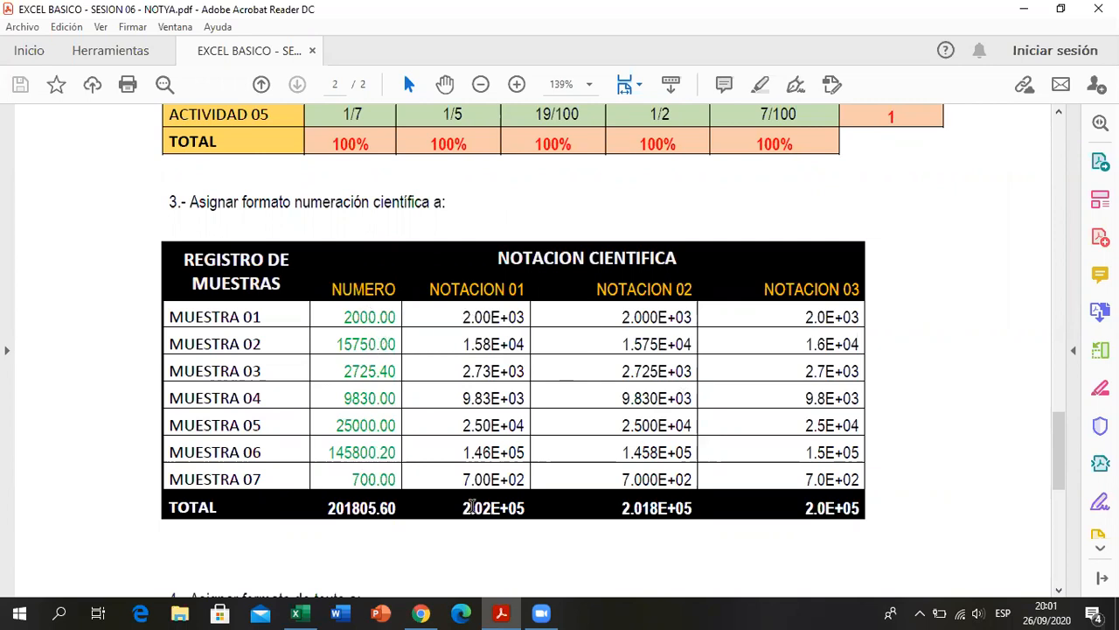
key(alt+Tab)
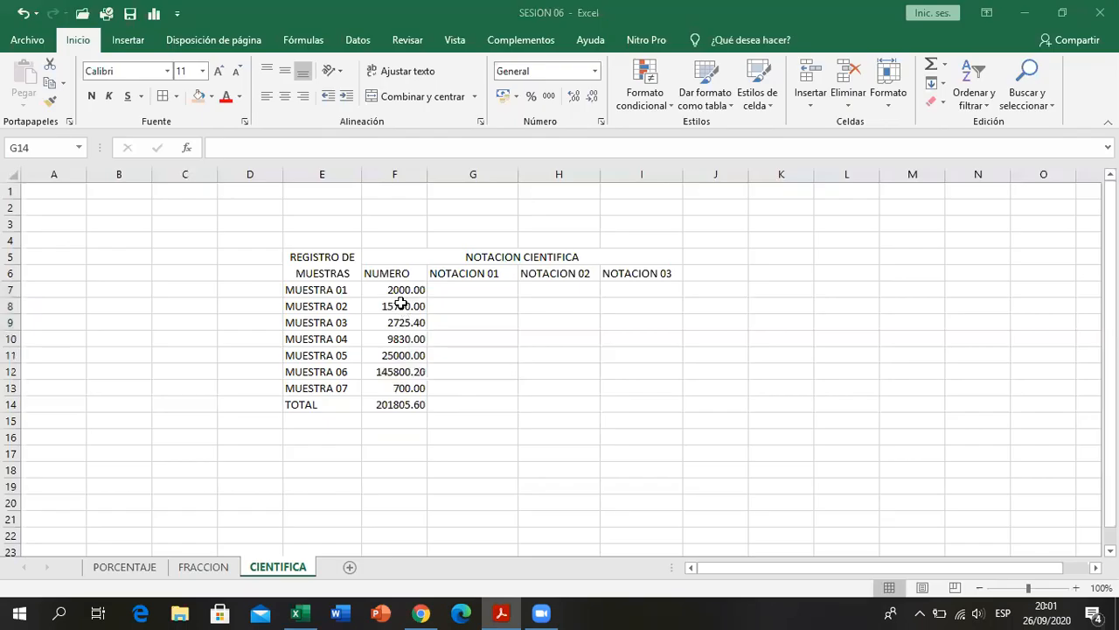
drag(400, 291, 405, 396)
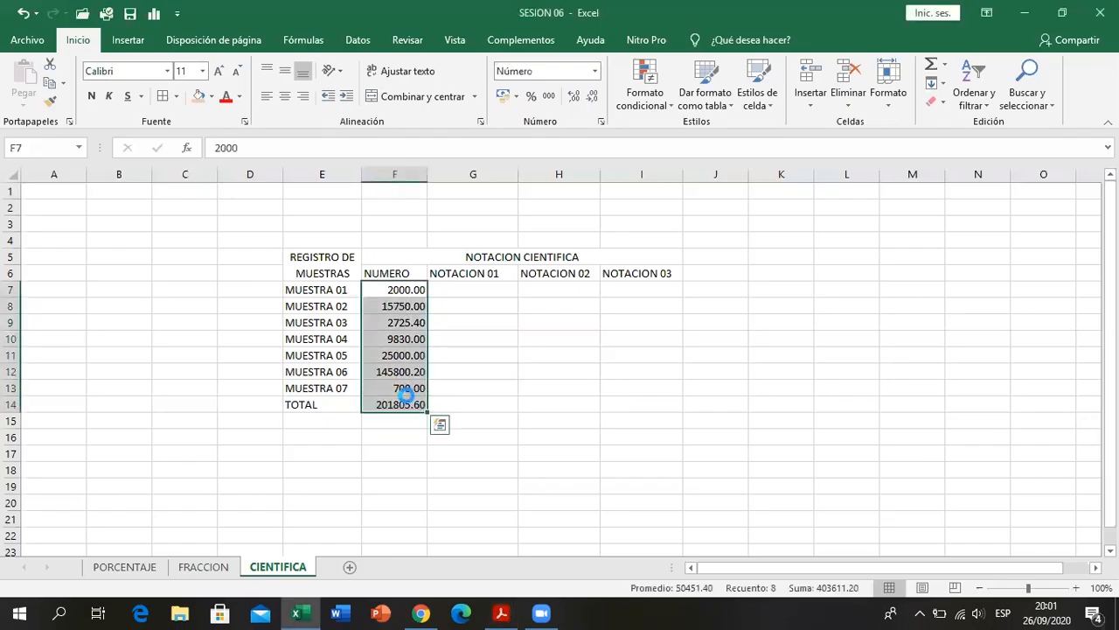
key(ctrl+c)
click(464, 288)
key(ctrl+v)
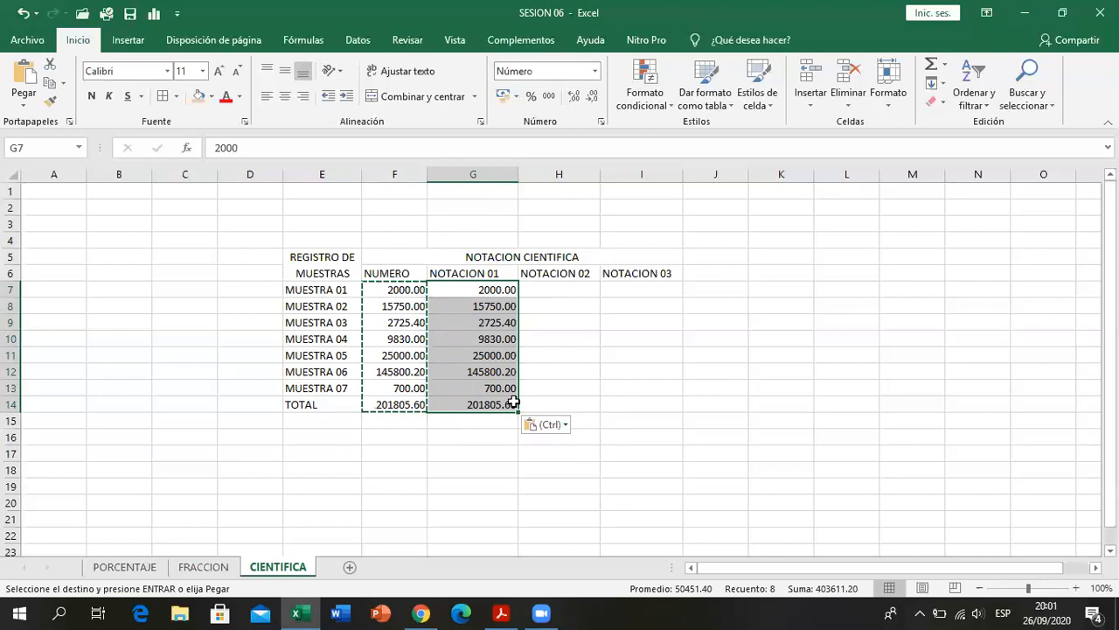
click(539, 296)
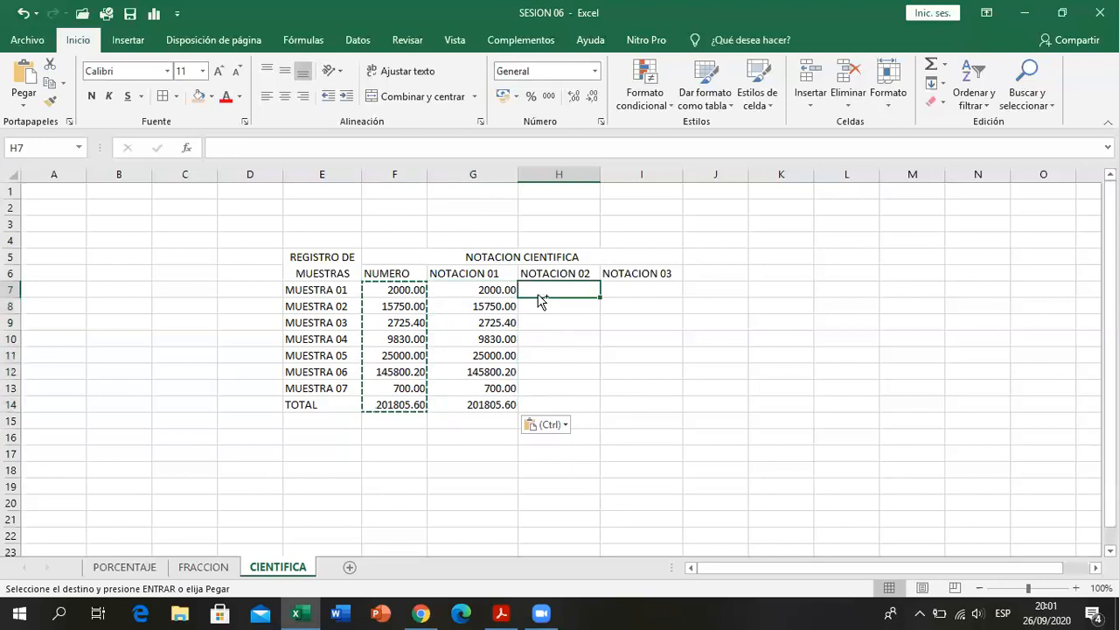
key(ctrl+v)
click(607, 289)
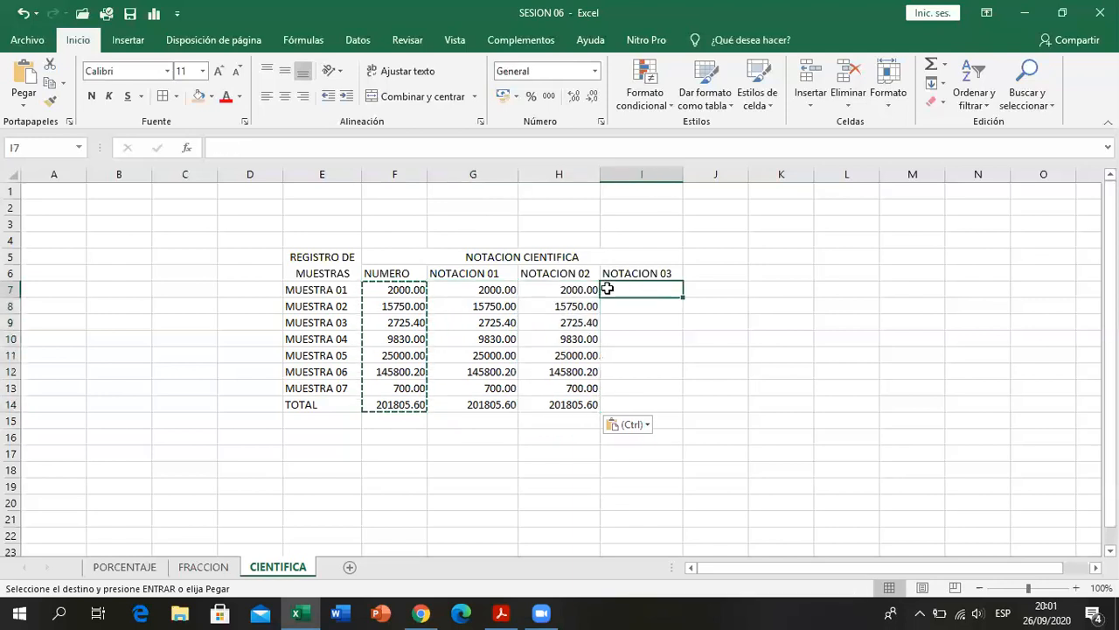
key(ctrl+v)
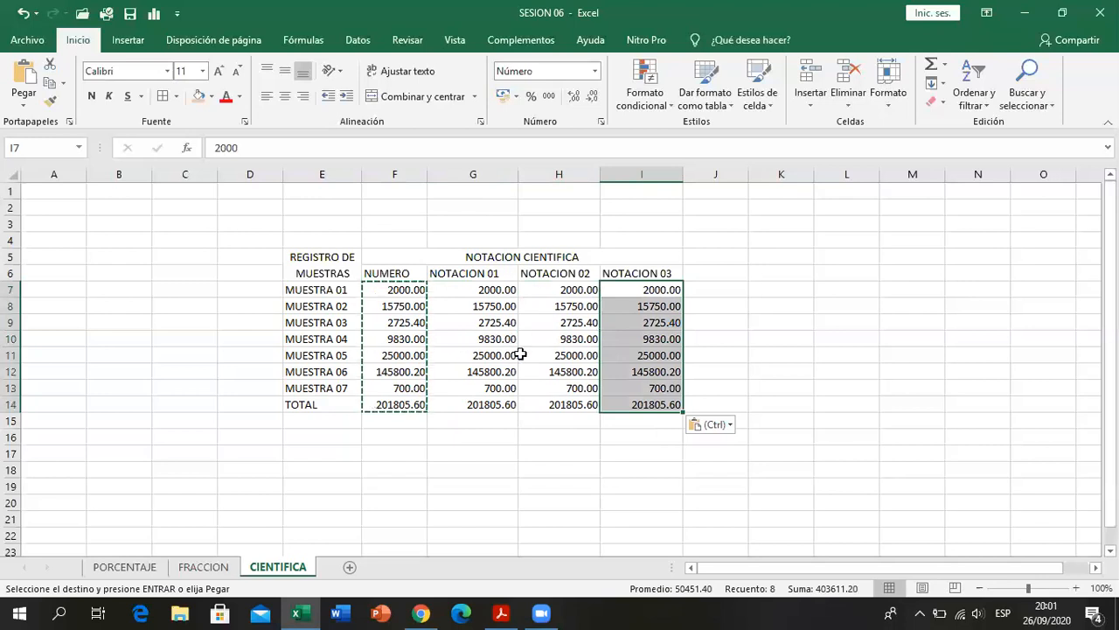
- Undo the pasted numbers in the NOTACION 01, NOTACION 02 and NOTACION 03 columns
click(513, 405)
click(465, 422)
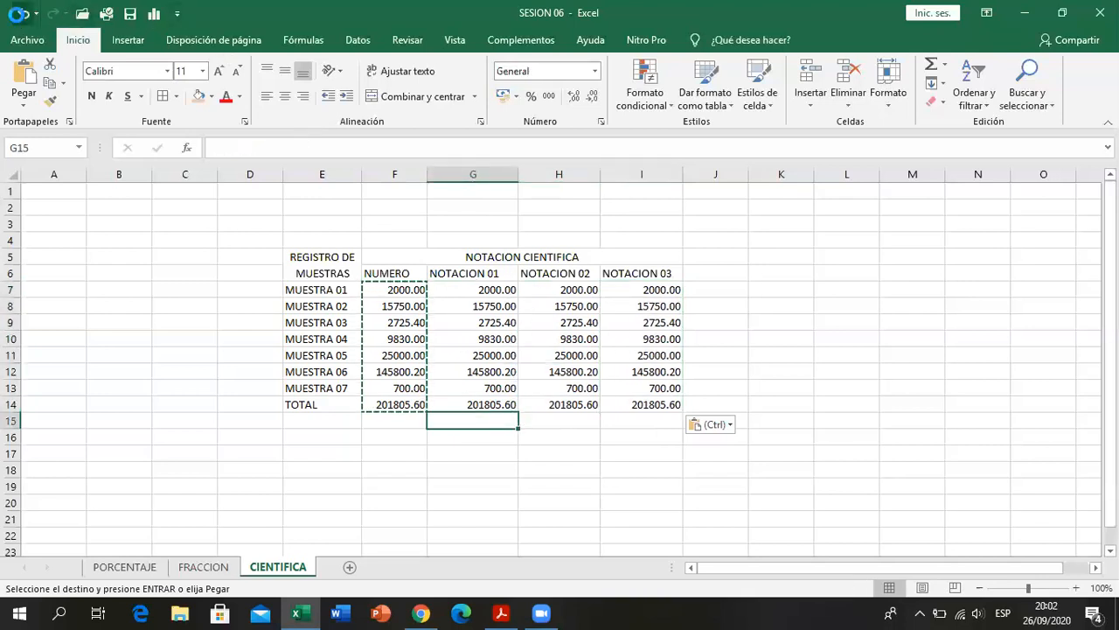
click(23, 13)
click(23, 13)
click(23, 13)
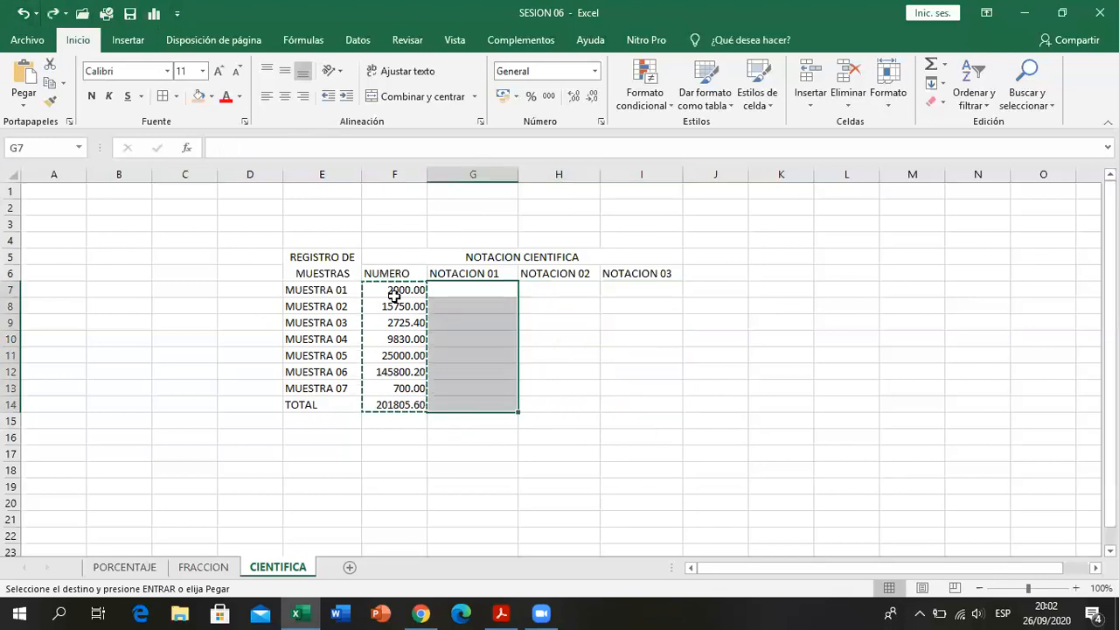
- Copy the numbers in F7:F14 into the NOTACION 01 column starting at G7
drag(380, 292, 382, 405)
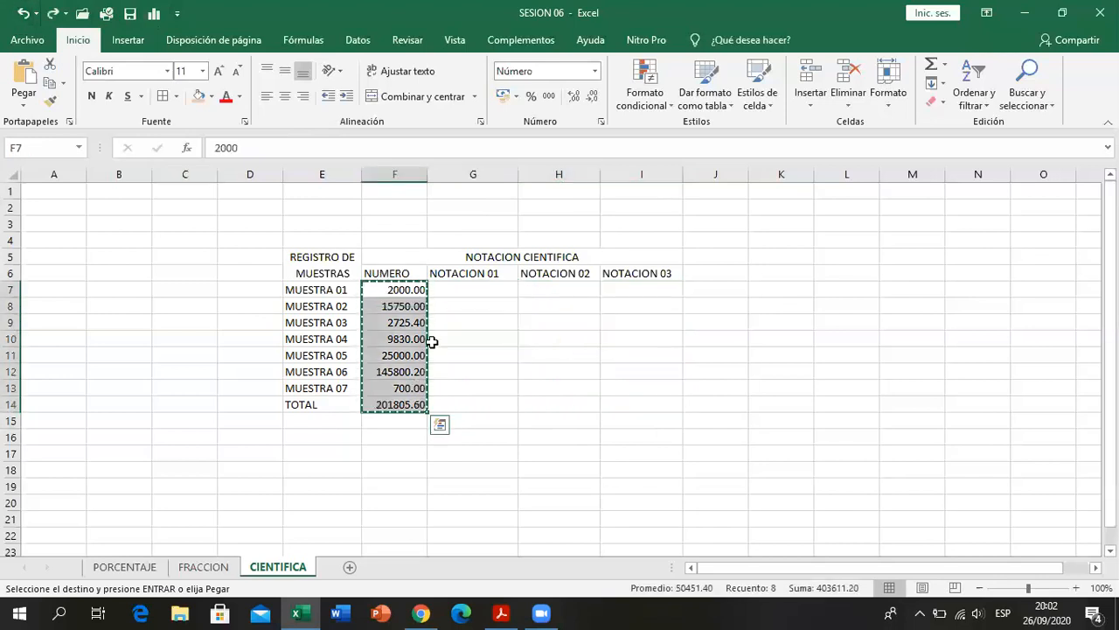
right_click(408, 299)
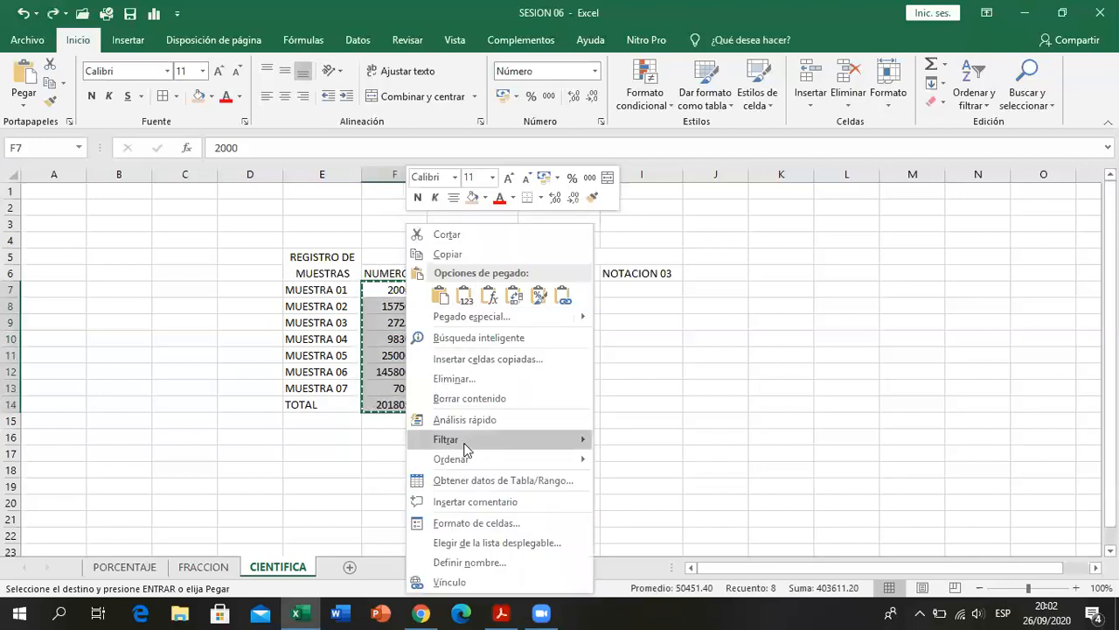
click(456, 255)
click(457, 290)
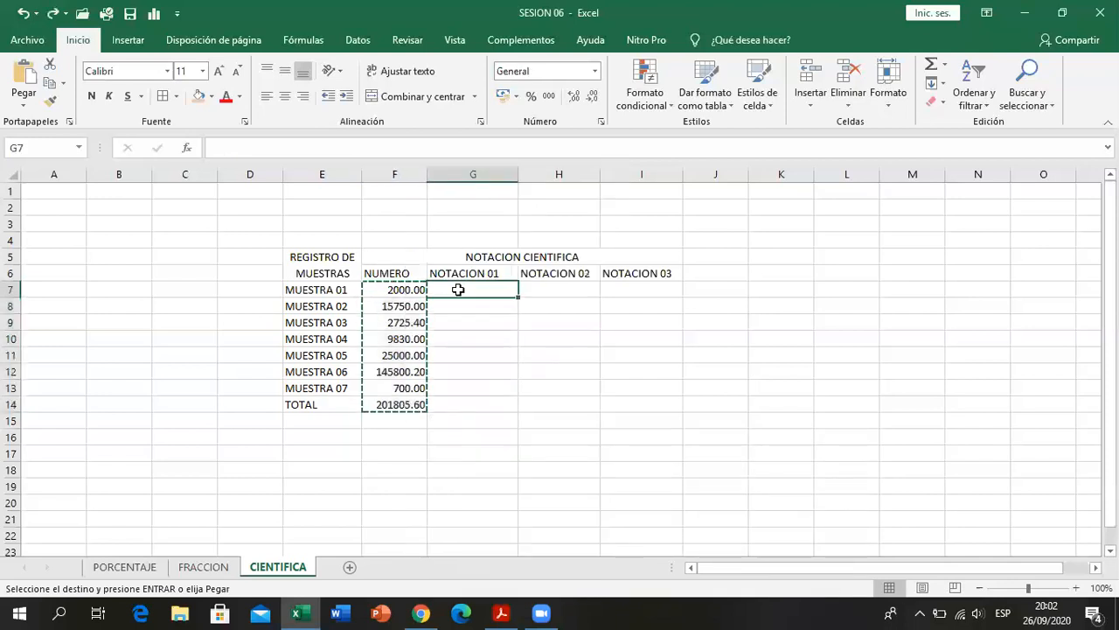
right_click(463, 297)
click(519, 298)
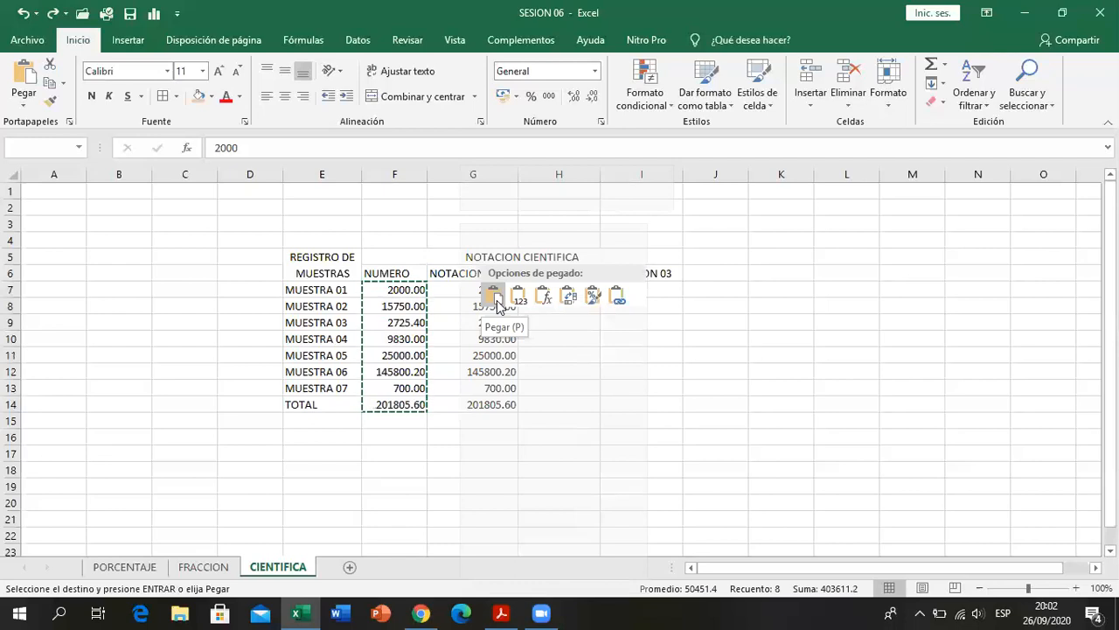
click(495, 300)
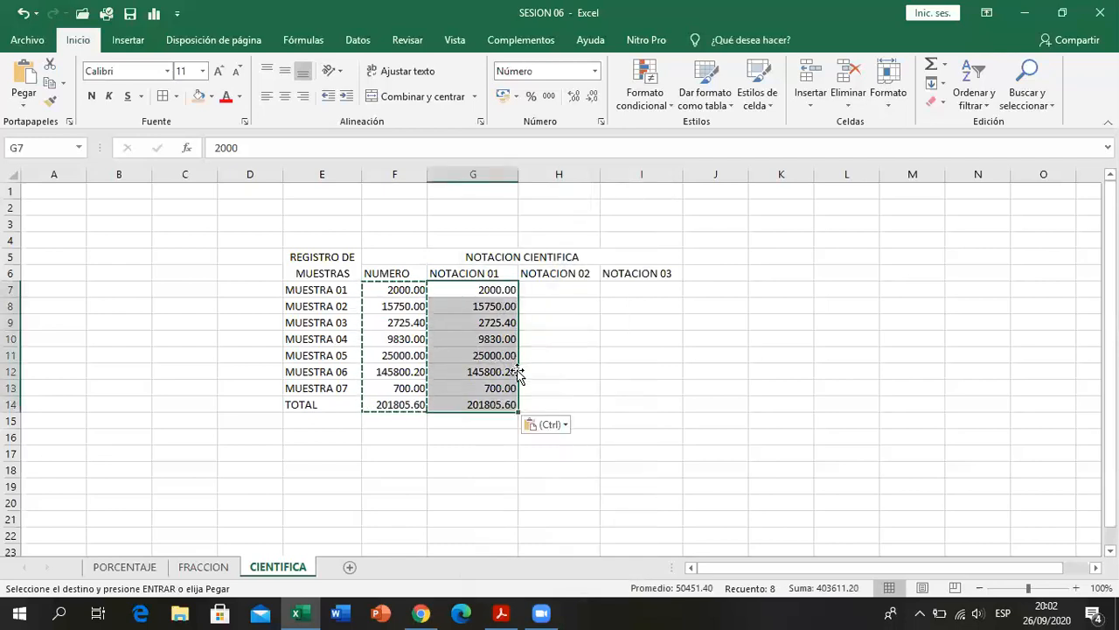
click(615, 323)
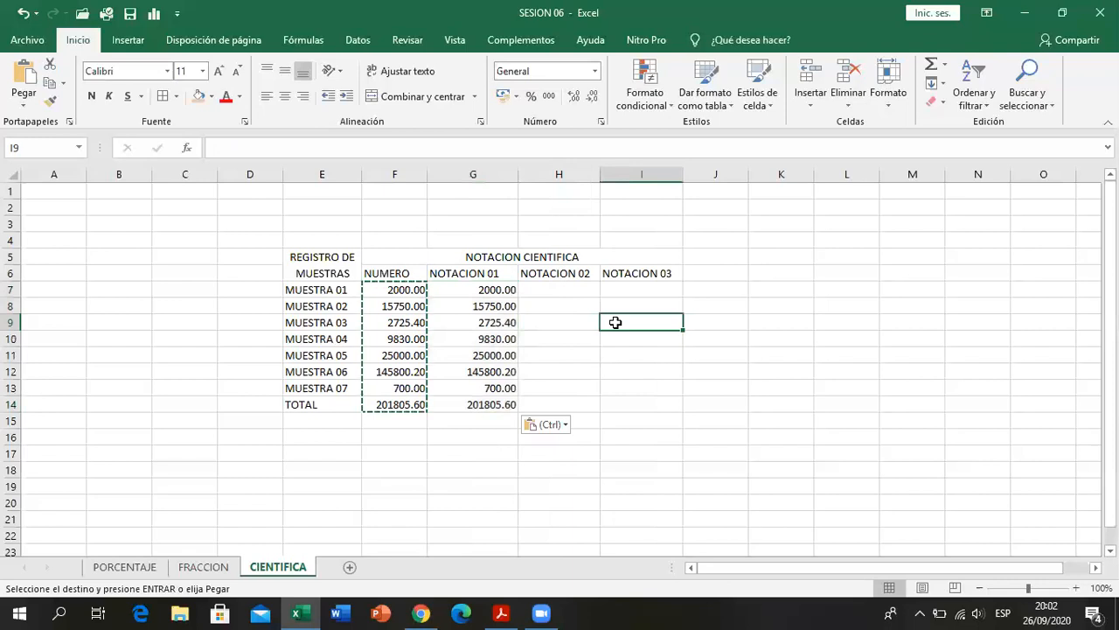
text(5)
key(Return)
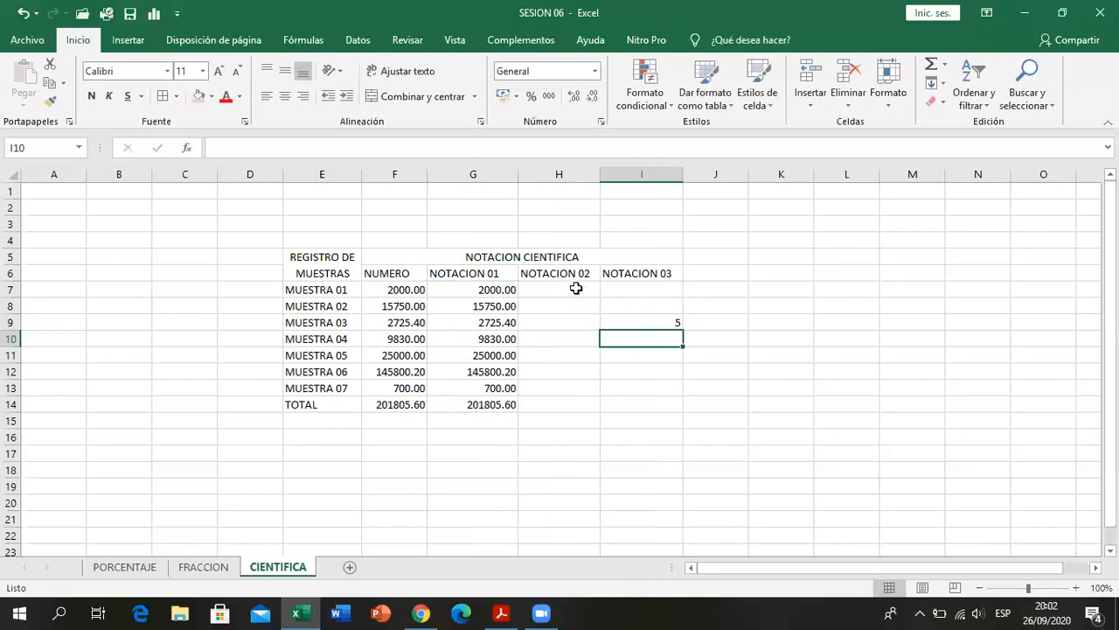
click(577, 288)
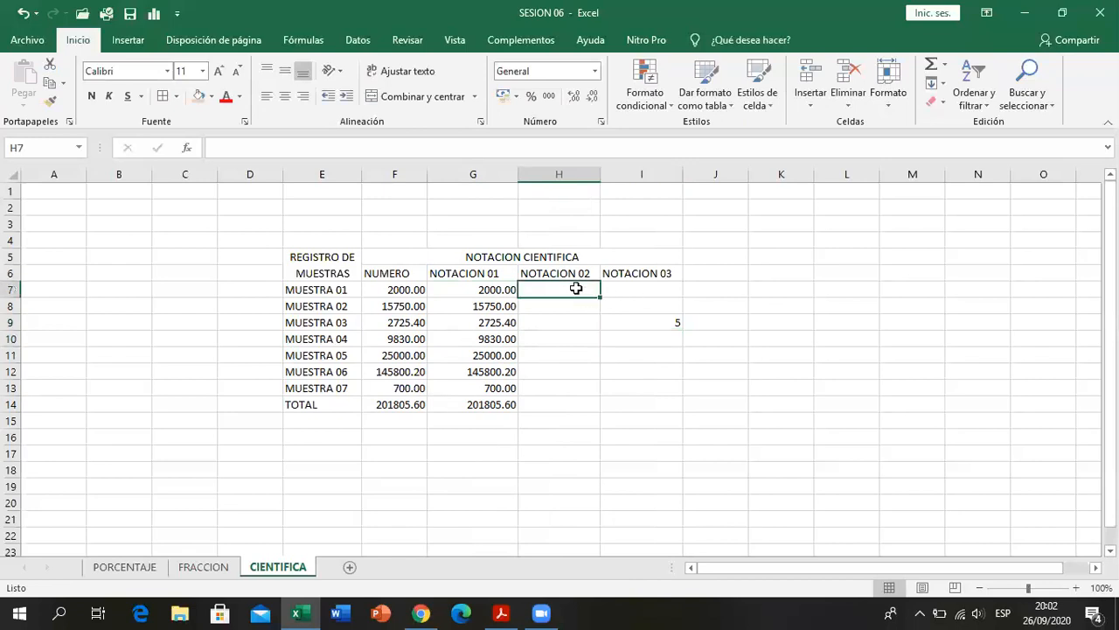
right_click(576, 288)
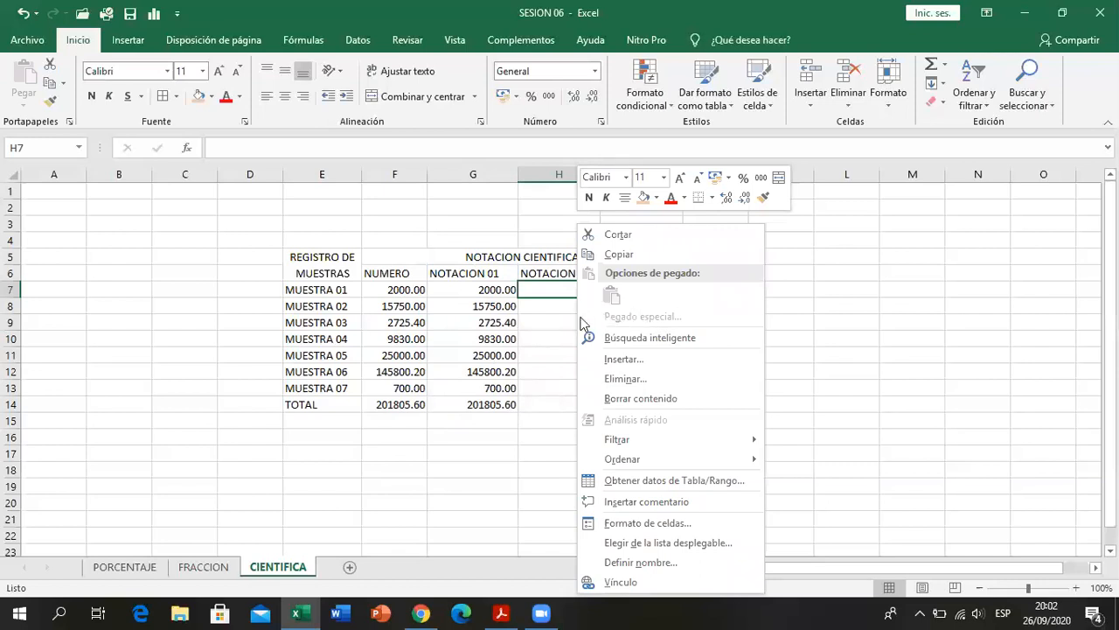
click(559, 301)
click(645, 322)
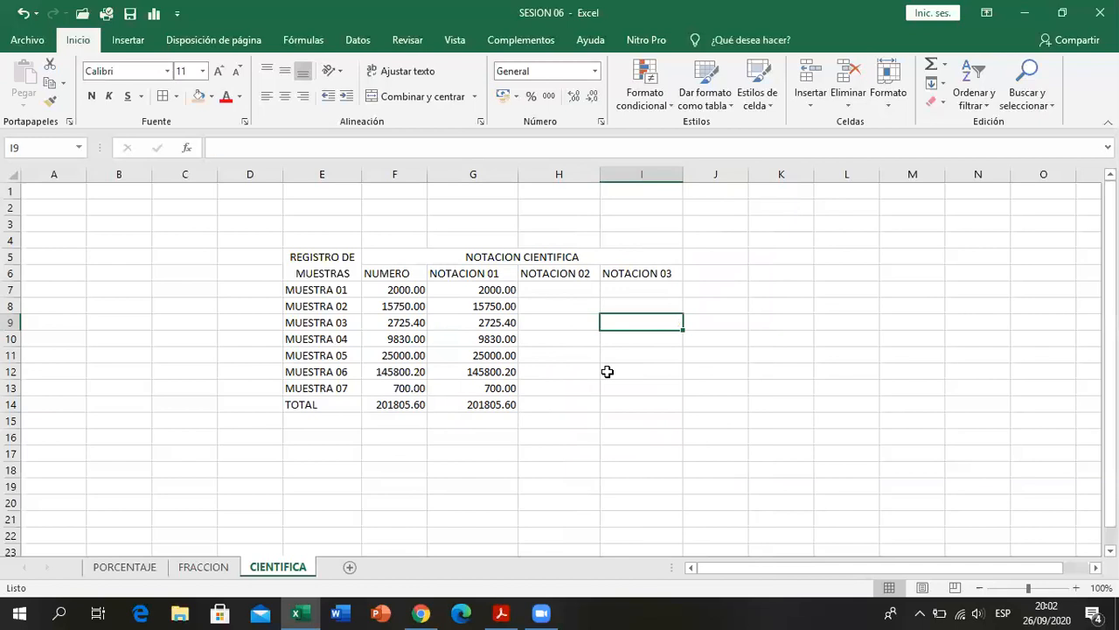
- Copy the numbers in F7:F14 into the NOTACION 02 and NOTACION 03 columns
click(450, 289)
drag(418, 289, 419, 405)
key(ctrl+c)
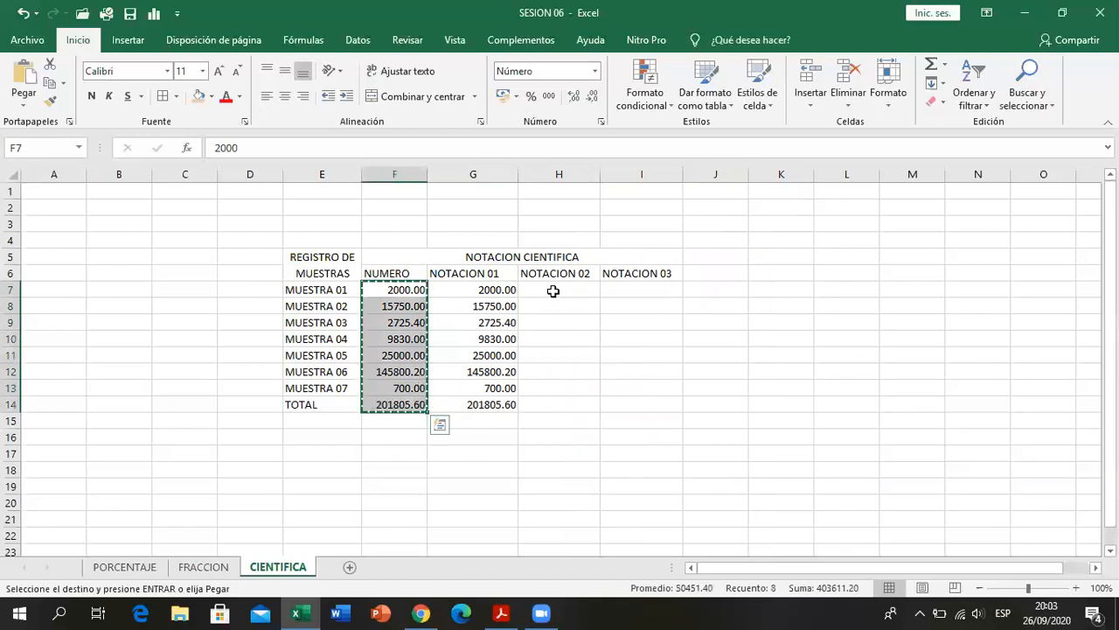
click(554, 291)
key(ctrl+v)
click(615, 290)
key(ctrl+v)
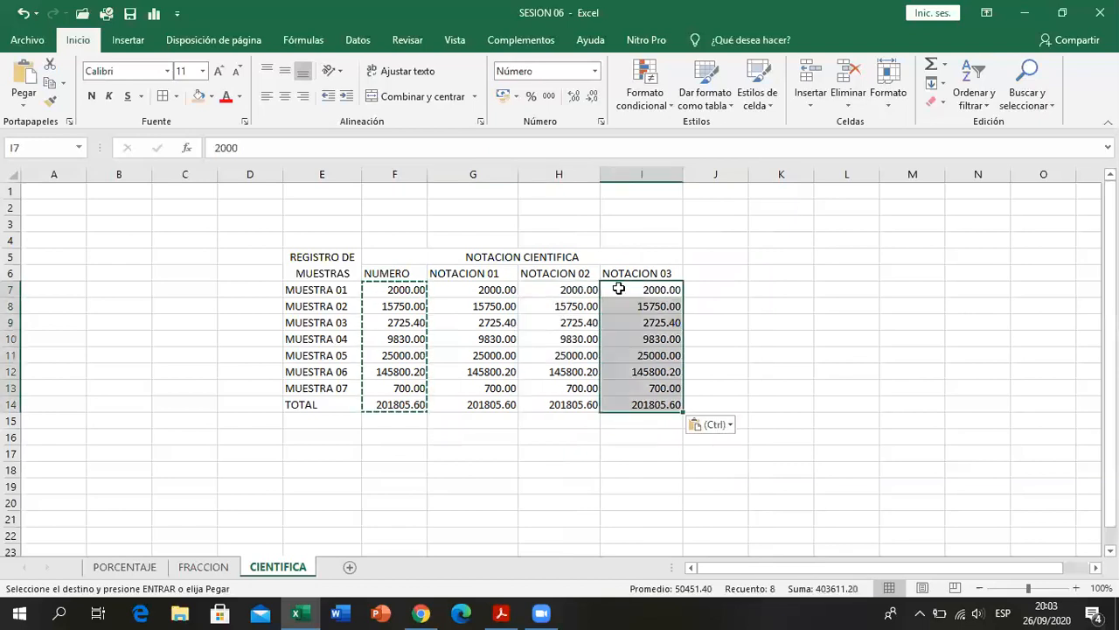
click(593, 423)
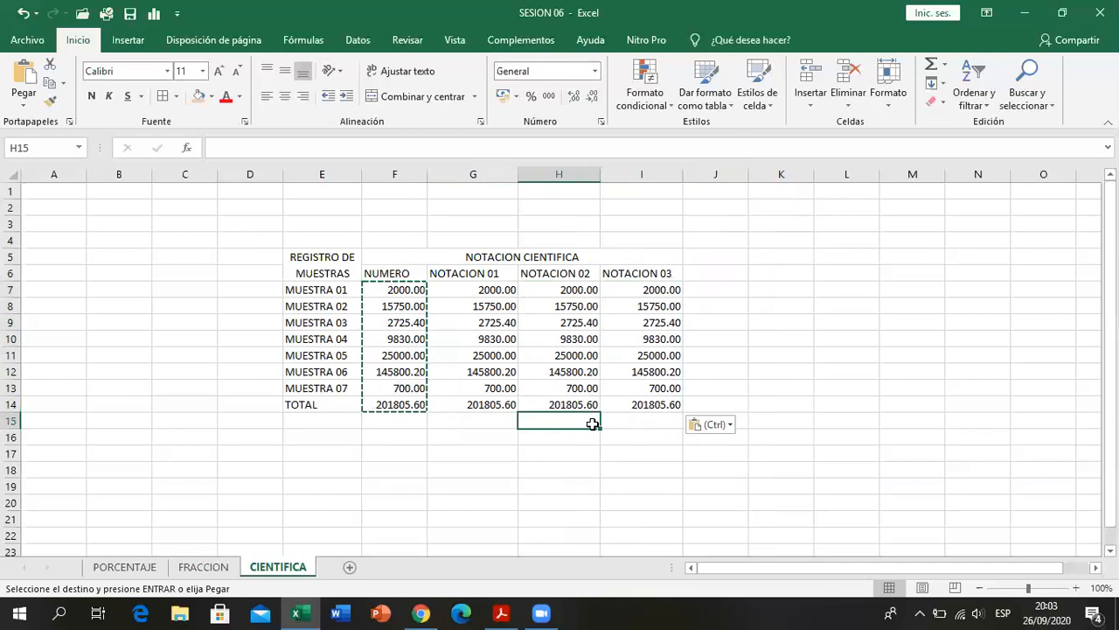
key(Escape)
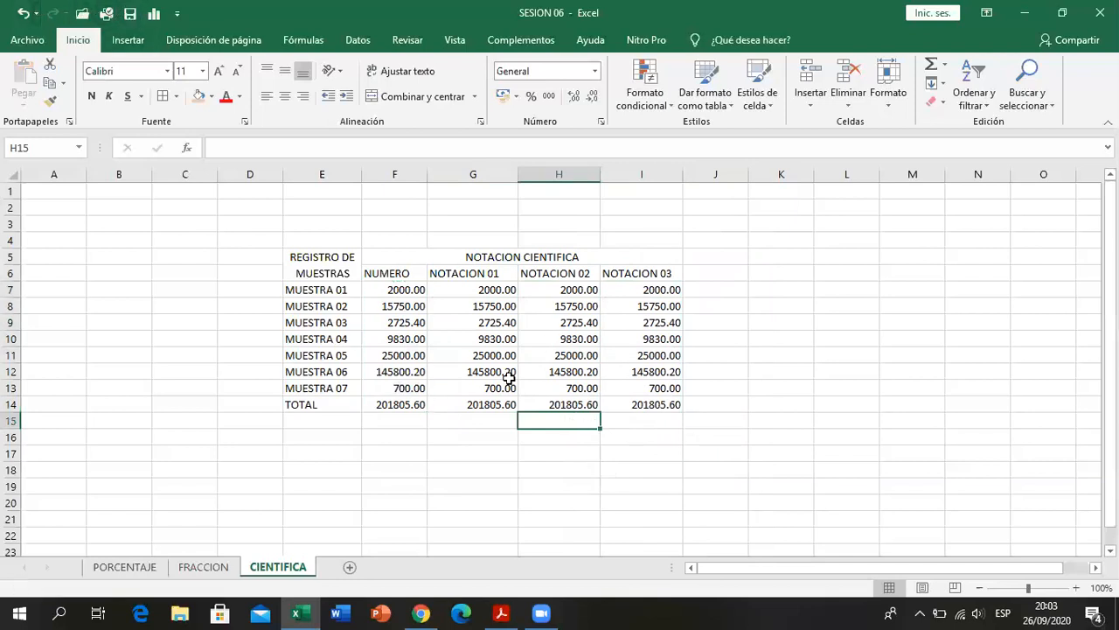
click(618, 453)
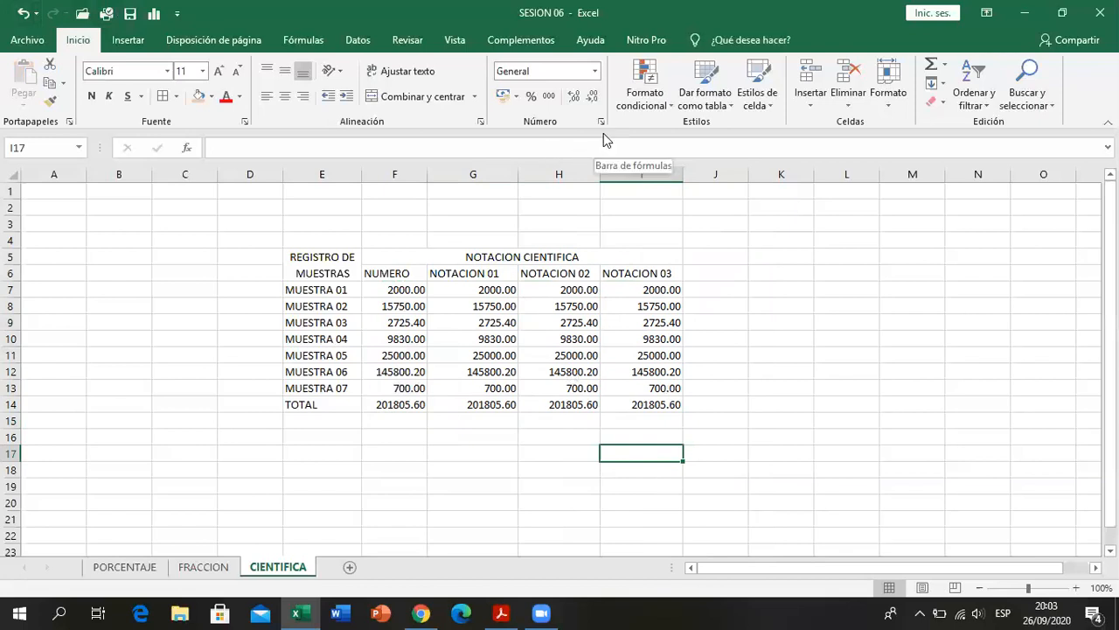
- Examine the Científica category's sample and decimal setting for G7 in the cell format settings, leaving the format unapplied
click(469, 289)
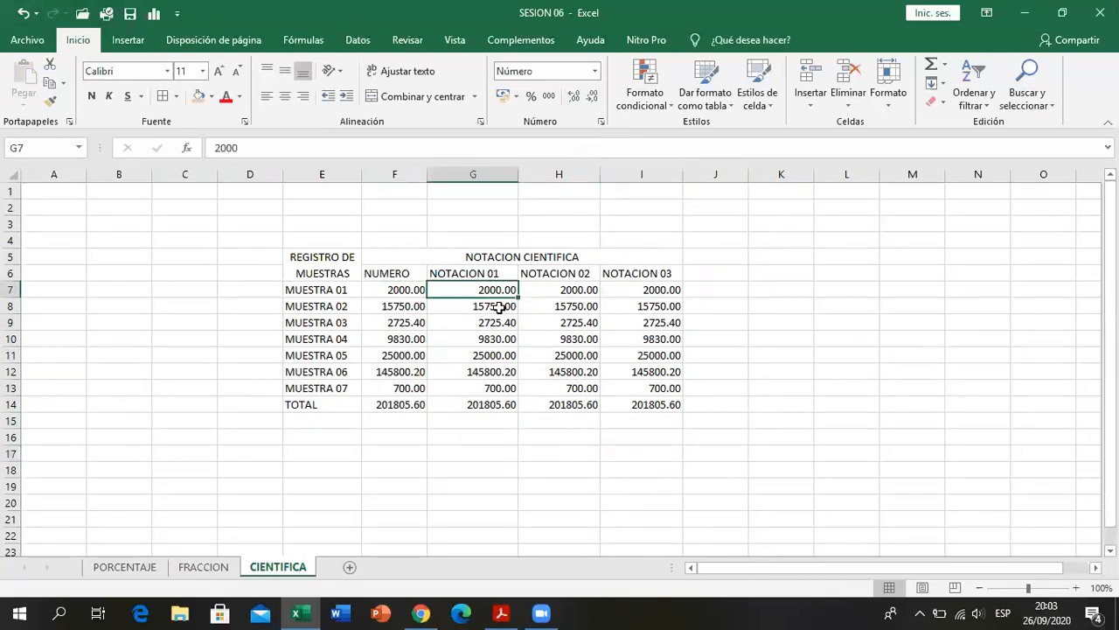
click(501, 424)
click(490, 290)
drag(404, 292, 409, 402)
click(485, 288)
click(602, 122)
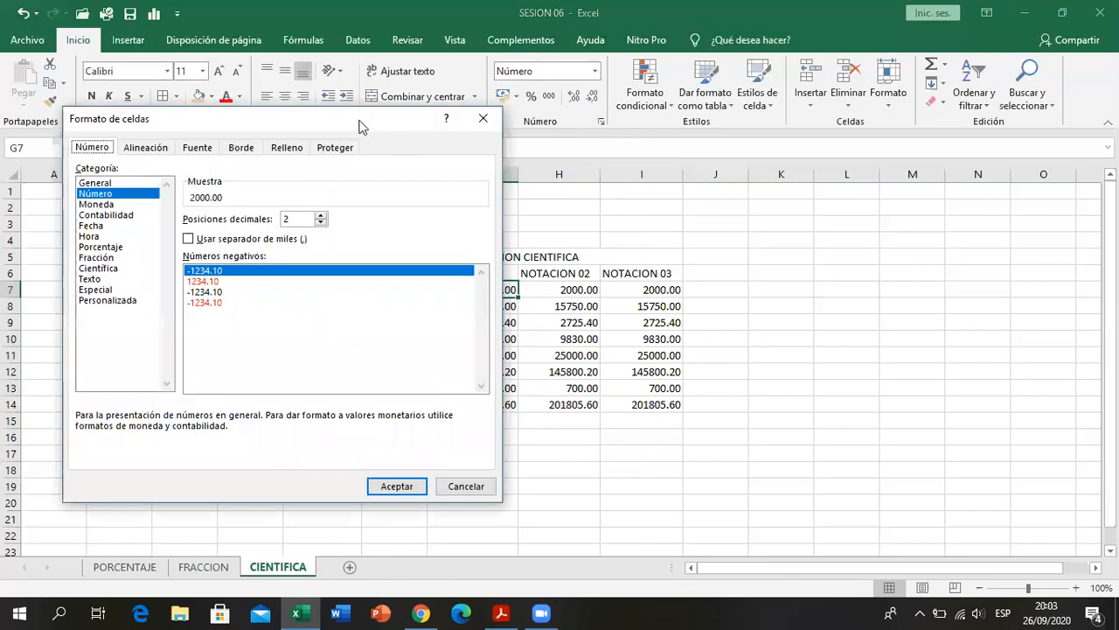
drag(389, 127, 973, 147)
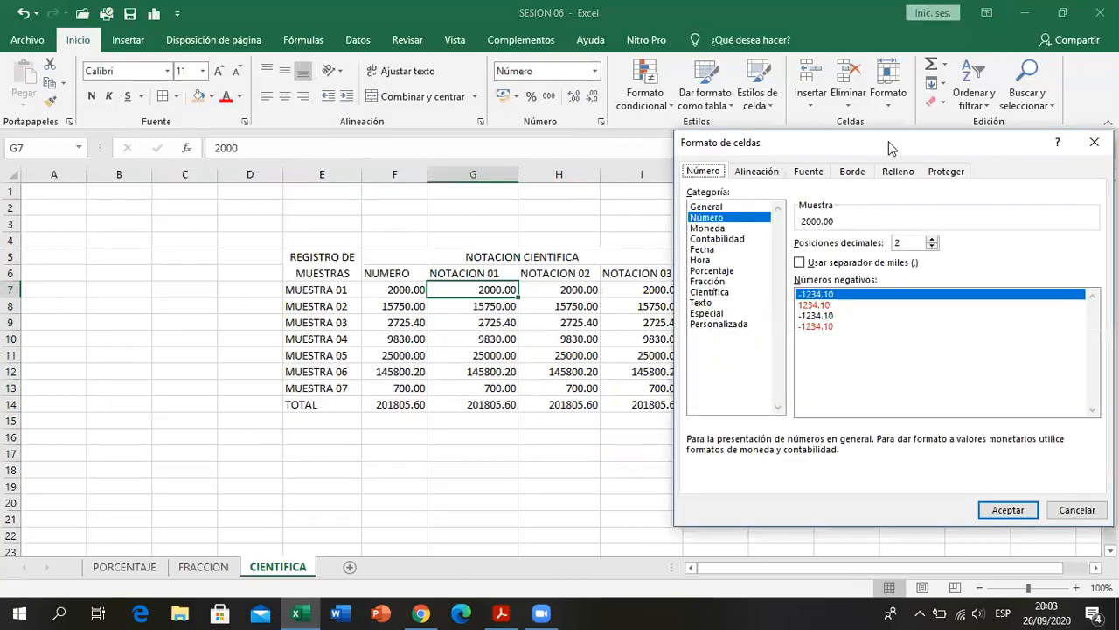
drag(888, 142, 891, 142)
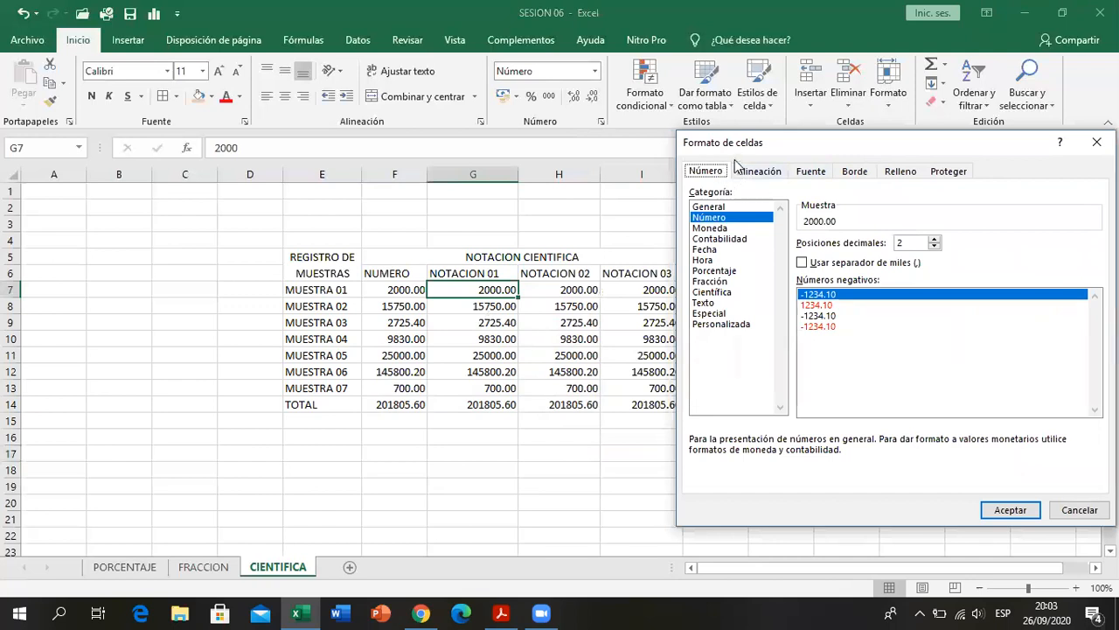
click(710, 294)
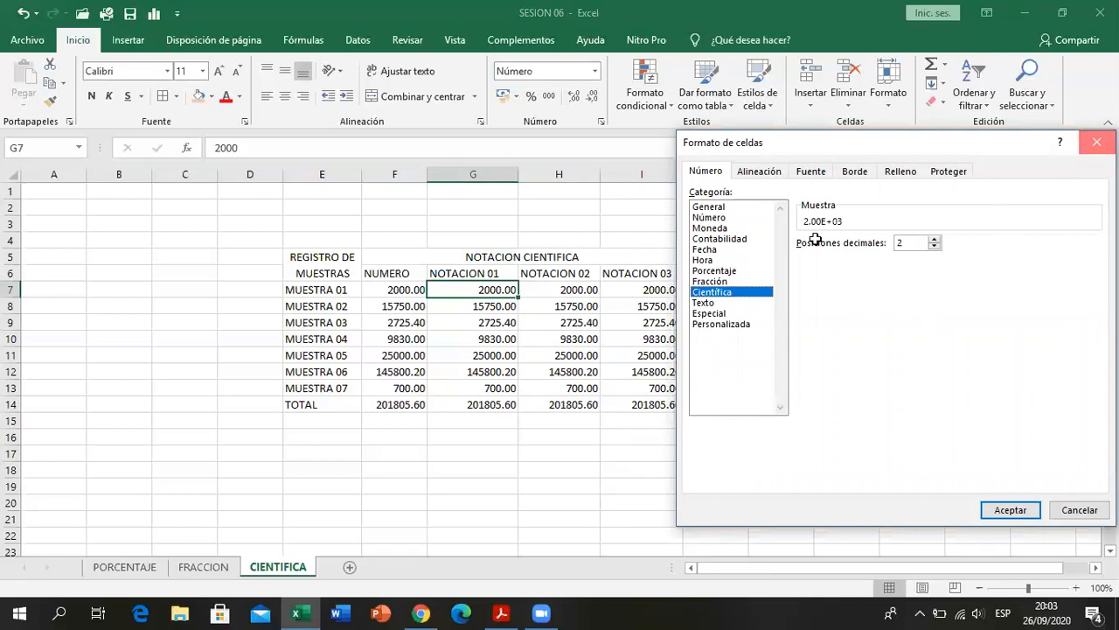
key(Escape)
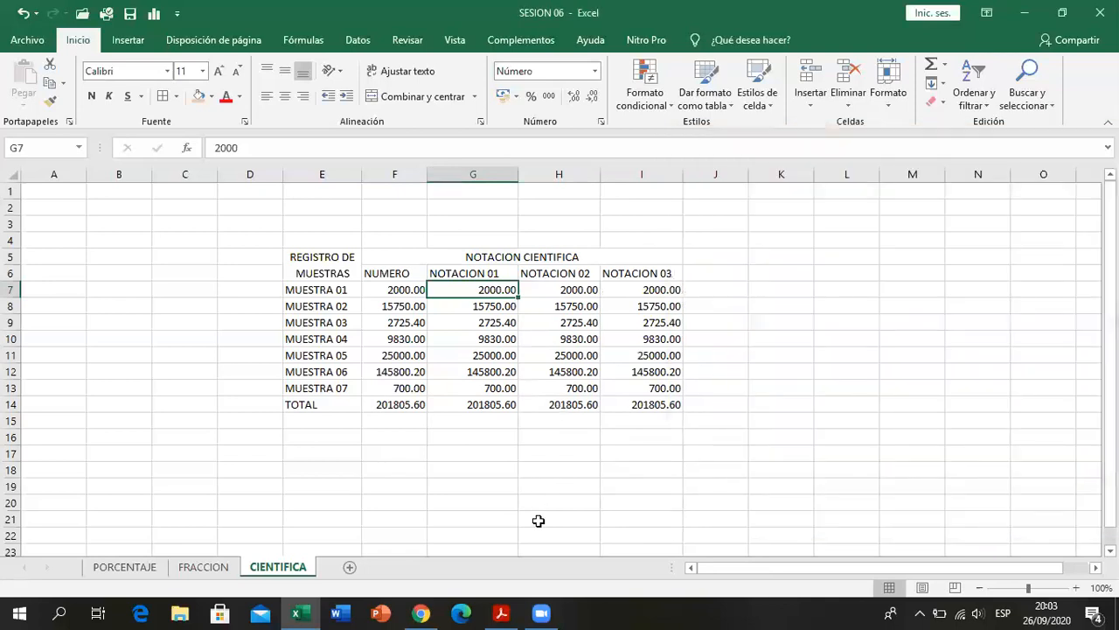
- Check the NOTACION 01 column in the PDF and apply the Científica format to G7:G14
click(501, 613)
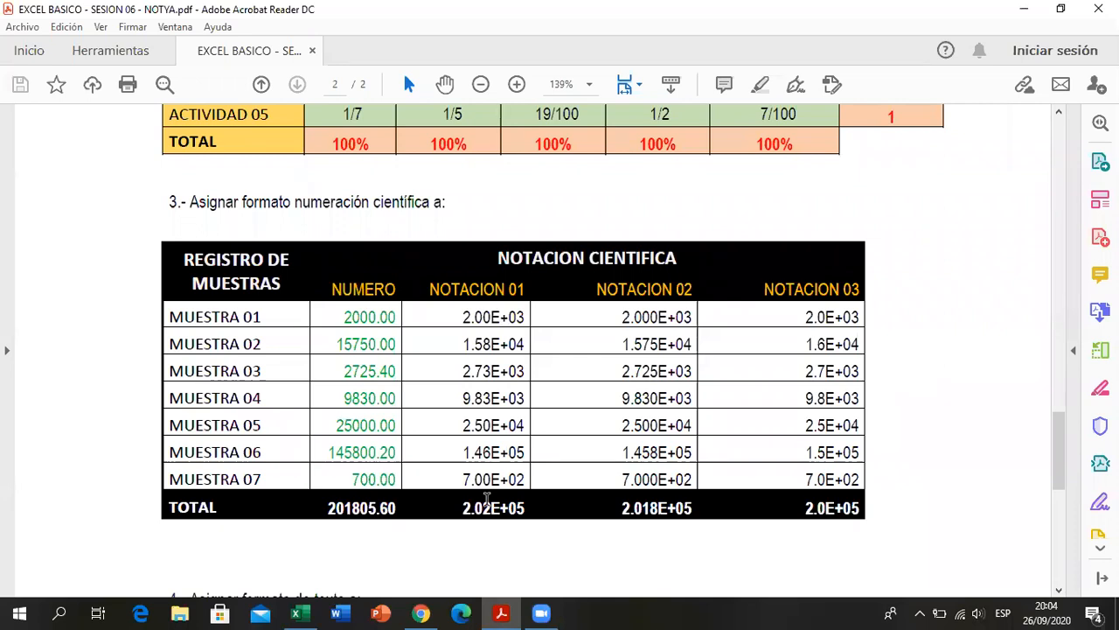
key(alt+Tab)
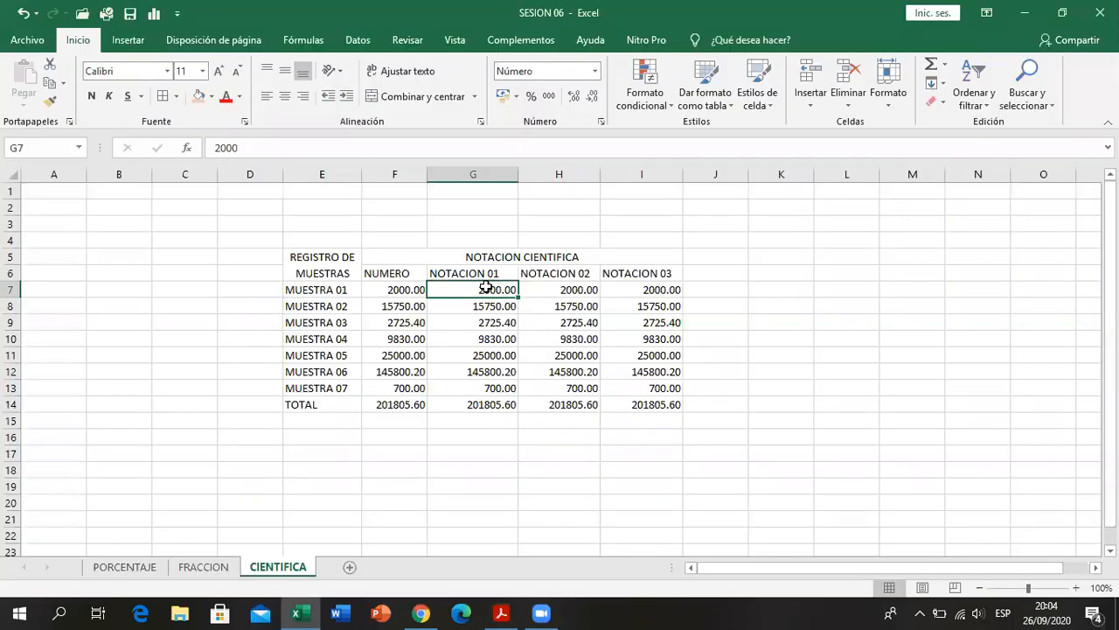
drag(486, 351, 486, 386)
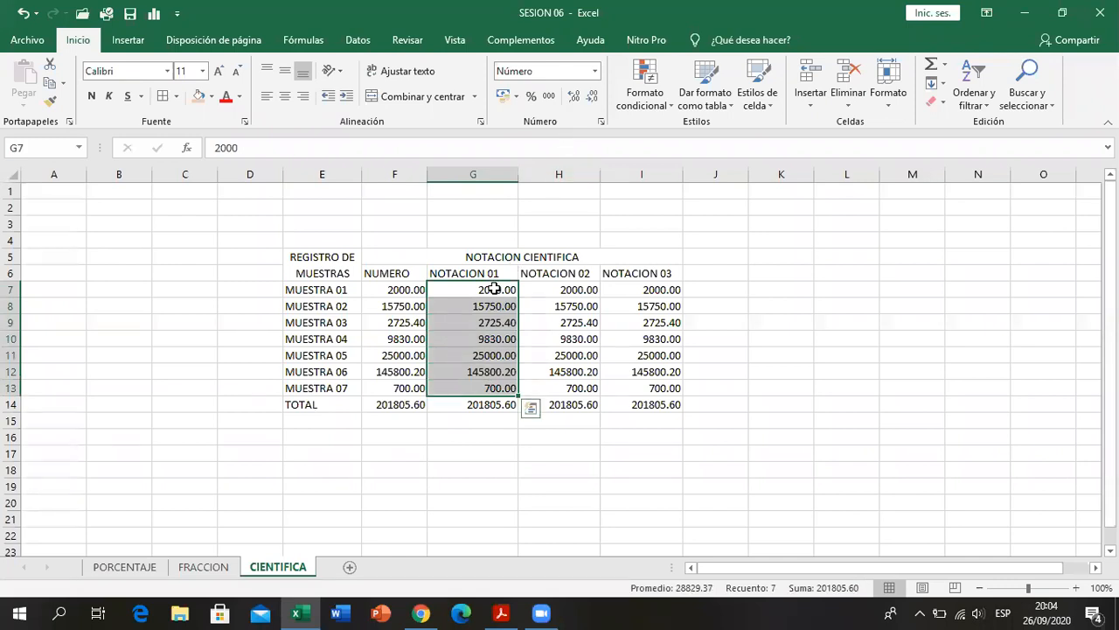
drag(494, 289, 494, 409)
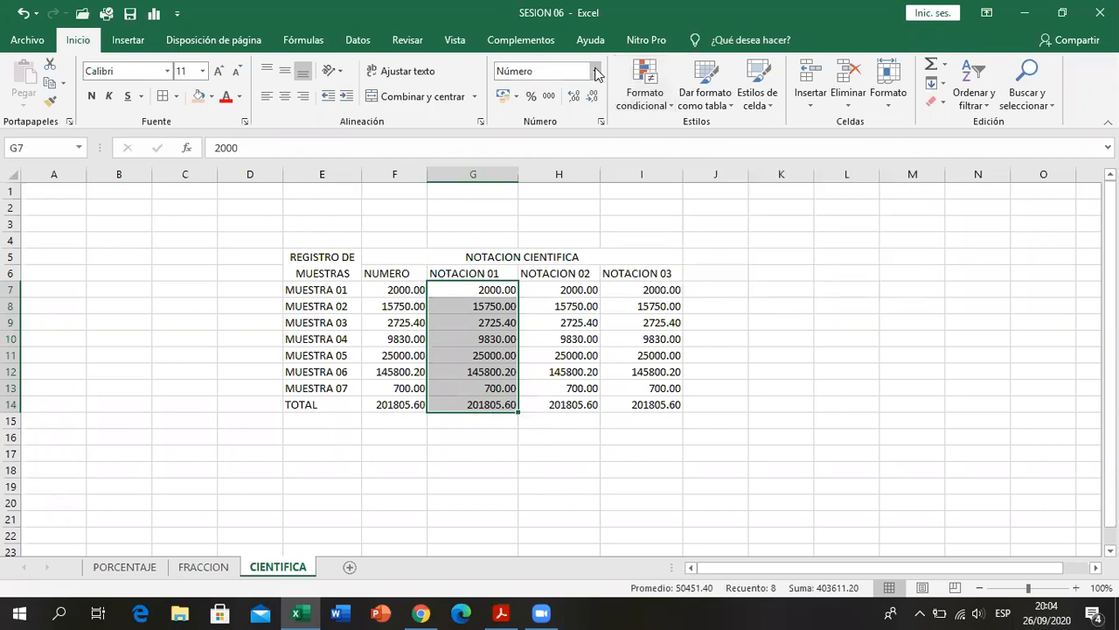
click(594, 71)
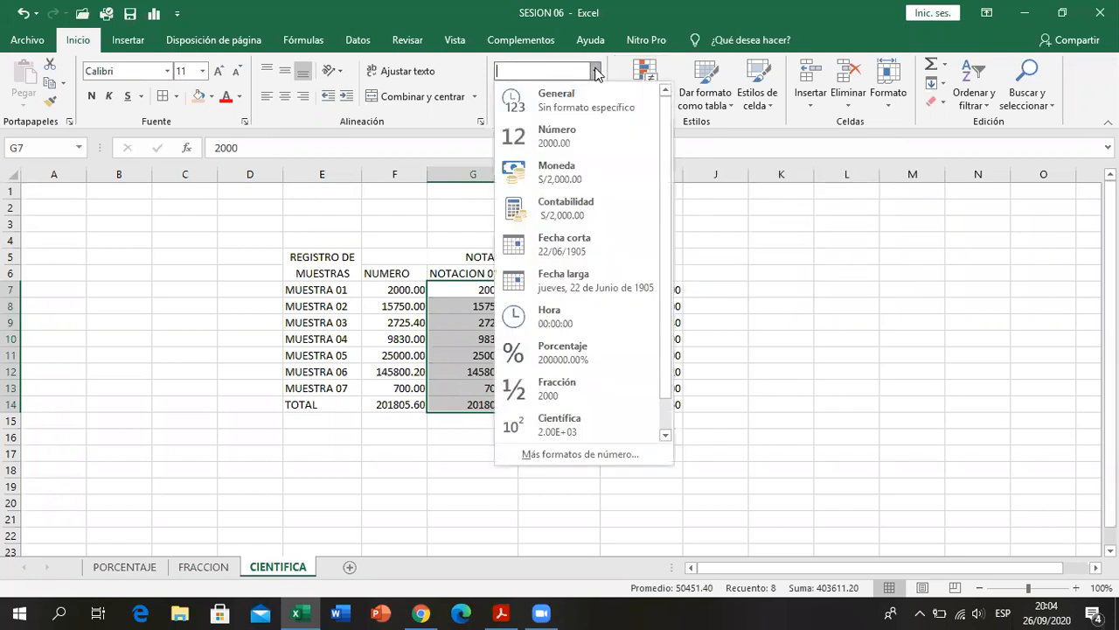
click(590, 425)
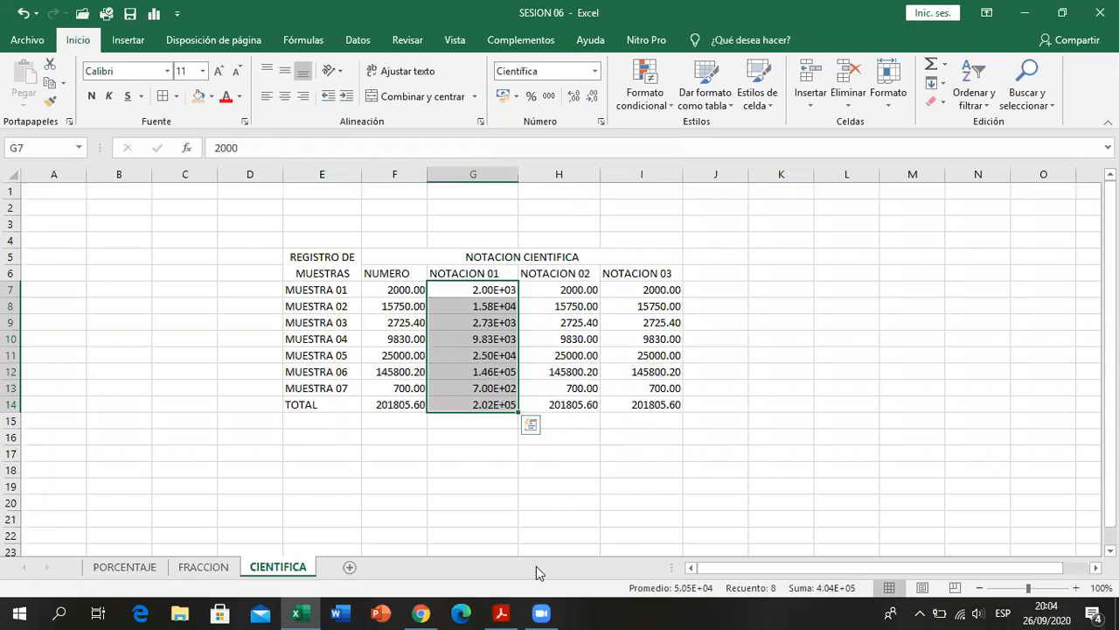
key(alt+Tab)
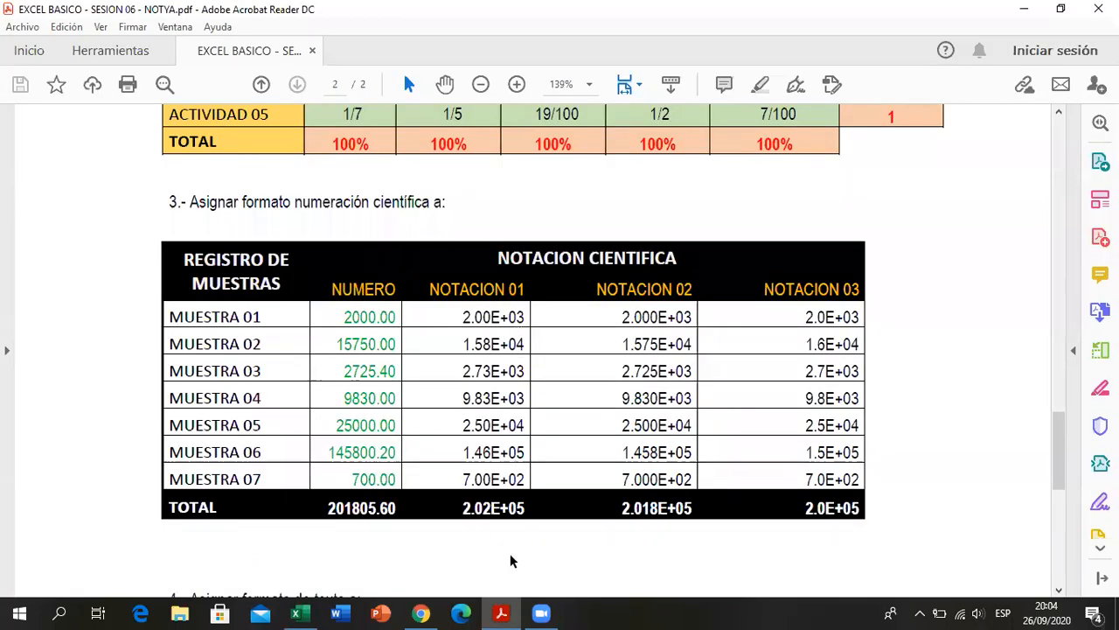
key(alt+Tab)
key(ctrl+v)
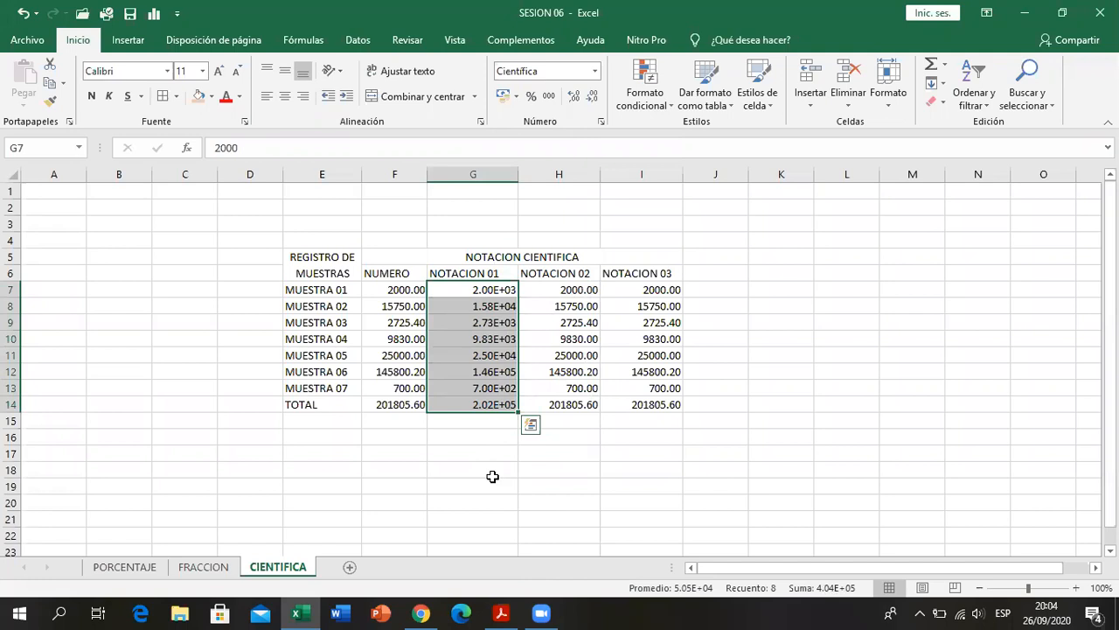
- Review the Científica format on G7 and compare the NOTACION 01 cells with the original number in F7
click(475, 287)
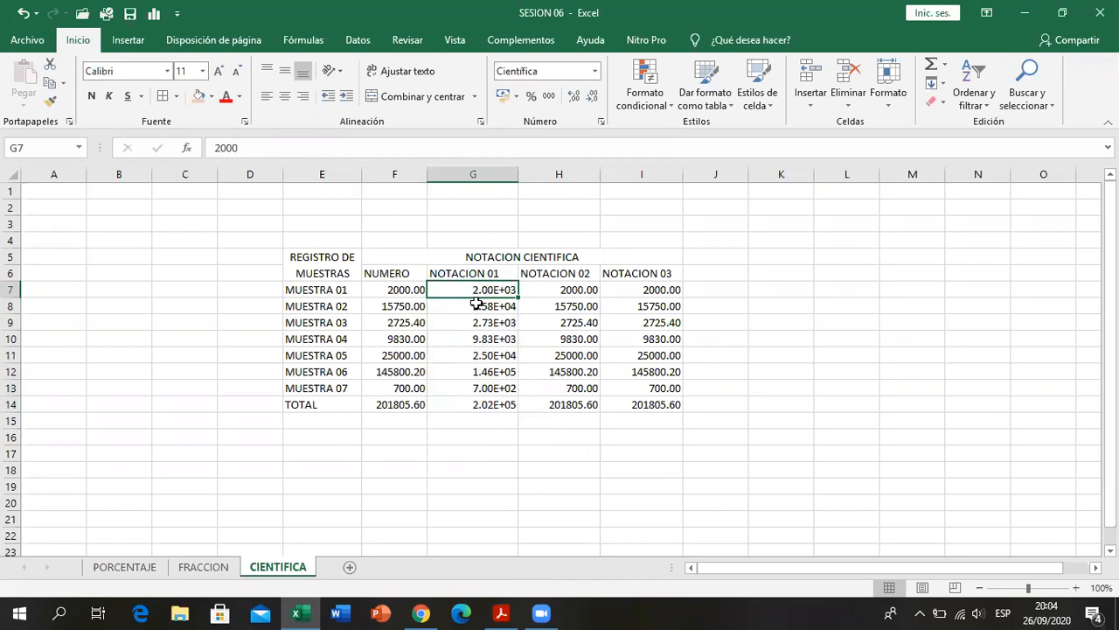
click(595, 71)
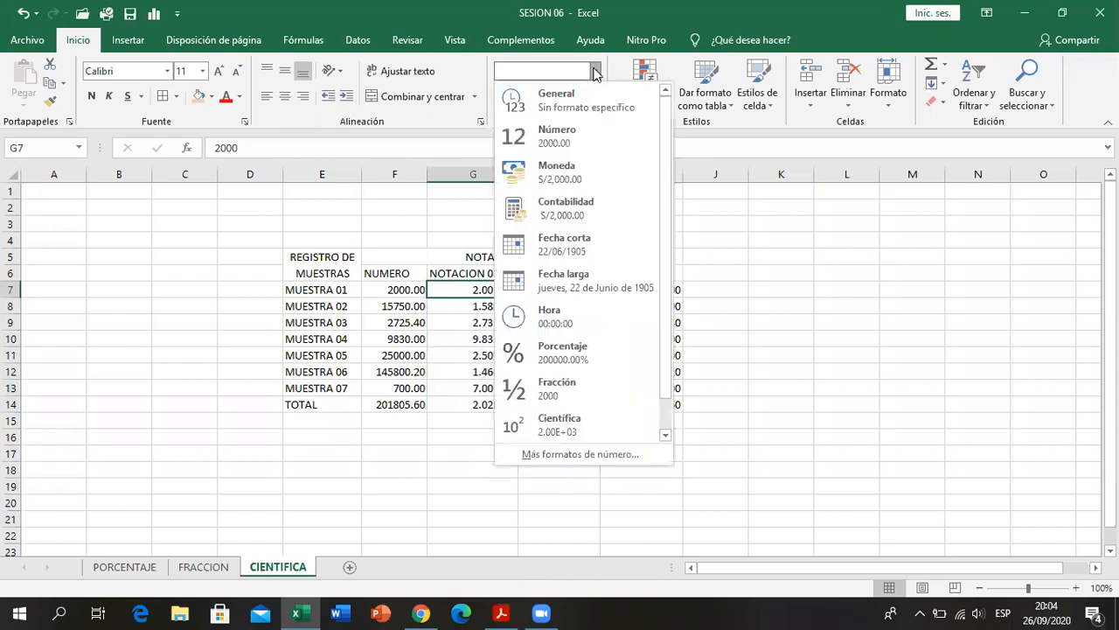
click(518, 429)
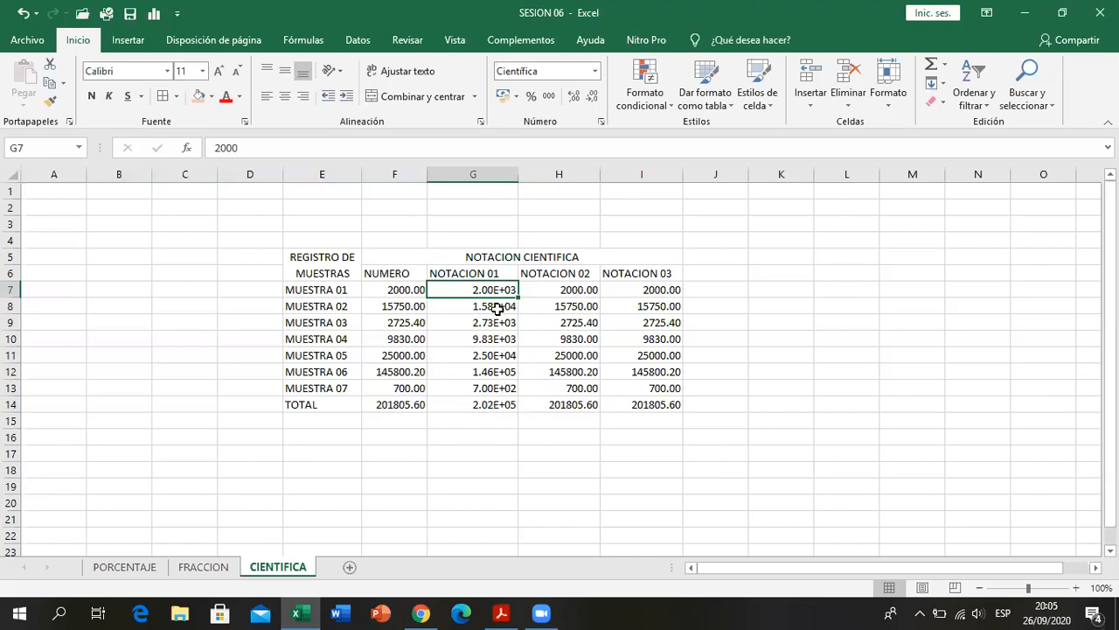
drag(492, 291, 487, 317)
click(487, 305)
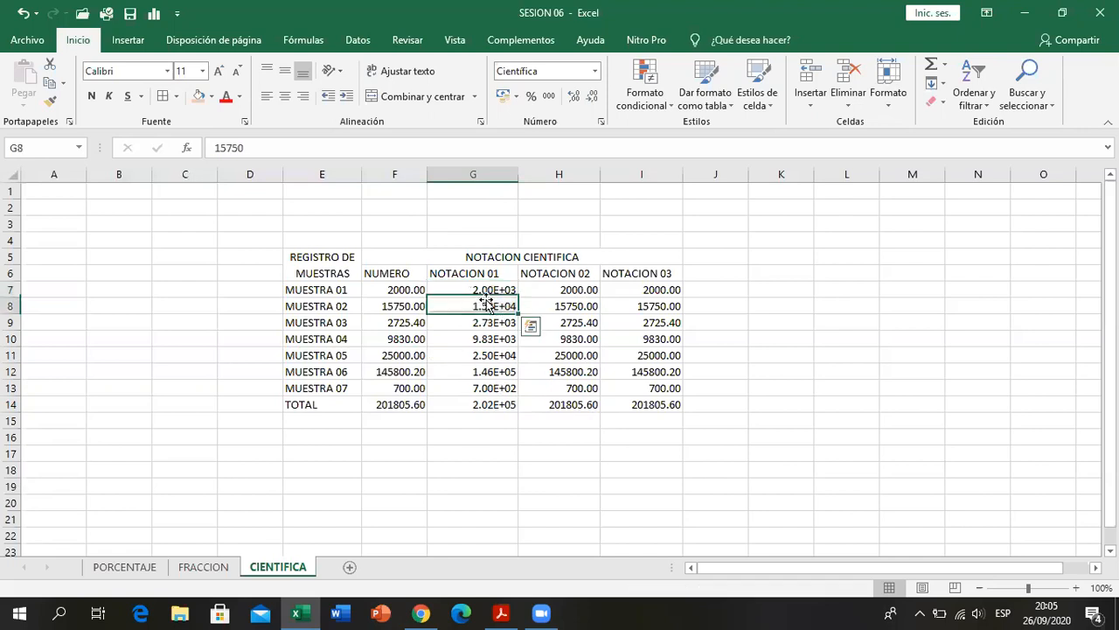
click(483, 291)
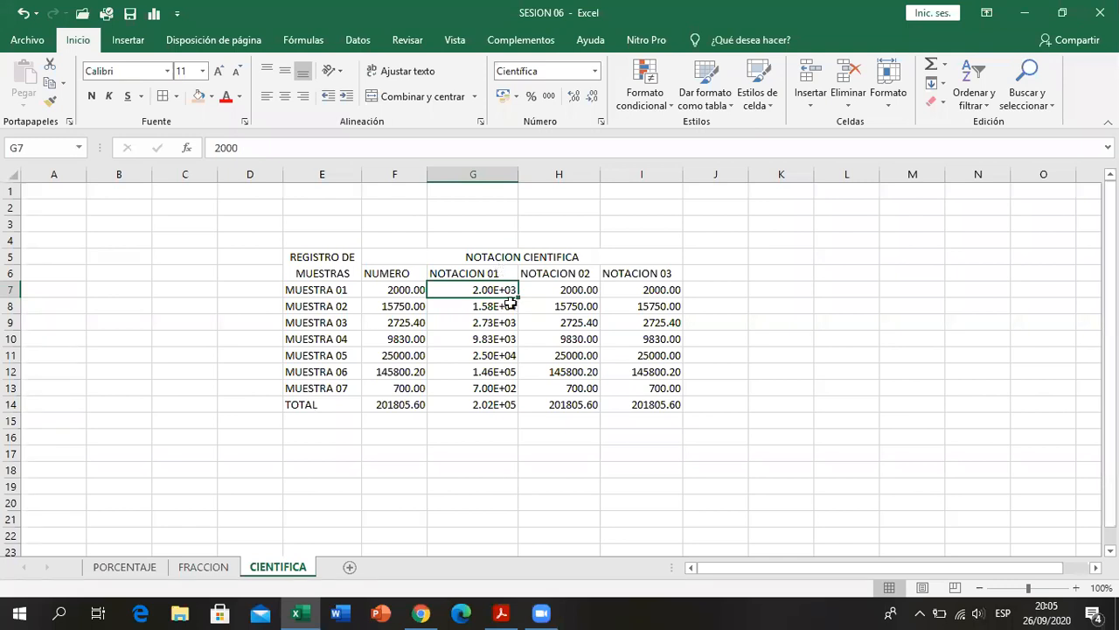
click(396, 292)
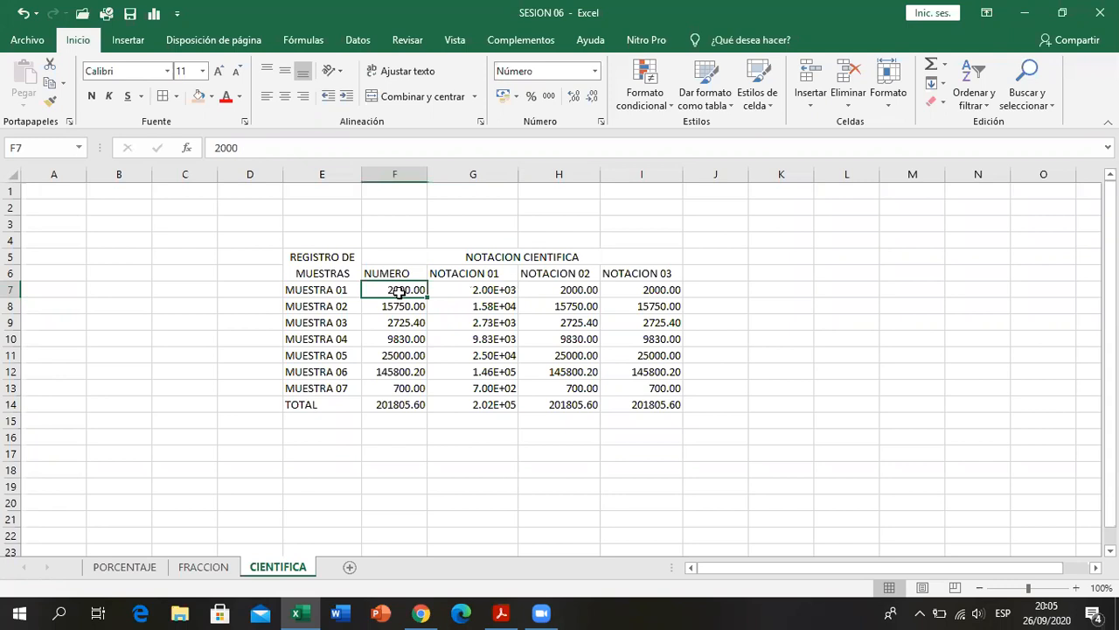
- Adjust the width of column G so it closely fits the scientific notation values in NOTACION 01
click(454, 292)
drag(518, 175, 662, 175)
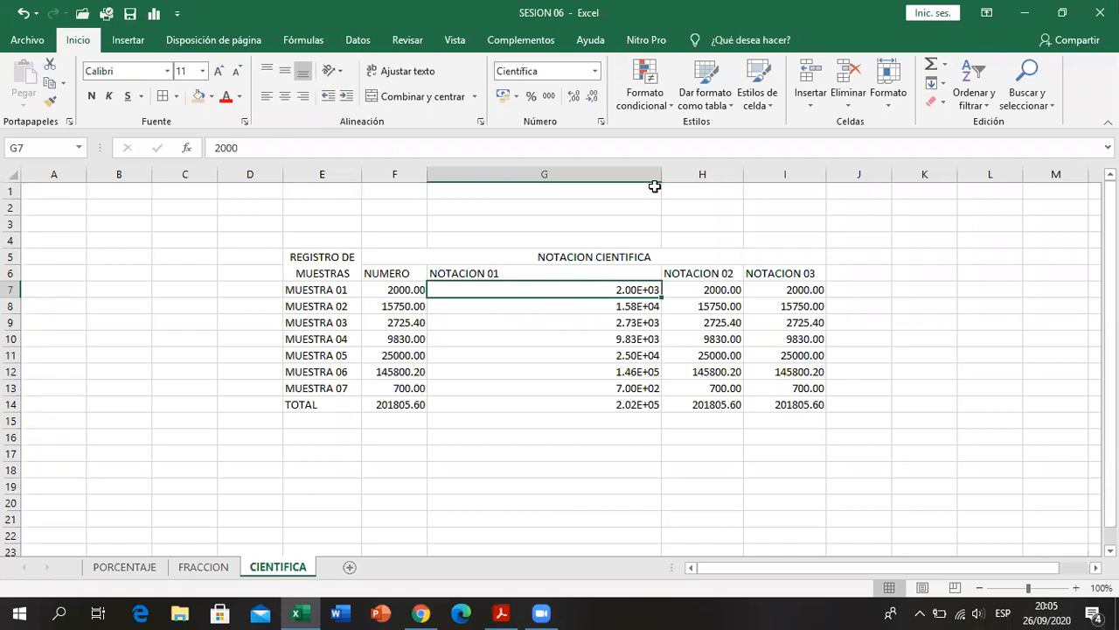
drag(657, 178, 494, 170)
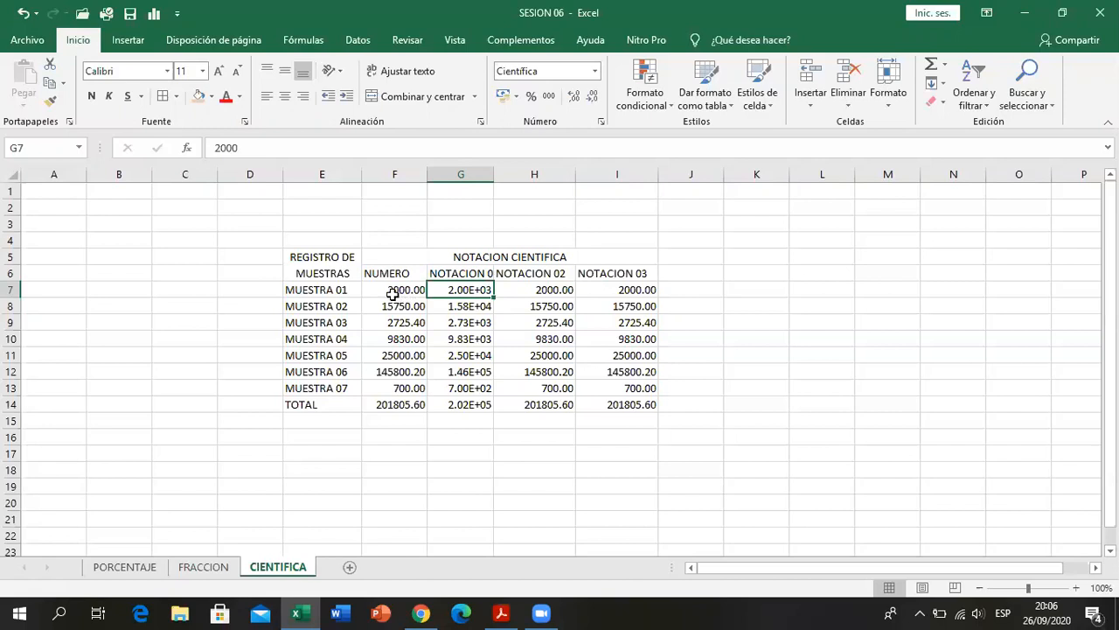
click(447, 302)
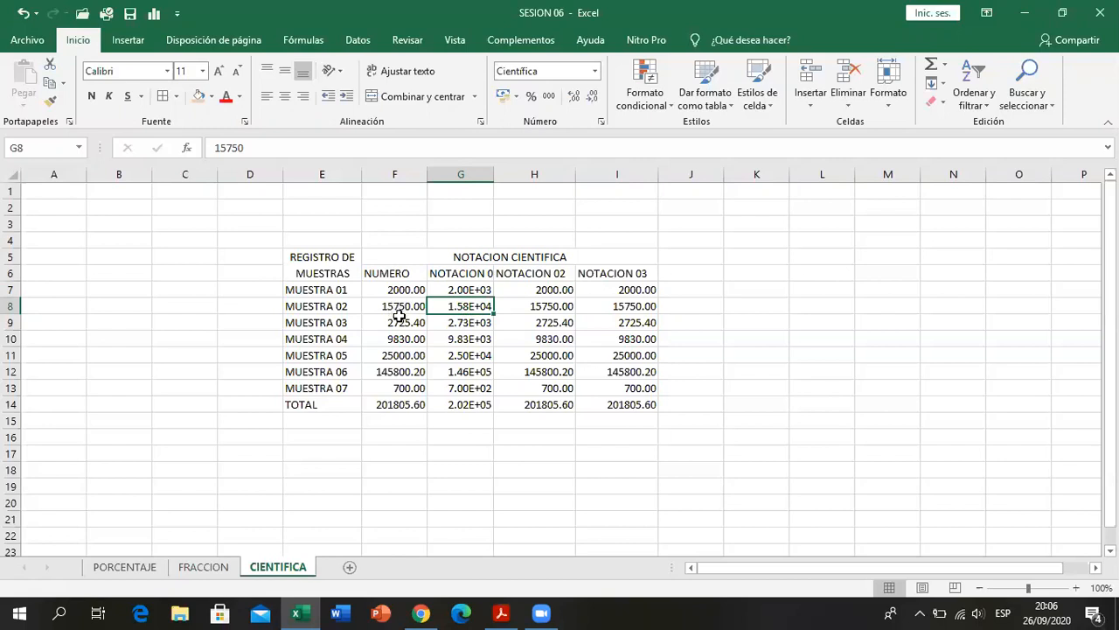
- List the digits 1 to 9 in C9:C17 and highlight the groups 1 to 4 and 5 to 9 separately
click(186, 325)
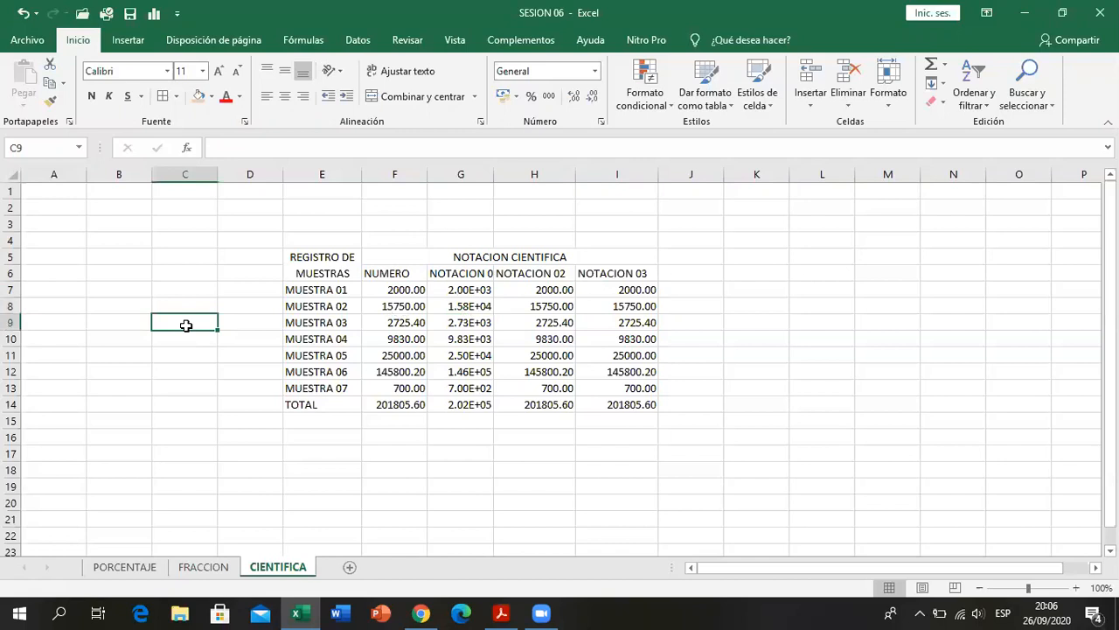
text(1)
key(Return)
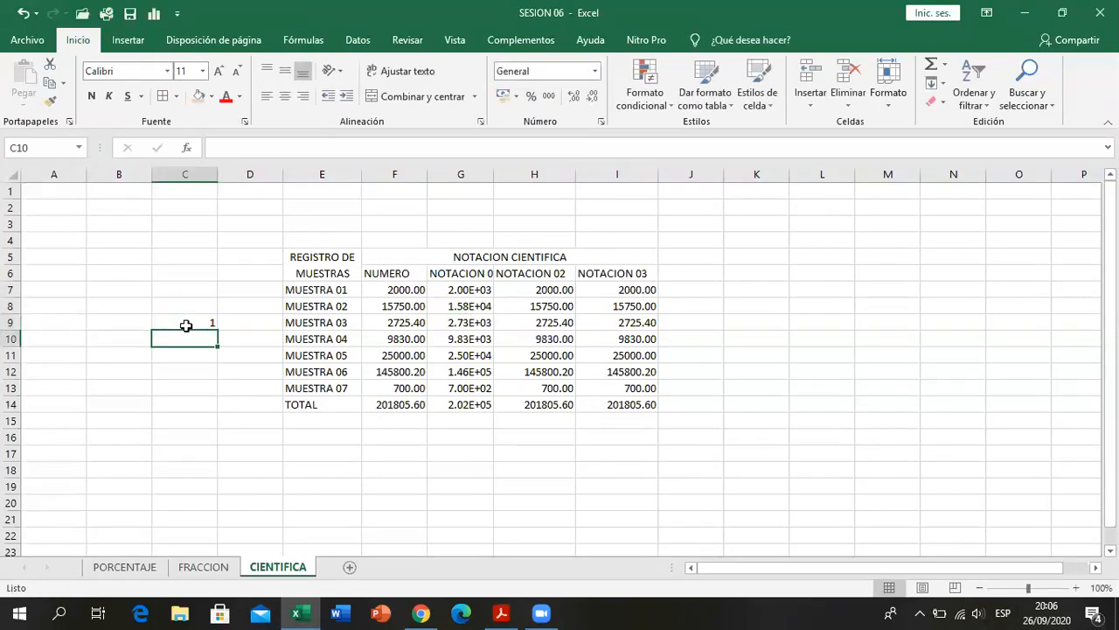
text(2)
key(Tab)
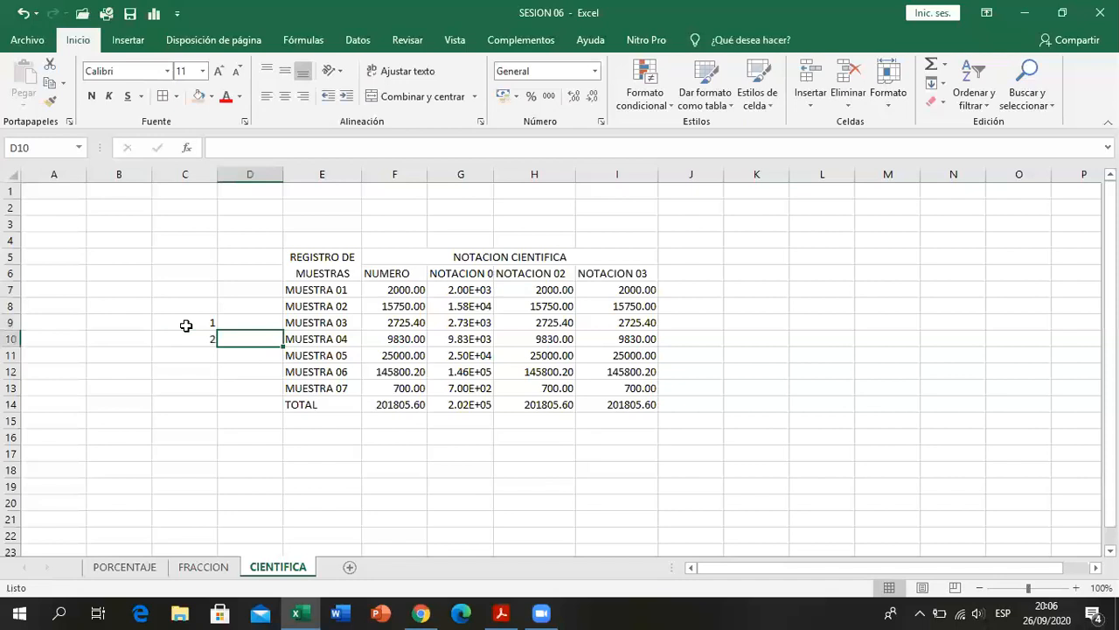
key(Left)
key(Return)
text(3)
key(Return)
text(4)
key(Return)
text(5)
key(Return)
text(6)
key(Return)
text(7)
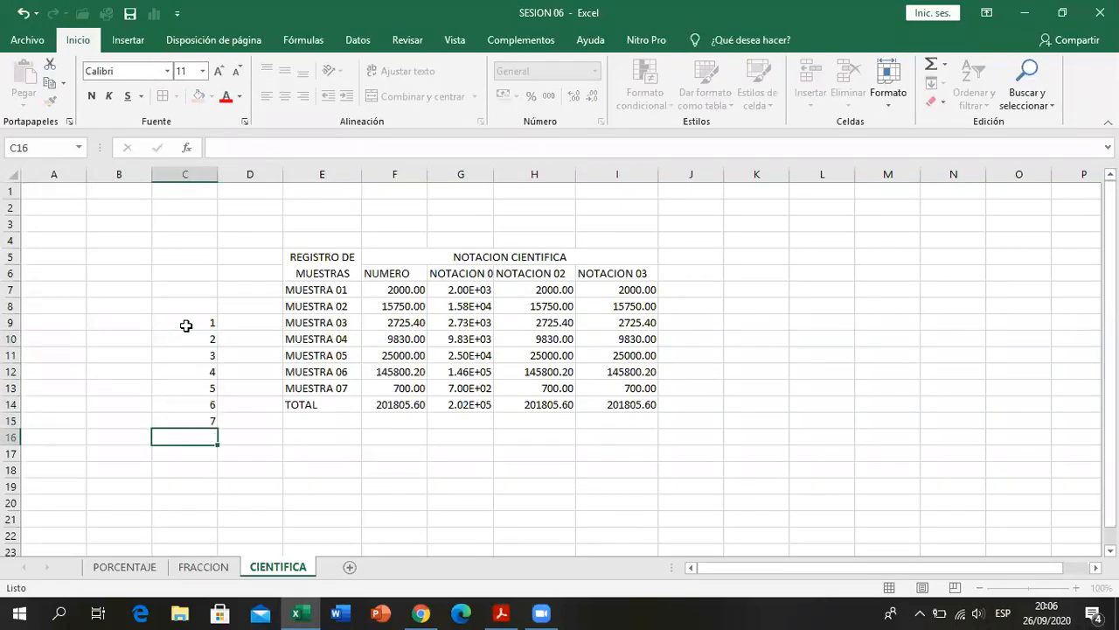
key(Return)
text(8)
key(Return)
text(9)
key(Return)
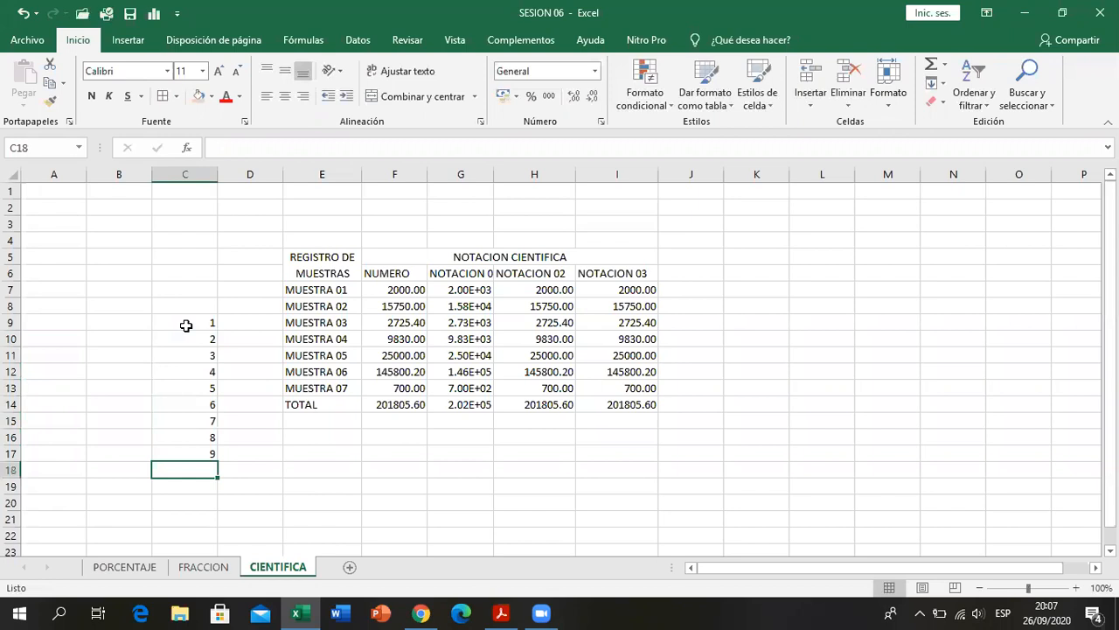
drag(187, 326, 194, 374)
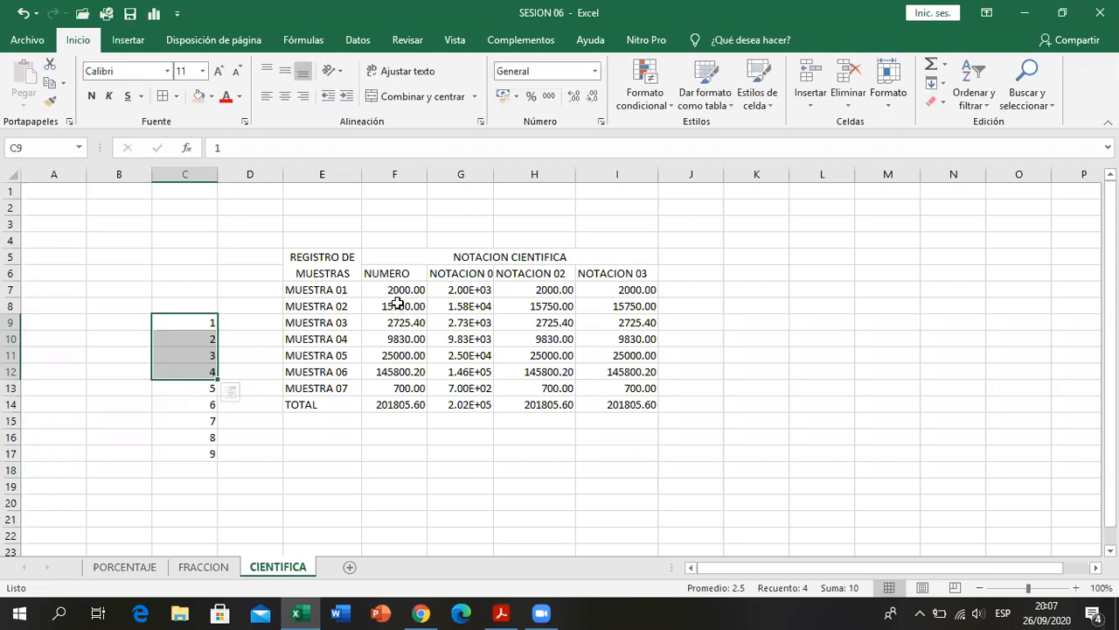
drag(200, 384, 201, 455)
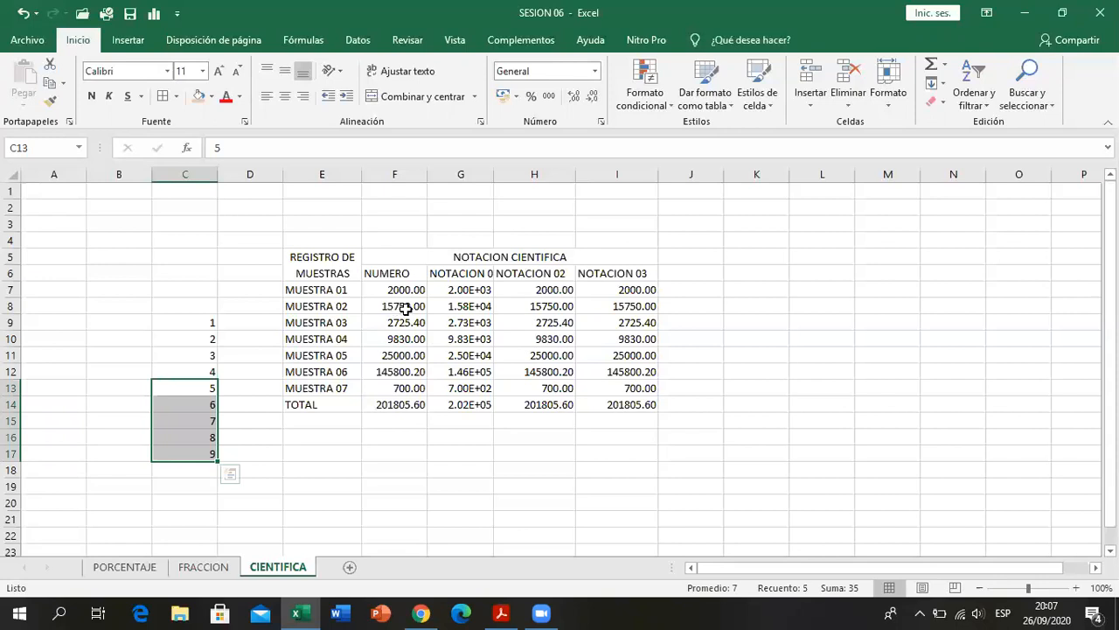
- Try showing G8 with six decimals in a wider column G, and undo the decimal and width changes
click(446, 309)
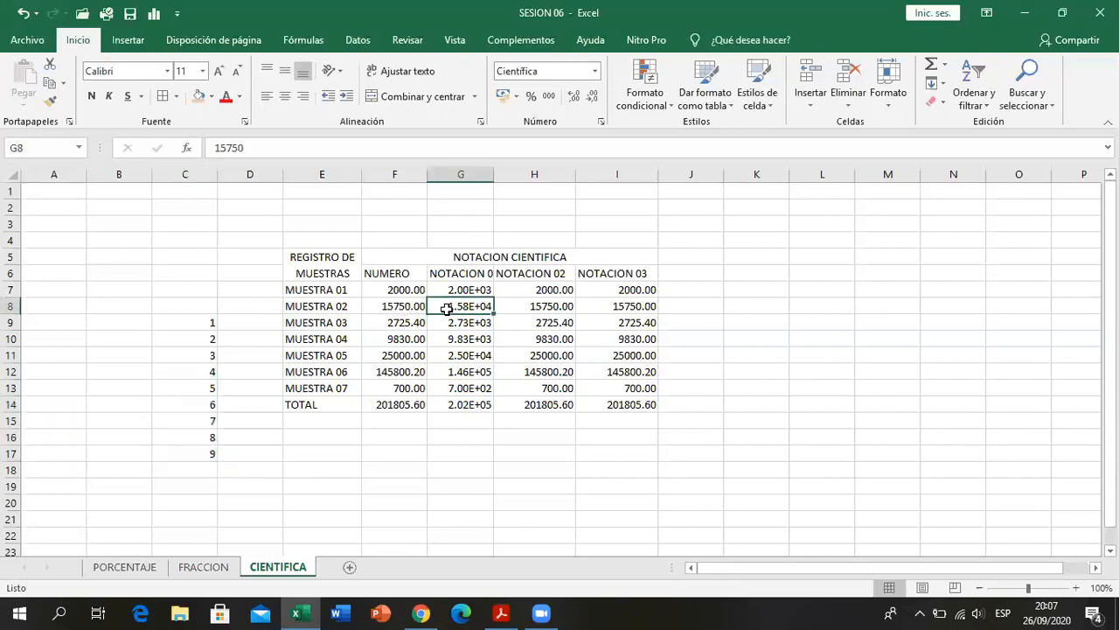
click(574, 95)
click(574, 96)
click(574, 96)
drag(493, 177, 513, 178)
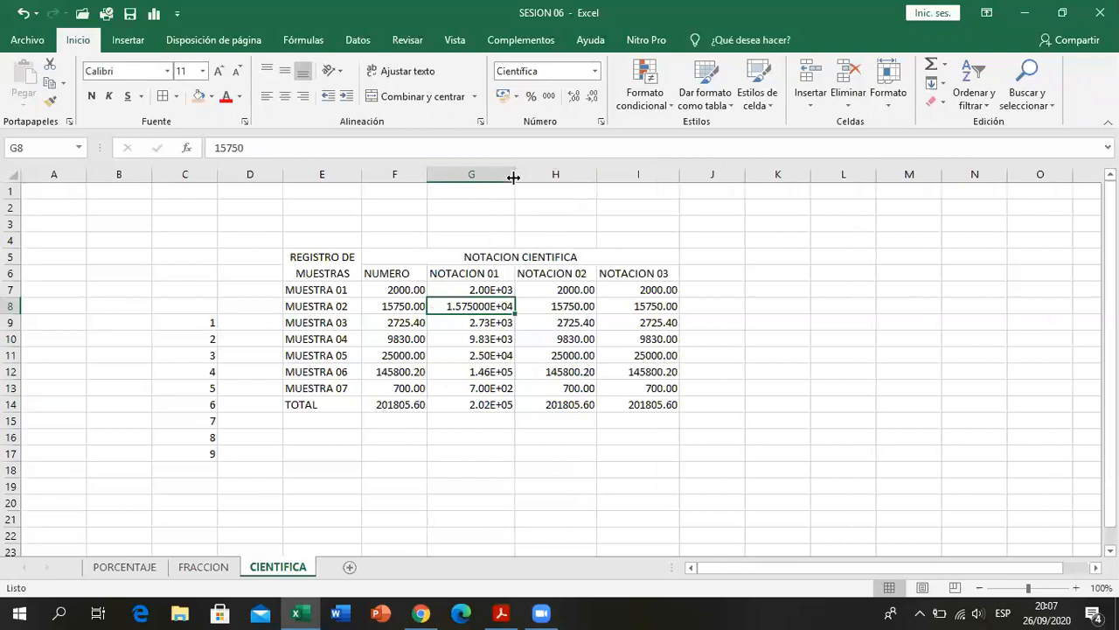
click(23, 12)
click(22, 12)
click(23, 13)
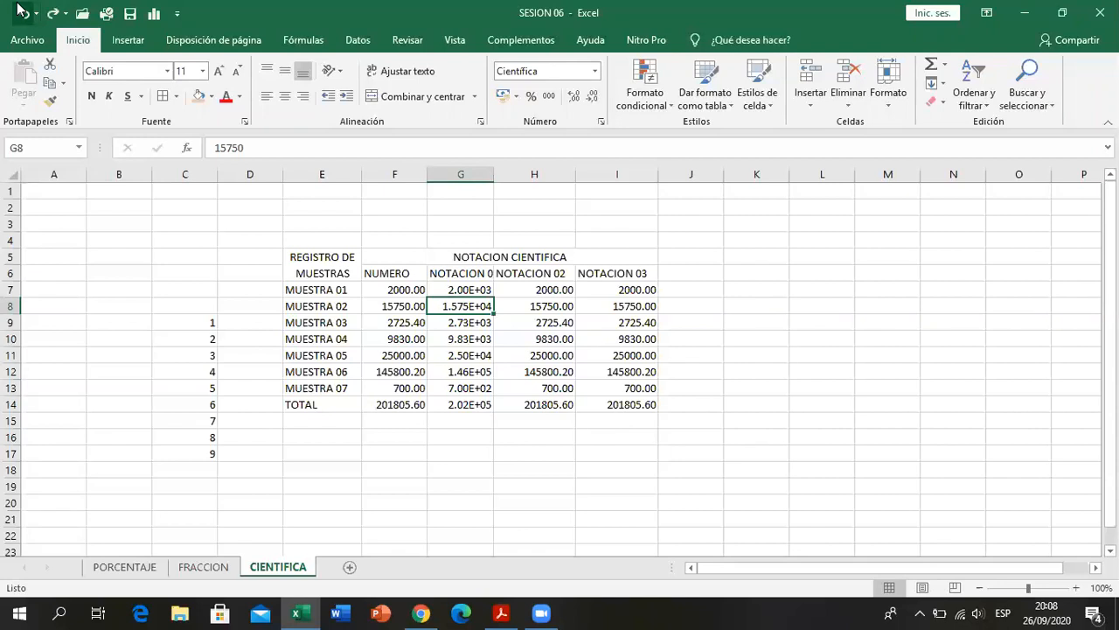
- Compare the original numbers of MUESTRA 03 and MUESTRA 06 with their rounded values in NOTACION 01
click(470, 324)
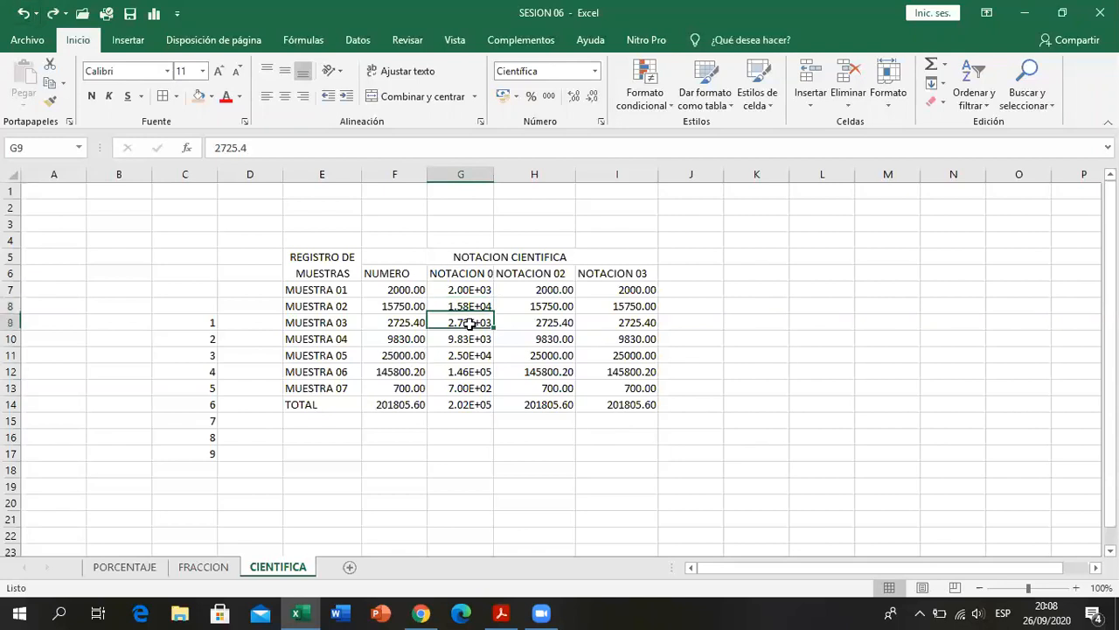
click(400, 325)
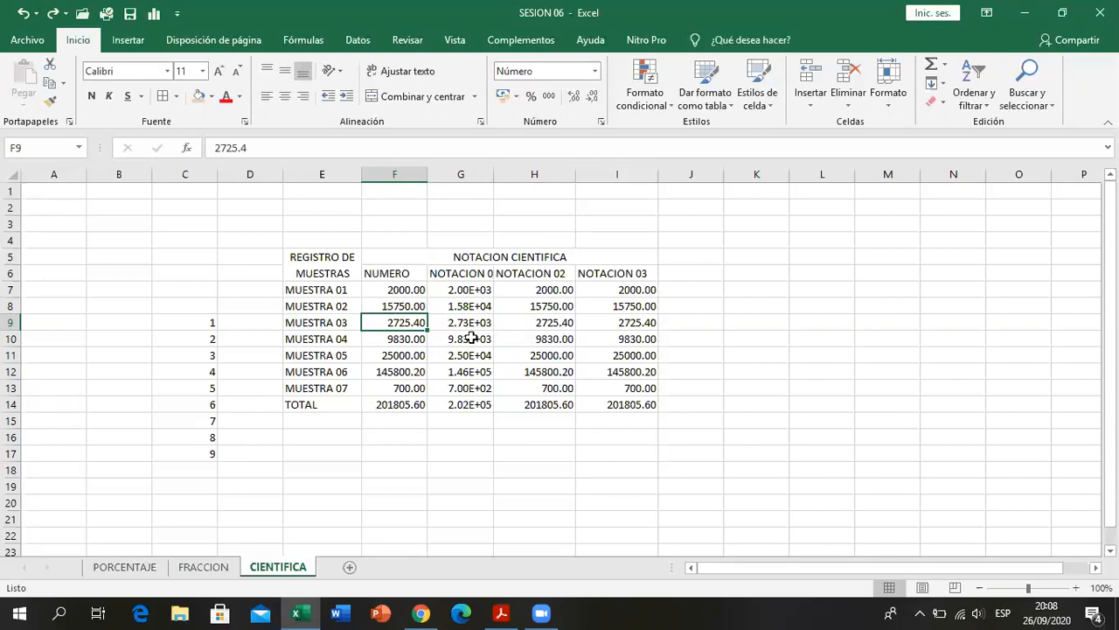
click(398, 373)
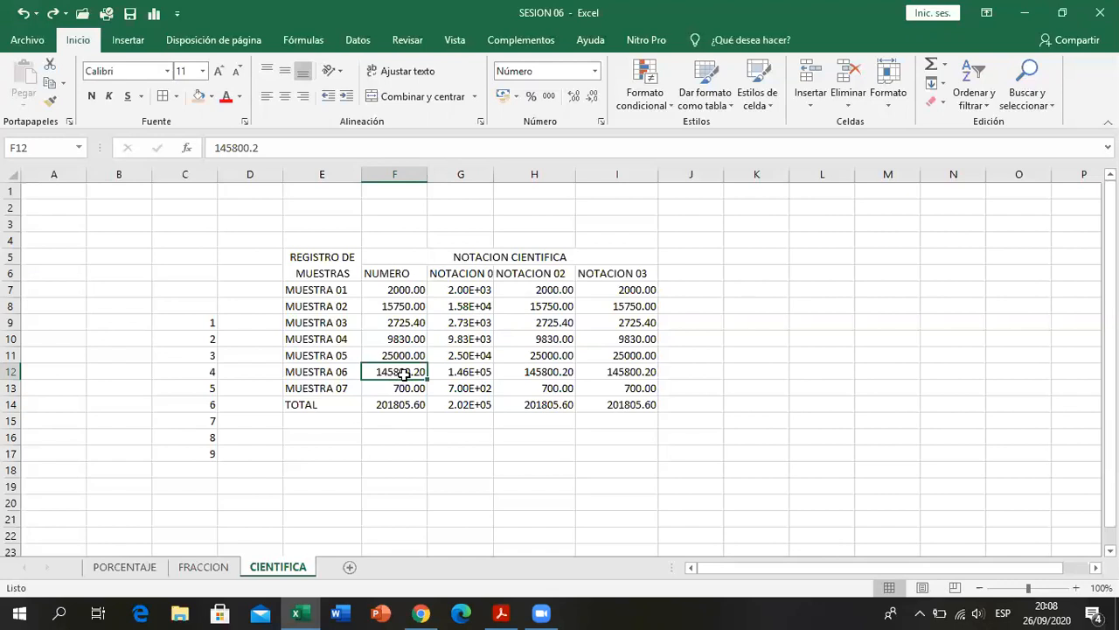
- Compare the original numbers of MUESTRA 06 and MUESTRA 07 with their scientific values in NOTACION 01
click(475, 385)
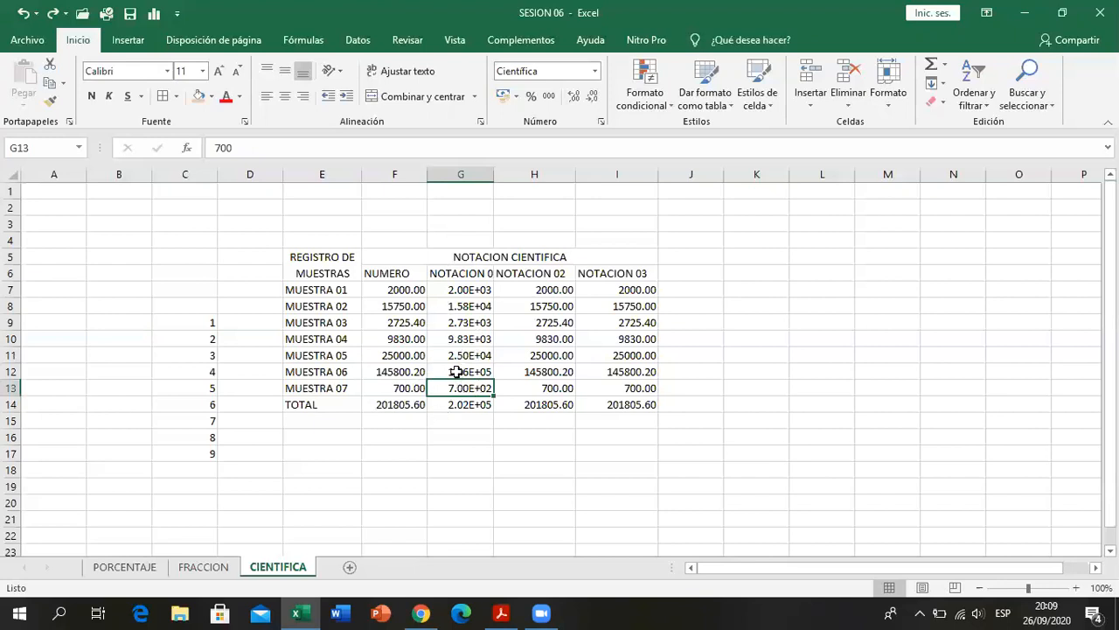
click(382, 374)
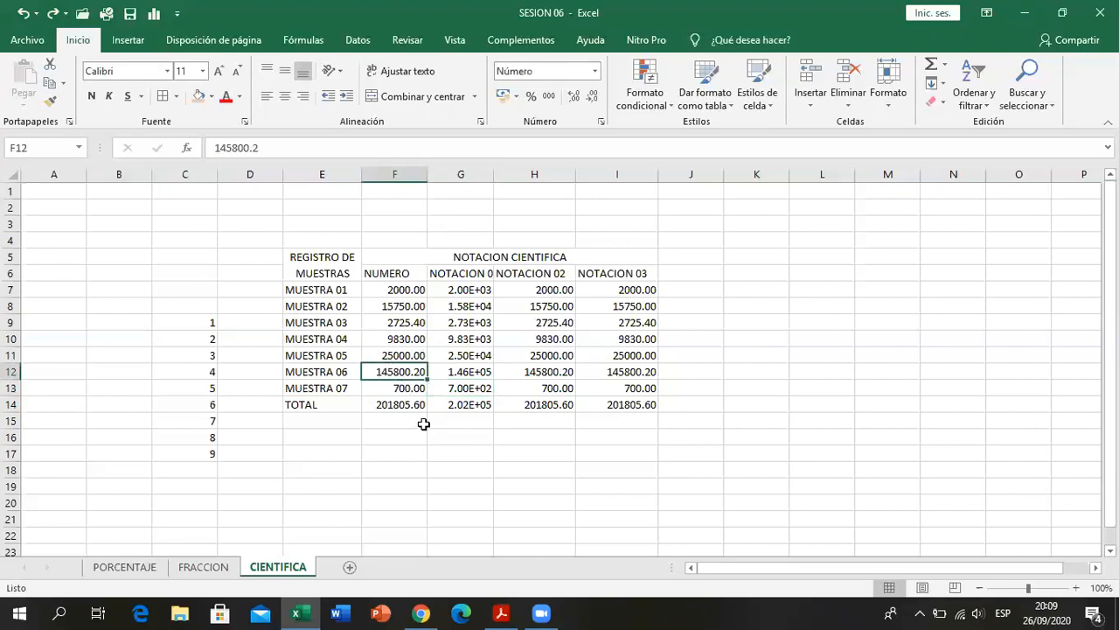
click(407, 387)
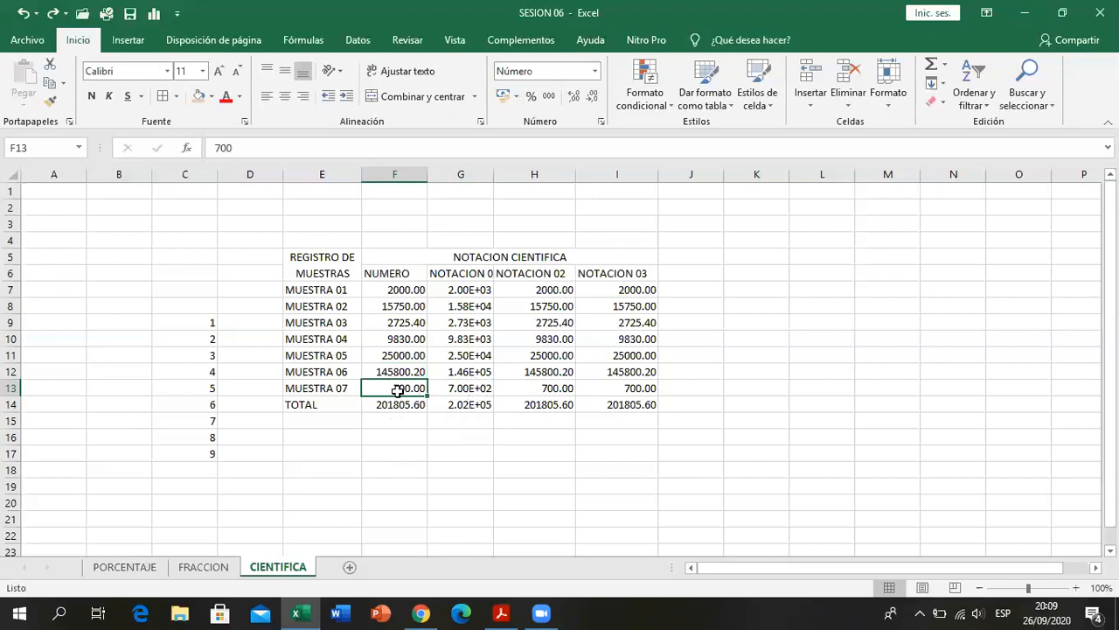
click(452, 434)
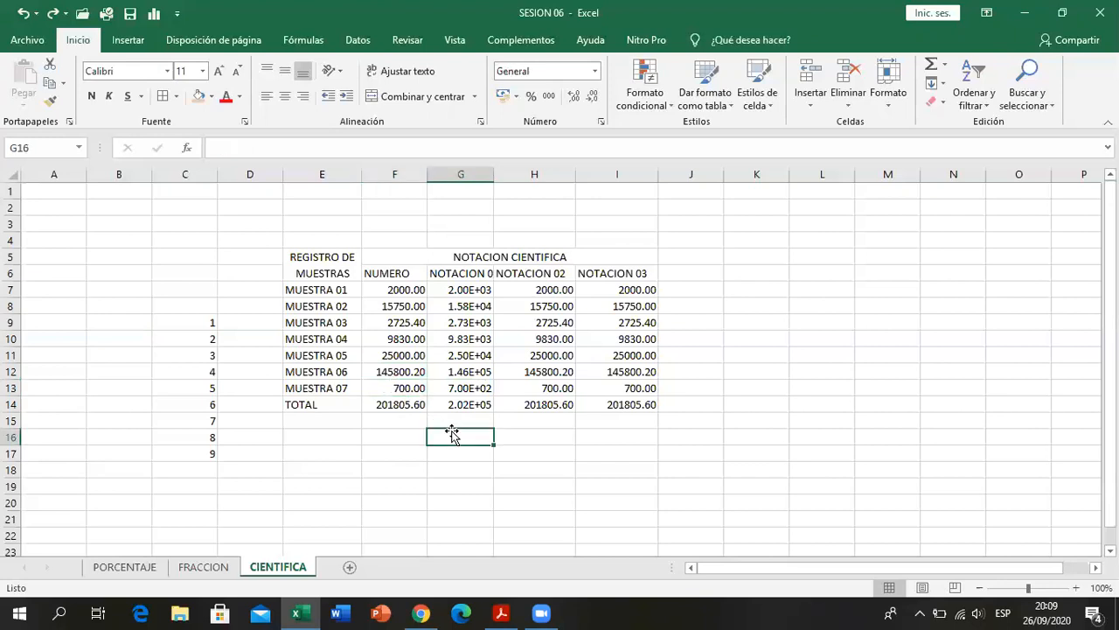
drag(451, 292, 456, 388)
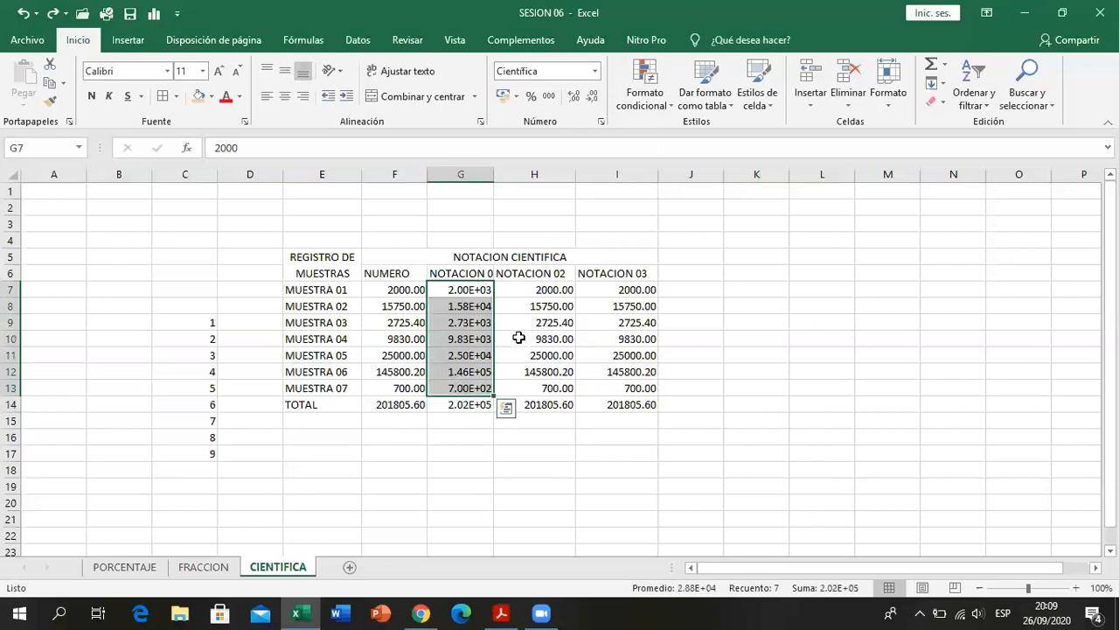
- Widen column G so the NOTACION 01 heading fits in full
click(520, 292)
drag(493, 175, 521, 175)
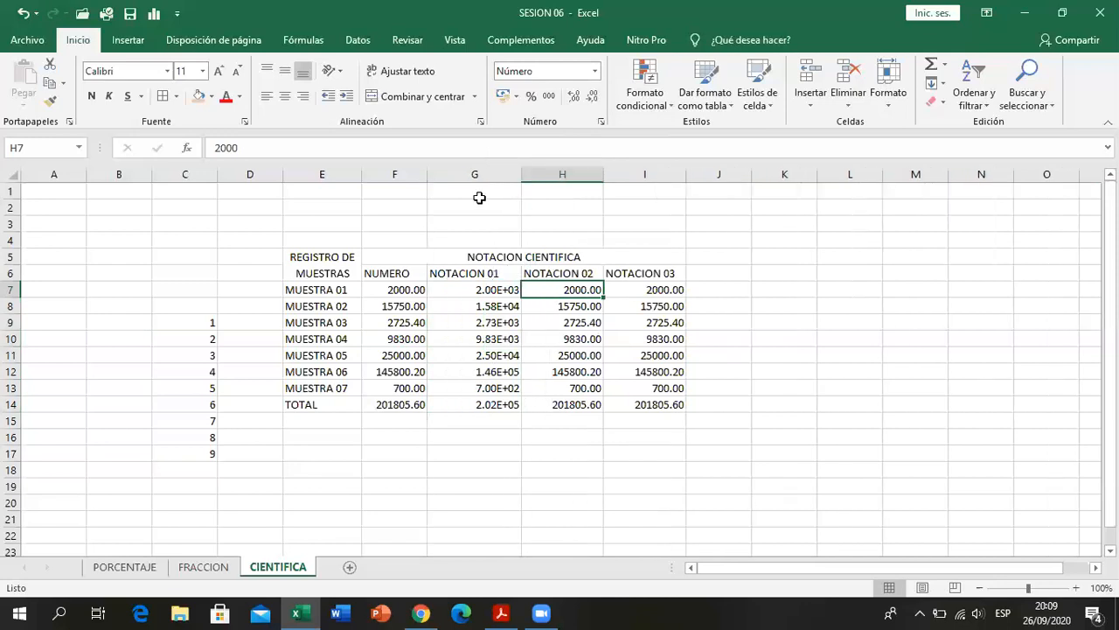
click(507, 276)
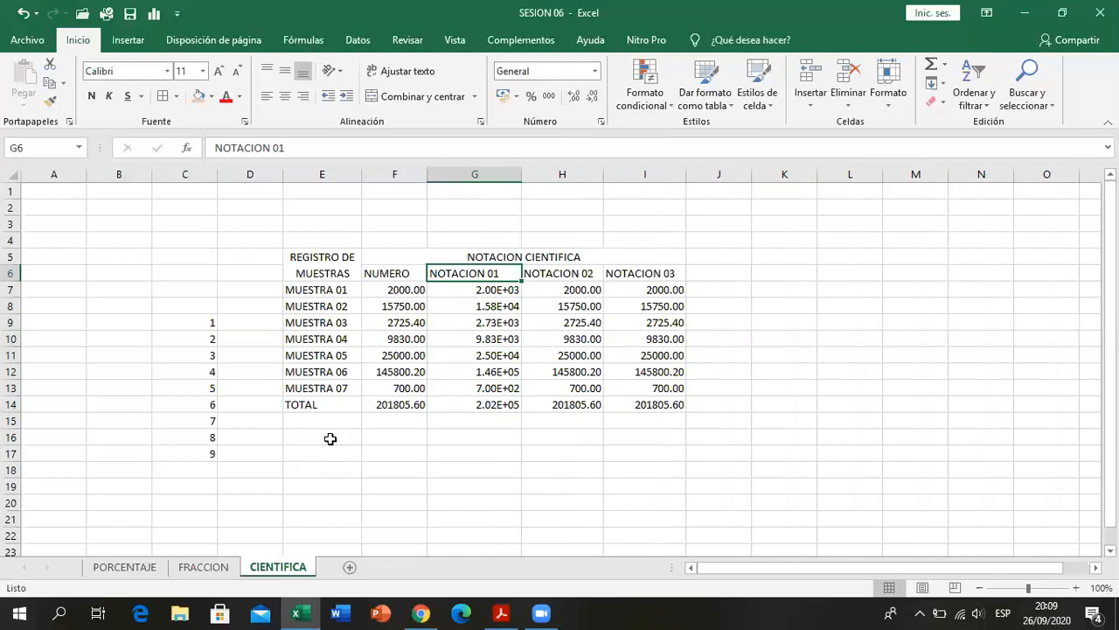
click(396, 291)
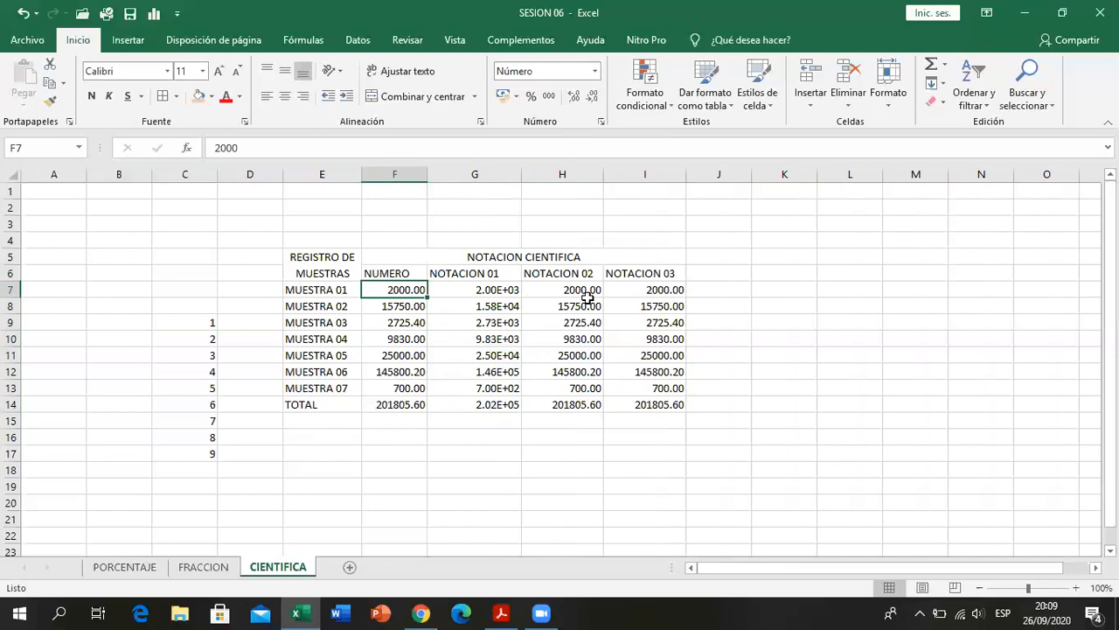
click(490, 452)
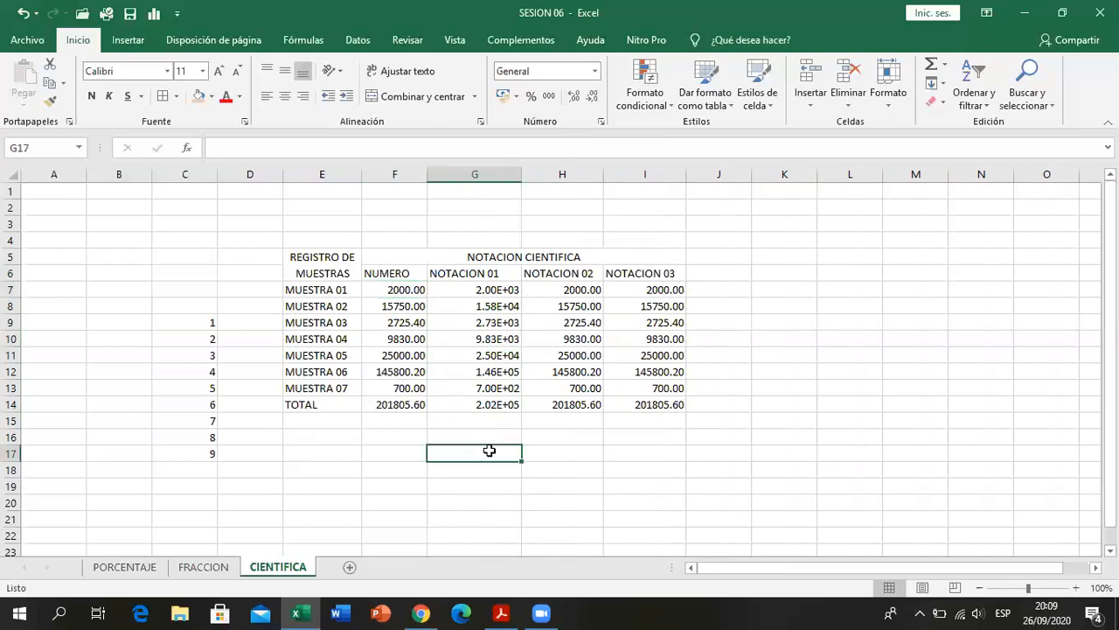
- Check NOTACION 02 in the PDF and format H7:H14, including the total, as scientific notation with three decimals
click(548, 291)
drag(548, 291, 539, 390)
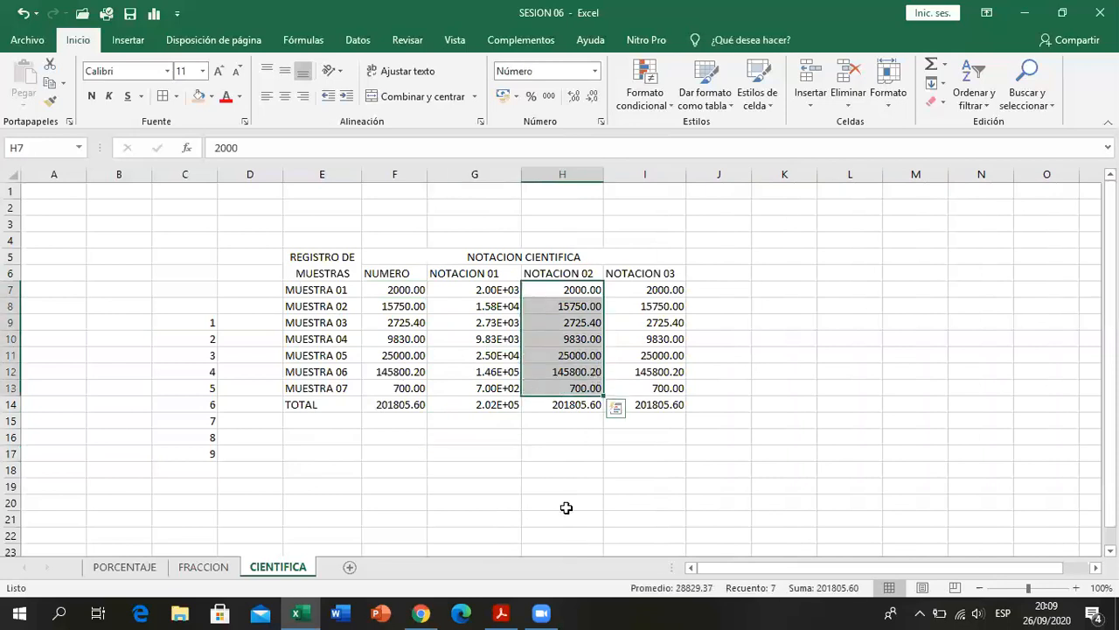
key(alt+Tab)
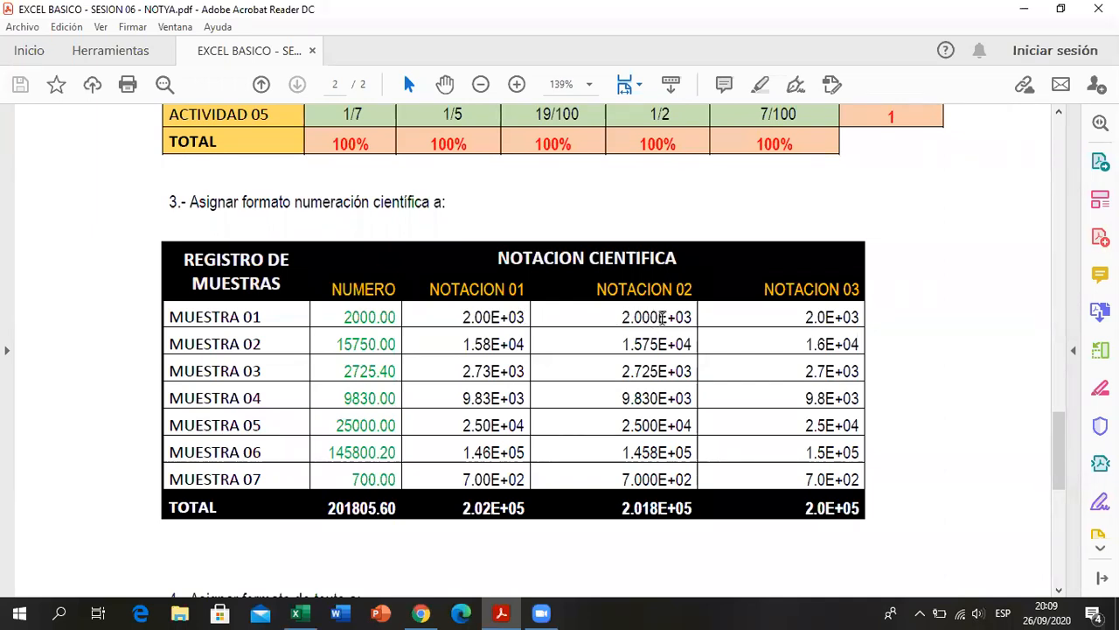
key(alt+Tab)
drag(569, 289, 569, 404)
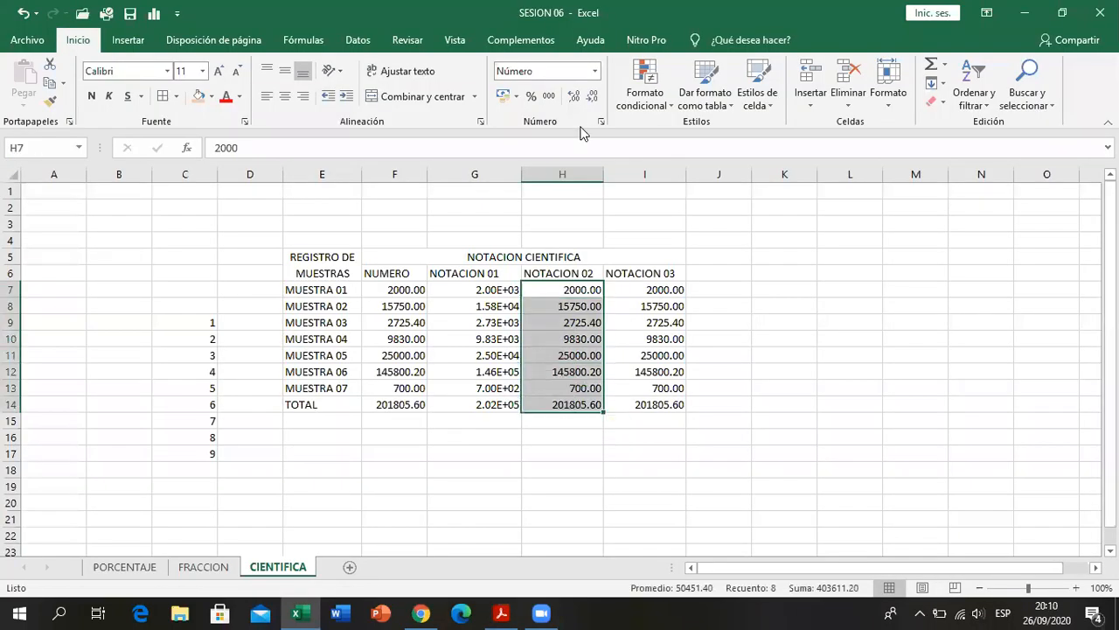
click(573, 97)
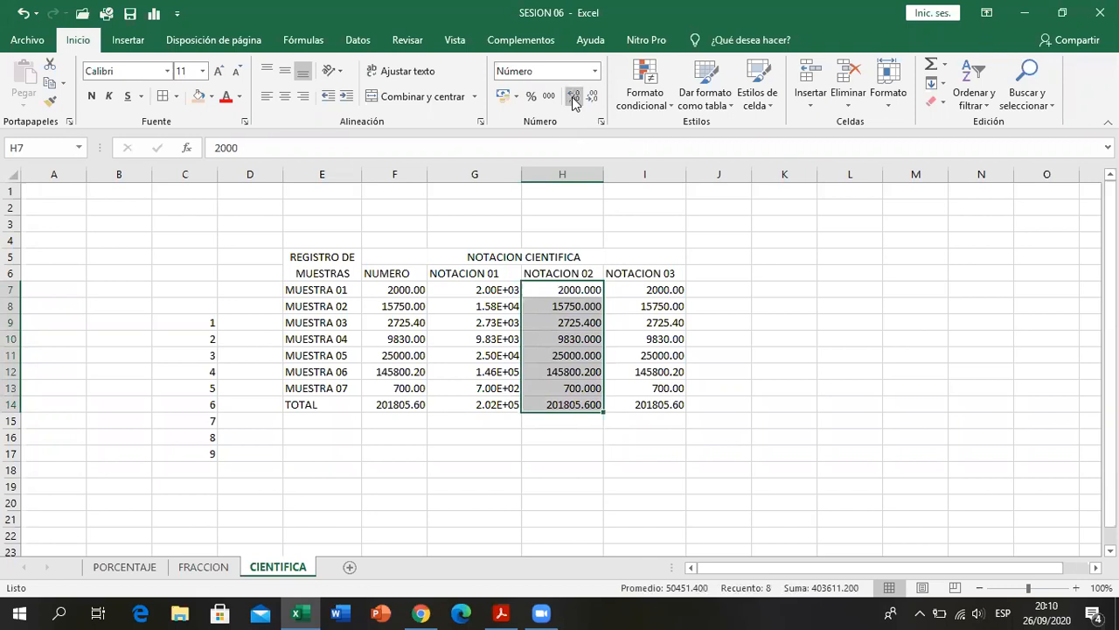
click(595, 71)
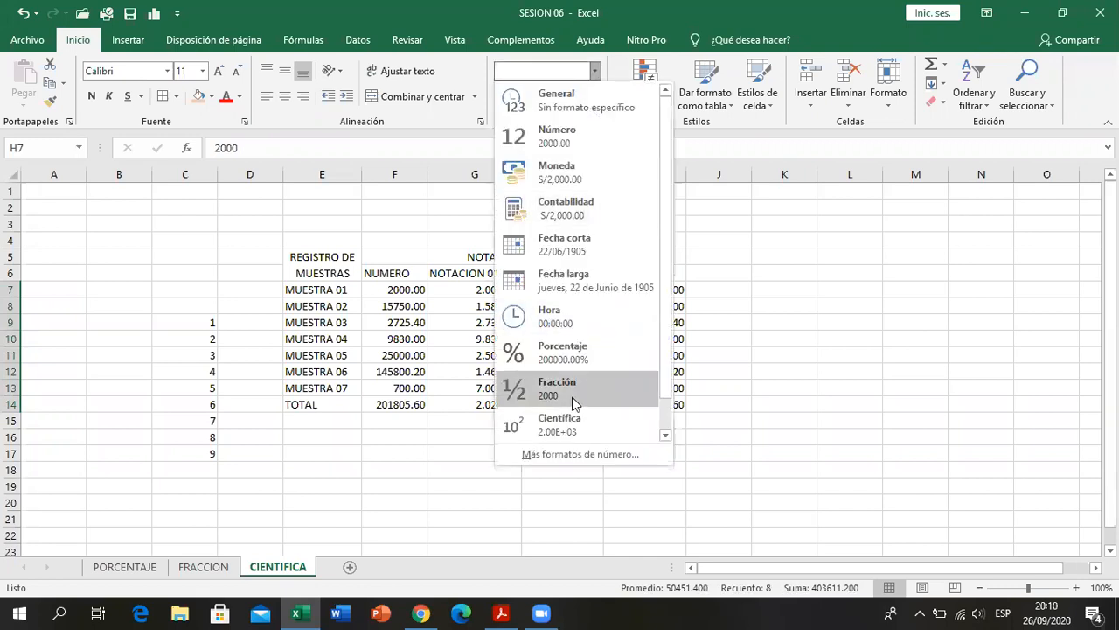
click(572, 426)
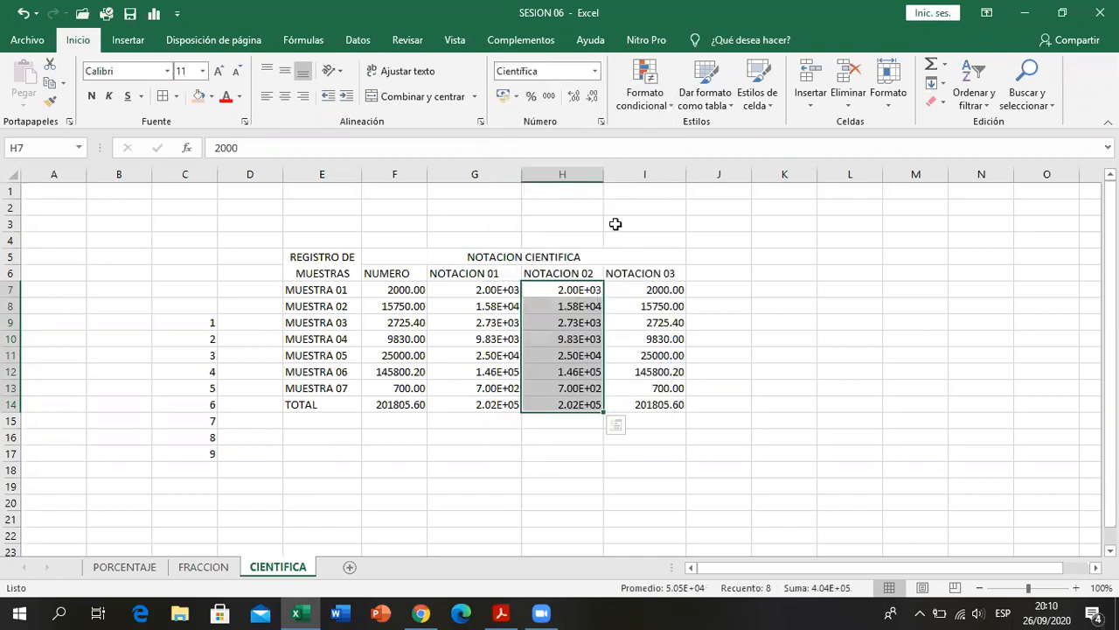
click(574, 96)
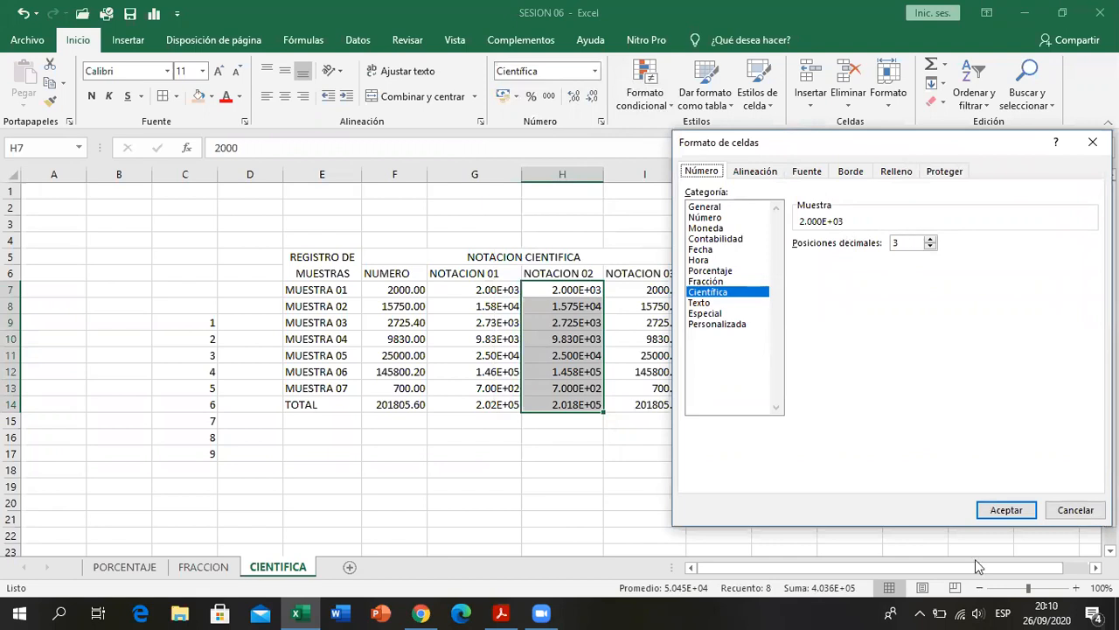
click(996, 514)
click(657, 461)
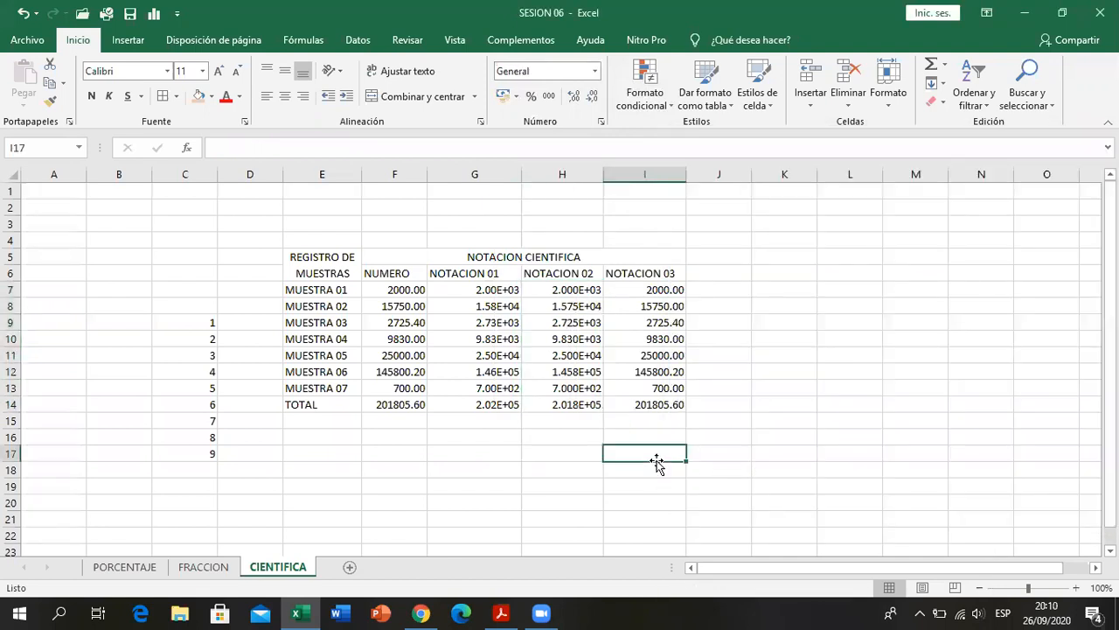
- Try the thousands separator style on the NOTACION 02 values in H7:H14
drag(560, 289, 569, 402)
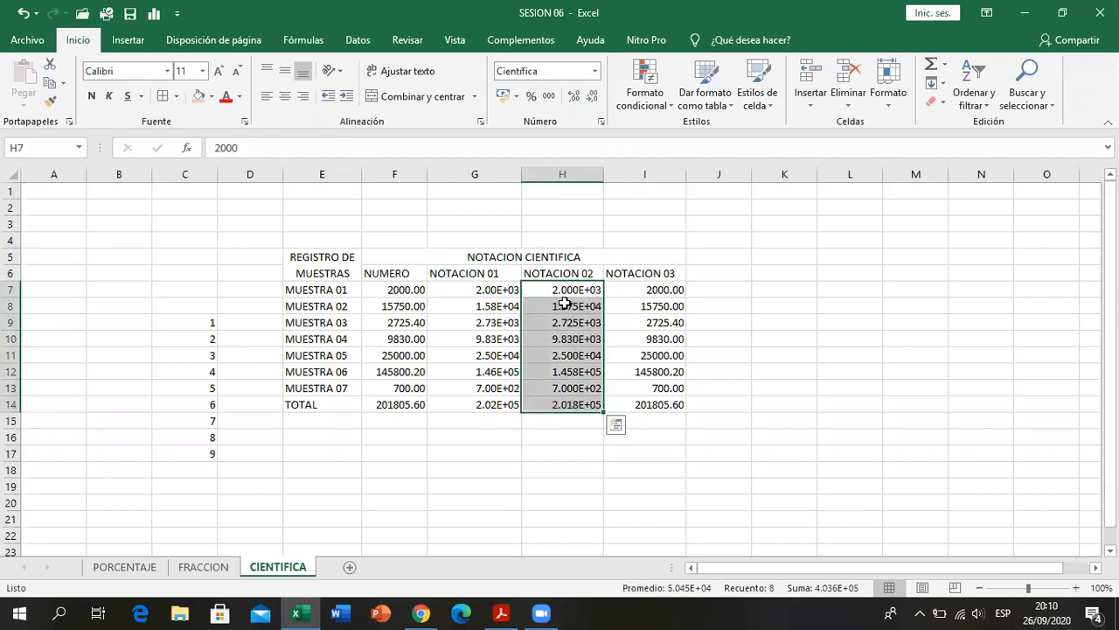
click(548, 96)
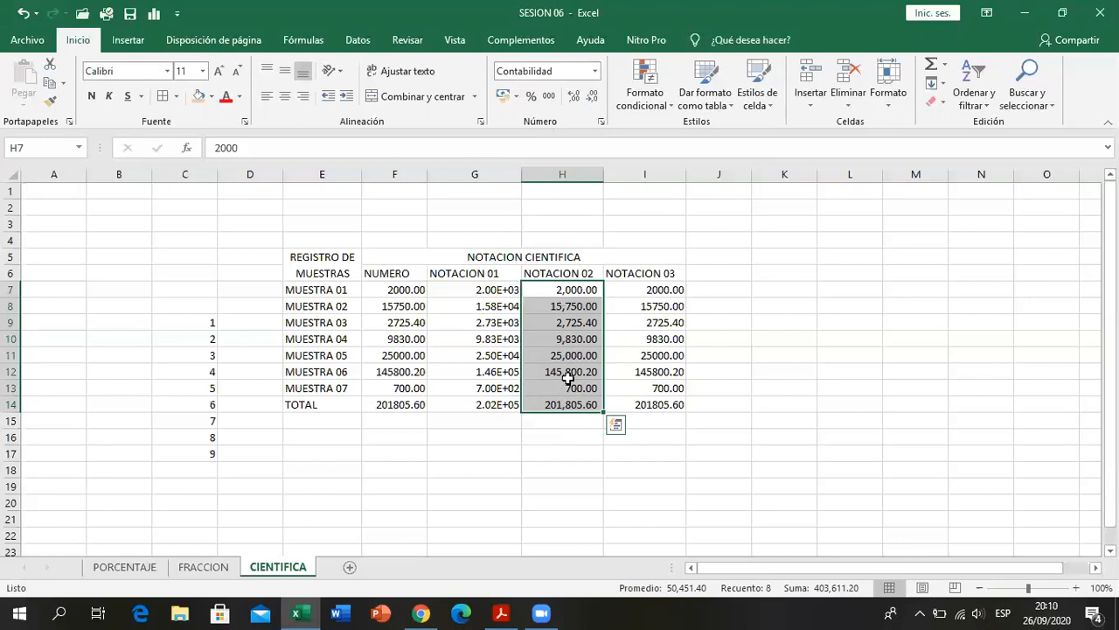
click(587, 433)
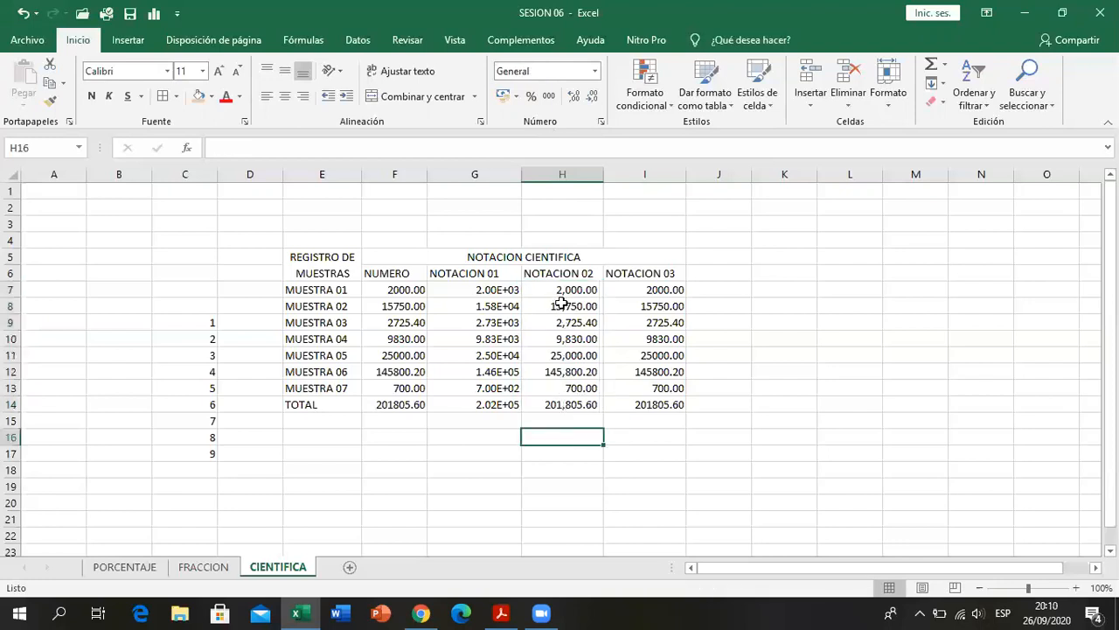
- Reapply the scientific format with three decimals to the NOTACION 02 values and total
drag(561, 290, 558, 411)
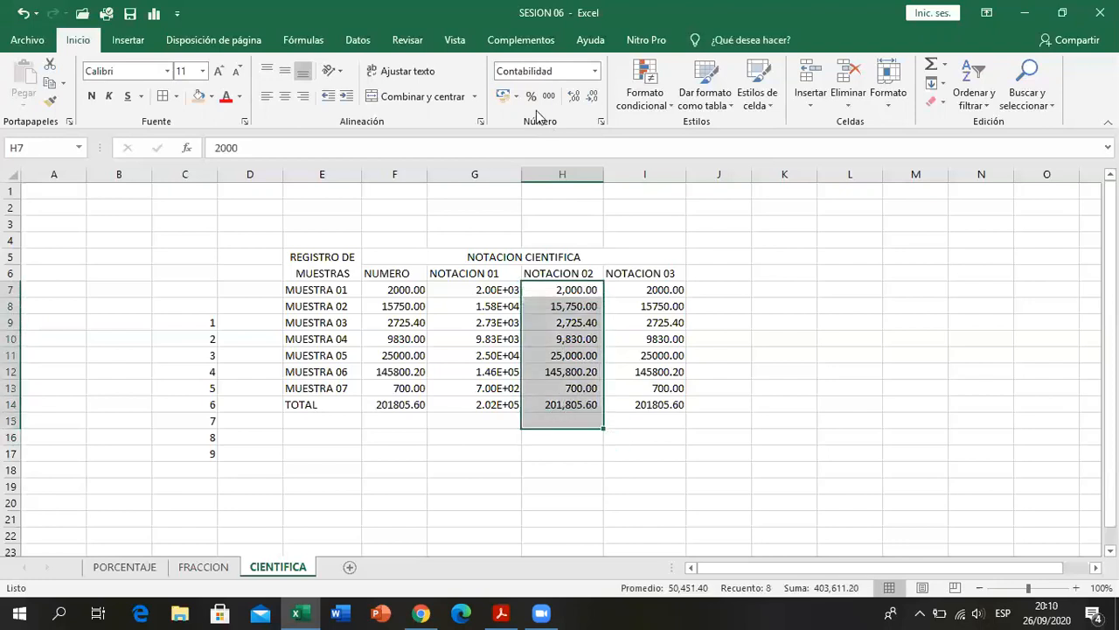
click(595, 71)
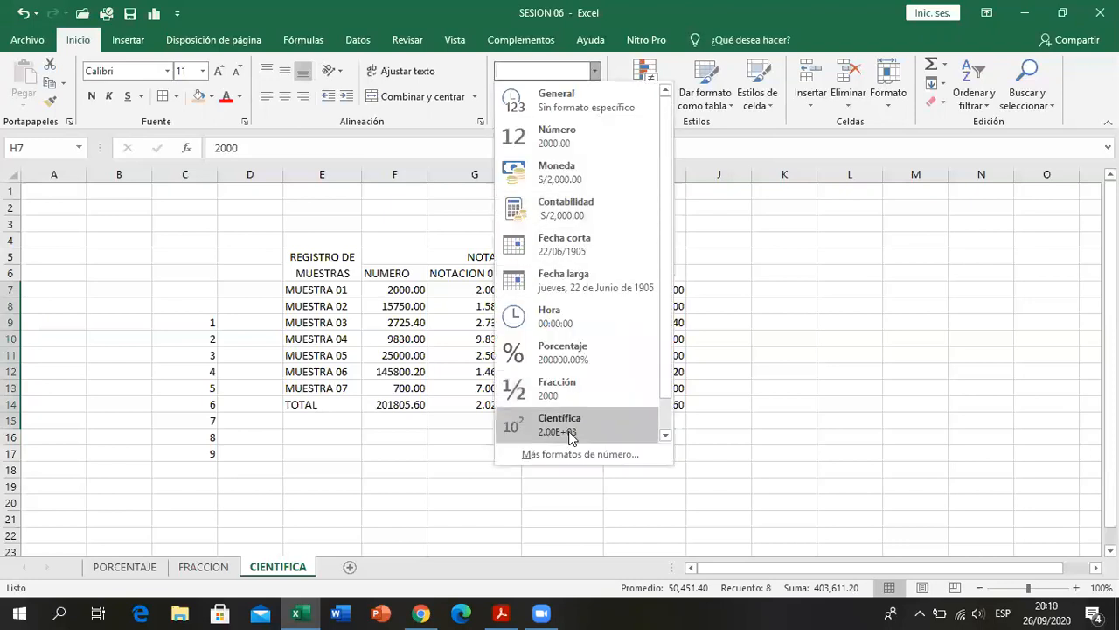
click(570, 429)
click(574, 96)
click(607, 484)
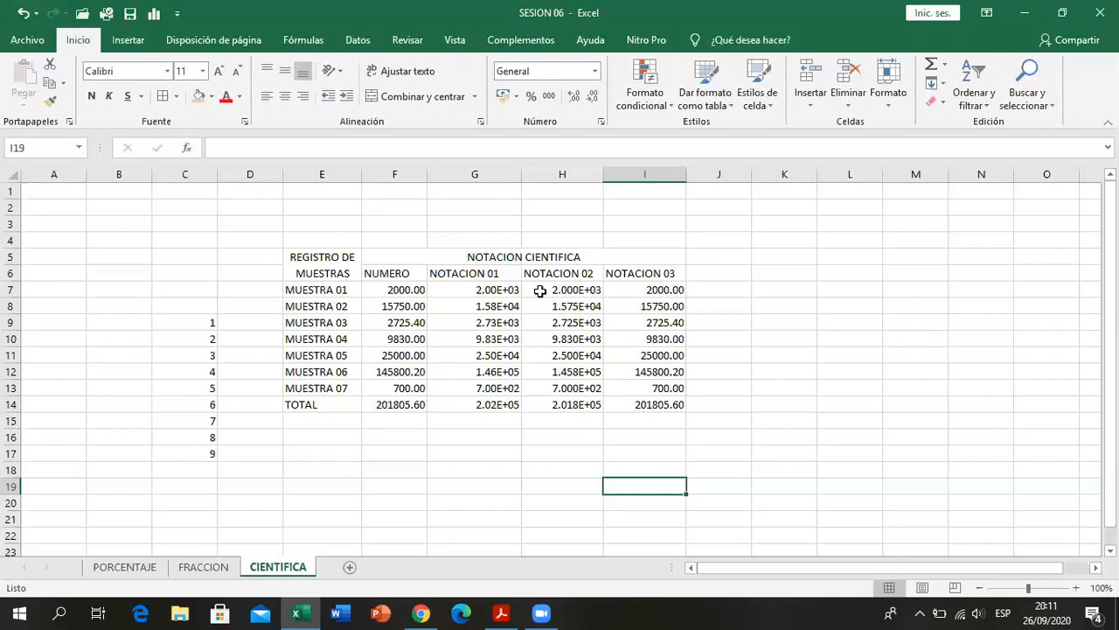
click(564, 439)
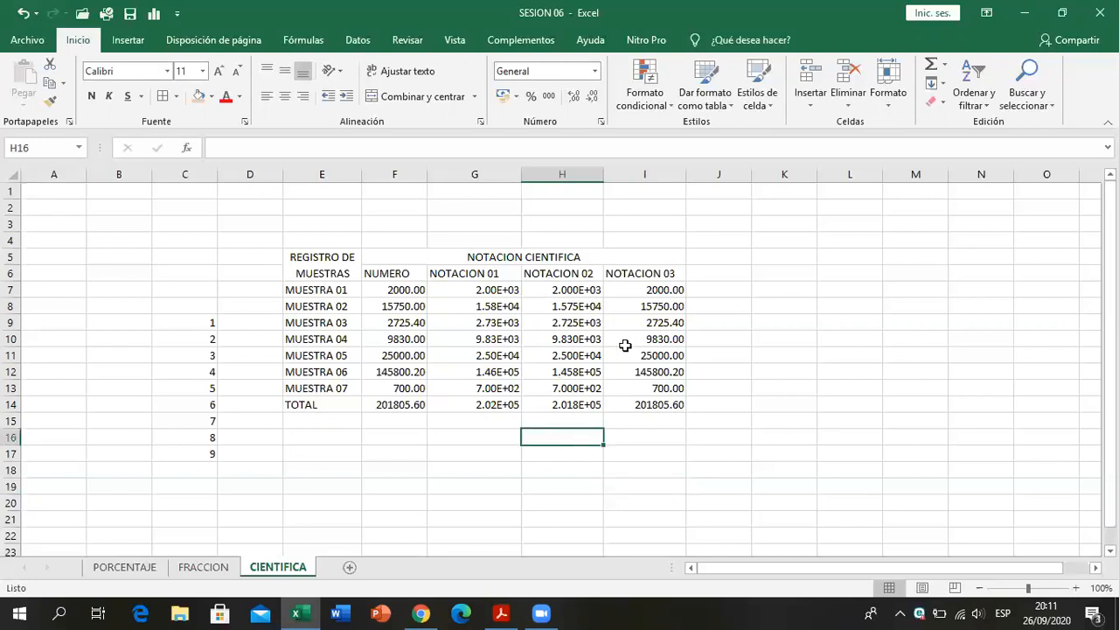
- Check NOTACION 03 in the PDF and format I7:I14, including the total, as scientific notation with one decimal
click(626, 292)
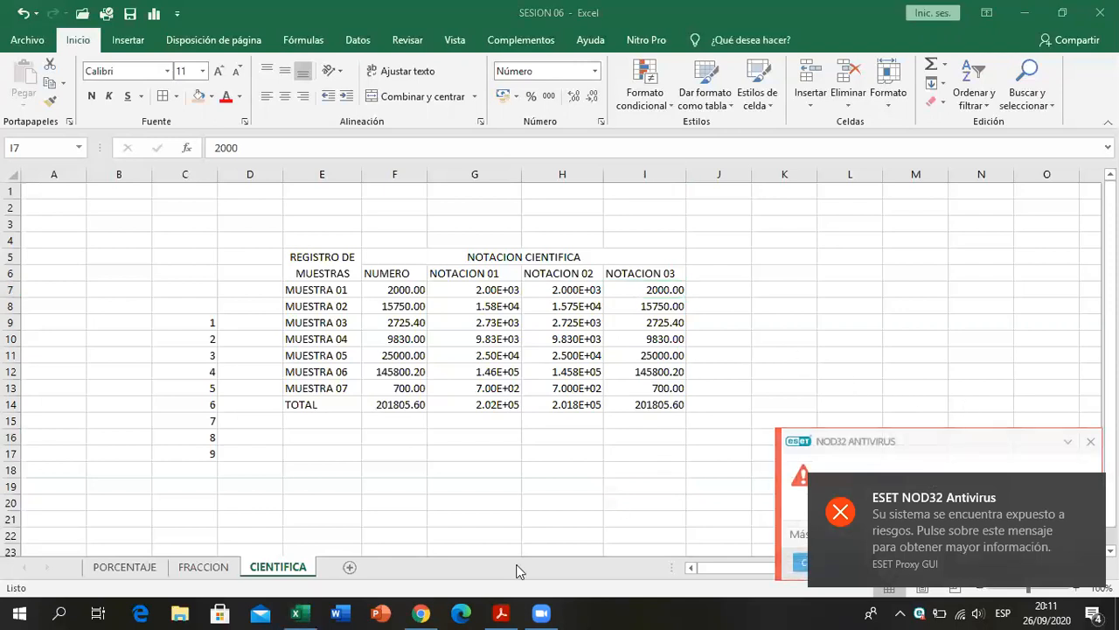
click(501, 613)
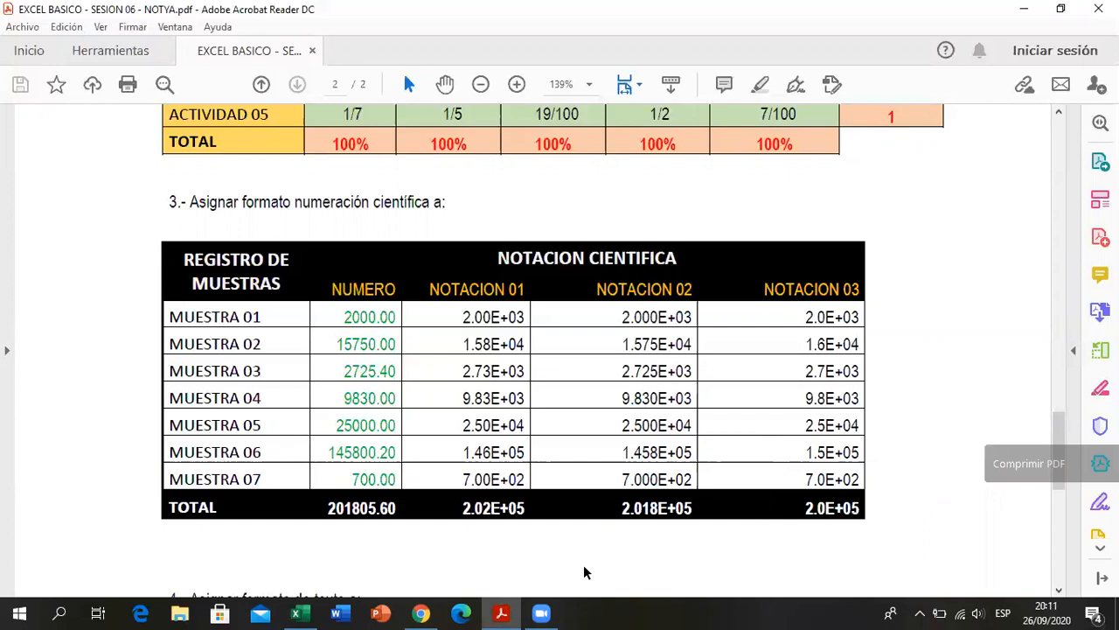
key(alt+Tab)
drag(644, 292, 663, 413)
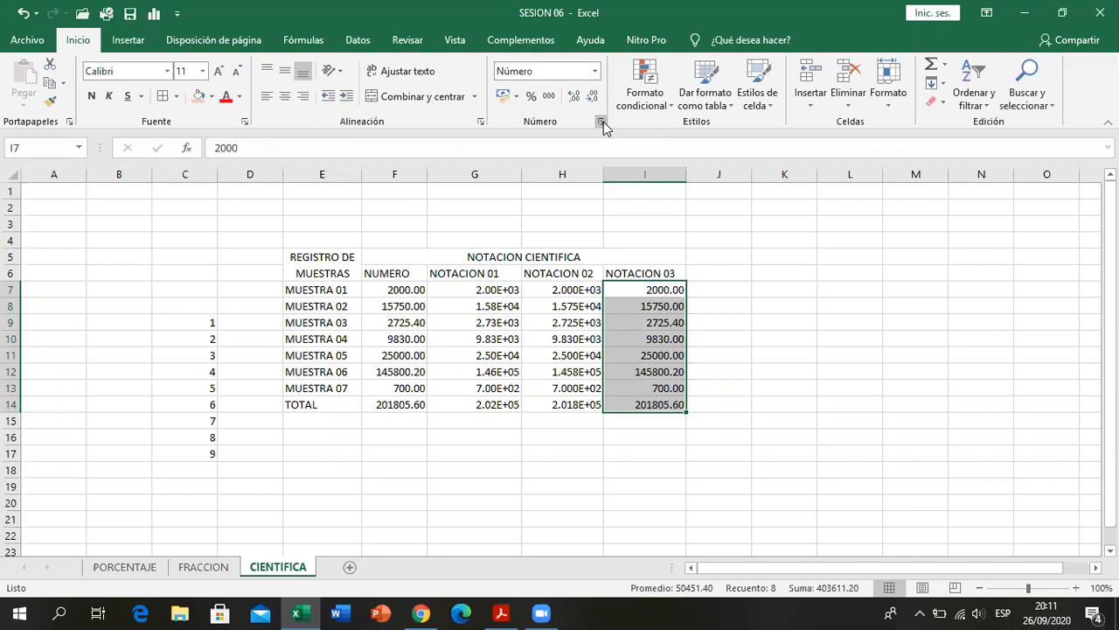
click(602, 123)
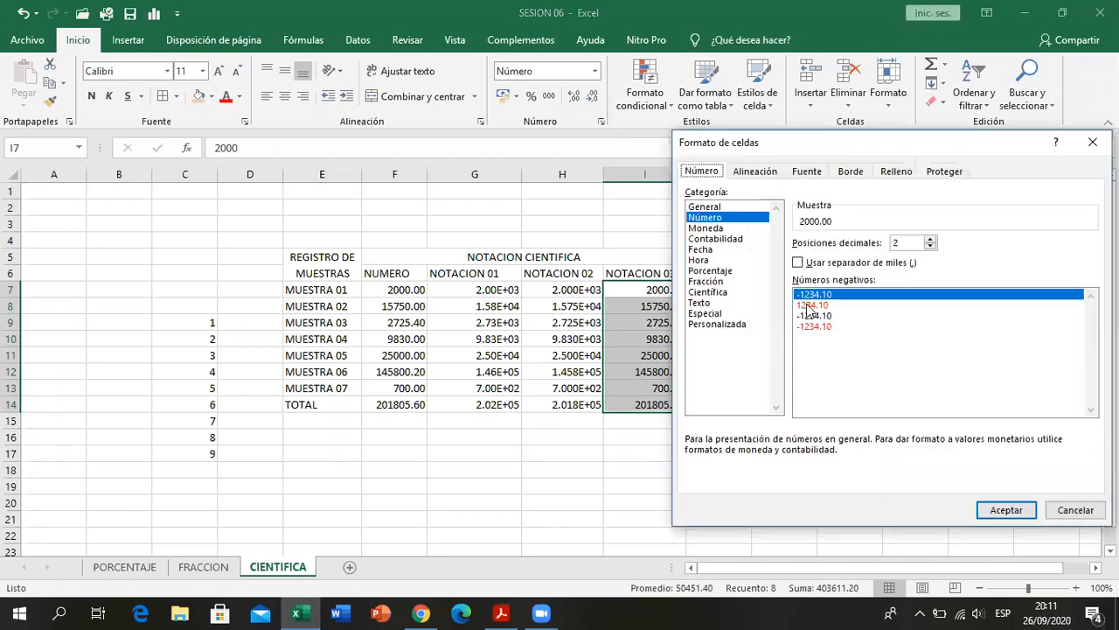
click(707, 294)
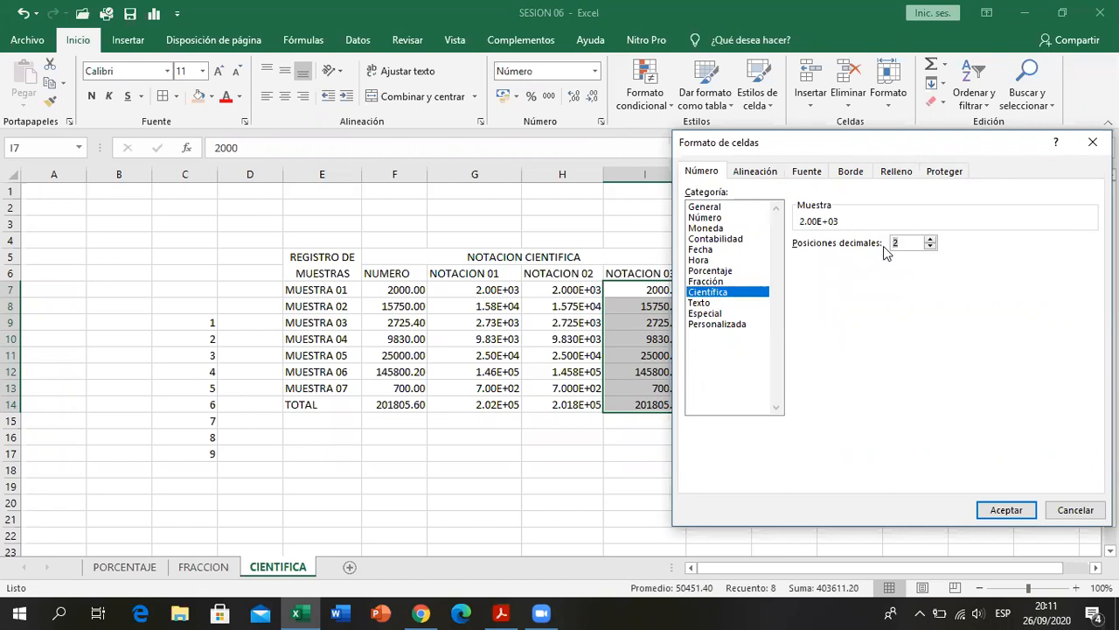
text(1)
click(980, 503)
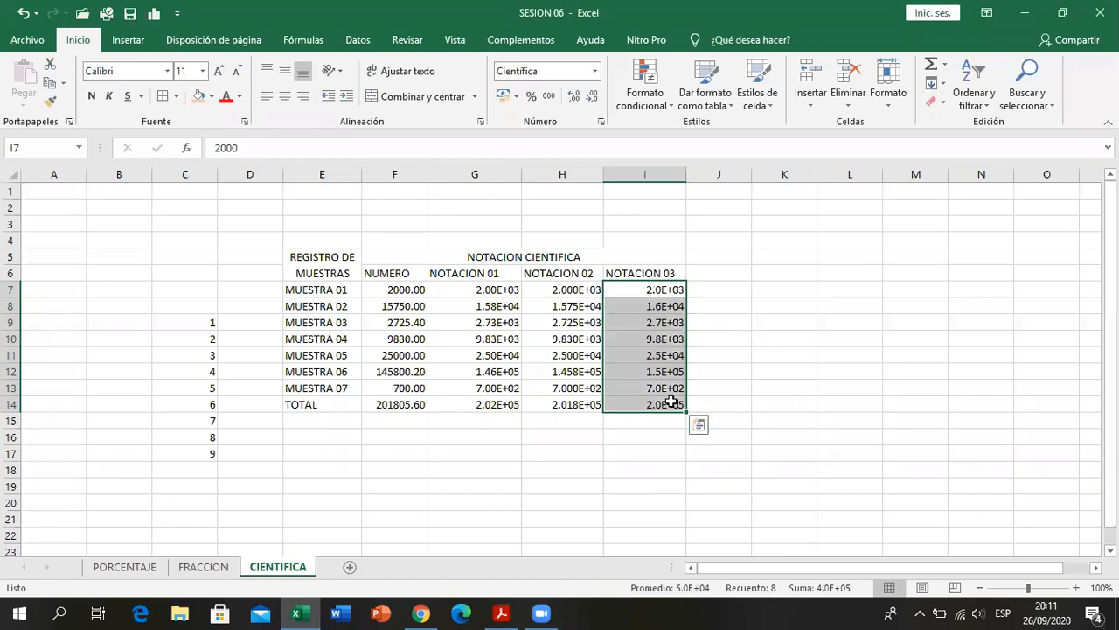
click(409, 434)
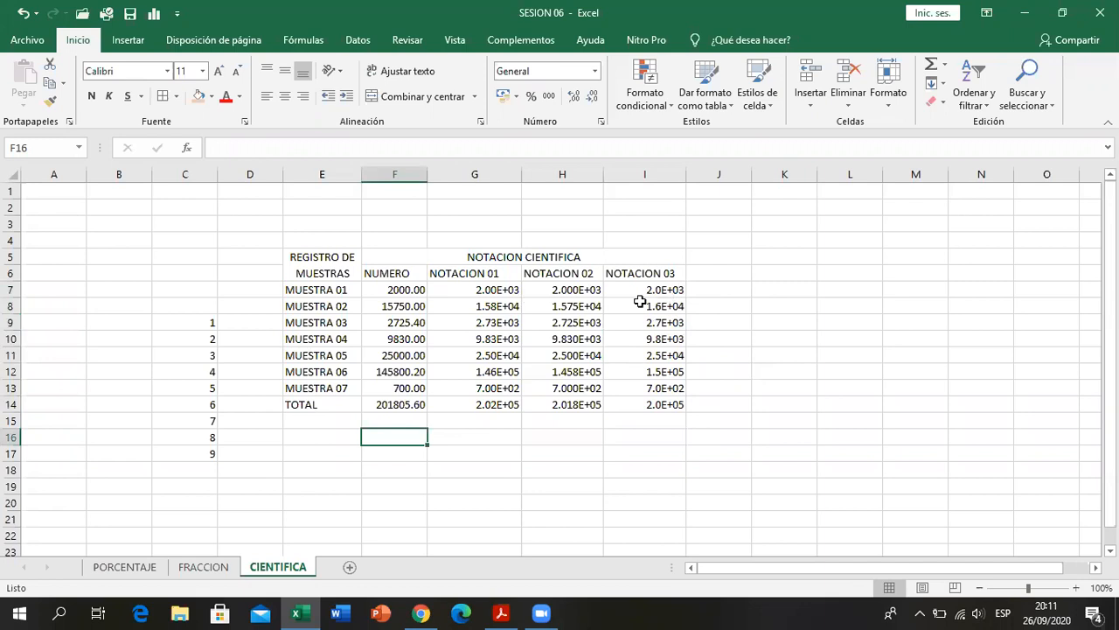
click(463, 290)
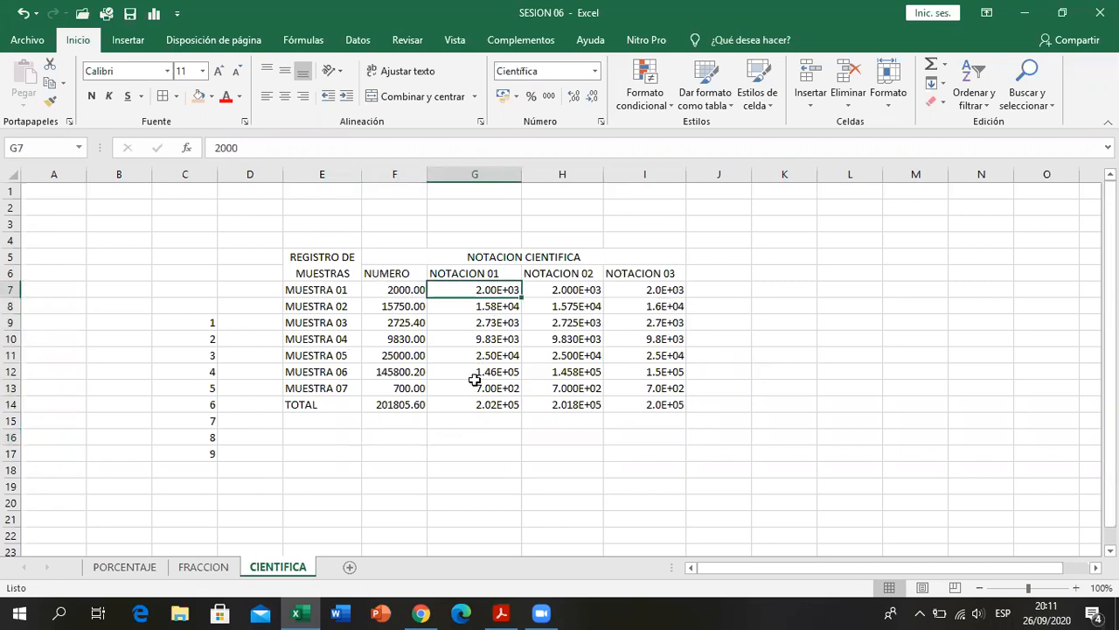
- Clear the list of digits 1 to 9 in column C and switch to the exercise PDF in Acrobat Reader
drag(197, 323, 187, 465)
key(Delete)
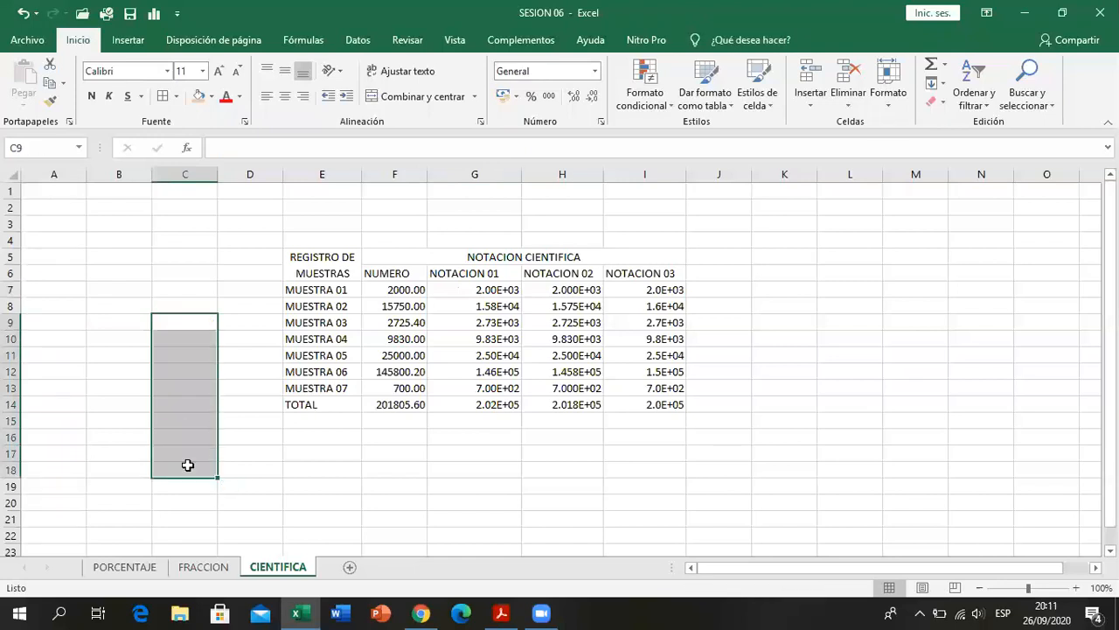
click(476, 422)
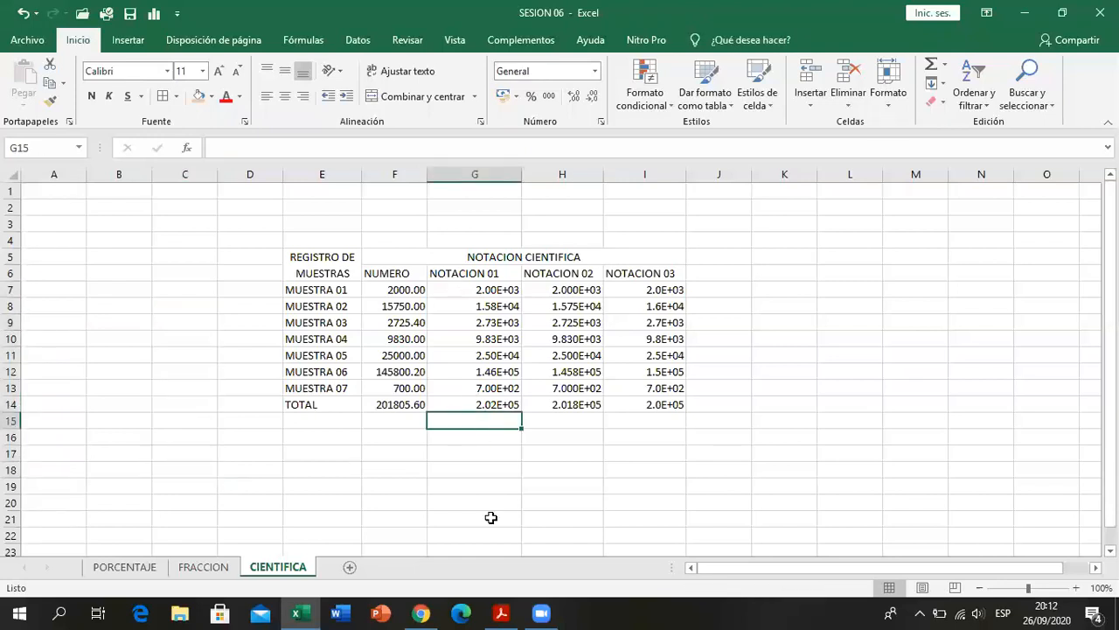
click(500, 612)
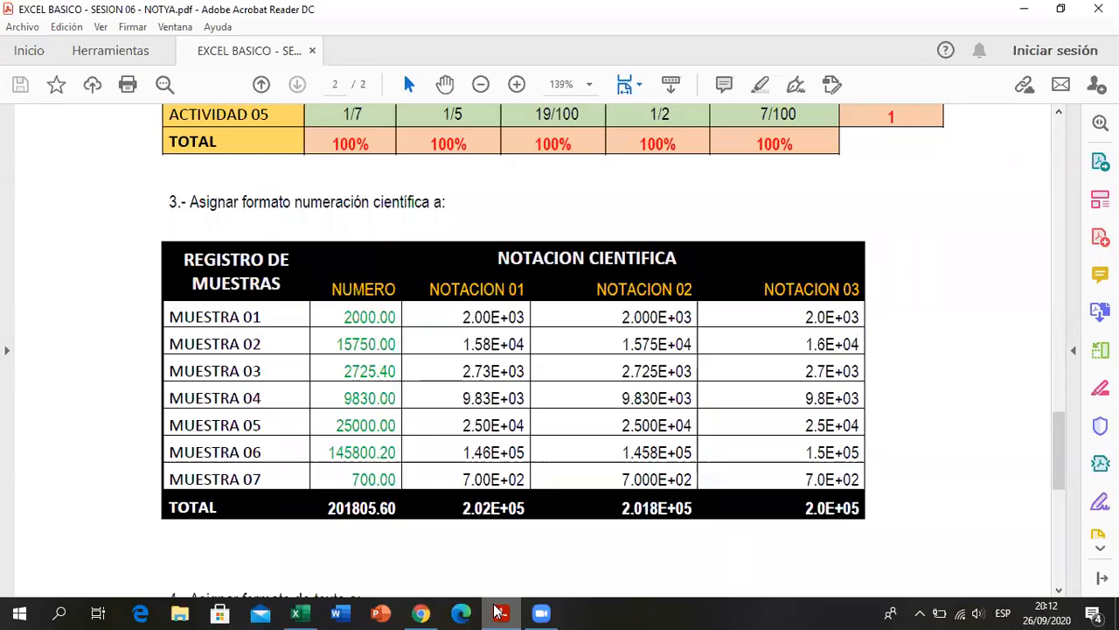
- Switch to the Excel workbook and give the table header E5:I6 a black fill with white text
click(498, 612)
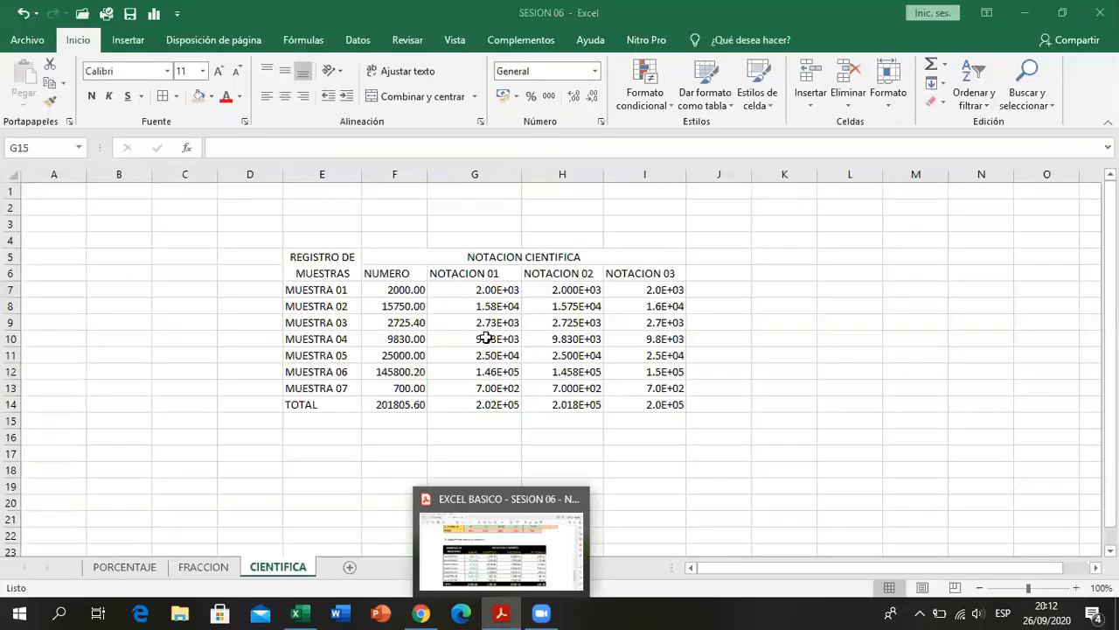
click(324, 256)
drag(324, 256, 623, 269)
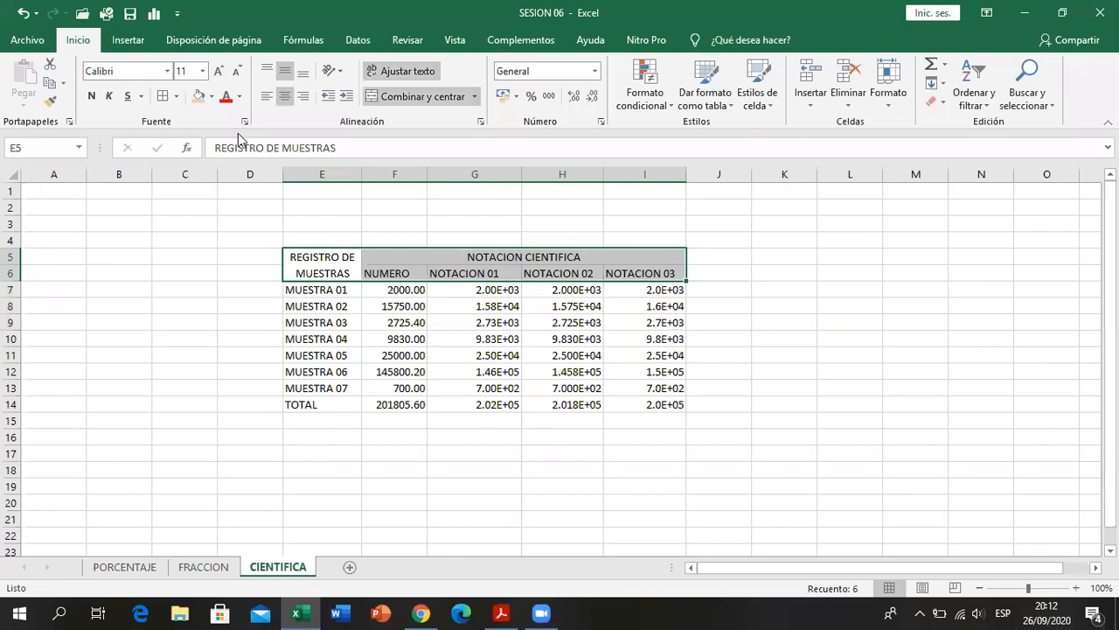
click(211, 97)
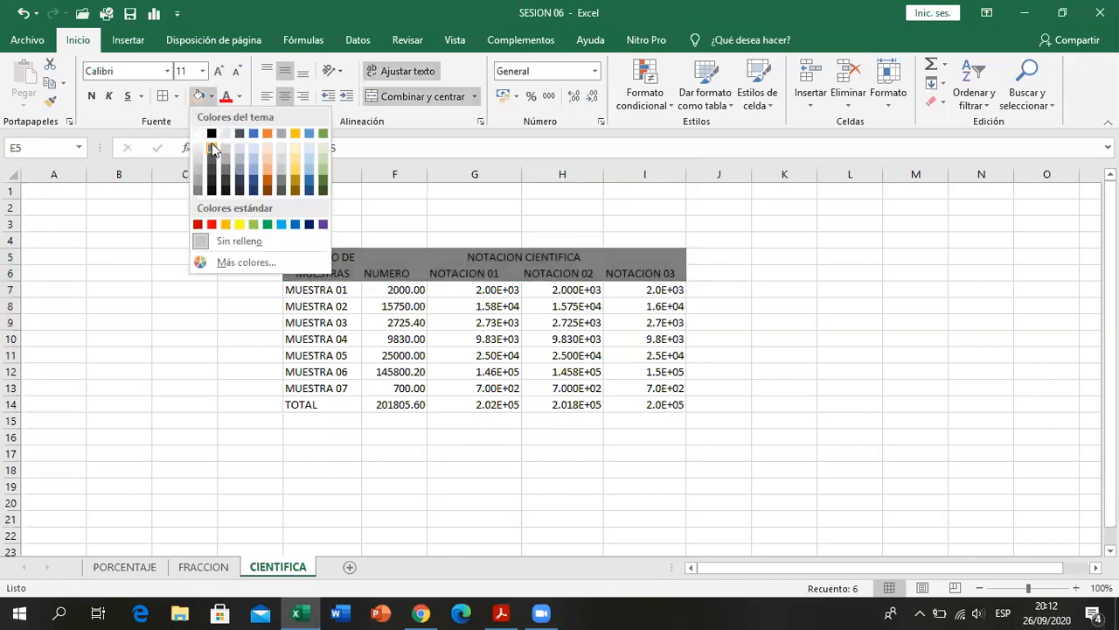
click(211, 176)
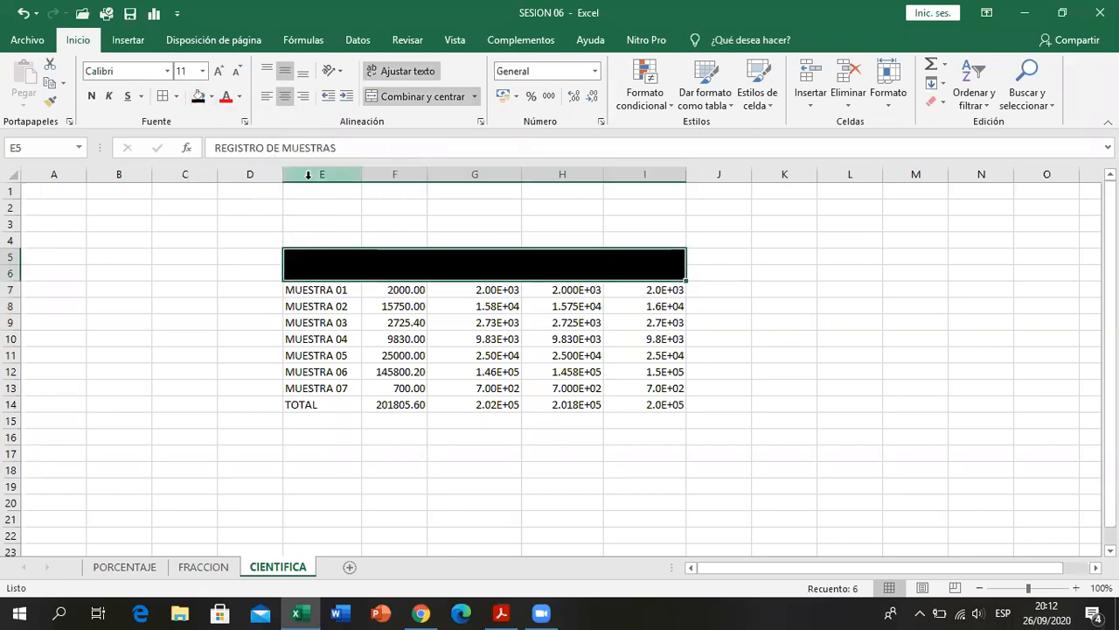
click(243, 96)
click(231, 156)
- Color the column labels in F6:I6, from NUMERO to NOTACION 03, yellow
drag(385, 273, 657, 273)
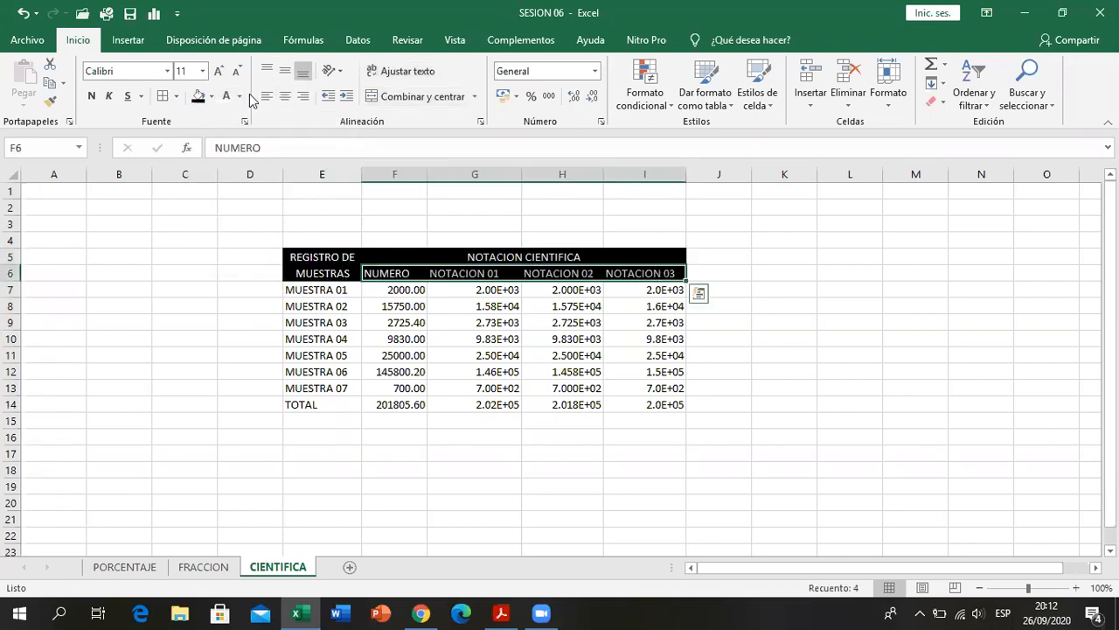
click(240, 96)
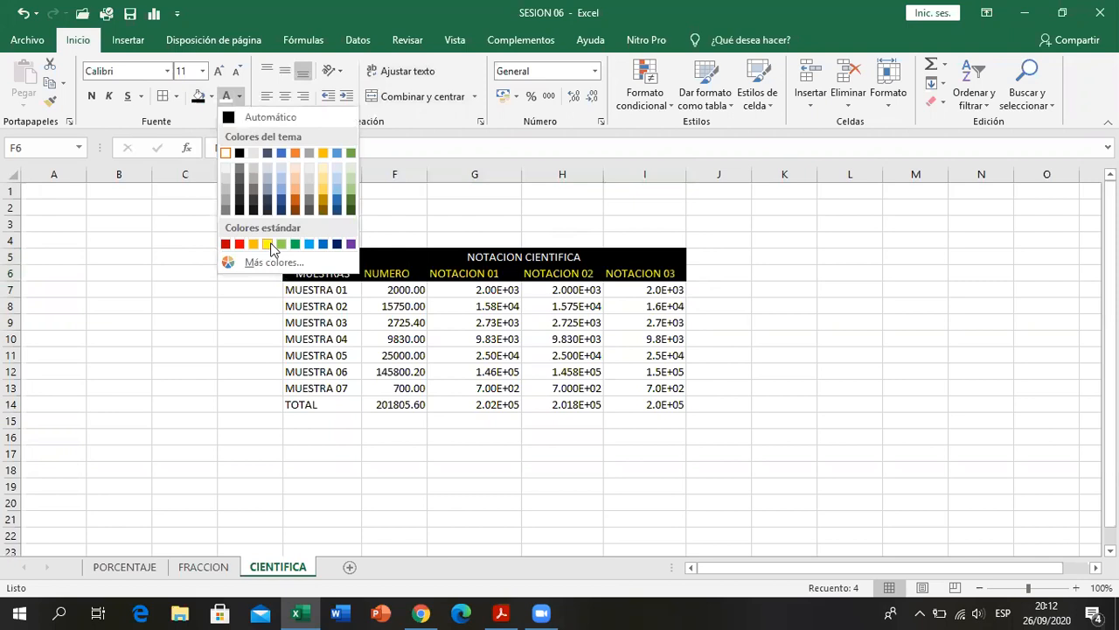
click(267, 245)
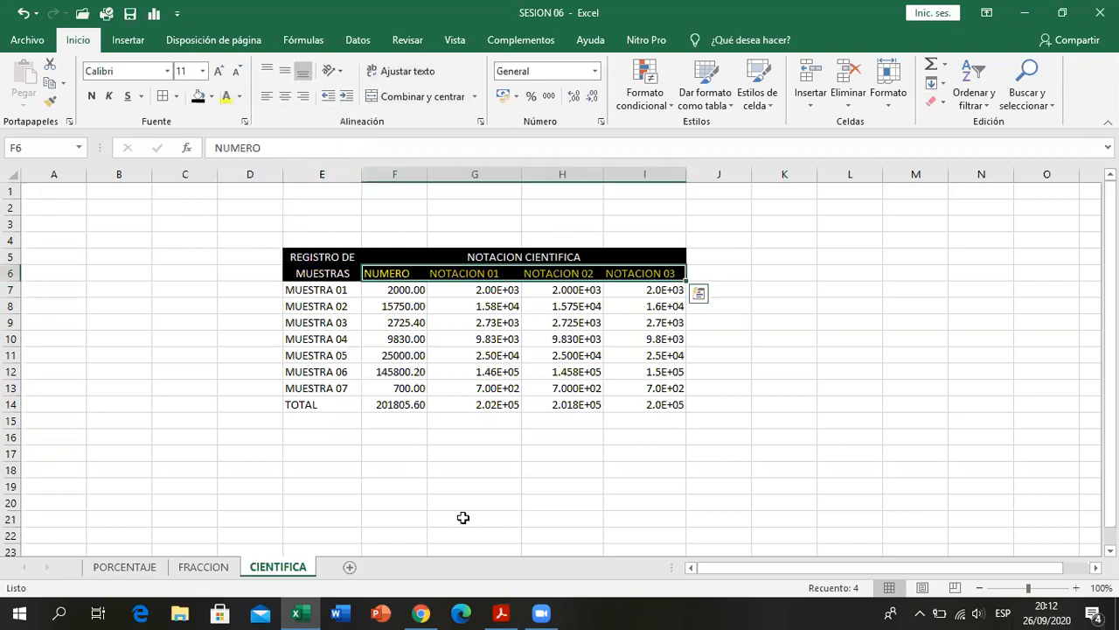
- Check the header style in the PDF and make the REGISTRO DE MUESTRAS and NOTACION CIENTIFICA headings bold
click(503, 609)
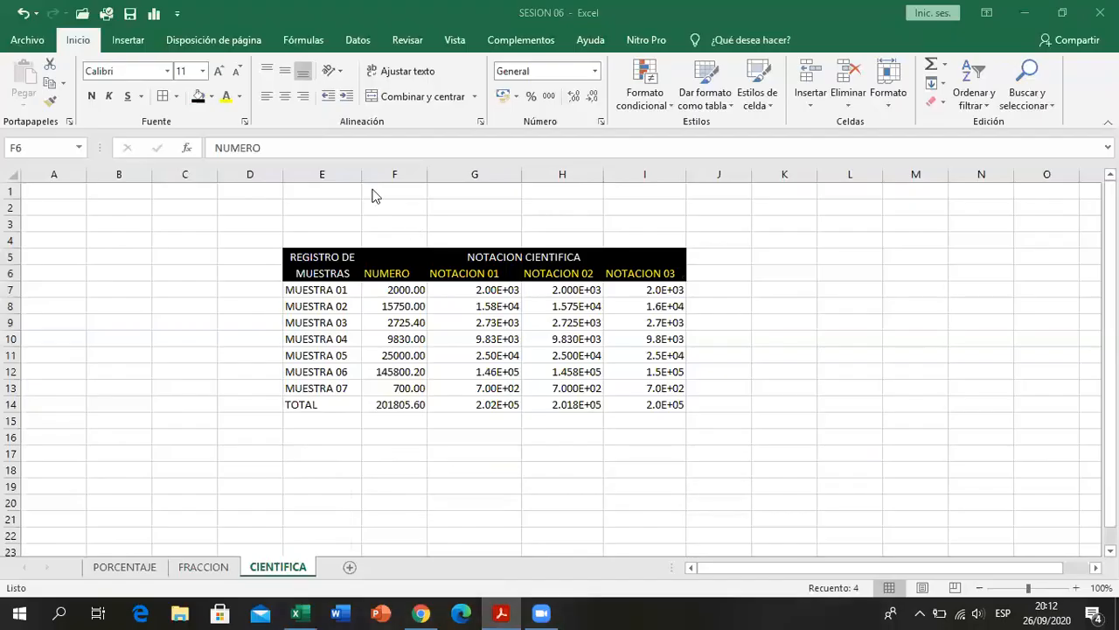
click(448, 254)
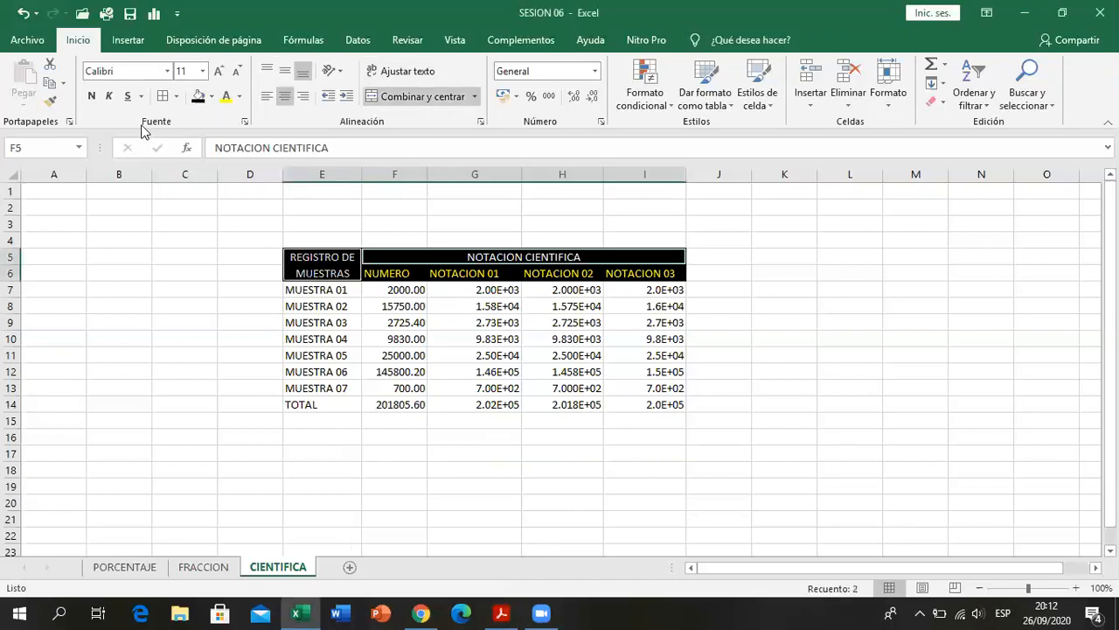
click(91, 96)
click(306, 289)
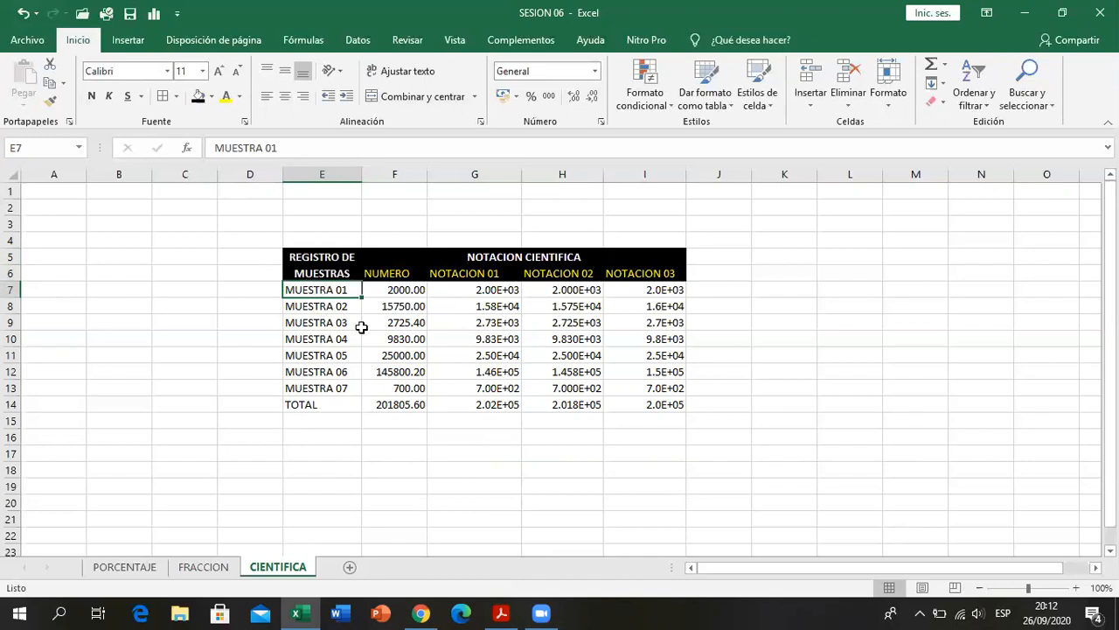
- Format the TOTAL row E14:I14 with bold white text on a black fill
drag(320, 403, 651, 400)
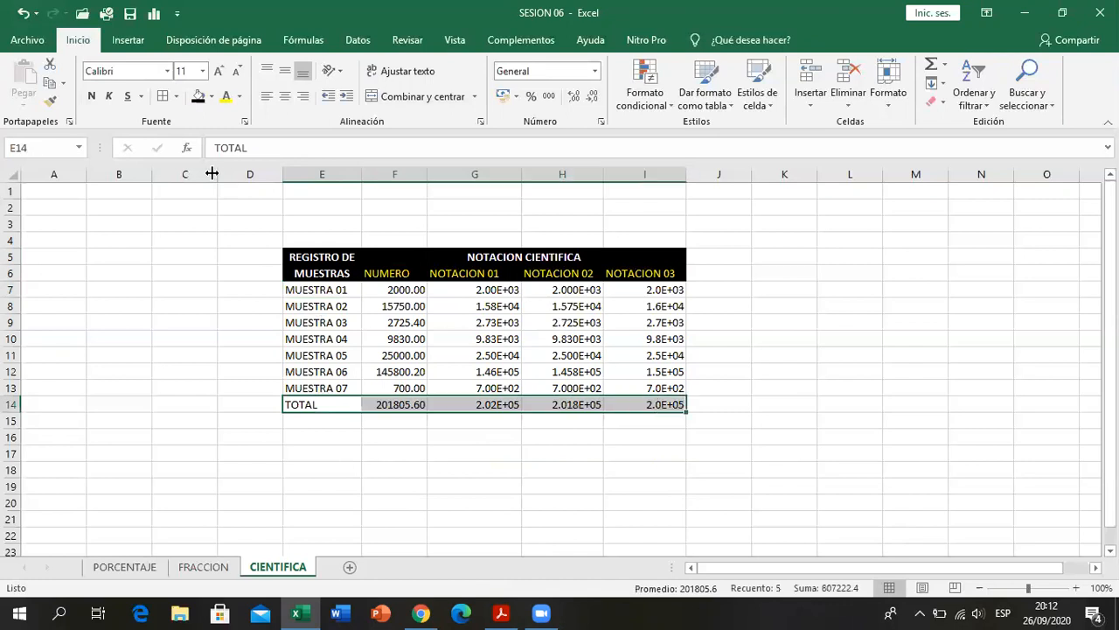
click(91, 96)
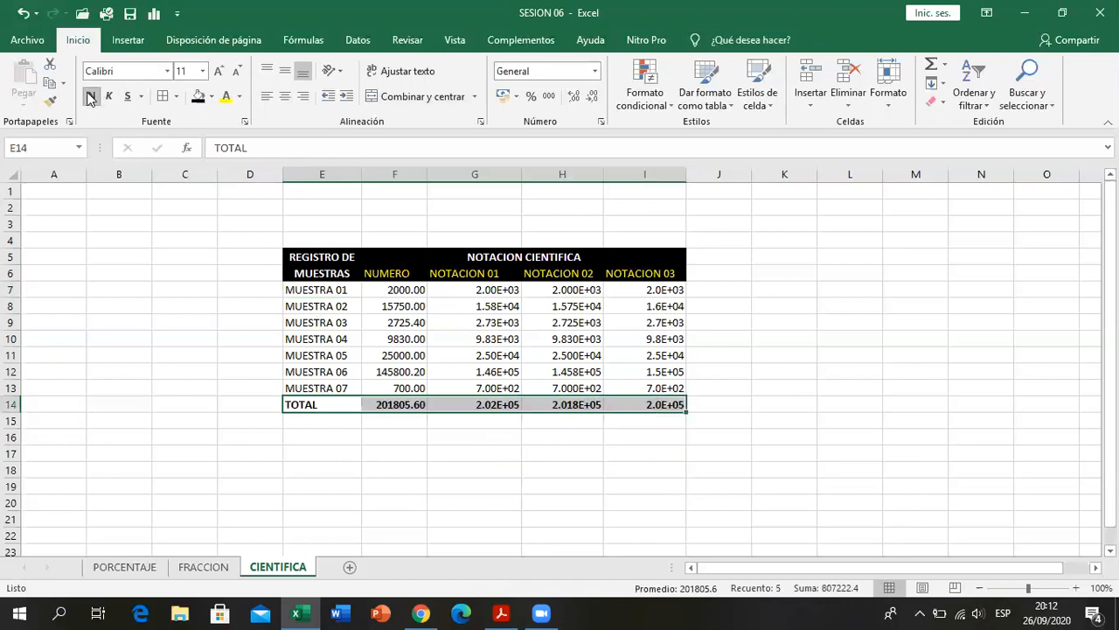
click(199, 97)
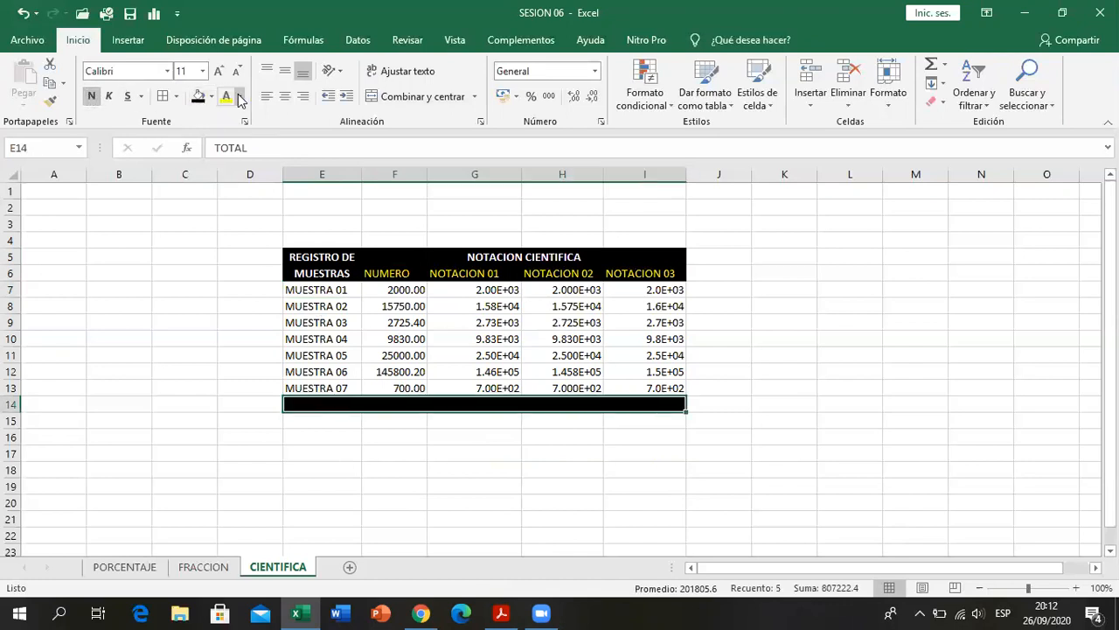
click(239, 96)
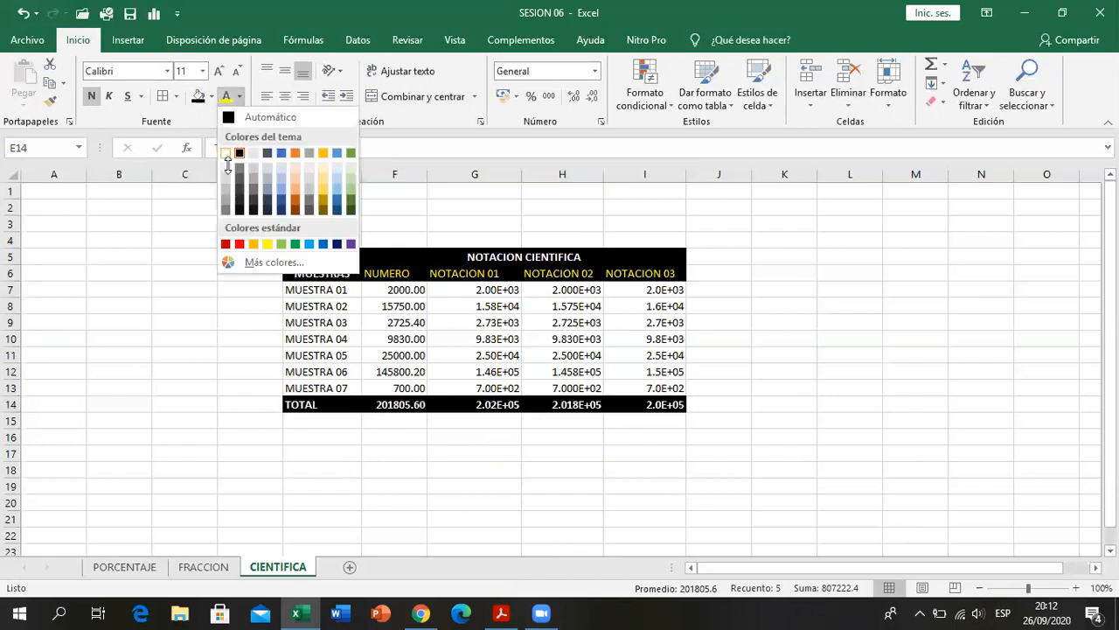
click(228, 155)
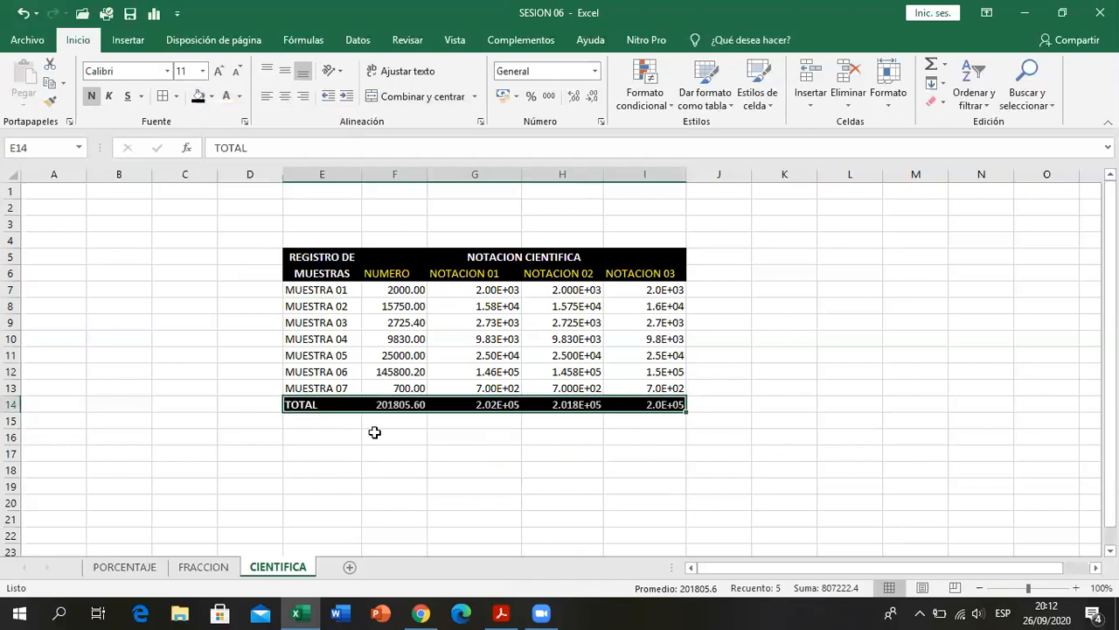
- Check the NUMERO column in the PDF and color the sample values in F7:F13 green
click(495, 612)
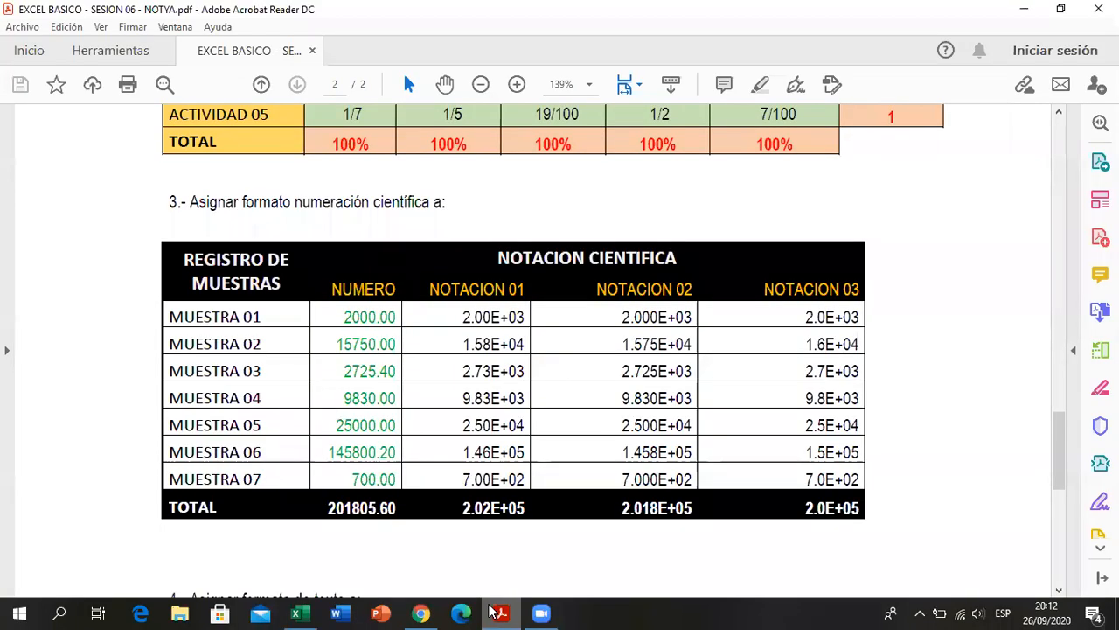
click(493, 611)
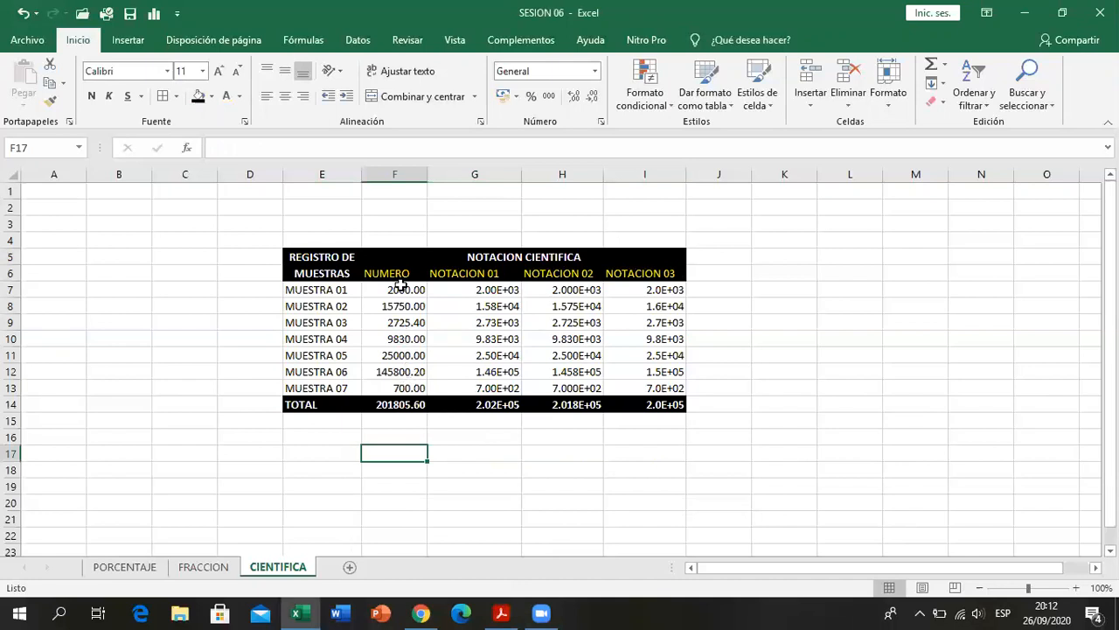
drag(400, 285, 408, 387)
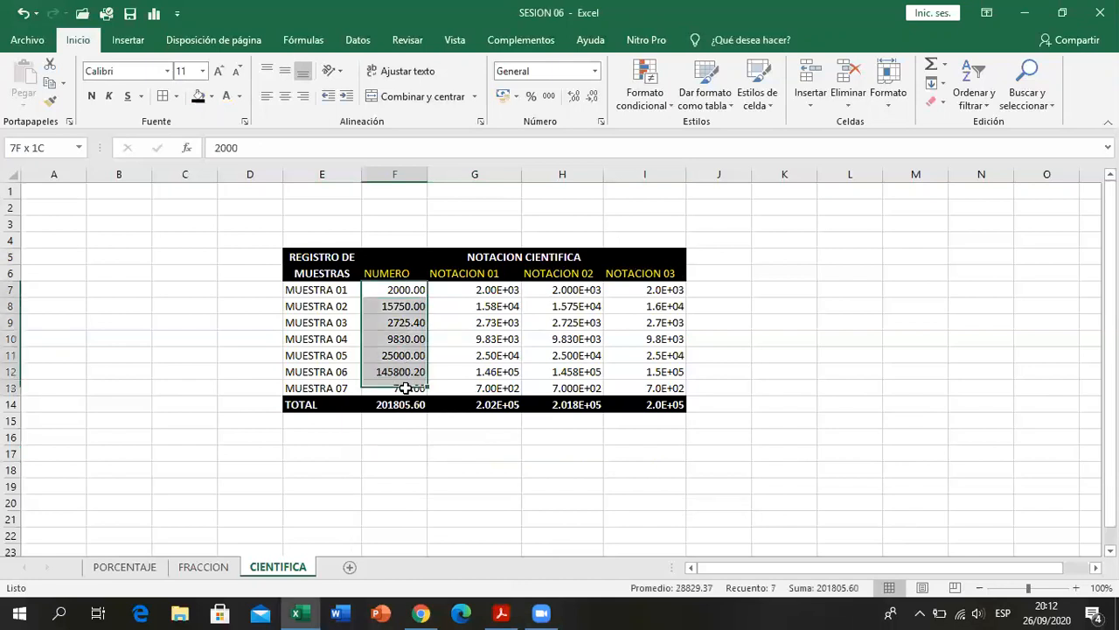
click(241, 103)
click(299, 246)
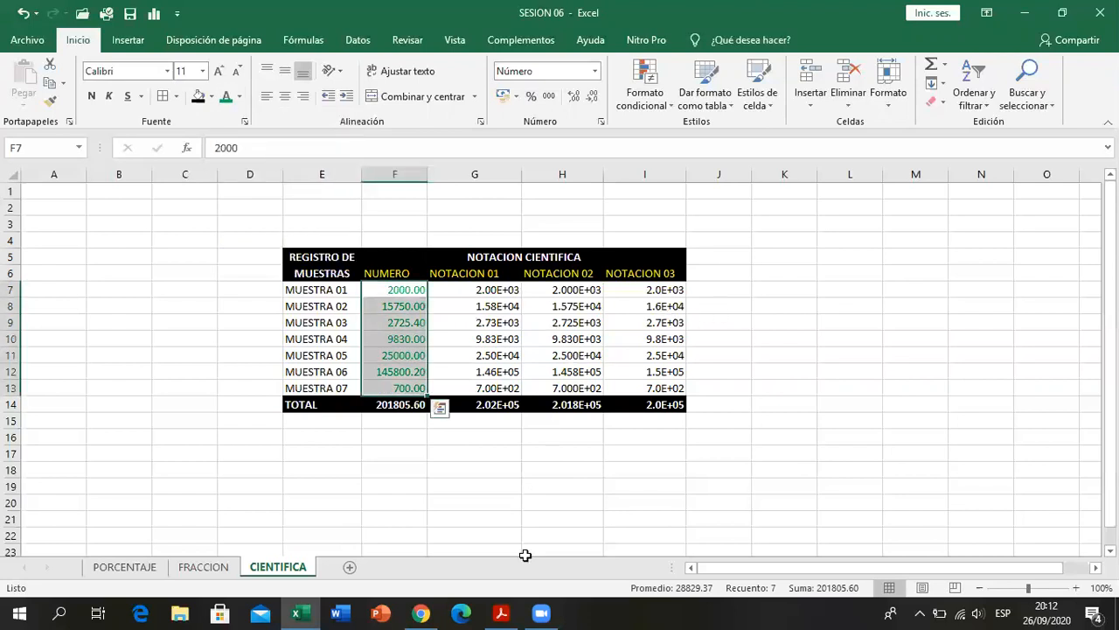
- Compare the table with the PDF and widen column E slightly
key(alt+Tab)
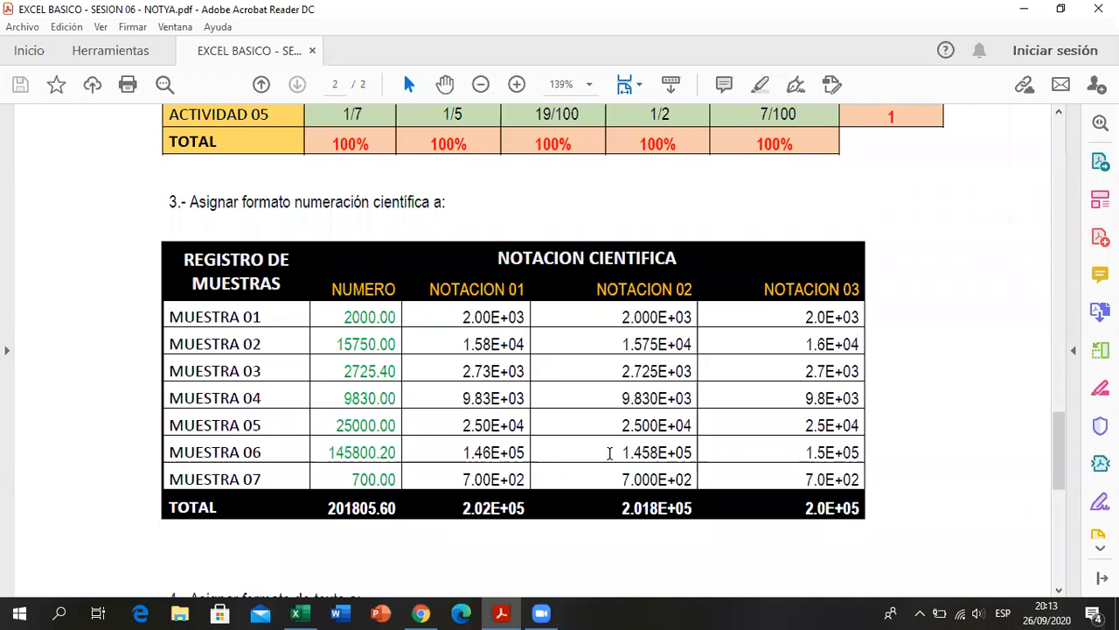
key(alt+Tab)
drag(367, 176, 369, 176)
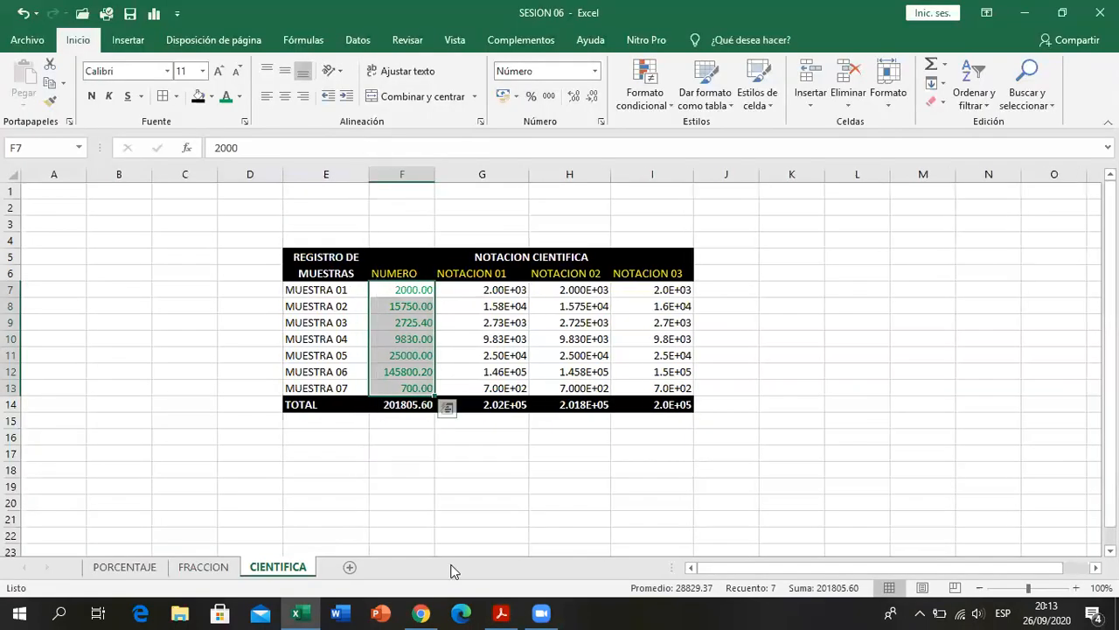
- Apply all borders to the whole table E5:I14 and save the workbook
click(513, 612)
click(513, 612)
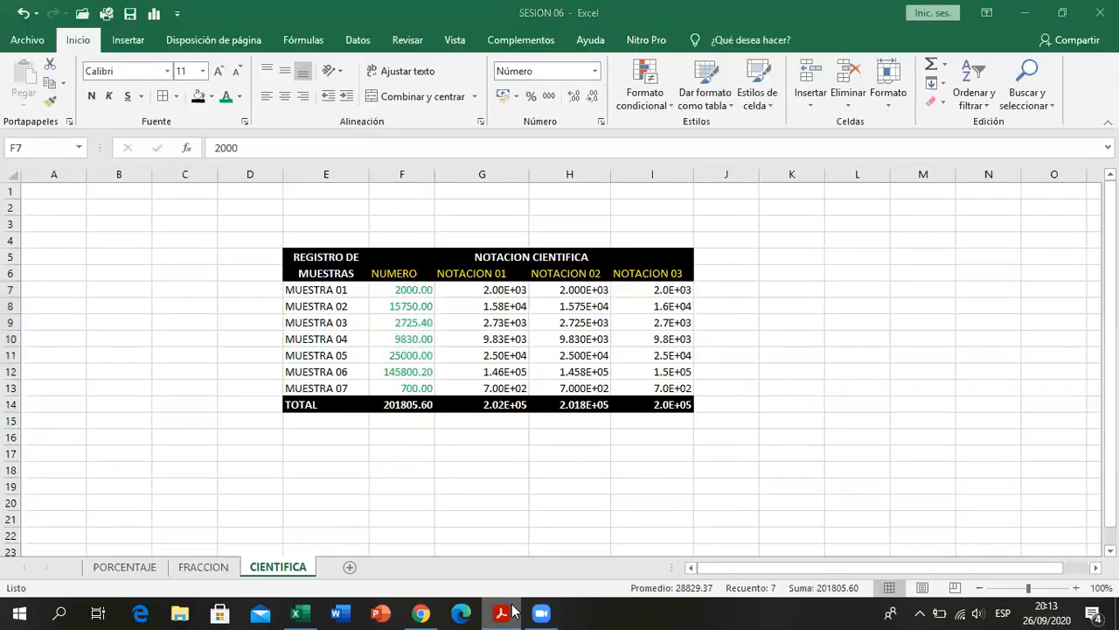
drag(348, 267, 689, 406)
click(162, 97)
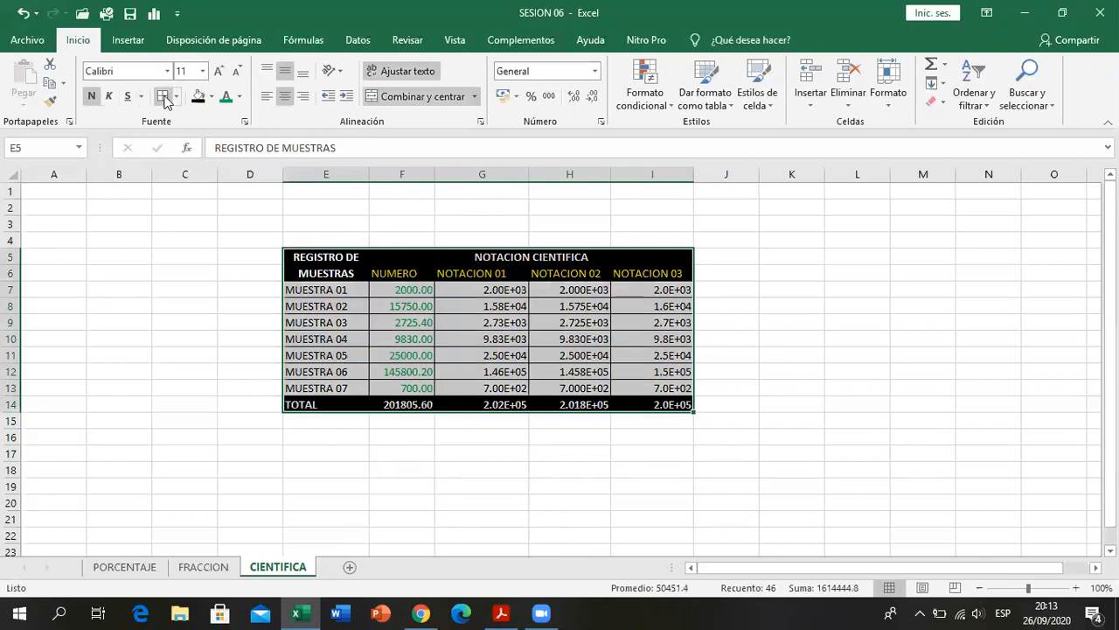
click(716, 424)
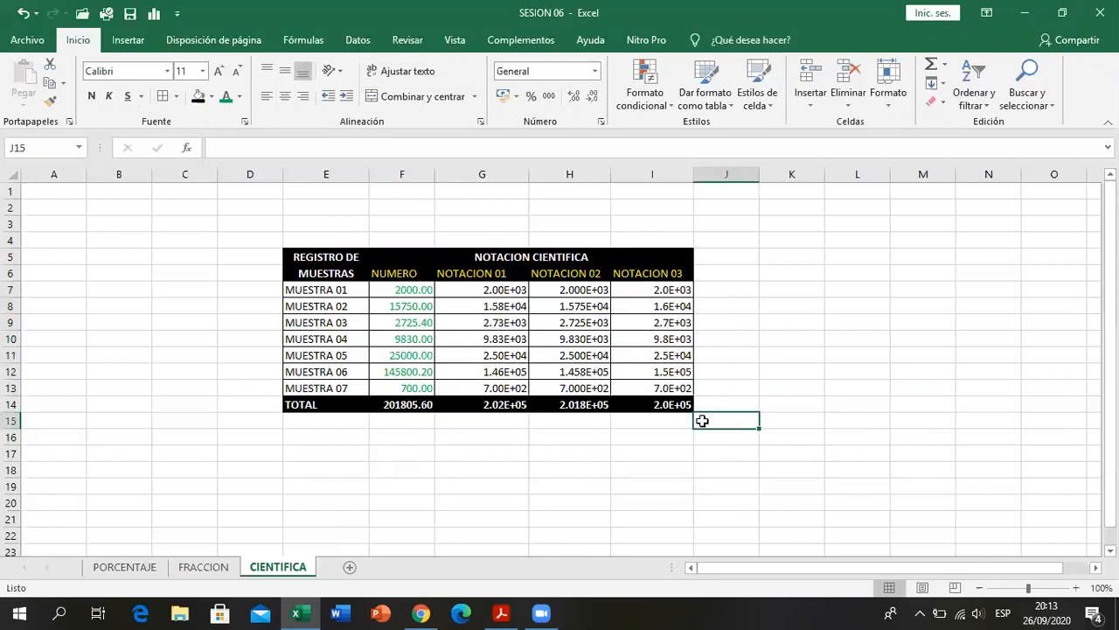
click(130, 12)
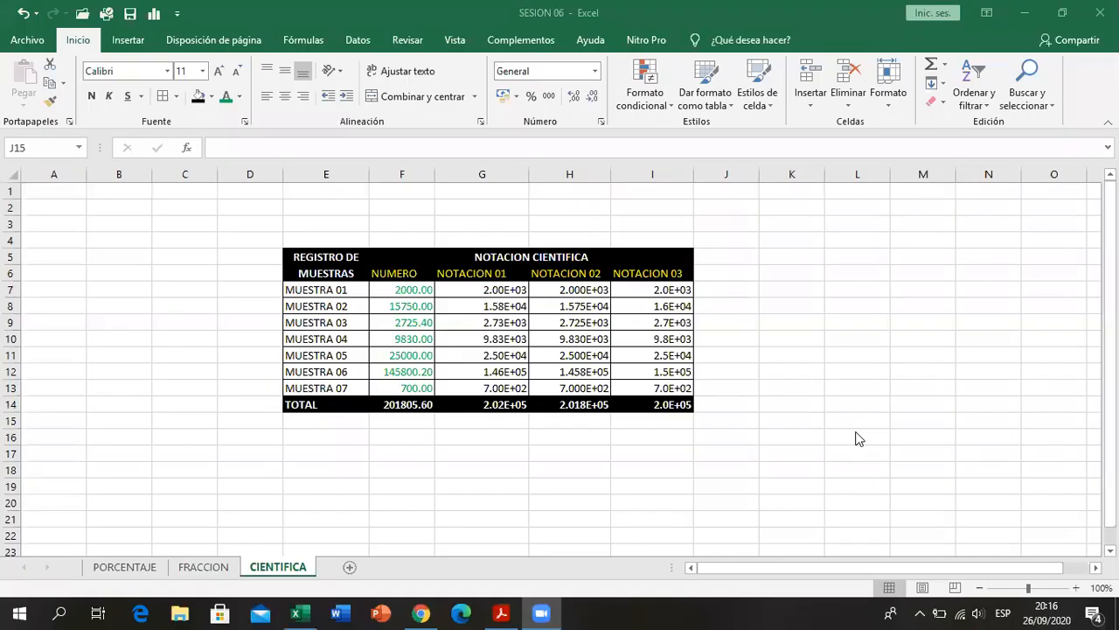
- View exercise 4 in the PDF, then add a new worksheet in Excel and name it TEXTO
click(928, 444)
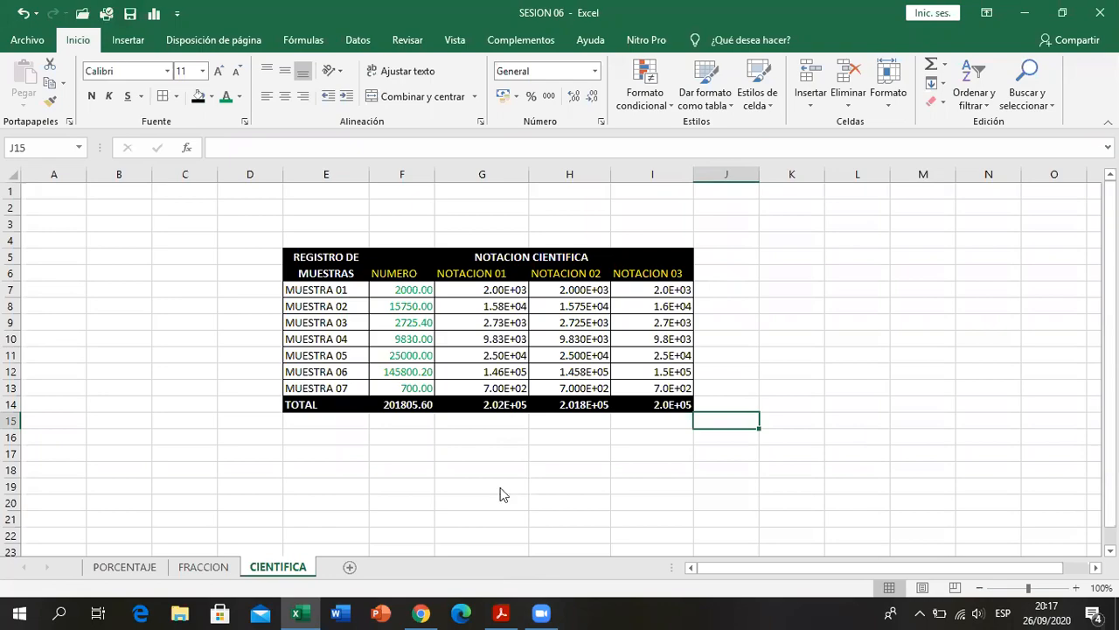
key(alt+Tab)
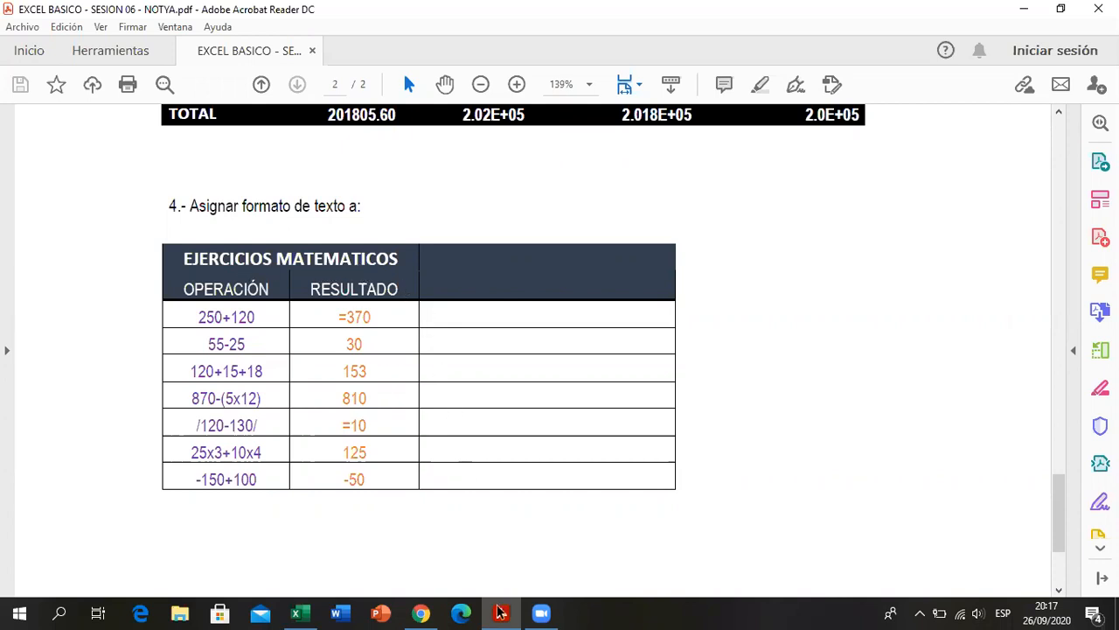
click(295, 612)
click(354, 567)
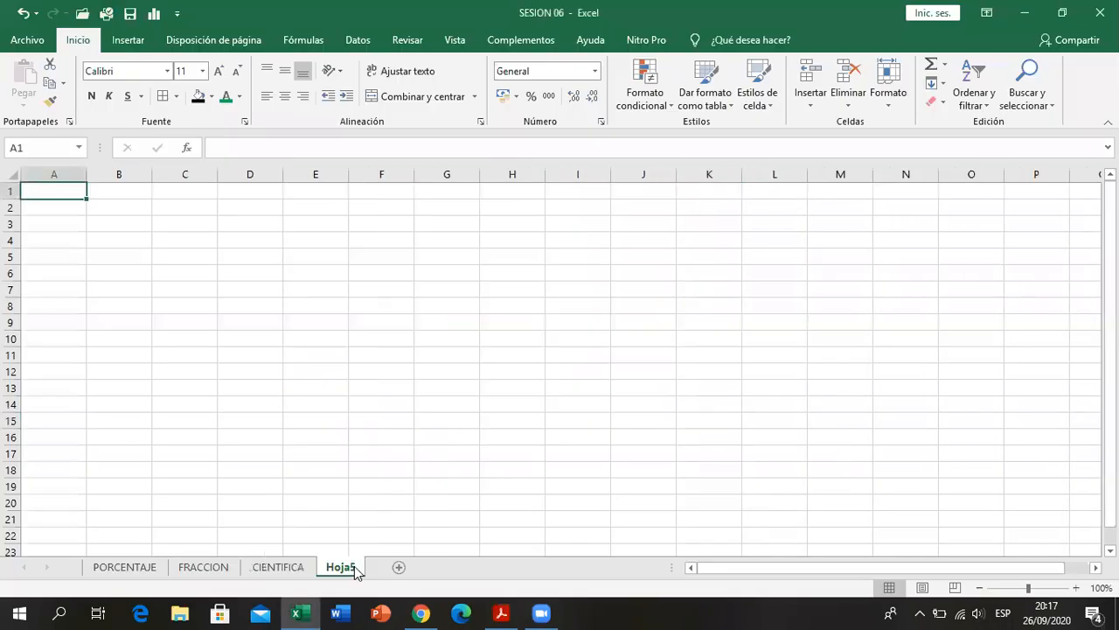
right_click(354, 566)
click(419, 414)
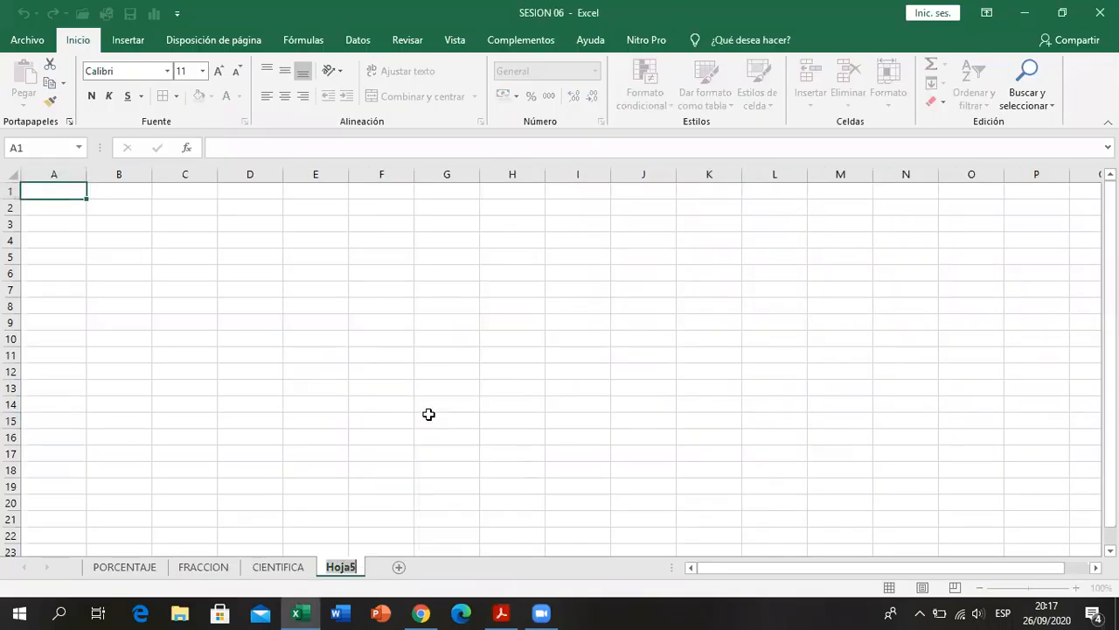
text(TEXTO)
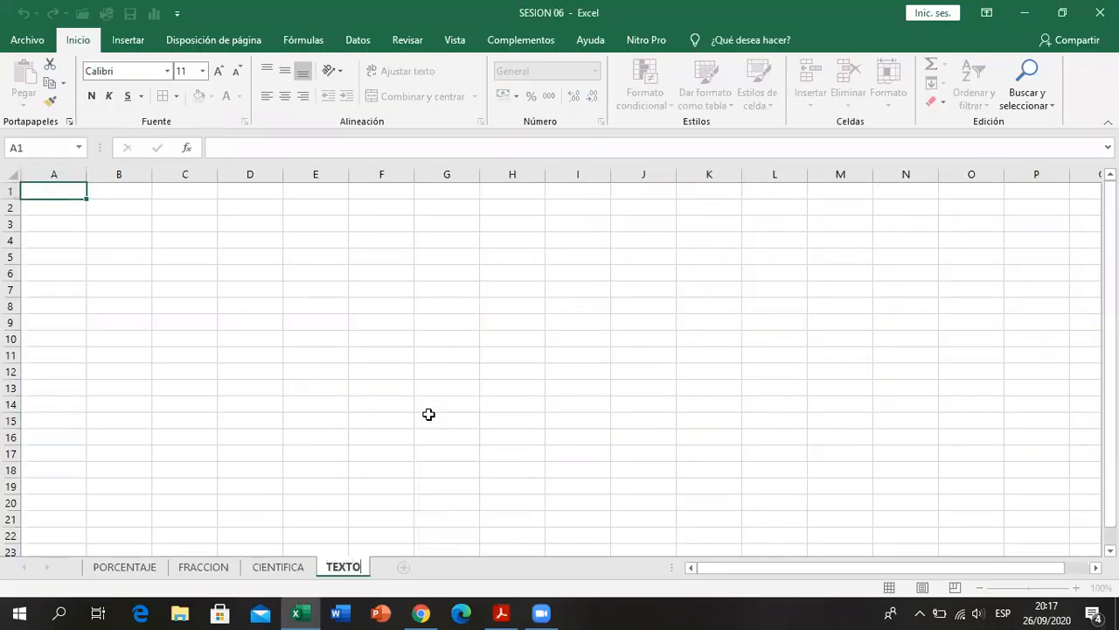
click(429, 415)
- Enter the title EJERCICIOS MATEMATICOS in E4 and switch to the exercise PDF in Acrobat Reader
click(322, 245)
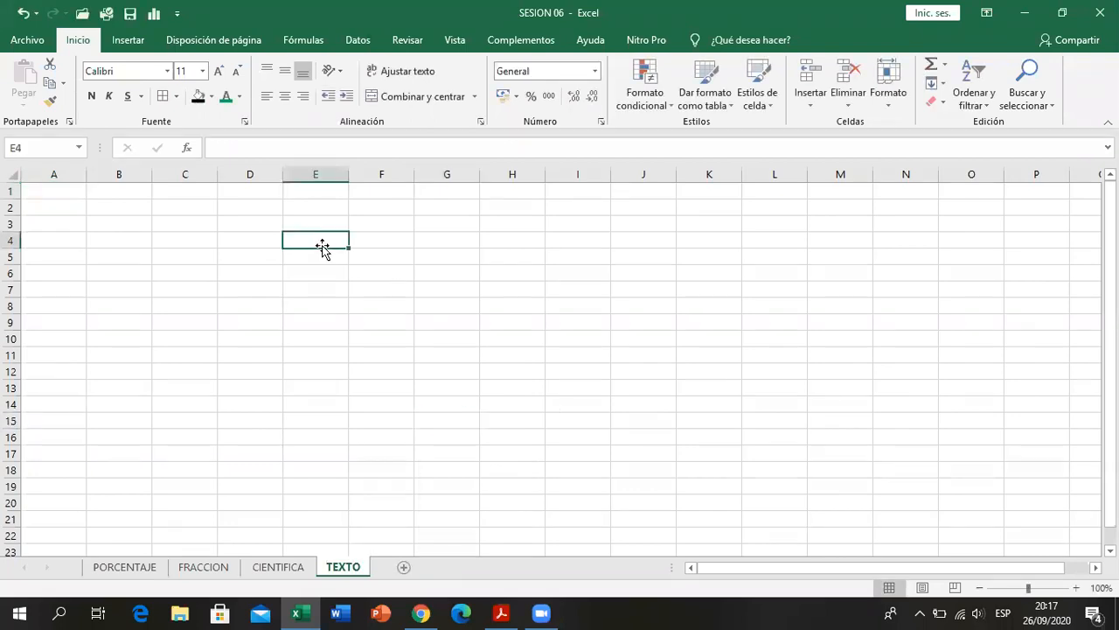
text(EJERCICI)
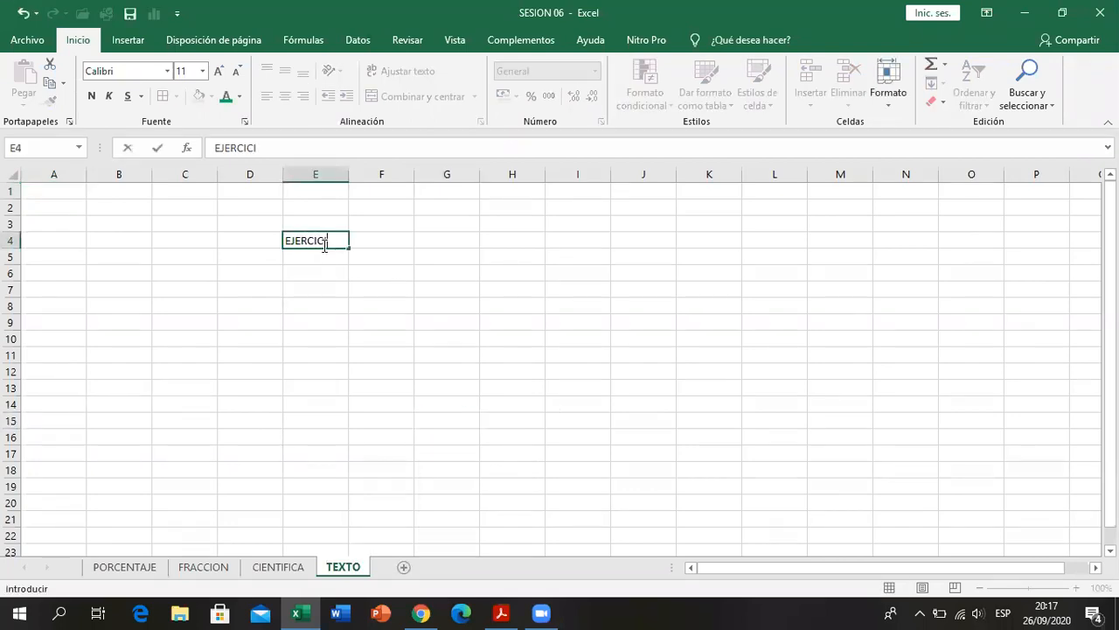
text(OS MATEMATICOS)
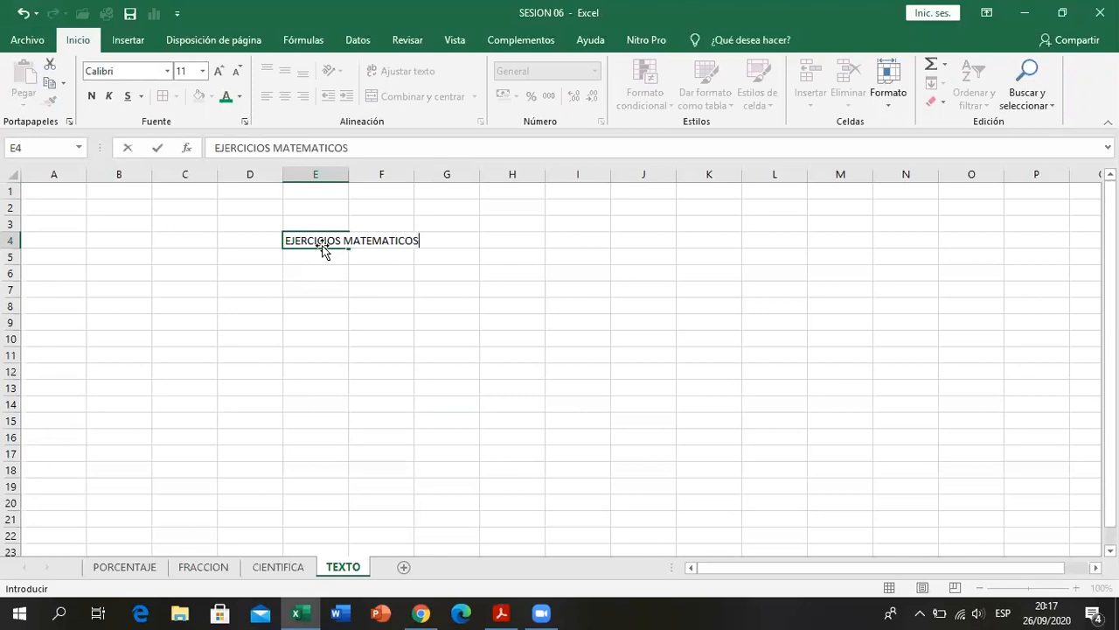
key(Return)
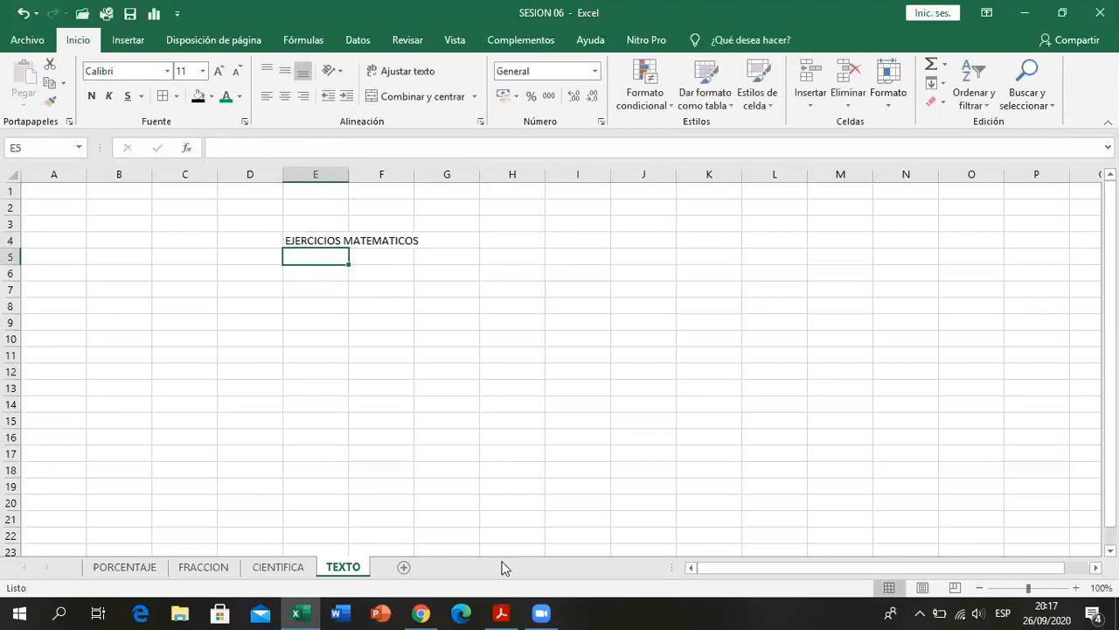
click(502, 608)
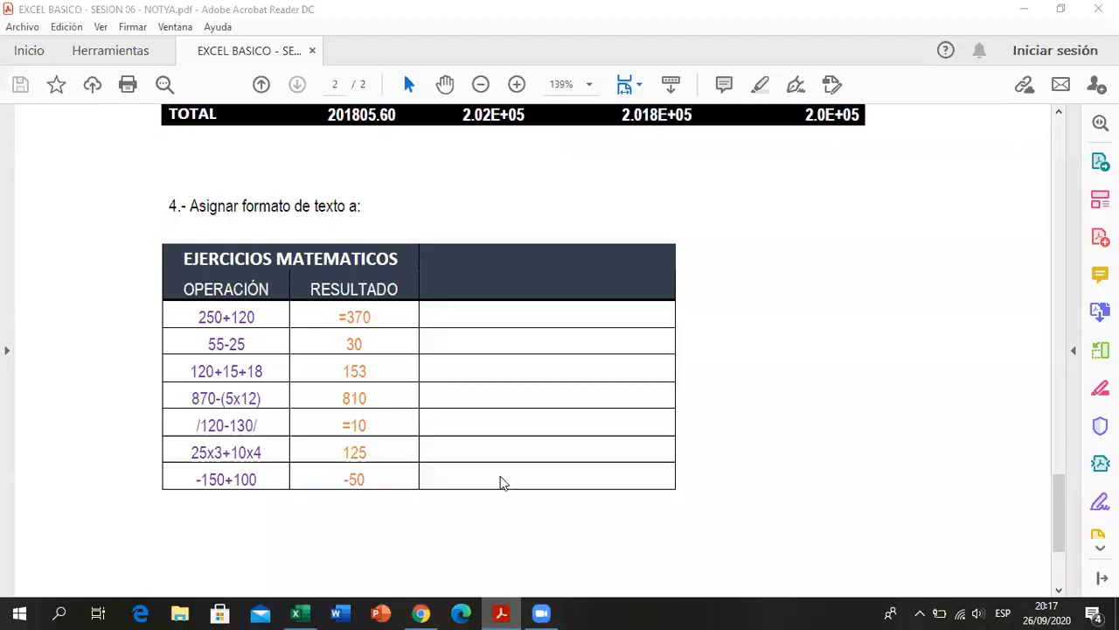
- Enter the headings OPERACIÓN in E5 and RESULTADO in F5 on the TEXTO sheet in Excel
click(337, 253)
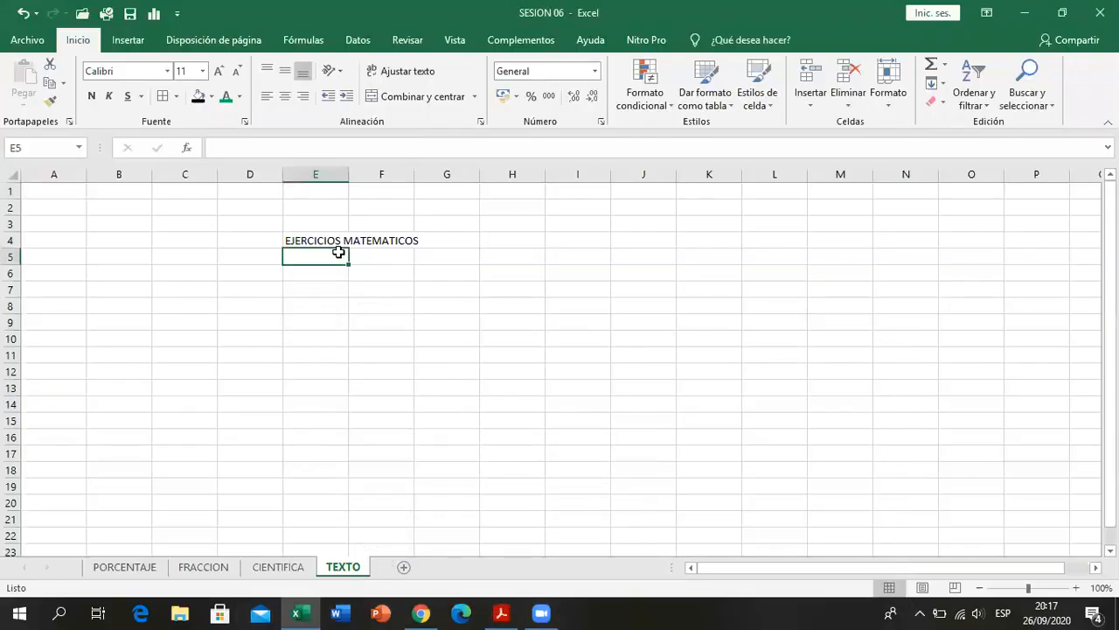
text(OPERACIÓN)
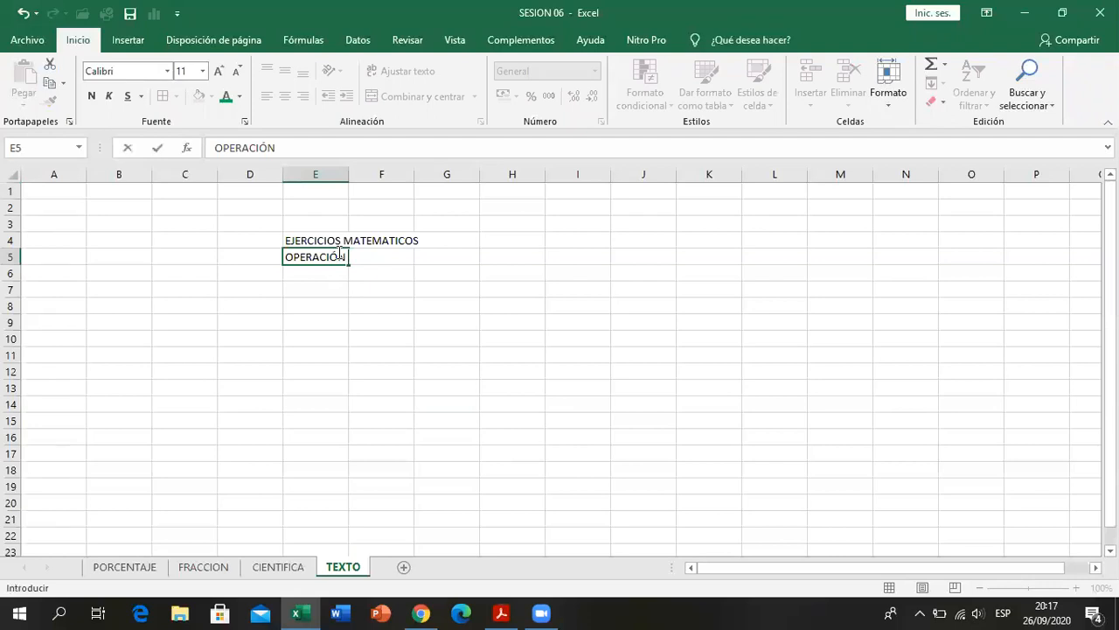
key(Return)
key(Up)
key(Right)
text(R)
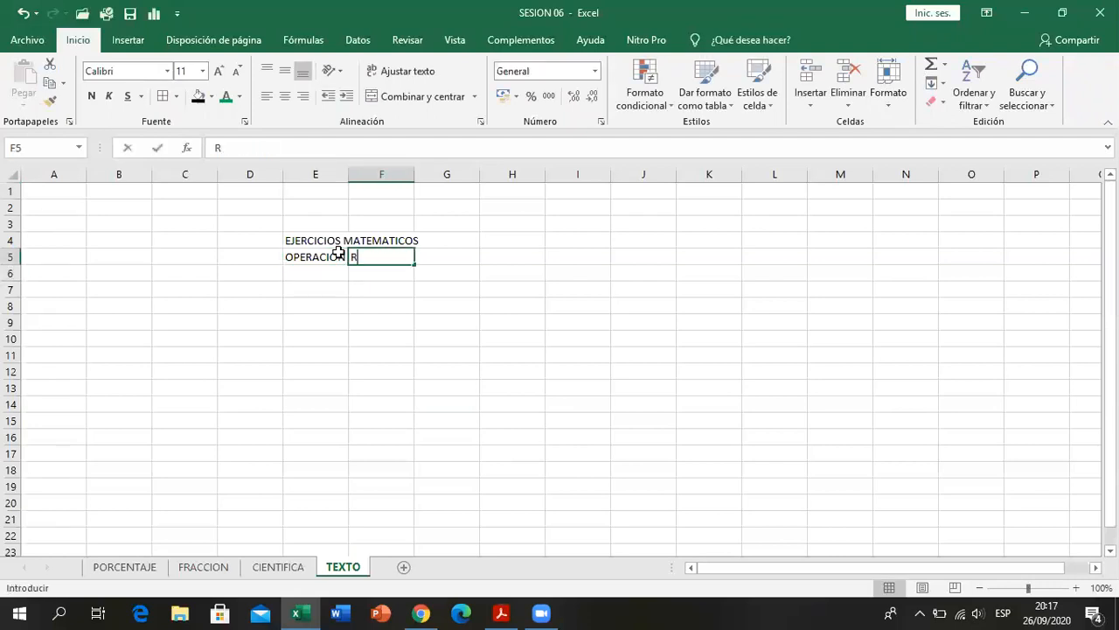
text(ESULTADO)
key(Return)
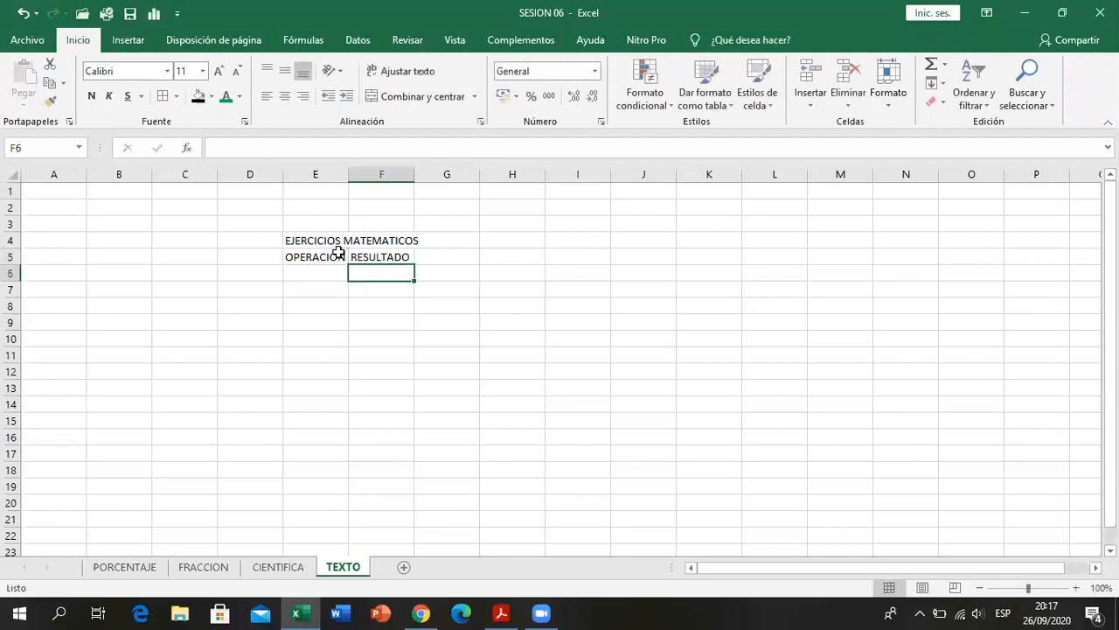
- Widen columns E and F, and select the title and heading cells E4:F5
drag(348, 175, 504, 175)
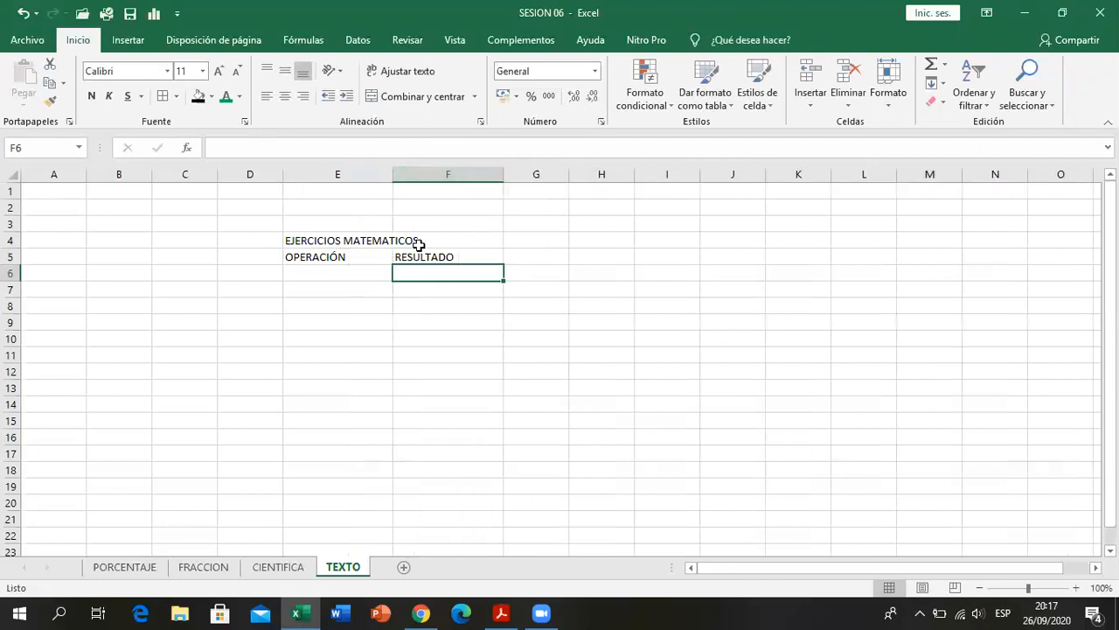
double_click(363, 242)
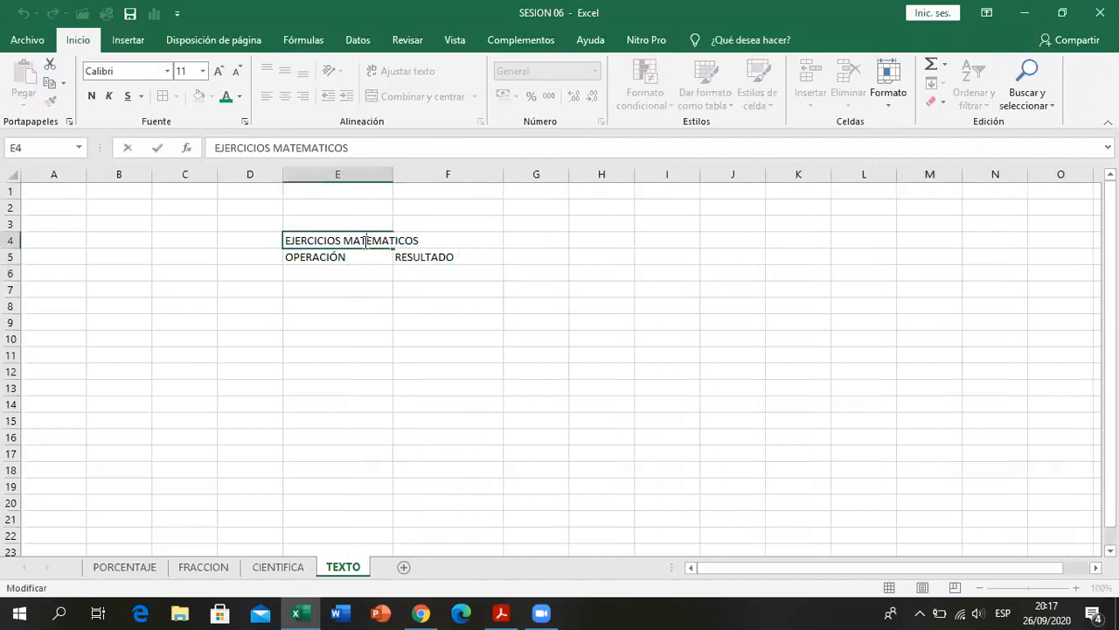
click(345, 257)
drag(335, 241, 421, 249)
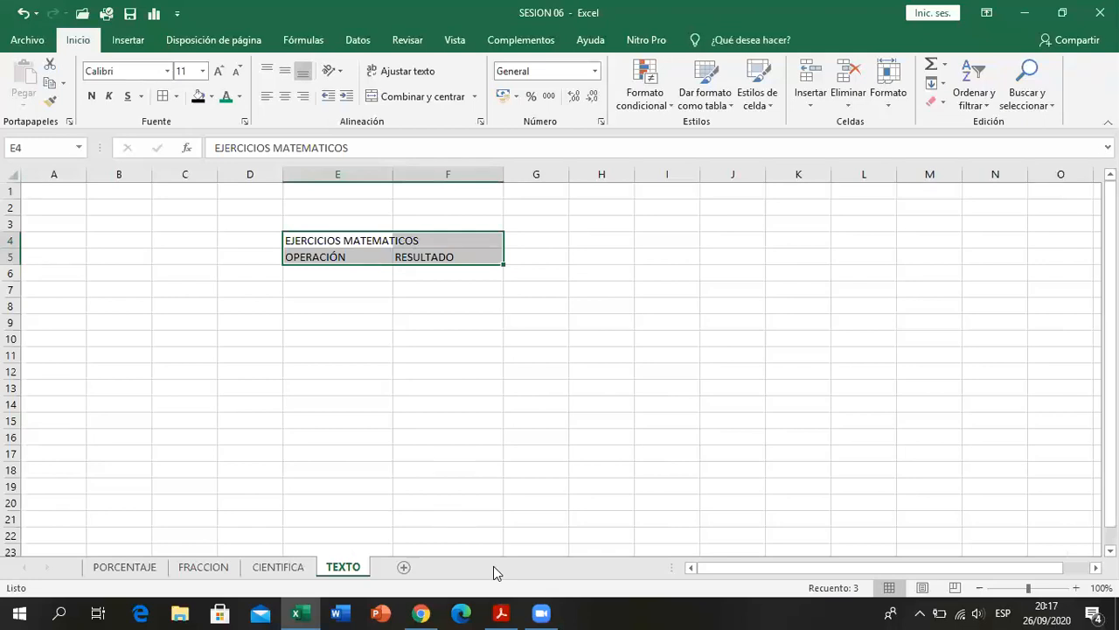
- Check the first operation of exercise 4 in the PDF and enter 250+120 in E6 of the TEXTO sheet
click(500, 612)
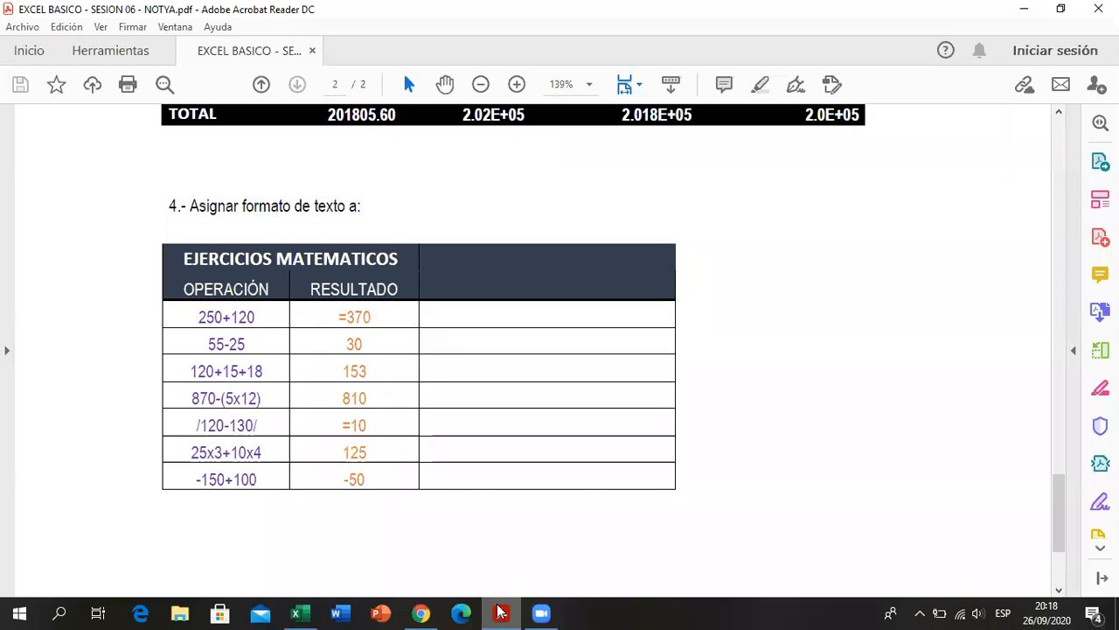
click(500, 612)
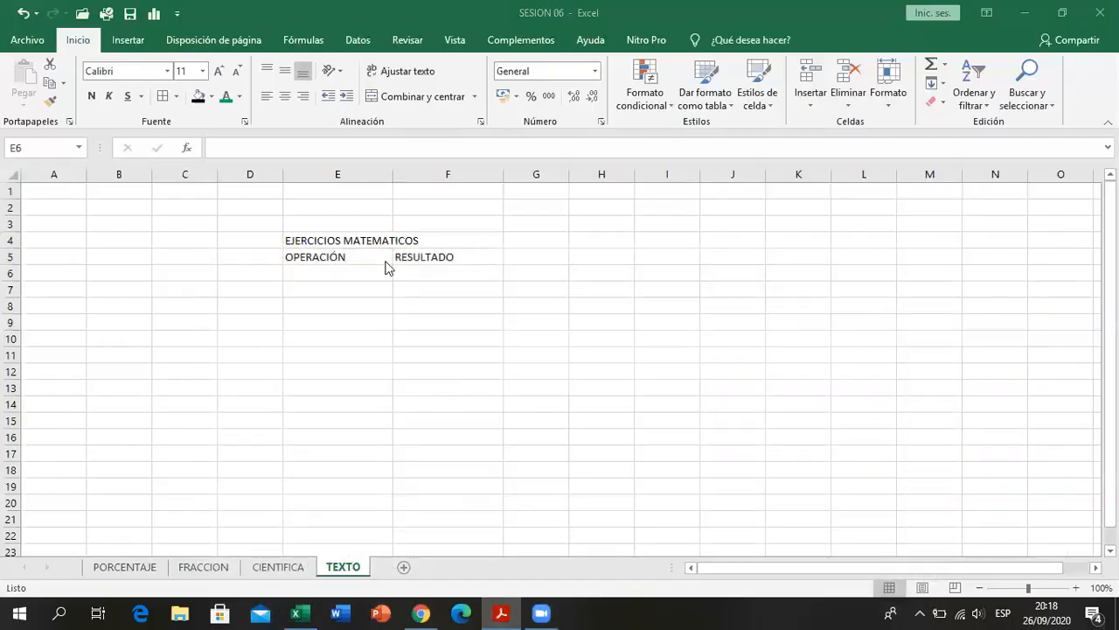
text(25)
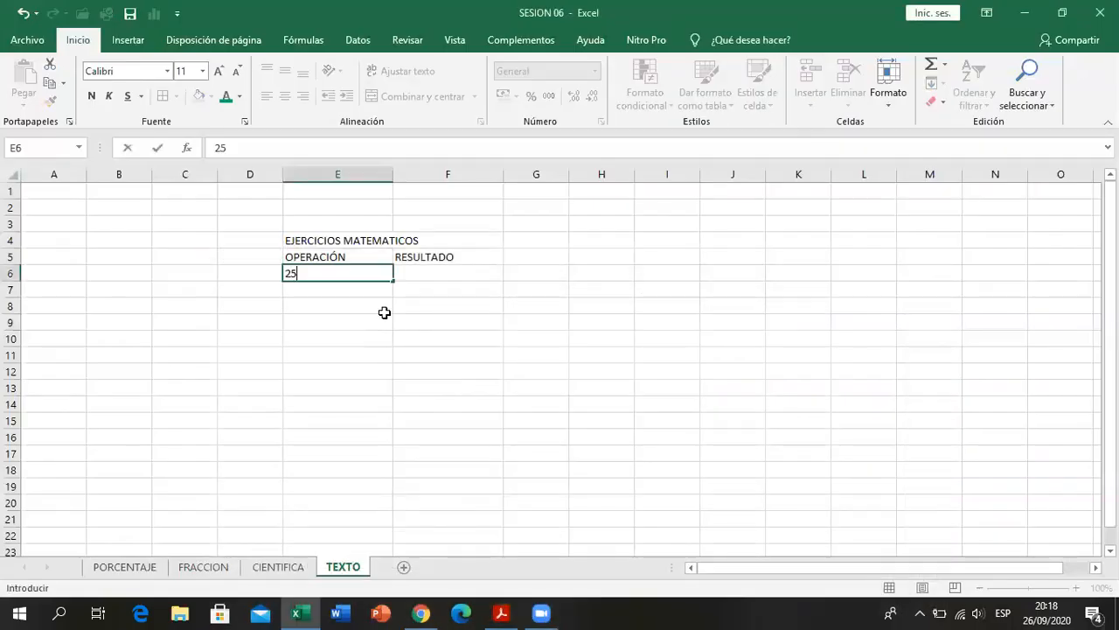
text(0+120)
key(Return)
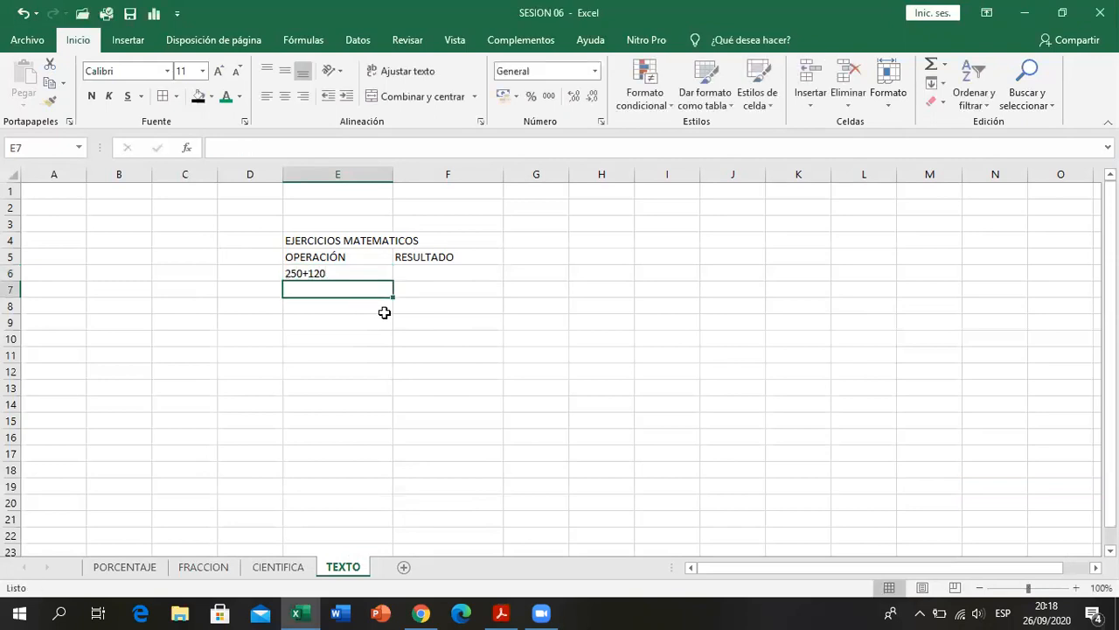
- View the number formats available for the operation in E6, down to Texto, without applying any
click(360, 275)
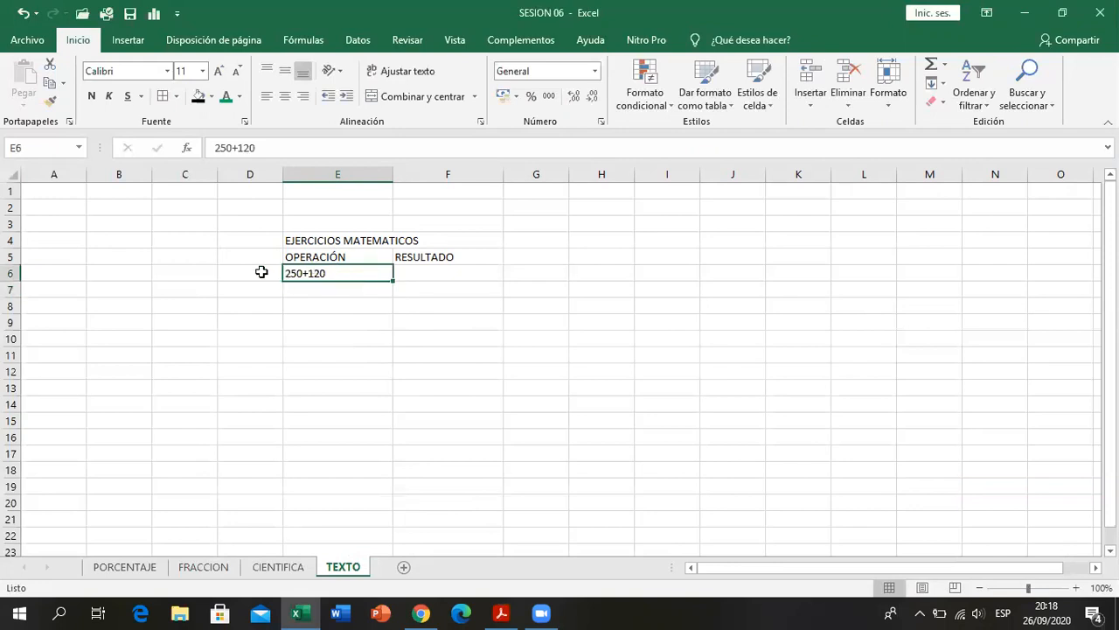
click(595, 72)
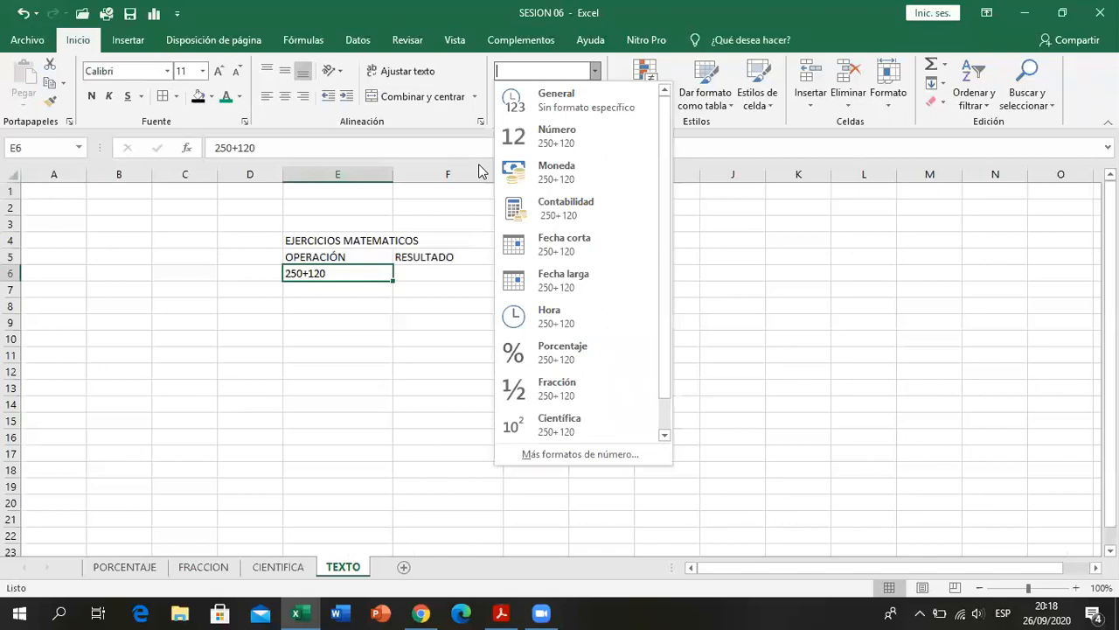
scroll(618, 170, down, 1)
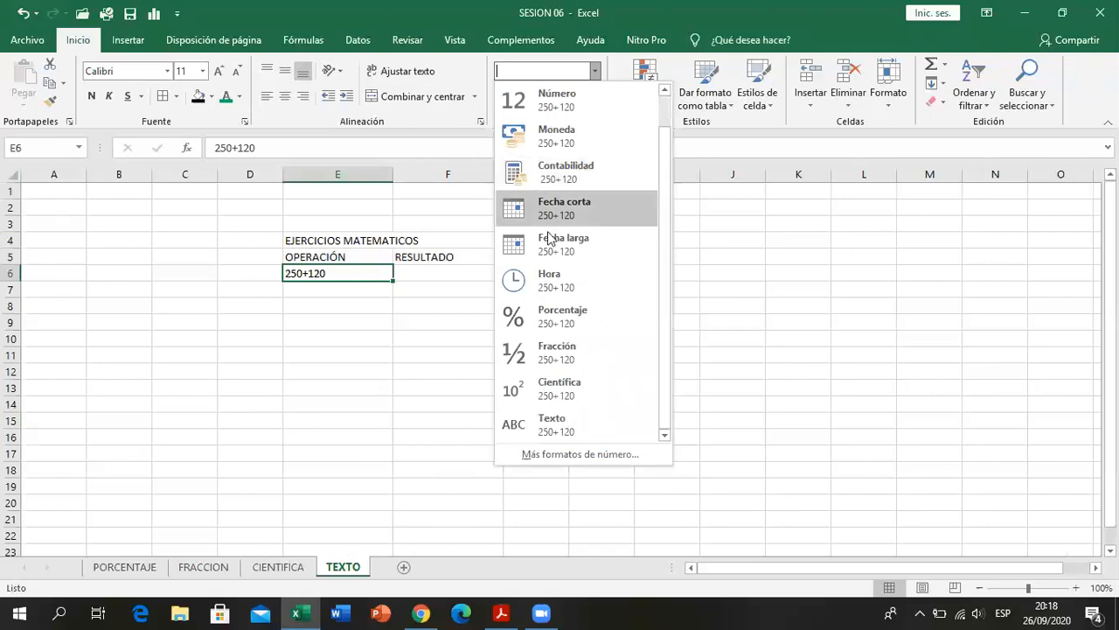
click(411, 289)
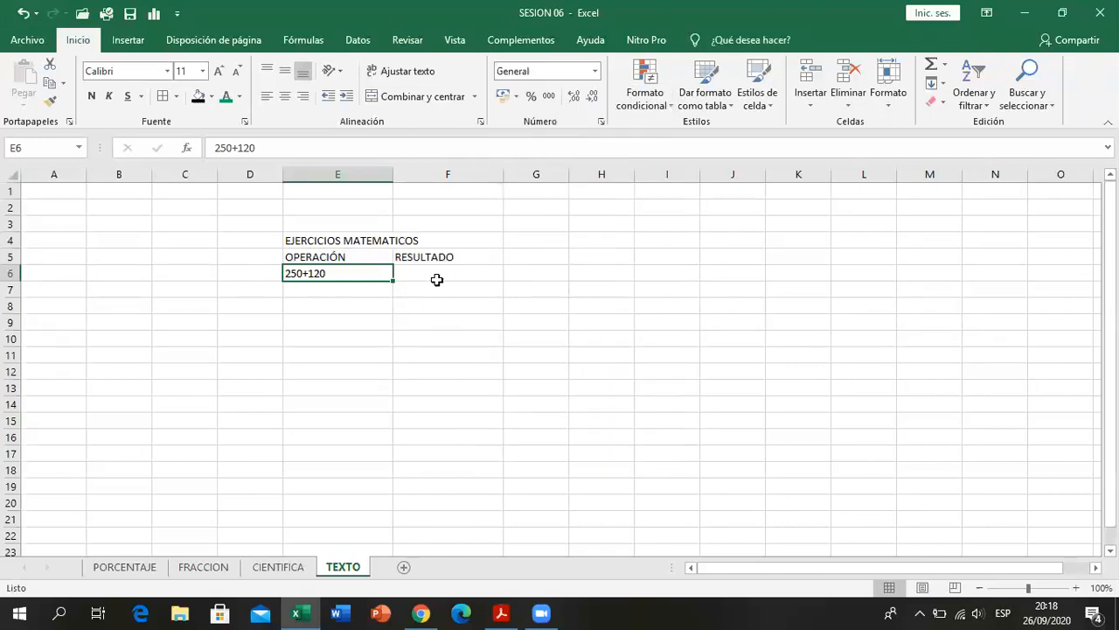
click(340, 292)
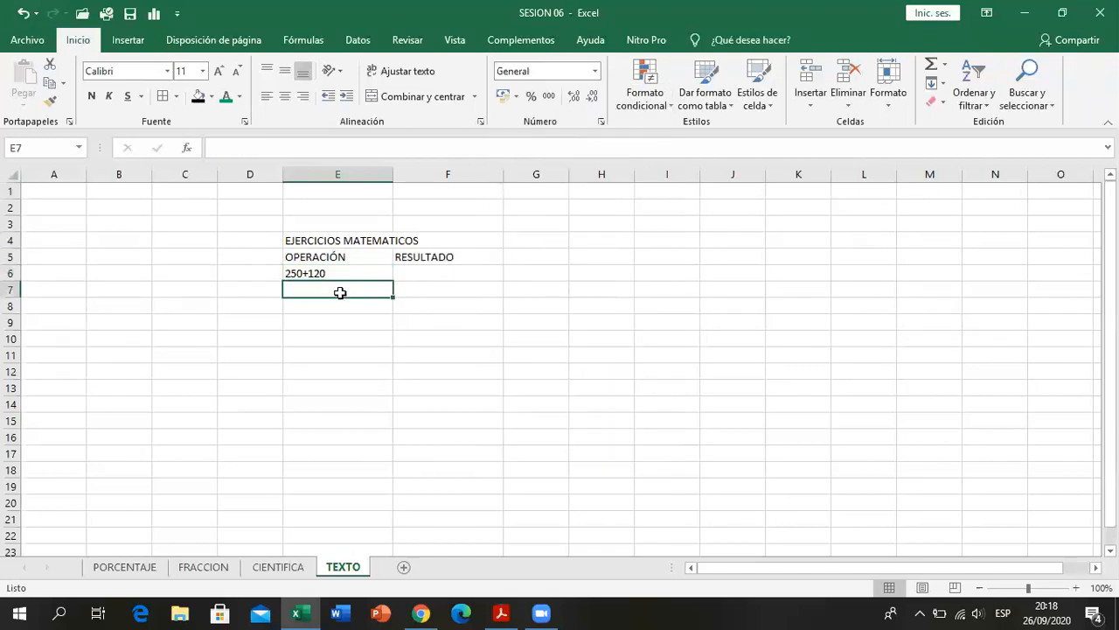
- Add a plus sign in front of the operation in E6 to turn it into a formula
double_click(286, 273)
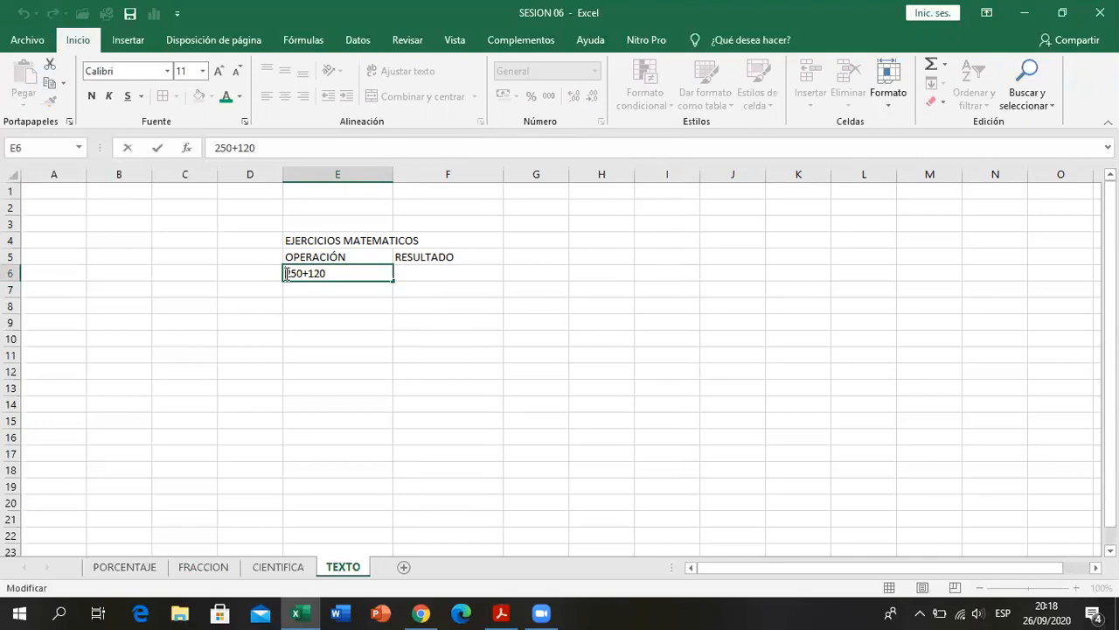
text(+)
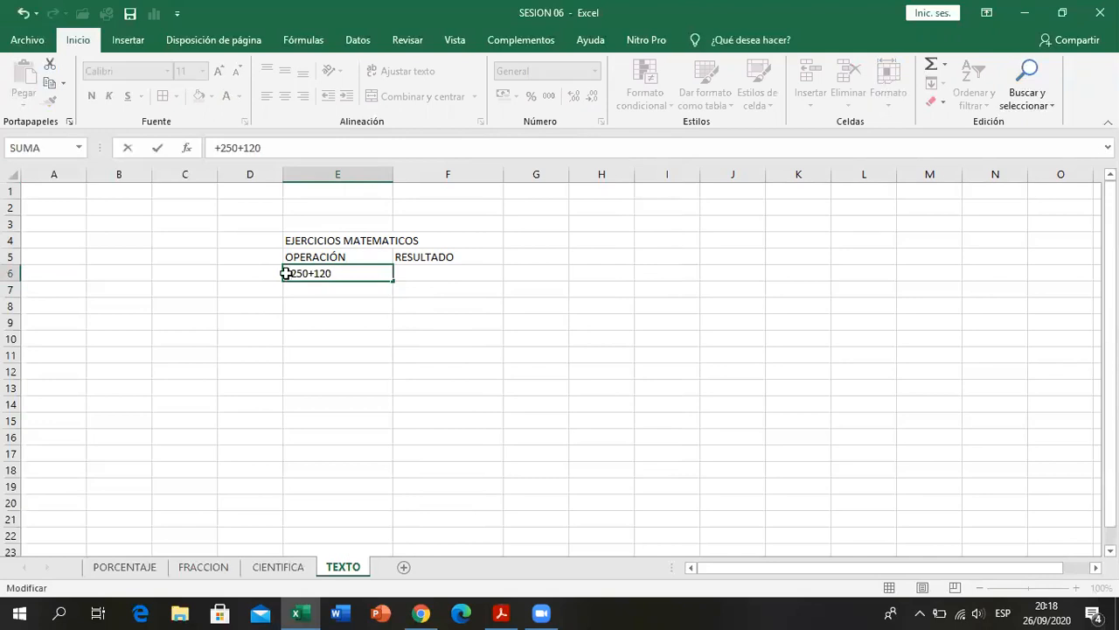
key(Return)
- Apply the Texto number format to E6 and re-enter its content so the operation is stored as text
click(286, 274)
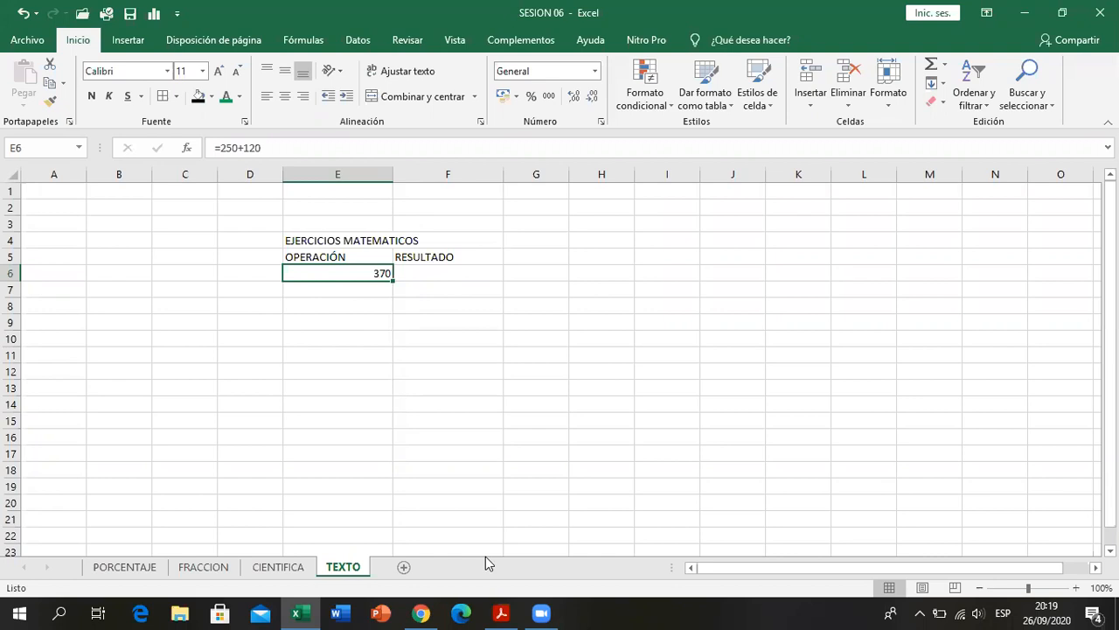
click(597, 71)
scroll(590, 349, down, 1)
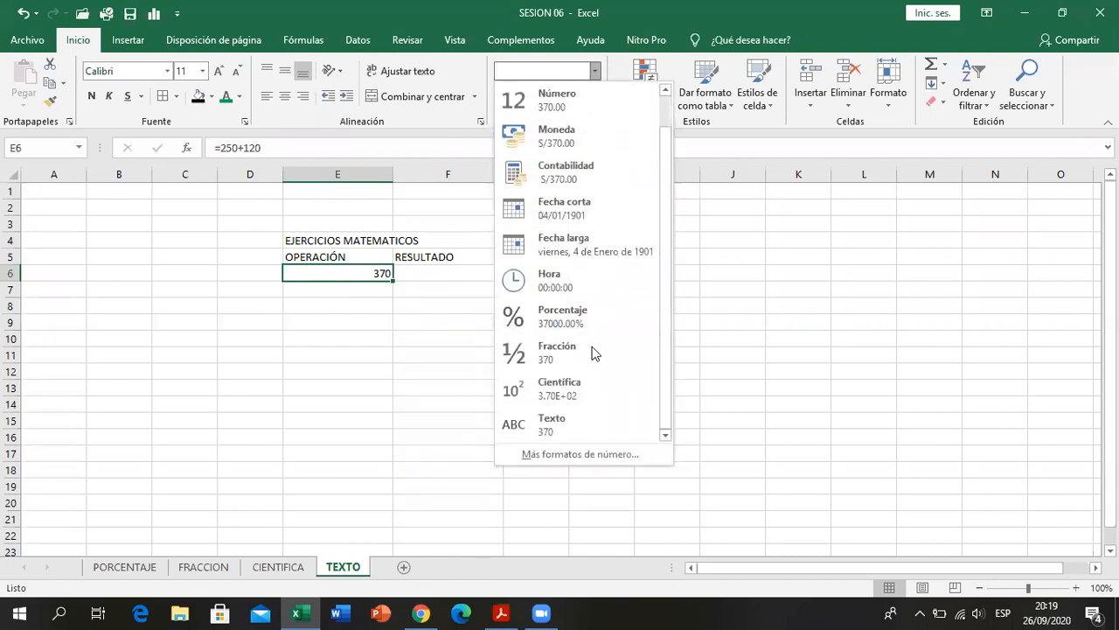
click(580, 425)
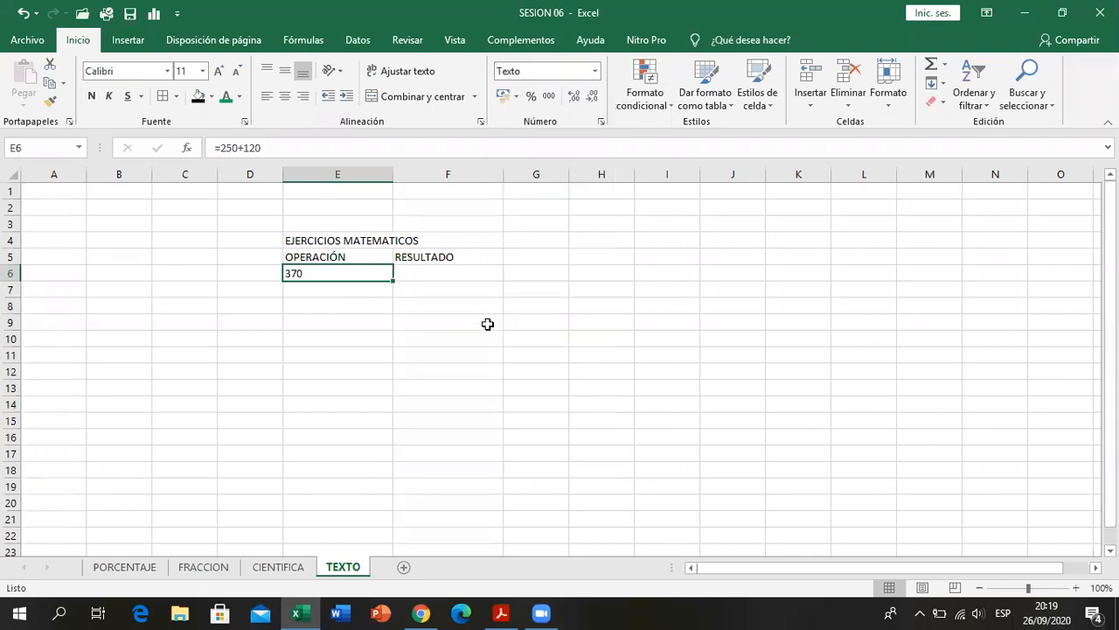
double_click(302, 272)
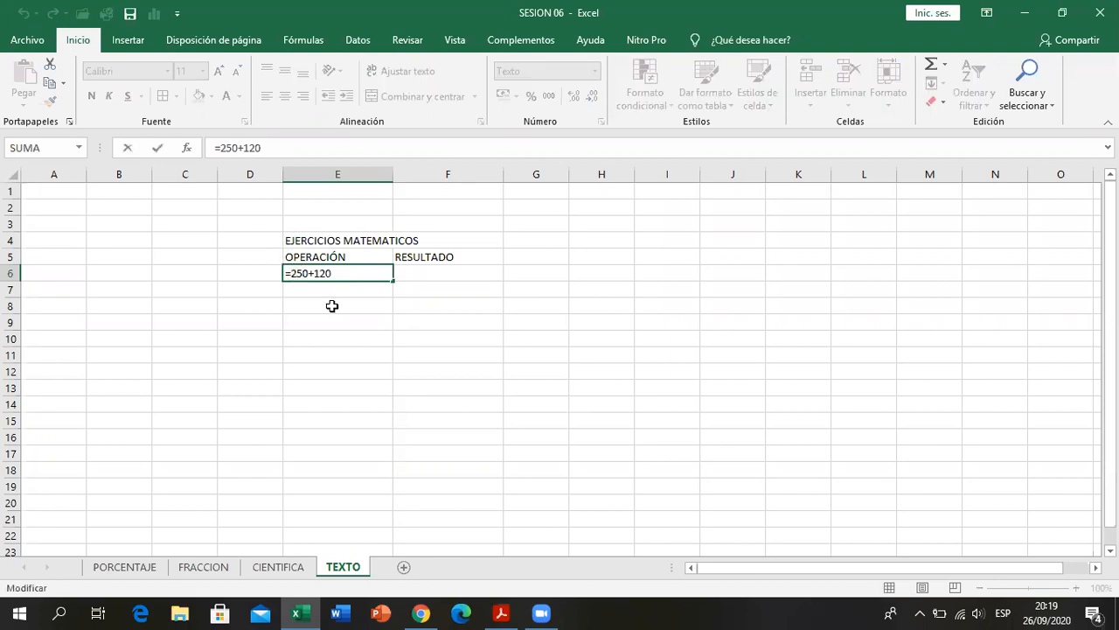
key(Return)
click(331, 274)
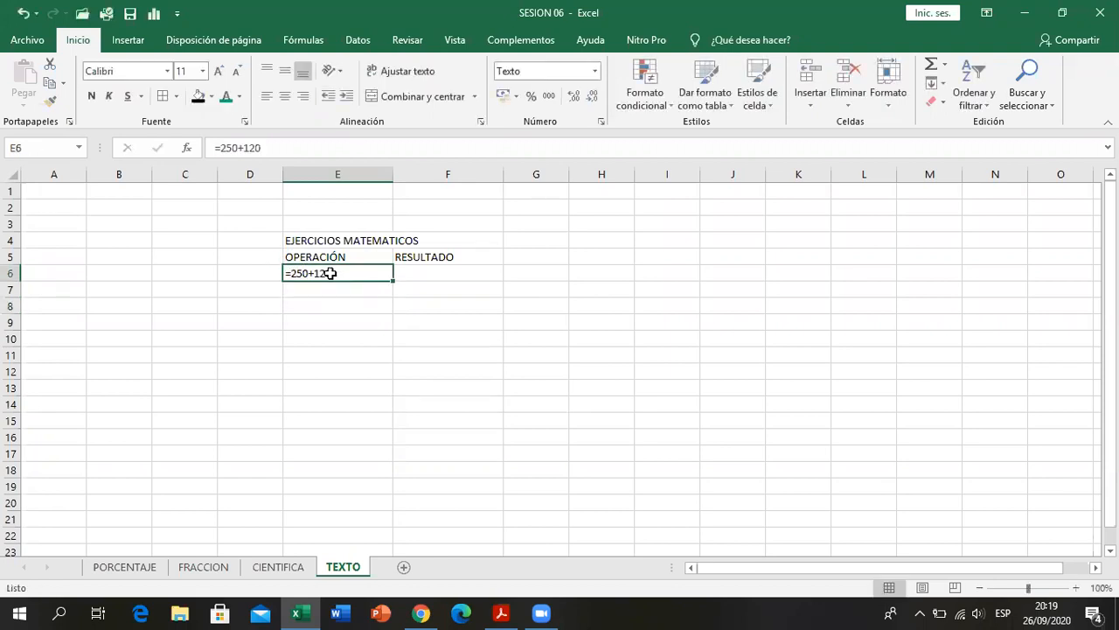
click(347, 321)
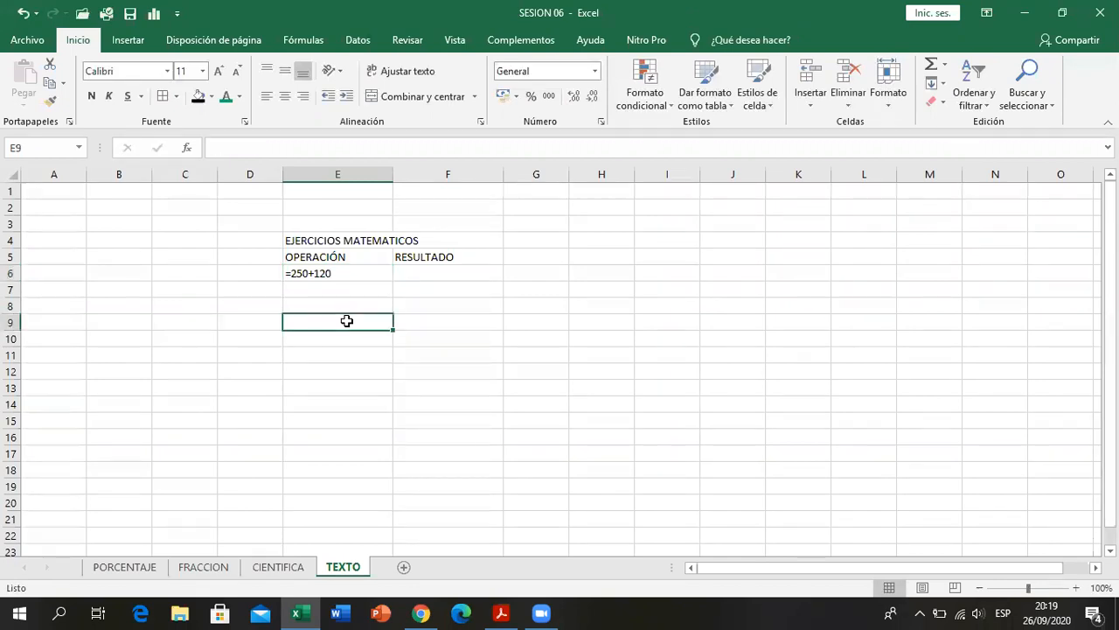
- Replace the leading equals sign in E6 with a plus sign
click(357, 275)
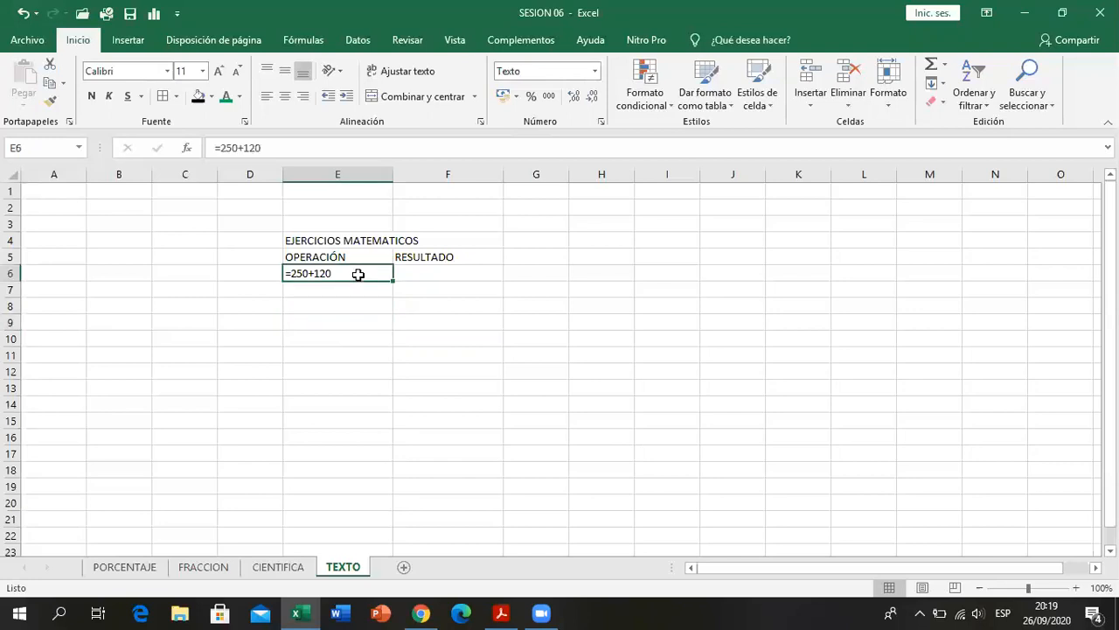
double_click(292, 273)
key(BackSpace)
text(+)
key(Return)
- Check the number format assigned to E6 and look through the format list without changing it
click(292, 273)
click(595, 71)
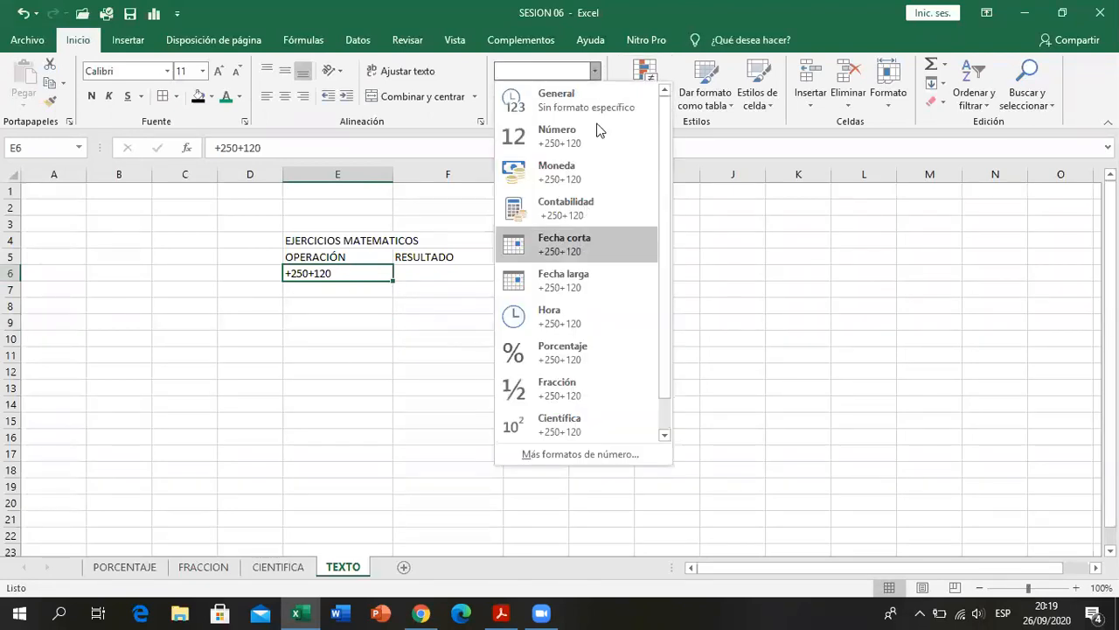
click(595, 73)
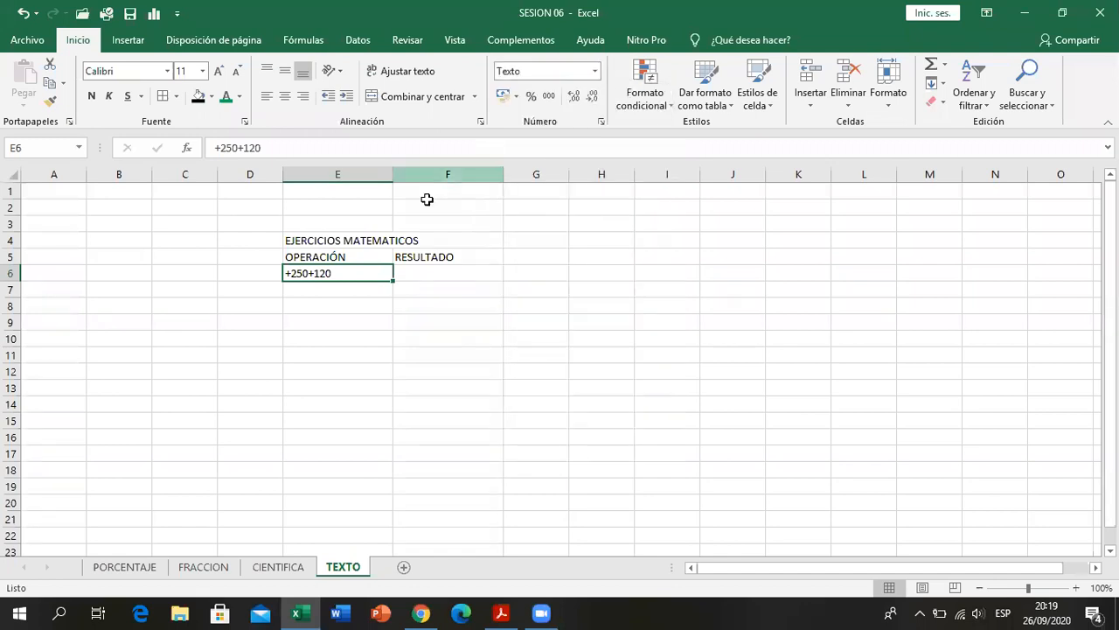
click(350, 287)
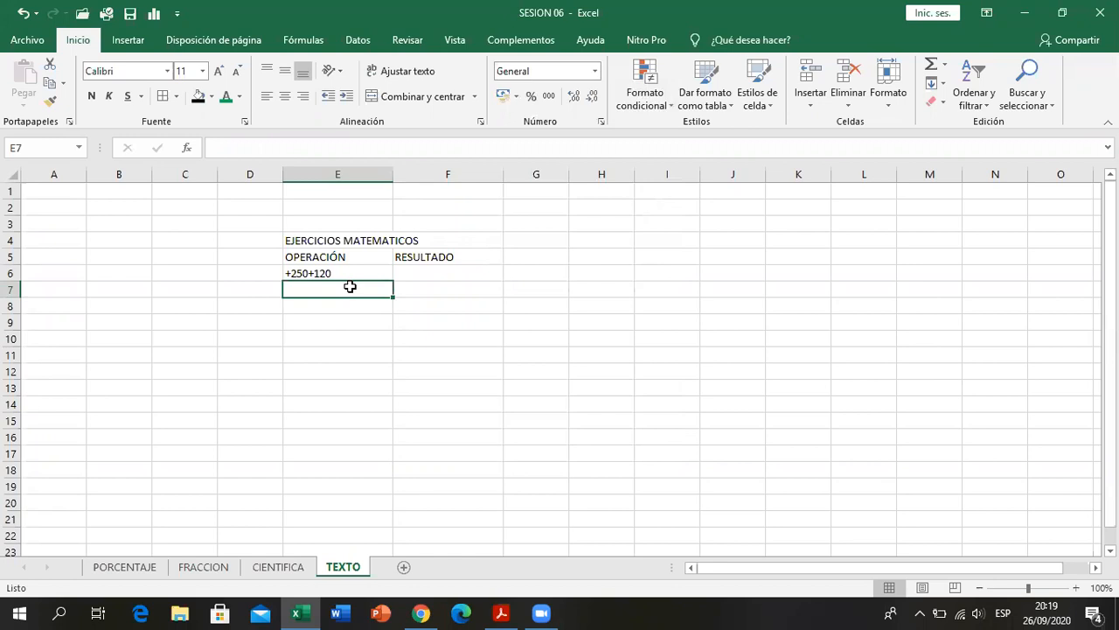
- Remove the leading plus sign in E6 so the operation is written as 250+120
click(348, 274)
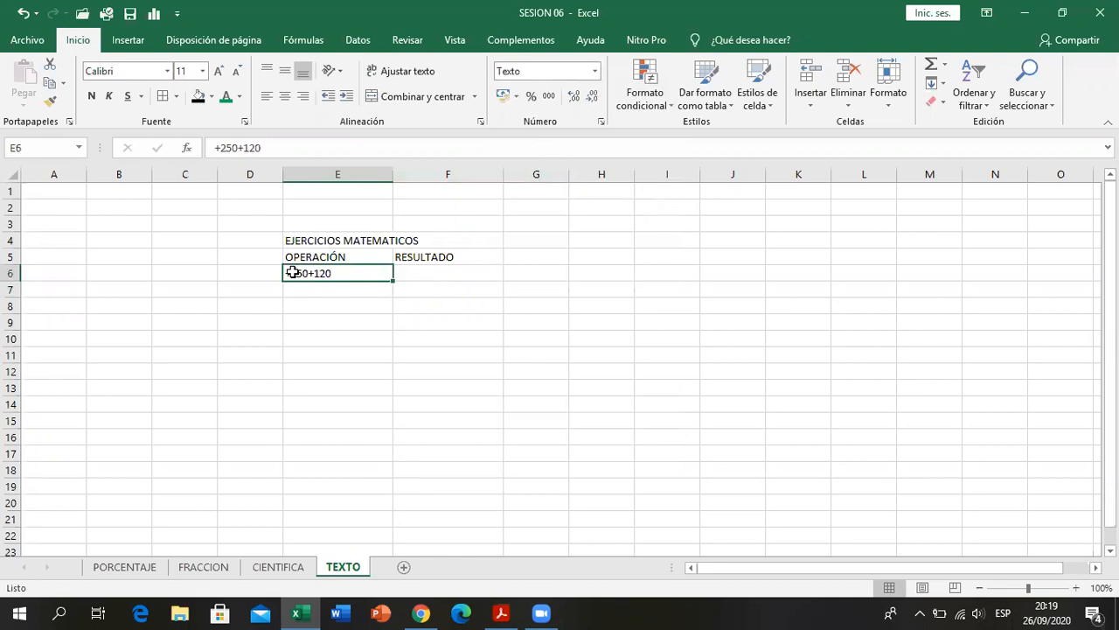
double_click(293, 273)
key(BackSpace)
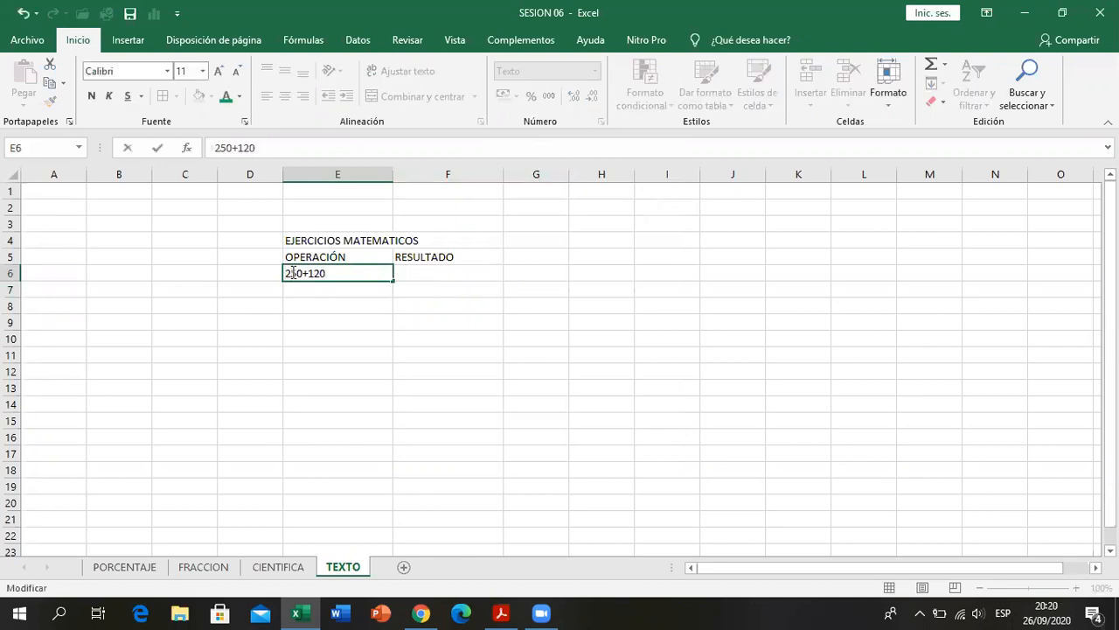
click(301, 290)
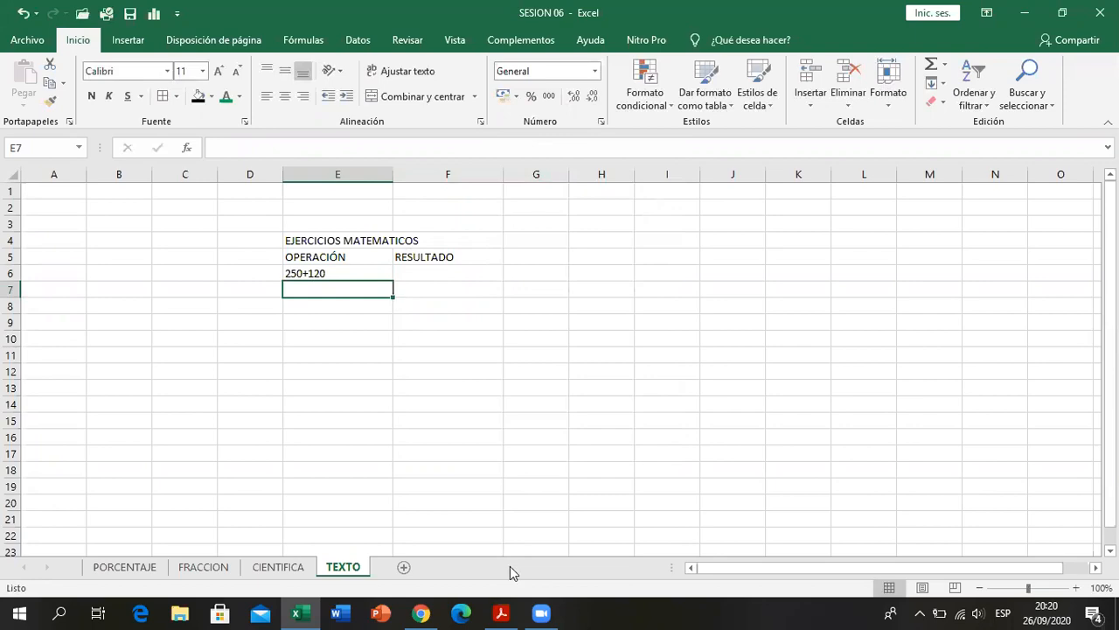
- Apply the Texto number format to the empty operation cells E7:E14
click(505, 614)
click(505, 614)
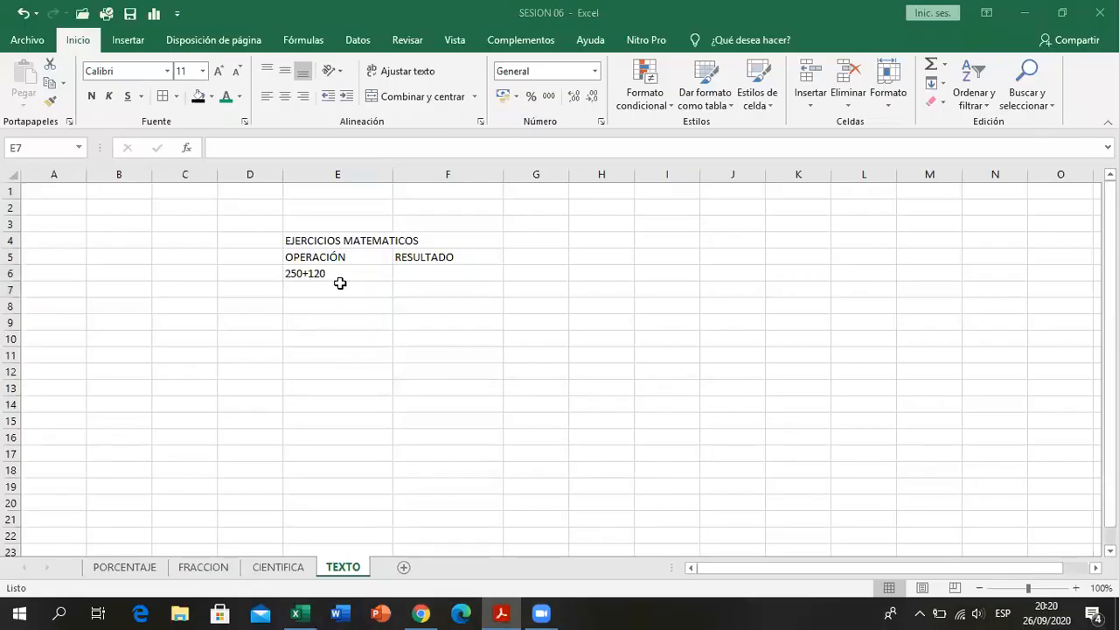
click(340, 283)
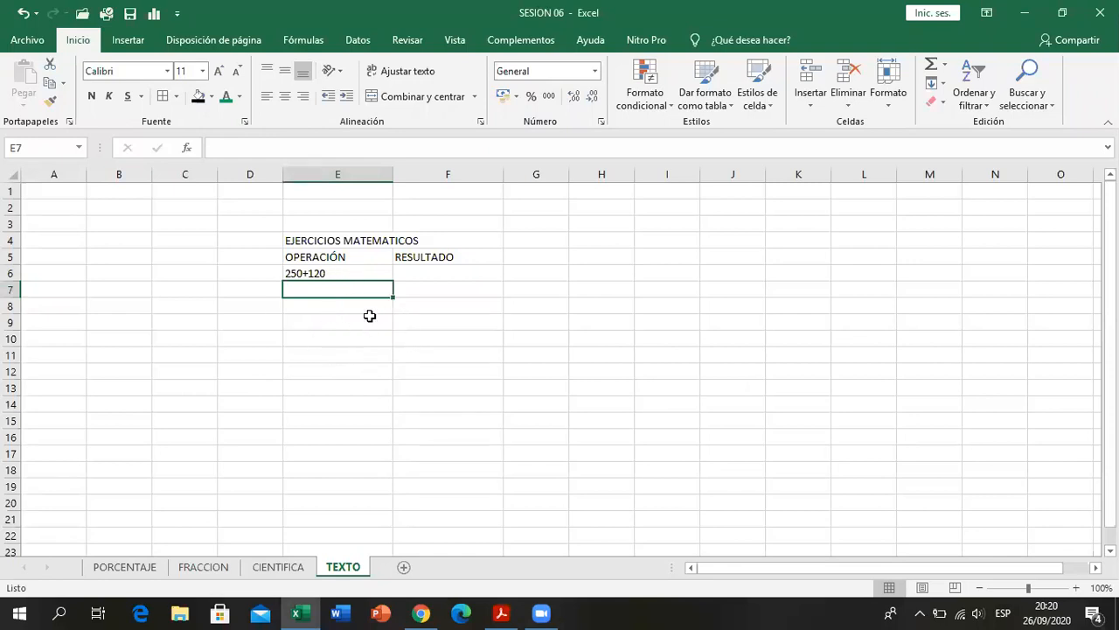
drag(364, 290, 367, 410)
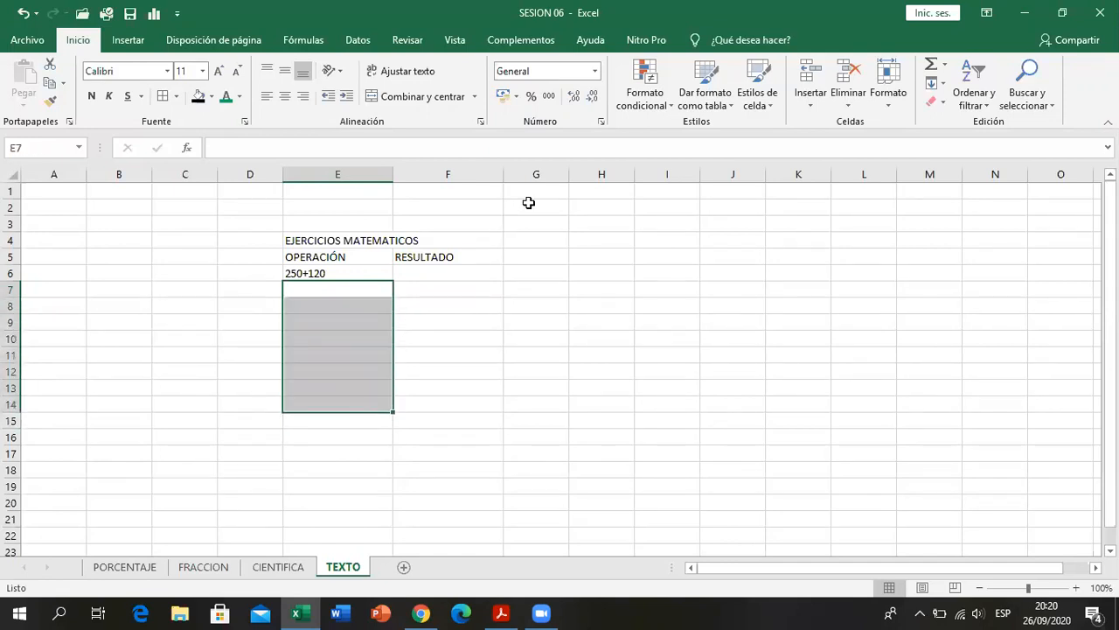
click(595, 71)
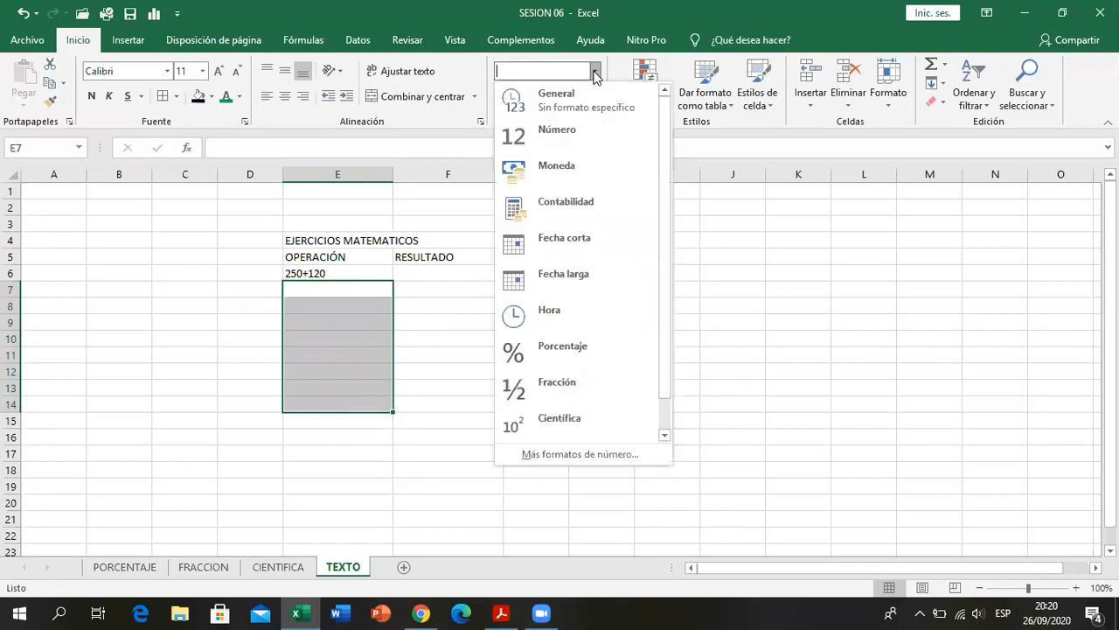
scroll(577, 278, down, 1)
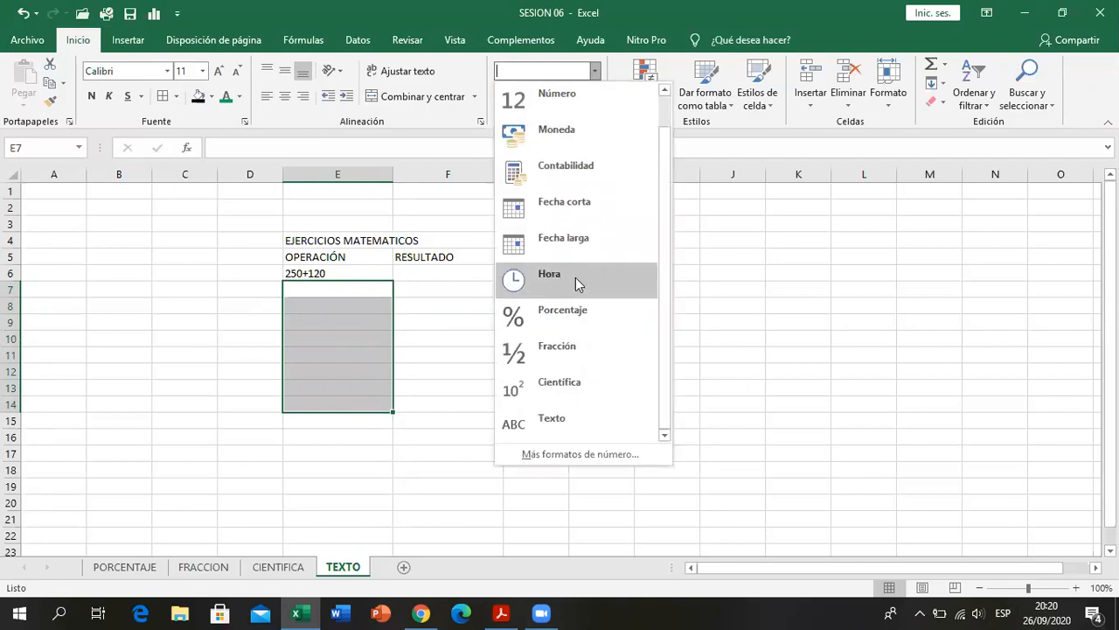
click(550, 423)
- Enter the PDF's second operation, 55-25, in E7
click(374, 288)
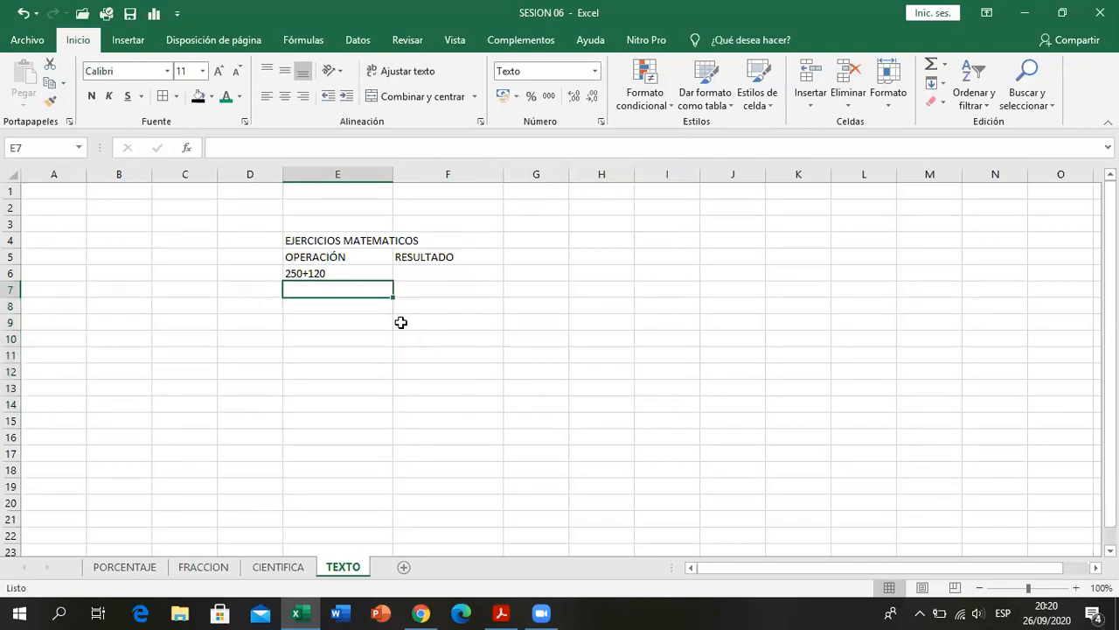
click(504, 610)
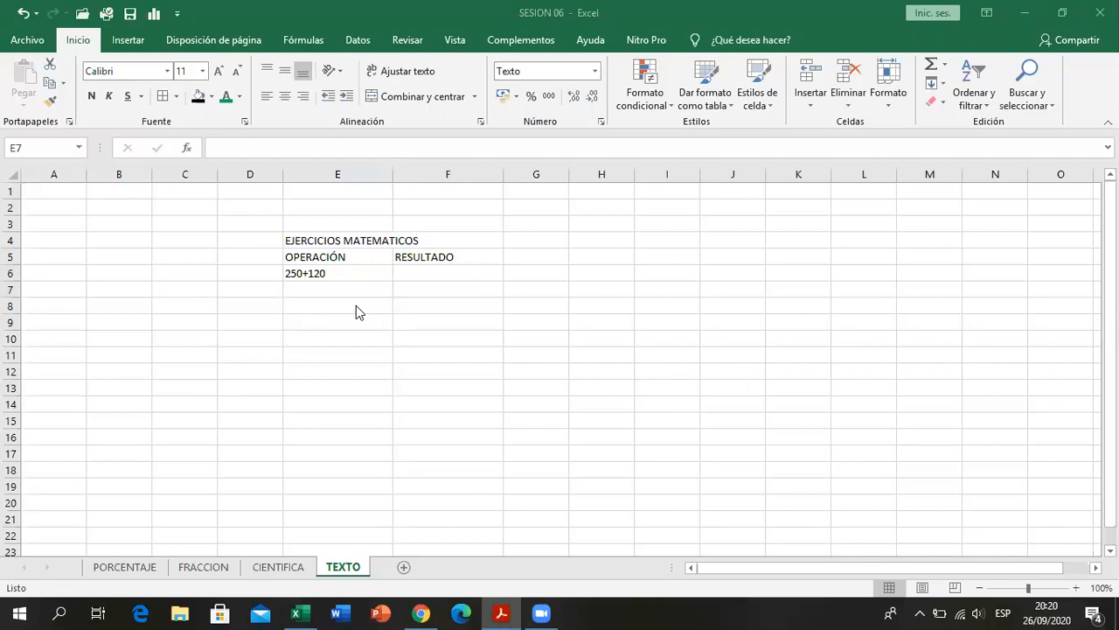
click(353, 290)
text(55-25)
key(Return)
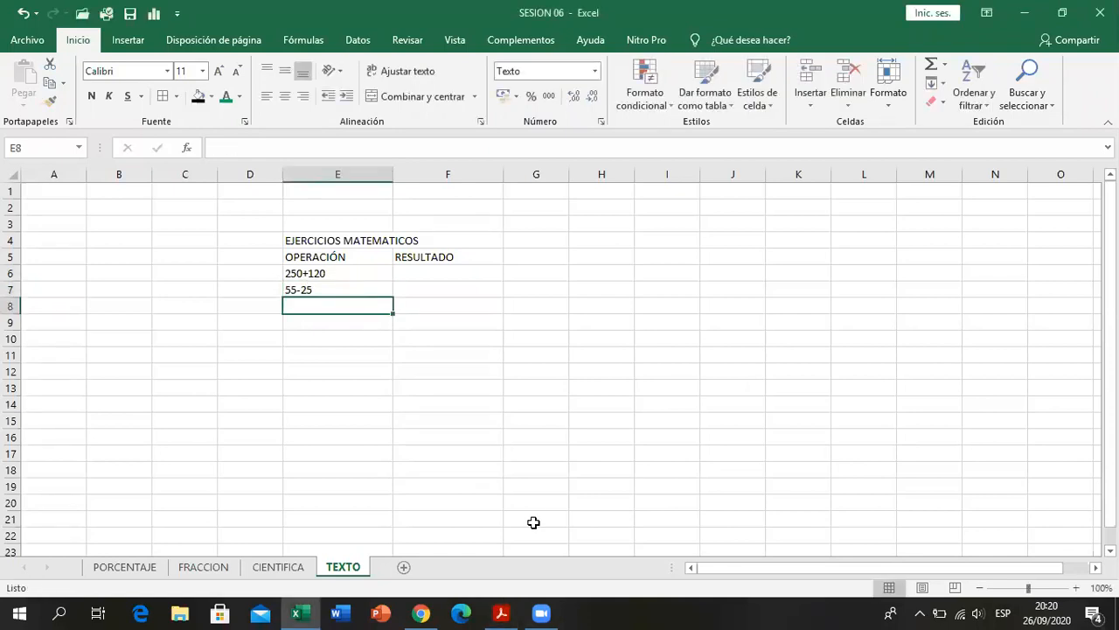
- Consult the PDF for the third operation and enter 120+15+8 in E8
click(504, 612)
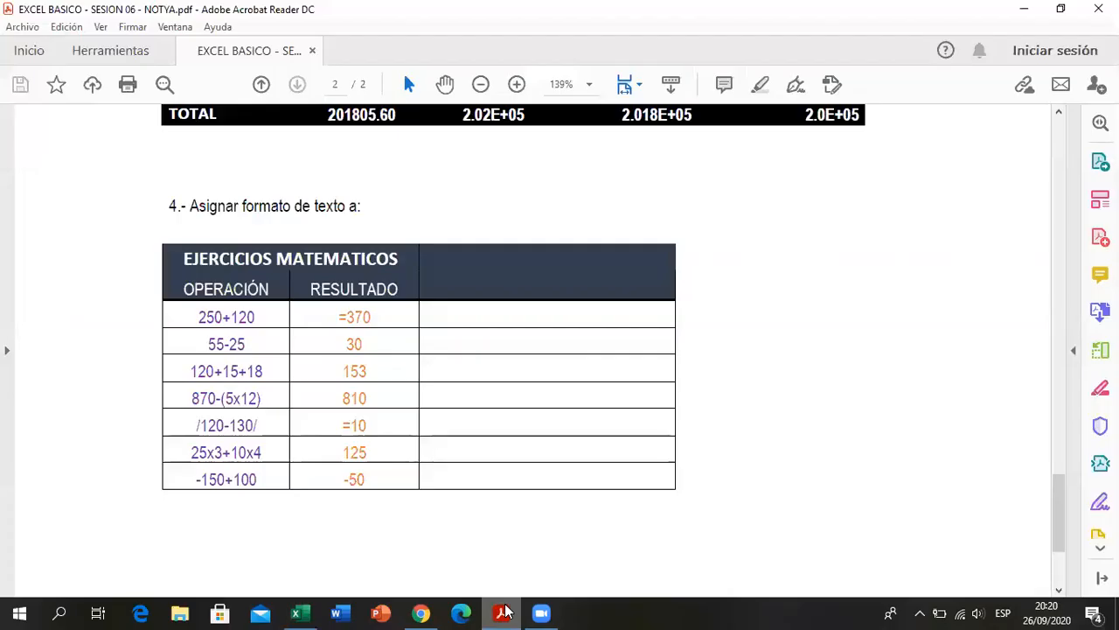
click(504, 612)
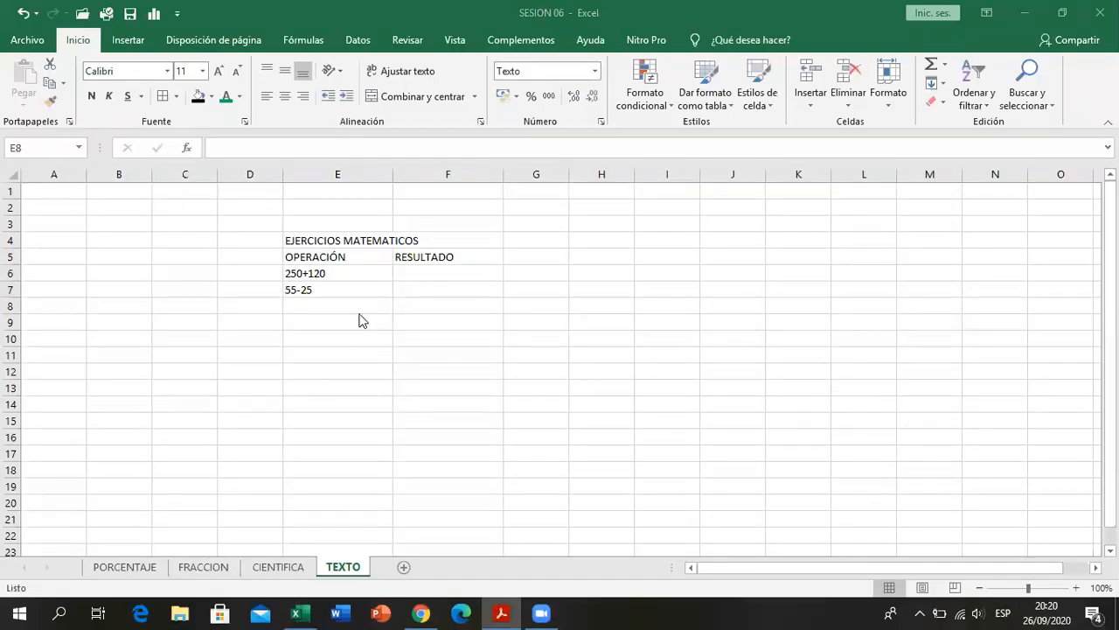
text(120+15+8)
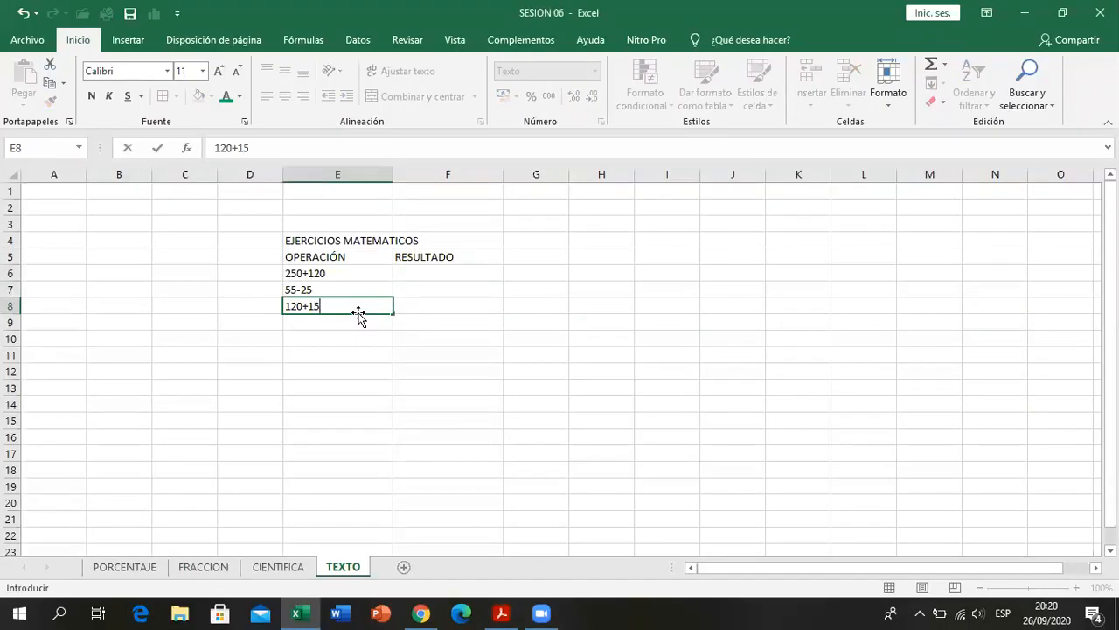
key(Return)
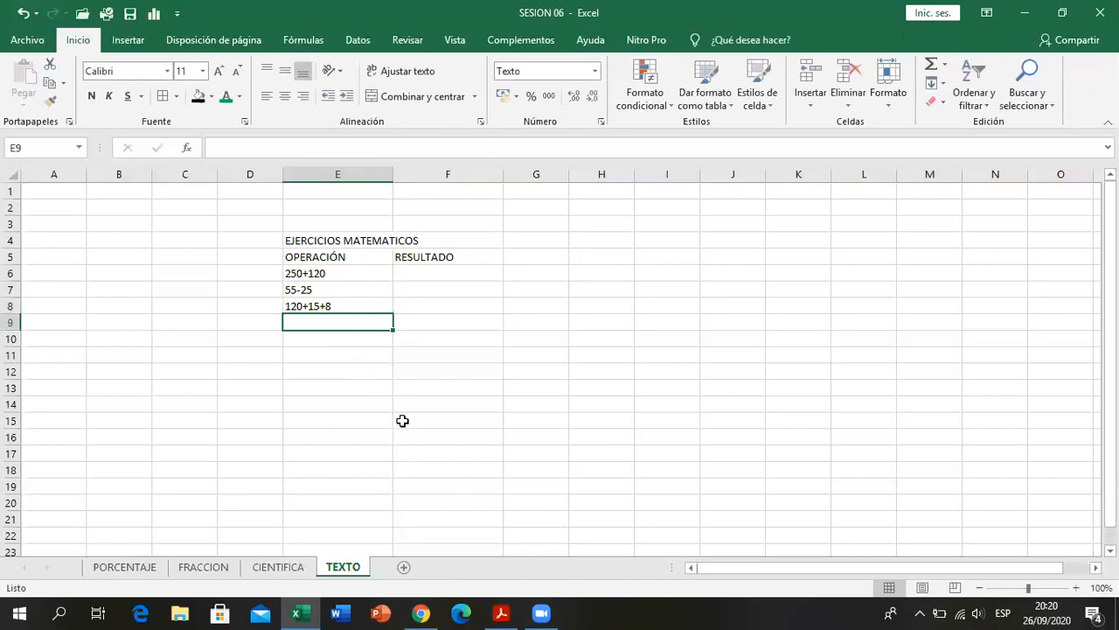
- Enter the PDF's fourth operation, 870-(5x12), in E9, consulting the exercise table as needed
click(502, 606)
click(502, 607)
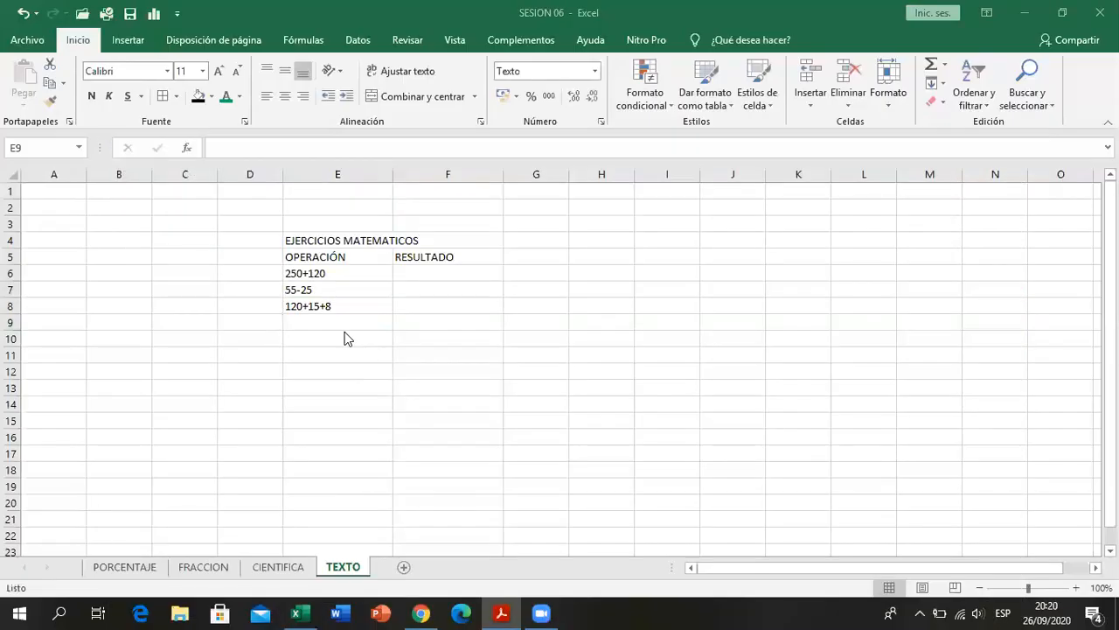
click(337, 322)
text(870-)
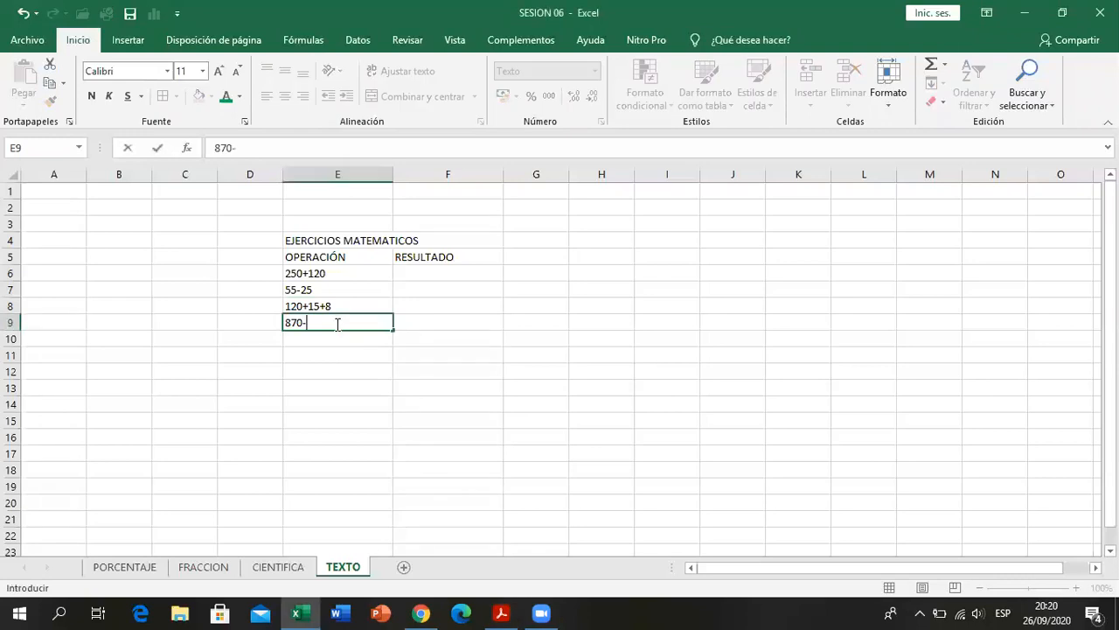
text(()
click(501, 614)
click(501, 613)
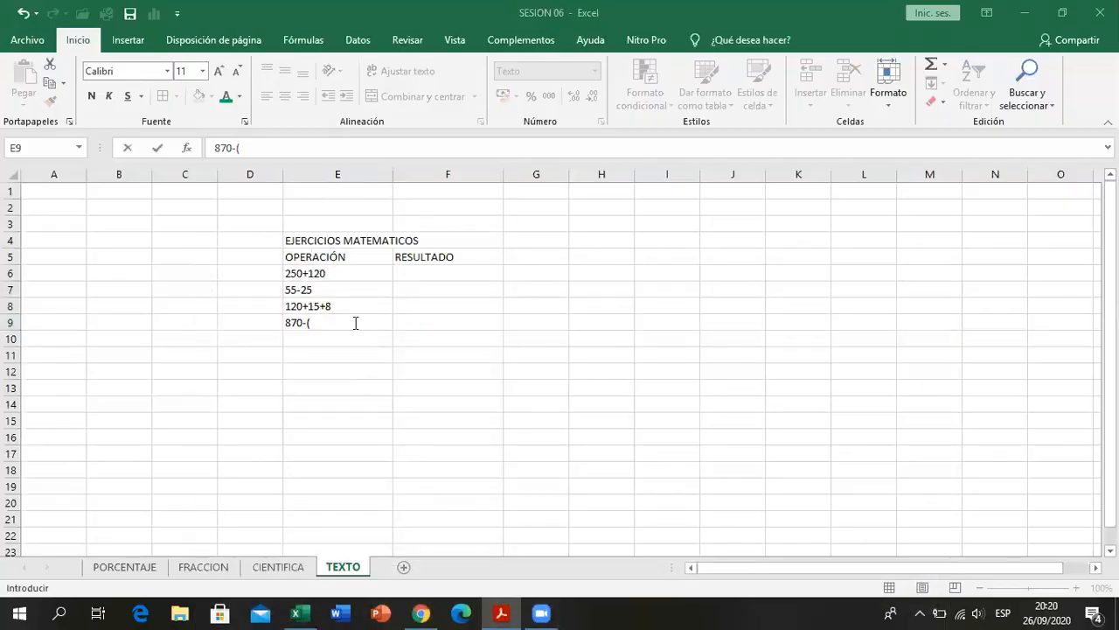
click(355, 322)
text(5)
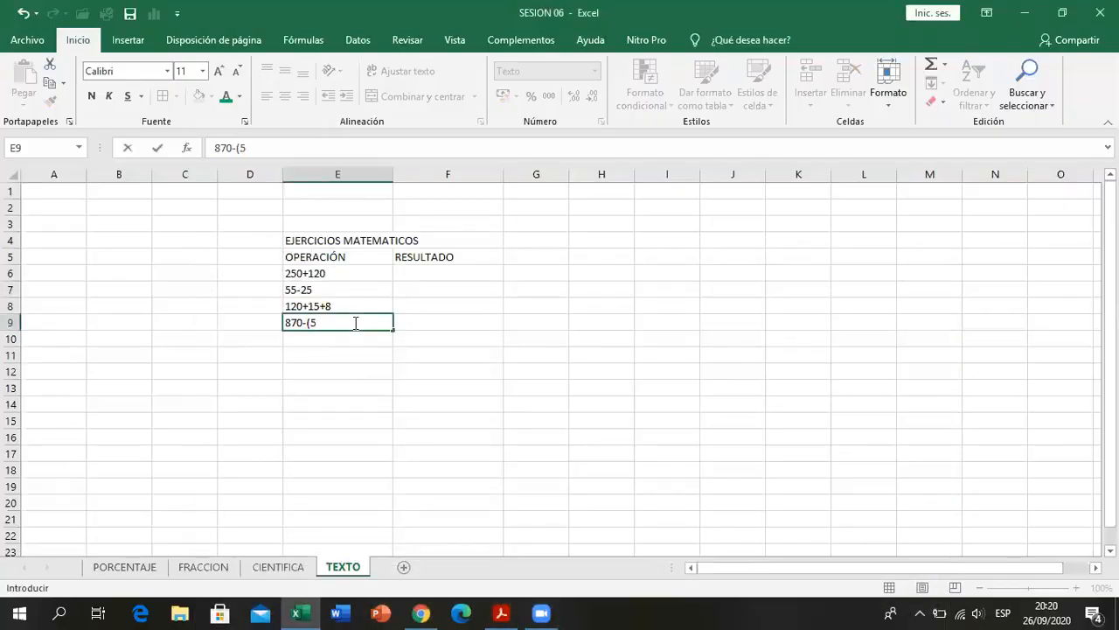
text(x12))
key(Return)
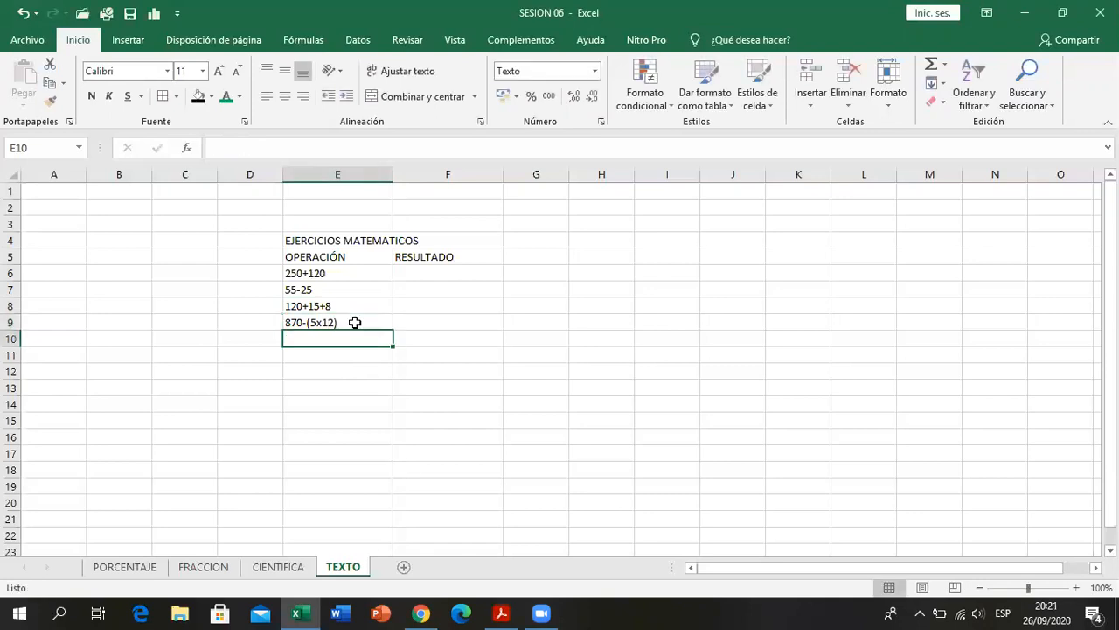
- Look up the fifth operation in the PDF and enter /120-130/ in E10
click(501, 612)
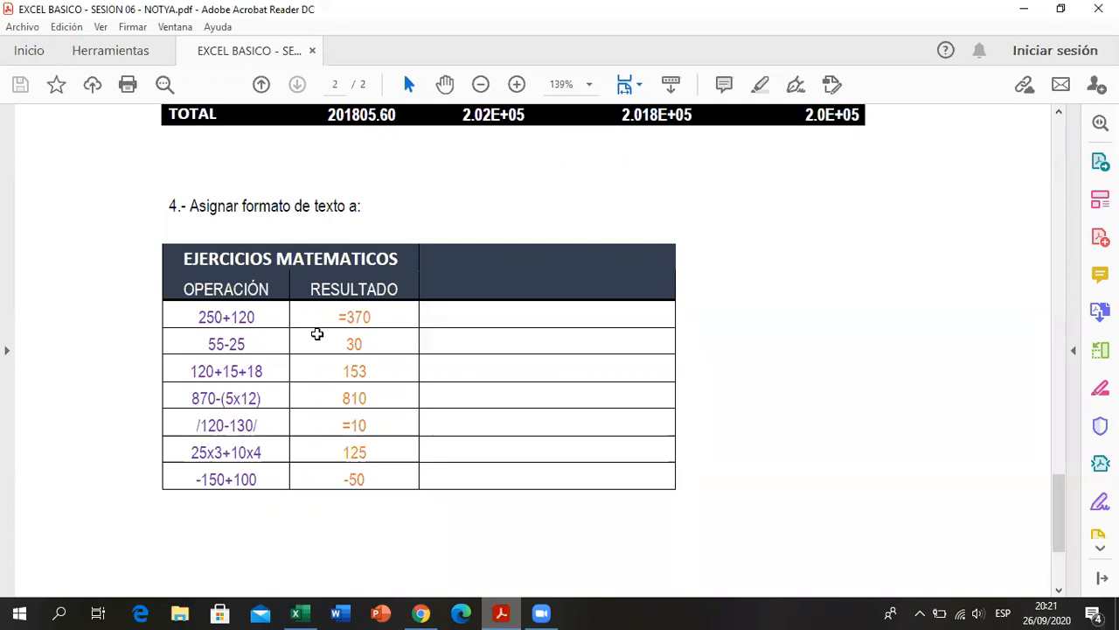
key(alt+Tab)
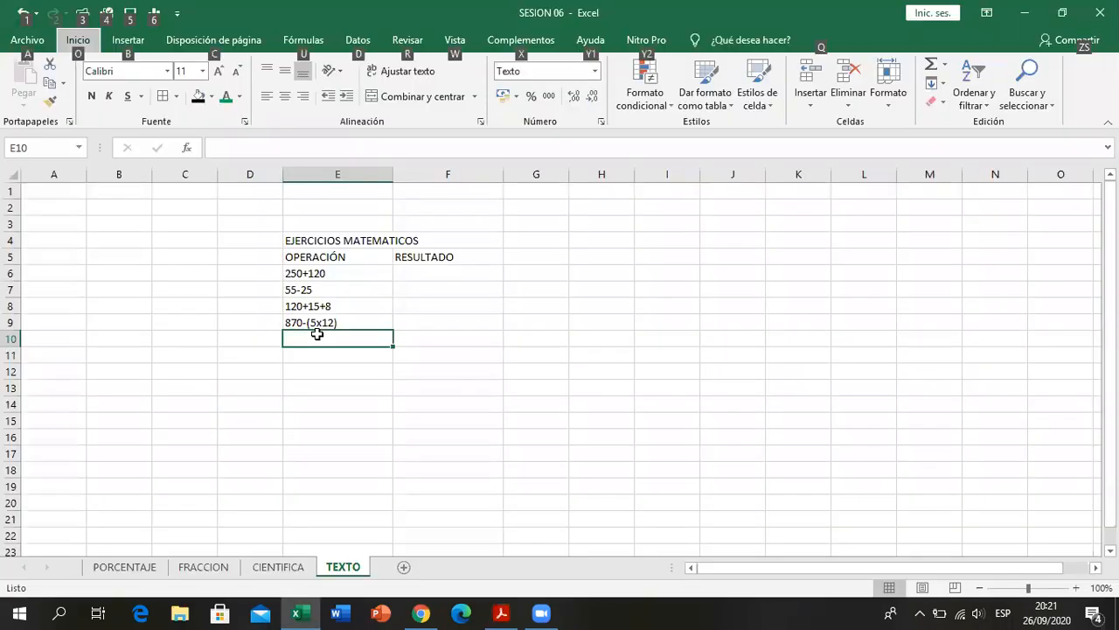
click(415, 323)
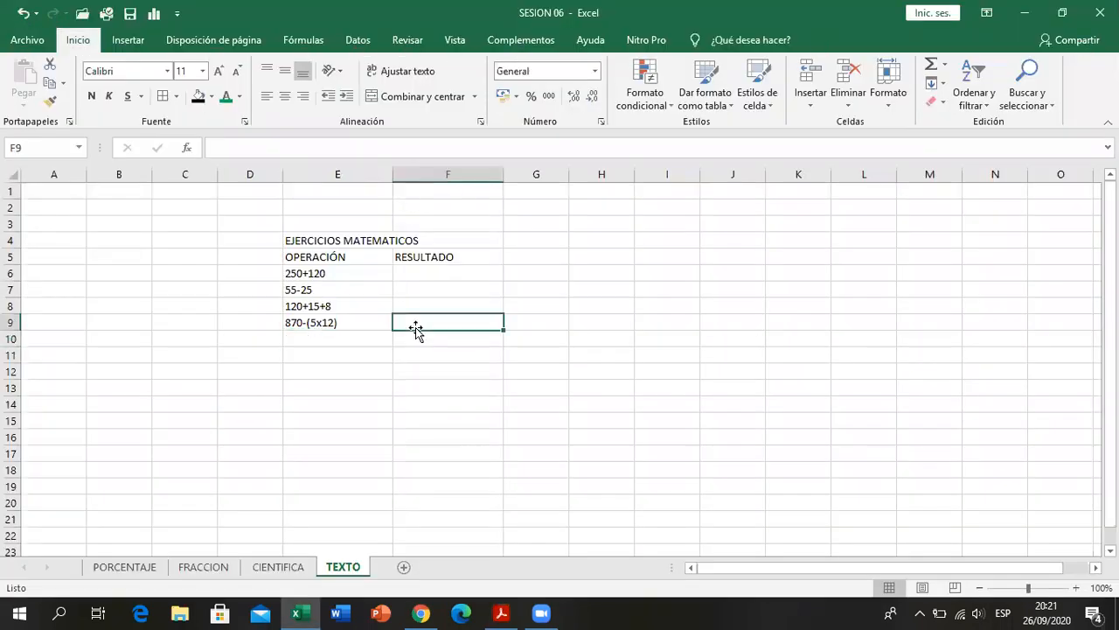
click(354, 336)
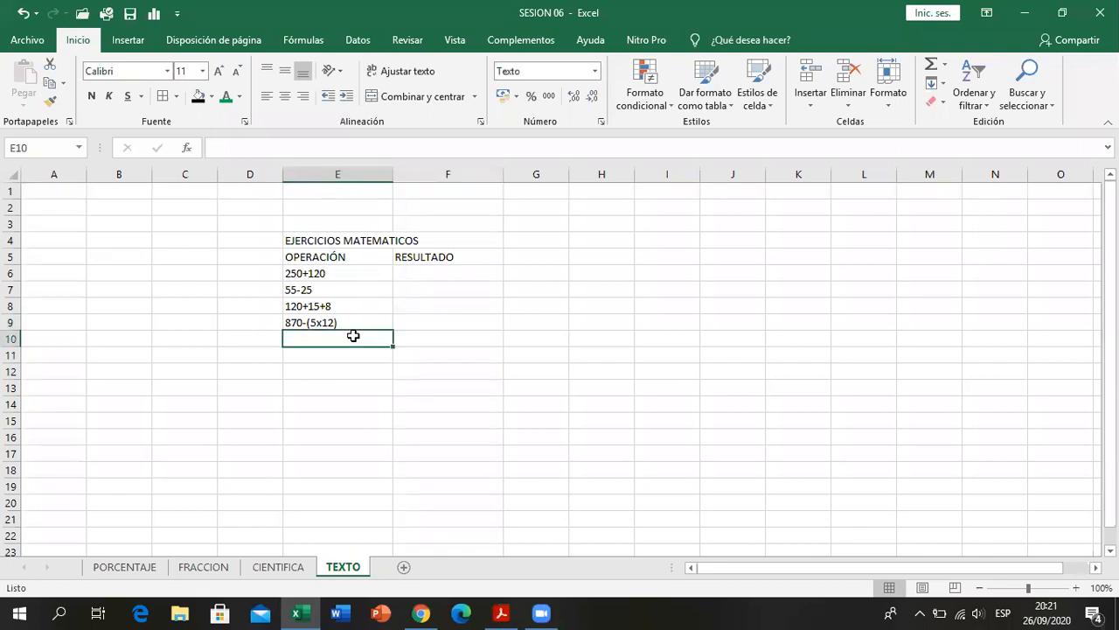
key(alt)
text(/120-)
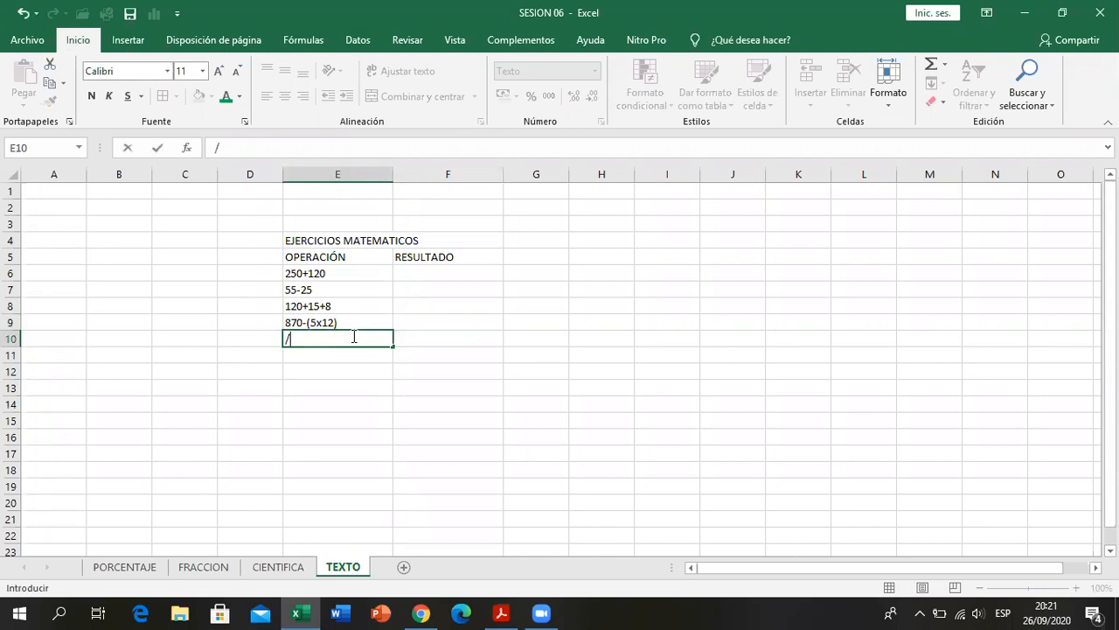
text(130/)
key(Return)
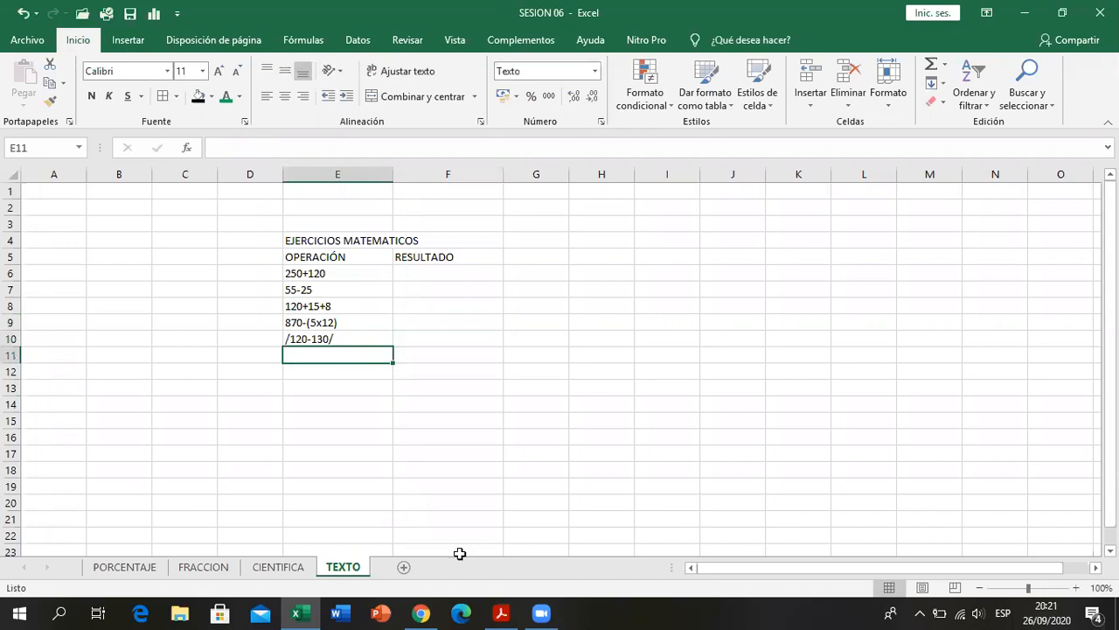
- Look up the sixth operation in the PDF and enter 25x3+10x4 in E11
click(502, 612)
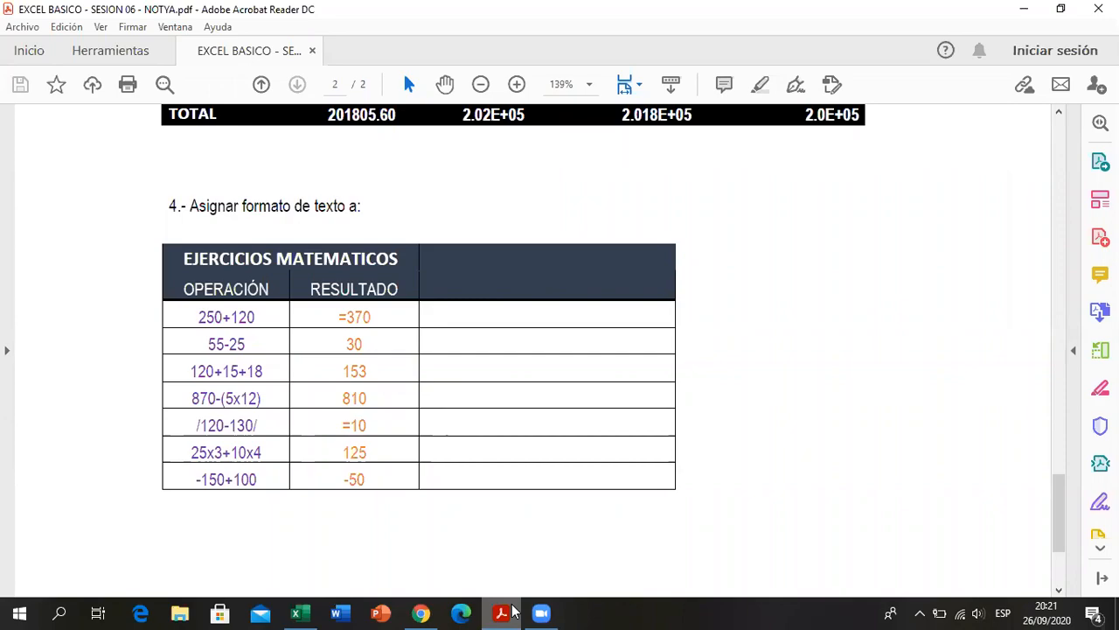
click(514, 612)
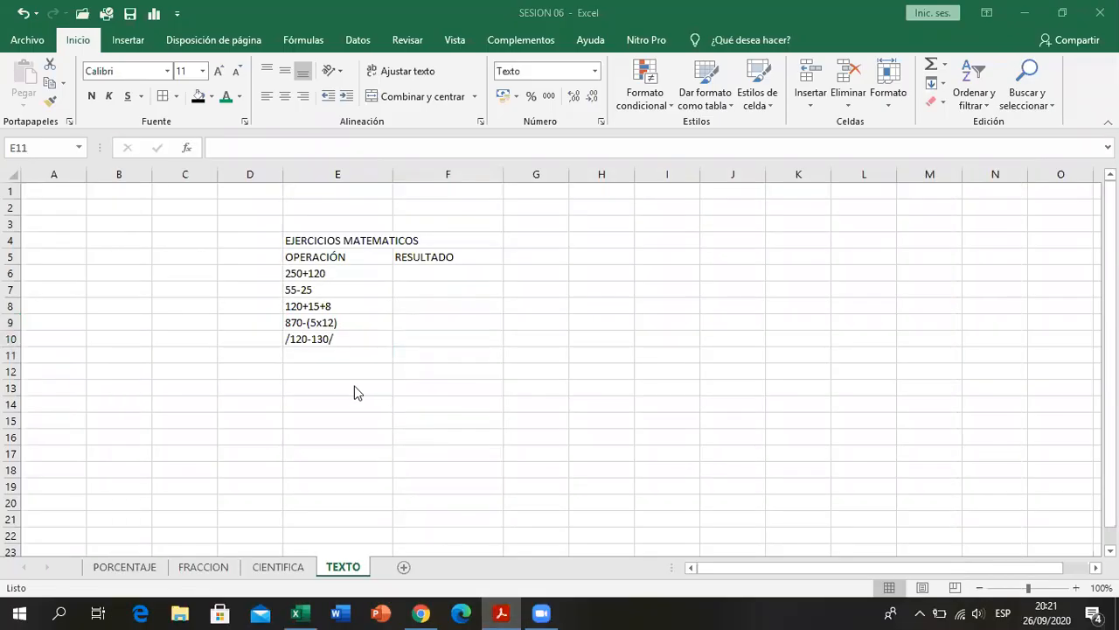
click(355, 353)
text(25x3)
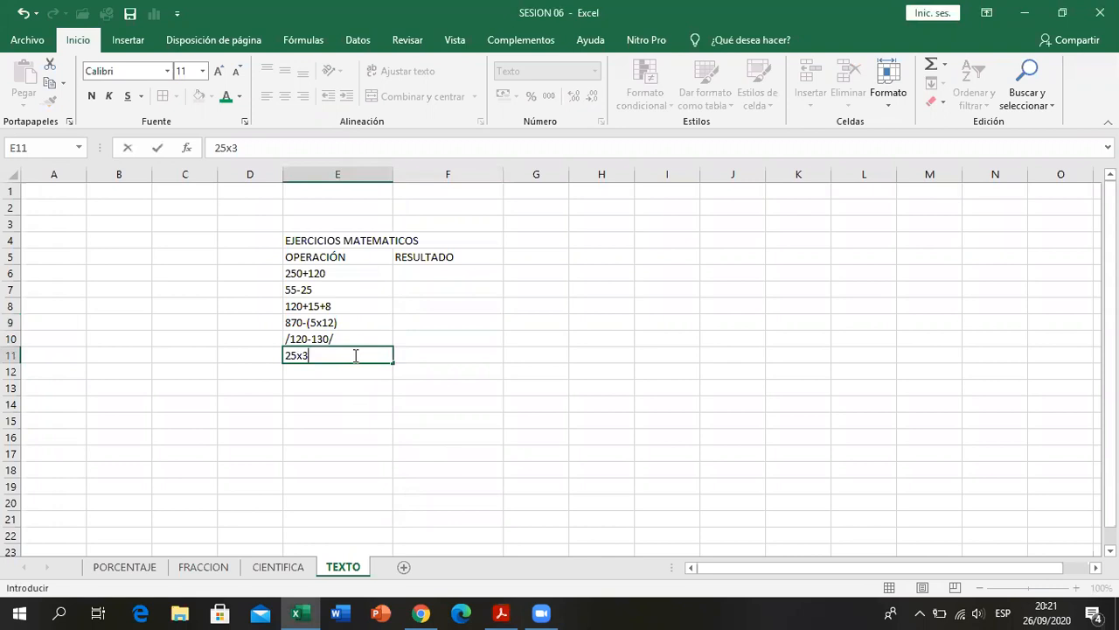
text(+10x4)
key(Return)
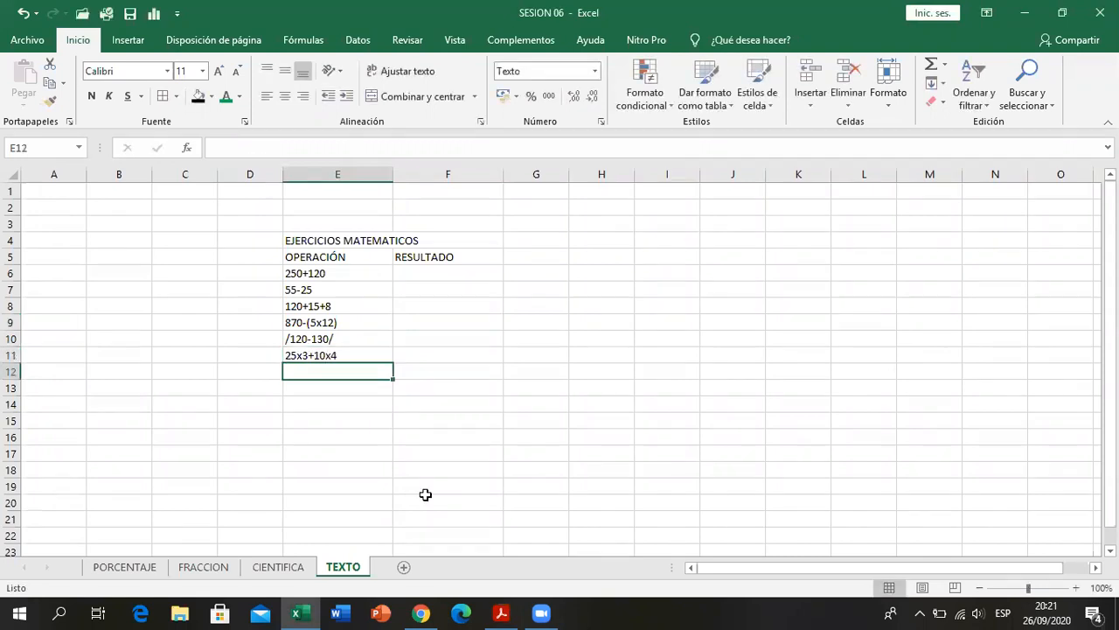
- Look up the last operation in the PDF and enter -150+100 in E12
click(501, 613)
click(502, 613)
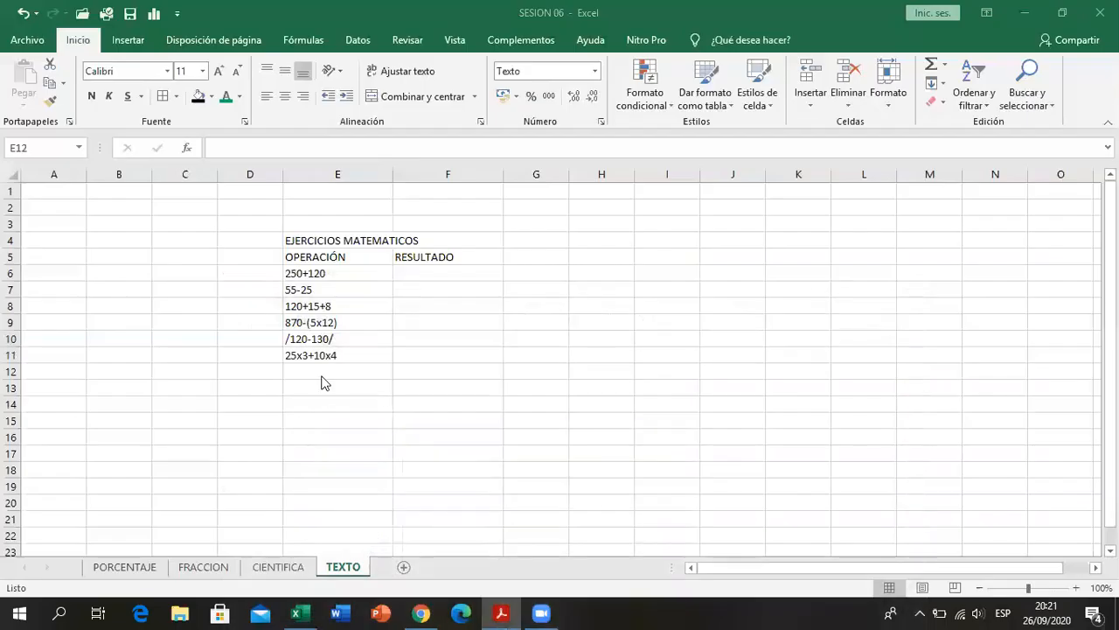
text(-1)
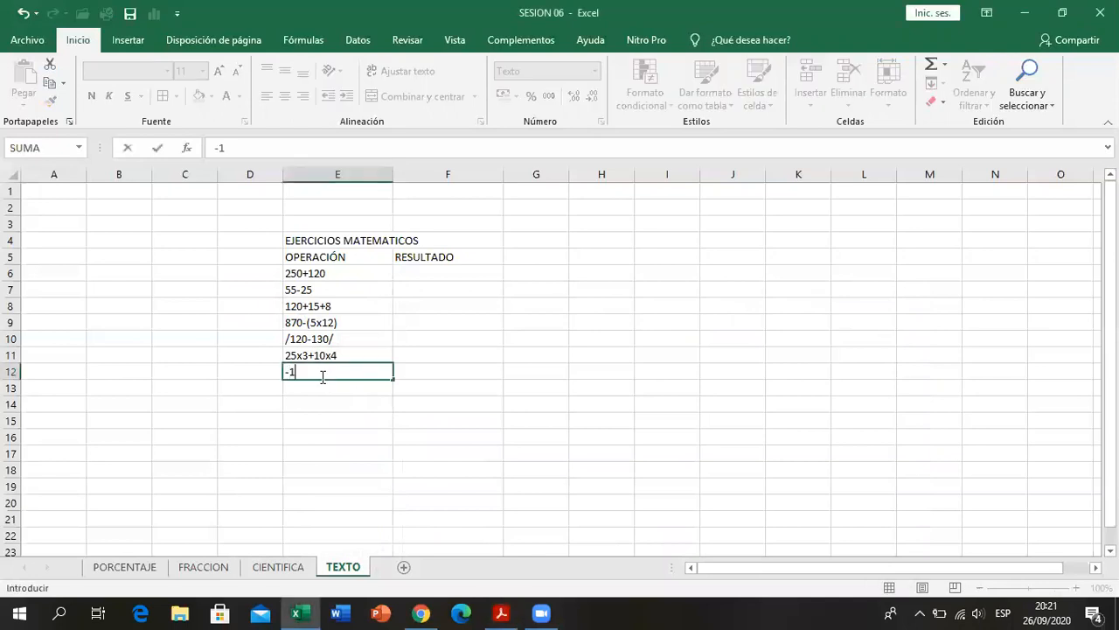
text(50+100)
key(Return)
- Center the operations in E6:E12 horizontally
drag(344, 274, 345, 375)
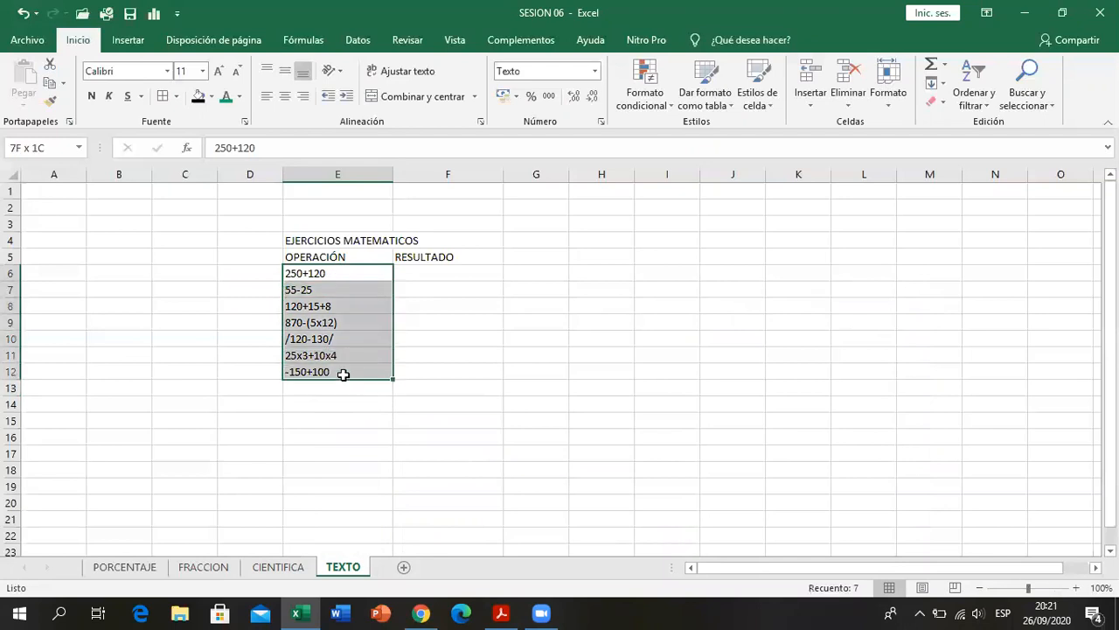
click(285, 96)
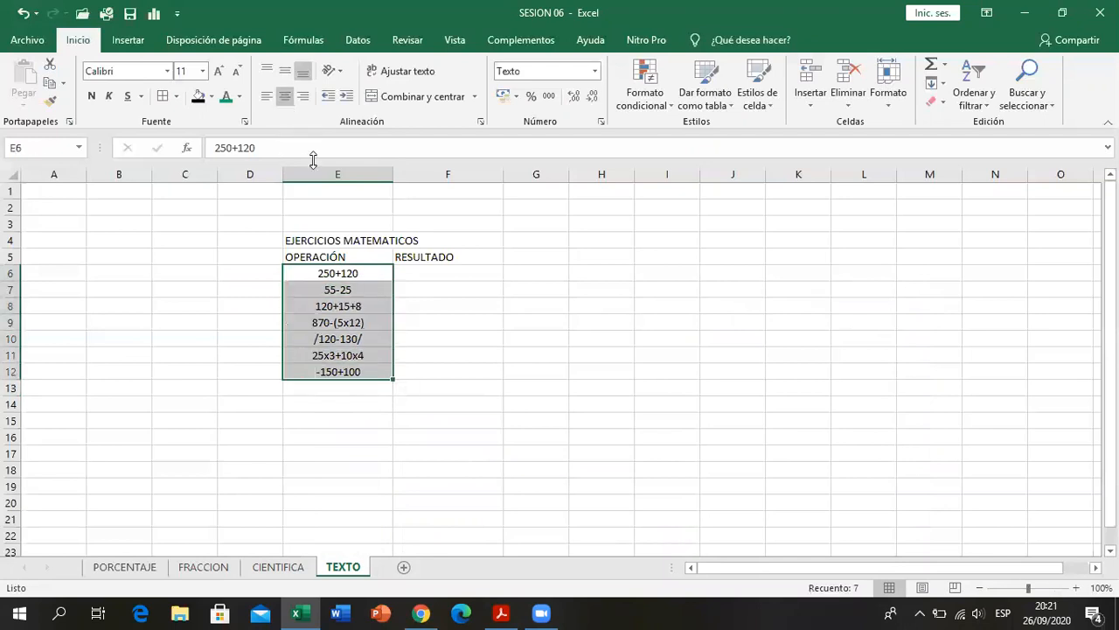
click(465, 372)
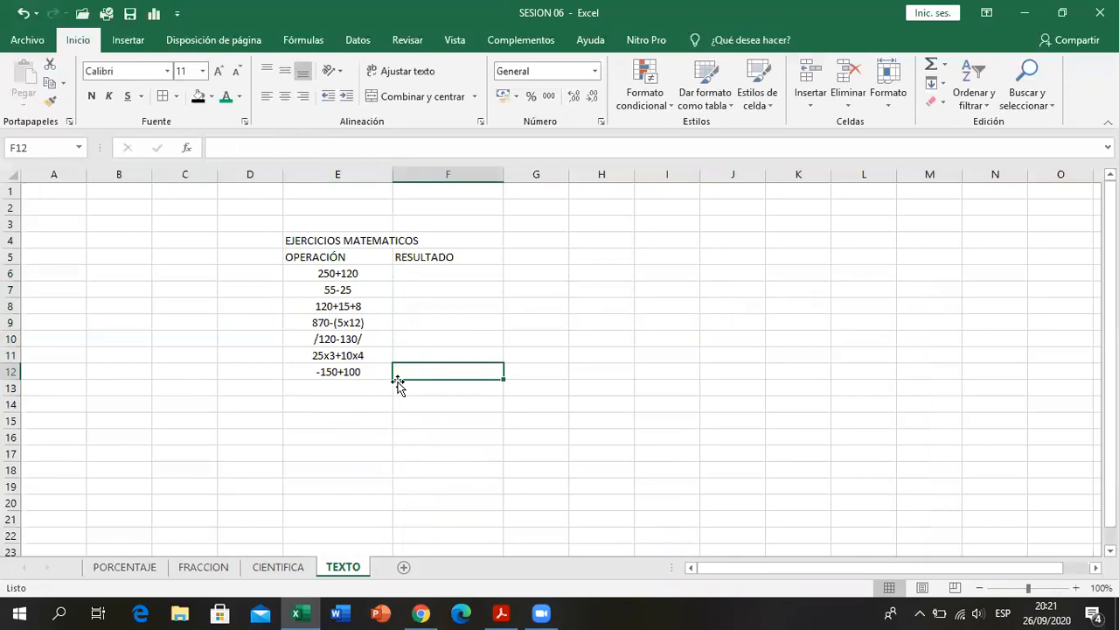
drag(419, 272, 421, 371)
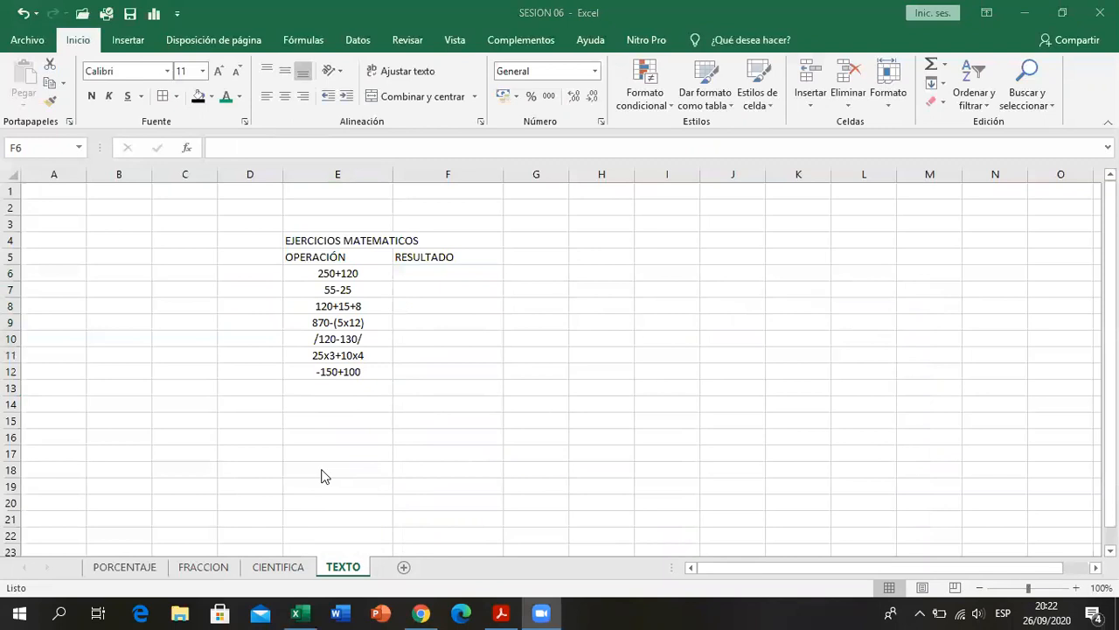
drag(330, 486, 349, 498)
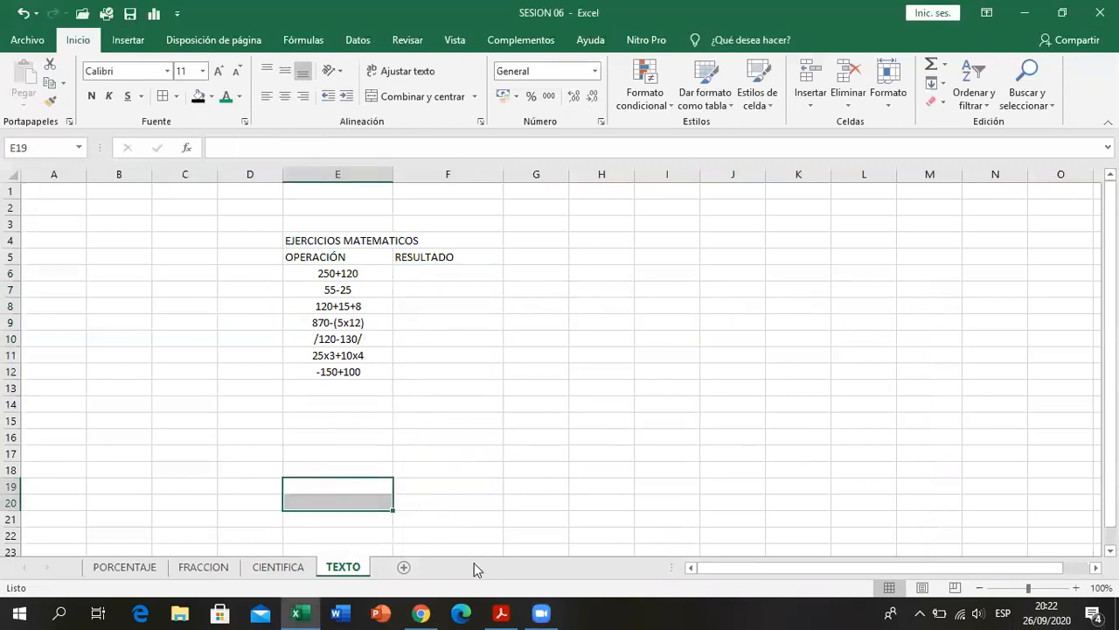
click(503, 612)
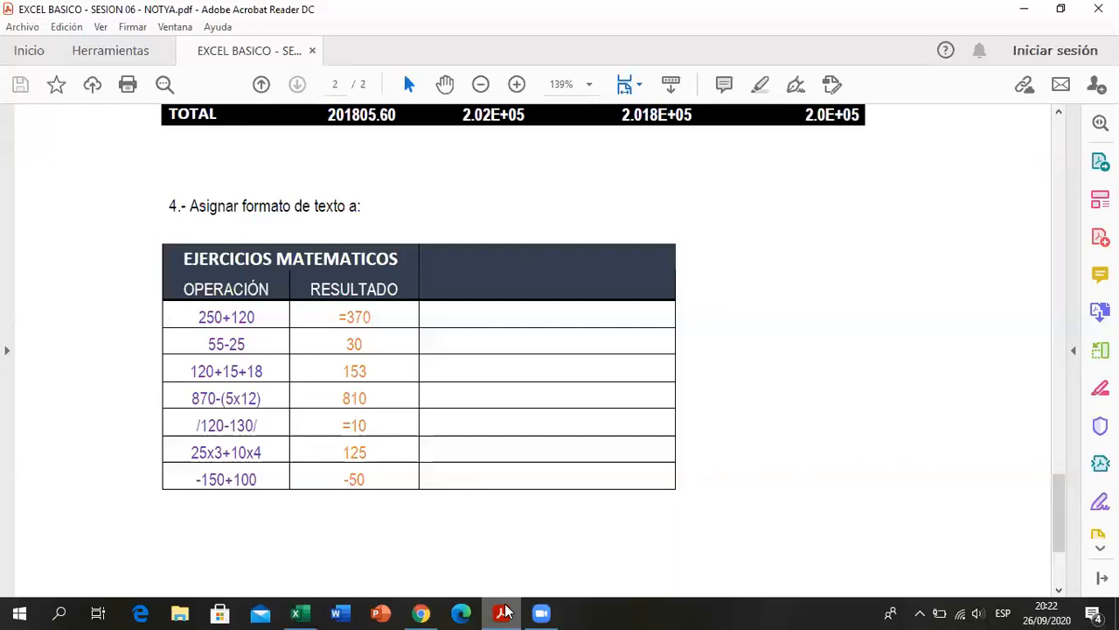
click(504, 611)
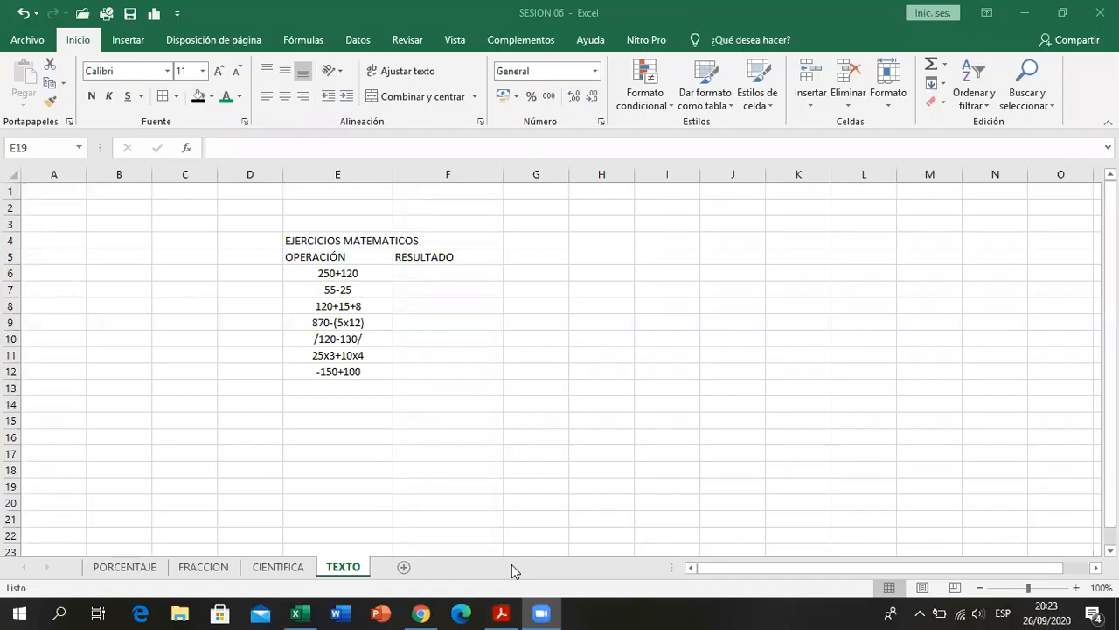
click(395, 418)
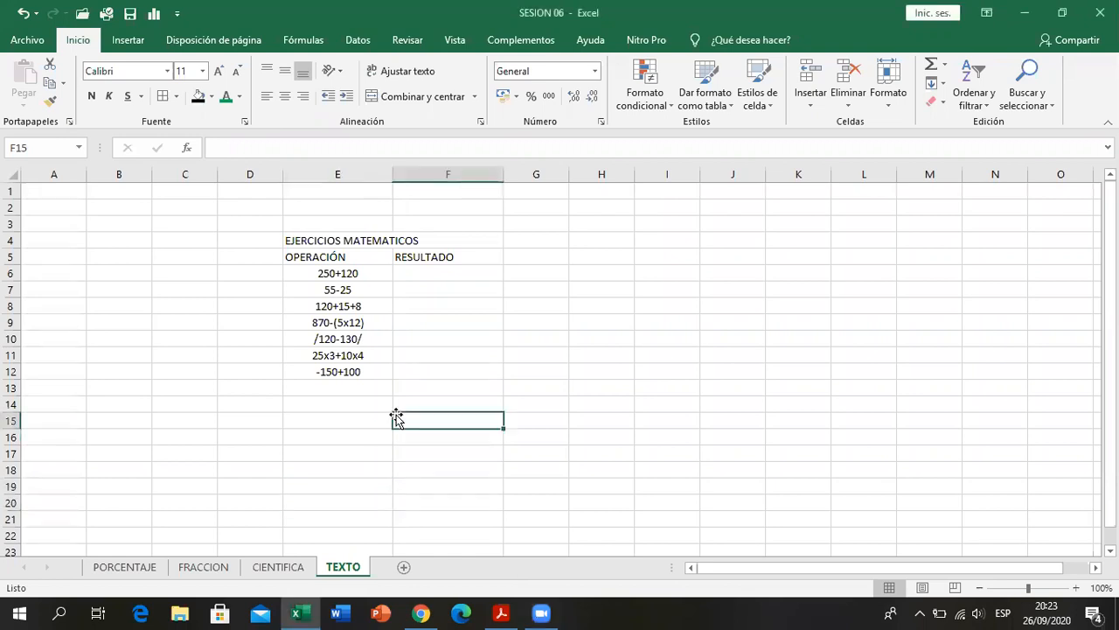
click(358, 406)
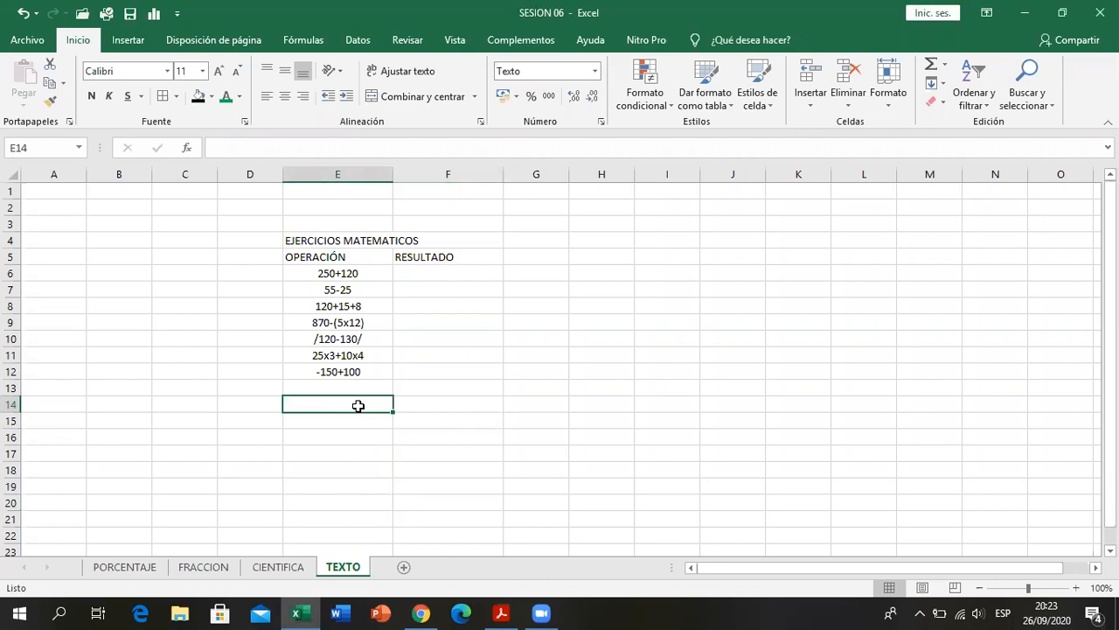
- Try entering a slash in the empty cells below the listed operations, and discard it
key(alt)
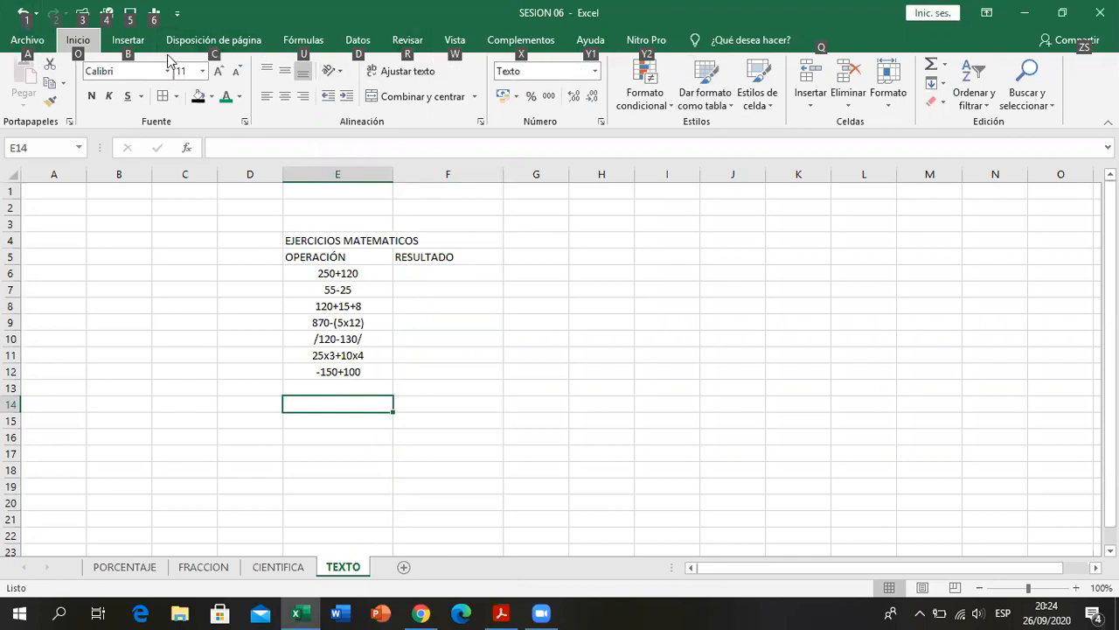
click(434, 294)
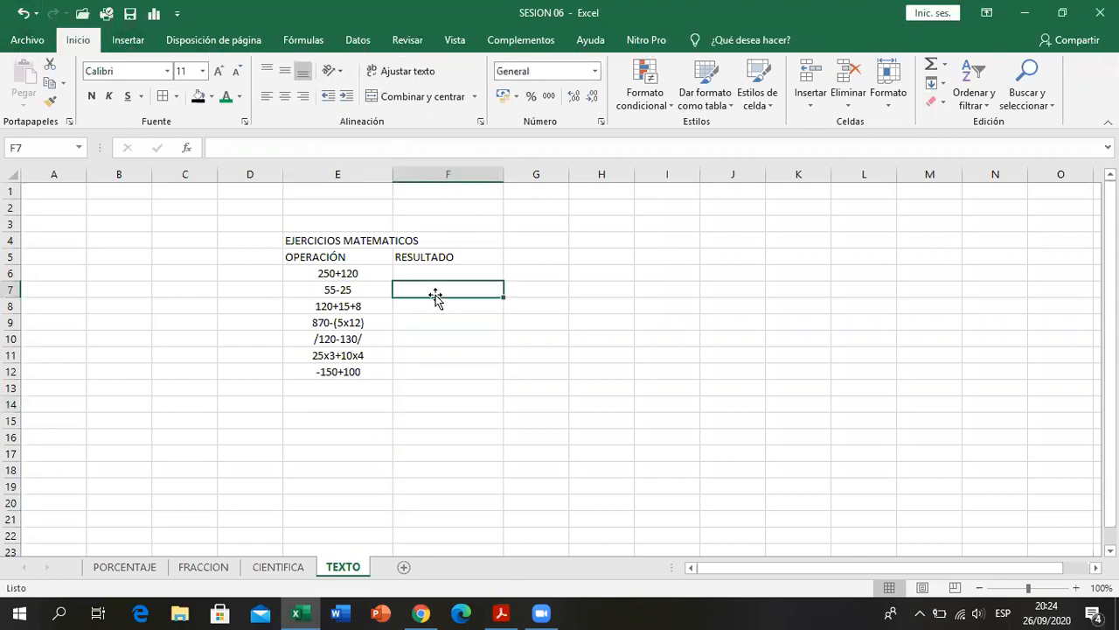
click(361, 384)
double_click(361, 385)
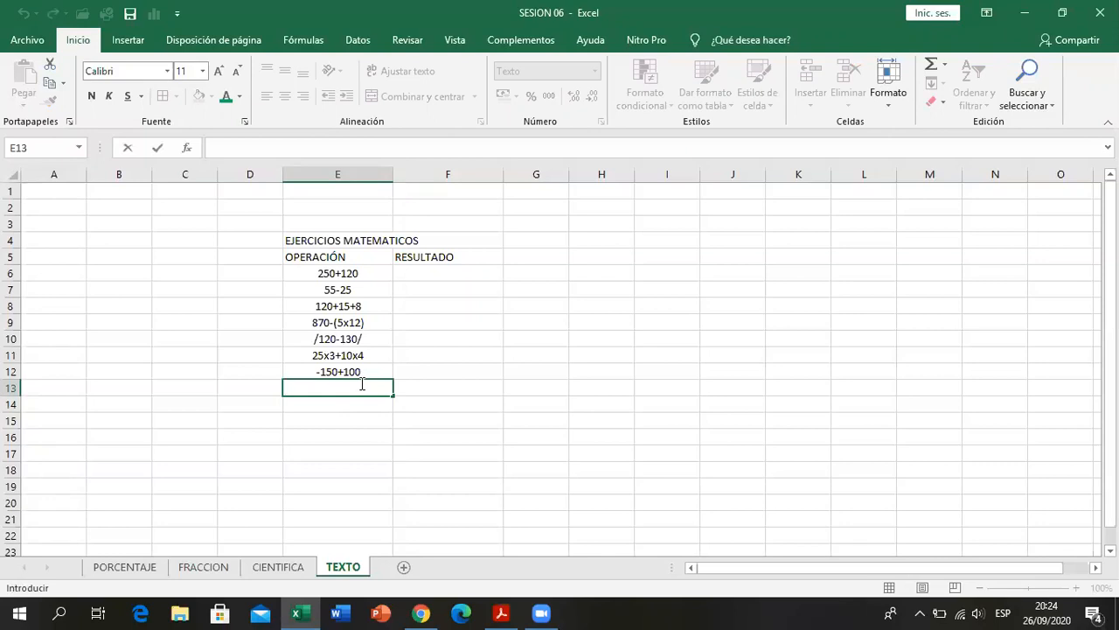
text(/)
key(BackSpace)
drag(407, 348, 442, 330)
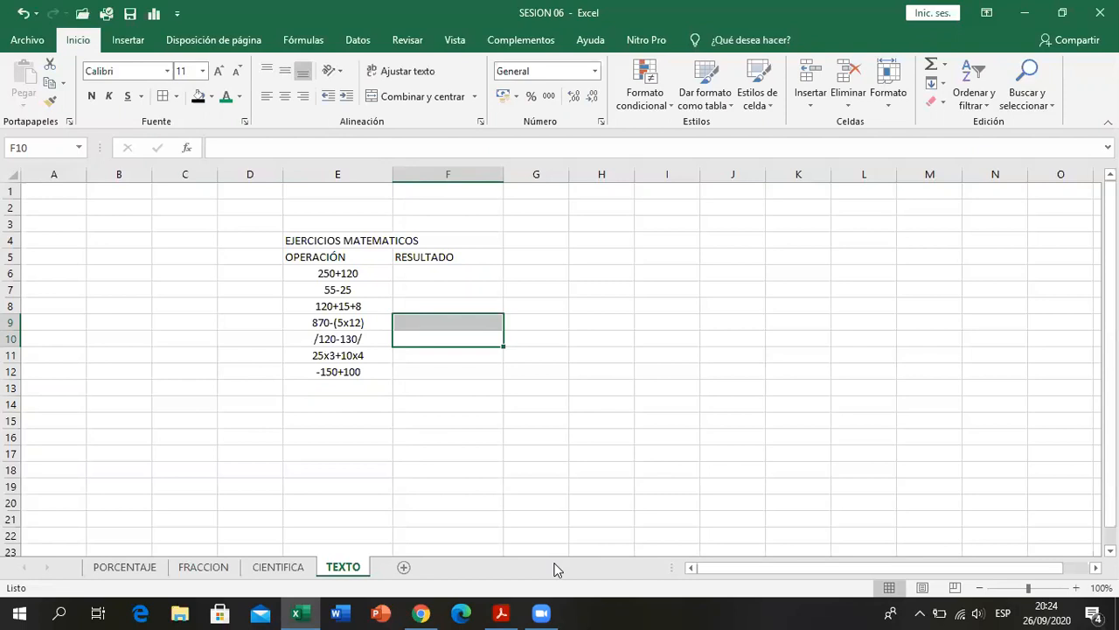
click(558, 569)
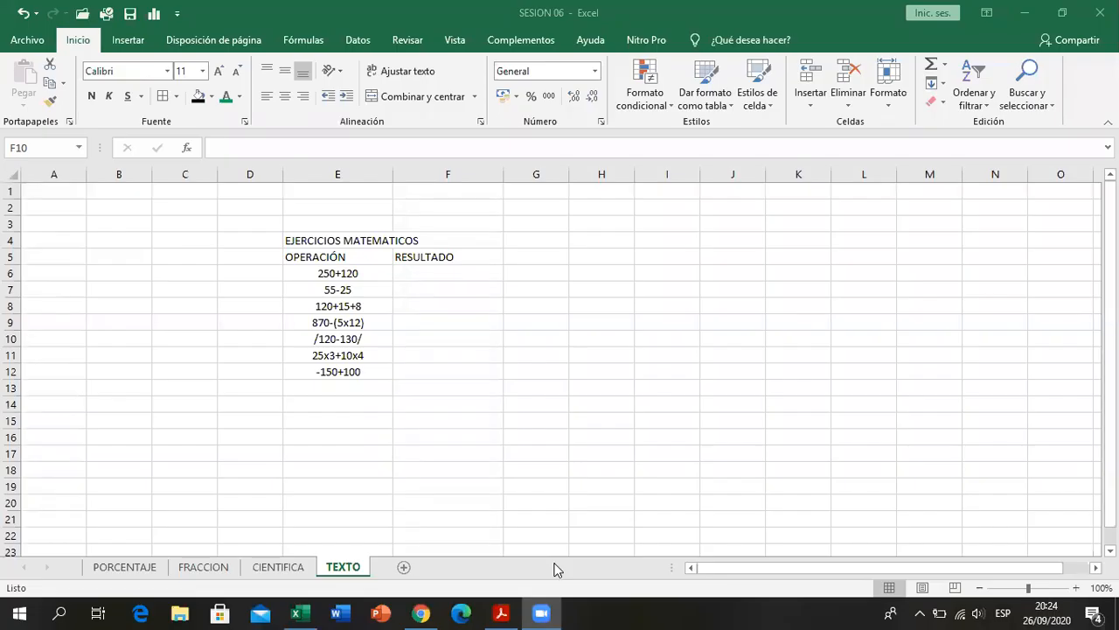
click(536, 387)
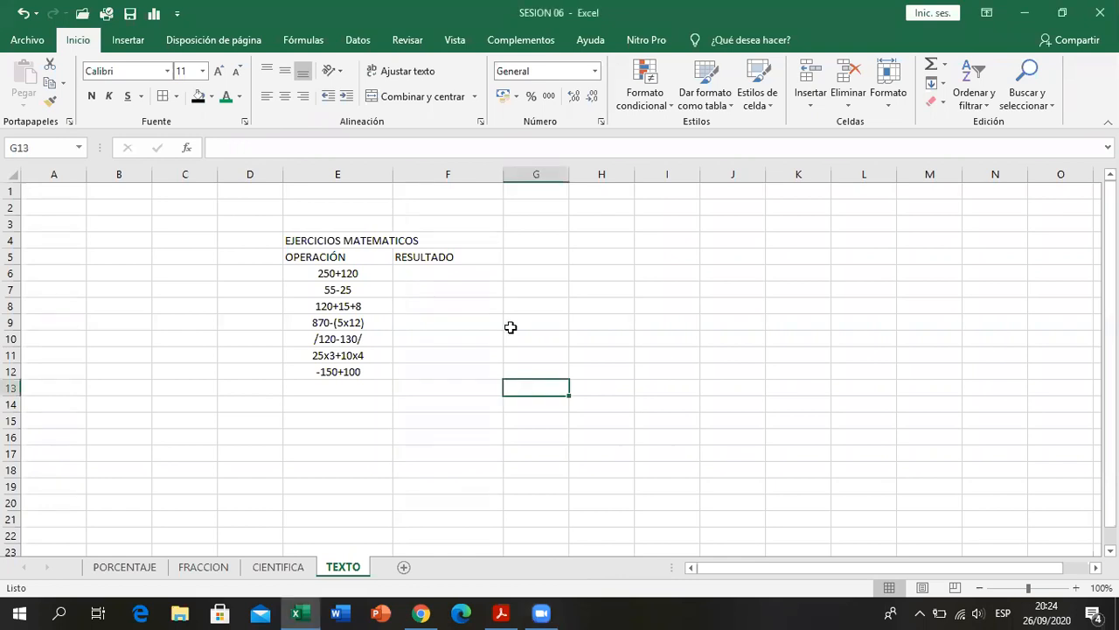
click(480, 257)
click(483, 348)
click(430, 271)
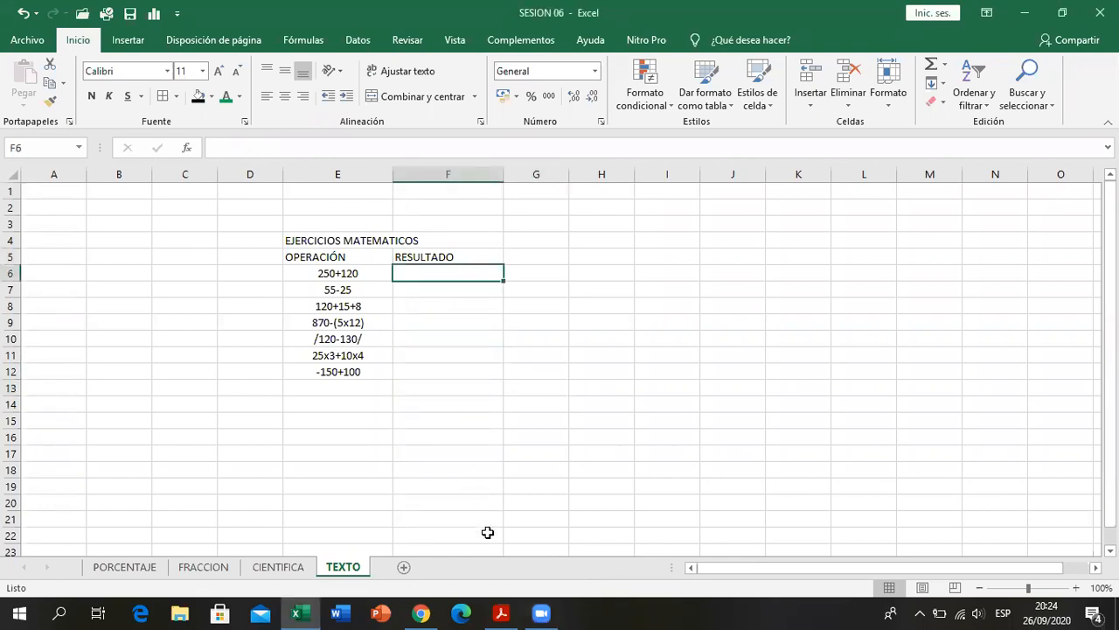
- Check the RESULTADO column in the PDF and apply the Texto format to F6:F12
click(509, 606)
click(509, 606)
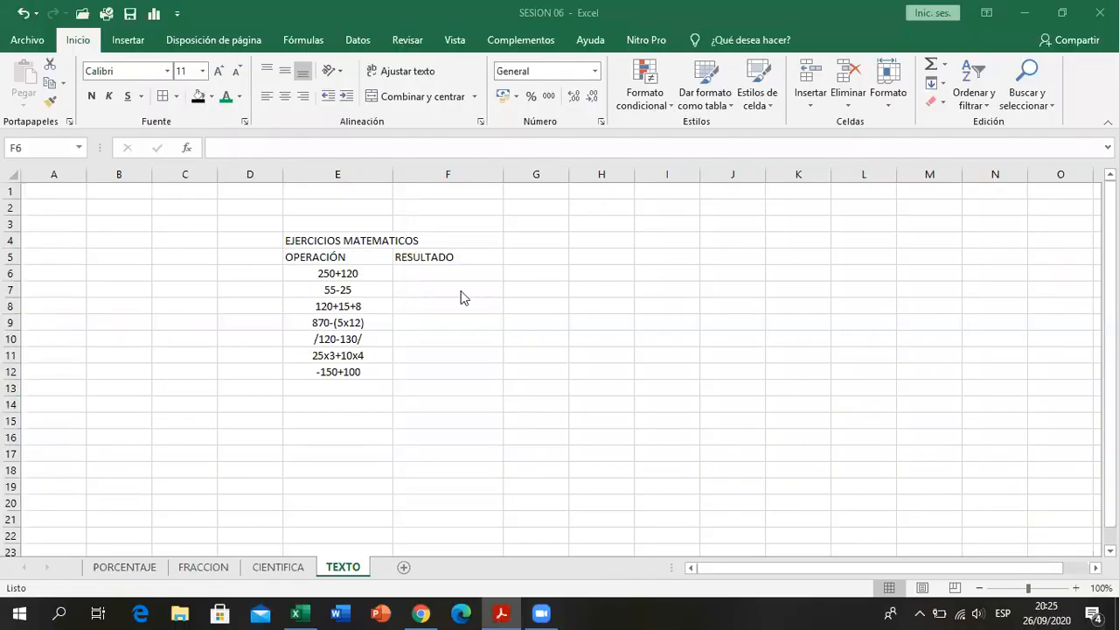
drag(462, 278, 452, 367)
click(596, 71)
scroll(572, 424, down, 1)
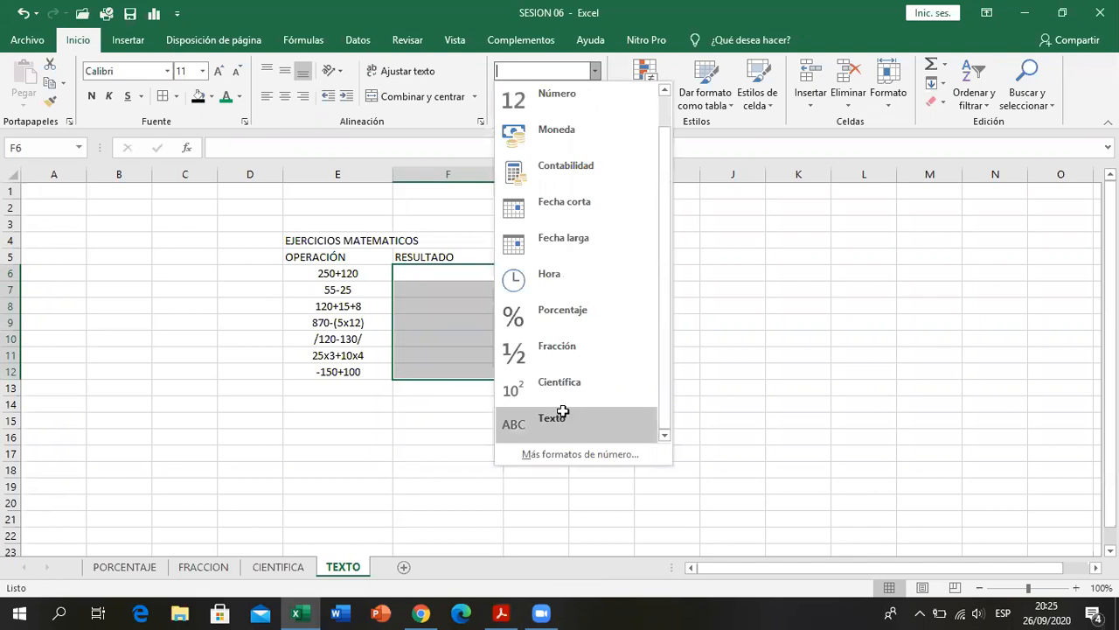
click(564, 417)
- Enter the first three results from the PDF in F6:F8: =370, 30 and 153
click(463, 275)
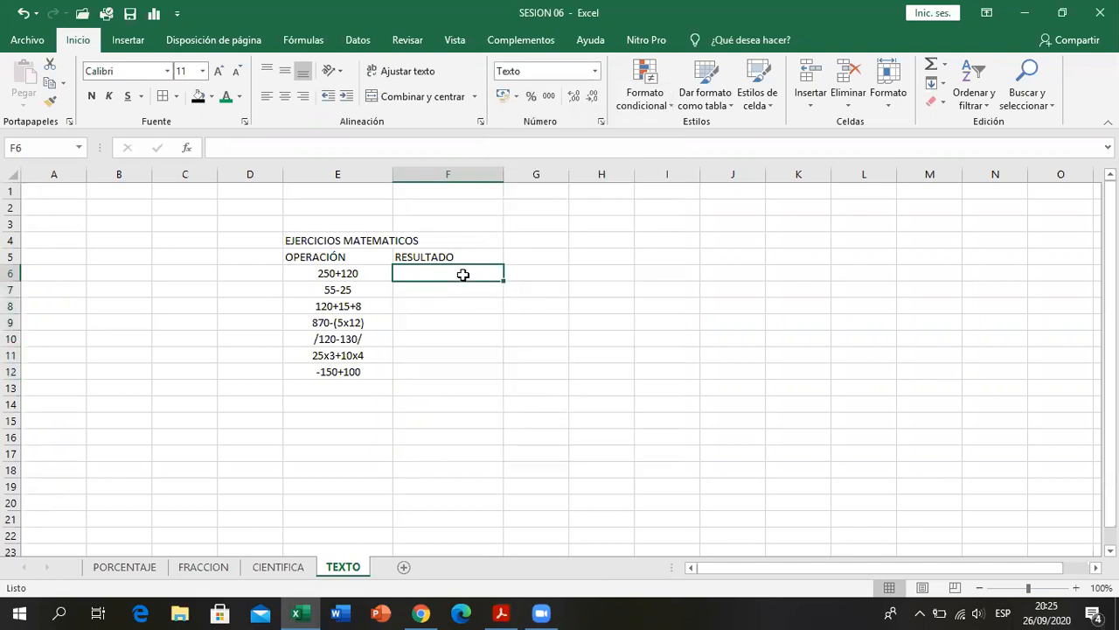
text(=370)
key(Return)
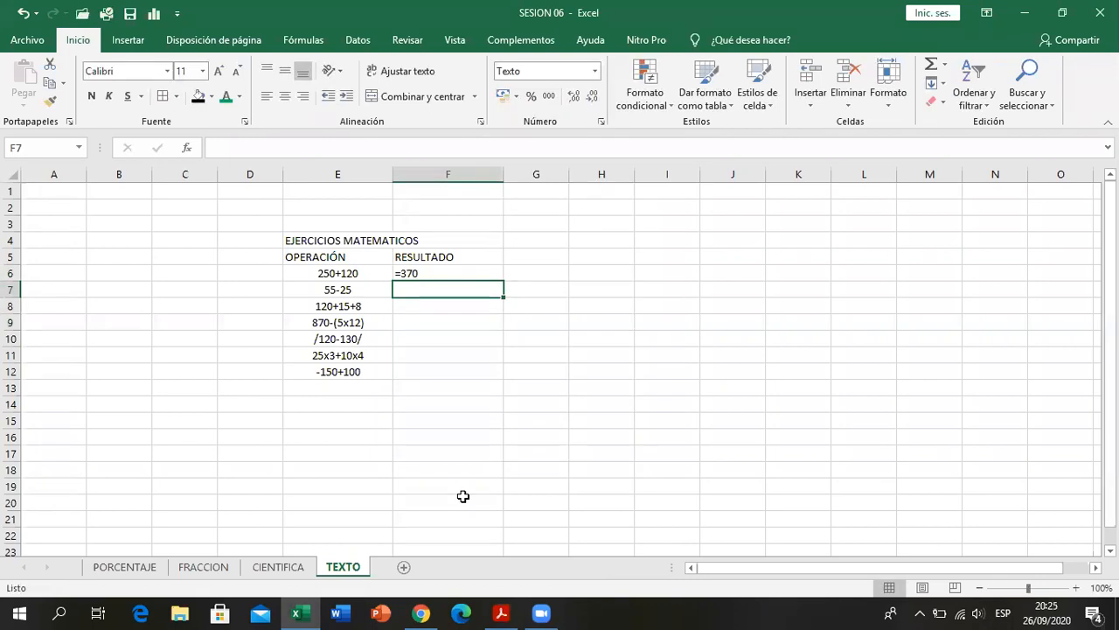
click(498, 609)
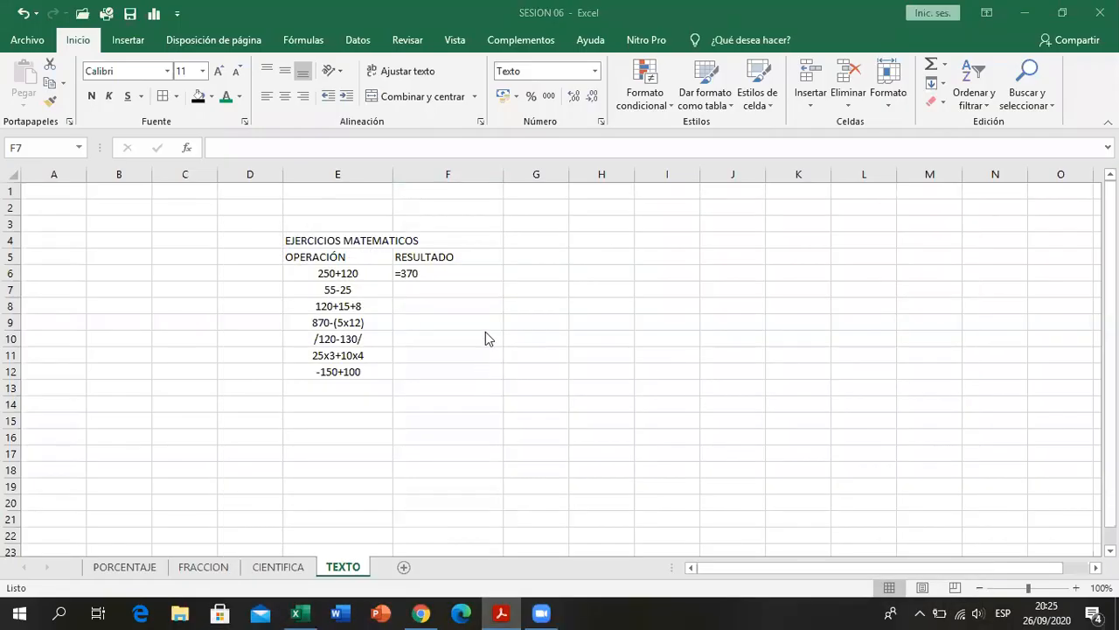
text(30)
key(Return)
text(153)
key(Return)
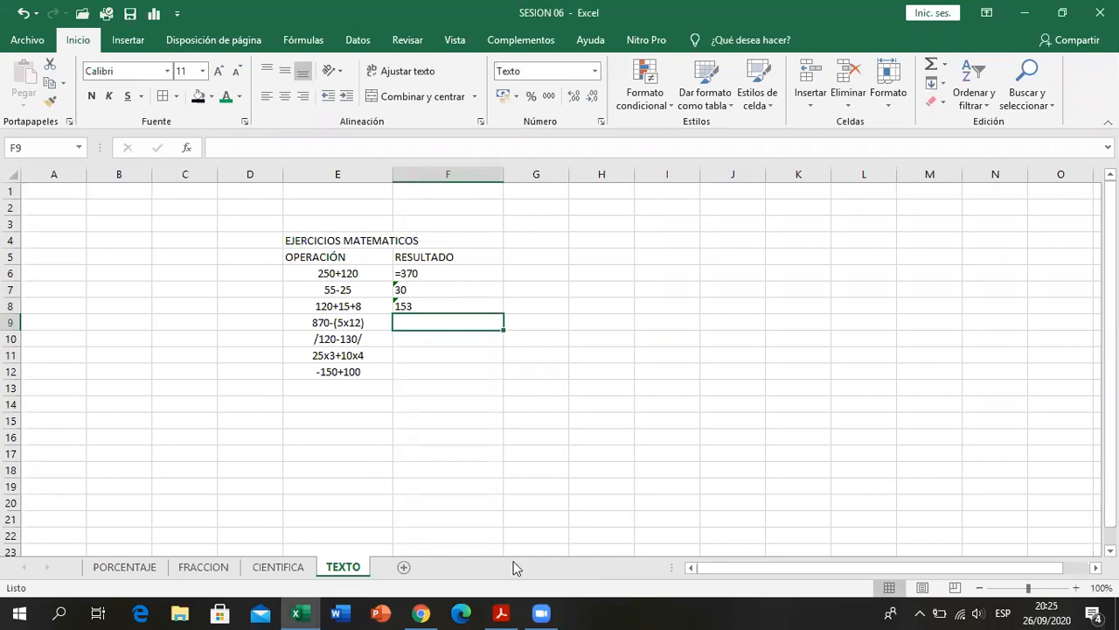
- Look up the next two results in the PDF and enter 810 in F9 and =10 in F10
click(503, 611)
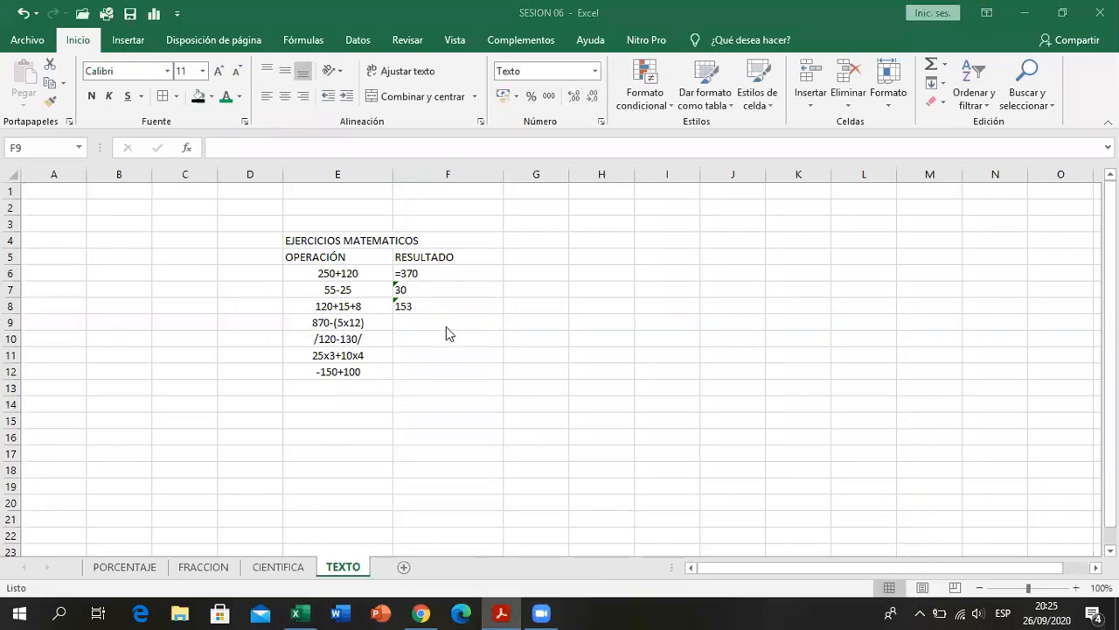
click(446, 326)
text(810)
key(Return)
text(=10)
key(Return)
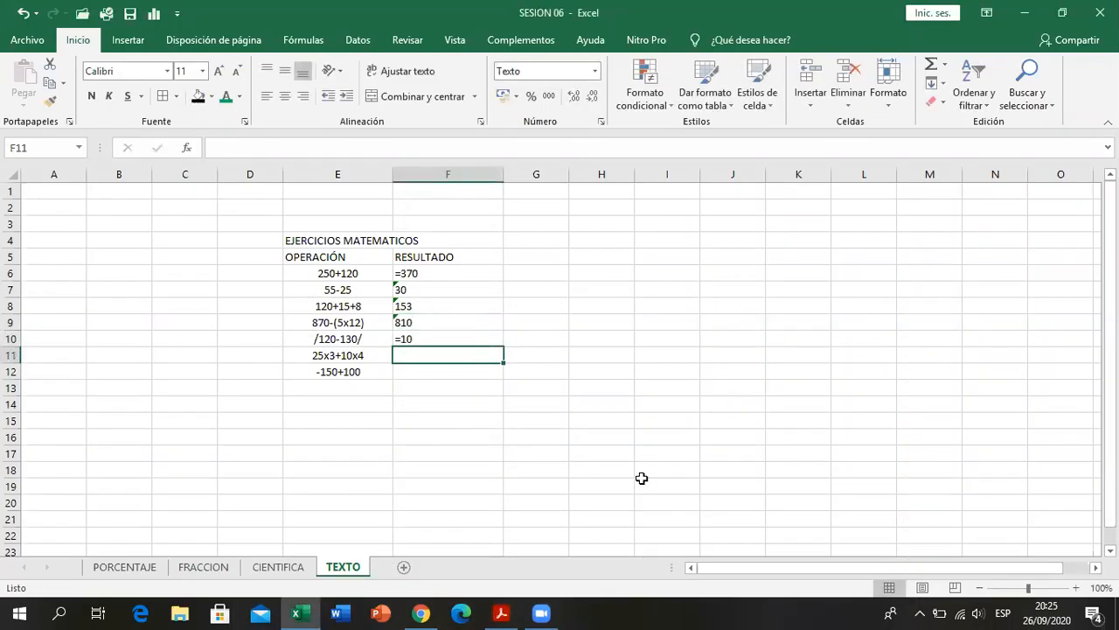
- Look up the last two results in the PDF and enter 125 in F11 and -50 in F12
click(501, 613)
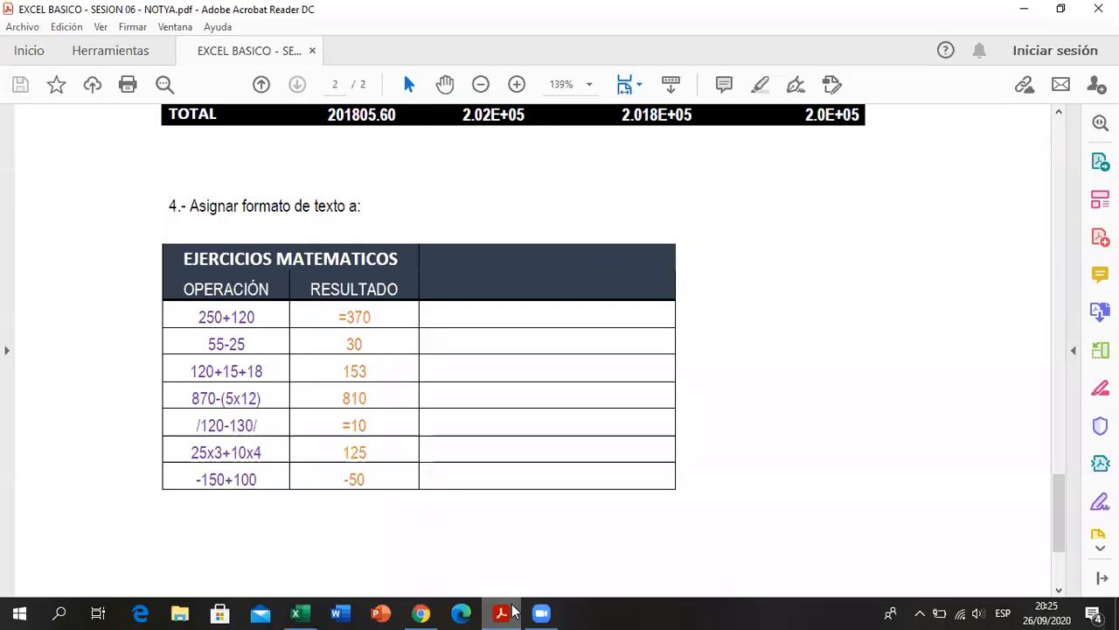
click(513, 612)
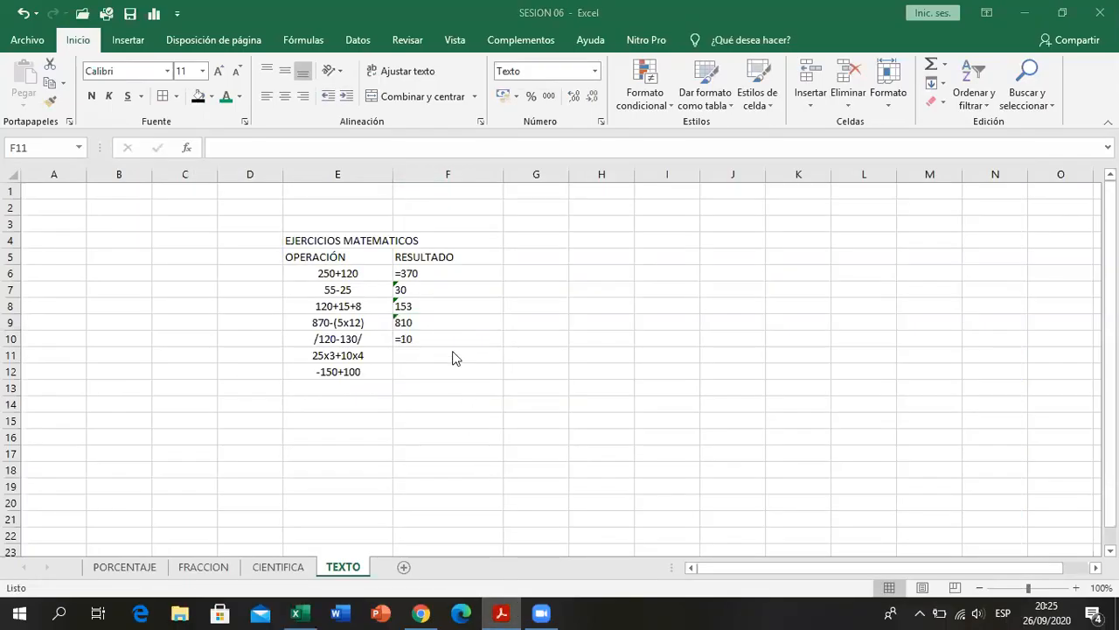
text(125)
key(Return)
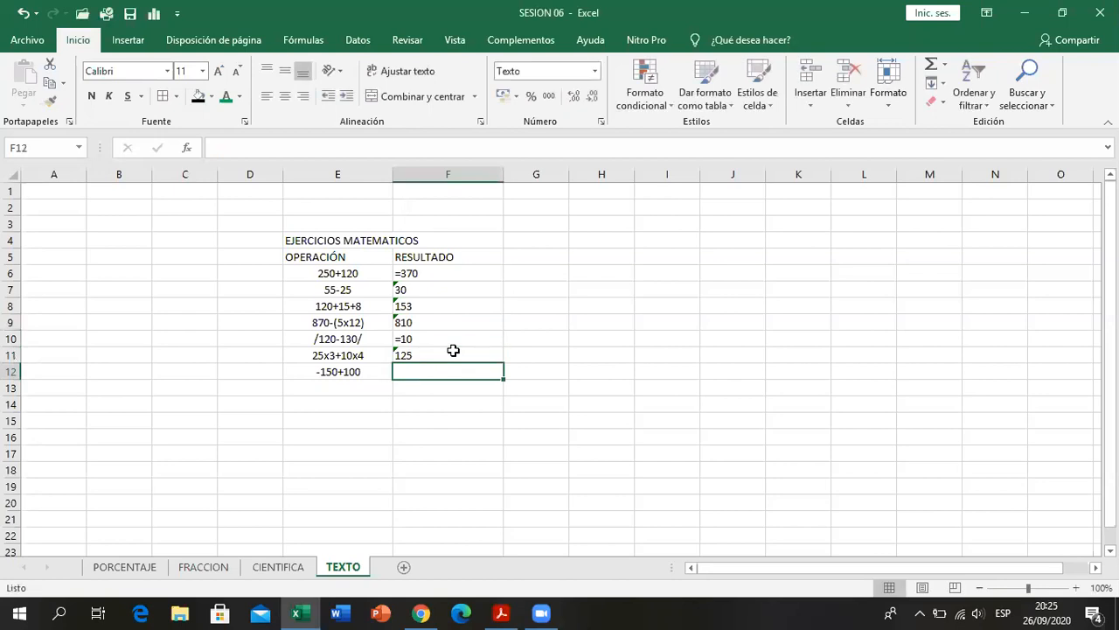
text(-50)
key(Return)
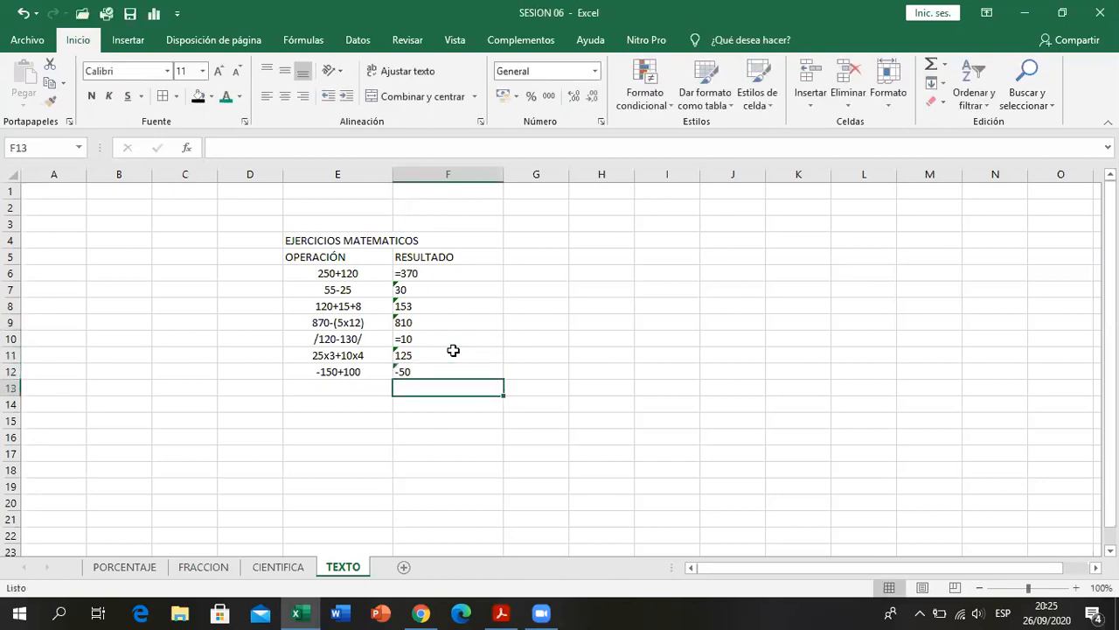
- Examine the error indicators on the text-formatted results in F6:F12
click(409, 285)
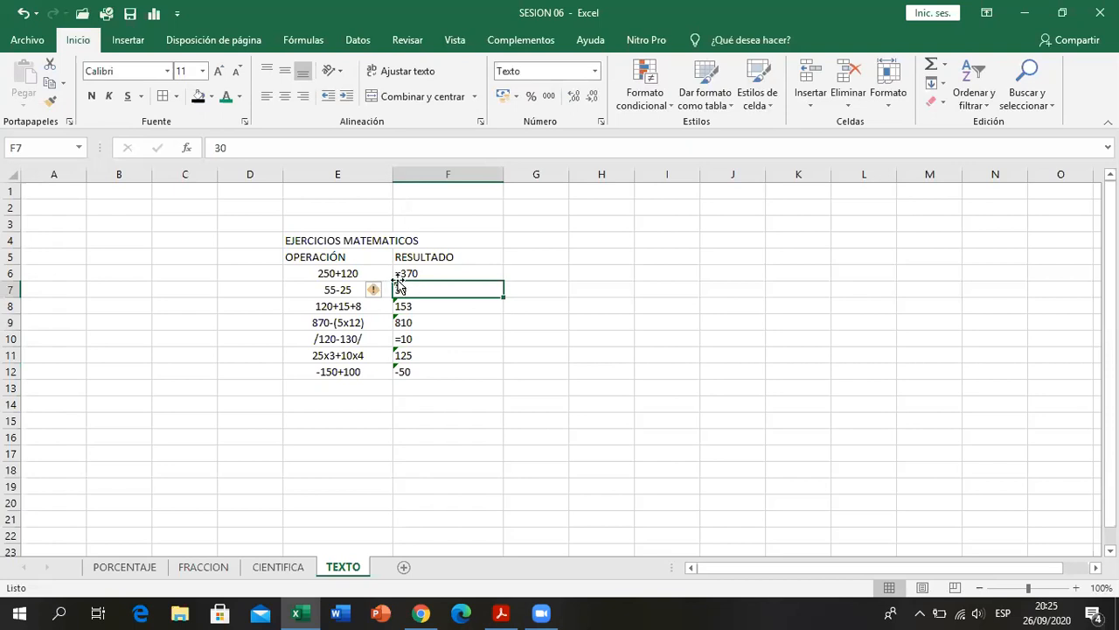
click(418, 309)
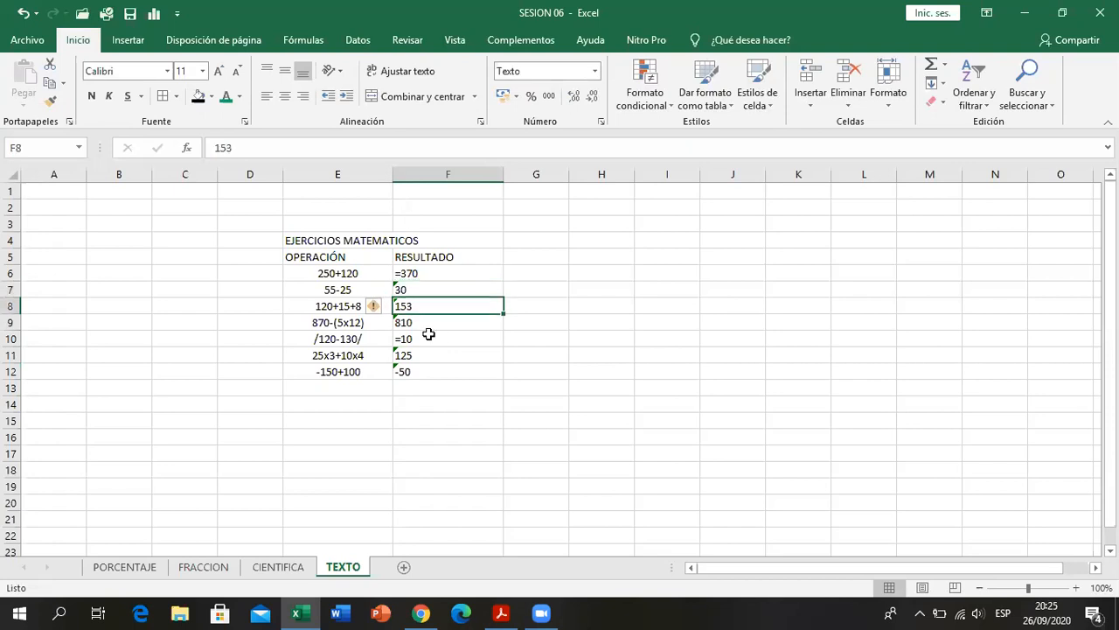
mouse_move(386, 313)
click(430, 289)
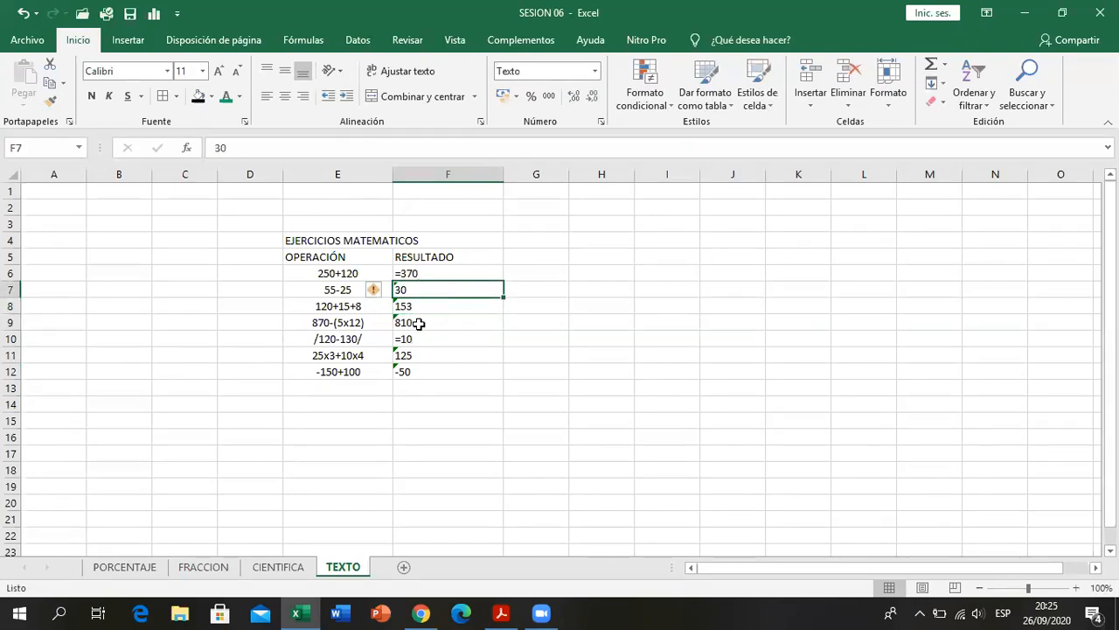
drag(455, 269, 454, 367)
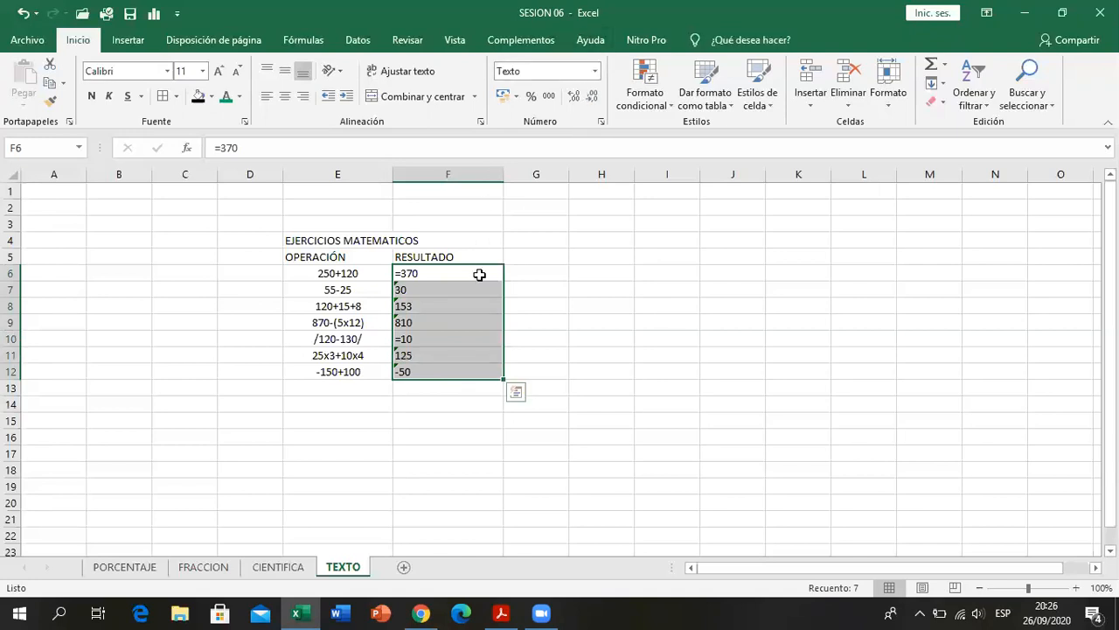
click(462, 291)
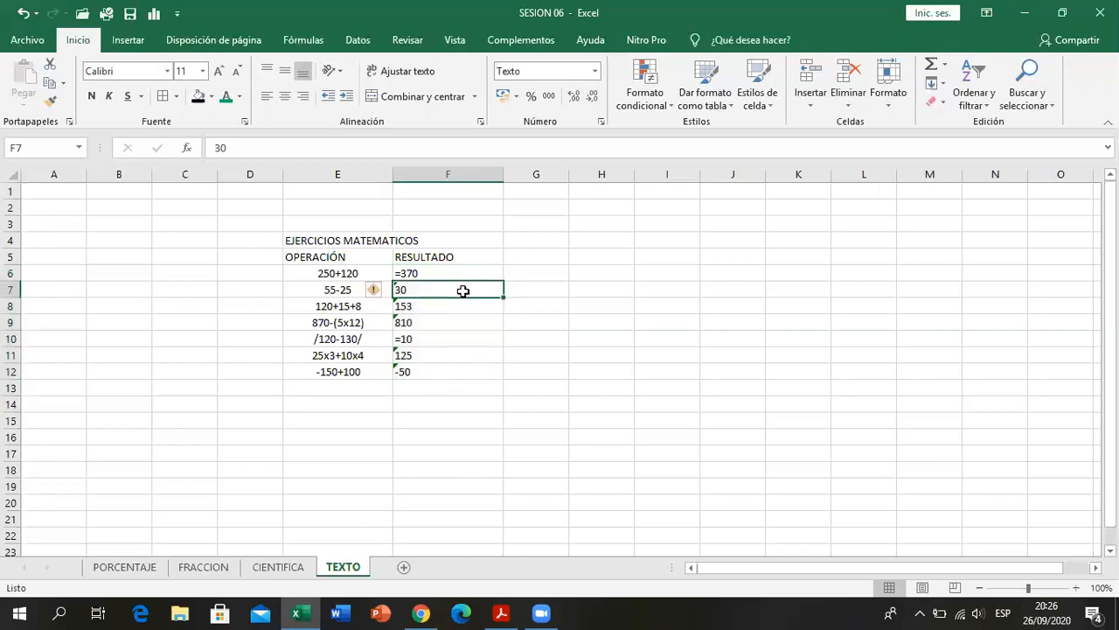
drag(482, 274, 464, 368)
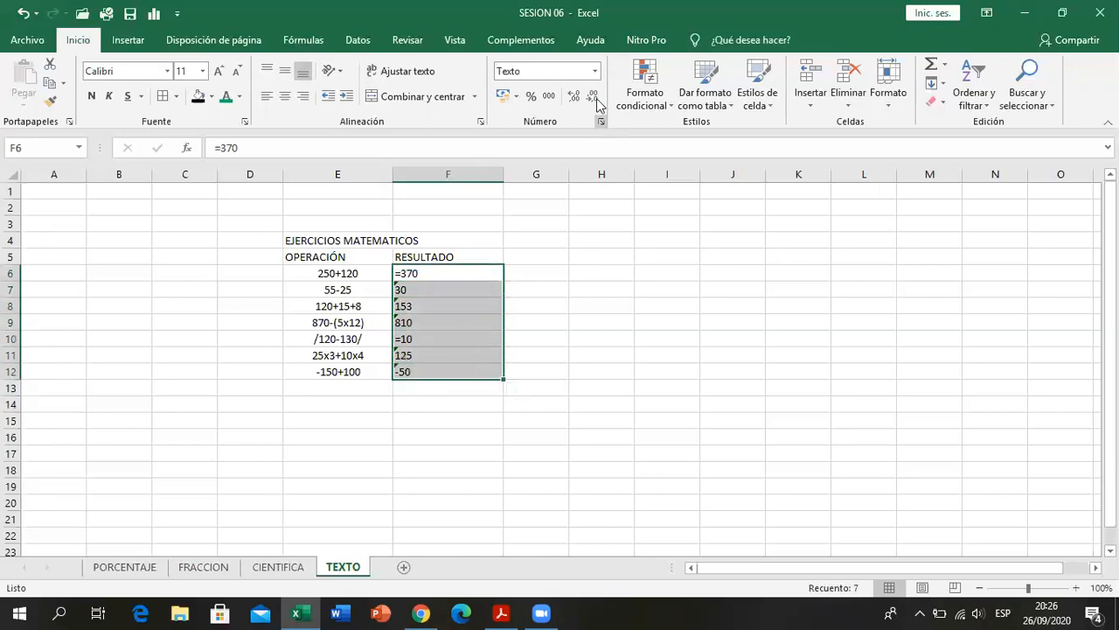
click(460, 305)
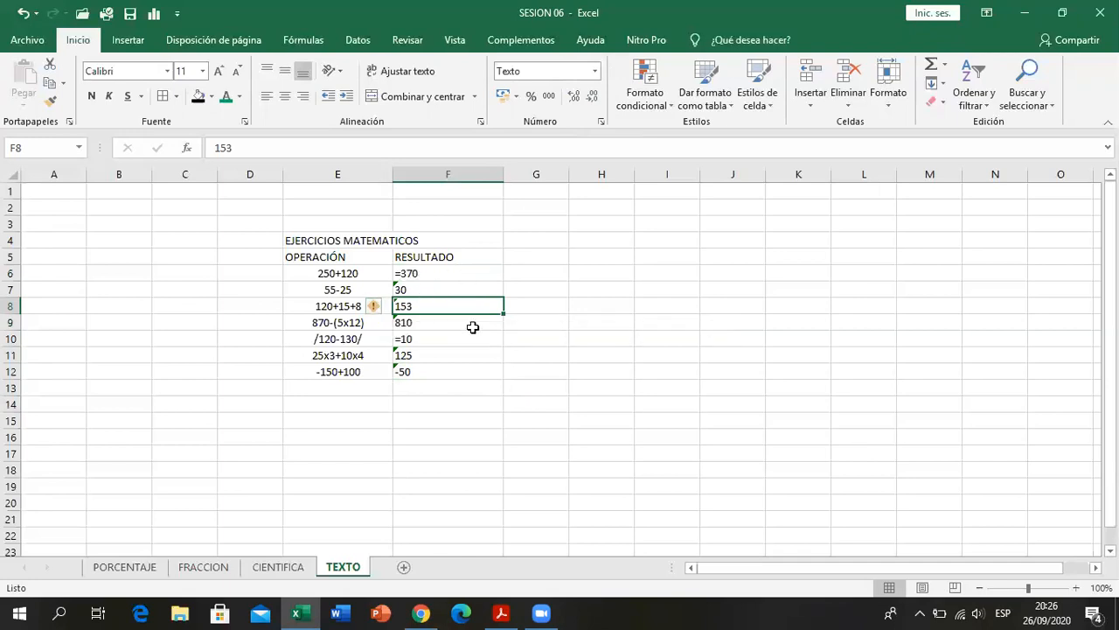
- Change the format of the result in F7 to Número
click(444, 372)
key(Up)
key(Up)
key(Up)
key(Up)
key(Up)
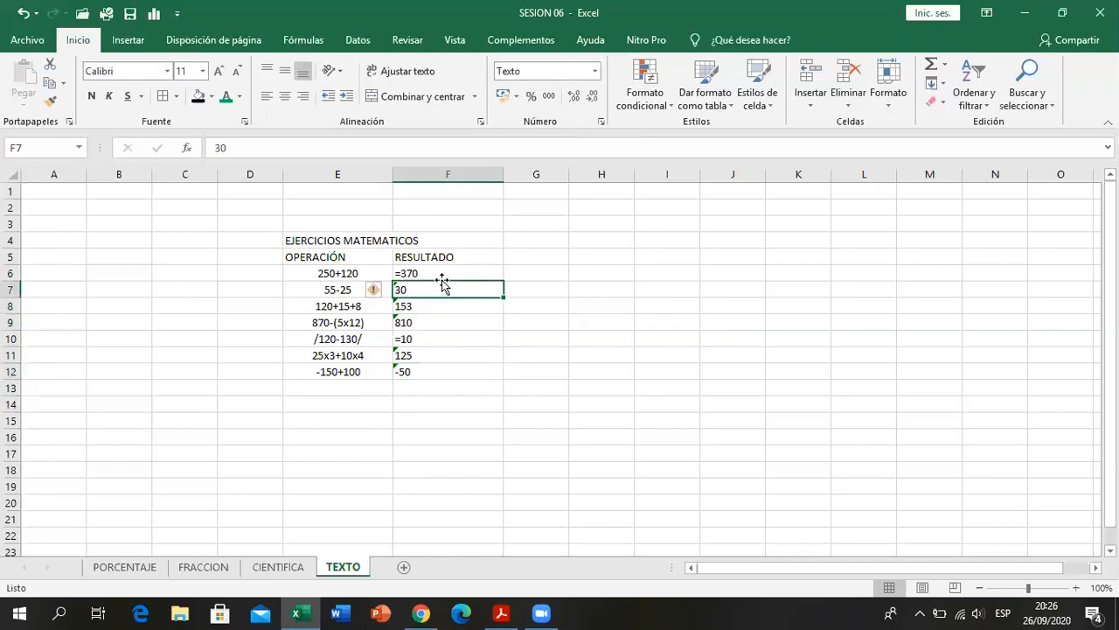
click(596, 71)
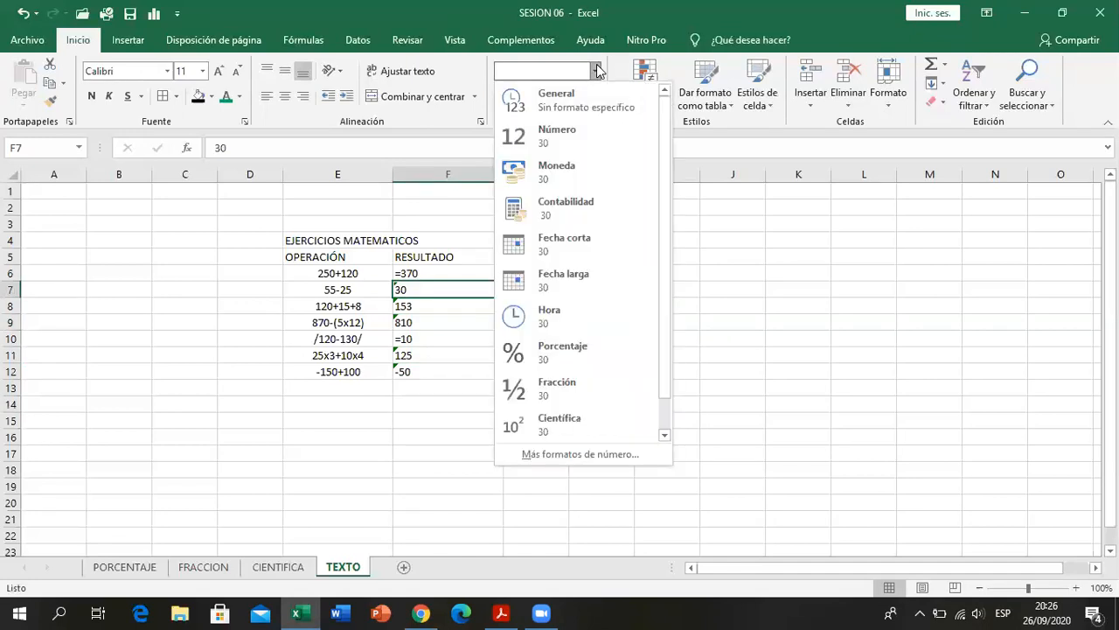
click(574, 122)
click(523, 341)
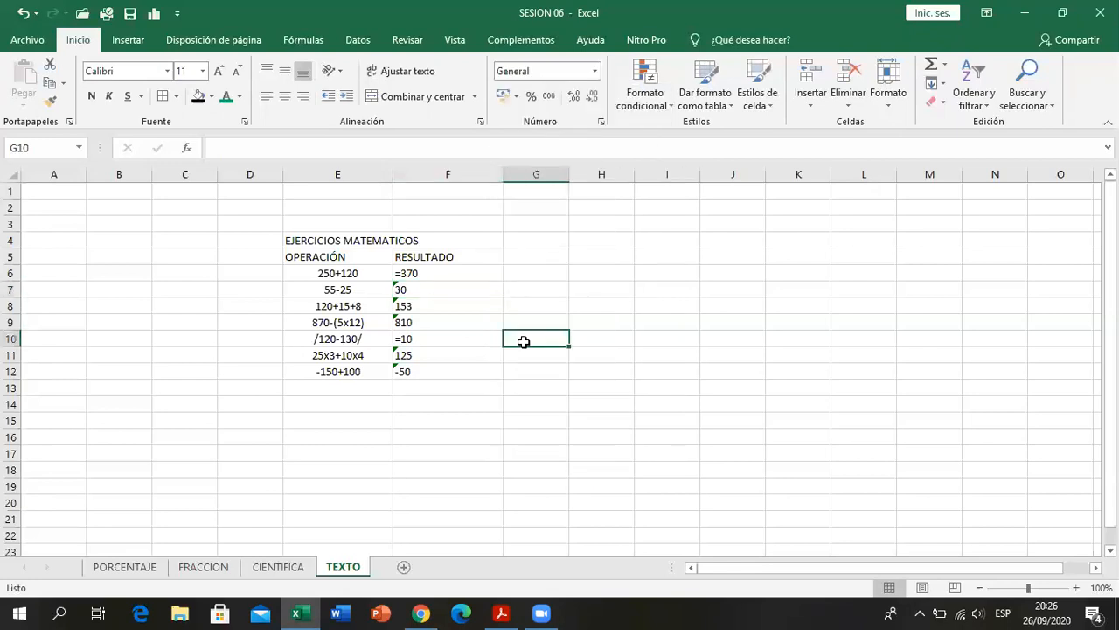
- Re-enter the contents of F7 so the Número format is applied, and compare it with the text value in F8
click(442, 289)
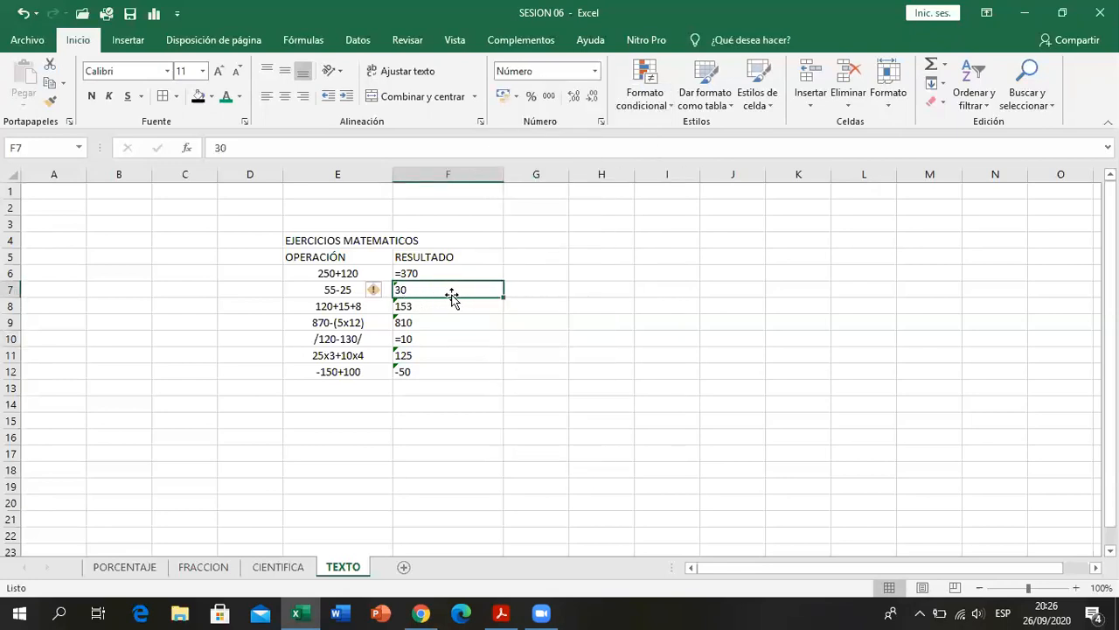
double_click(457, 292)
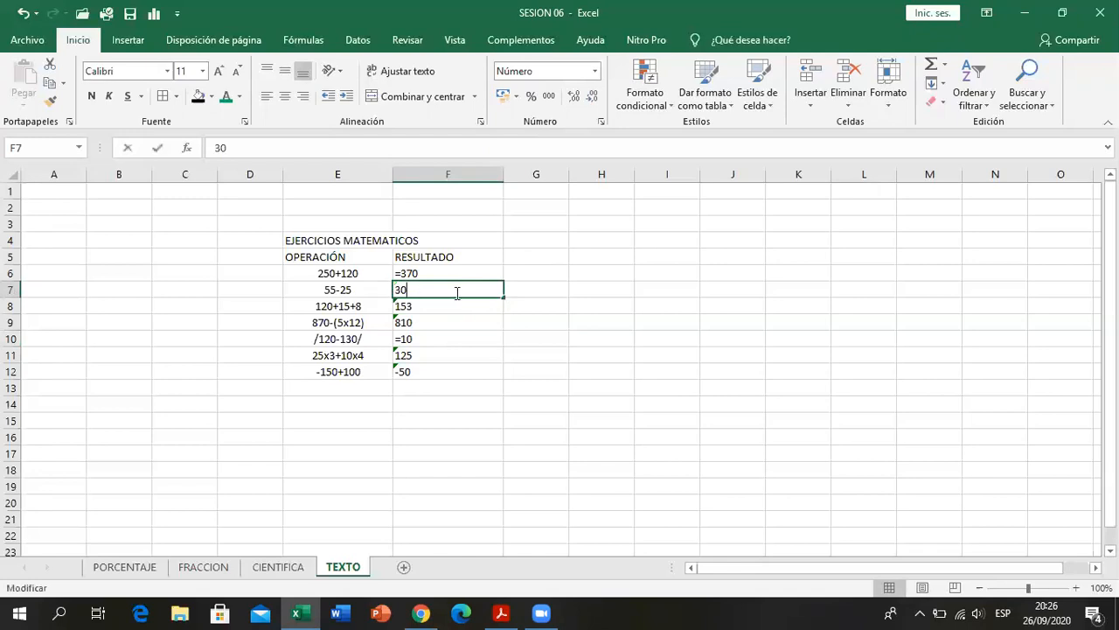
click(456, 309)
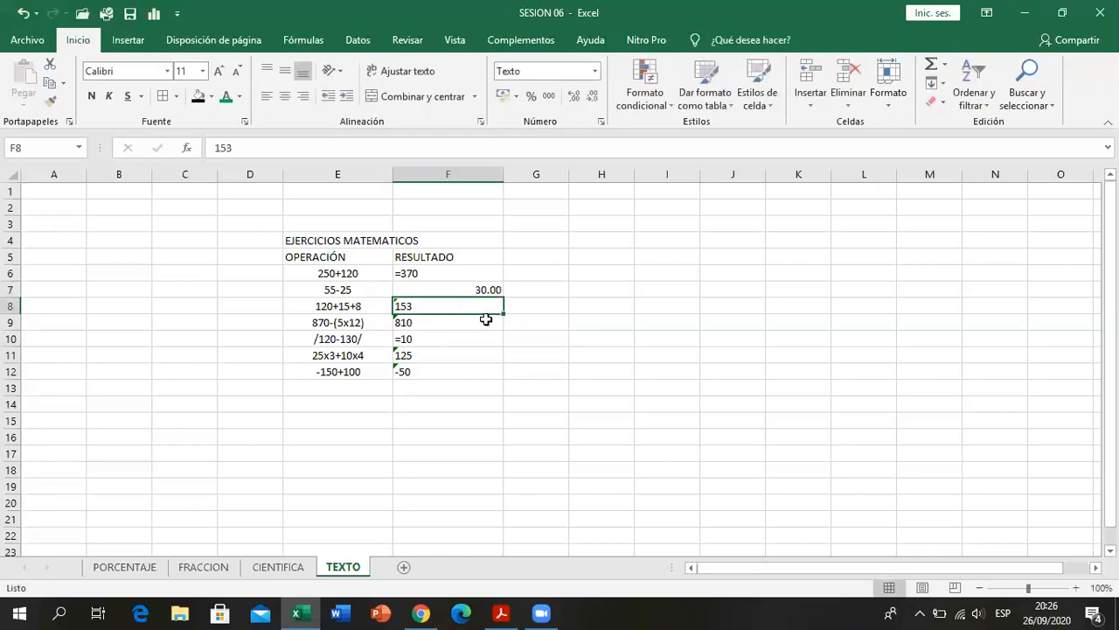
click(449, 290)
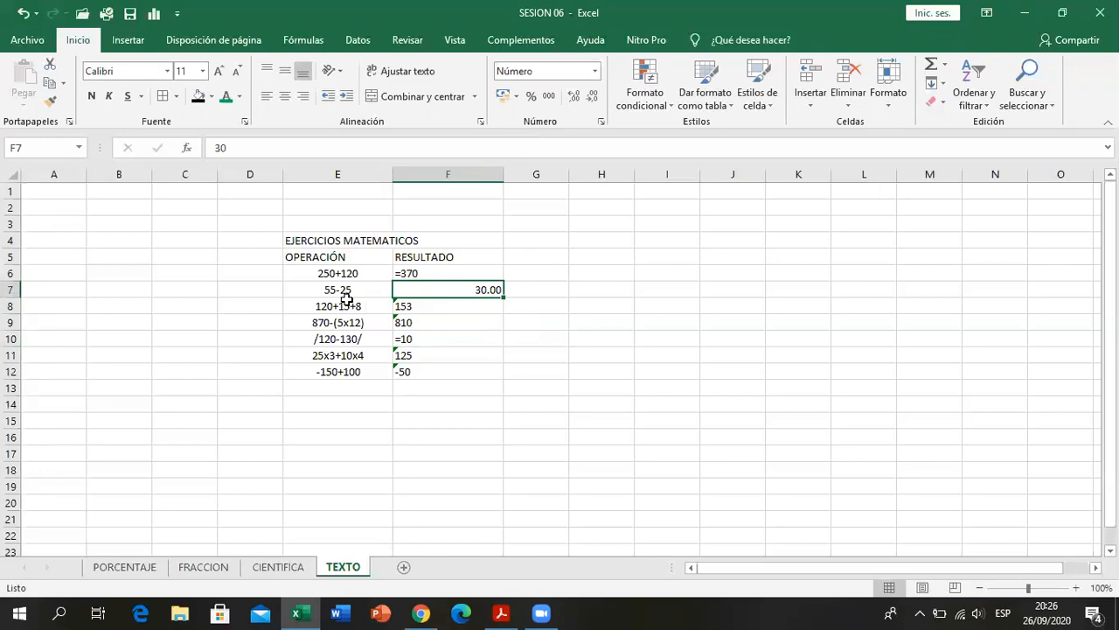
click(477, 312)
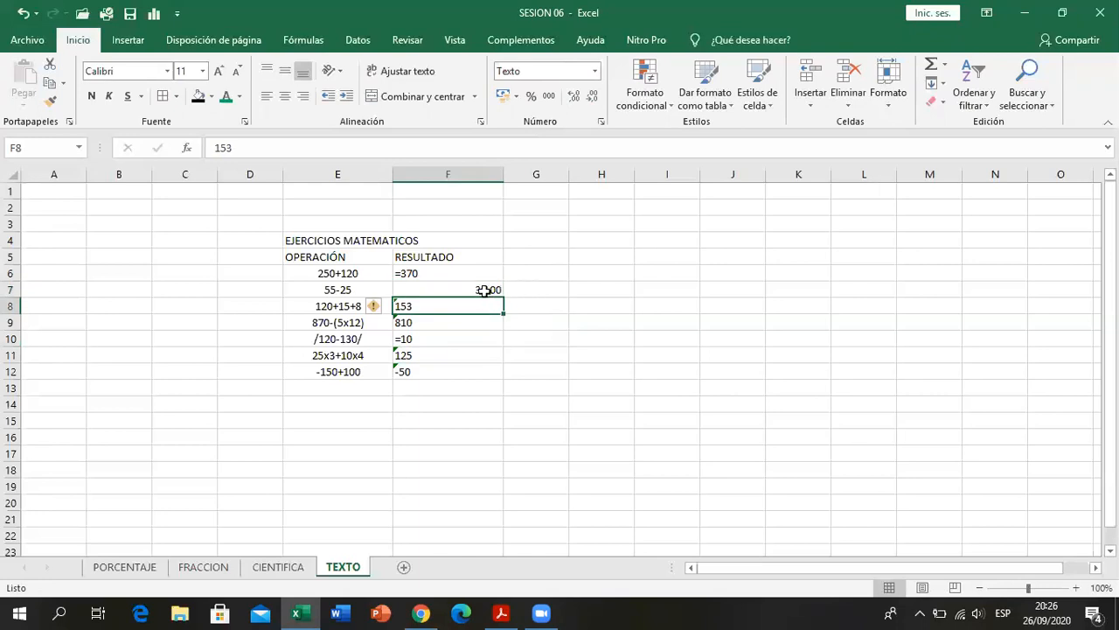
click(484, 291)
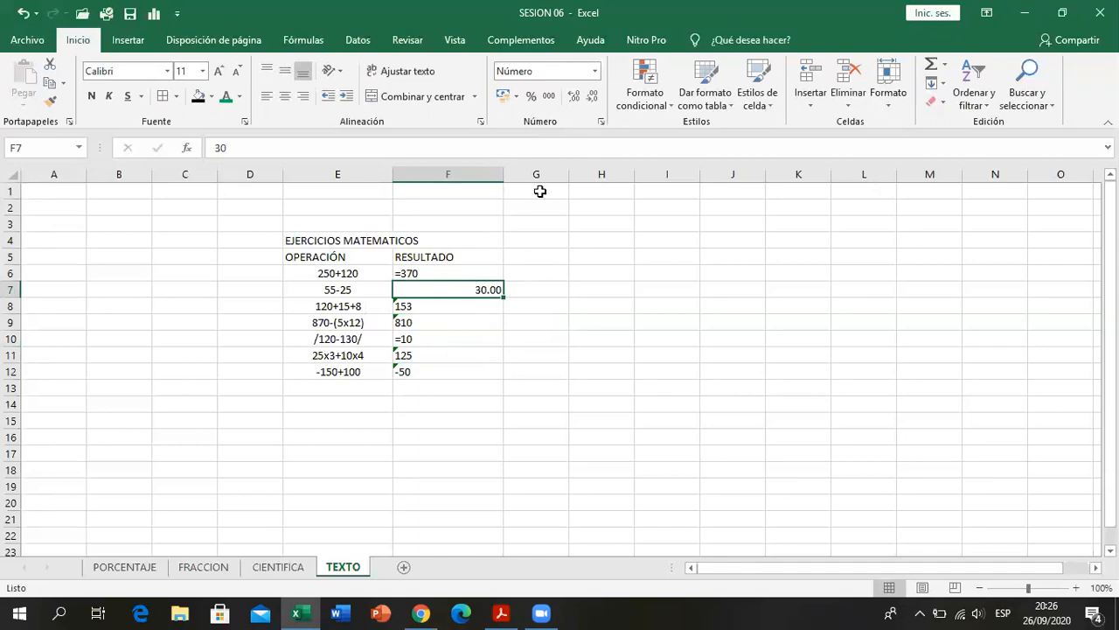
- Undo the re-entry of F7 and view the error options for its number stored as text
click(24, 13)
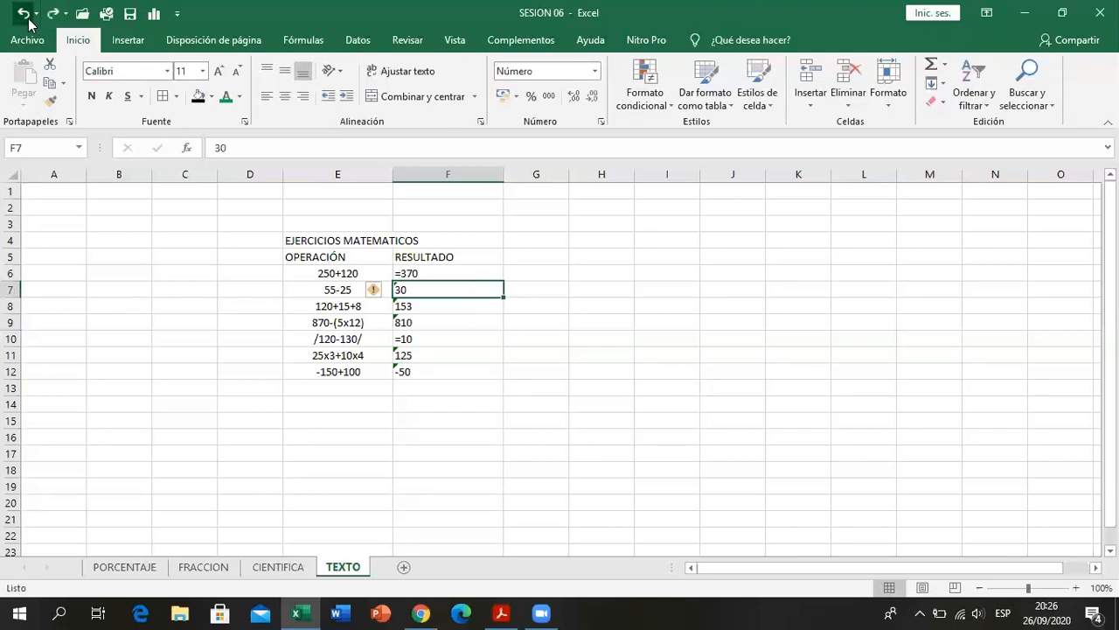
click(386, 294)
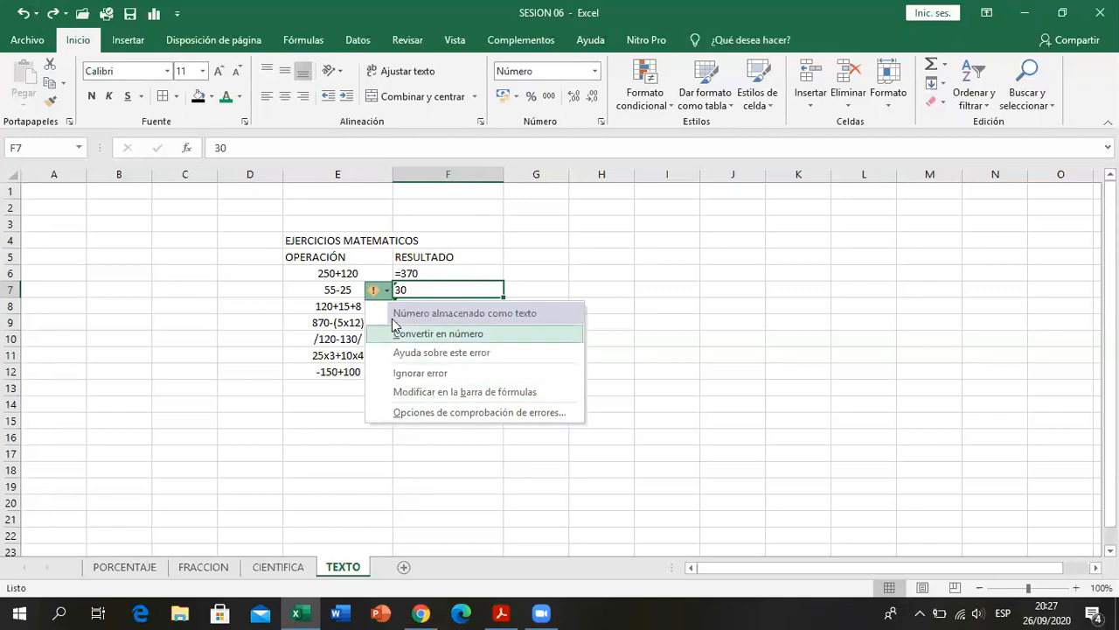
click(557, 281)
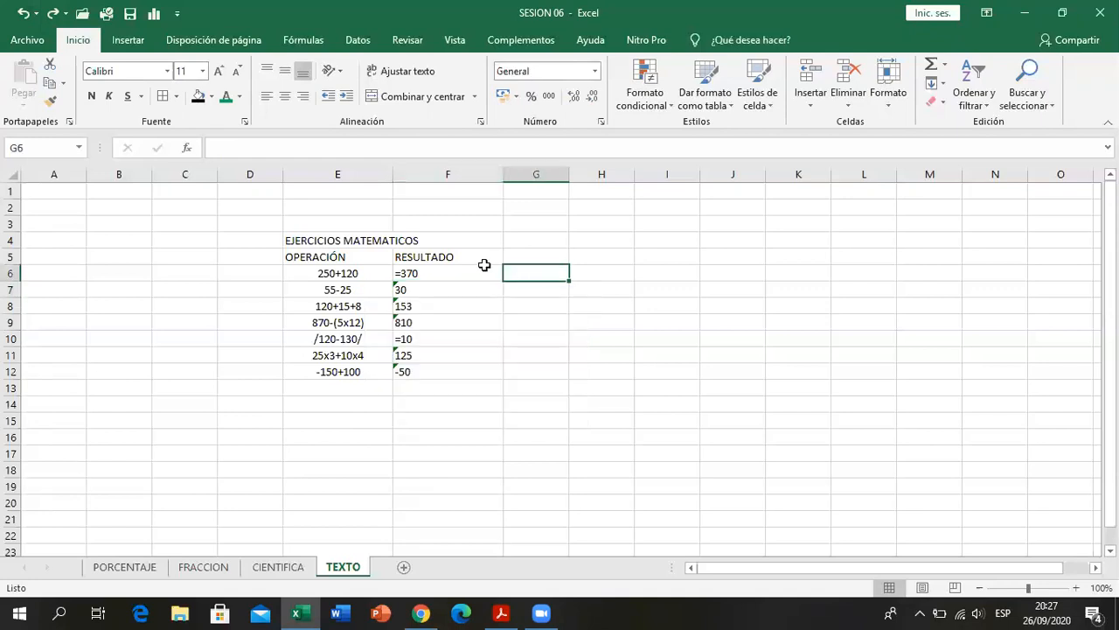
- Try the Número format on the results in F6:F12 by re-entering F6, and undo both changes
drag(478, 266, 477, 375)
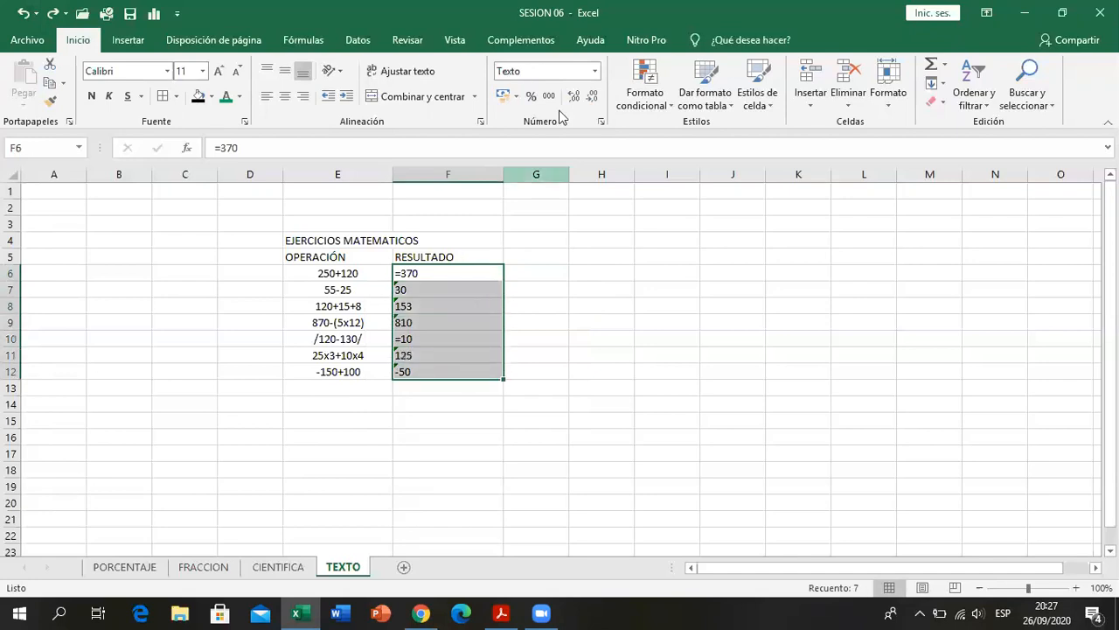
click(596, 72)
click(565, 140)
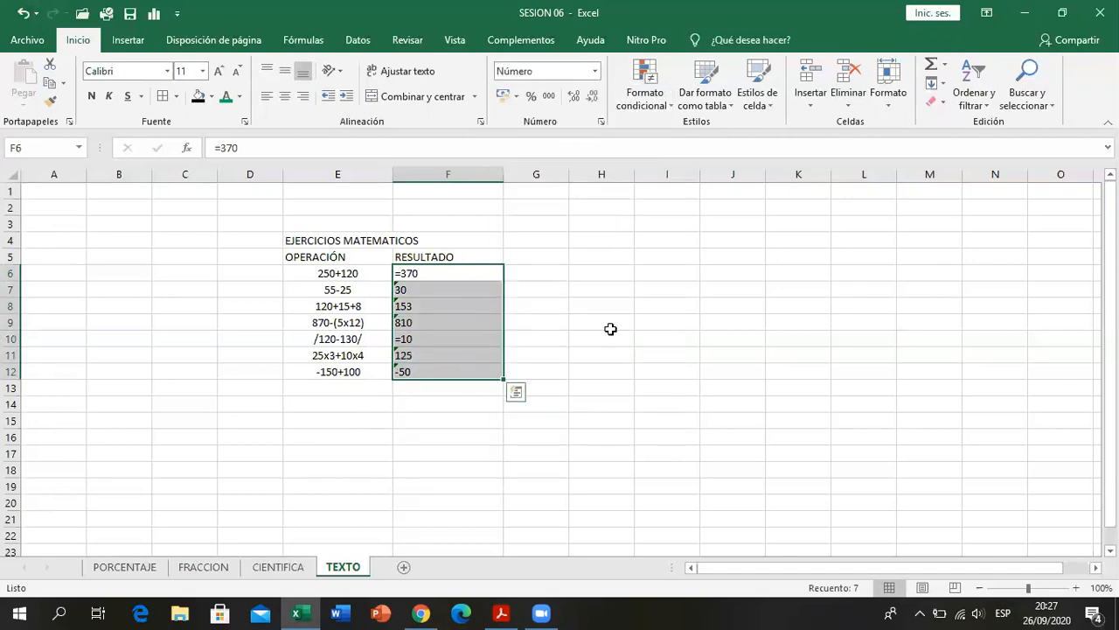
double_click(460, 272)
click(531, 326)
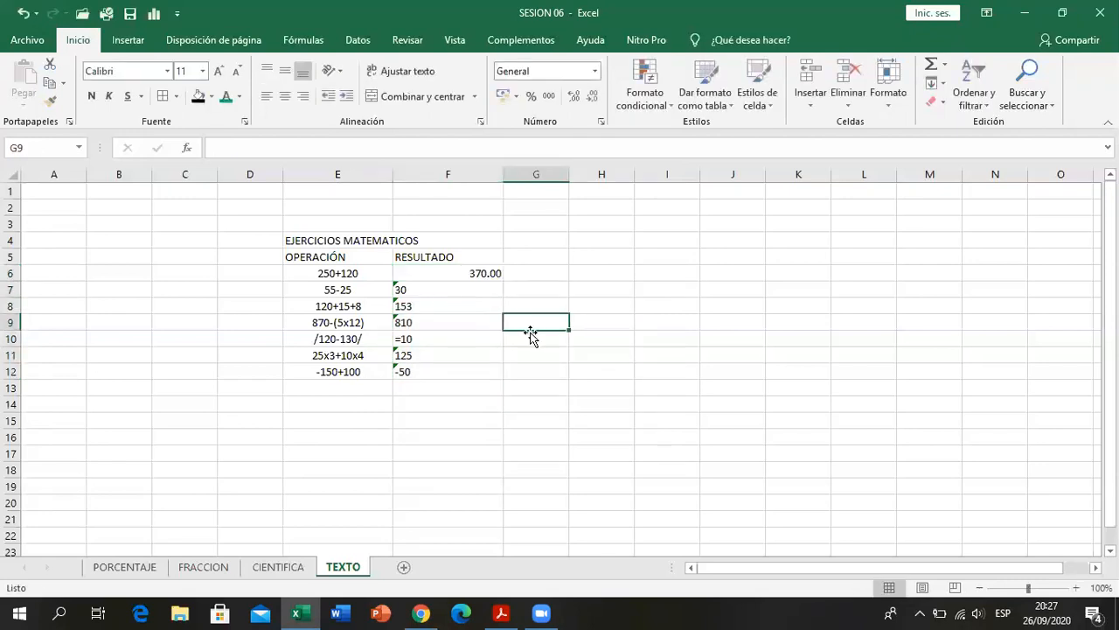
click(18, 21)
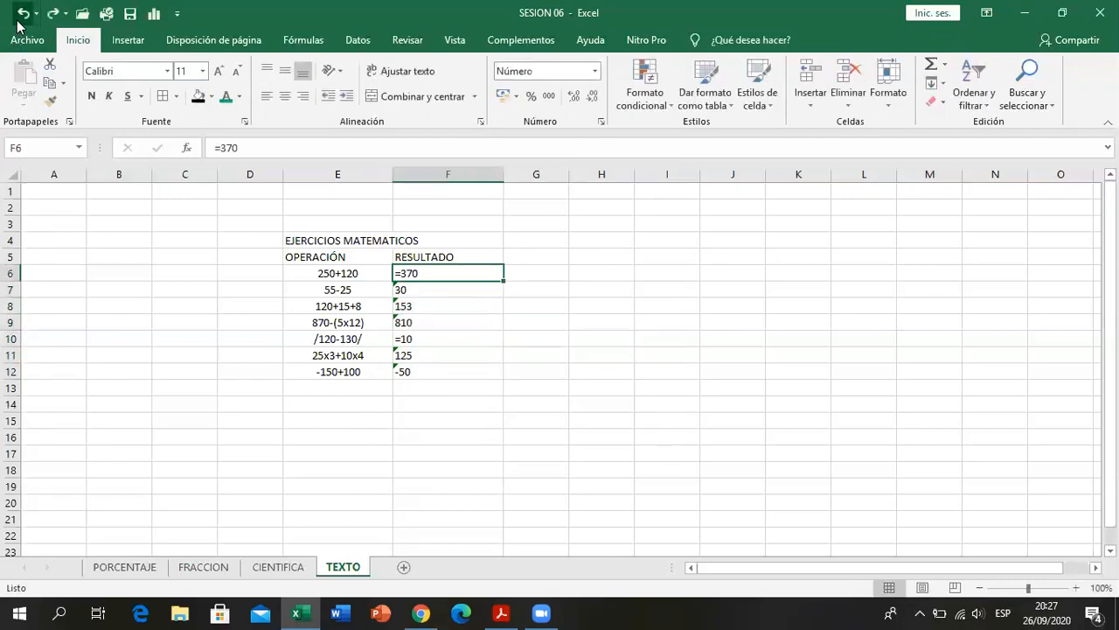
click(18, 21)
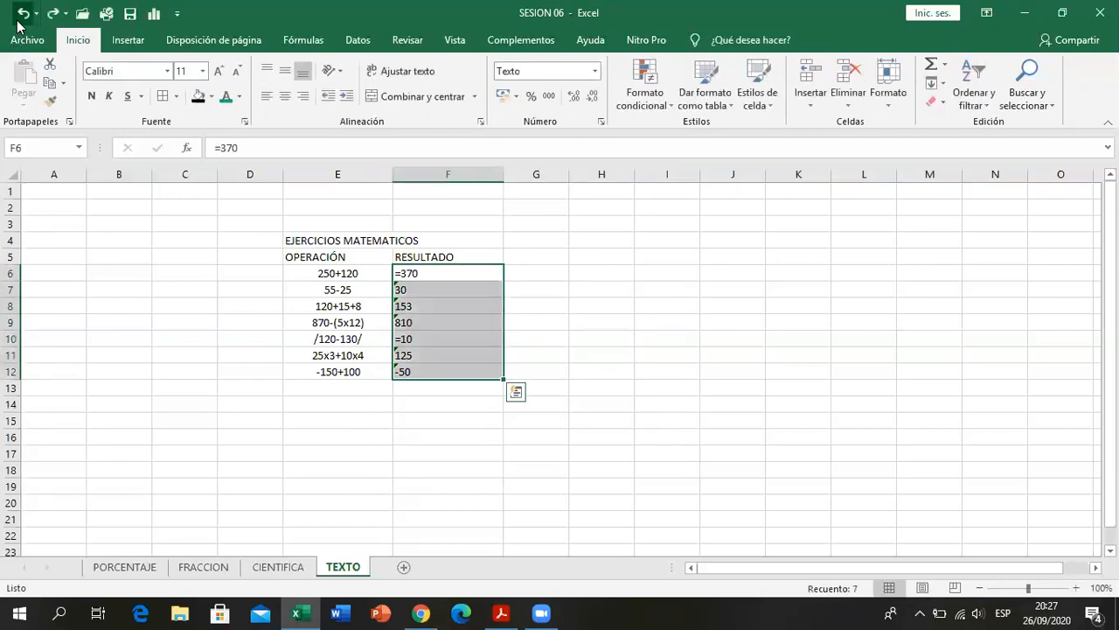
- Try the Convertir en número error option on the results in F7:F12, and undo the conversion
click(395, 292)
drag(408, 292, 413, 372)
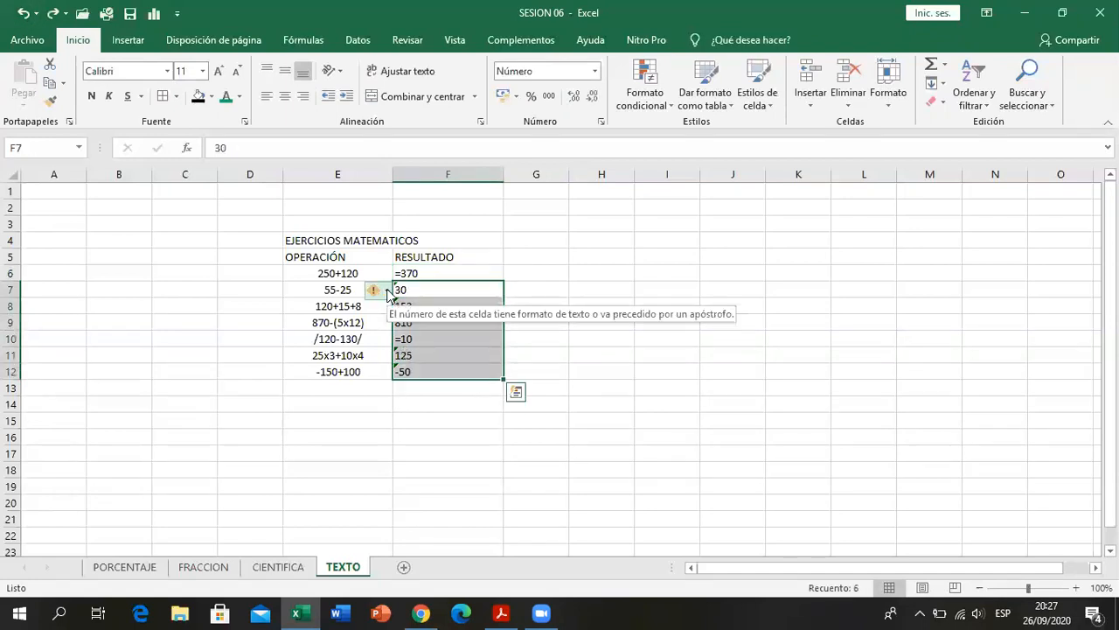
click(385, 292)
click(397, 333)
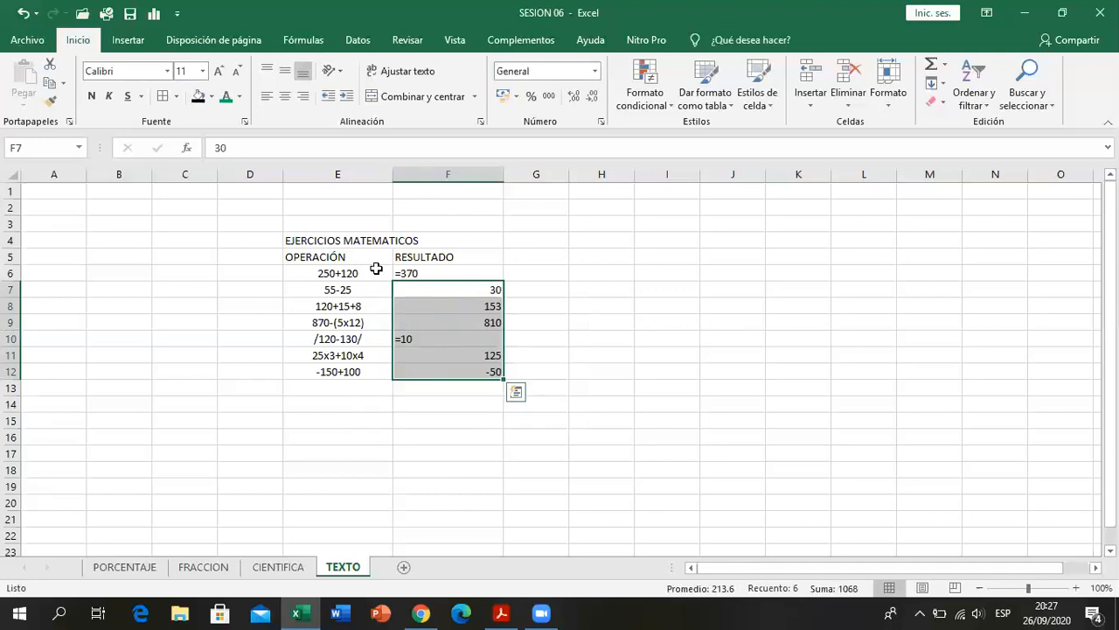
click(20, 12)
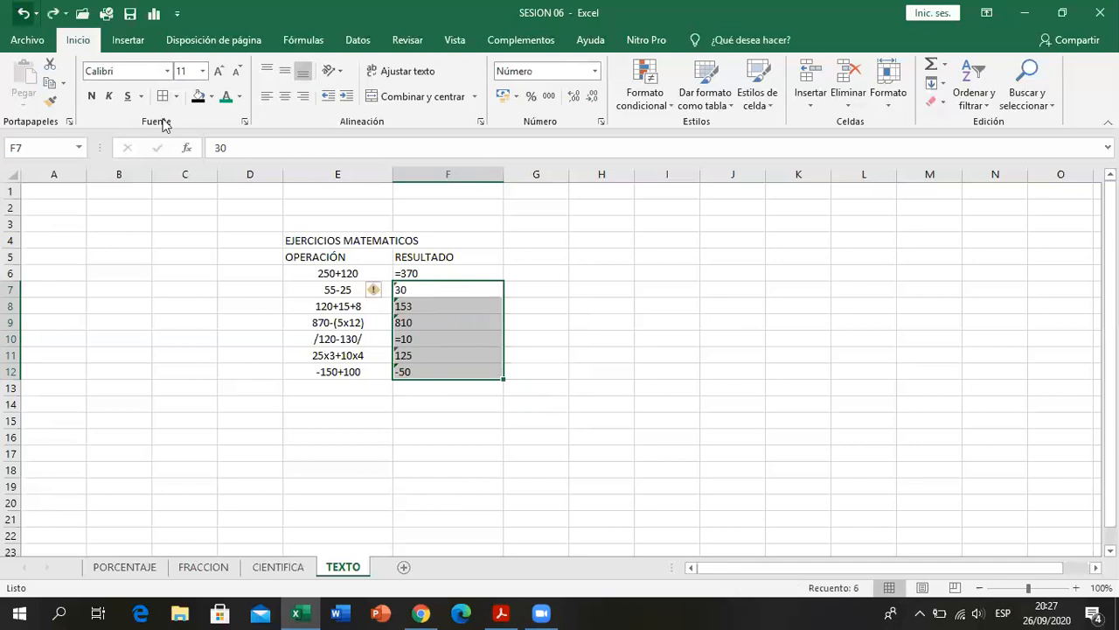
- Ignore the number-stored-as-text error for the results in F7:F12
click(385, 290)
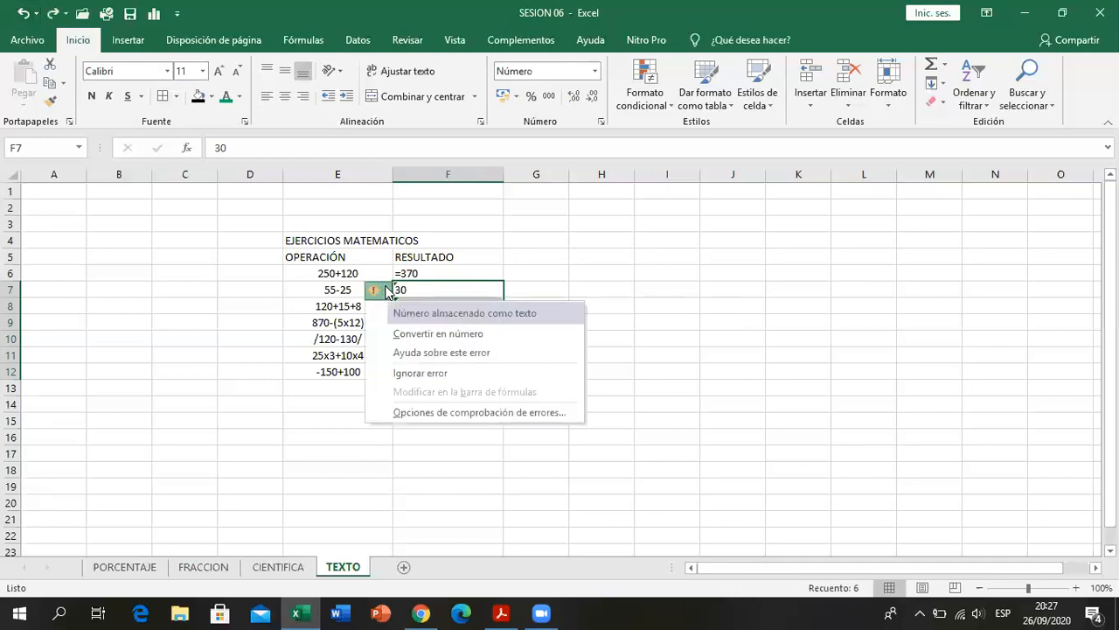
click(405, 376)
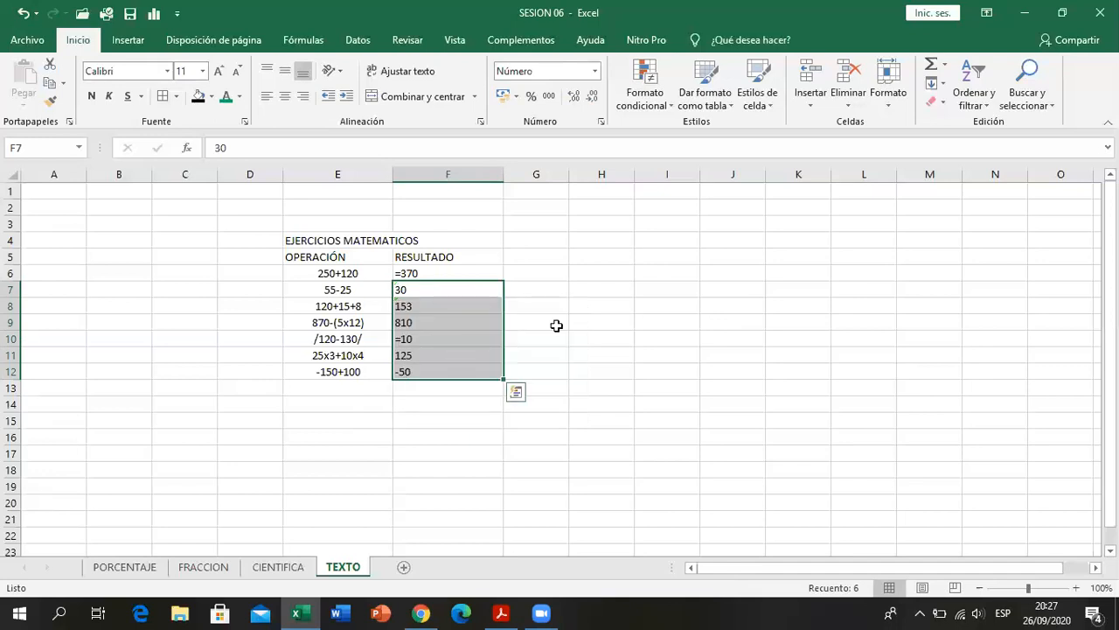
click(575, 318)
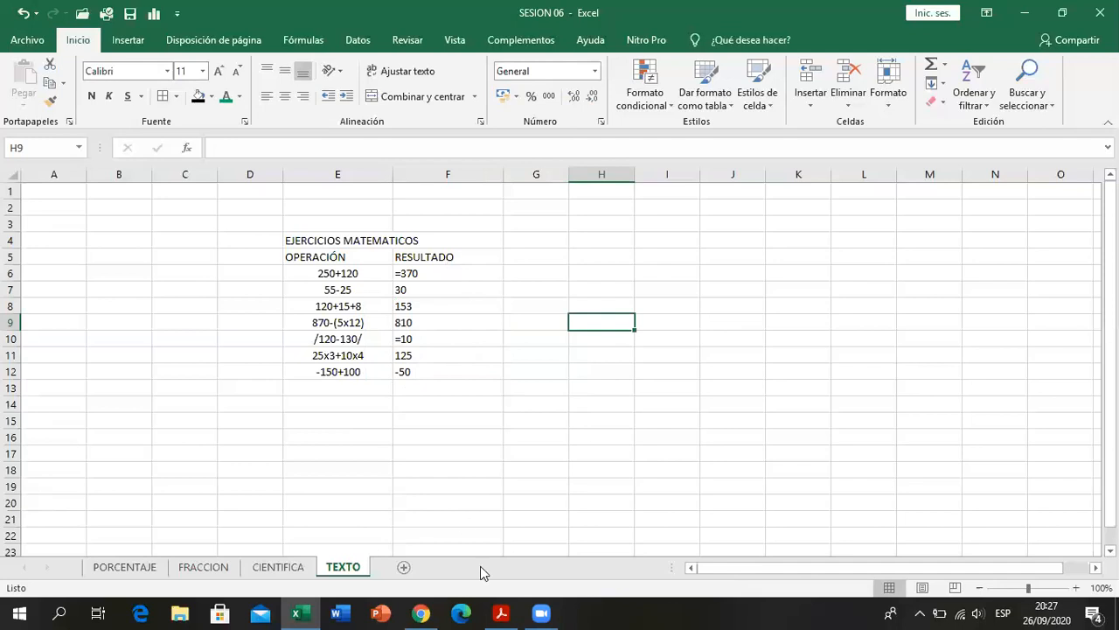
- Check the table in the PDF and center the operations and results in E6:F12
click(497, 609)
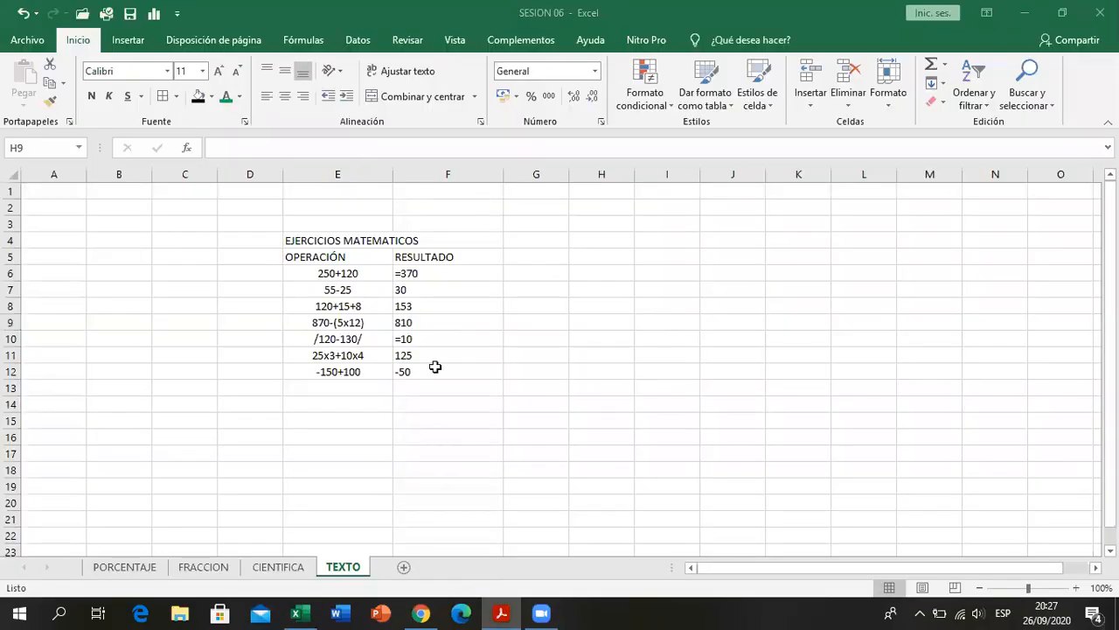
drag(338, 273, 448, 372)
click(286, 96)
click(285, 96)
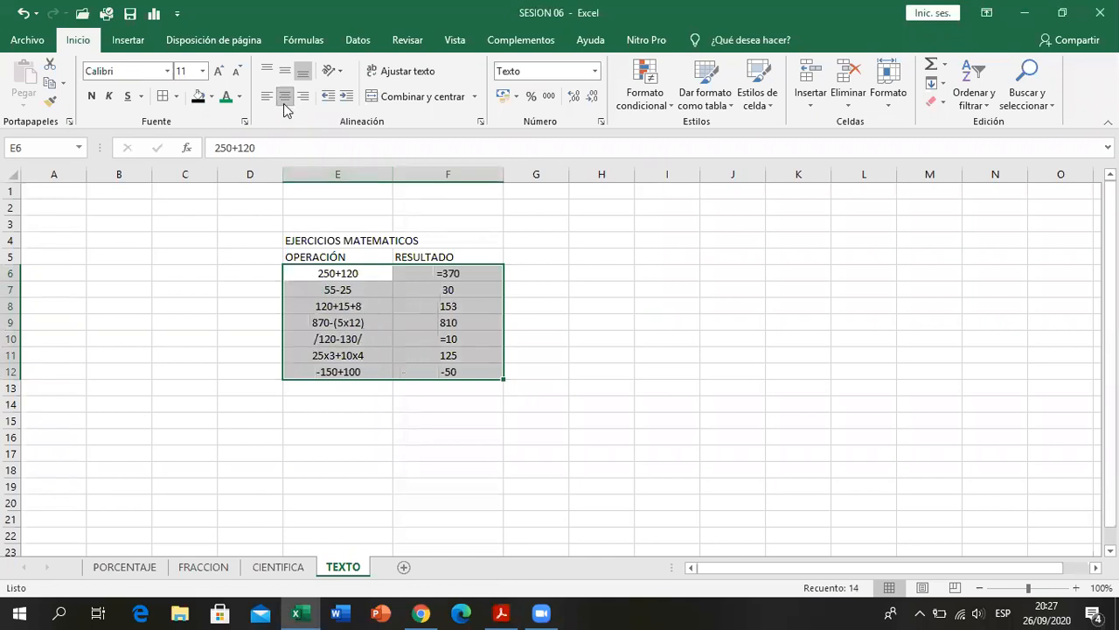
- Color the operations in E6:E12 purple and the results in F6:F12 dark orange
drag(310, 277, 310, 372)
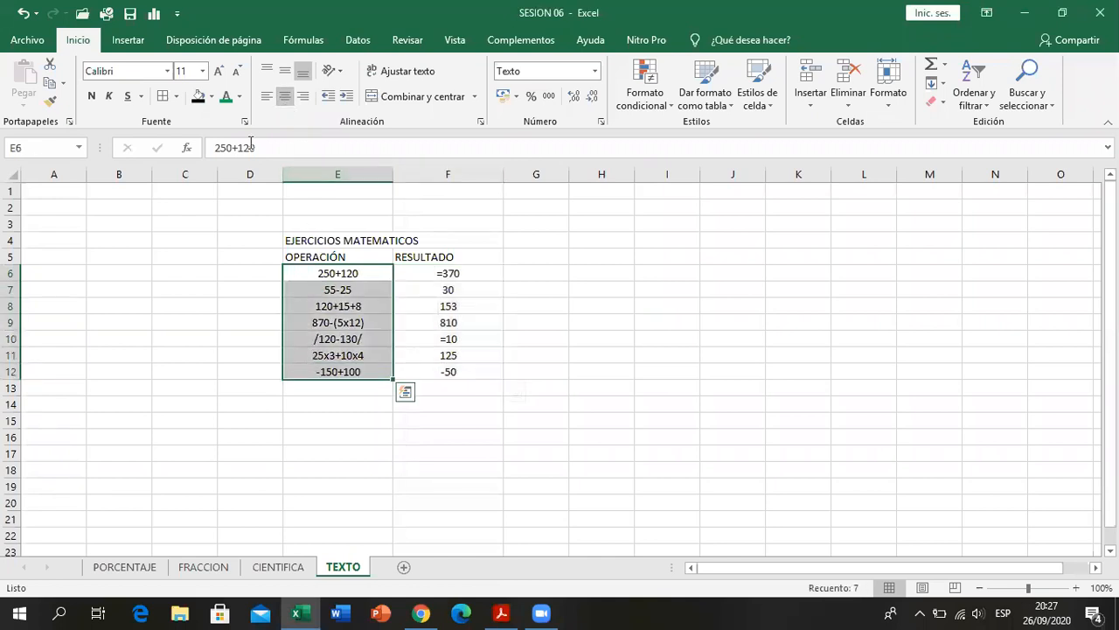
click(240, 96)
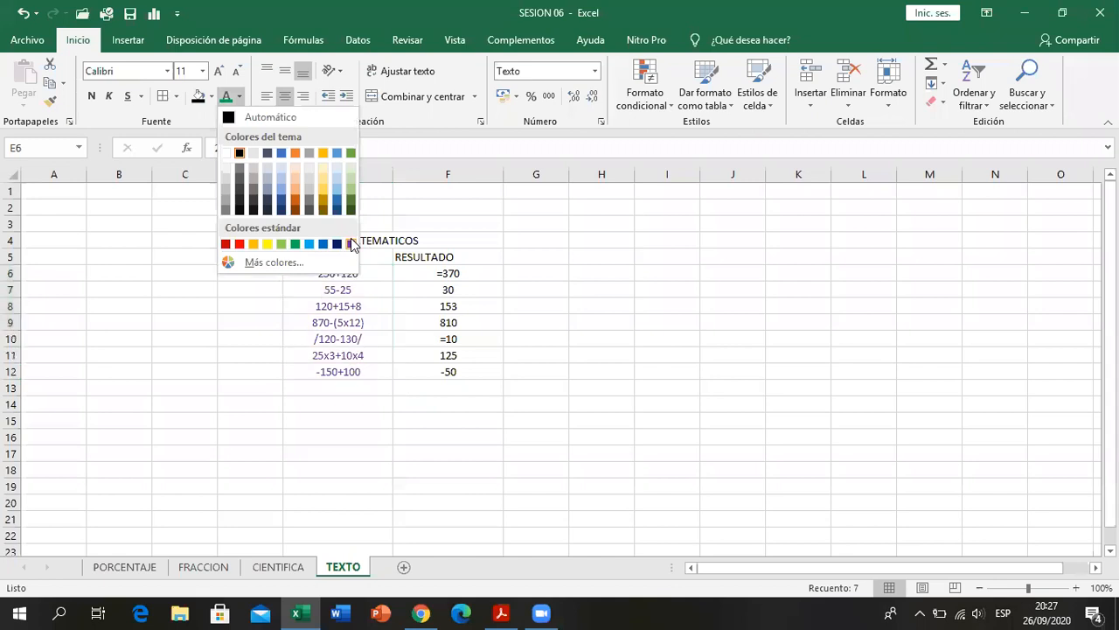
click(351, 243)
drag(440, 275, 421, 374)
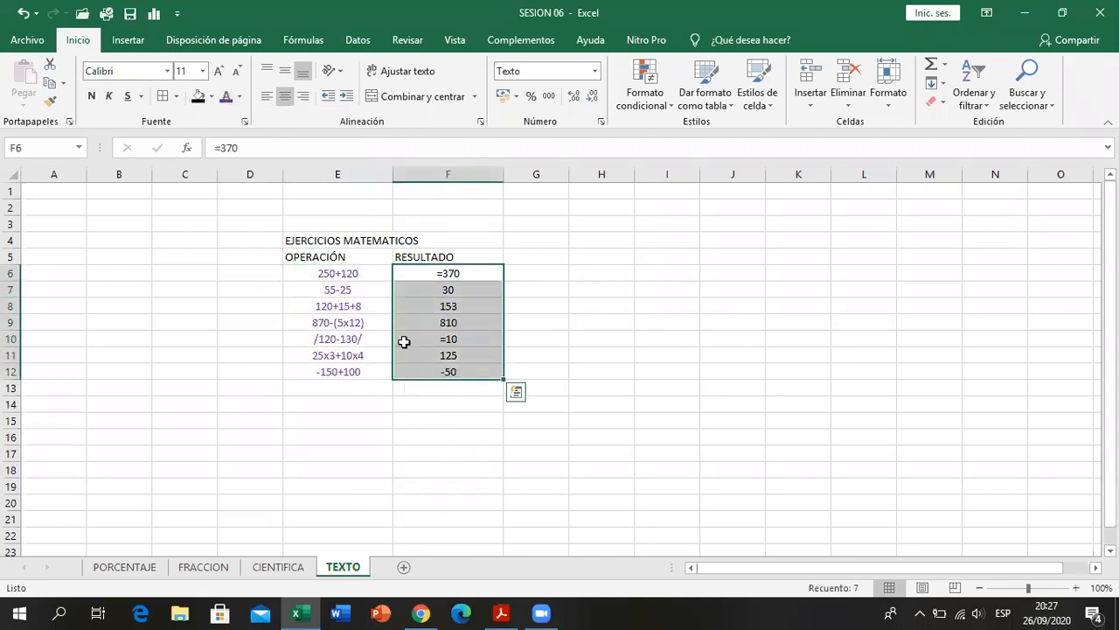
click(239, 98)
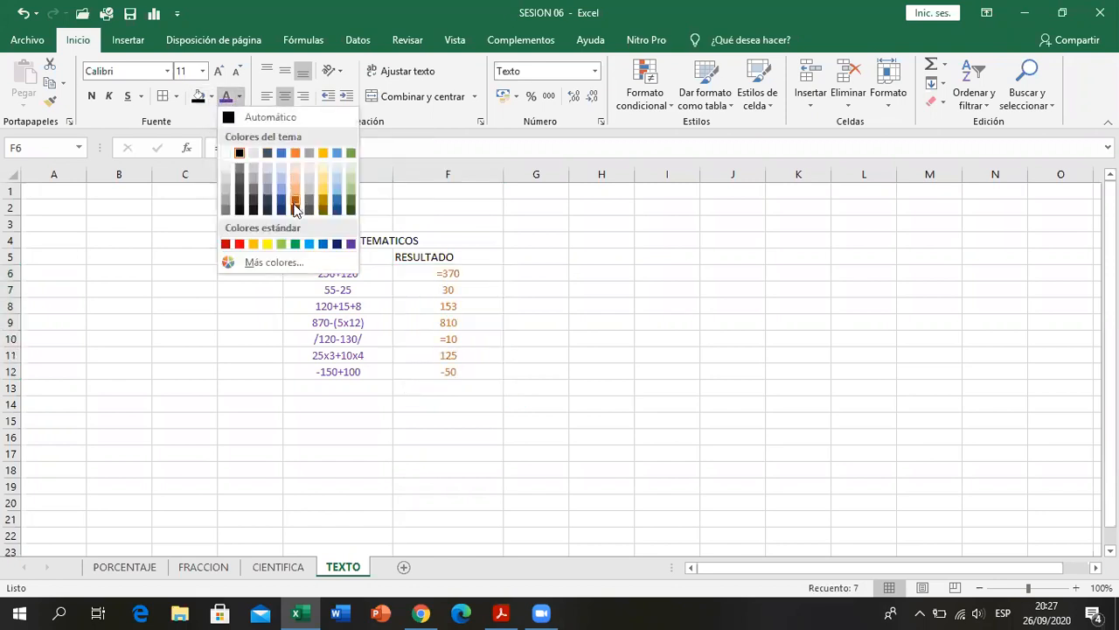
click(295, 208)
click(540, 370)
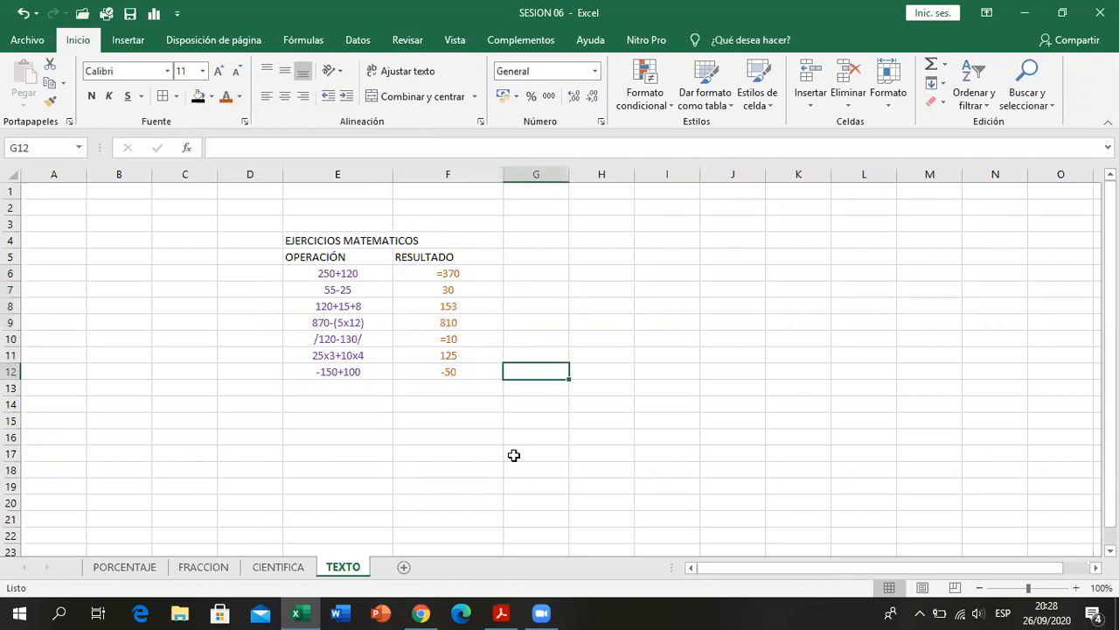
- Check the header style in the PDF and fill the header range E4:G5 with a dark blue-gray theme color
click(510, 612)
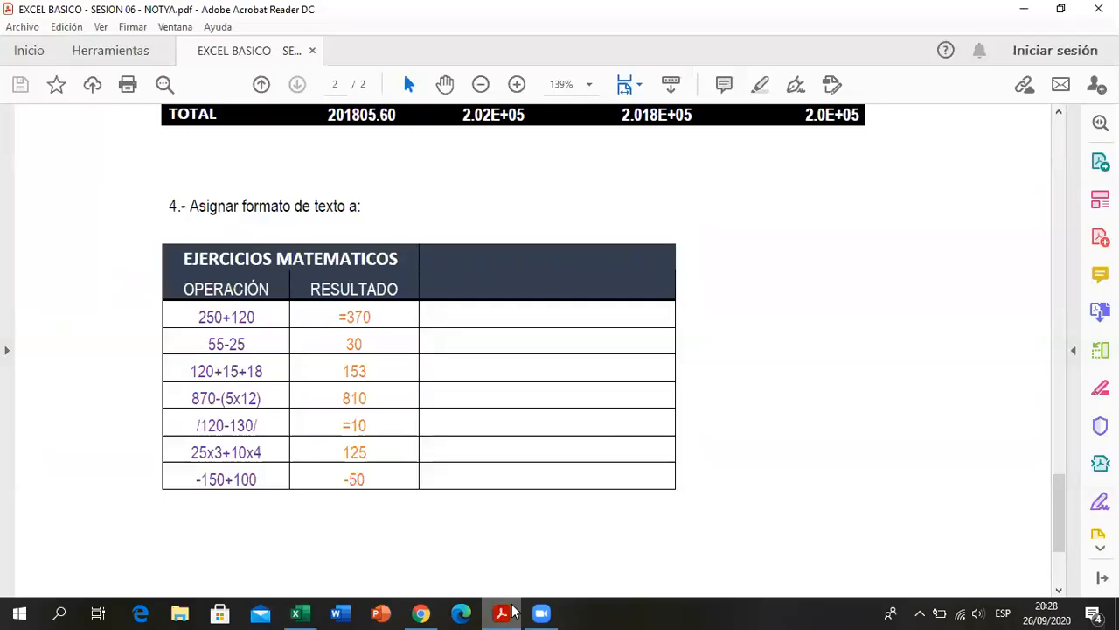
click(511, 612)
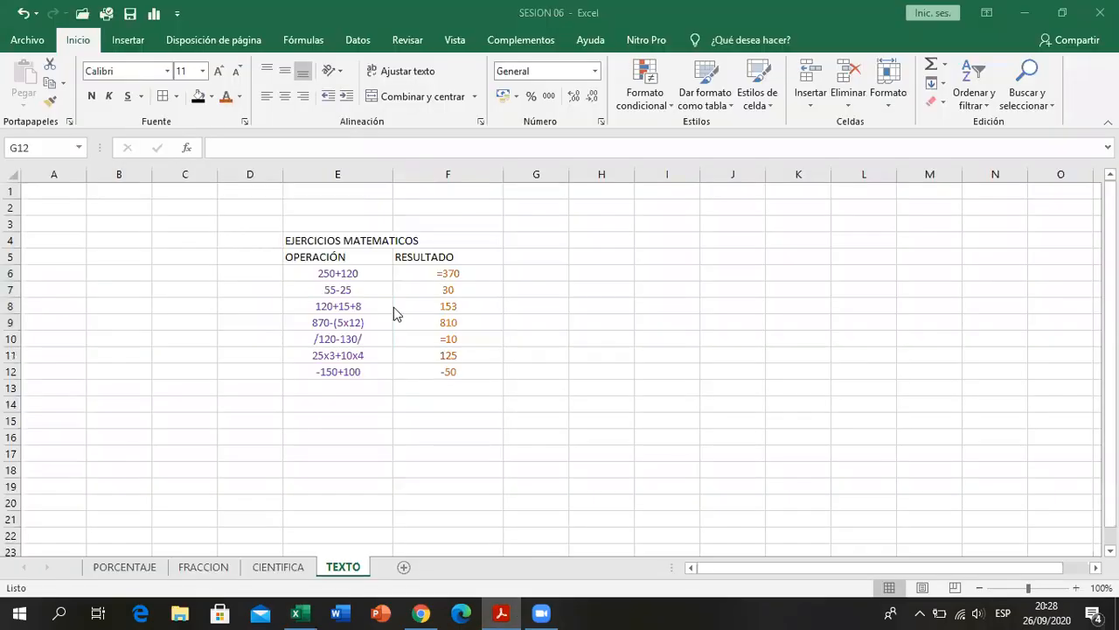
drag(288, 241, 562, 254)
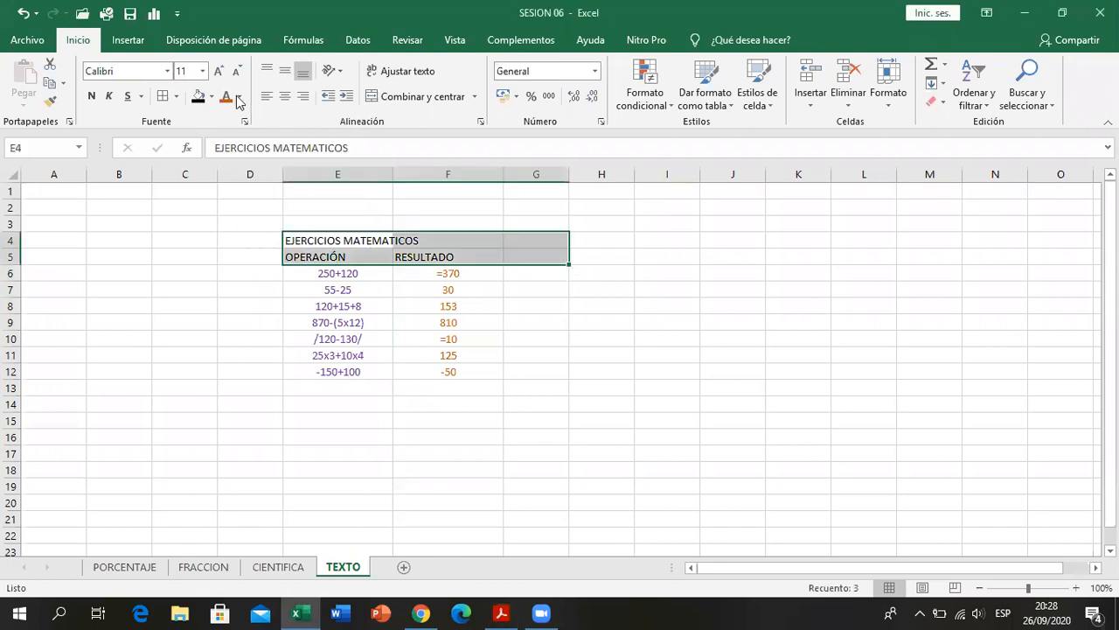
click(213, 96)
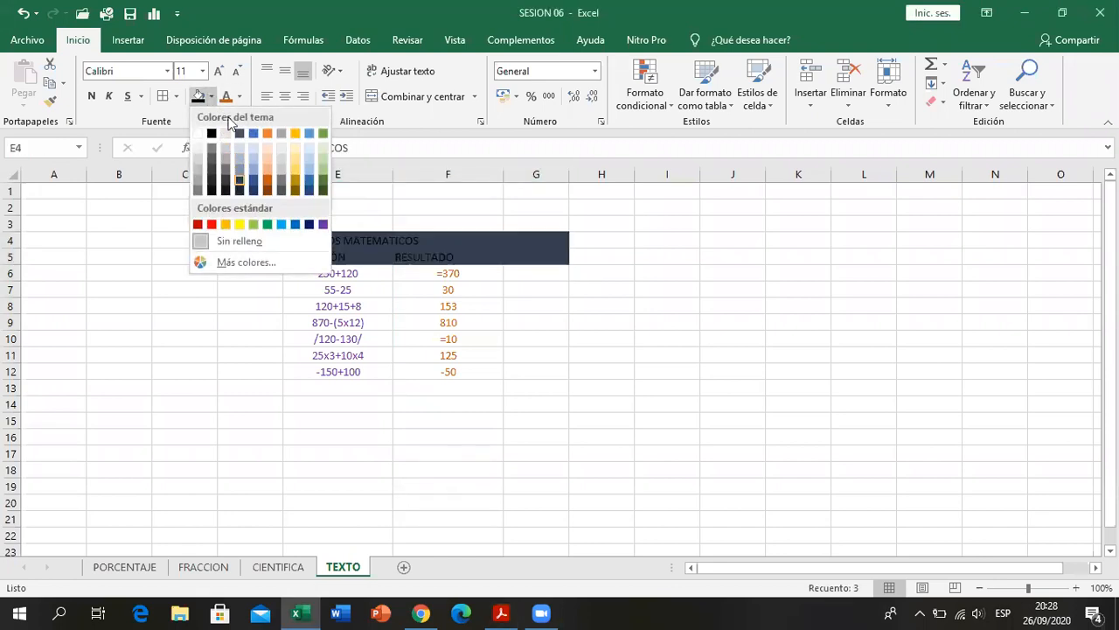
click(239, 187)
- Make the header text in E4:G5 white and bold, and reset its fill to a blue-gray theme color
click(240, 96)
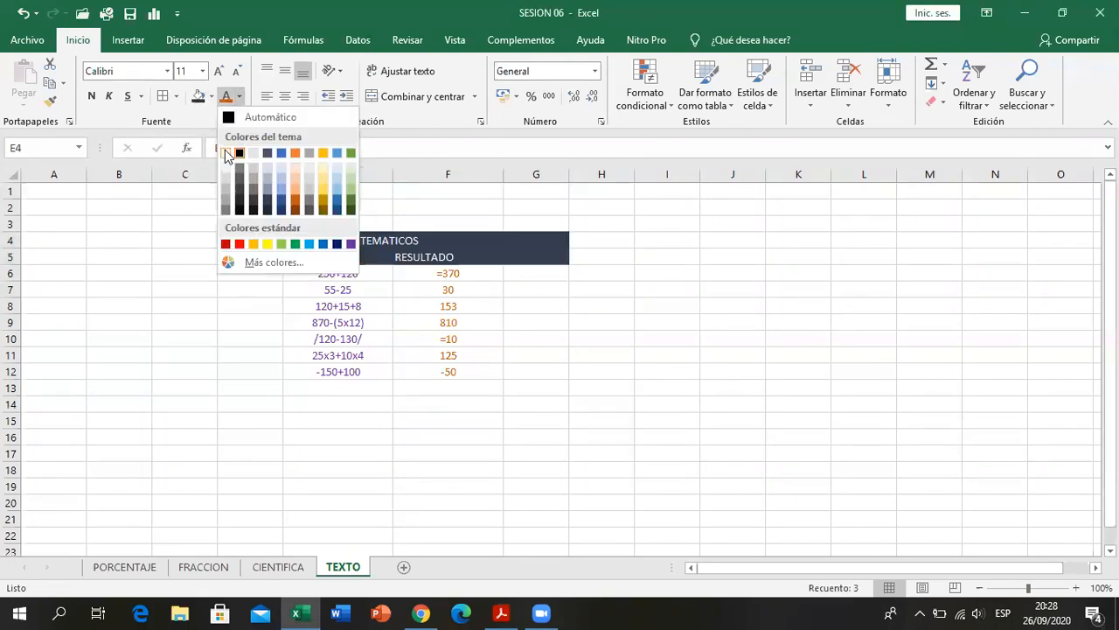
click(234, 152)
click(92, 96)
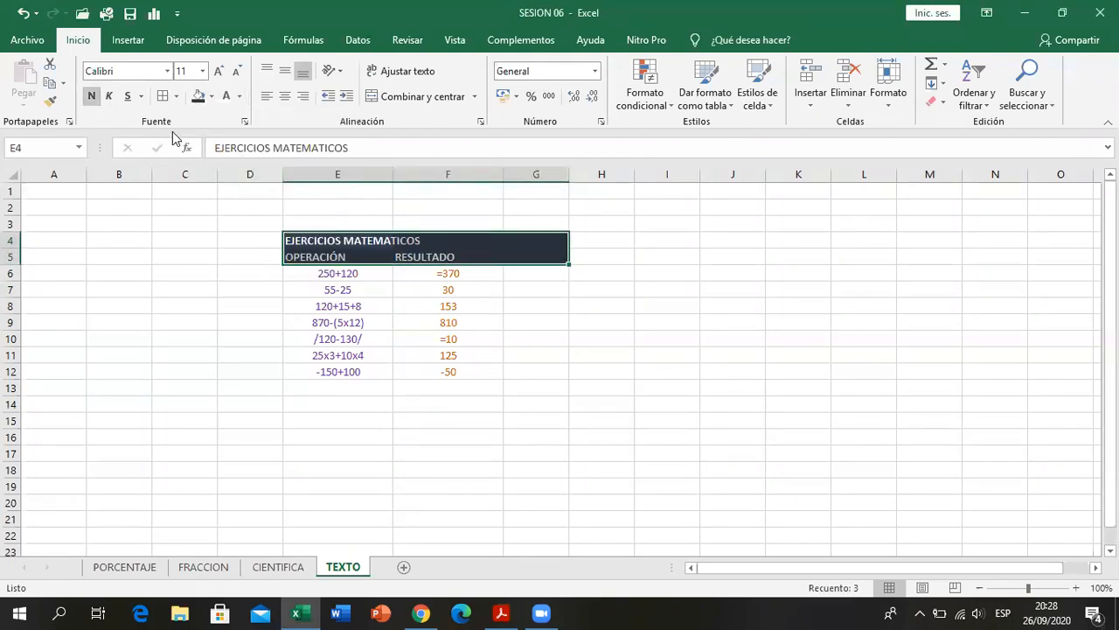
click(212, 96)
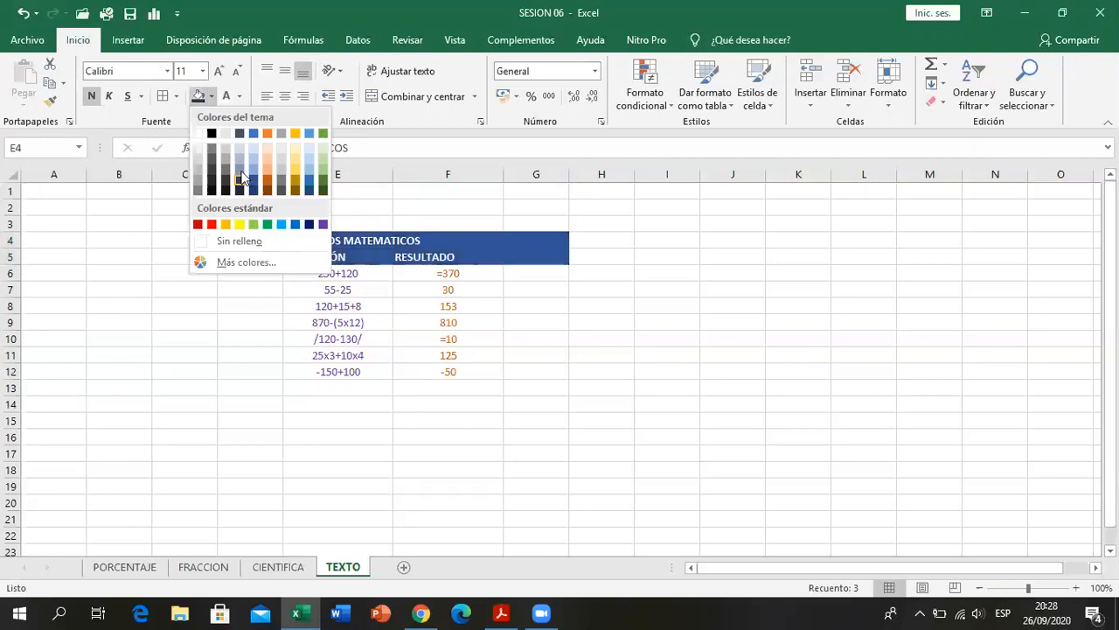
click(240, 179)
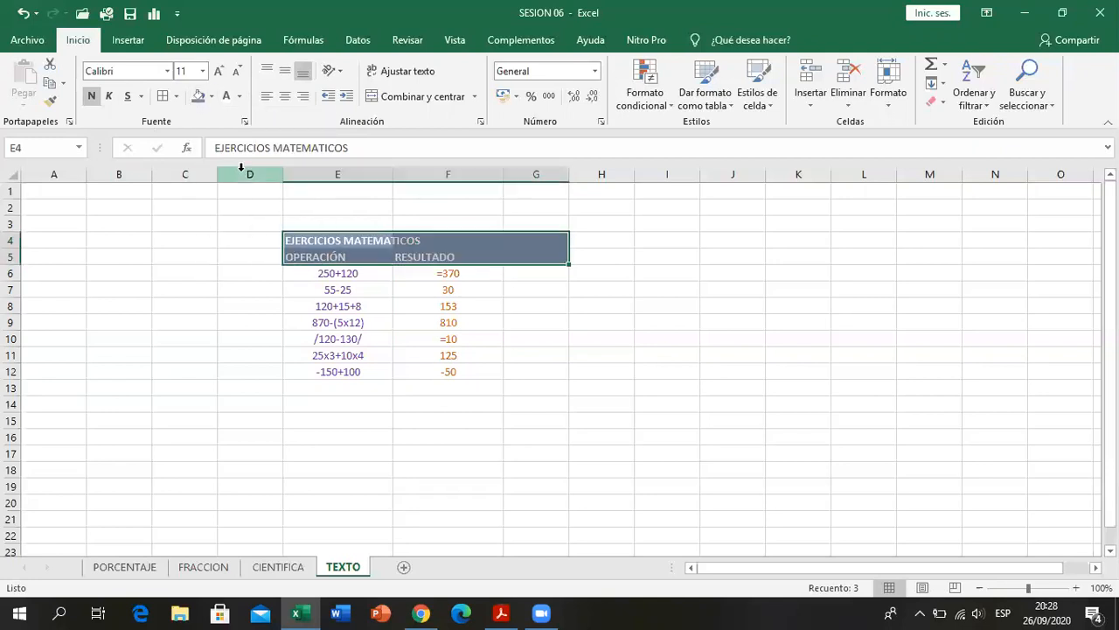
- Change the fill of the header range E4:G5 to a darker blue-gray theme shade
click(210, 96)
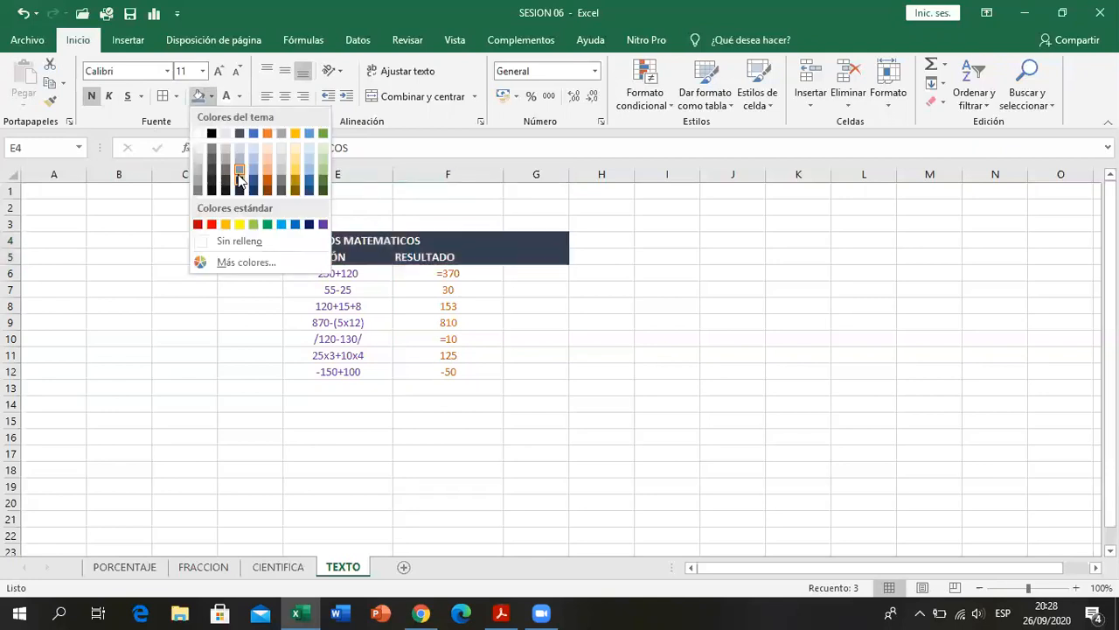
click(238, 185)
click(423, 320)
drag(294, 245, 516, 252)
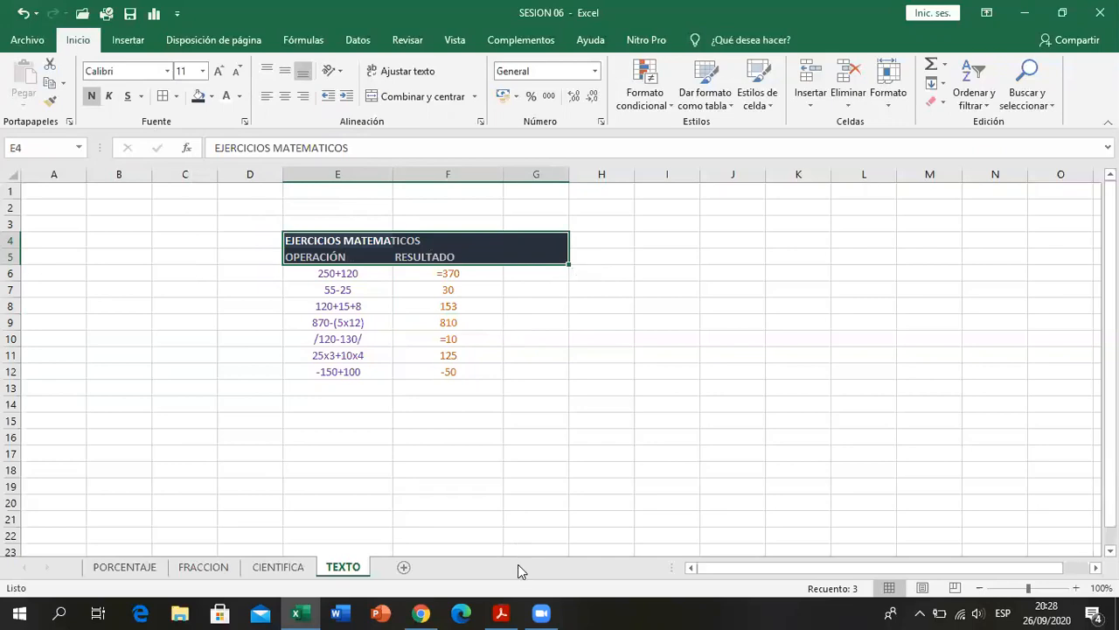
- Check the table grid in the PDF, add all borders to E6:G12, and widen column G
key(alt+Tab)
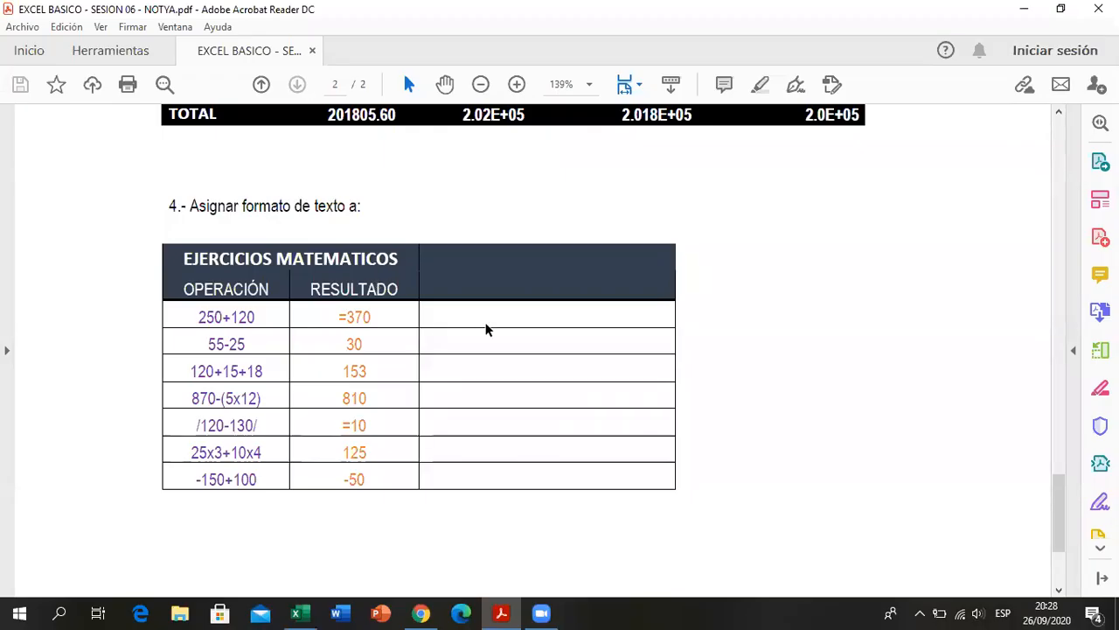
key(alt+Tab)
drag(346, 273, 530, 376)
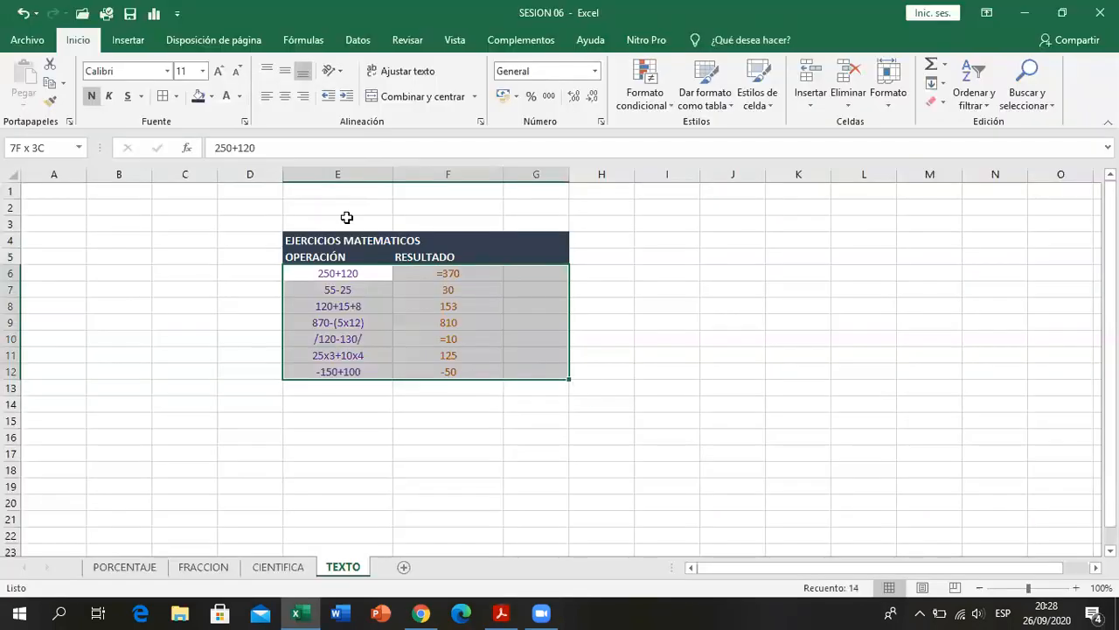
click(472, 417)
drag(570, 175, 620, 185)
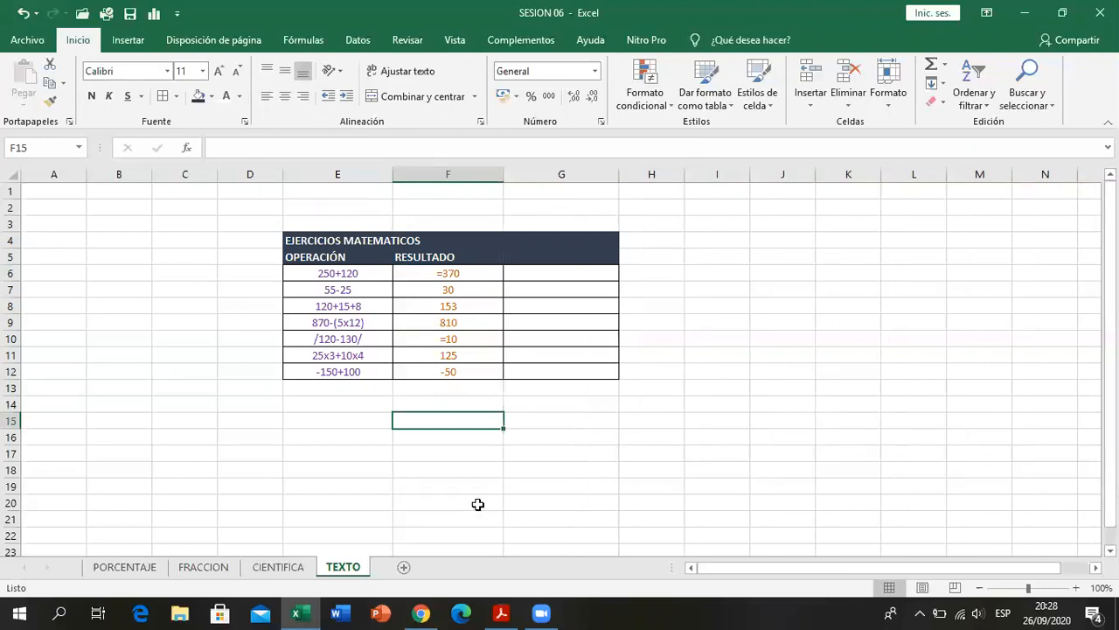
- Check the PDF table and apply all borders to the header range E4:G5
click(504, 611)
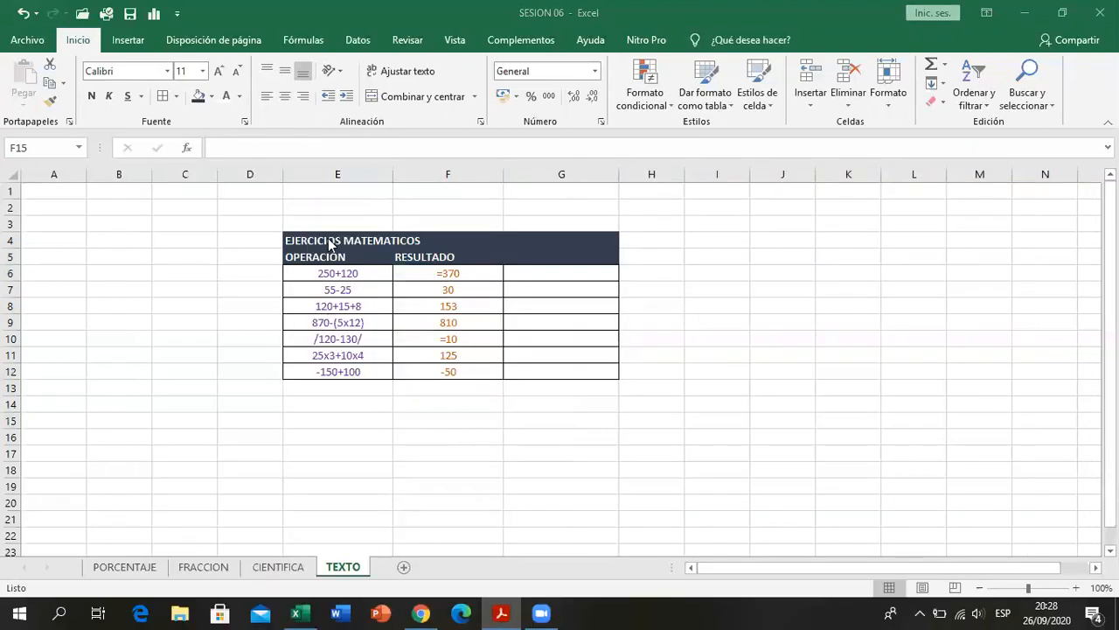
drag(329, 244, 367, 254)
drag(377, 254, 534, 253)
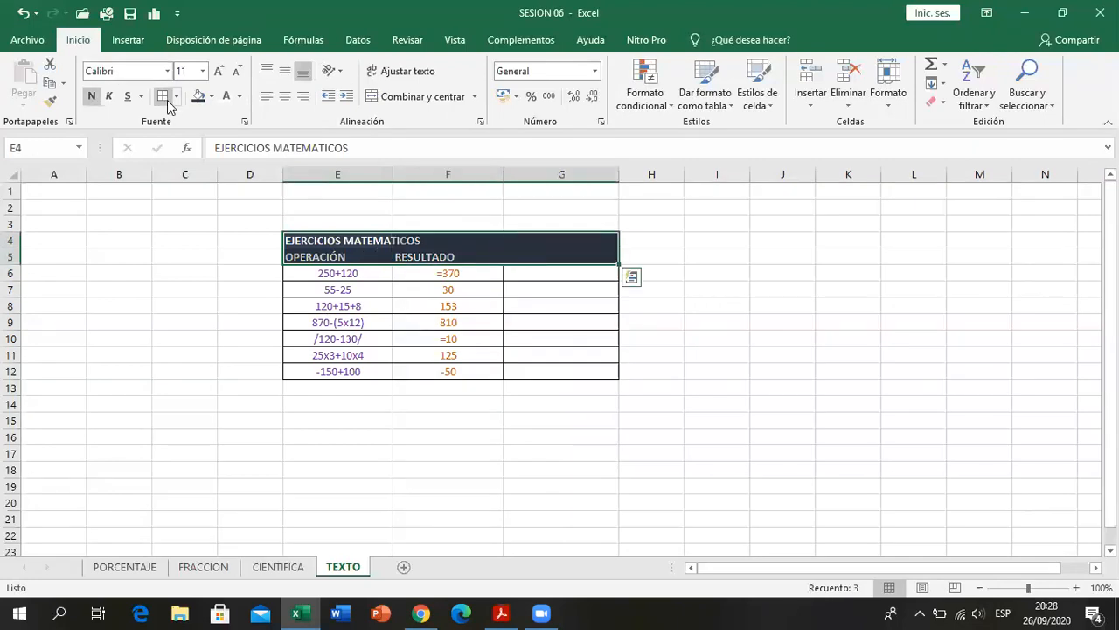
click(218, 148)
click(467, 350)
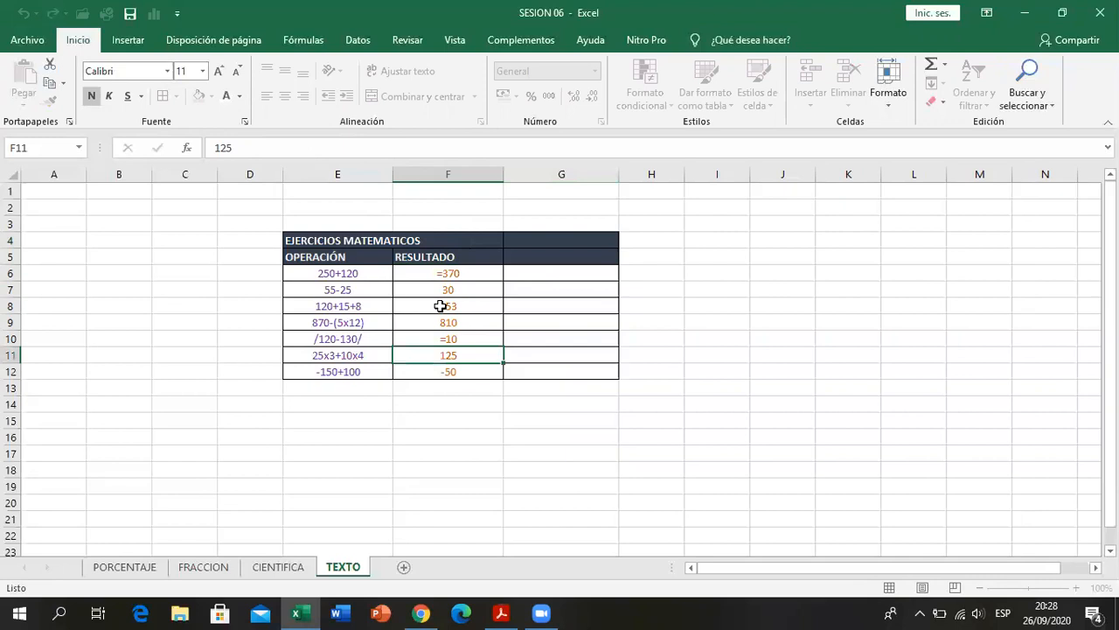
- Merge and center the EJERCICIOS MATEMATICOS title across E4:F4
drag(357, 241, 444, 241)
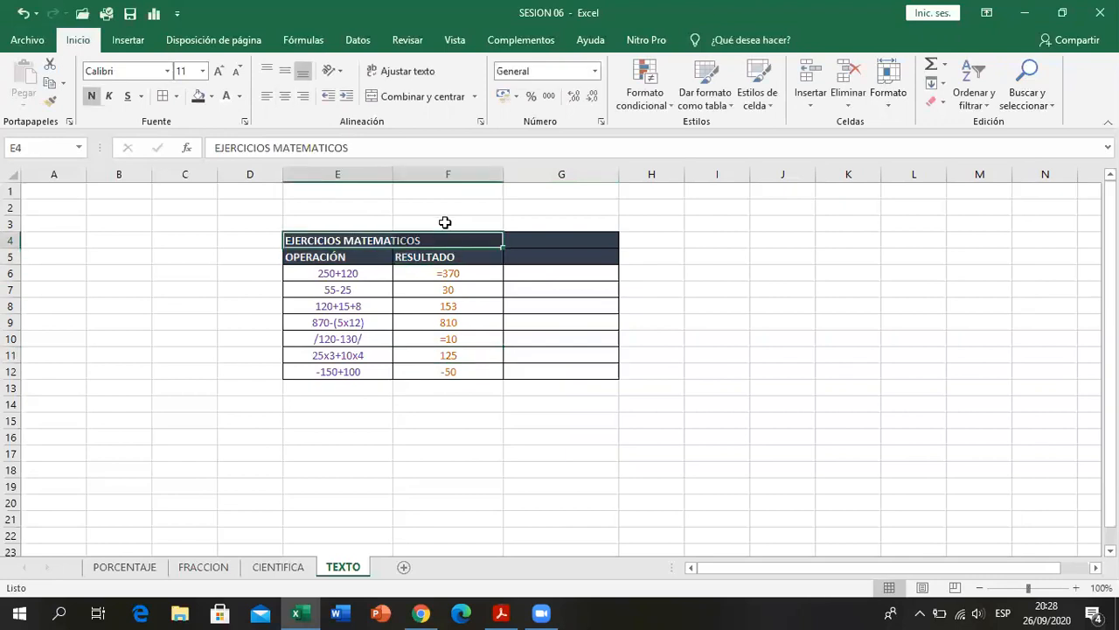
click(423, 96)
click(509, 453)
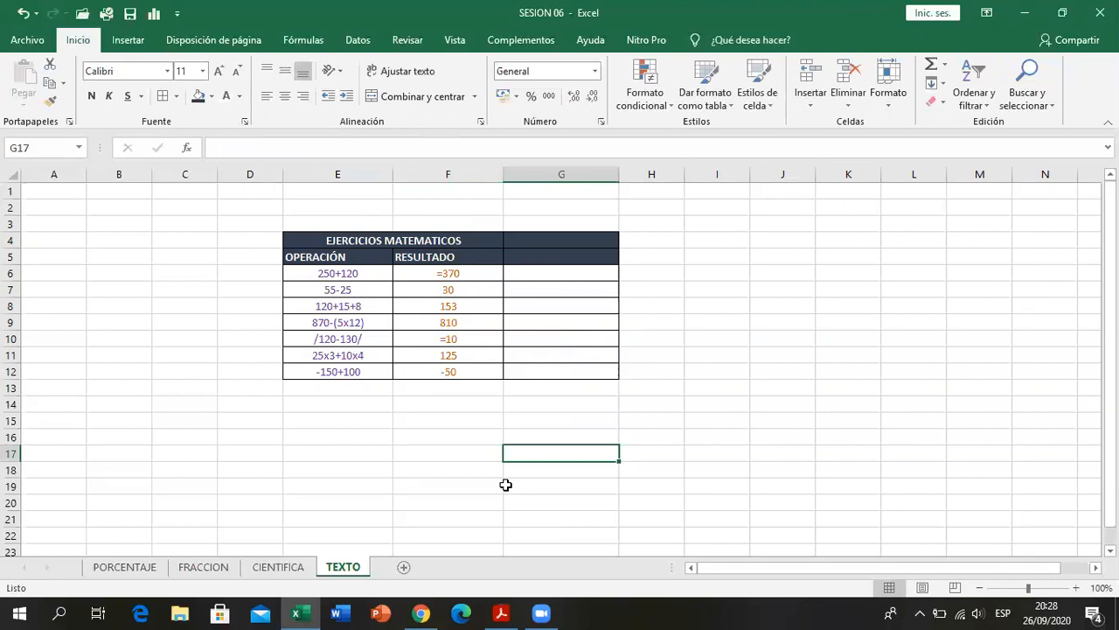
click(756, 471)
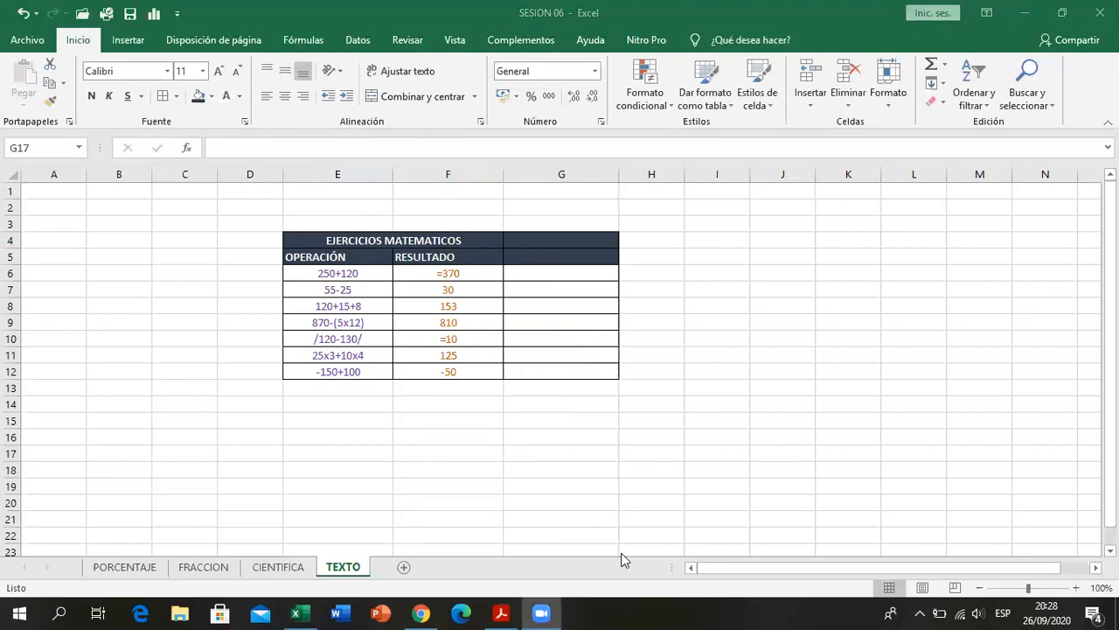
- Check the empty header block in the PDF and merge and center cells G4:G5
mouse_move(501, 612)
click(511, 549)
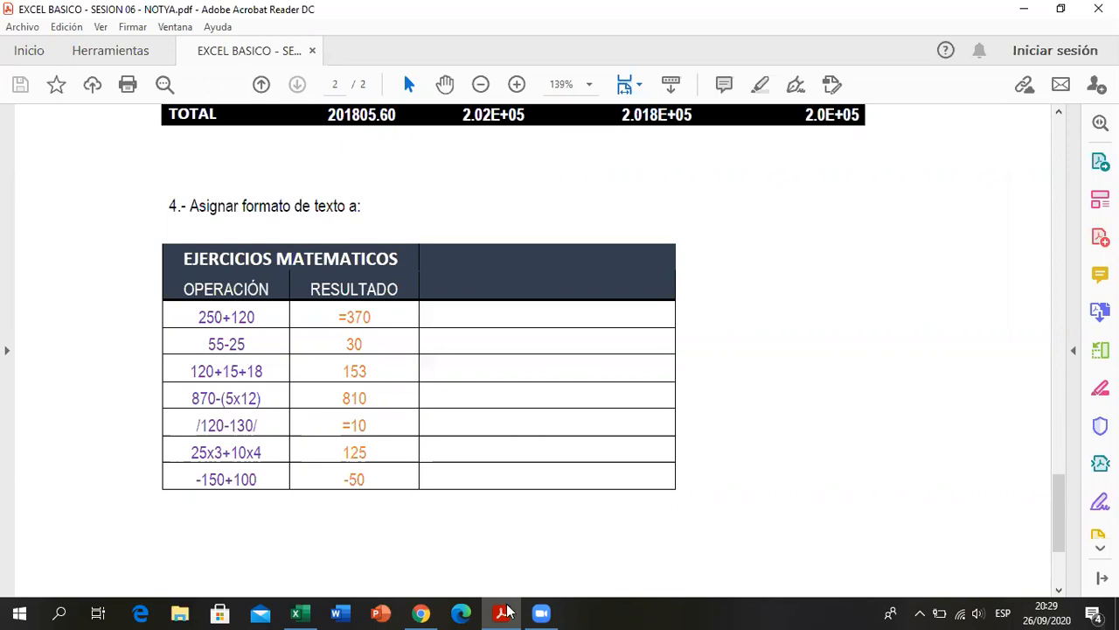
key(alt+Tab)
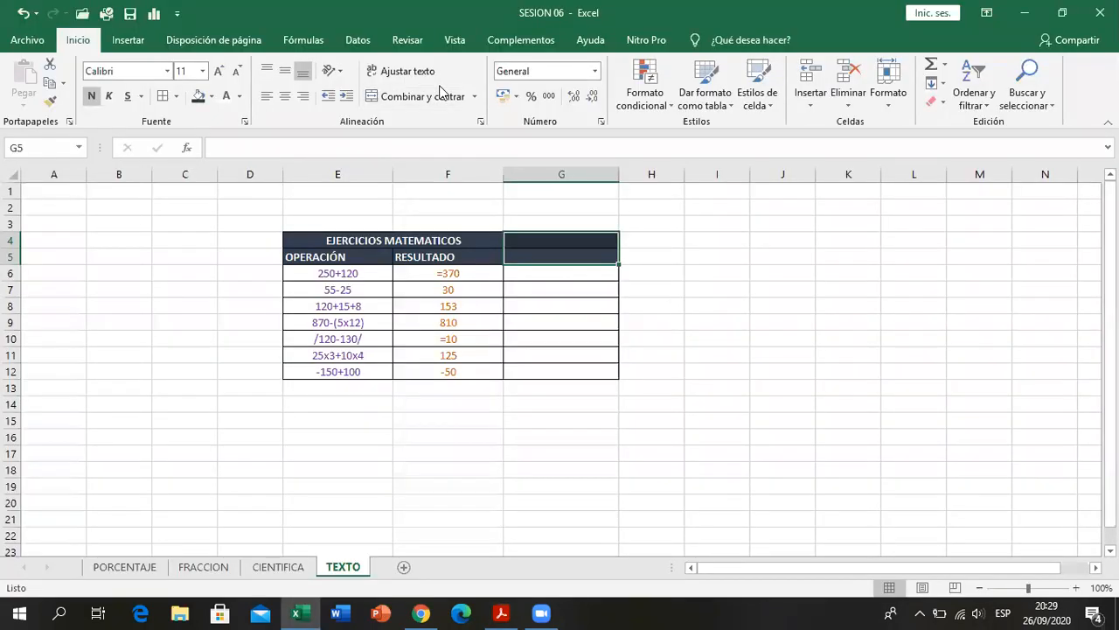
click(430, 95)
click(569, 383)
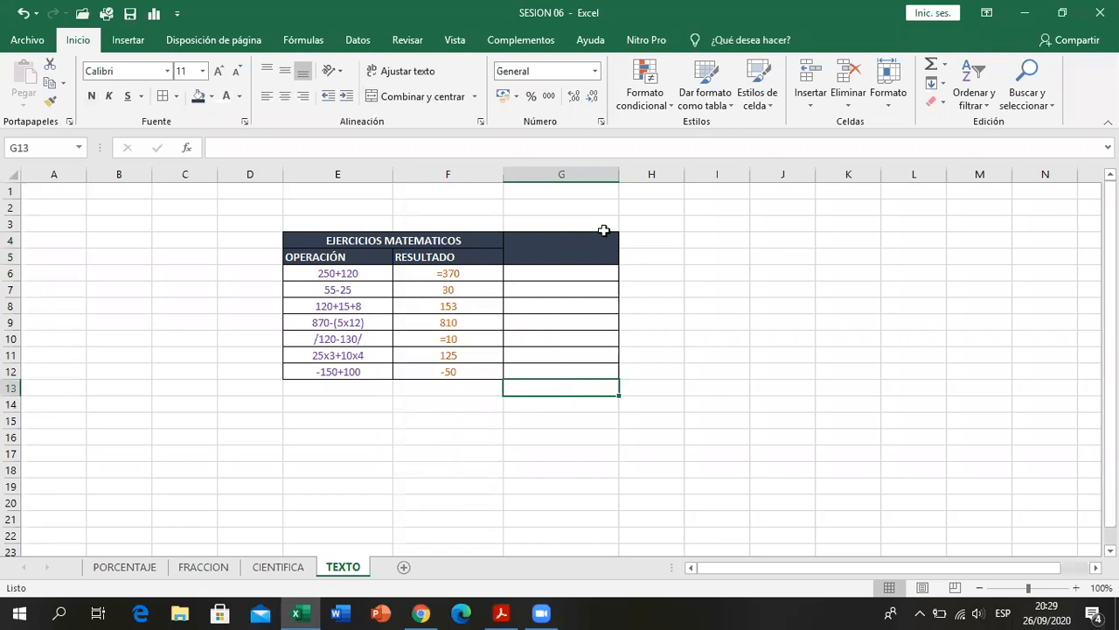
- Center the RESULTADO header horizontally in cell F5
click(561, 284)
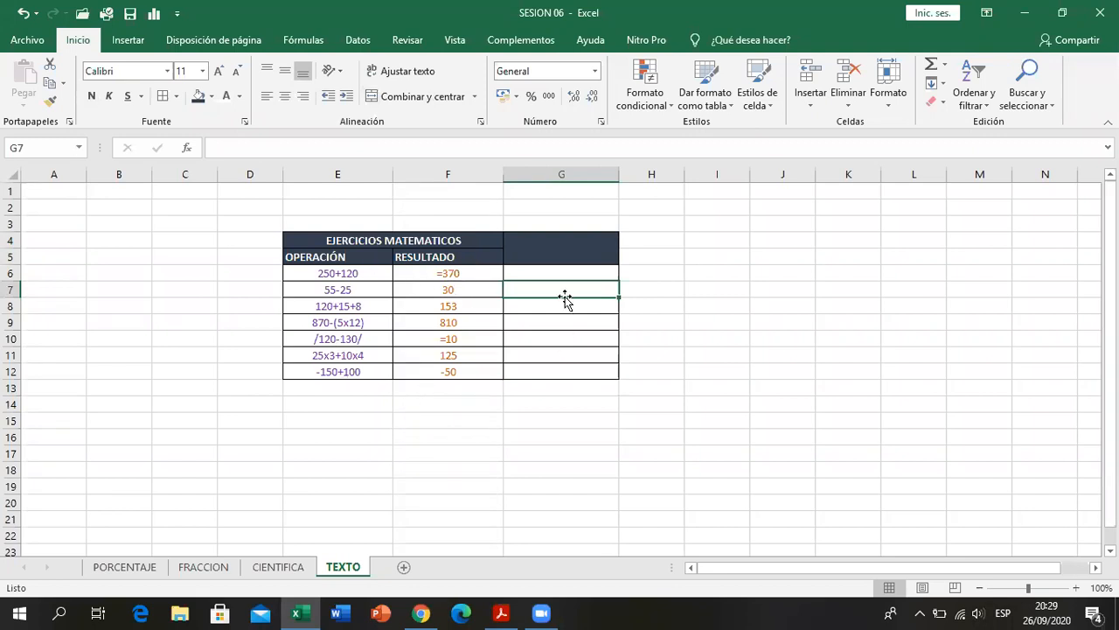
click(420, 256)
click(284, 97)
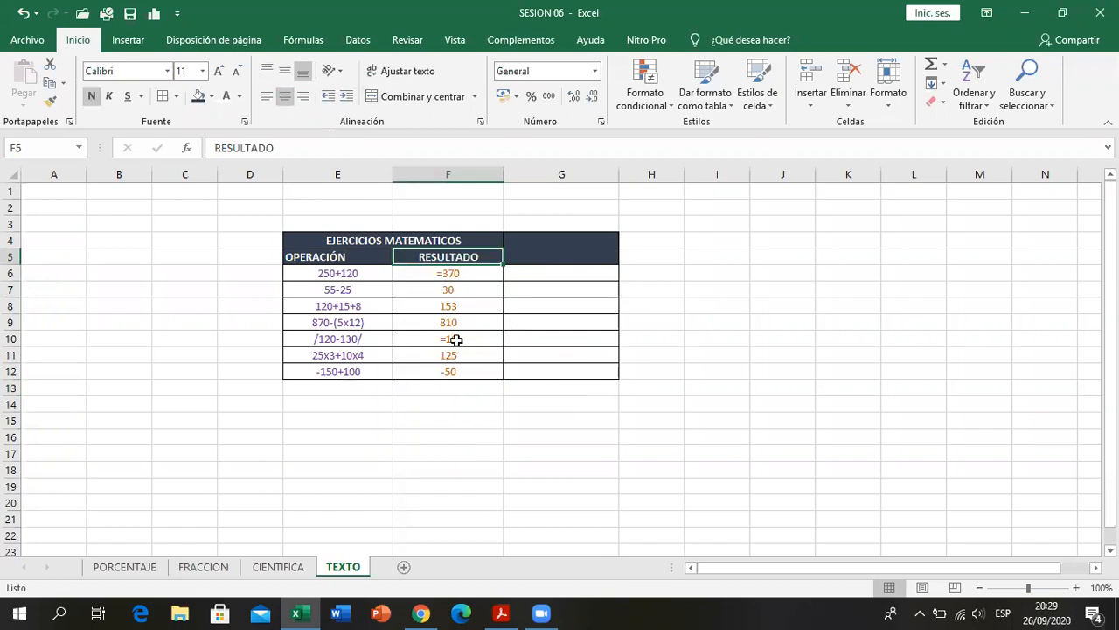
click(450, 371)
- Center the OPERACIÓN header in cell E5 to match the RESULTADO header
click(307, 242)
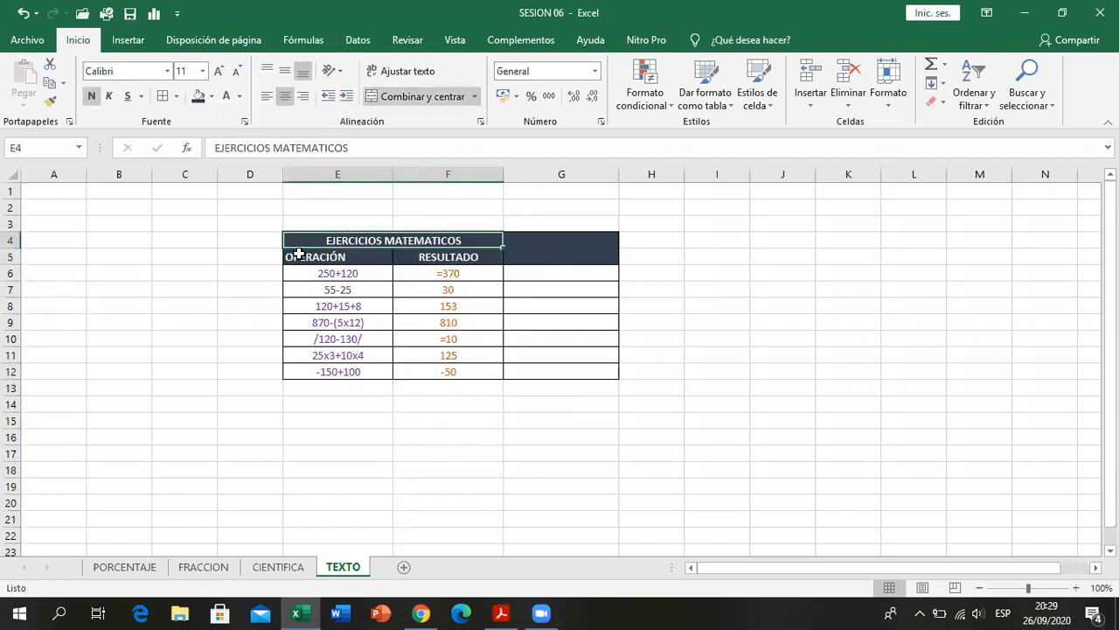
click(293, 253)
click(305, 242)
click(449, 433)
drag(327, 239, 528, 357)
click(505, 392)
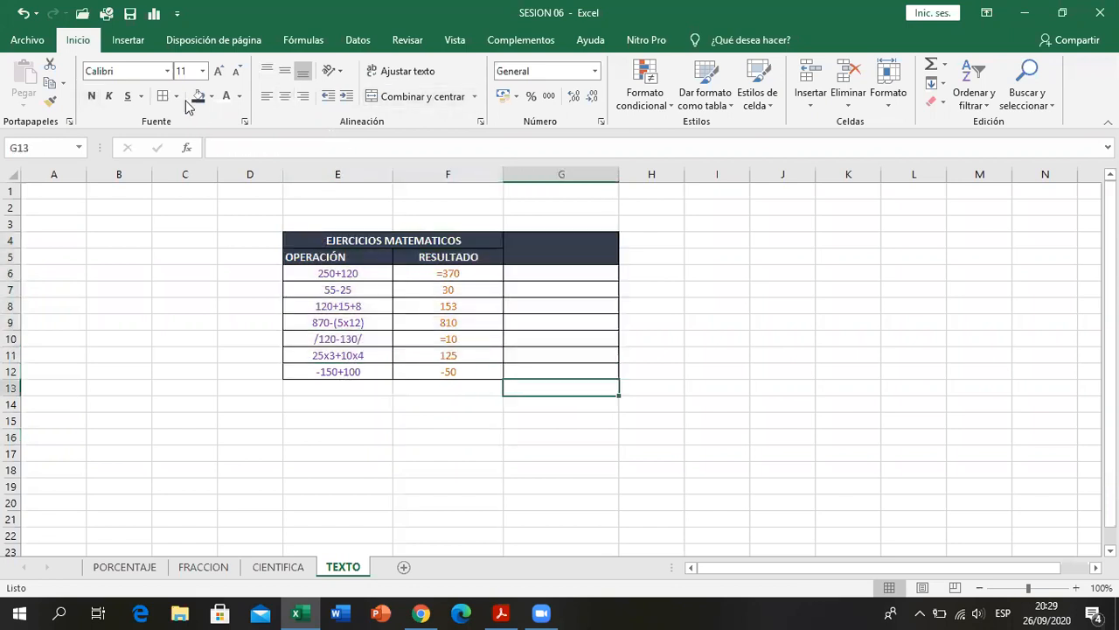
click(432, 437)
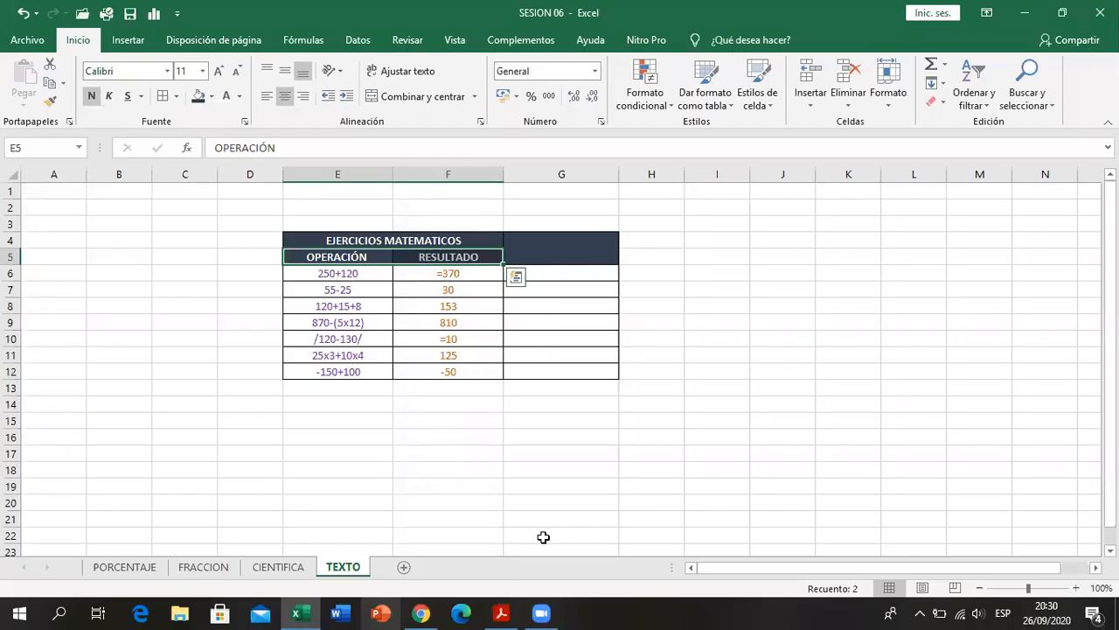
click(699, 419)
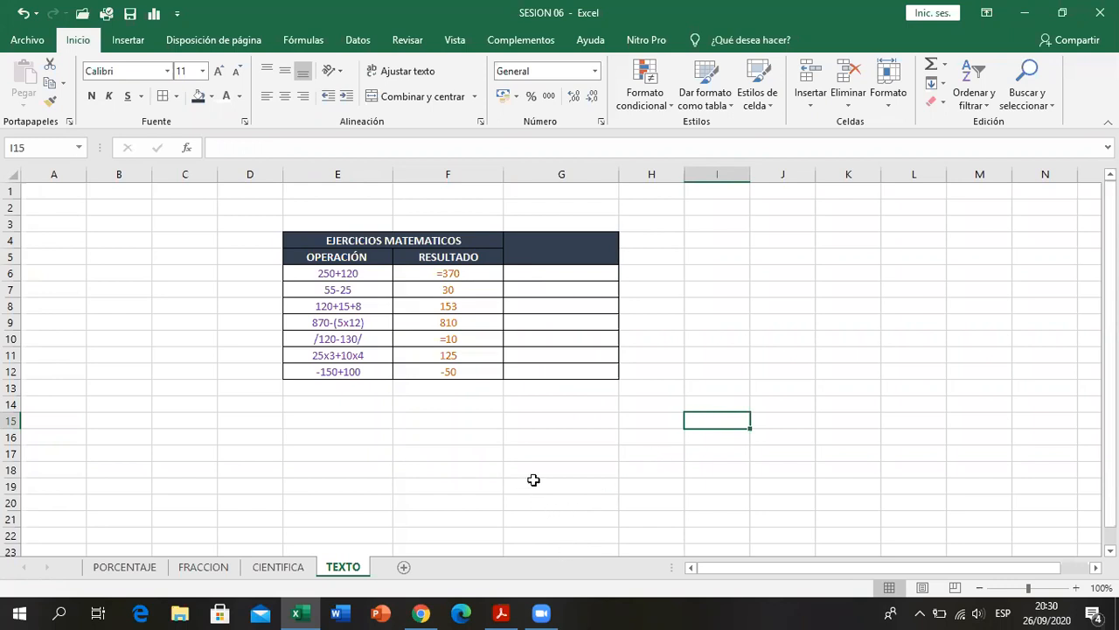
click(530, 438)
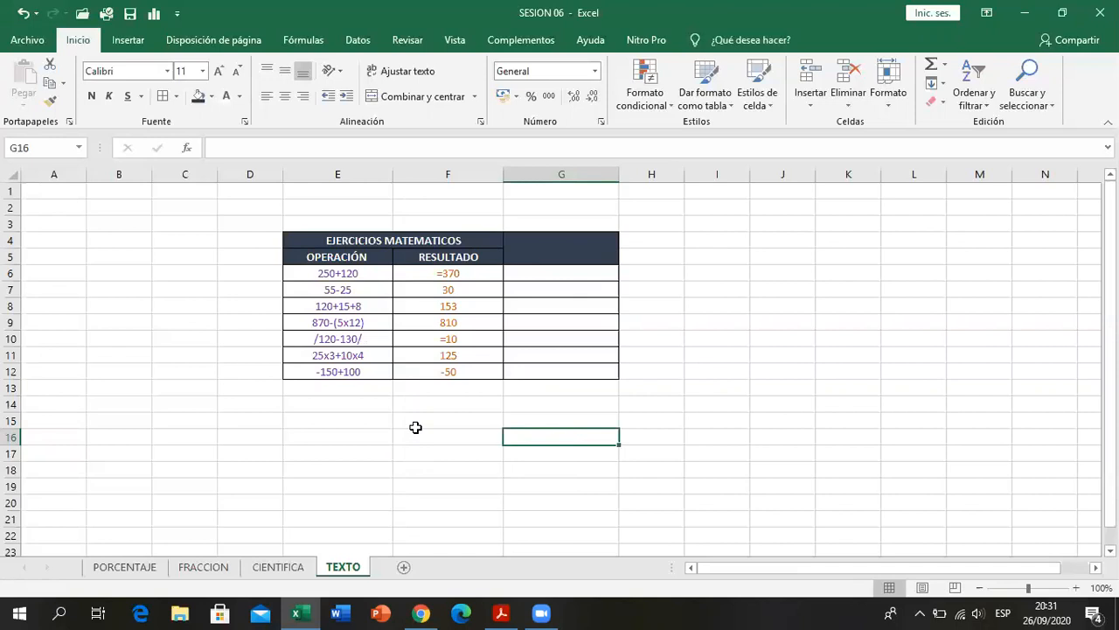
click(91, 96)
click(456, 466)
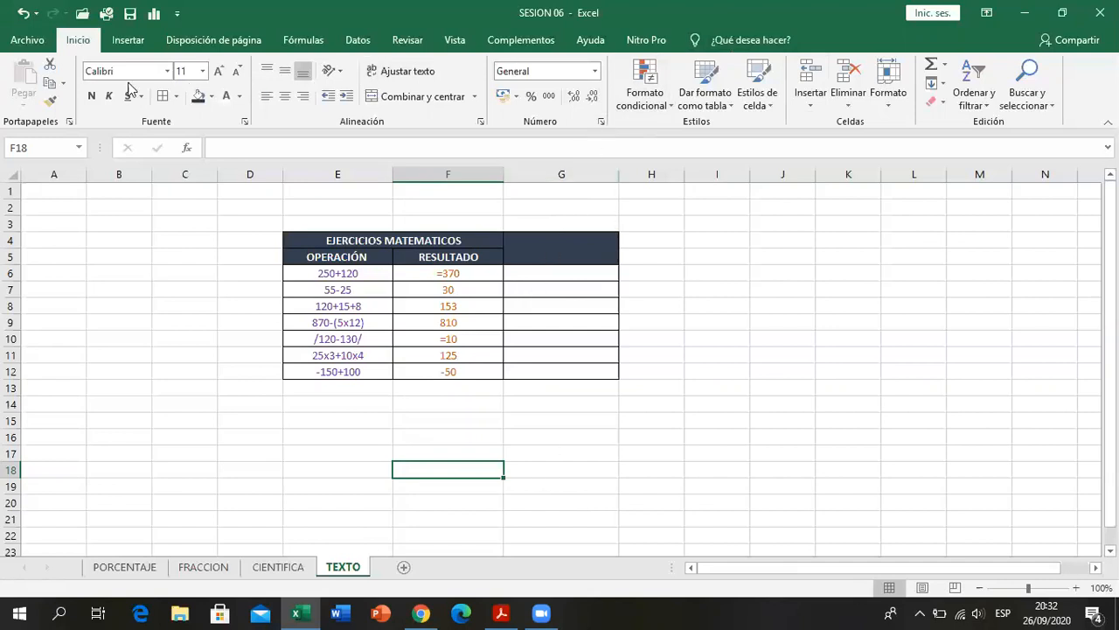
click(430, 424)
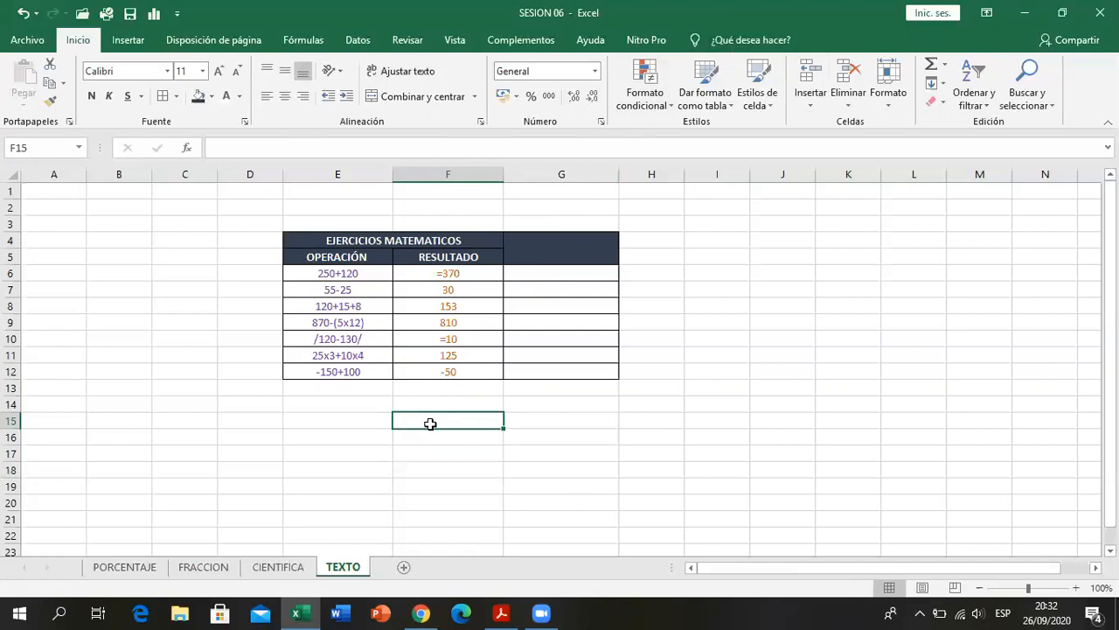